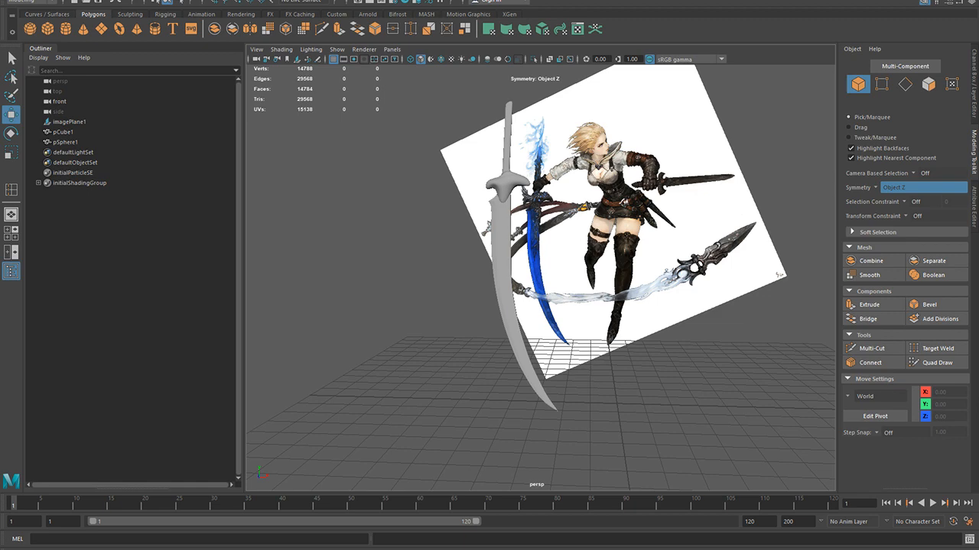
Select the blade and handle meshes together and export the selection as Swordzbrushbase.obj in the Zbrush/Spellsword folder
scroll(574, 214, "up", 5)
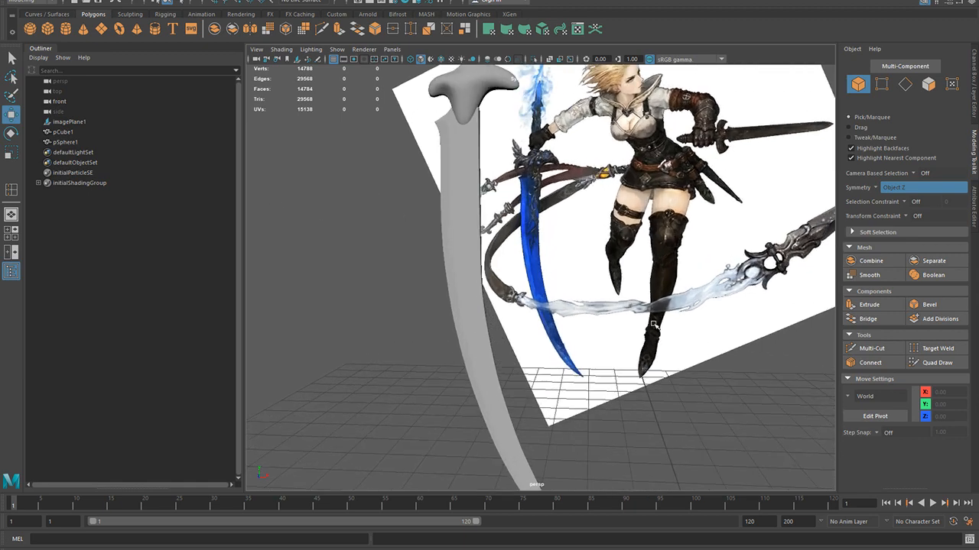
left_click_drag(489, 337, 446, 298, "alt")
left_click(446, 269)
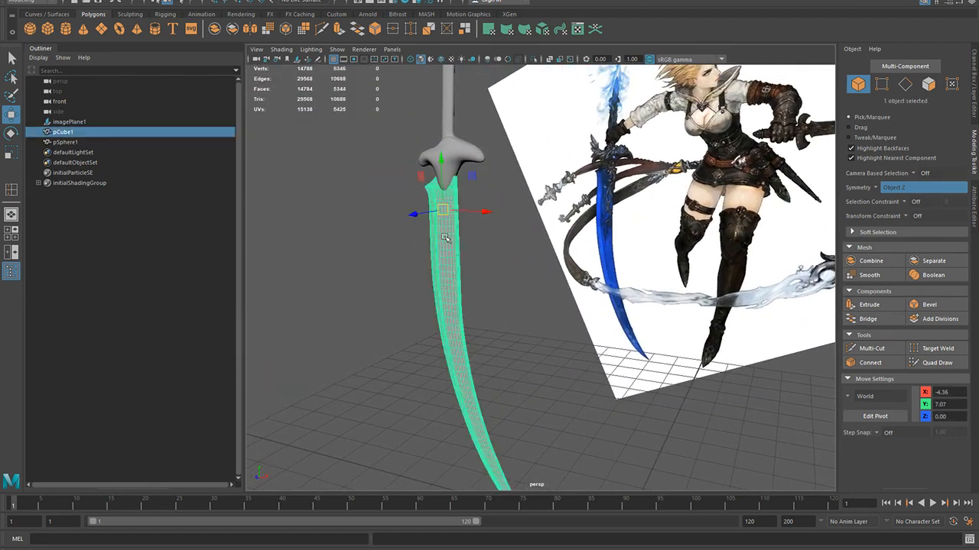
left_click(441, 141, "shift")
middle_click_drag(455, 217, 465, 283, "alt")
right_click_drag(466, 284, 505, 306, "alt")
middle_click_drag(472, 253, 491, 323, "alt")
left_click_drag(491, 324, 500, 205, "alt")
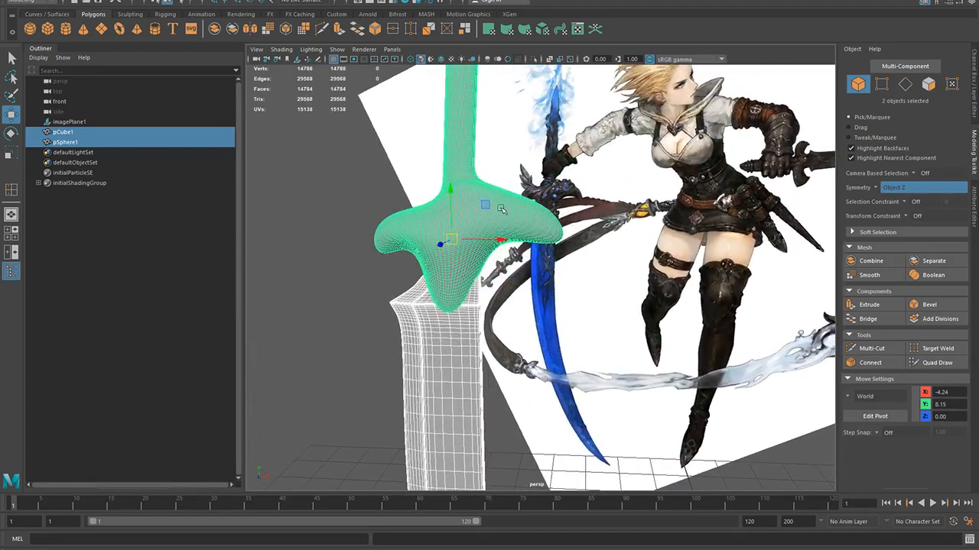
right_click_drag(546, 254, 444, 175, "alt")
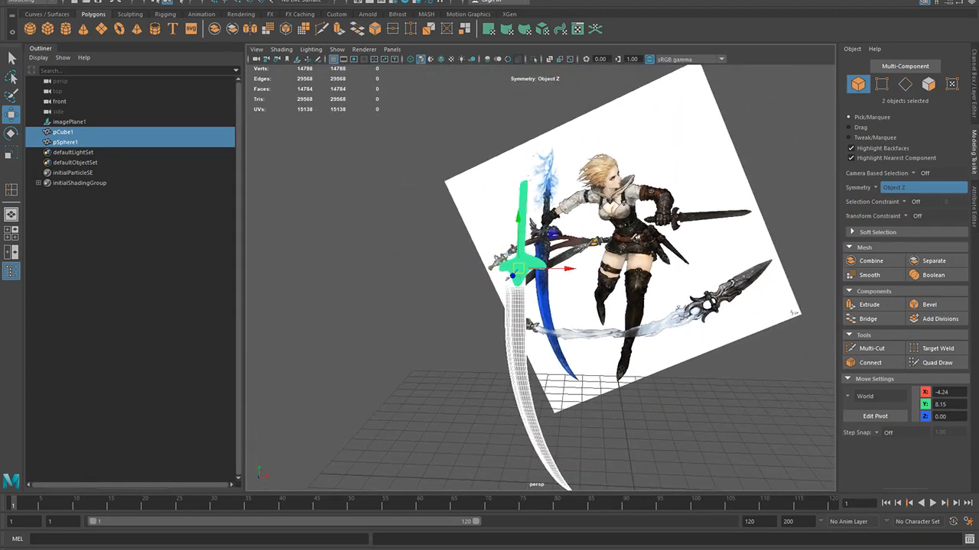
left_click(12, 2)
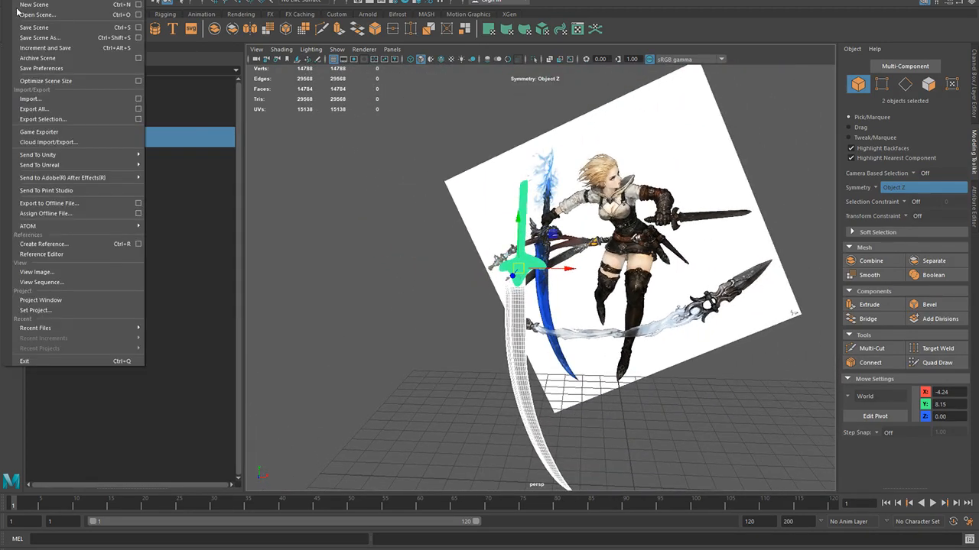
left_click(47, 118)
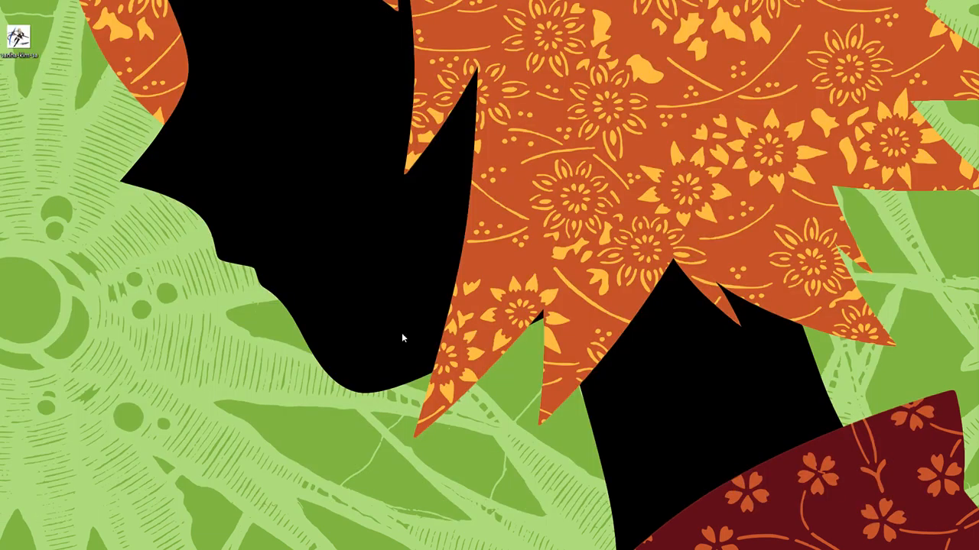
Switch to ZBrush, maximize its window and hide LightBox
left_click_drag(382, 546, 328, 130)
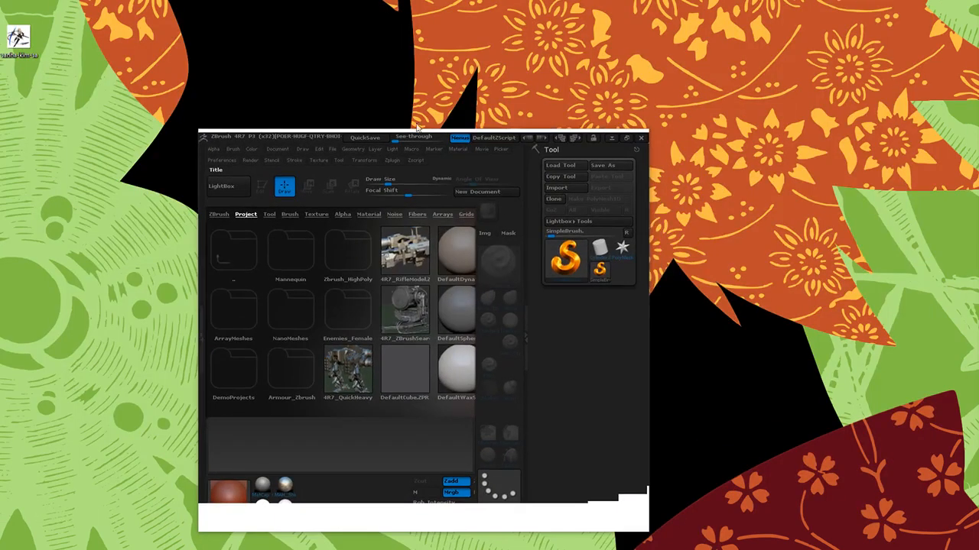
left_click(627, 138)
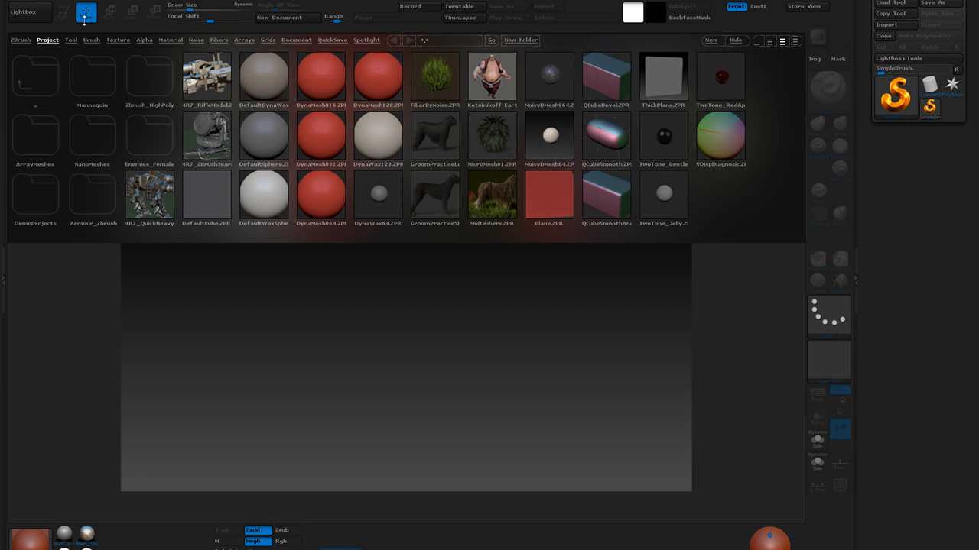
left_click(23, 12)
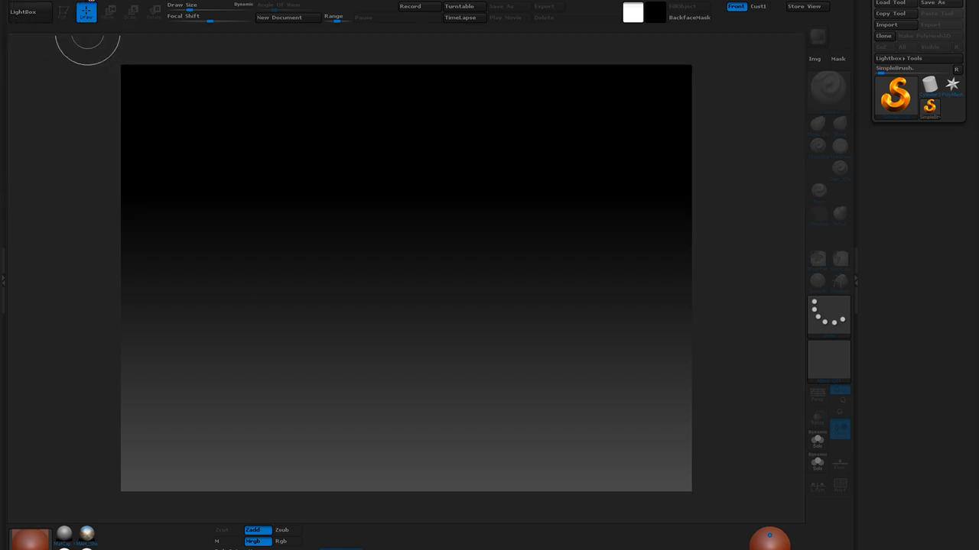
Set the document background's gradient Range to 0 for a flat canvas colour
left_click(82, 2)
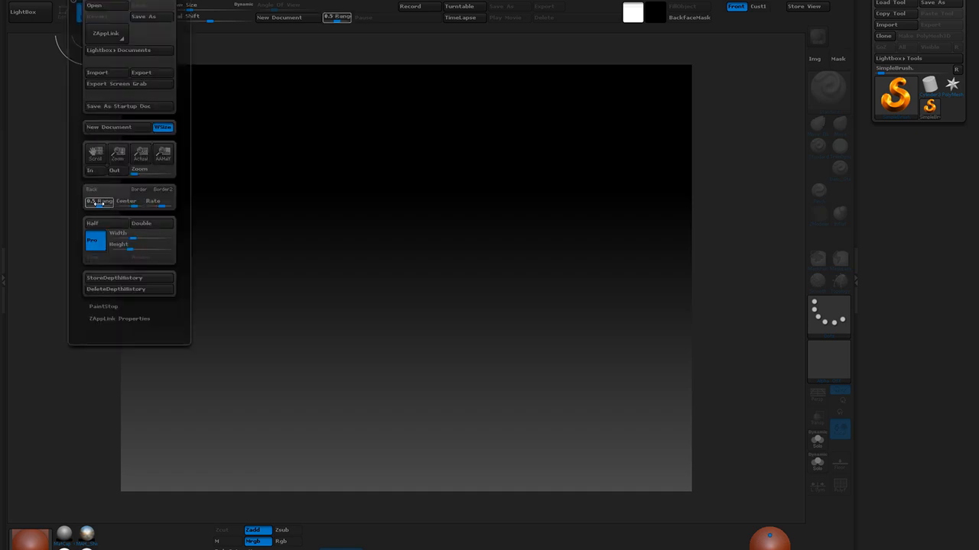
left_click_drag(79, 204, 64, 202)
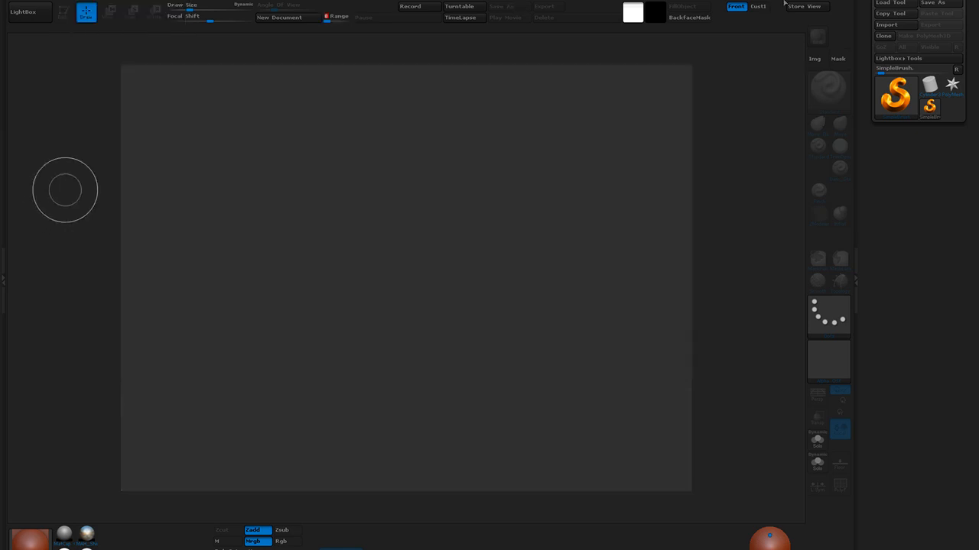
Make PolyMesh3D the active tool and import Swordzbrushbase from the Spellsword folder inside Art Desktop's Zbrush folder
left_click(952, 84)
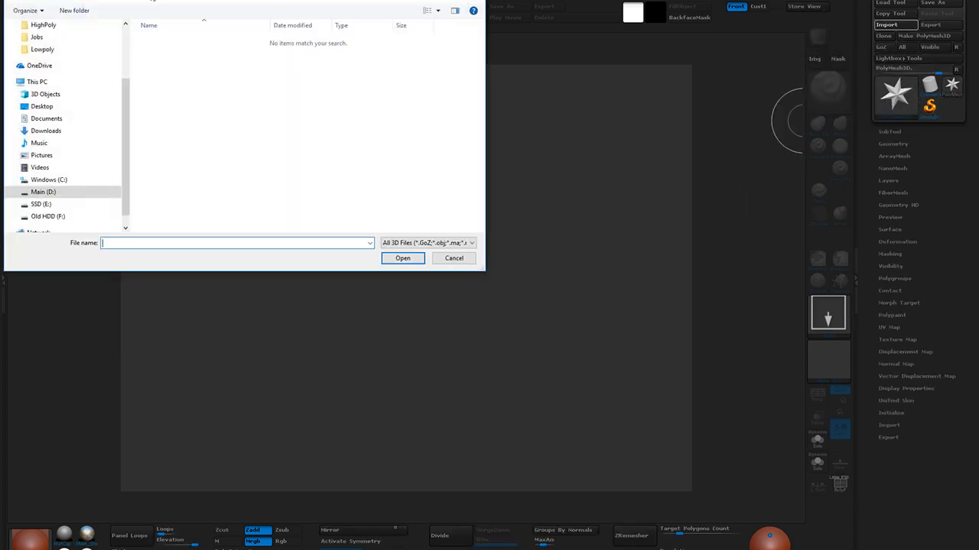
scroll(61, 35, "up", 3)
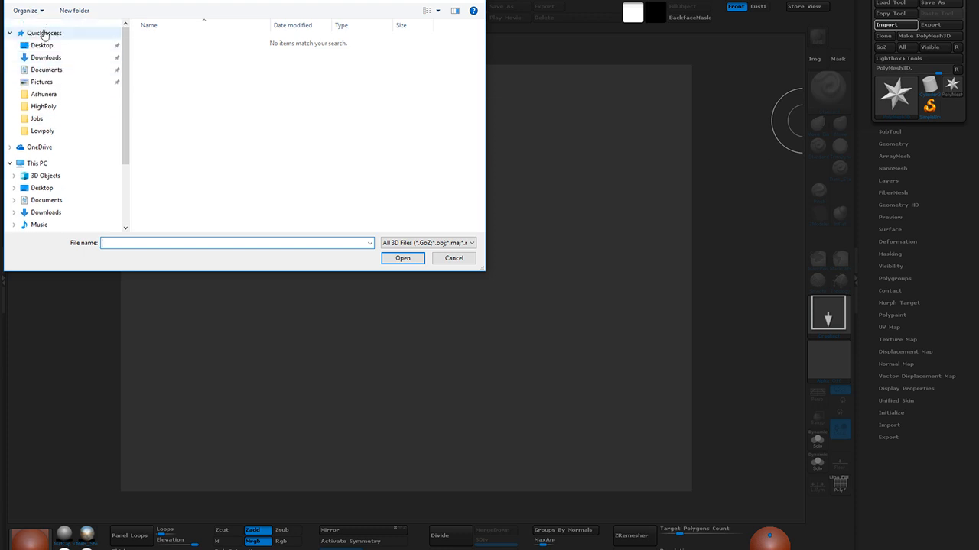
left_click(41, 45)
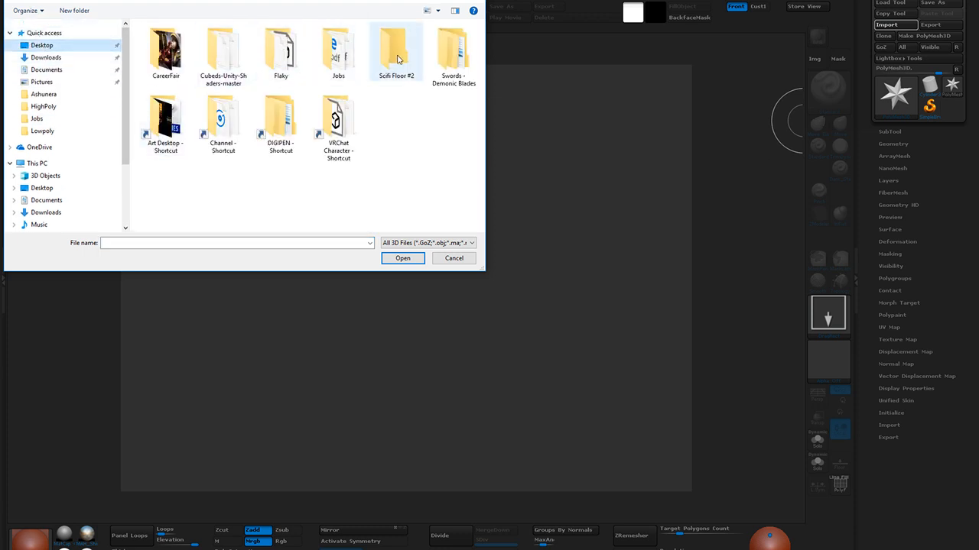
double_click(165, 119)
scroll(167, 222, "down", 5)
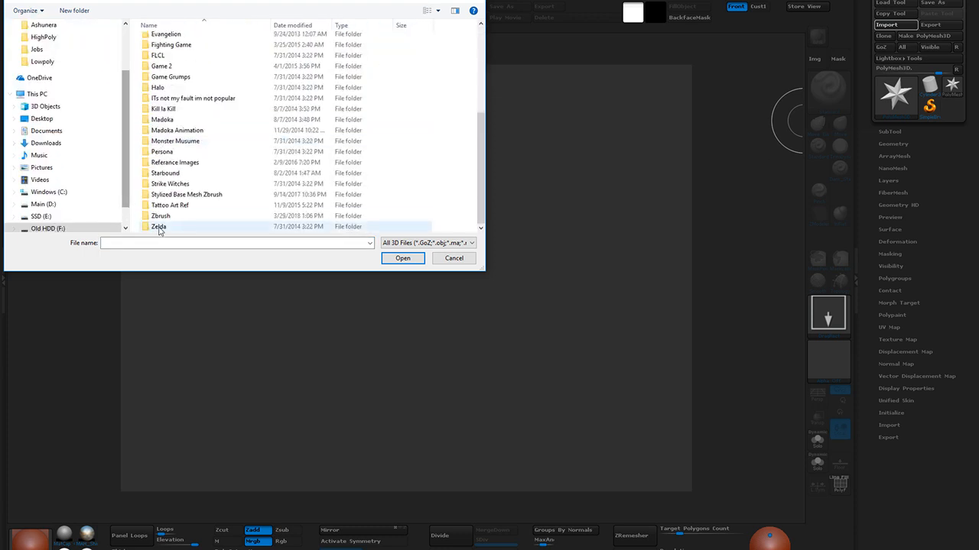
double_click(165, 226)
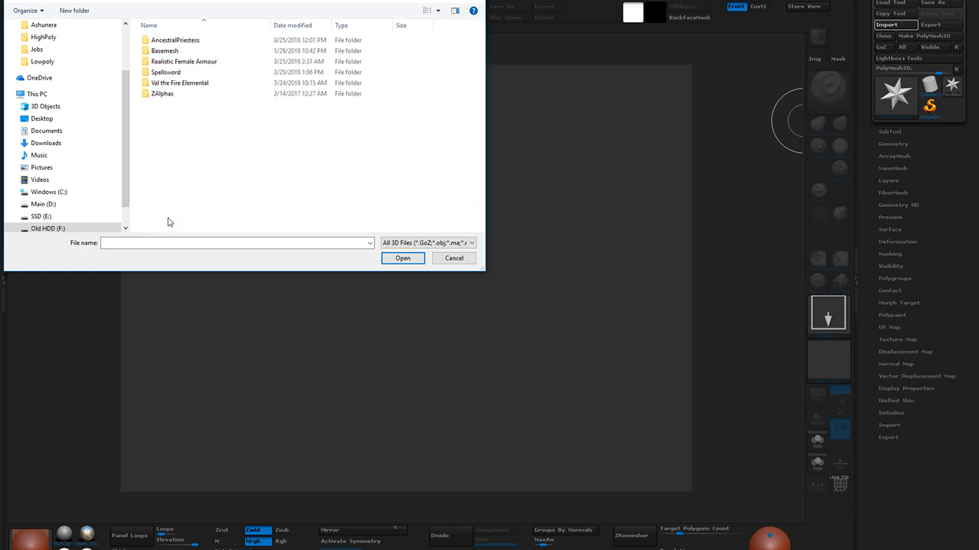
double_click(164, 71)
left_click(163, 41)
left_click(403, 257)
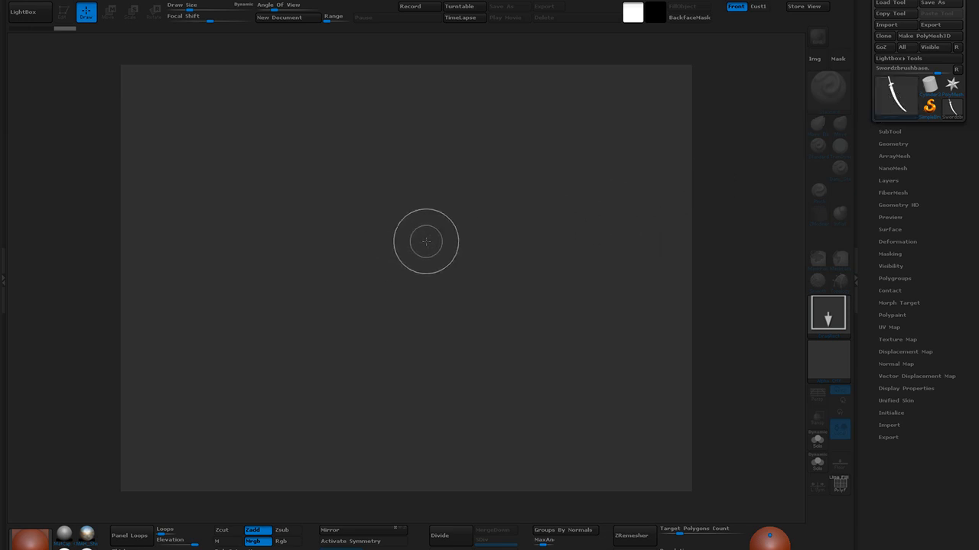
Draw the imported sword upright on the canvas, enter Edit mode and centre it in the document
left_click_drag(426, 242, 448, 486)
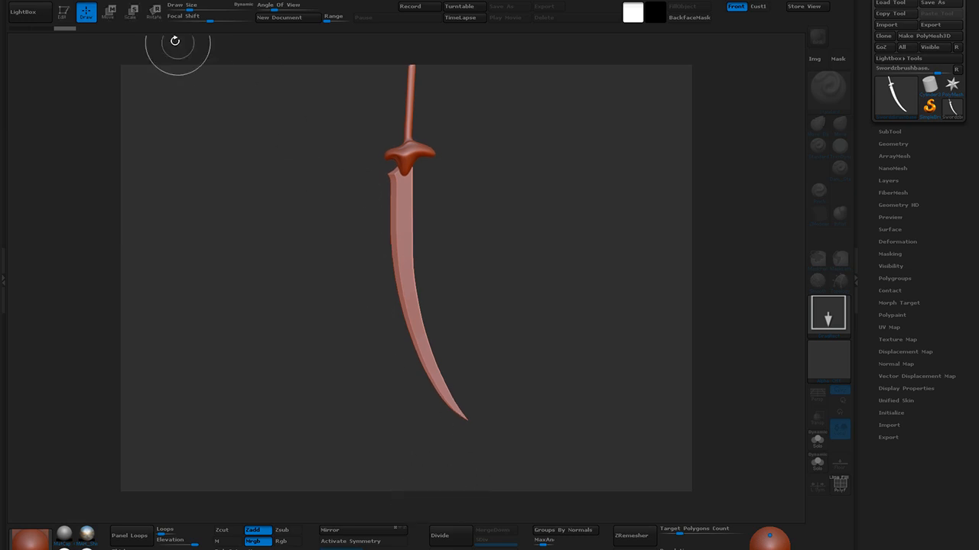
left_click(65, 14)
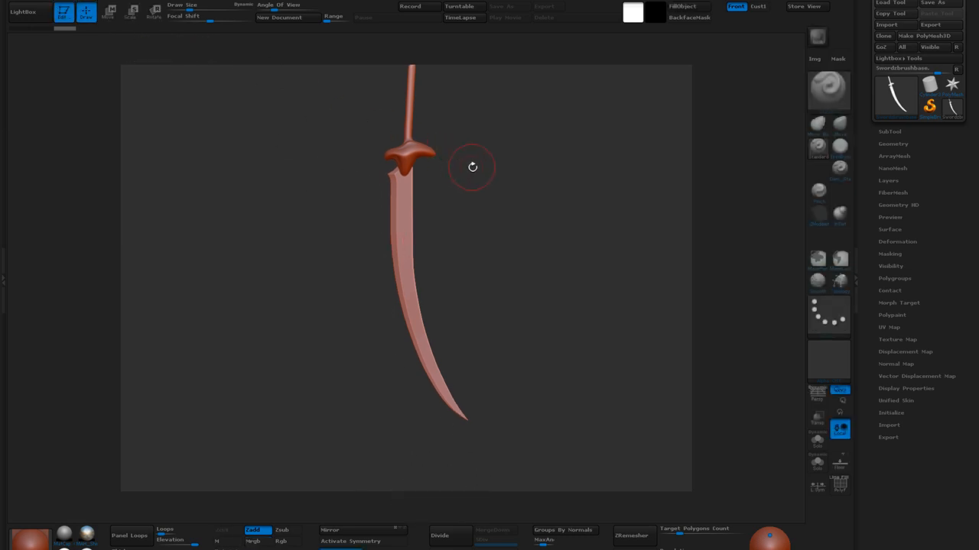
left_click_drag(468, 158, 462, 180, "alt")
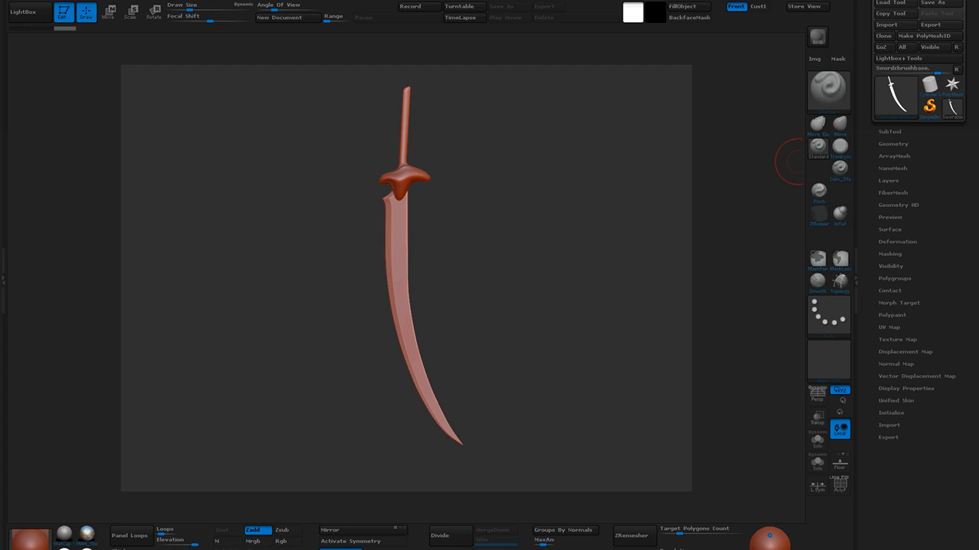
Examine the ArtStation character reference, focusing on the blue sword's blade and guard beside the model
left_click_drag(978, 153, 510, 34)
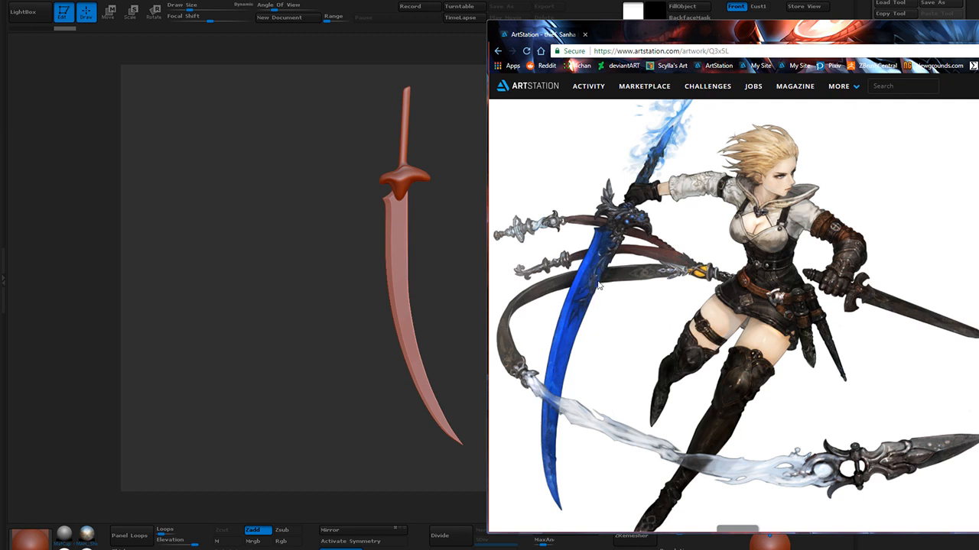
left_click_drag(792, 39, 893, 9)
left_click_drag(716, 9, 800, 8)
left_click(612, 125)
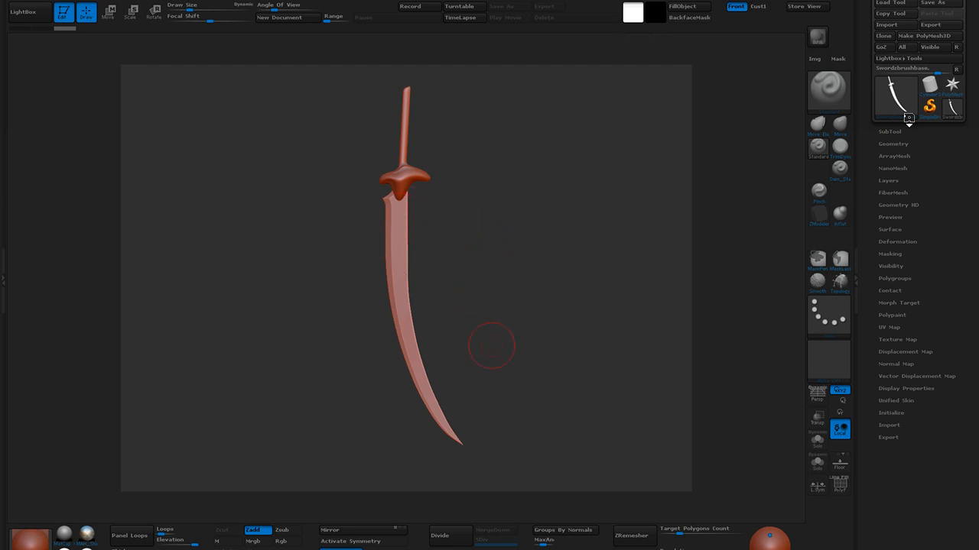
Expand the SubTool list, take the combined sword out of Edit mode and clear the canvas
left_click(892, 131)
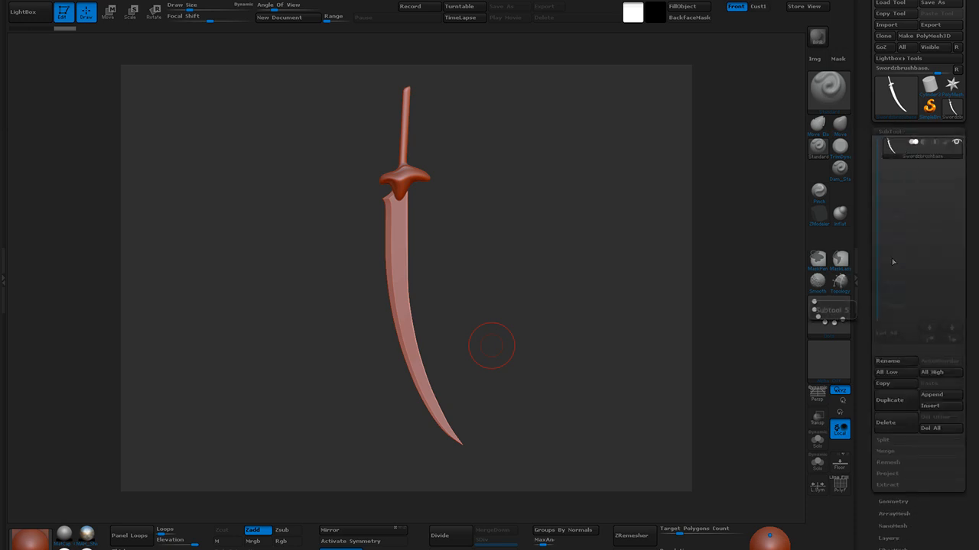
left_click_drag(457, 153, 505, 155)
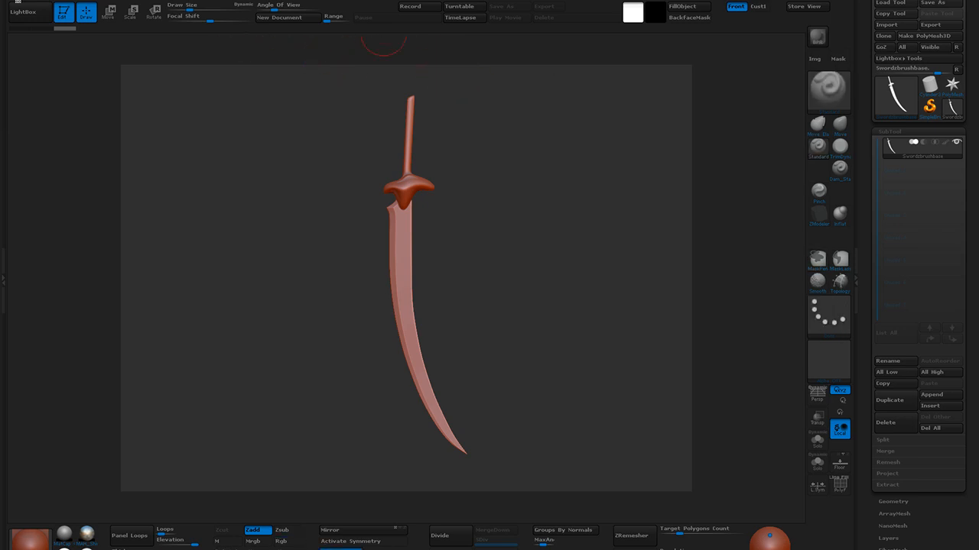
left_click(64, 11)
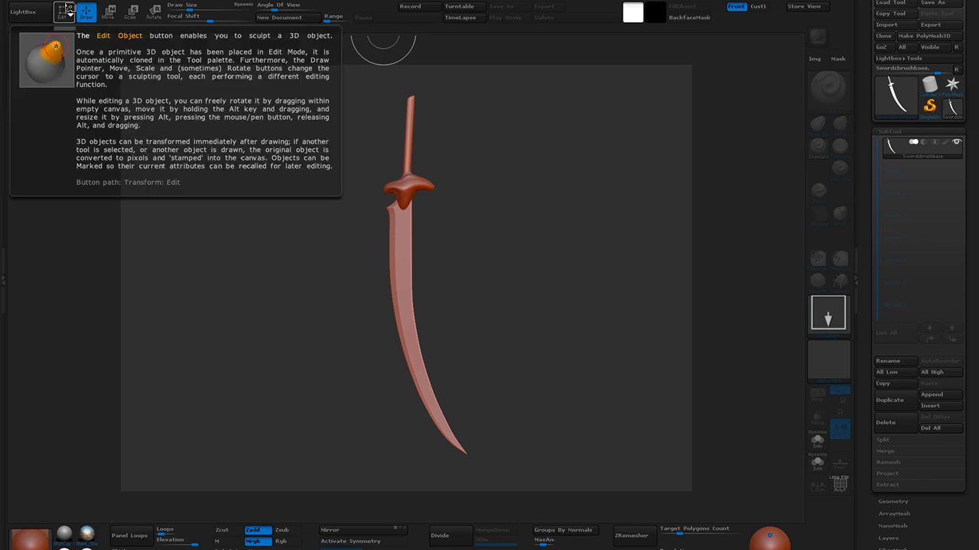
key("ctrl+n")
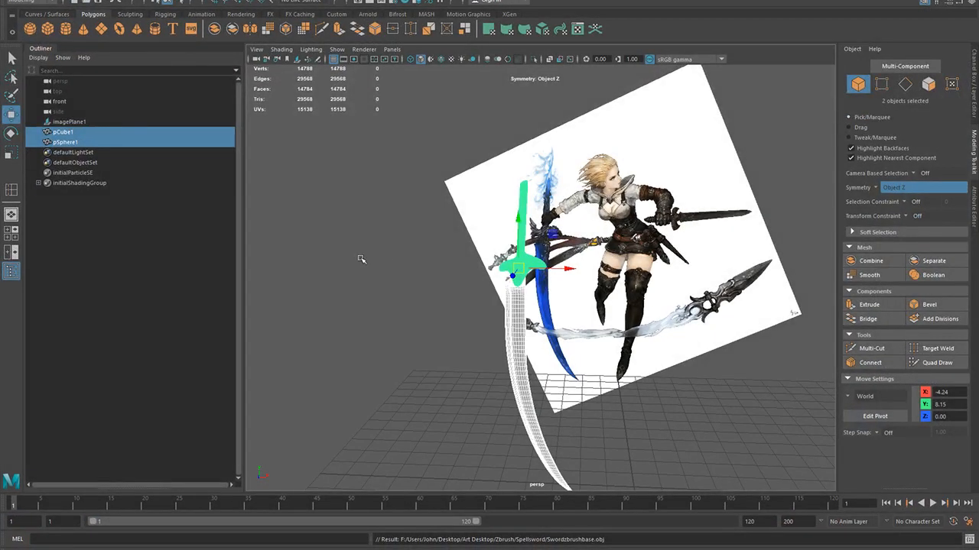
Select only the handle mesh pSphere1 and export it as handle.obj in the Spellsword folder
left_click(464, 278)
left_click(526, 268)
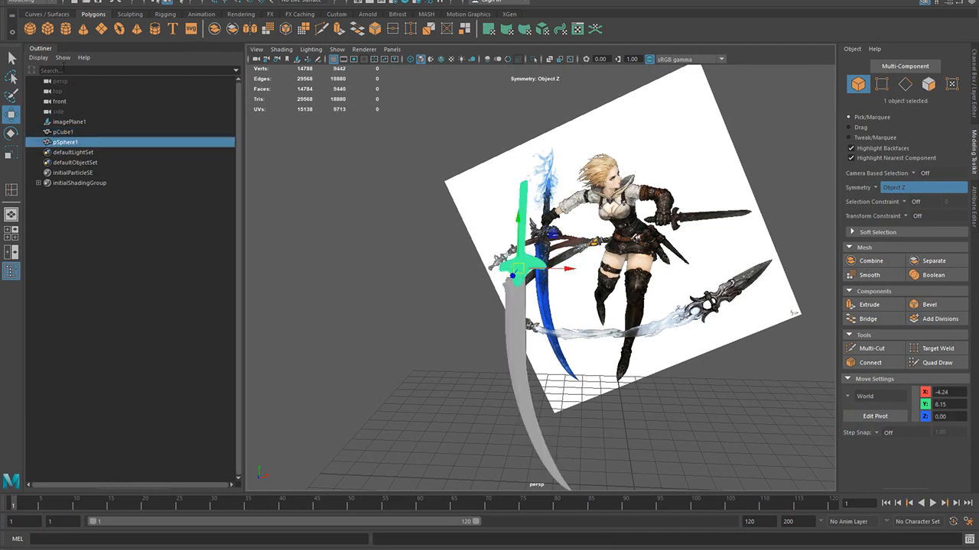
left_click(11, 1)
left_click(52, 121)
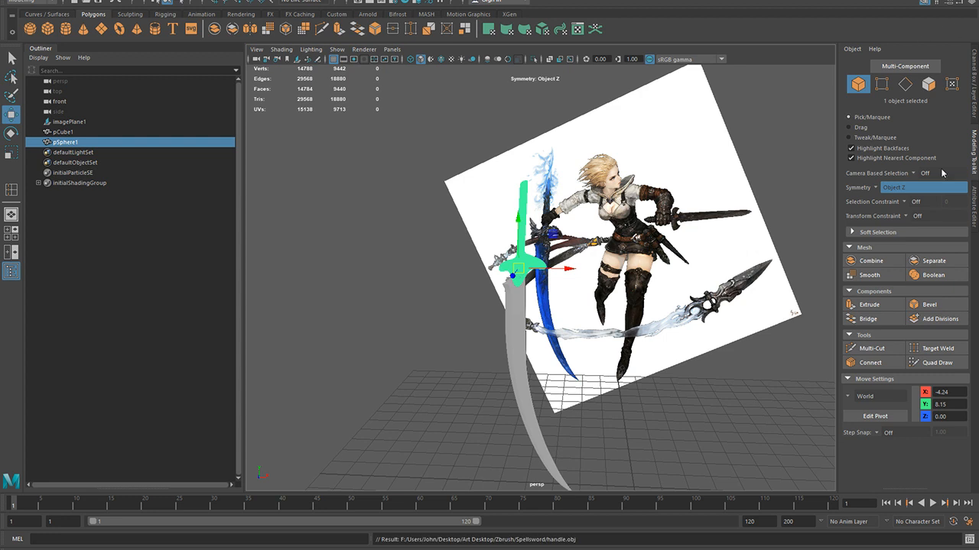
Select only the blade mesh pCube1 and export it as blade.obj in the Spellsword folder
left_click(145, 132)
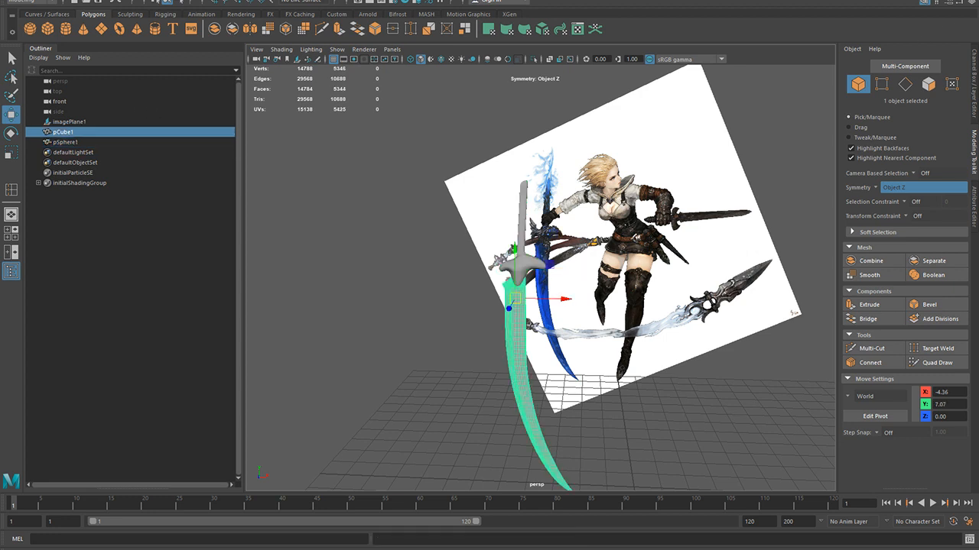
left_click(11, 1)
left_click(33, 118)
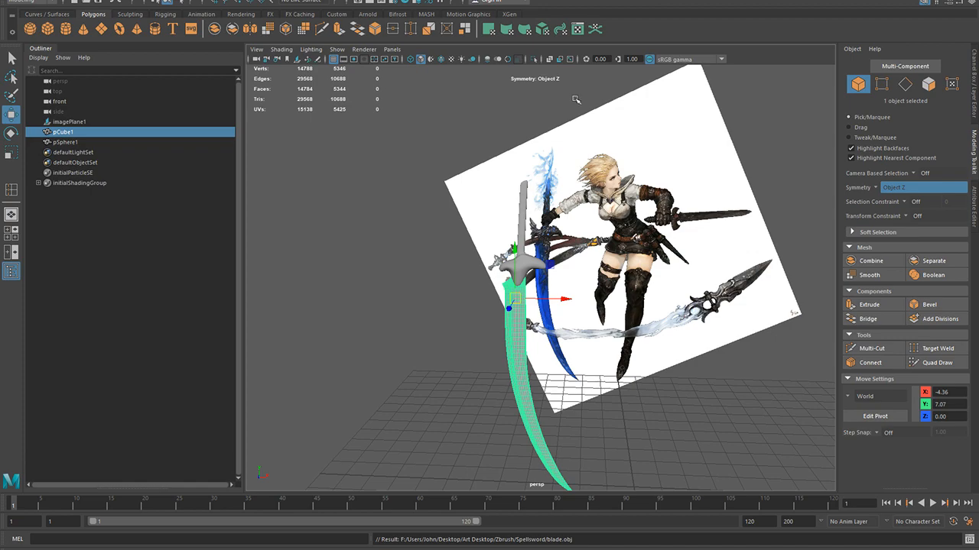
Switch back to ZBrush, make PolyMesh3D the active tool and import the blade file
key("alt+Tab")
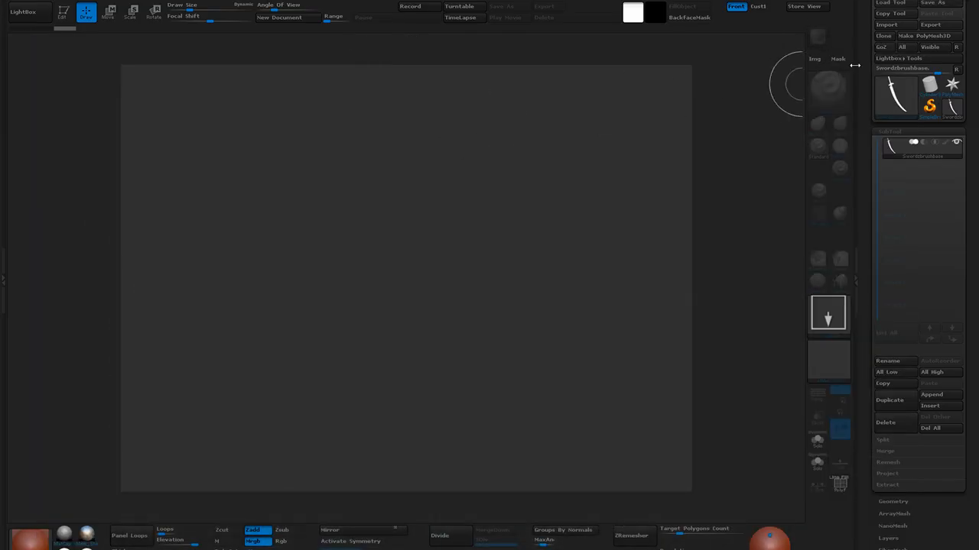
left_click(952, 93)
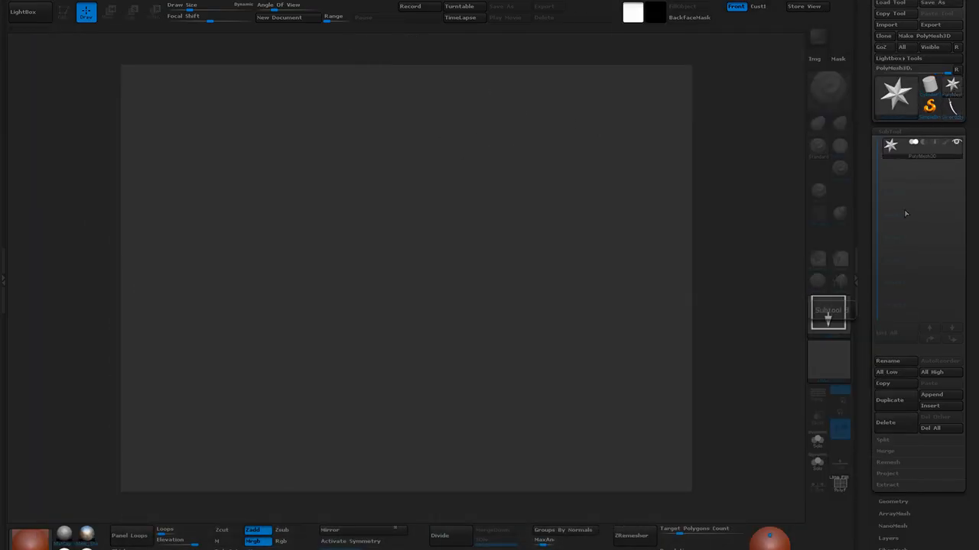
left_click(907, 25)
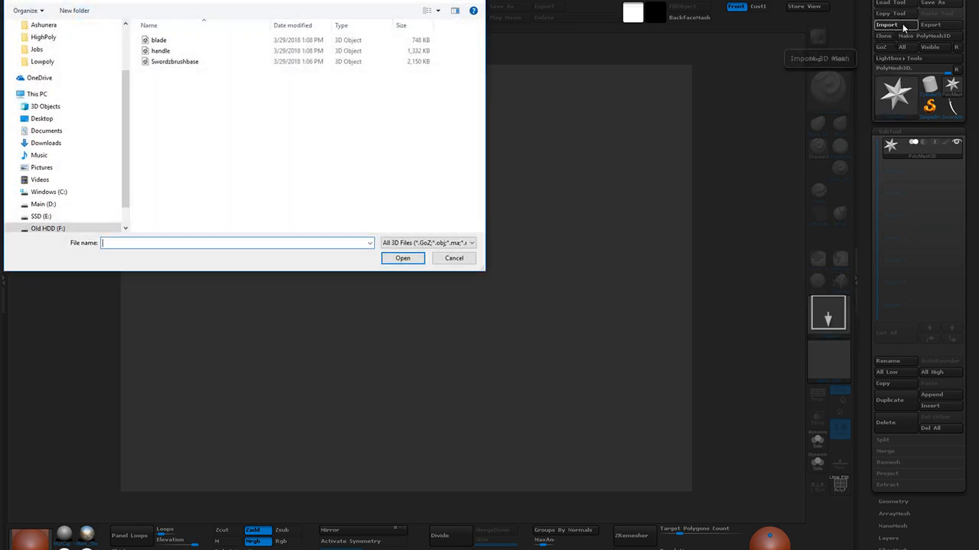
left_click(159, 39)
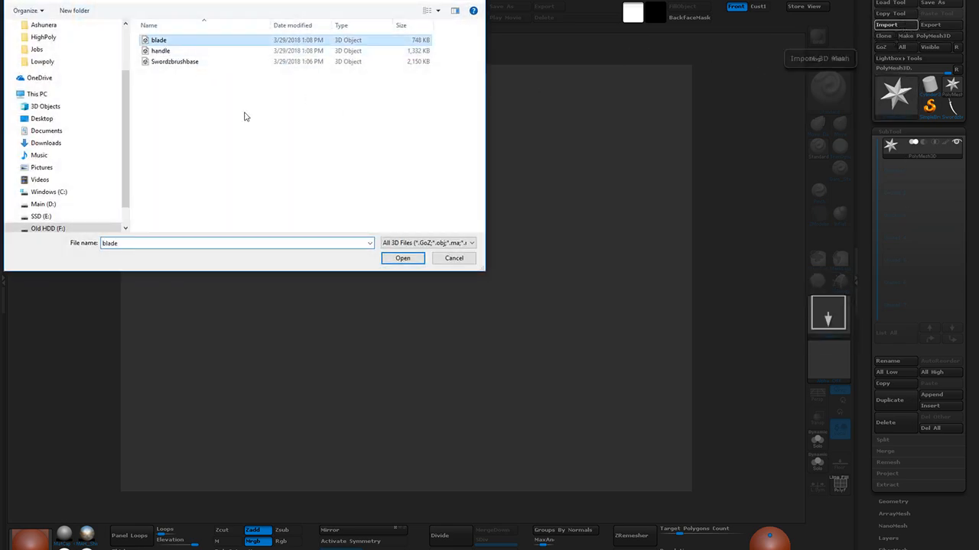
left_click(403, 258)
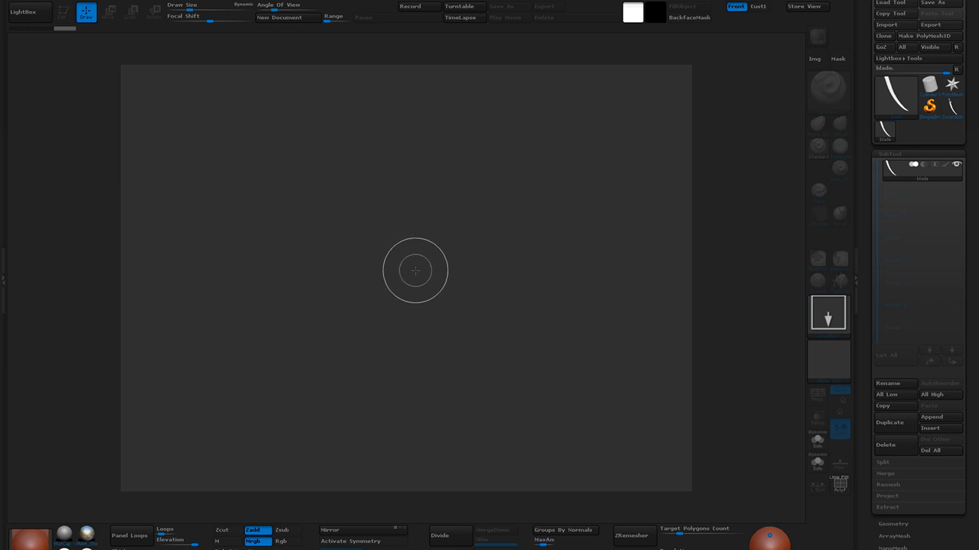
Make PolyMesh3D the active tool, import the handle file and draw the handle upright onto the canvas
left_click(952, 84)
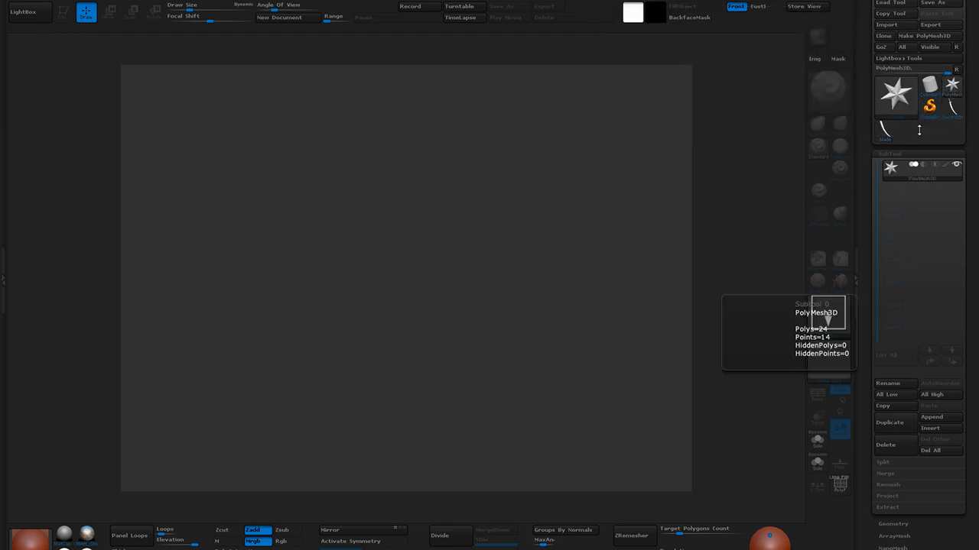
left_click(886, 26)
left_click(201, 49)
left_click(403, 258)
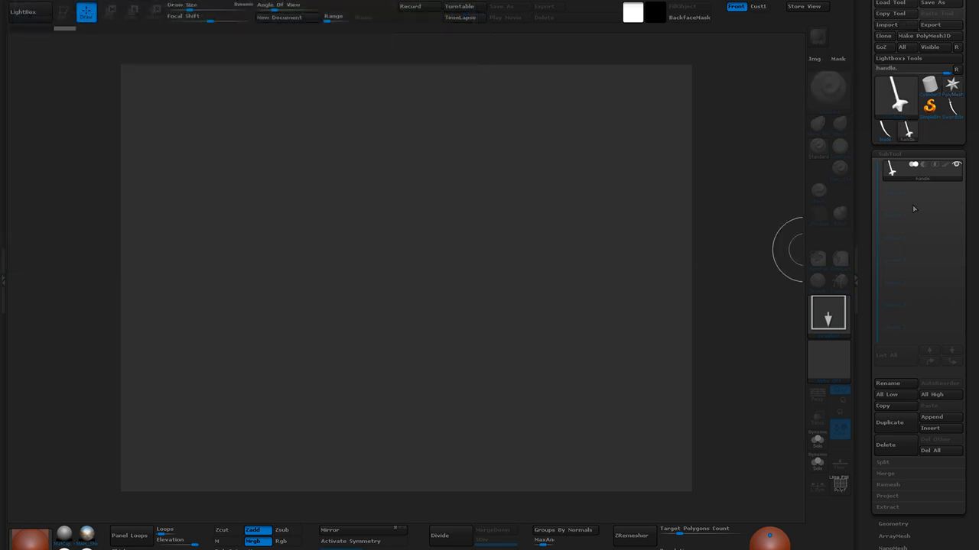
mouse_move(414, 167)
left_mouse_down()
mouse_move(404, 244)
mouse_move(431, 295)
left_mouse_up()
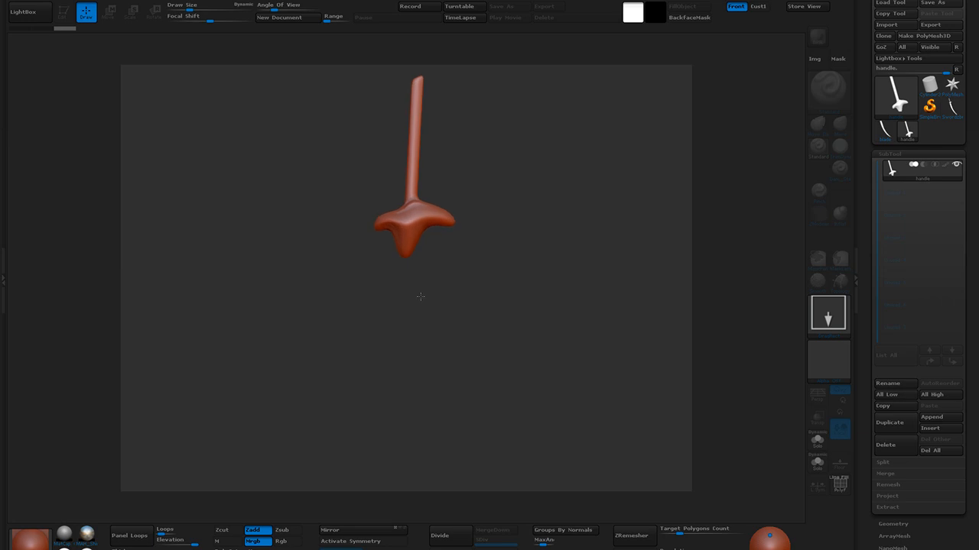
Append the blade as a subtool under the handle, select it and enter Edit mode
left_click(930, 416)
left_click(662, 360)
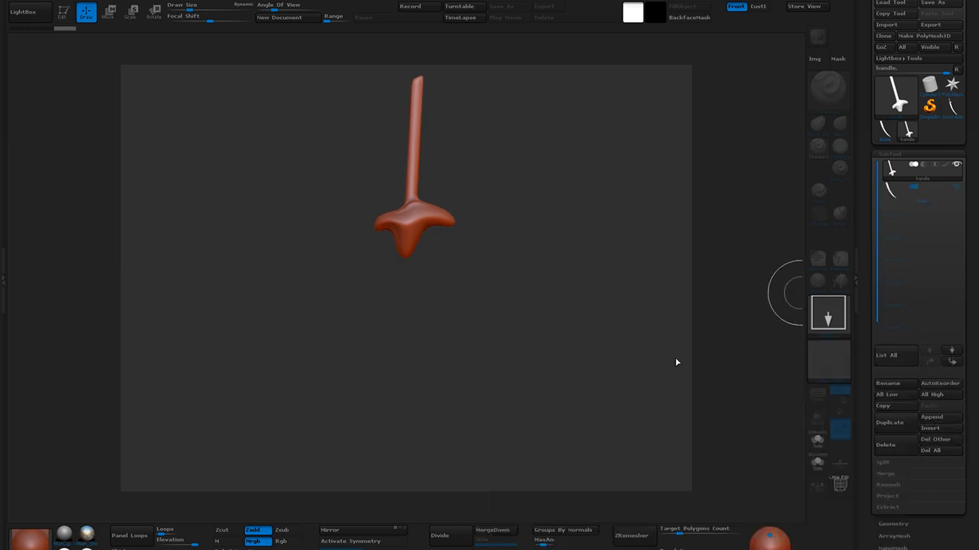
left_click(928, 196)
key("t")
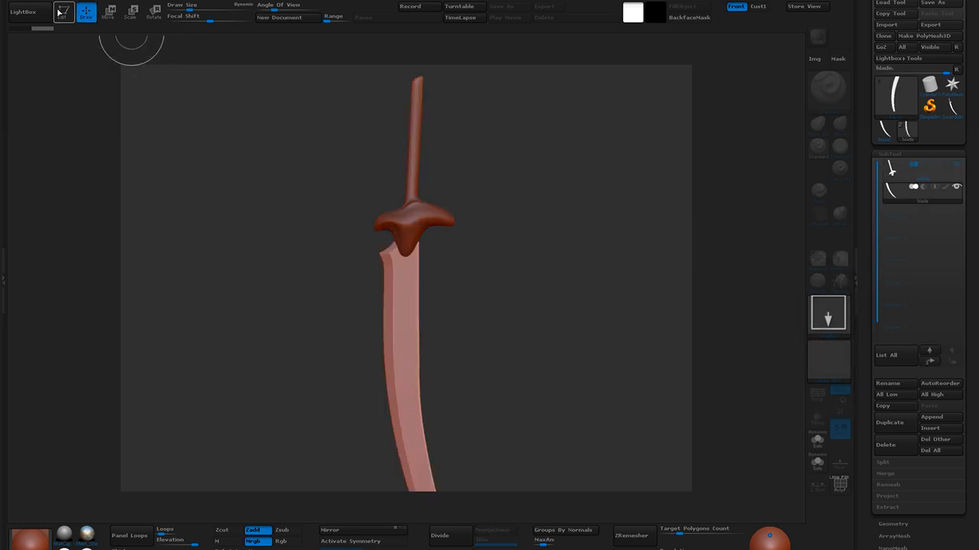
left_click(956, 166)
left_click(956, 167)
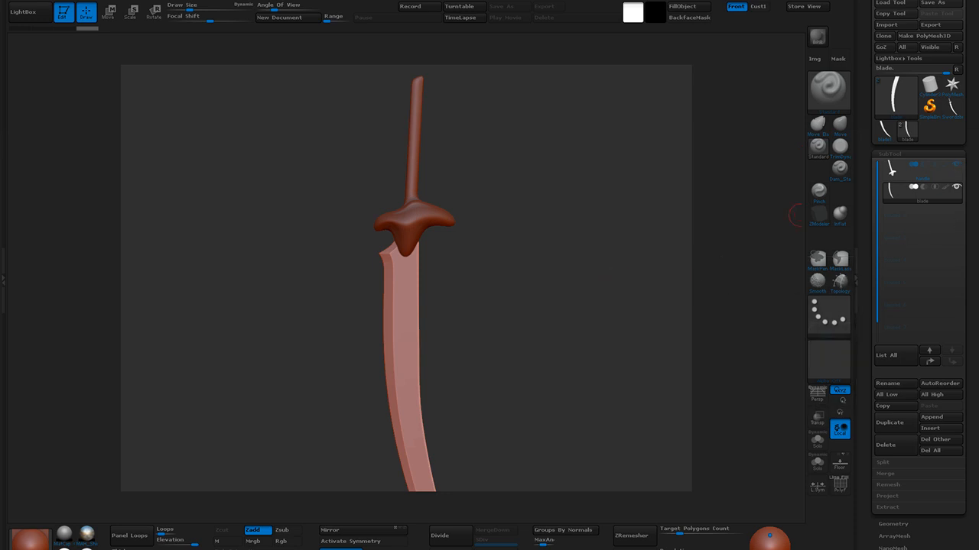
Subdivide the blade subtool with Divide to give it enough resolution for surface detail
left_click_drag(432, 301, 444, 247)
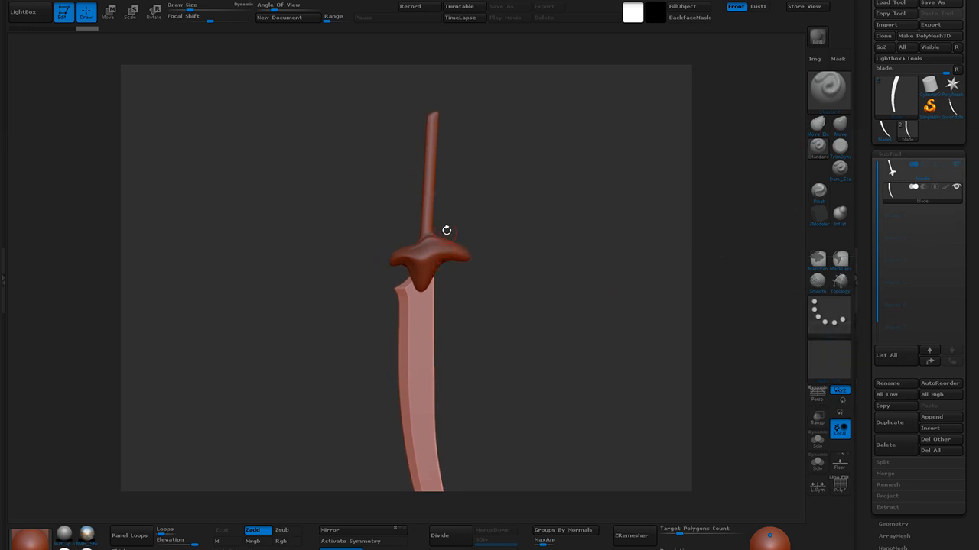
left_click_drag(502, 326, 443, 35)
key("ctrl+shift+p")
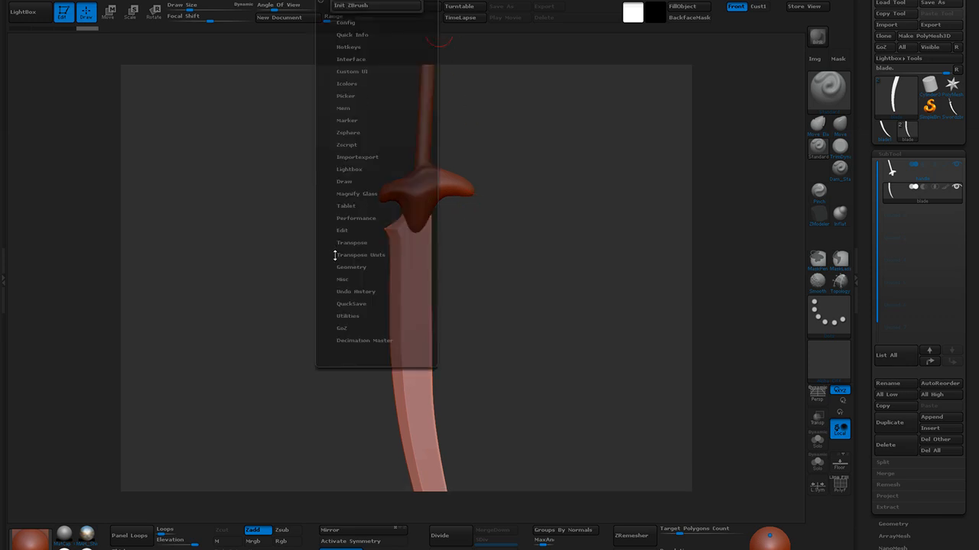
left_click(342, 279)
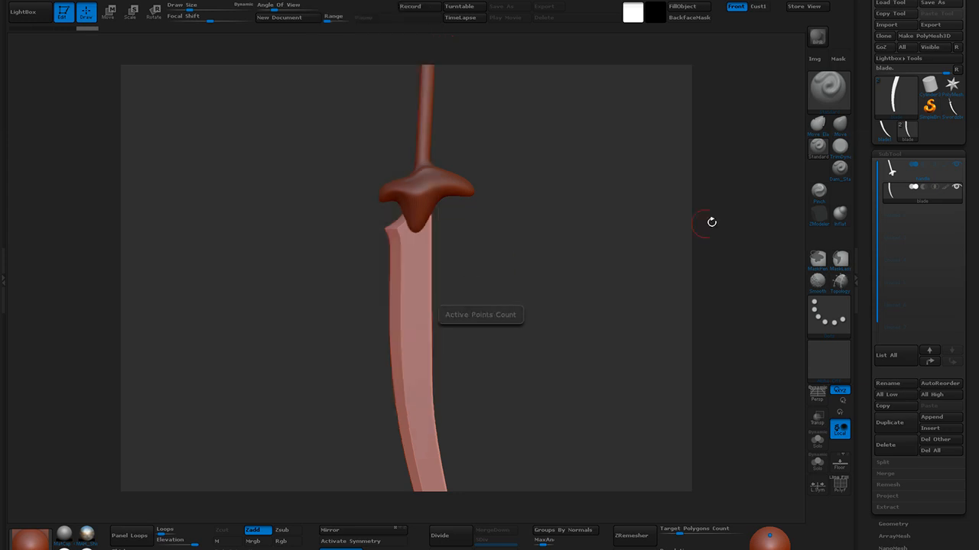
left_click(440, 537)
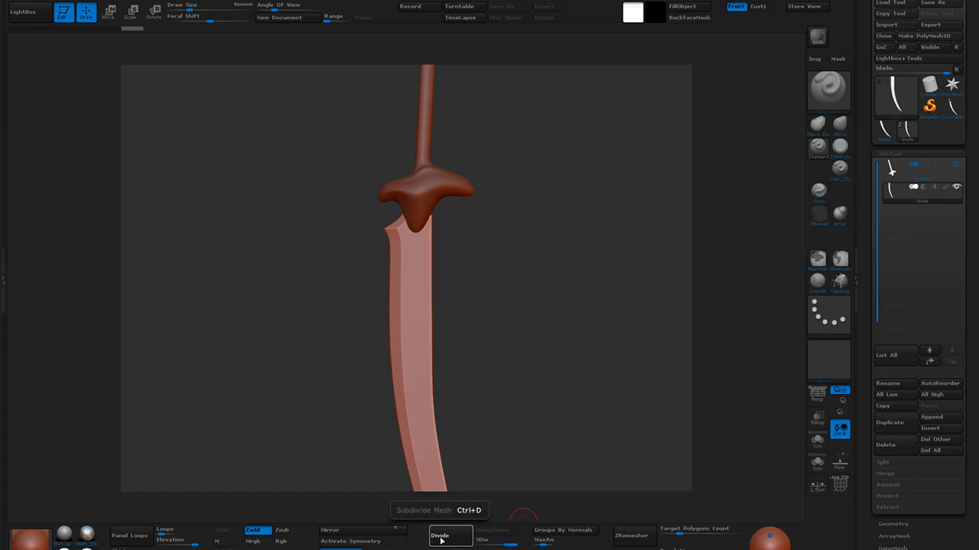
left_click(342, 4)
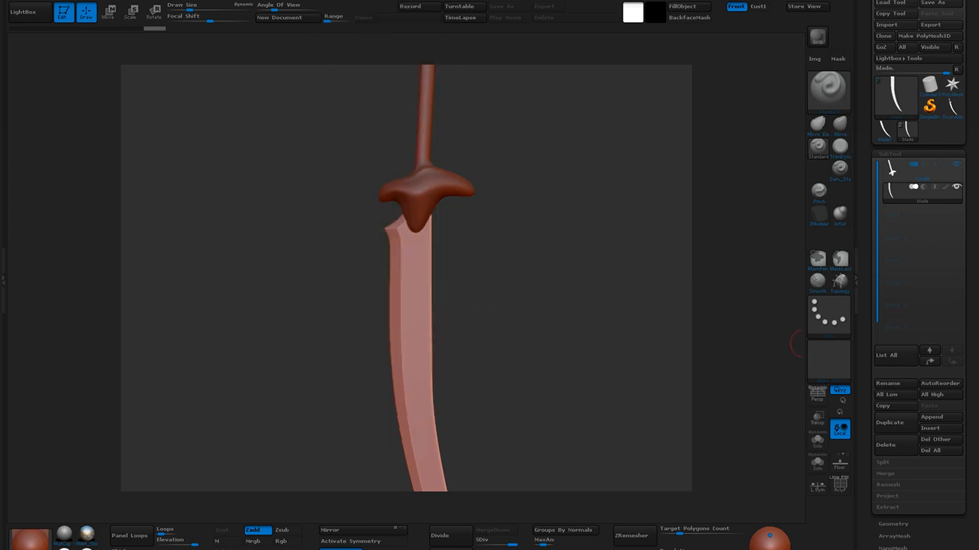
Hide the handle subtool to isolate the blade and check the sword in the ArtStation concept art
left_click_drag(576, 241, 572, 84)
left_click(956, 165)
left_click_drag(551, 151, 520, 115, "alt")
left_click_drag(509, 151, 502, 240, "alt")
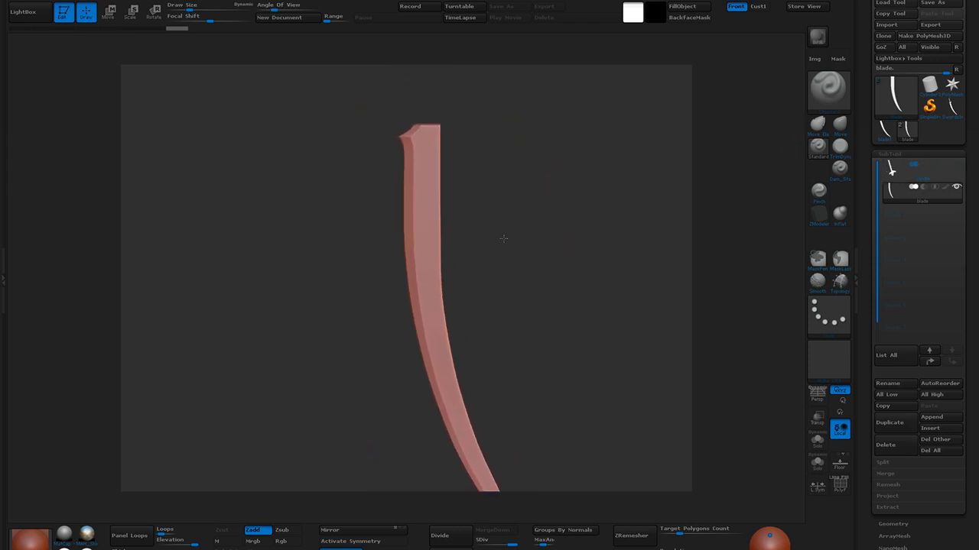
left_click_drag(978, 67, 664, 1)
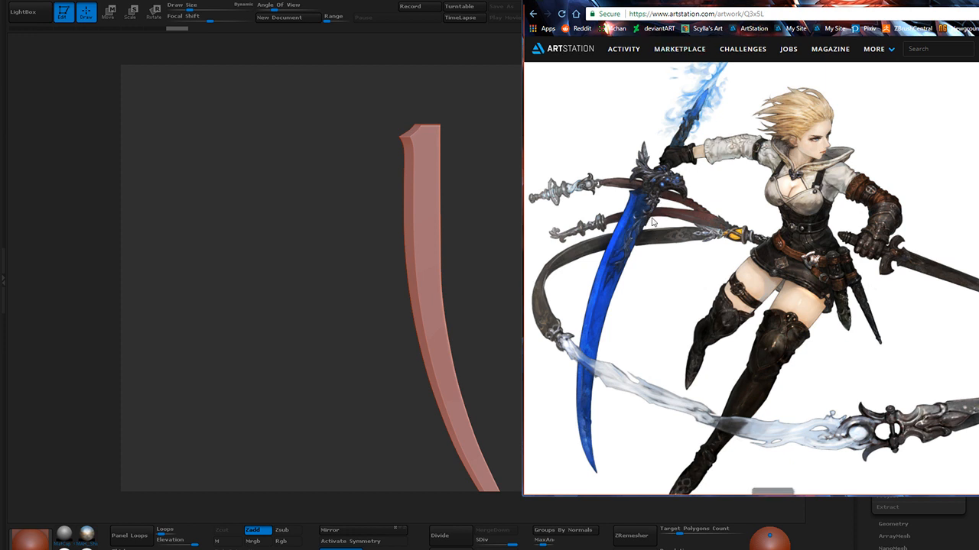
left_click_drag(743, 4, 978, 0)
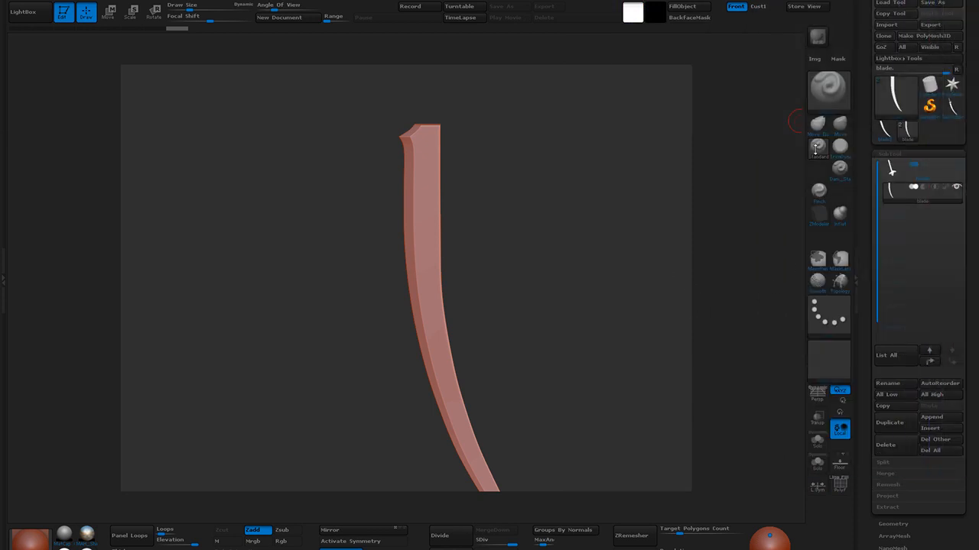
Select the ClayBuildup brush, try a stroke on the blade's upper face, inspect the opposite side and undo the stroke
key("b")
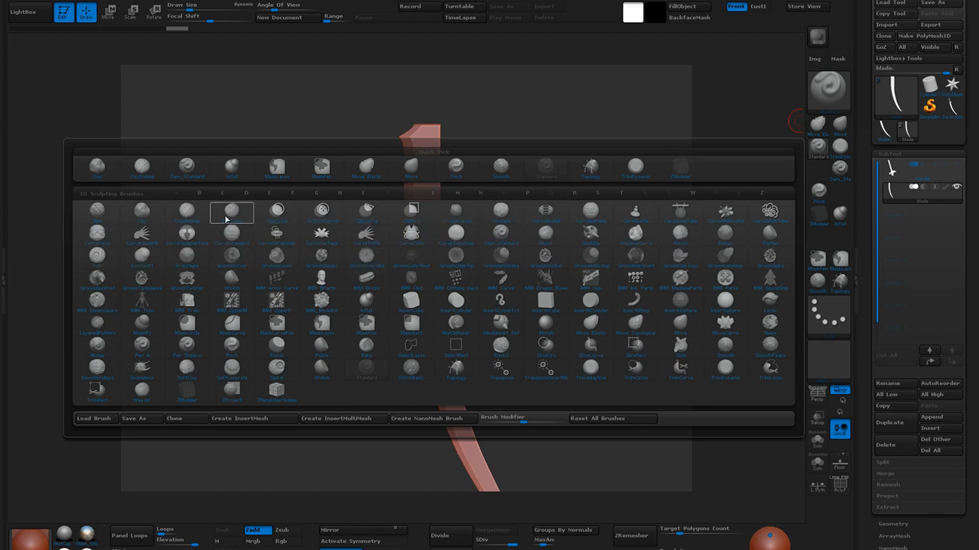
left_click(191, 214)
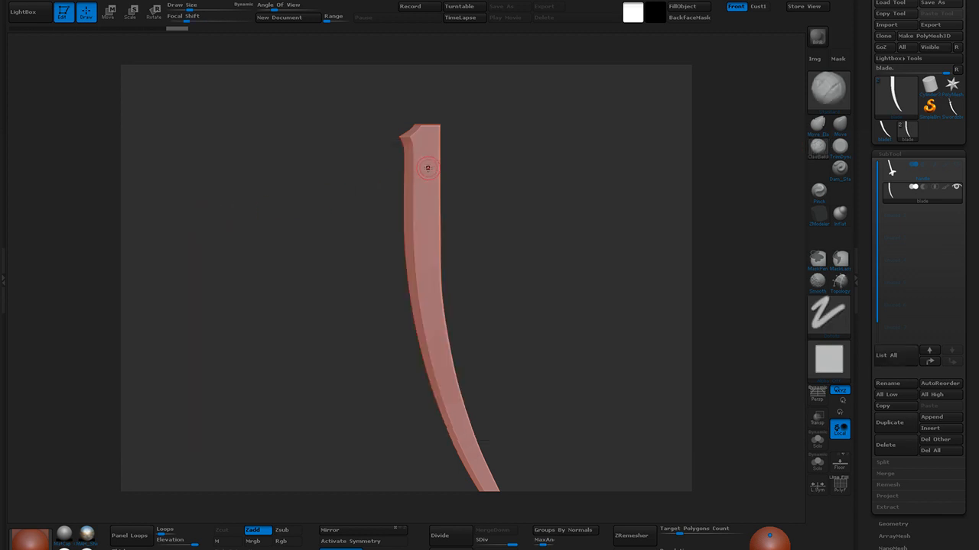
left_click_drag(428, 176, 419, 273)
mouse_move(529, 278)
left_mouse_down()
mouse_move(500, 275)
mouse_move(531, 267)
mouse_move(465, 264)
mouse_move(535, 268)
mouse_move(503, 216)
left_mouse_up()
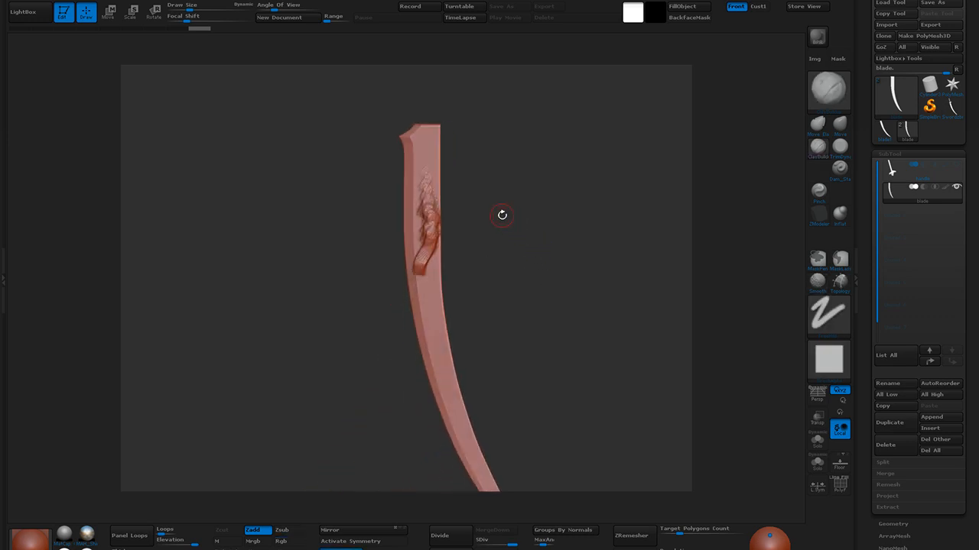
left_click_drag(540, 261, 431, 240)
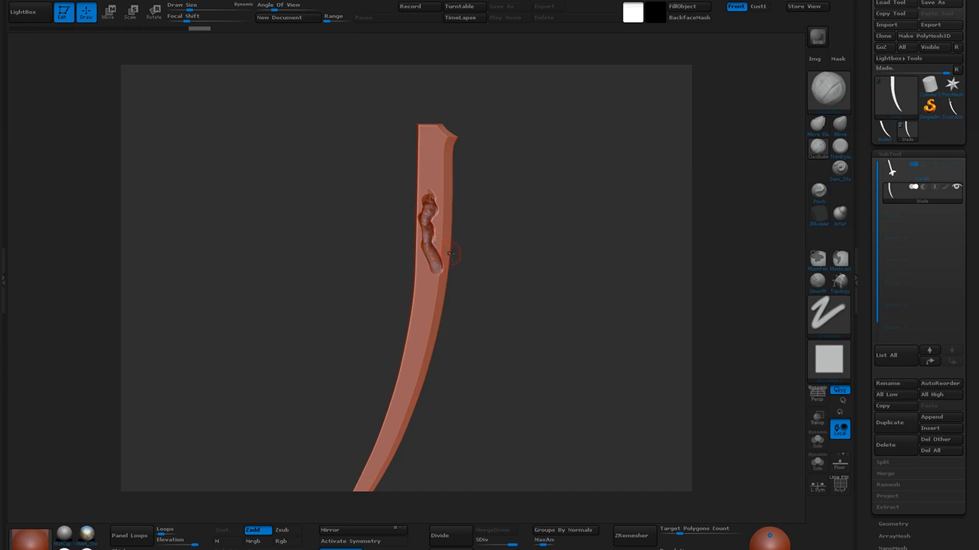
key("ctrl+z")
Turn on BackFaceMask, test another ClayBuildup stroke on the blade's face and undo it
left_click(699, 22)
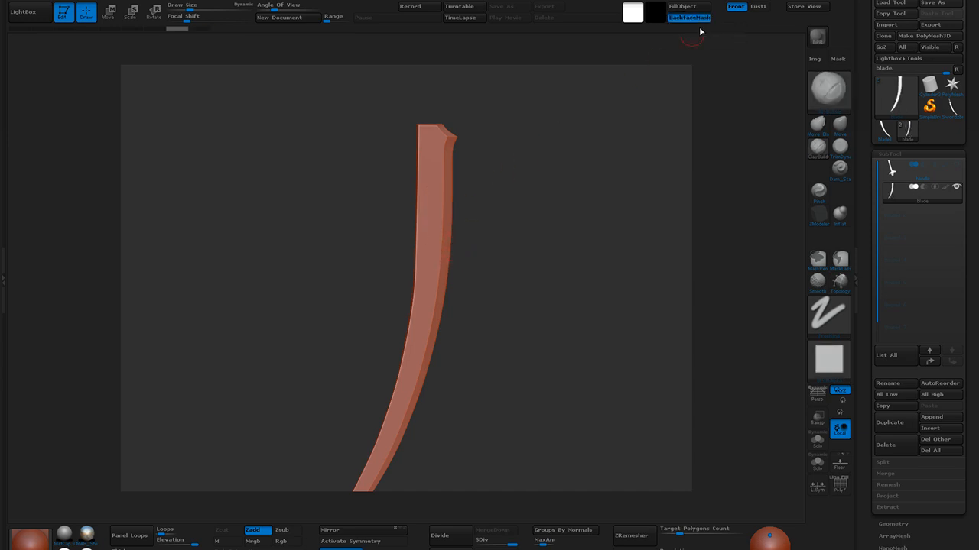
left_click_drag(514, 240, 602, 243)
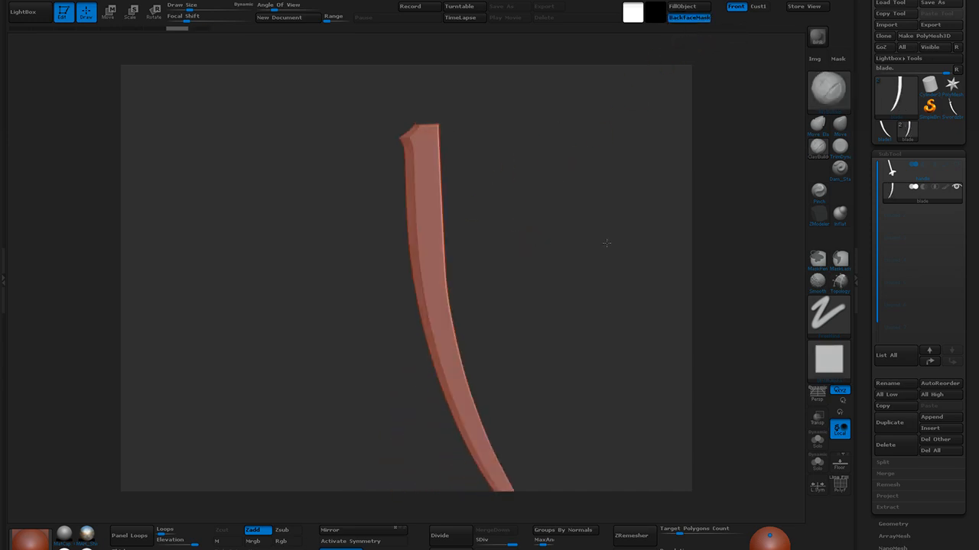
left_click_drag(430, 214, 432, 278)
mouse_move(535, 275)
left_mouse_down()
mouse_move(452, 286)
mouse_move(546, 278)
left_mouse_up()
key("ctrl+z")
left_click_drag(477, 202, 483, 184, "alt")
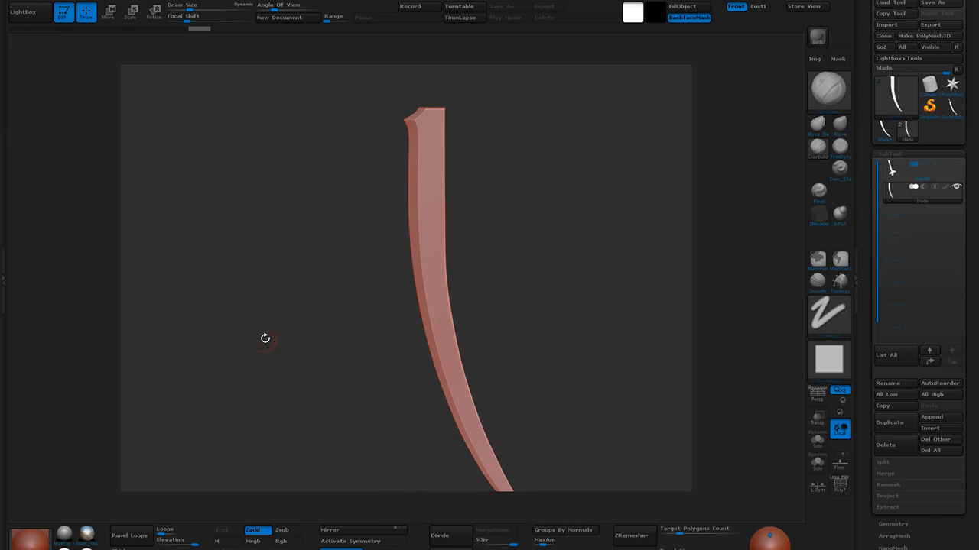
right_click_drag(420, 150, 451, 228, "alt")
right_click_drag(536, 176, 515, 206, "alt")
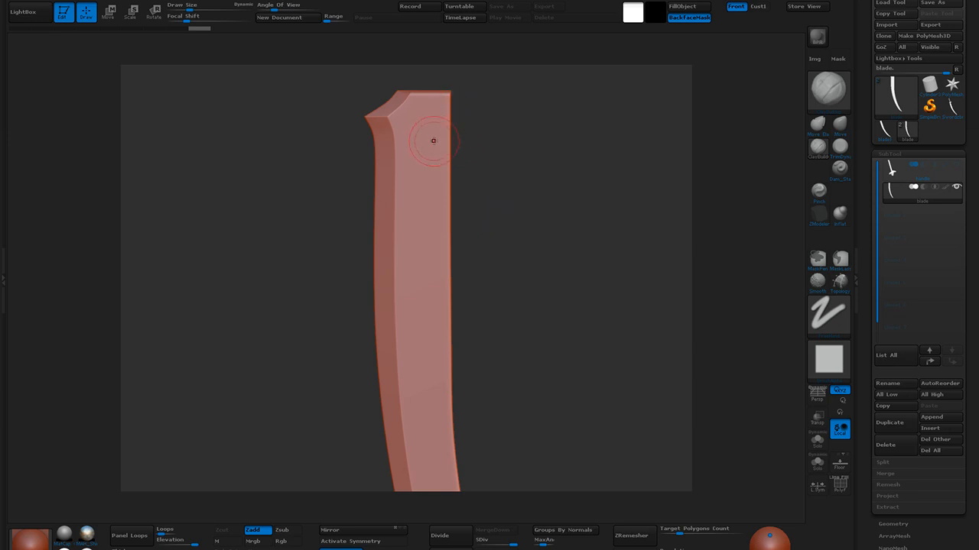
key("[")
key("[")
key("[")
key("ctrl")
left_click_drag(412, 131, 431, 136, "ctrl")
key("]")
mouse_move(443, 101)
left_mouse_down()
mouse_move(394, 139)
mouse_move(454, 131)
mouse_move(426, 184)
left_mouse_up()
mouse_move(551, 216)
left_mouse_down()
mouse_move(505, 206)
mouse_move(560, 206)
left_mouse_up()
mouse_move(564, 206)
left_mouse_down()
mouse_move(523, 205)
mouse_move(563, 201)
mouse_move(534, 168)
mouse_move(585, 241)
left_mouse_up()
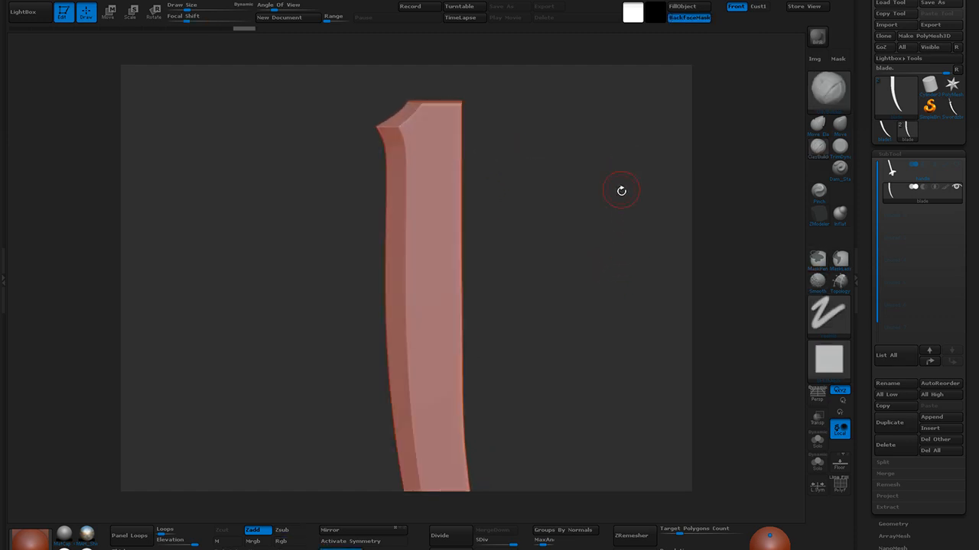
With a smaller brush, paint a mask of curling ornament lines across the upper end of the blade's face
key("bracketleft")
key("bracketleft")
mouse_move(428, 136)
left_mouse_down("ctrl")
mouse_move(448, 124)
mouse_move(436, 107)
mouse_move(442, 136)
mouse_move(451, 127)
left_mouse_up("ctrl")
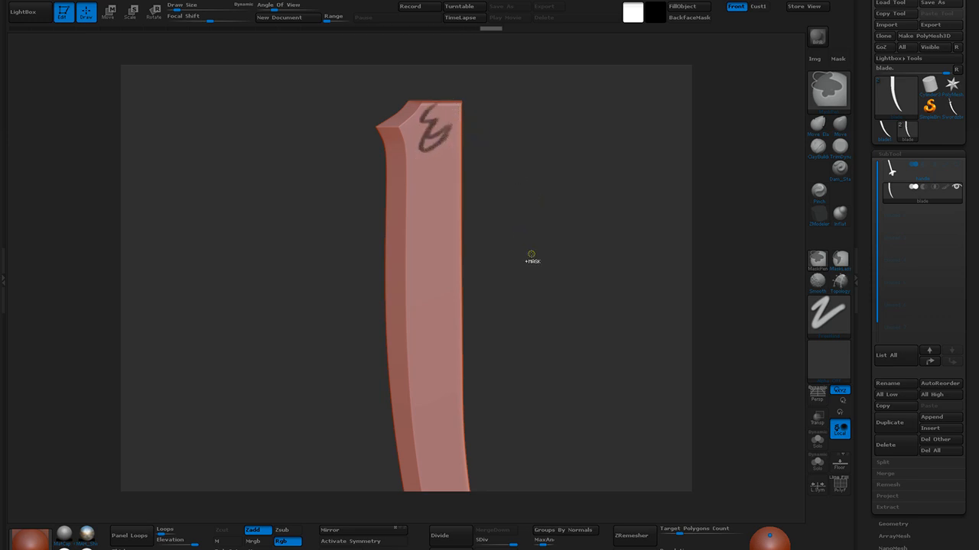
left_click_drag(447, 135, 459, 125, "ctrl")
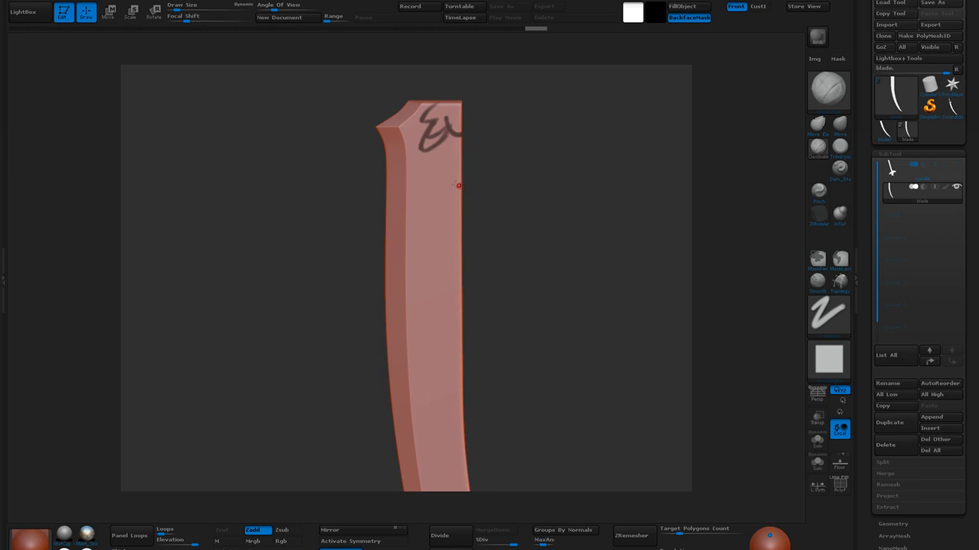
Extend the painted mask with a thick hooked curl just below the first ornament, along the blade's straight edge
key("ctrl")
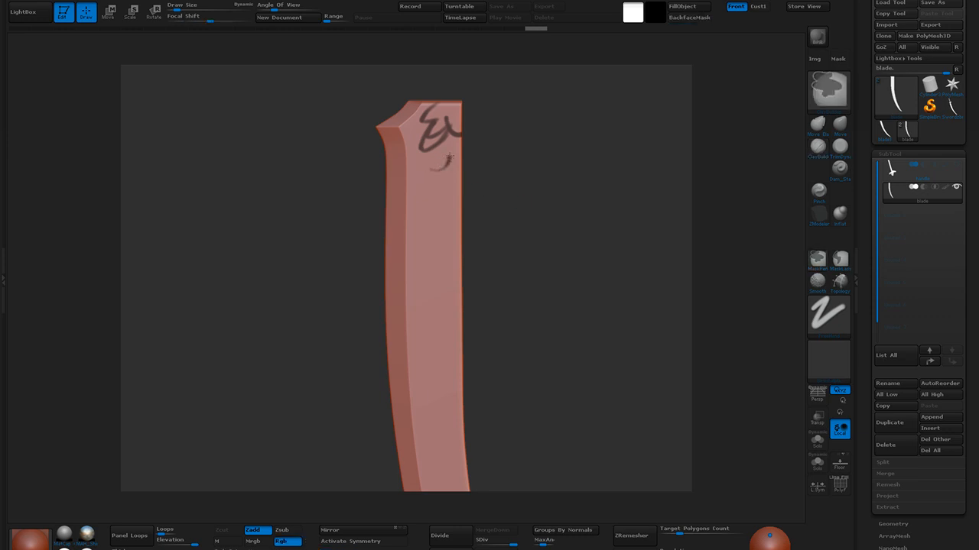
left_click_drag(444, 146, 433, 171, "ctrl")
left_click_drag(460, 139, 447, 128, "ctrl")
mouse_move(428, 168)
left_mouse_down("ctrl")
mouse_move(445, 171)
mouse_move(437, 174)
mouse_move(460, 159)
left_mouse_up("ctrl")
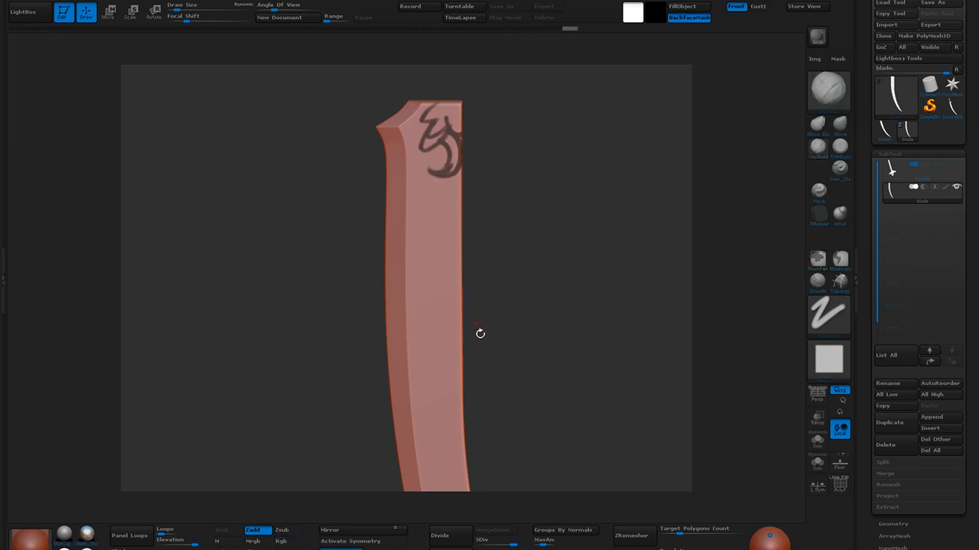
Mask a second hooked curl below the first and a curved stem running down to the blade's straight edge
key("ctrl")
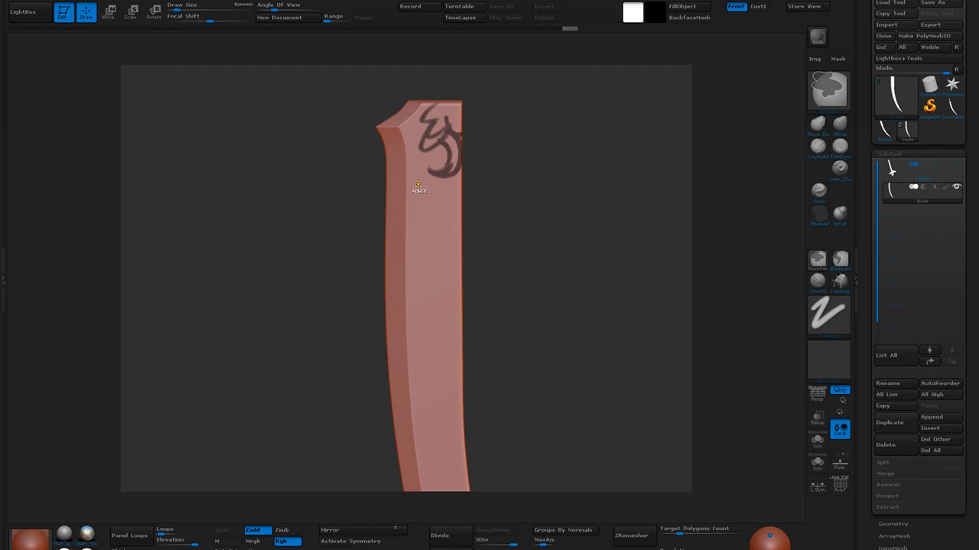
mouse_move(425, 194)
left_mouse_down("ctrl")
mouse_move(452, 182)
mouse_move(456, 159)
mouse_move(456, 179)
left_mouse_up("ctrl")
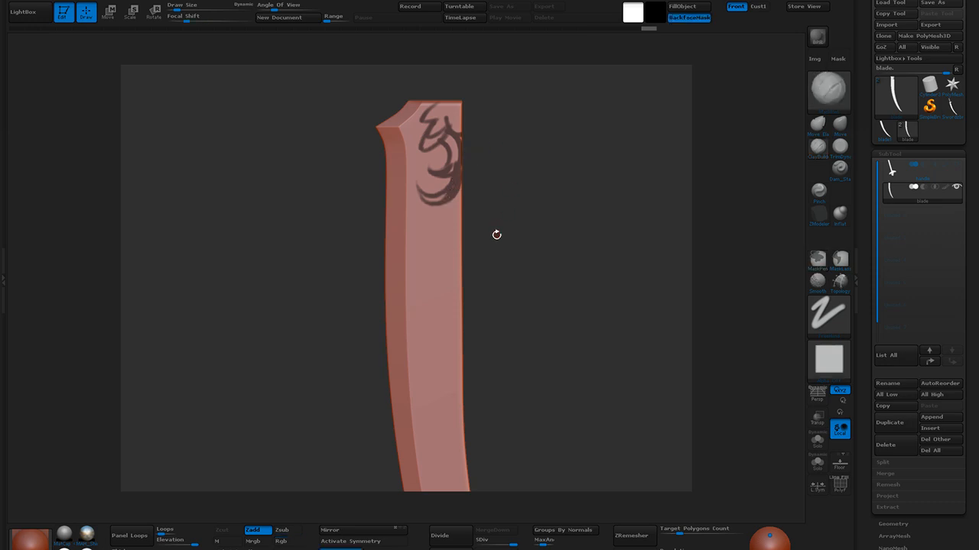
key("ctrl")
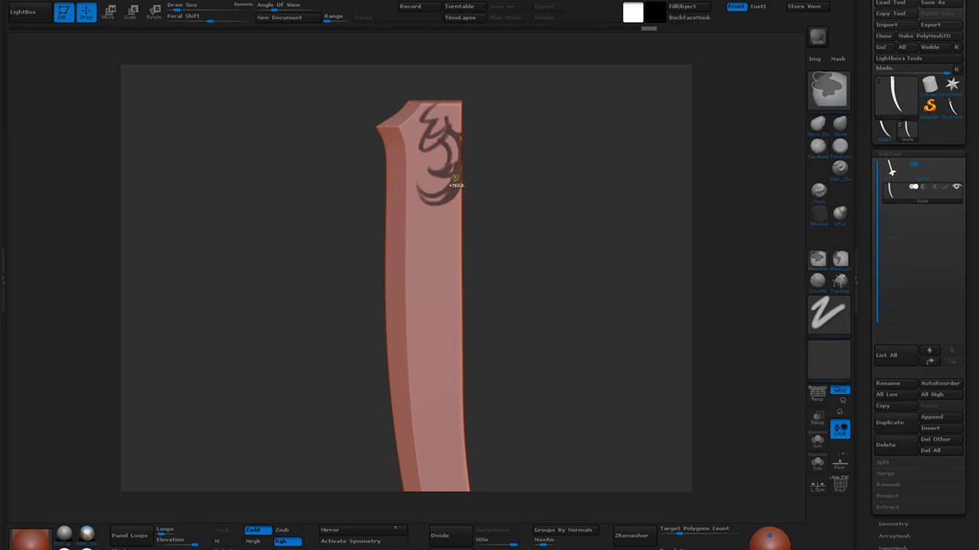
mouse_move(457, 181)
left_mouse_down("ctrl")
mouse_move(451, 223)
mouse_move(461, 250)
left_mouse_up("ctrl")
Mask a long leaf-like branch sweeping down from the stem toward the bevel, thickening where it joins
key("ctrl")
left_click_drag(413, 261, 446, 207, "ctrl")
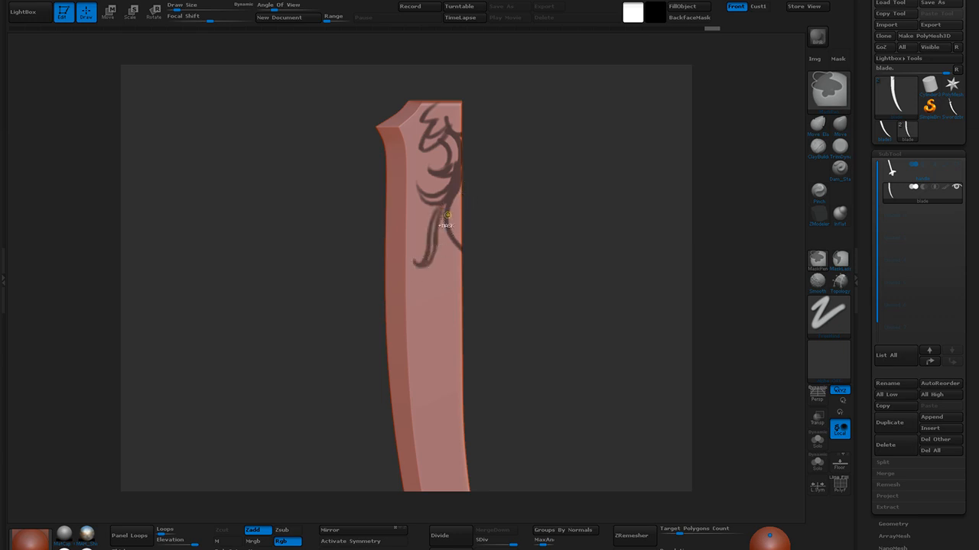
left_click_drag(448, 213, 457, 194, "ctrl")
left_click_drag(432, 250, 453, 201, "ctrl")
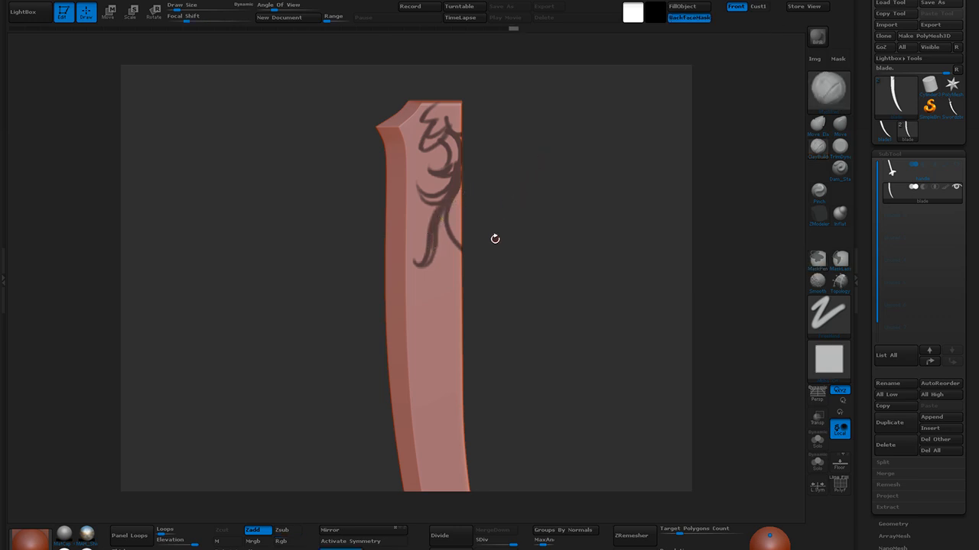
Mask a rounded curl at the lower end of the ornament and fill in the uppermost curls as a solid shape
key("ctrl")
left_click_drag(433, 245, 459, 268, "ctrl")
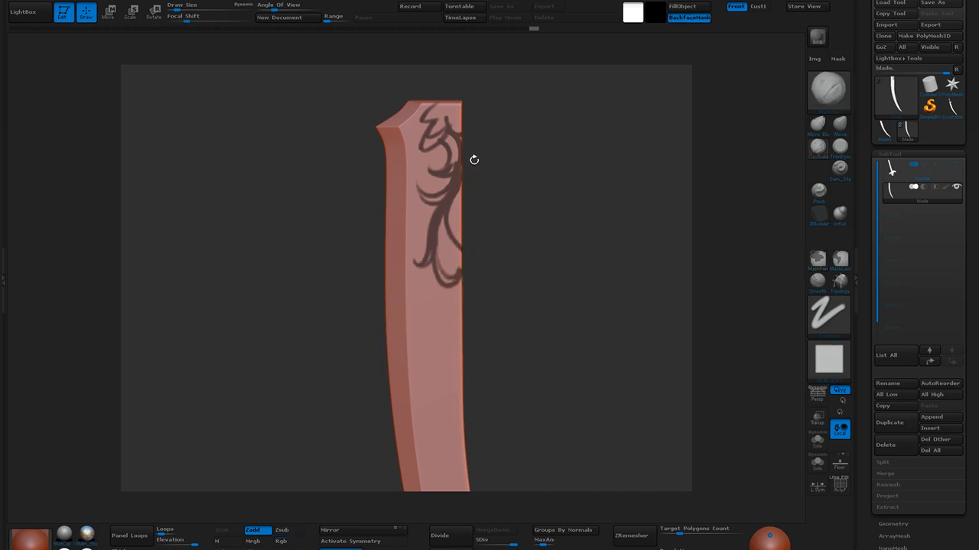
key("ctrl")
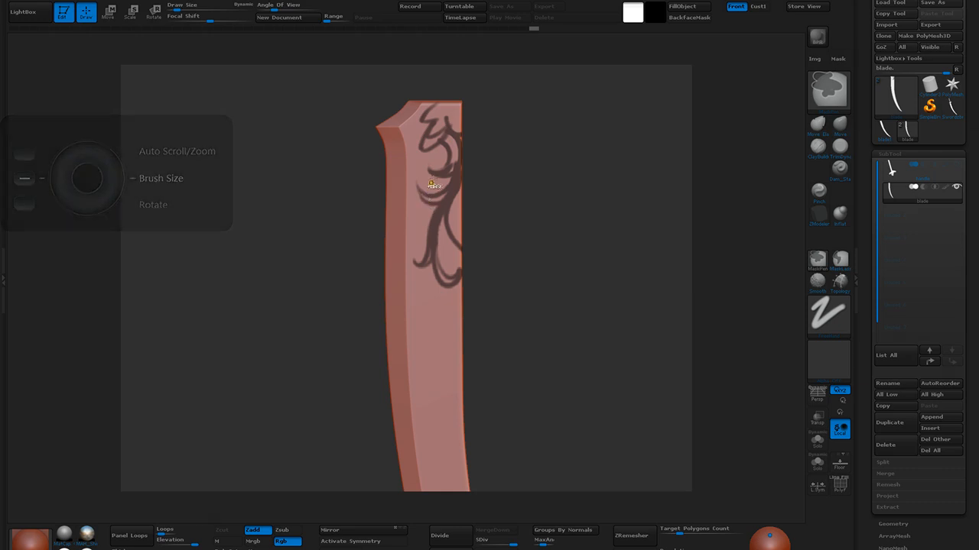
left_click_drag(425, 144, 442, 120, "ctrl")
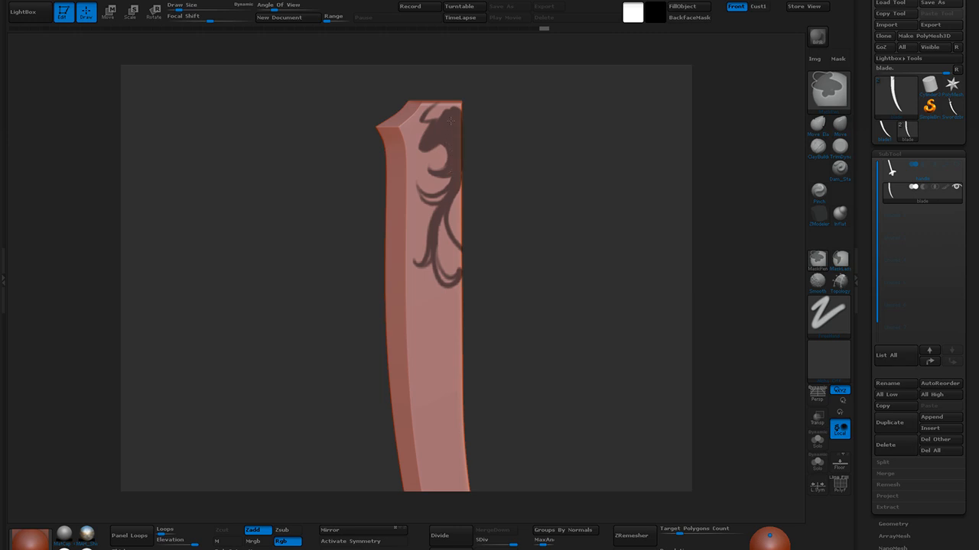
Activate symmetry on the blade and try mask strokes to check whether they repeat on its opposite face
left_click_drag(431, 115, 441, 107, "ctrl")
mouse_move(572, 227)
left_mouse_down()
mouse_move(498, 229)
mouse_move(498, 219)
mouse_move(534, 222)
mouse_move(569, 245)
mouse_move(536, 250)
left_mouse_up()
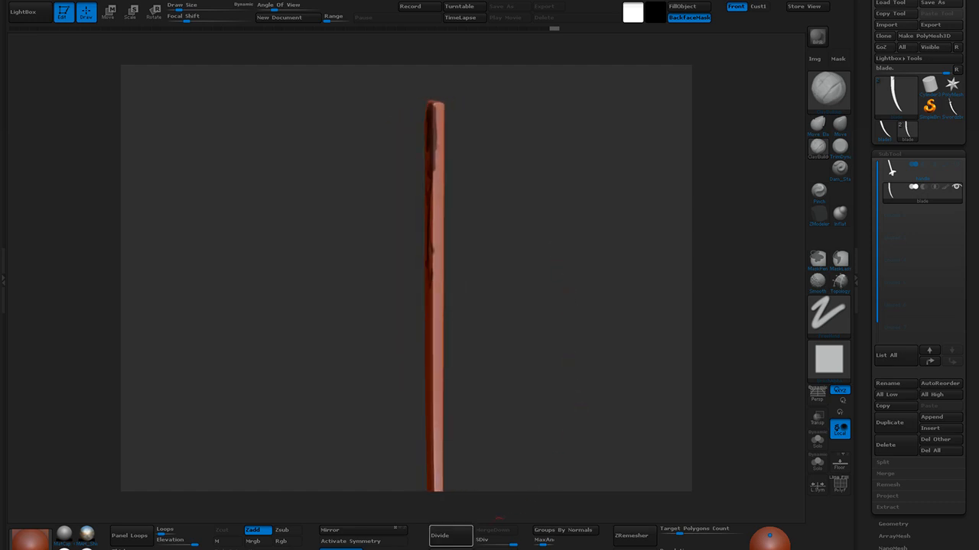
left_click(386, 542)
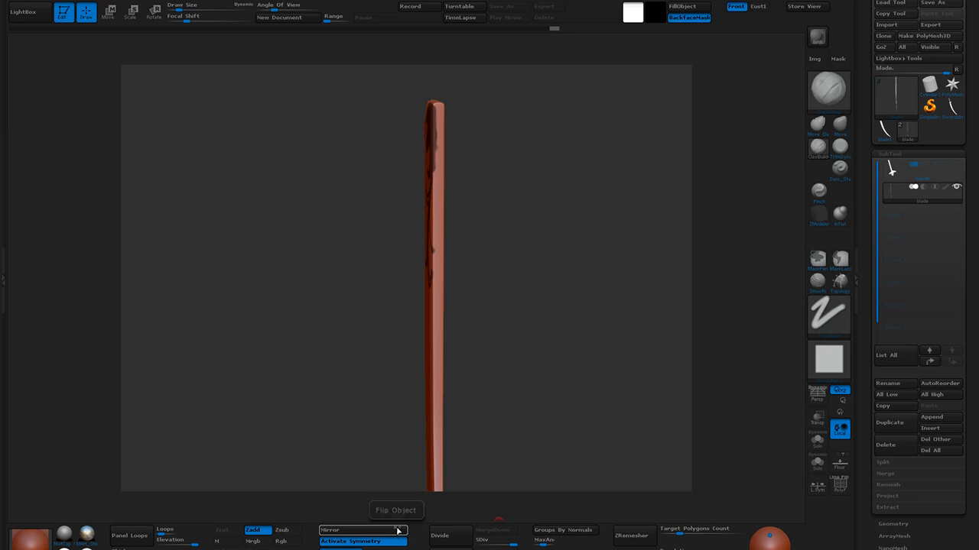
left_click_drag(470, 435, 483, 359)
mouse_move(429, 296)
left_mouse_down()
mouse_move(442, 288)
mouse_move(451, 307)
mouse_move(573, 312)
mouse_move(576, 285)
left_mouse_up()
left_click_drag(436, 321, 436, 335)
mouse_move(497, 352)
left_mouse_down()
mouse_move(524, 367)
mouse_move(433, 367)
mouse_move(504, 329)
mouse_move(497, 326)
left_mouse_up()
mouse_move(446, 365)
left_mouse_down()
mouse_move(524, 343)
mouse_move(507, 334)
mouse_move(493, 406)
mouse_move(527, 367)
left_mouse_up()
key("ctrl+z")
Try mirroring the blade, undo the test, and change the mirror axis
left_click(324, 531)
left_click_drag(409, 375, 428, 391)
mouse_move(493, 387)
left_mouse_down()
mouse_move(426, 422)
mouse_move(426, 433)
left_mouse_up()
key("ctrl+z")
key("ctrl+z")
left_click(397, 533)
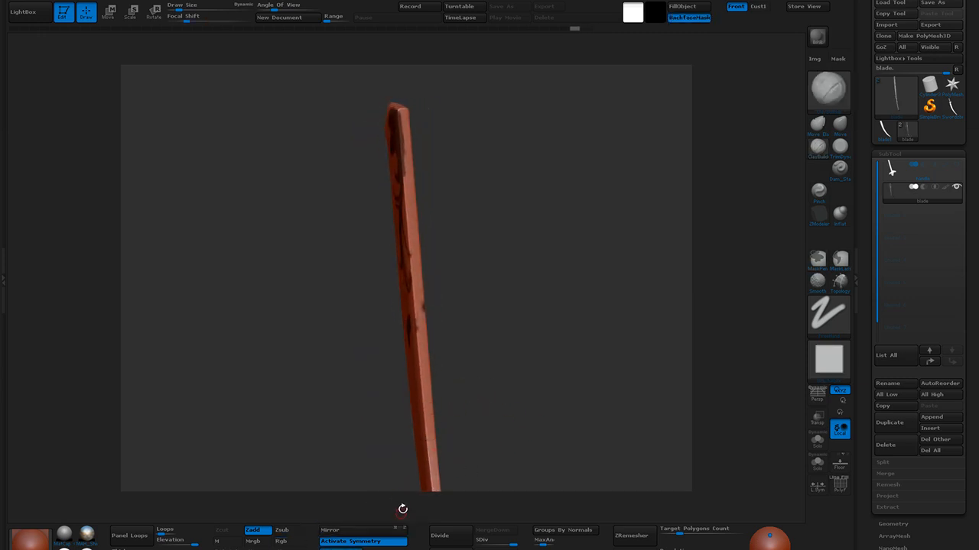
mouse_move(480, 399)
left_mouse_down()
mouse_move(459, 404)
mouse_move(476, 395)
left_mouse_up()
mouse_move(497, 352)
left_mouse_down()
mouse_move(532, 355)
mouse_move(518, 369)
mouse_move(534, 360)
left_mouse_up()
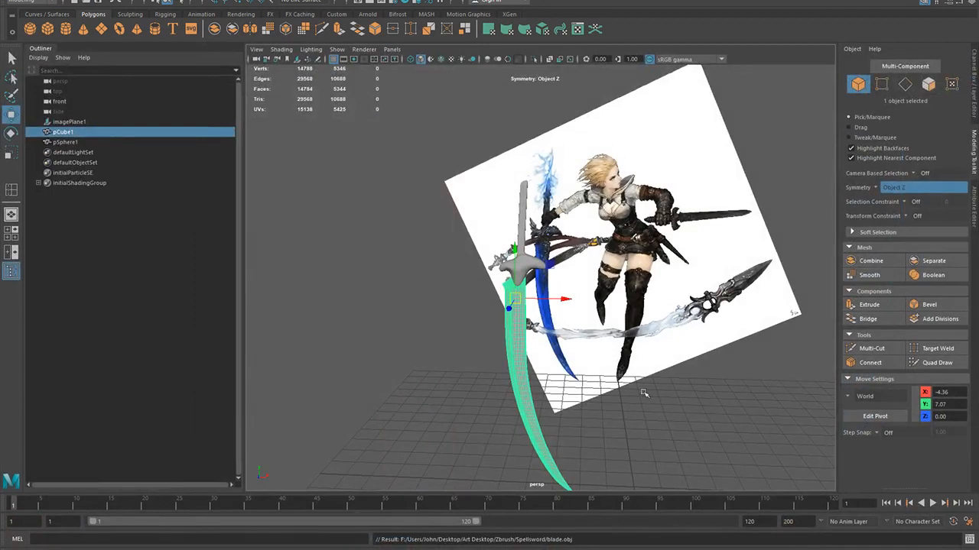
Switch to Maya, select the blade and handle together and move them along X toward the grid centre
left_click_drag(720, 437, 476, 276, "alt")
left_click_drag(445, 216, 562, 349)
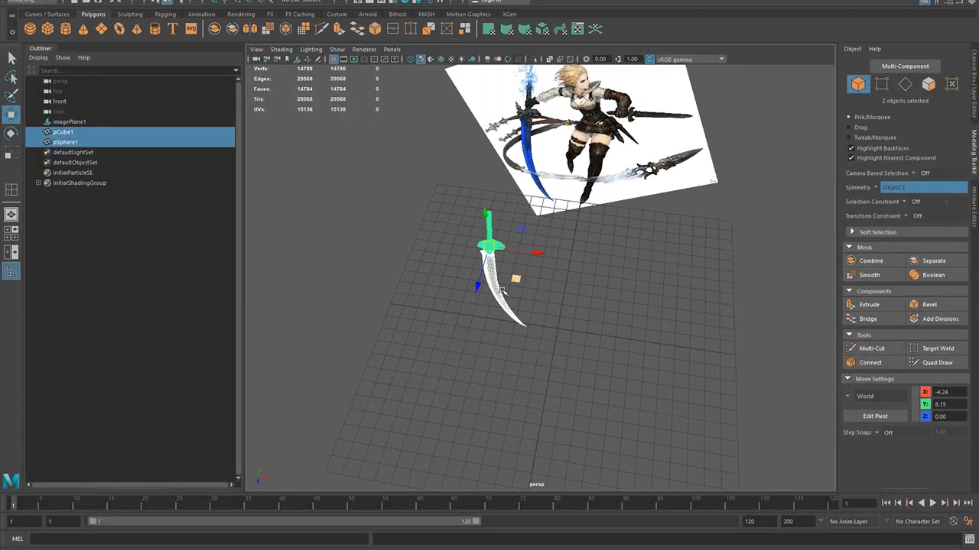
left_click_drag(532, 253, 578, 253)
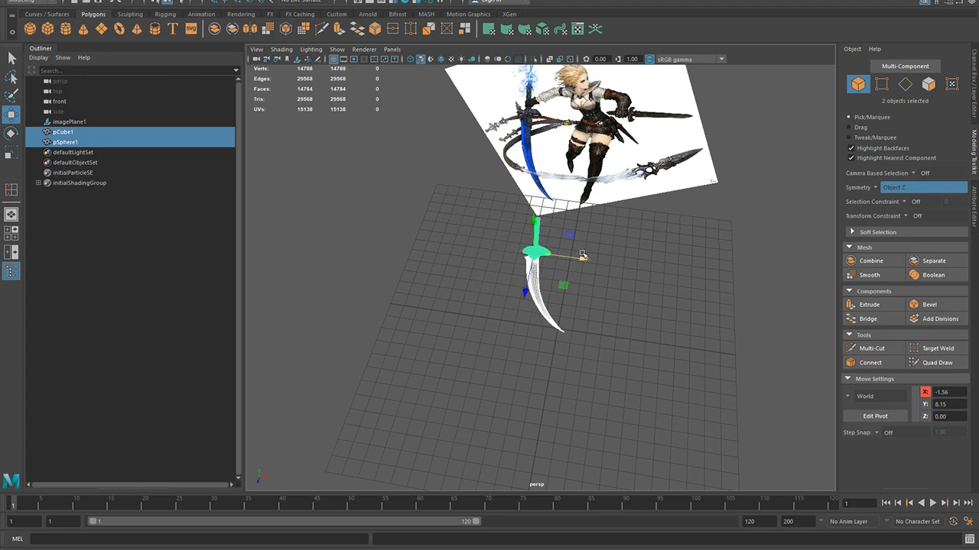
Centre the blade and handle on the world origin in the top view, at X 0.00
key("space")
right_click_drag(690, 361, 712, 422, "alt")
middle_click_drag(686, 372, 684, 438, "alt")
right_click_drag(684, 438, 668, 364, "alt")
left_click_drag(690, 314, 689, 306)
right_click_drag(424, 224, 476, 243, "alt")
left_click_drag(377, 169, 441, 179)
right_click_drag(402, 169, 531, 273, "alt")
left_click_drag(440, 165, 440, 166)
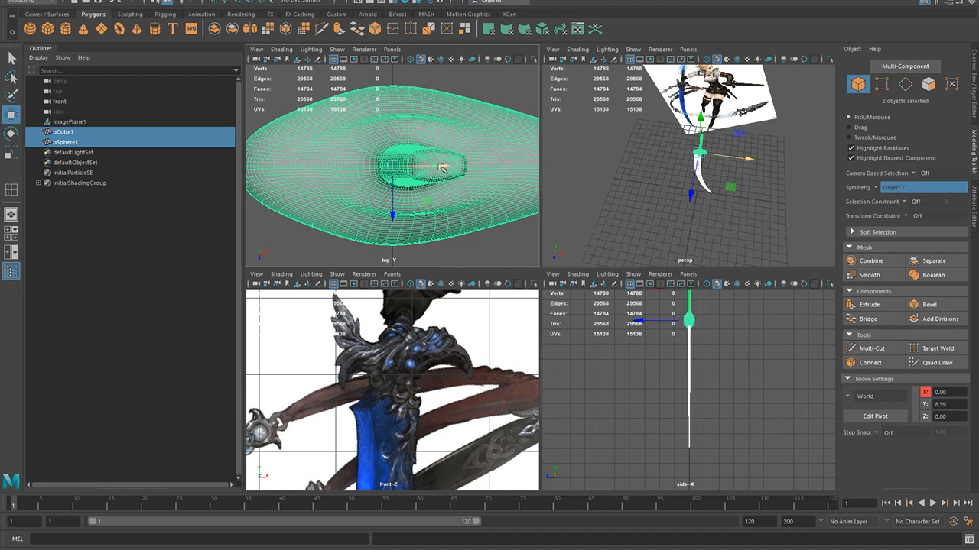
left_click(442, 167)
Select only the blade and export it as blade.obj in the Spellsword folder
scroll(696, 195, "up", 5)
left_click_drag(696, 194, 715, 182, "alt")
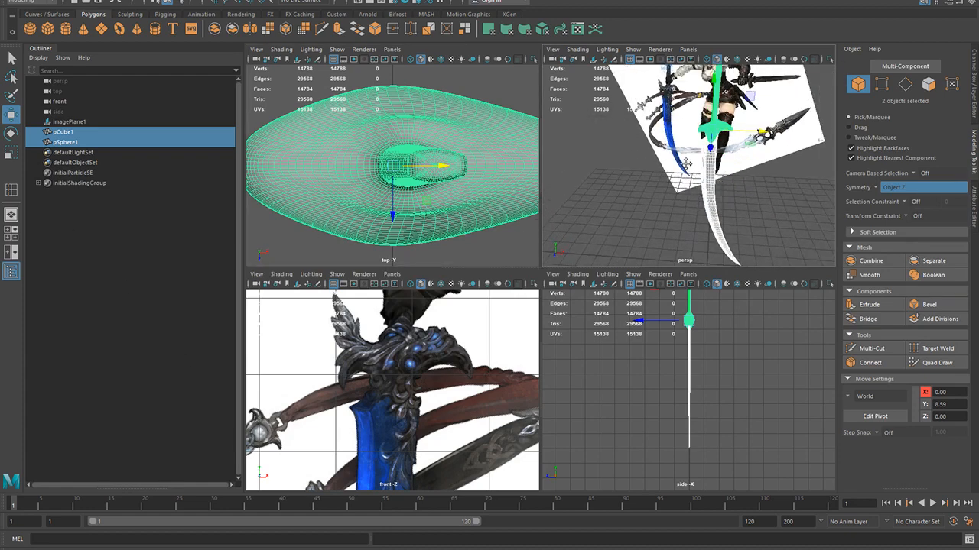
middle_click_drag(690, 169, 648, 124, "alt")
right_click_drag(648, 124, 662, 145, "alt")
left_click_drag(663, 145, 666, 204, "alt")
right_click_drag(666, 203, 638, 166, "alt")
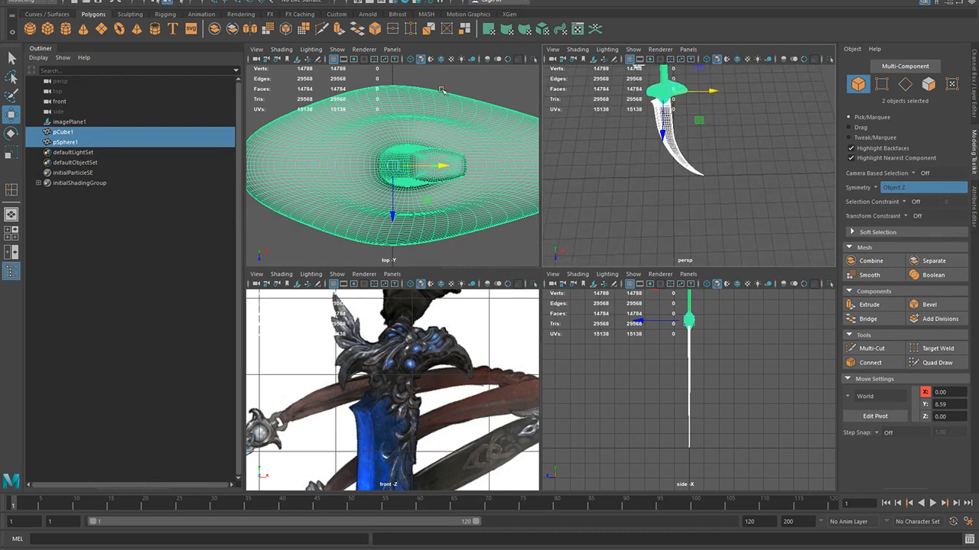
left_click(678, 155)
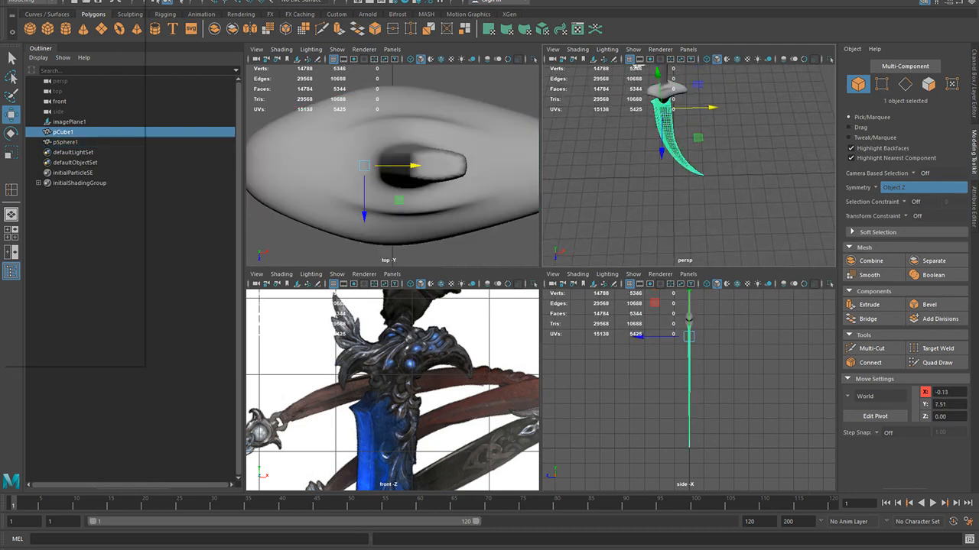
left_click(28, 1)
mouse_move(11, 0)
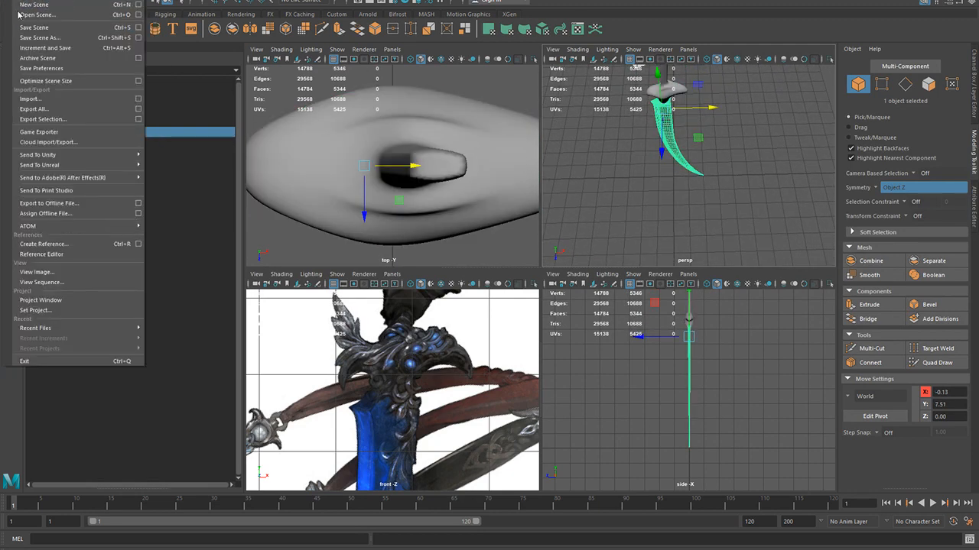
left_click(41, 120)
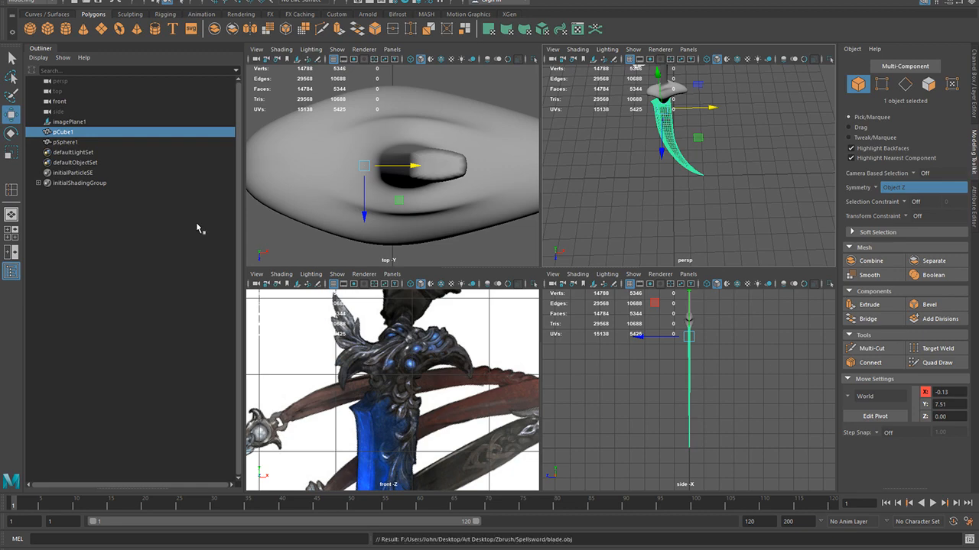
Select only the handle and export it as an OBJ named handle
left_click(664, 91)
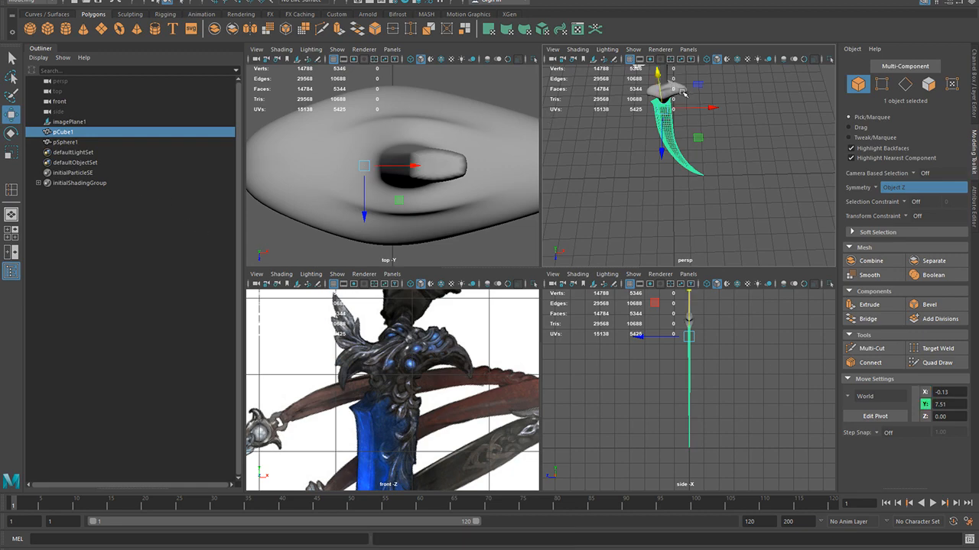
left_click(683, 91)
left_click(11, 0)
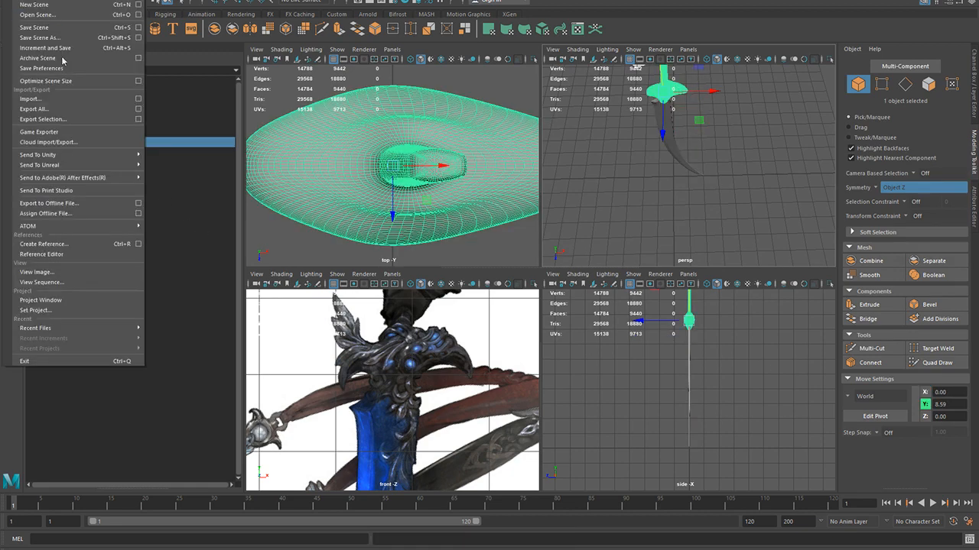
left_click(70, 117)
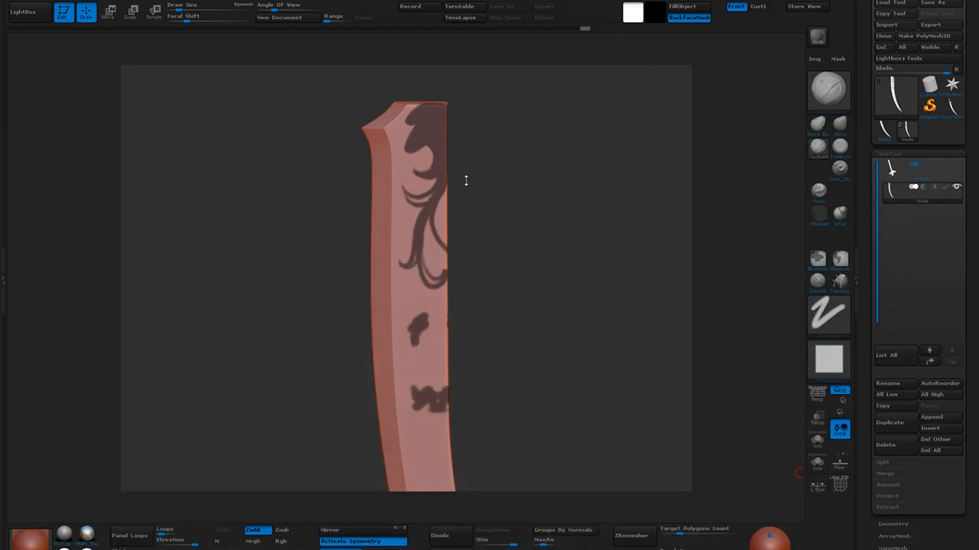
Switch back to ZBrush, leave edit mode and clear the old blade from the canvas
mouse_move(465, 179)
left_mouse_down()
mouse_move(476, 224)
mouse_move(410, 247)
mouse_move(468, 258)
mouse_move(452, 290)
mouse_move(468, 177)
left_mouse_up()
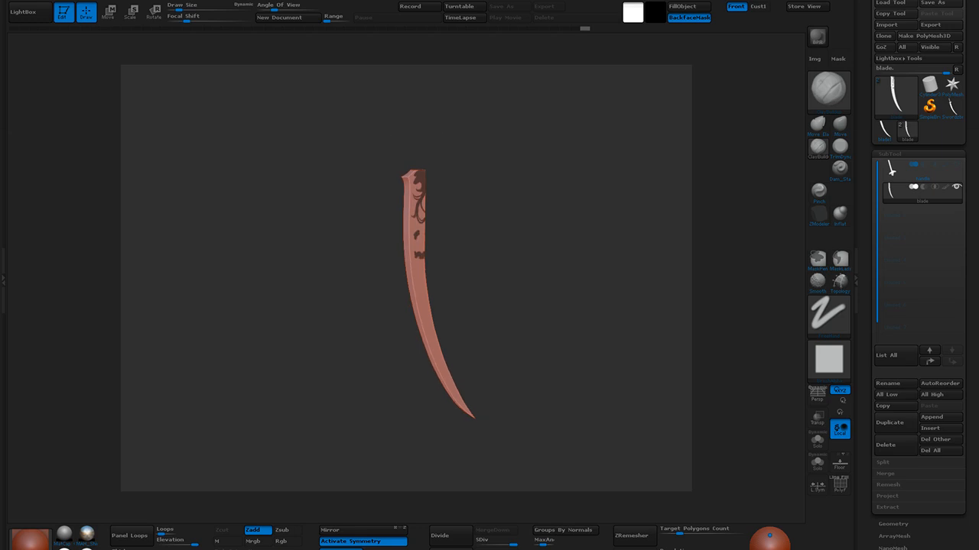
left_click(75, 16)
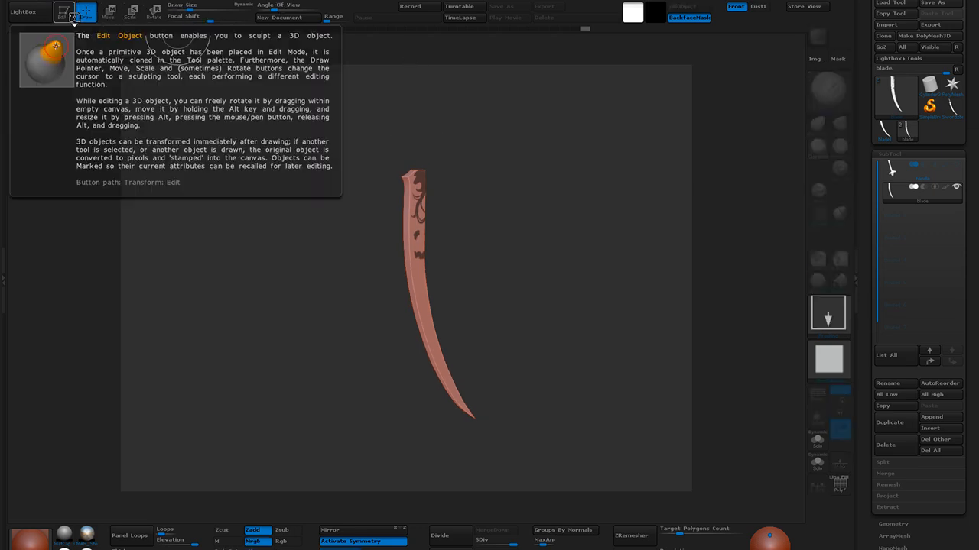
key("ctrl+n")
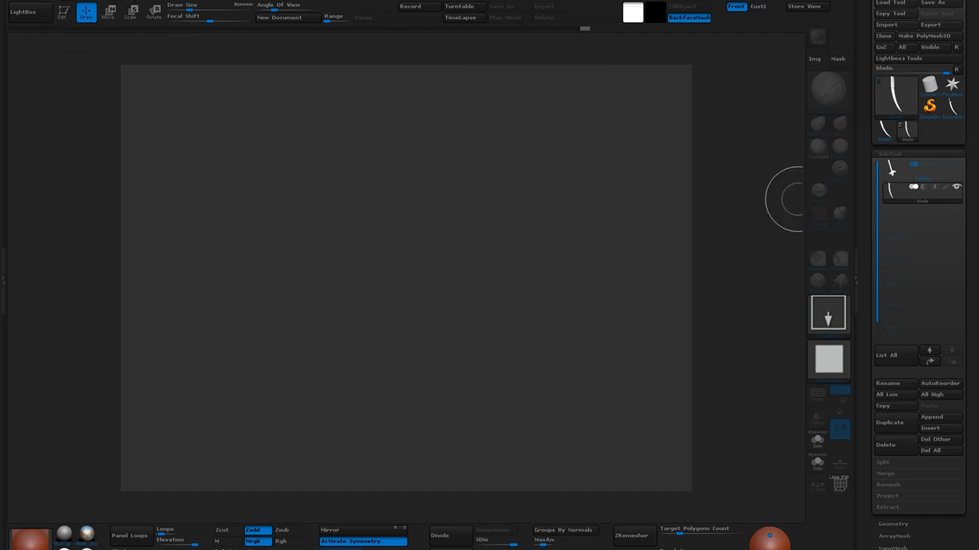
Import the re-exported handle mesh into a fresh PolyMesh3D tool
left_click(952, 84)
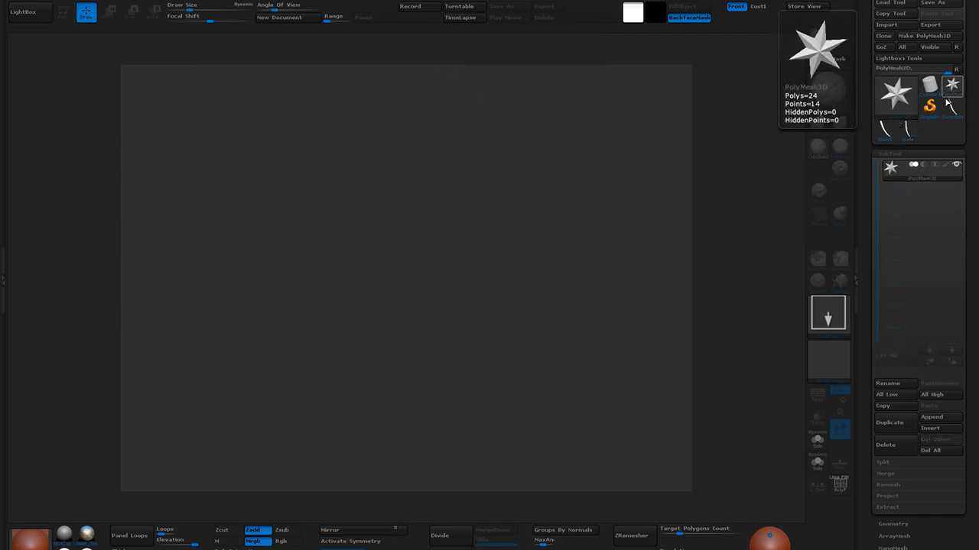
left_click(887, 24)
left_click(162, 51)
left_click(401, 257)
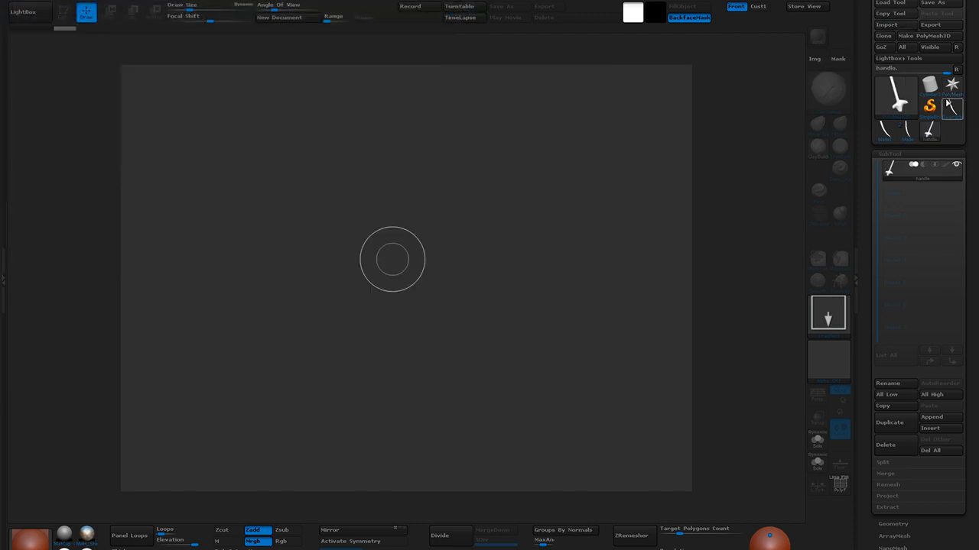
Import the re-exported blade mesh into another fresh PolyMesh3D tool
left_click(952, 84)
left_click(887, 25)
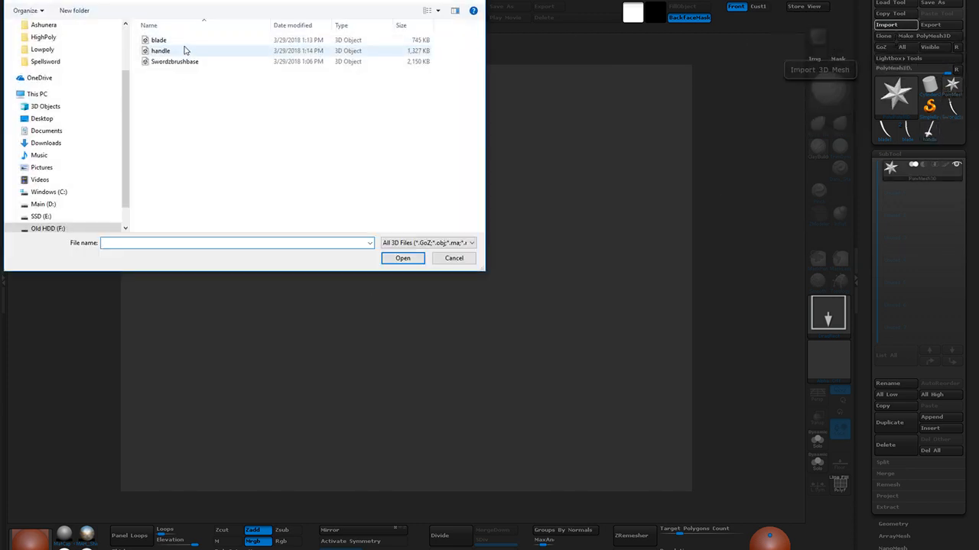
left_click(179, 41)
left_click(402, 259)
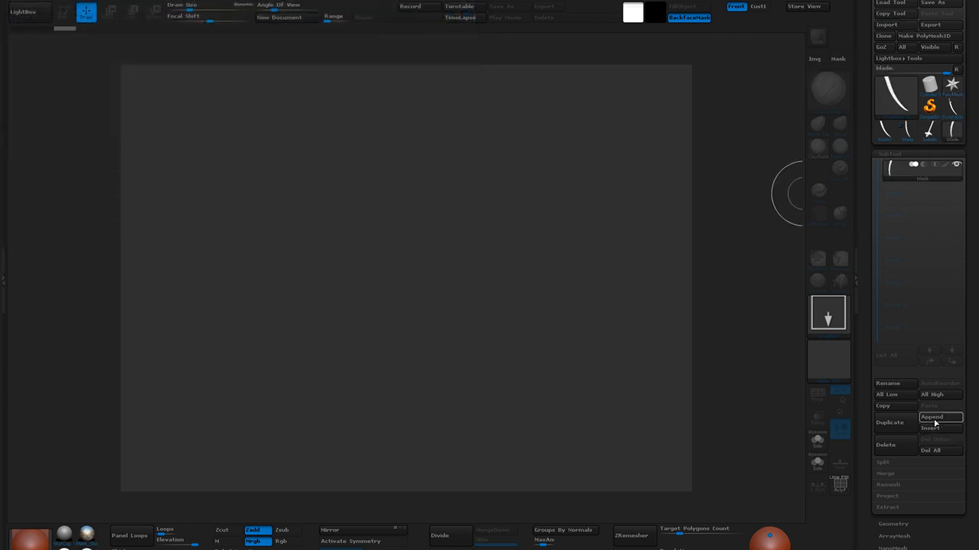
Append the handle as a subtool of the blade, draw the sword on the canvas and enter edit mode
left_click(931, 417)
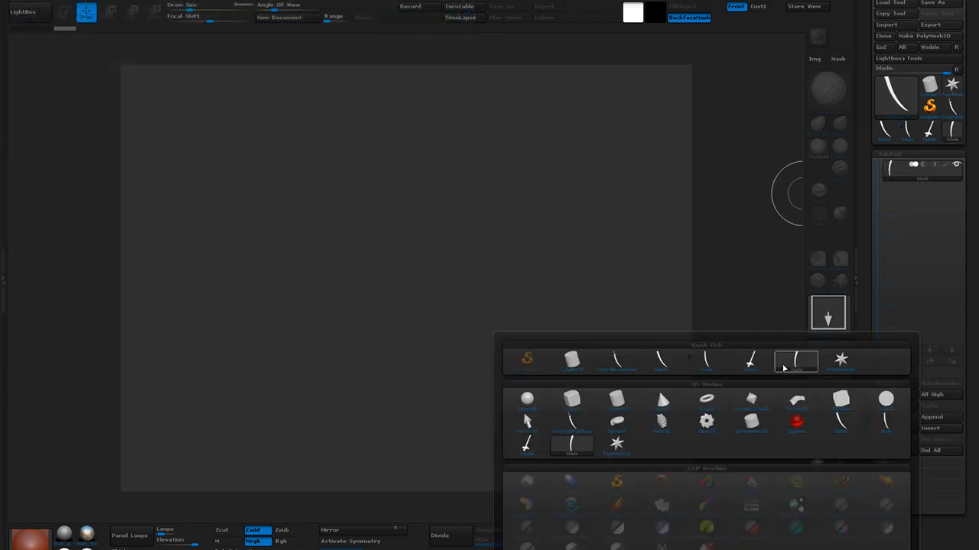
mouse_move(754, 364)
left_click(754, 364)
mouse_move(410, 230)
left_mouse_down()
mouse_move(405, 385)
mouse_move(418, 453)
left_mouse_up()
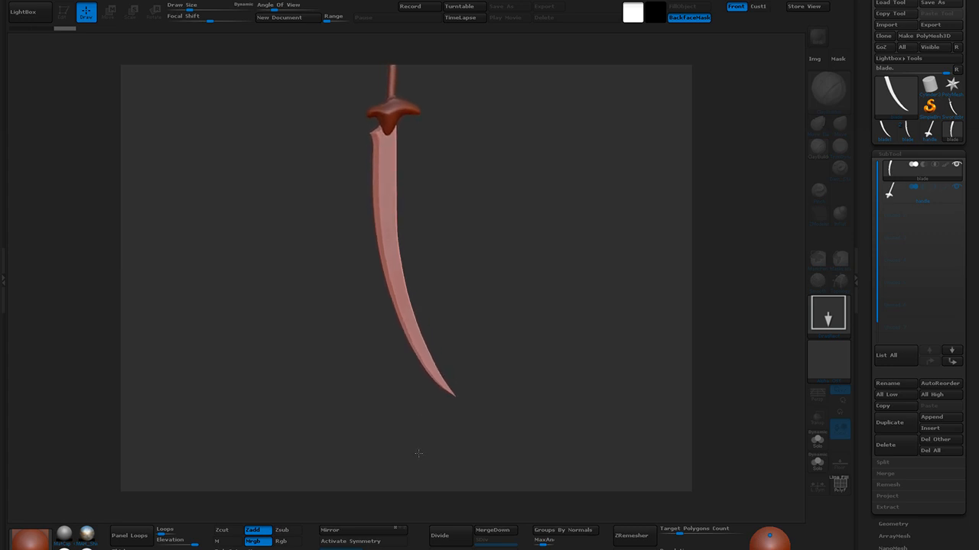
left_click(58, 19)
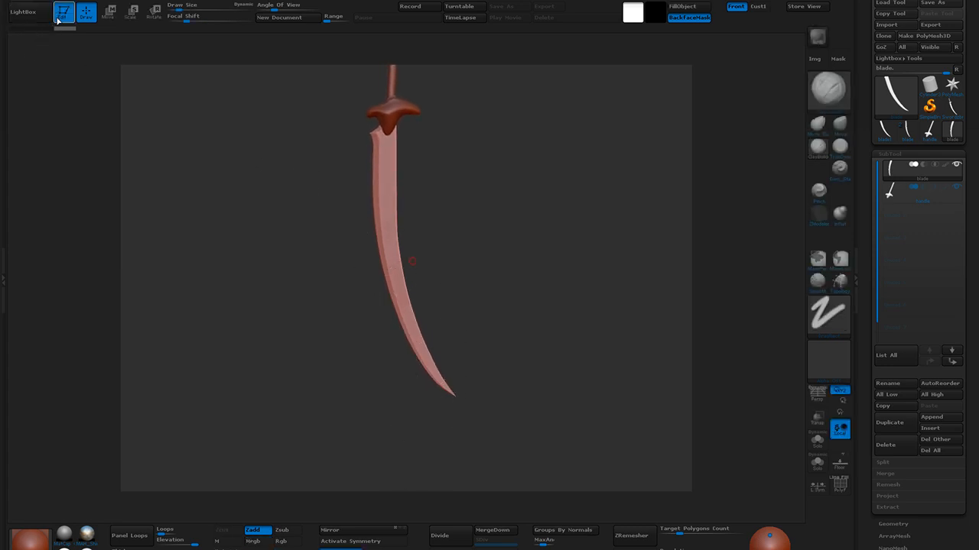
left_click_drag(326, 183, 465, 157)
key("shift")
Activate symmetry on the re-imported blade
left_click_drag(468, 202, 510, 241)
left_click_drag(445, 168, 478, 221, "alt")
mouse_move(439, 146)
left_mouse_down("alt")
mouse_move(461, 189)
mouse_move(462, 160)
mouse_move(548, 374)
mouse_move(528, 331)
mouse_move(507, 204)
left_mouse_up("alt")
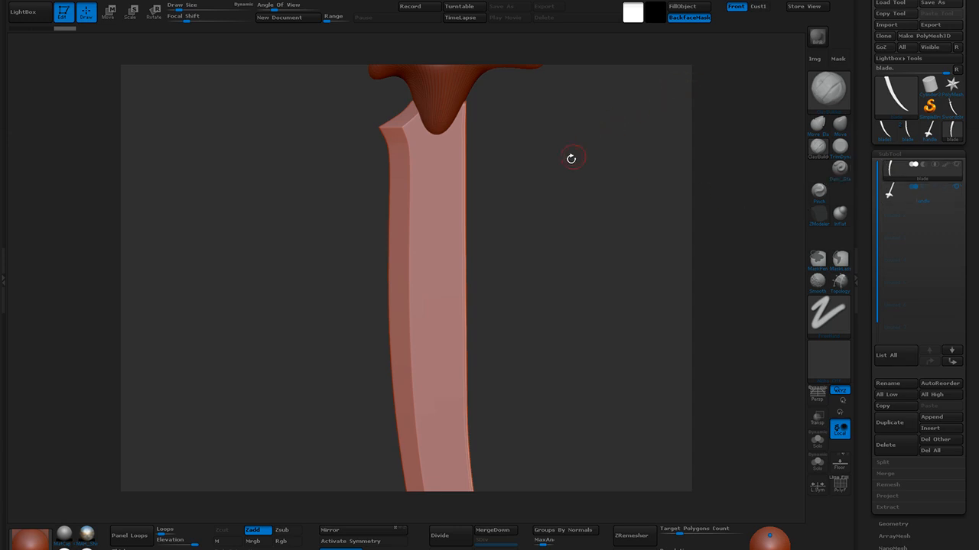
left_click_drag(562, 191, 579, 235)
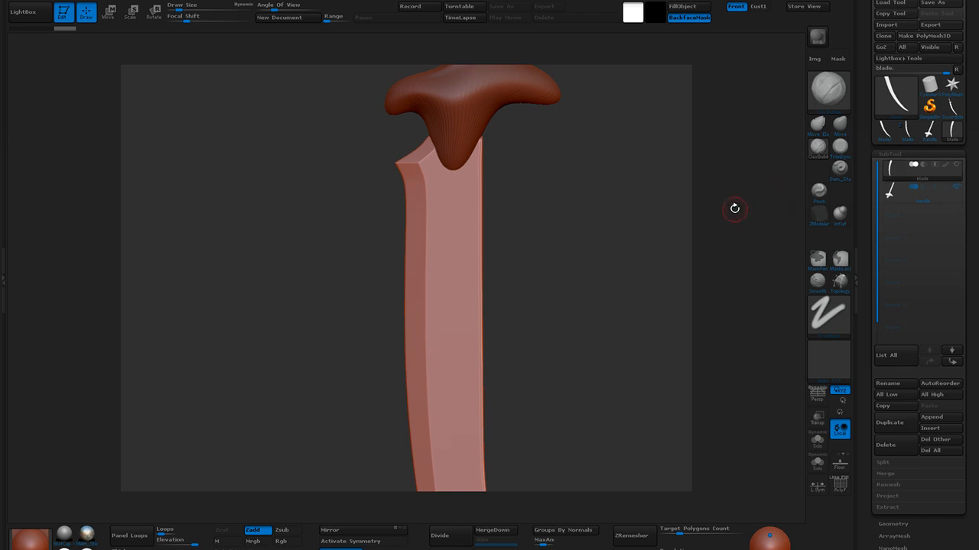
left_click_drag(604, 221, 539, 245)
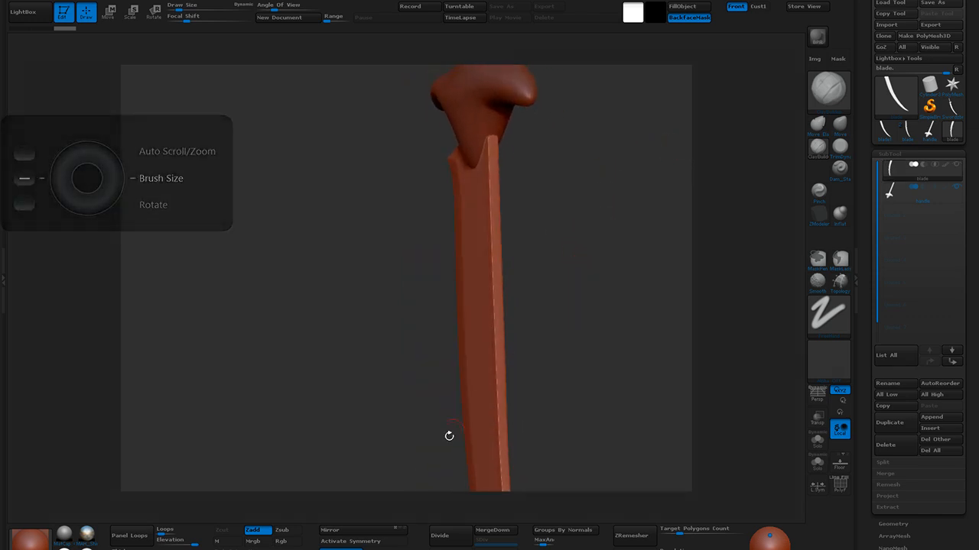
left_click(380, 541)
left_click_drag(475, 268, 479, 308)
mouse_move(600, 315)
left_mouse_down()
mouse_move(497, 328)
mouse_move(557, 341)
left_mouse_up()
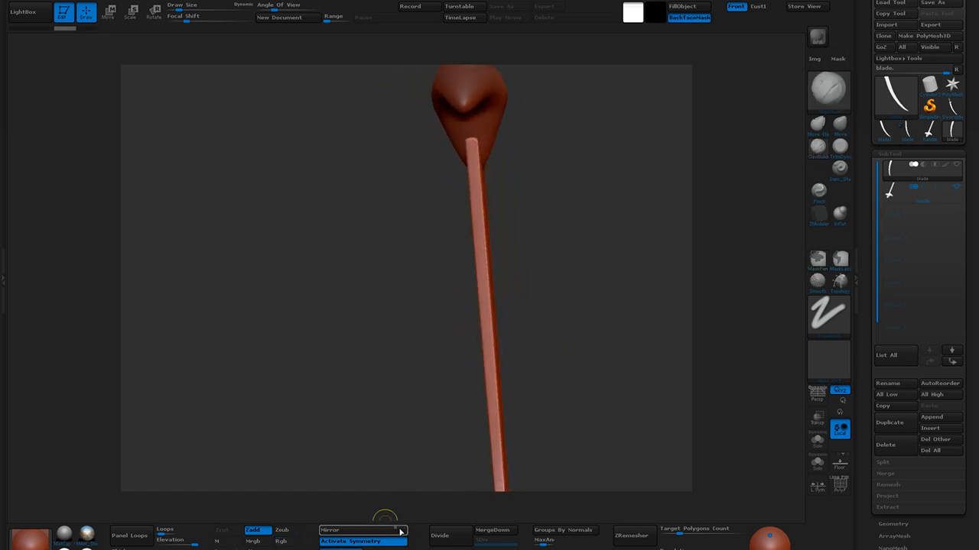
Try a mask stroke on the blade's face and check the opposite side for the symmetrical copy
left_click_drag(541, 387, 602, 363)
left_click_drag(463, 352, 465, 370, "ctrl")
mouse_move(528, 367)
left_mouse_down()
mouse_move(535, 404)
mouse_move(490, 392)
mouse_move(555, 345)
mouse_move(584, 338)
left_mouse_up()
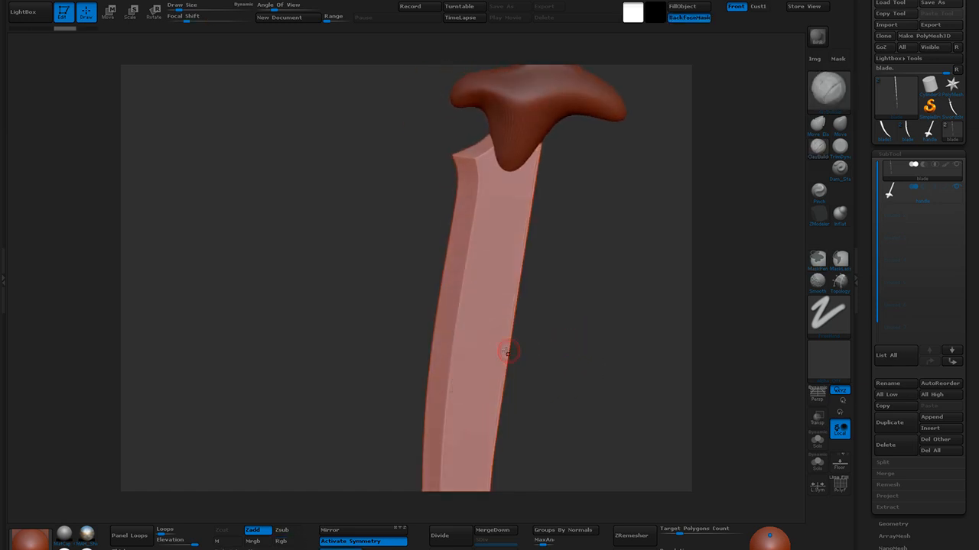
mouse_move(505, 386)
left_mouse_down()
mouse_move(594, 367)
mouse_move(443, 360)
mouse_move(564, 360)
left_mouse_up()
key("ctrl")
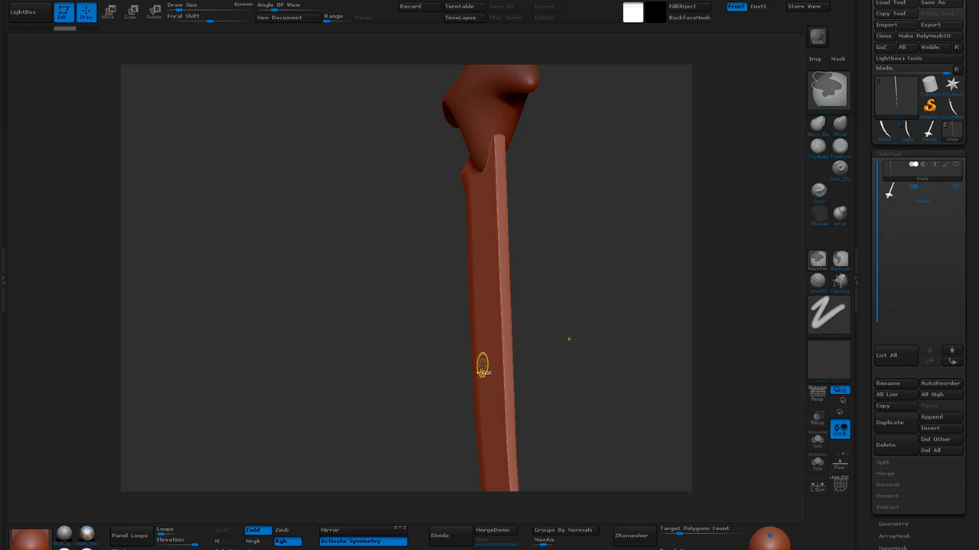
mouse_move(564, 339)
left_mouse_down()
mouse_move(576, 303)
mouse_move(614, 302)
left_mouse_up()
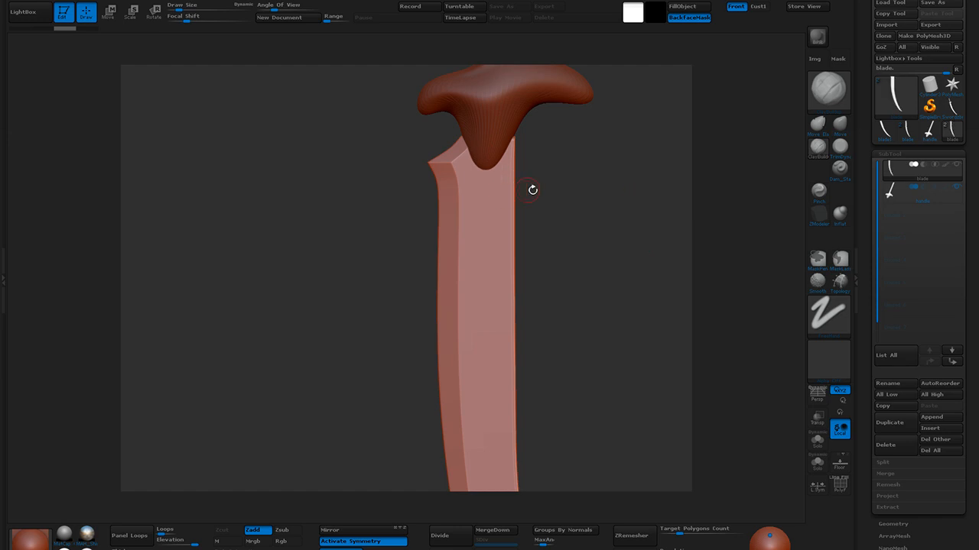
left_click_drag(600, 267, 624, 328)
left_click_drag(572, 288, 618, 278)
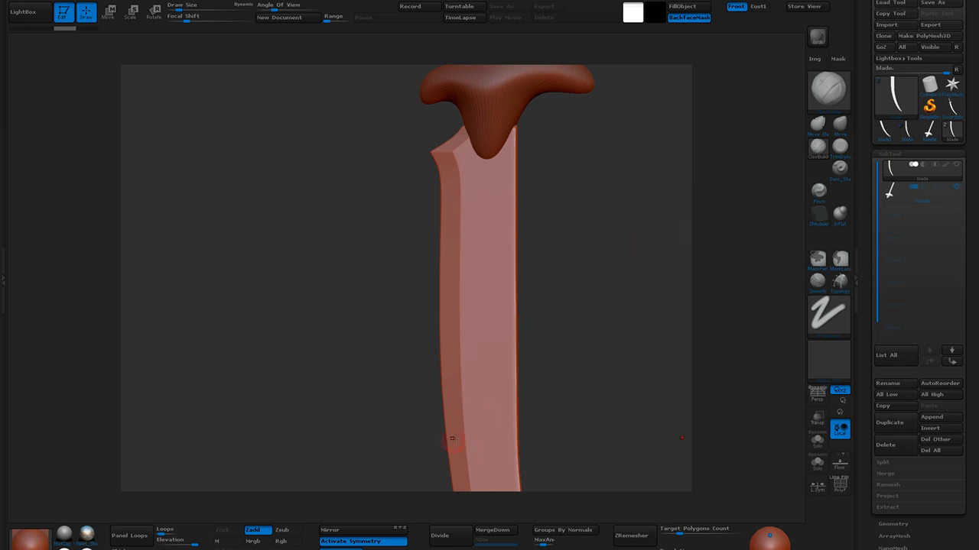
Turn symmetry off for the blade and undo the last change
left_click(386, 541)
left_click_drag(553, 170, 603, 230)
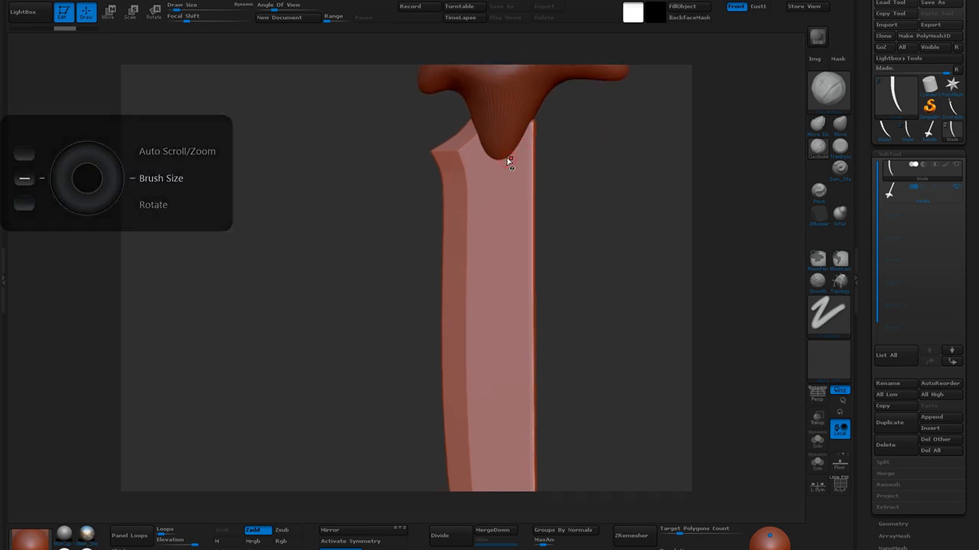
key("ctrl+z")
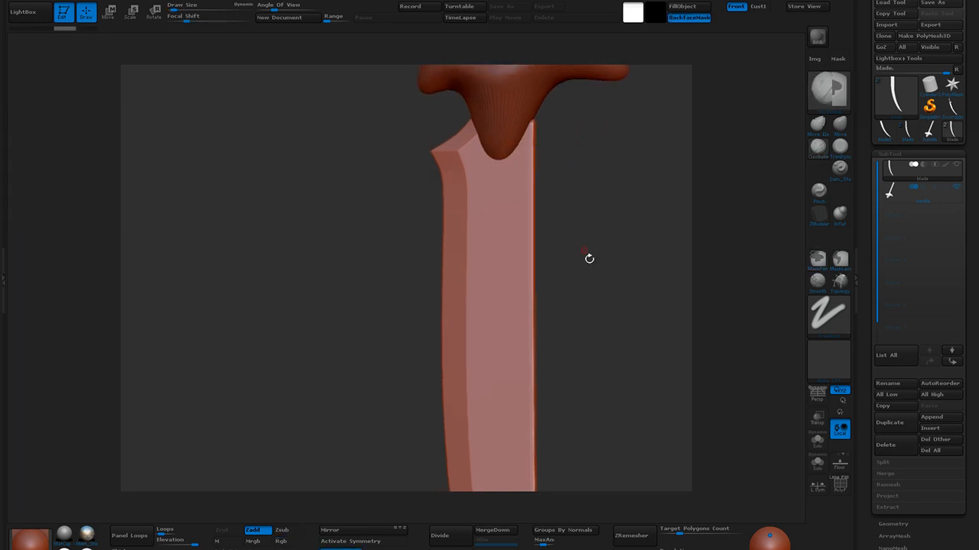
Subdivide the blade mesh and try a short mask stroke on its face just below the guard
left_click(441, 535)
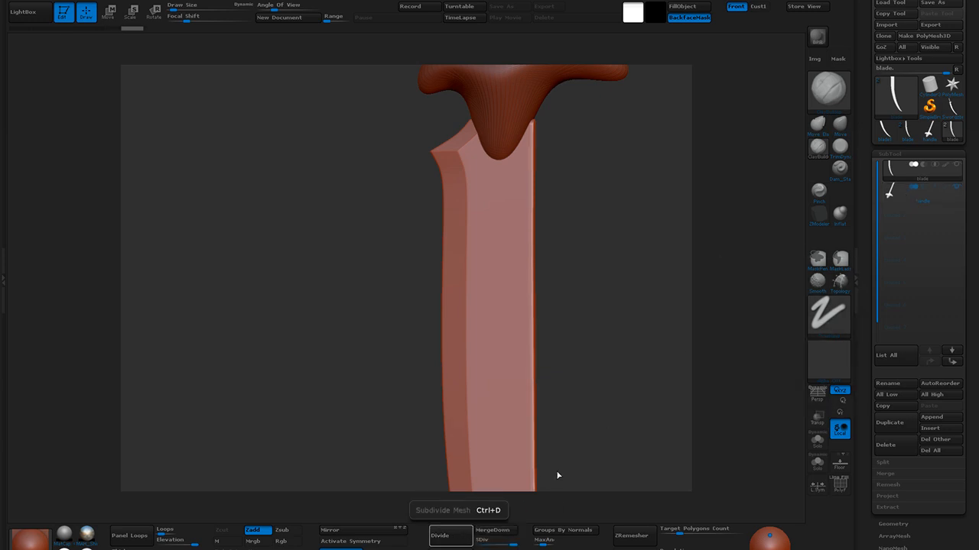
mouse_move(511, 183)
left_mouse_down("ctrl")
mouse_move(493, 200)
mouse_move(518, 166)
left_mouse_up("ctrl")
key("ctrl+z")
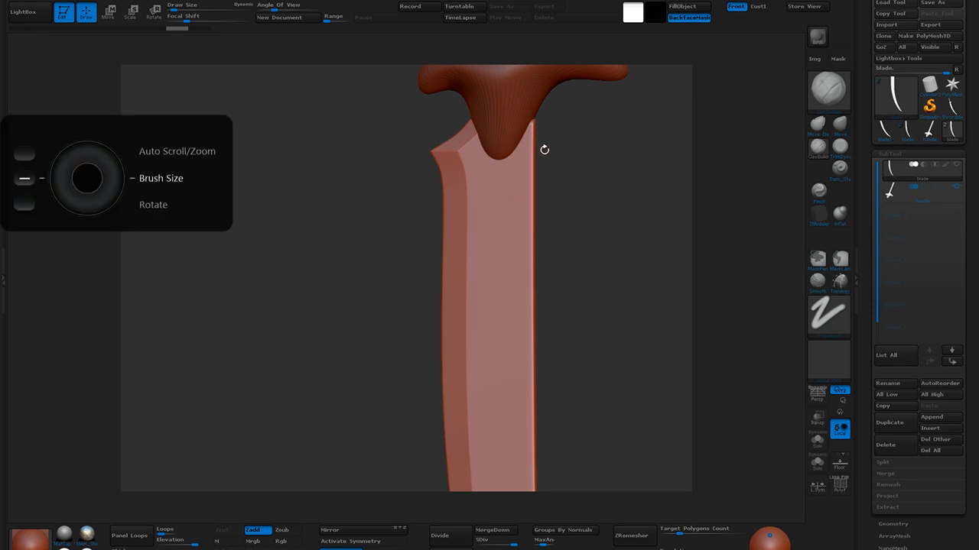
Mask the outlines of the first ornamental curls on the blade's flat face, directly below the guard
mouse_move(487, 181)
left_mouse_down("ctrl")
mouse_move(490, 160)
mouse_move(490, 182)
mouse_move(522, 143)
left_mouse_up("ctrl")
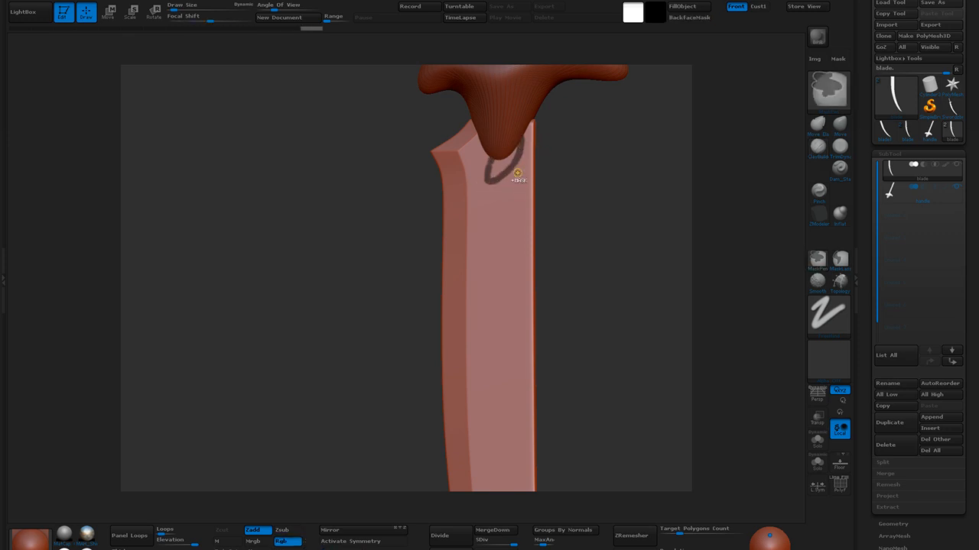
mouse_move(519, 140)
left_mouse_down("ctrl")
mouse_move(532, 173)
mouse_move(481, 209)
left_mouse_up("ctrl")
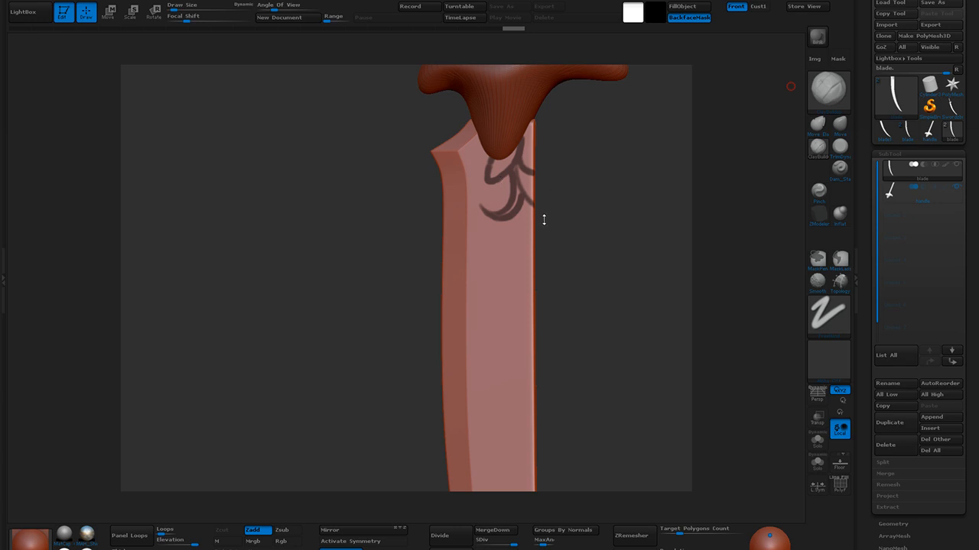
left_click_drag(520, 199, 533, 243)
key("ctrl")
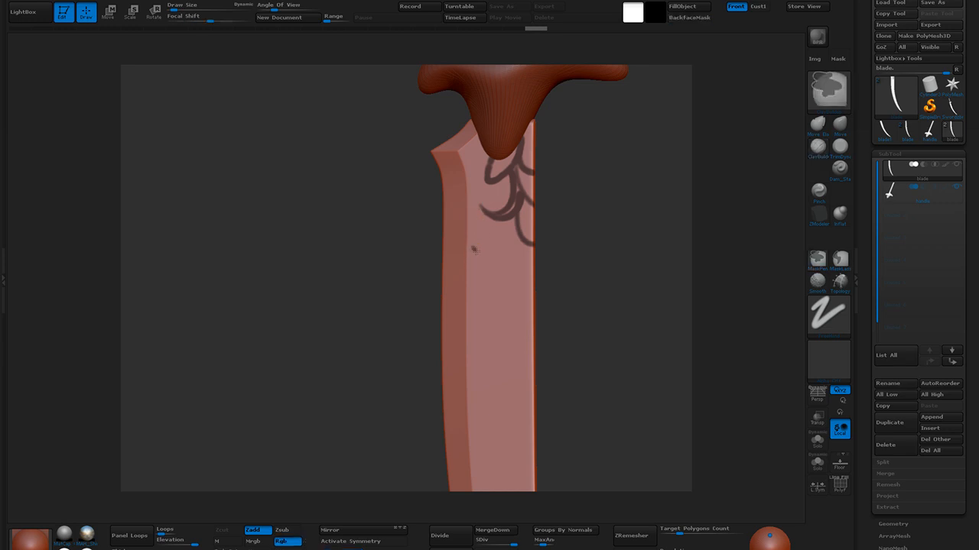
key("ctrl")
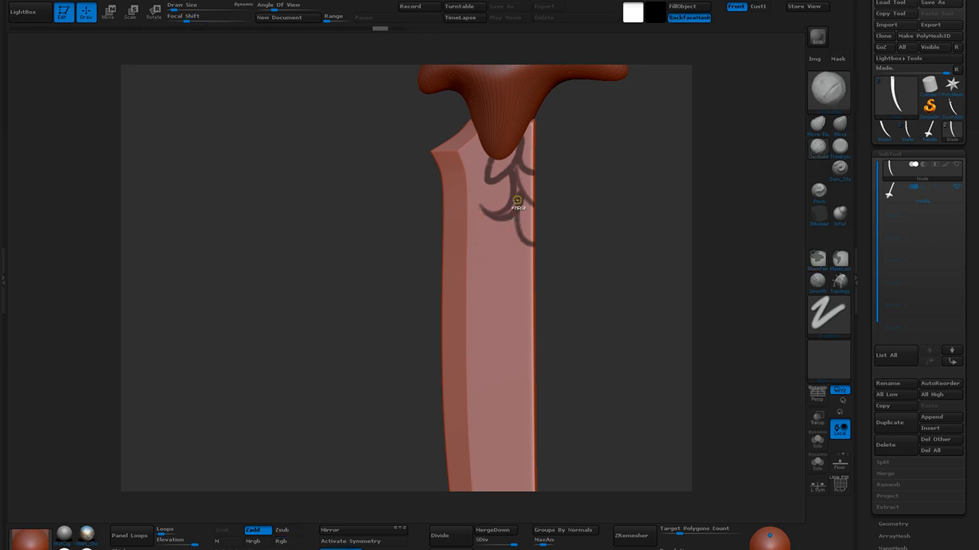
Mask the outline of a large hooked curl branching from the ornament's stem toward the cutting edge
mouse_move(516, 223)
left_mouse_down("ctrl")
mouse_move(493, 271)
mouse_move(479, 252)
mouse_move(505, 249)
mouse_move(515, 224)
left_mouse_up("ctrl")
mouse_move(482, 272)
left_mouse_down("ctrl")
mouse_move(496, 264)
mouse_move(513, 213)
mouse_move(504, 258)
left_mouse_up("ctrl")
mouse_move(513, 219)
left_mouse_down("ctrl")
mouse_move(503, 256)
mouse_move(514, 214)
left_mouse_up("ctrl")
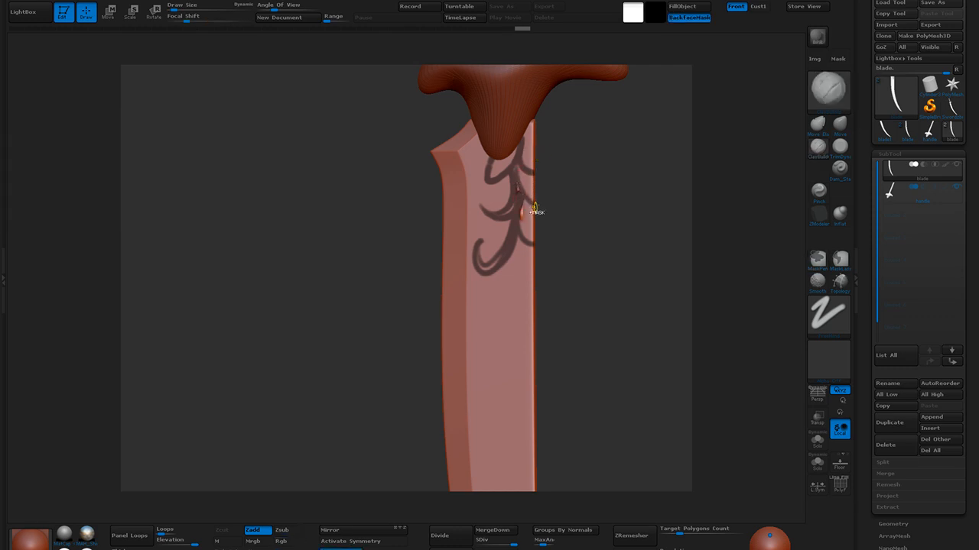
mouse_move(611, 232)
left_mouse_down()
mouse_move(532, 240)
mouse_move(618, 227)
left_mouse_up()
key("ctrl")
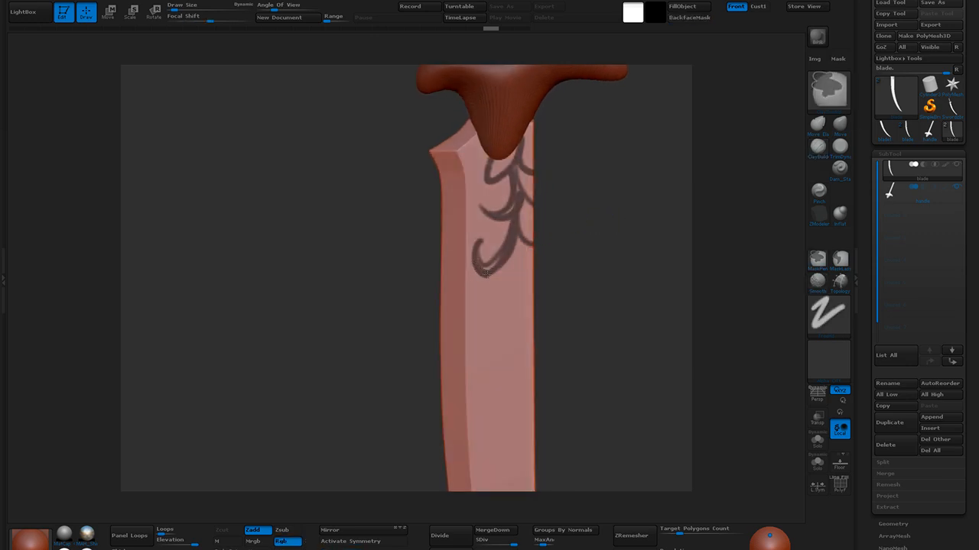
Fill the masked curls below the guard solid and refine the hooked curl's inner contour to a thin tip
mouse_move(515, 235)
left_mouse_down("ctrl")
mouse_move(492, 265)
mouse_move(481, 252)
mouse_move(500, 265)
mouse_move(510, 248)
mouse_move(497, 261)
left_mouse_up("ctrl")
mouse_move(514, 217)
left_mouse_down("ctrl")
mouse_move(493, 215)
mouse_move(502, 214)
left_mouse_up("ctrl")
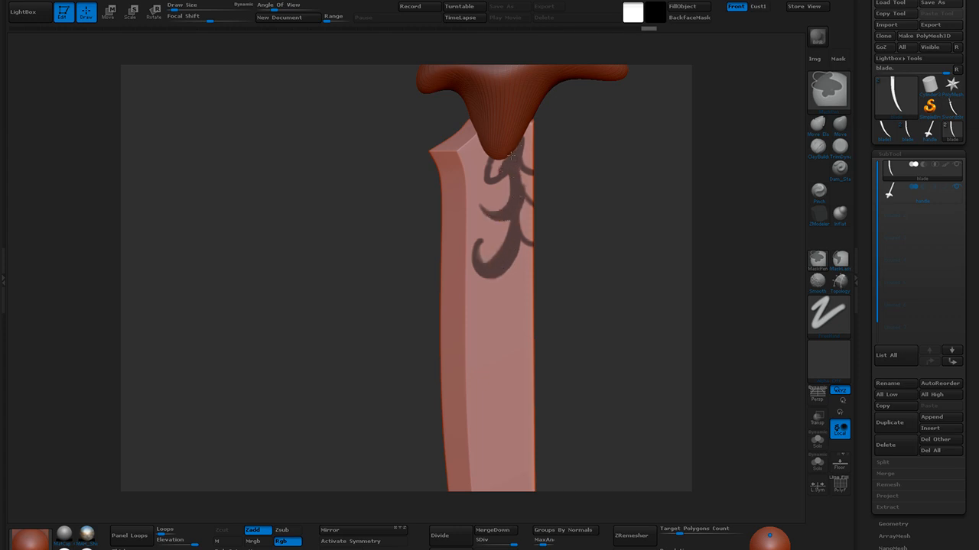
left_click_drag(513, 171, 526, 188, "ctrl")
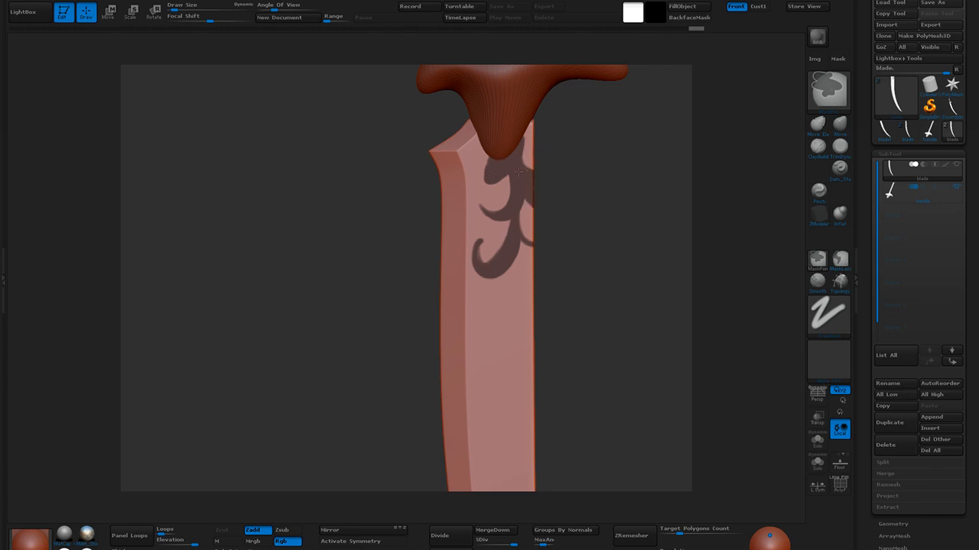
mouse_move(527, 203)
left_mouse_down("ctrl")
mouse_move(527, 246)
mouse_move(528, 198)
mouse_move(533, 231)
left_mouse_up("ctrl")
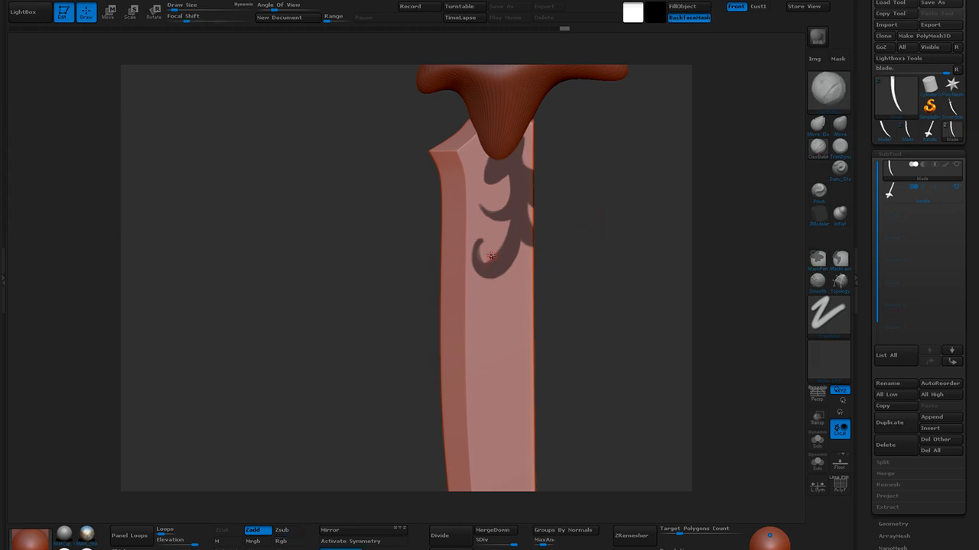
key("ctrl")
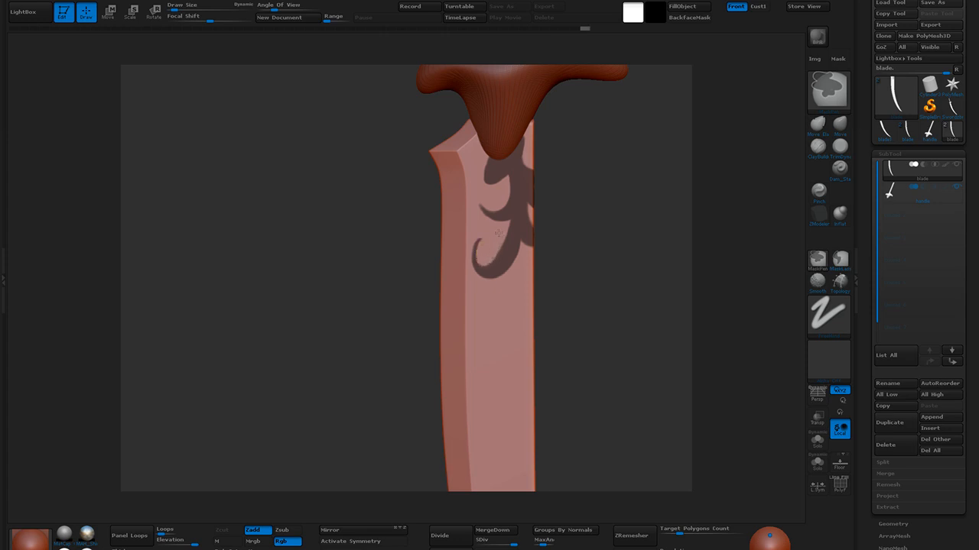
key("ctrl")
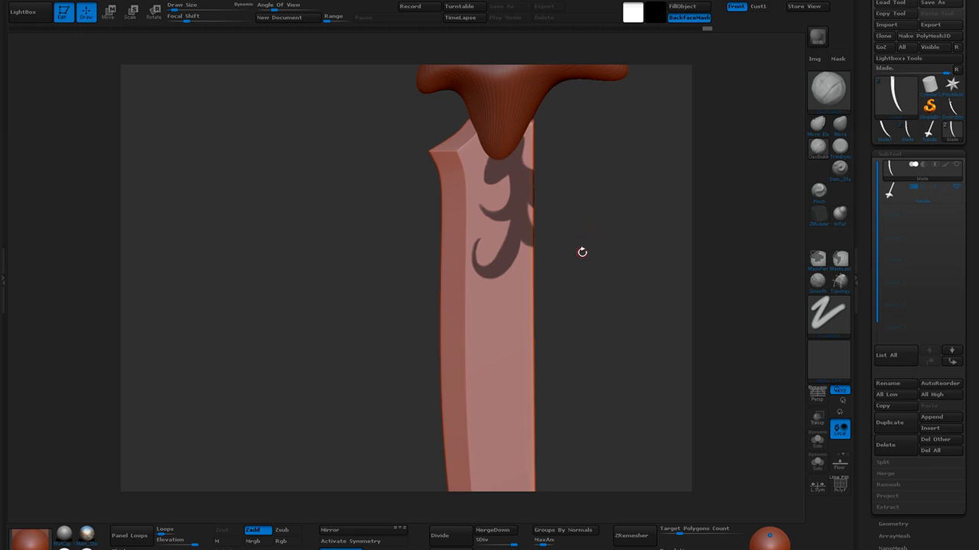
mouse_move(526, 231)
left_mouse_down("ctrl")
mouse_move(516, 295)
mouse_move(528, 286)
mouse_move(524, 295)
mouse_move(518, 255)
left_mouse_up("ctrl")
key("ctrl+z")
key("ctrl+z")
key("ctrl+z")
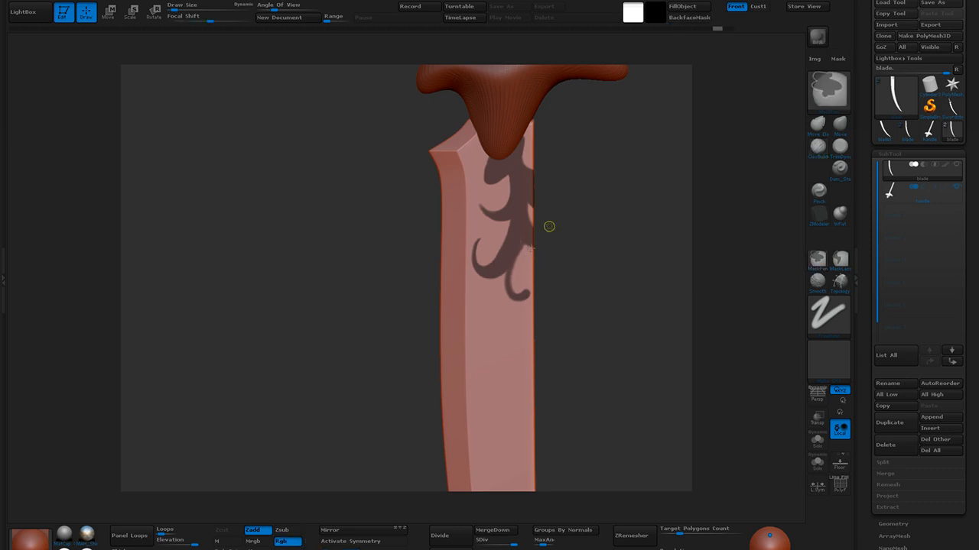
left_click_drag(525, 231, 531, 291, "ctrl")
key("ctrl+z")
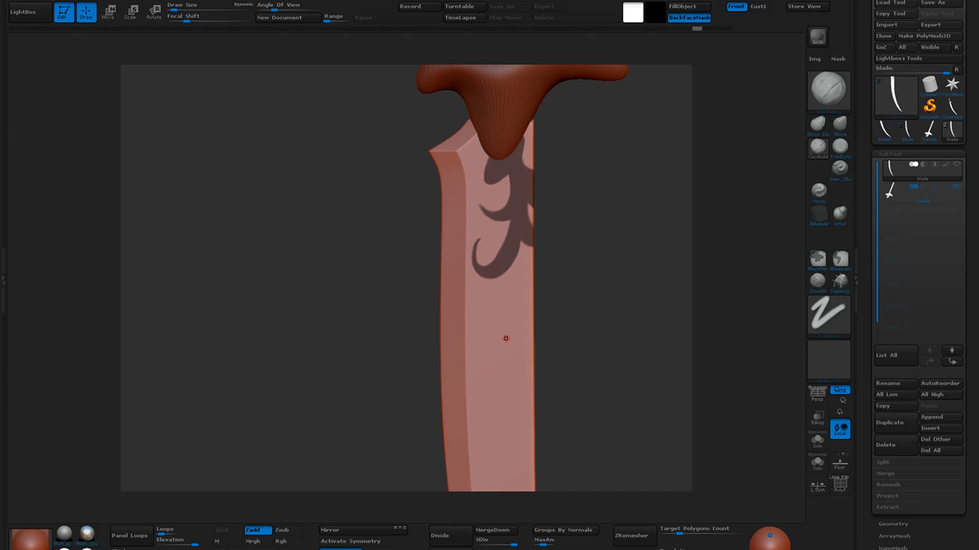
Mask the outline of a long narrow leaf running down the blade from the hooked curl, redoing unsatisfactory strokes
key("ctrl")
mouse_move(513, 358)
left_mouse_down("ctrl")
mouse_move(497, 289)
mouse_move(522, 258)
left_mouse_up("ctrl")
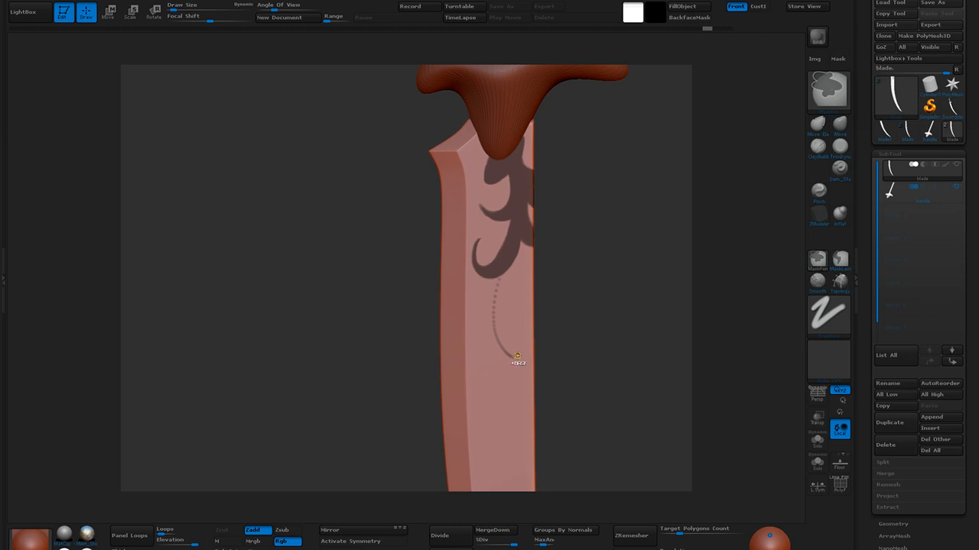
left_click_drag(511, 334, 526, 249, "ctrl")
mouse_move(511, 356)
left_mouse_down("ctrl")
mouse_move(496, 292)
mouse_move(527, 248)
left_mouse_up("ctrl")
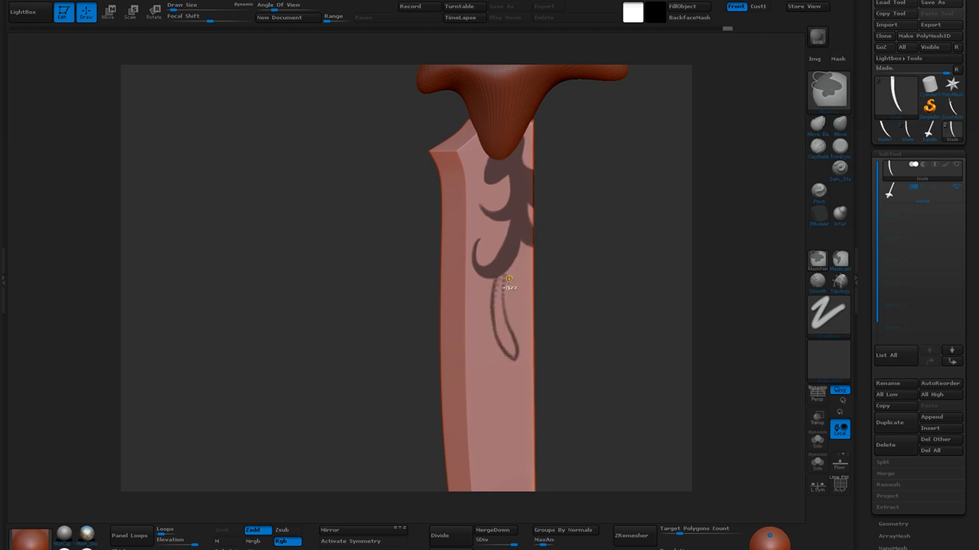
key("ctrl+z")
mouse_move(502, 349)
left_mouse_down()
mouse_move(495, 293)
mouse_move(527, 248)
left_mouse_up()
key("ctrl+z")
mouse_move(513, 358)
left_mouse_down("ctrl")
mouse_move(501, 349)
mouse_move(494, 298)
mouse_move(506, 272)
left_mouse_up("ctrl")
mouse_move(494, 314)
left_mouse_down("ctrl")
mouse_move(504, 274)
mouse_move(497, 291)
left_mouse_up("ctrl")
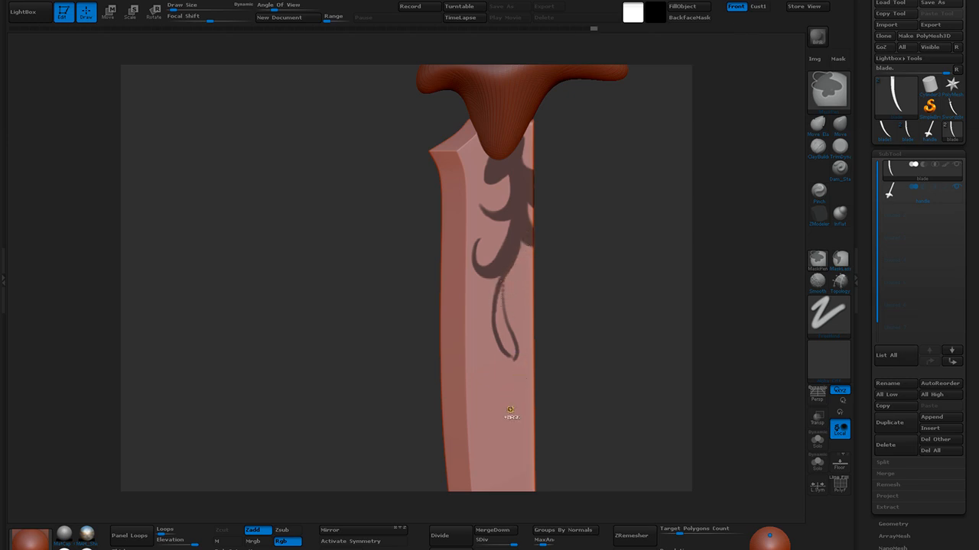
Mask the outline of an S-shaped tendril below the long leaf and thicken the leaf's stem and outer side
left_click_drag(501, 397, 517, 359, "ctrl")
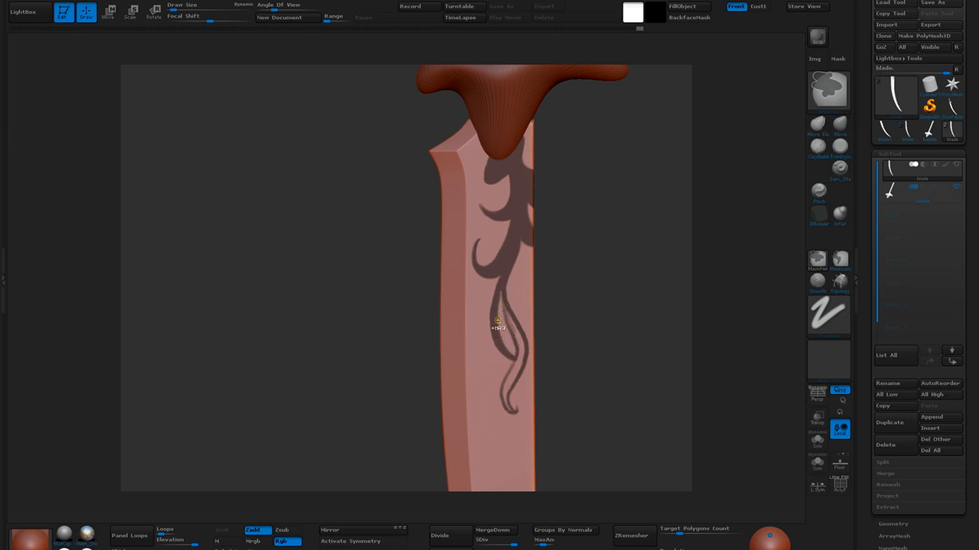
left_click_drag(497, 313, 528, 250, "ctrl")
left_click_drag(502, 292, 530, 242, "ctrl")
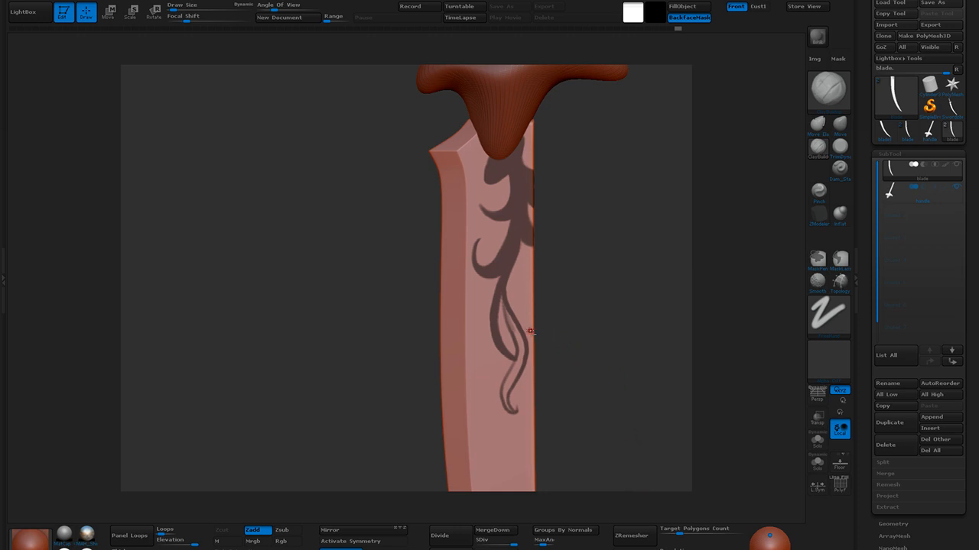
Thicken the upper part of the S-shaped tendril and give it a pointed barb near the blade's back edge
left_click_drag(574, 343, 566, 305, "alt")
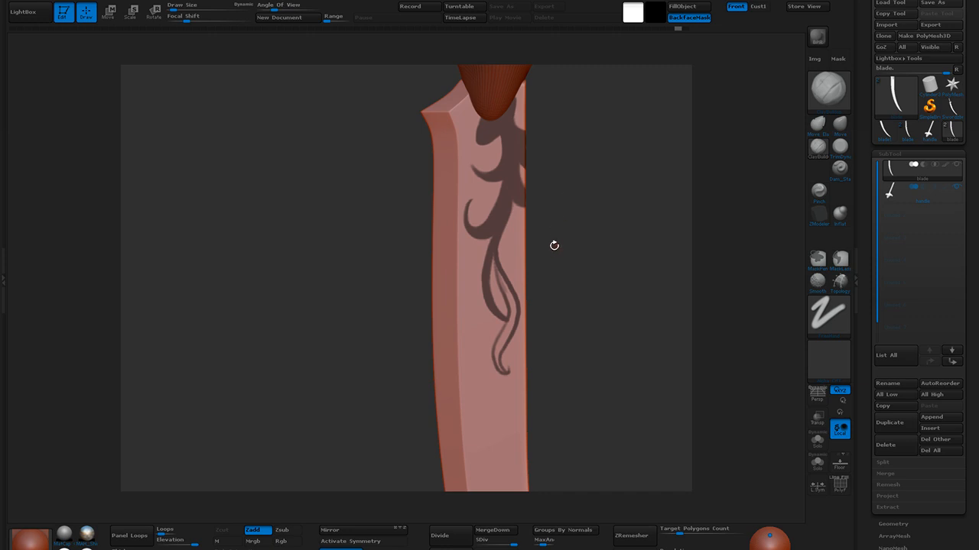
mouse_move(508, 324)
left_mouse_down("ctrl")
mouse_move(516, 280)
mouse_move(518, 306)
mouse_move(519, 291)
mouse_move(512, 325)
mouse_move(495, 246)
left_mouse_up("ctrl")
key("ctrl")
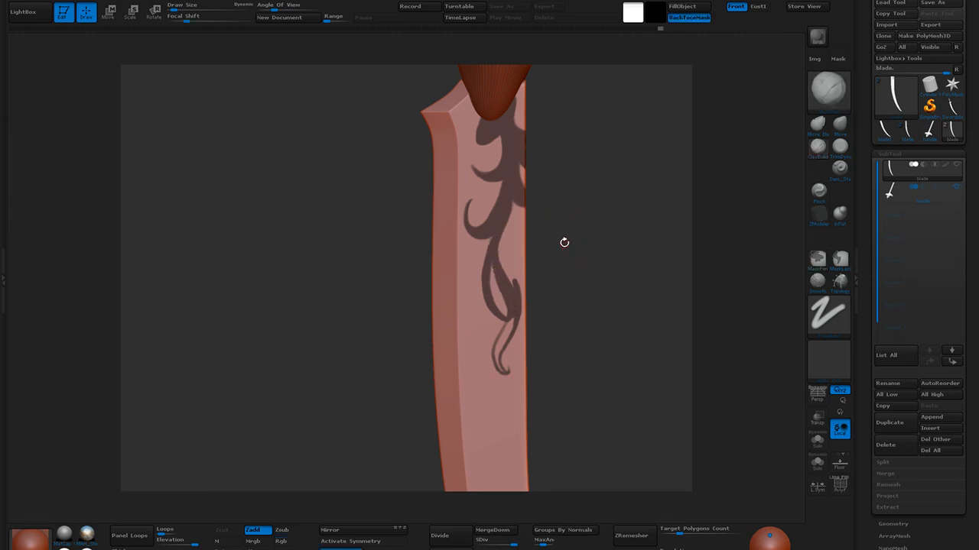
key("ctrl")
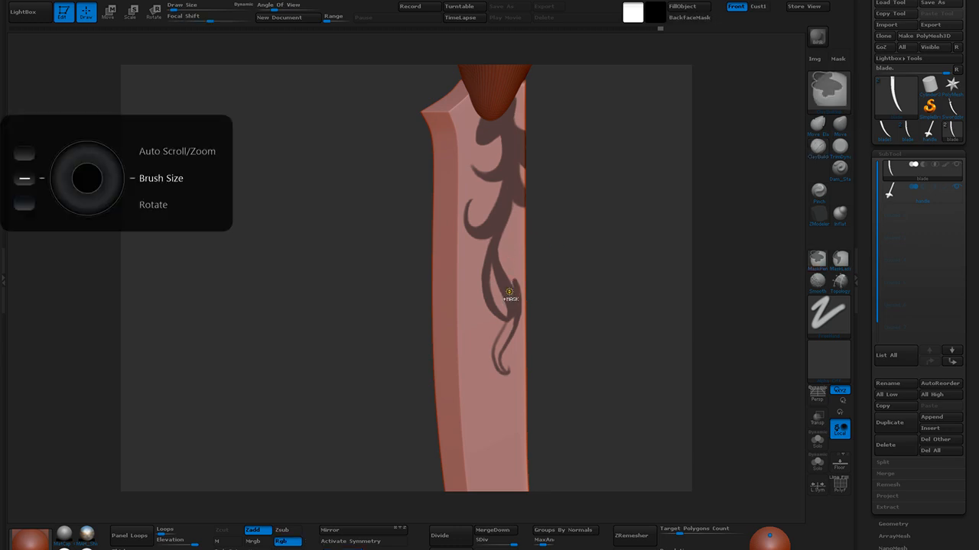
Fill the S-shaped tendril's lower part solid with mask and clean up its barb and hooked end
mouse_move(517, 300)
left_mouse_down("ctrl")
mouse_move(498, 361)
mouse_move(506, 376)
mouse_move(498, 358)
mouse_move(509, 341)
mouse_move(501, 344)
left_mouse_up("ctrl")
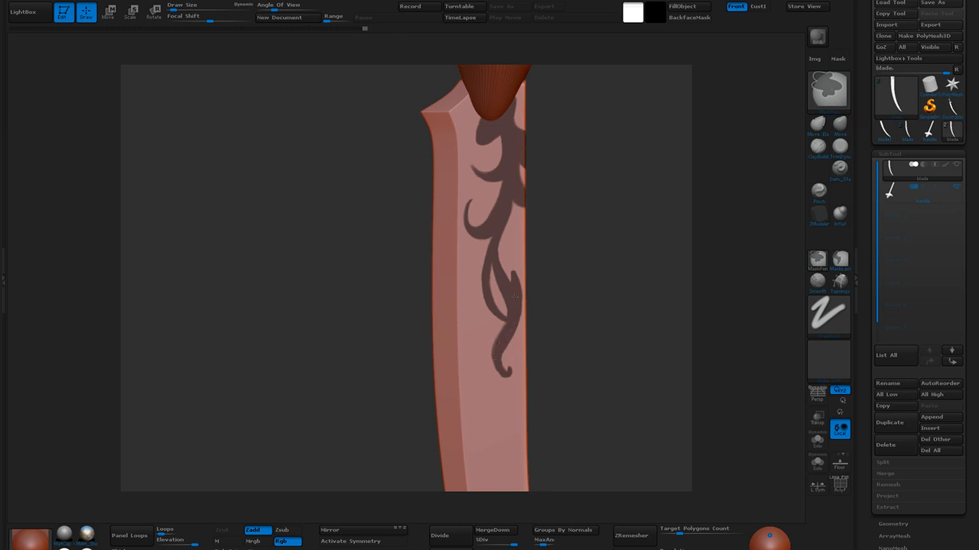
mouse_move(517, 287)
left_mouse_down("ctrl")
mouse_move(515, 274)
mouse_move(520, 343)
mouse_move(505, 378)
left_mouse_up("ctrl")
left_click_drag(507, 330, 528, 274, "ctrl")
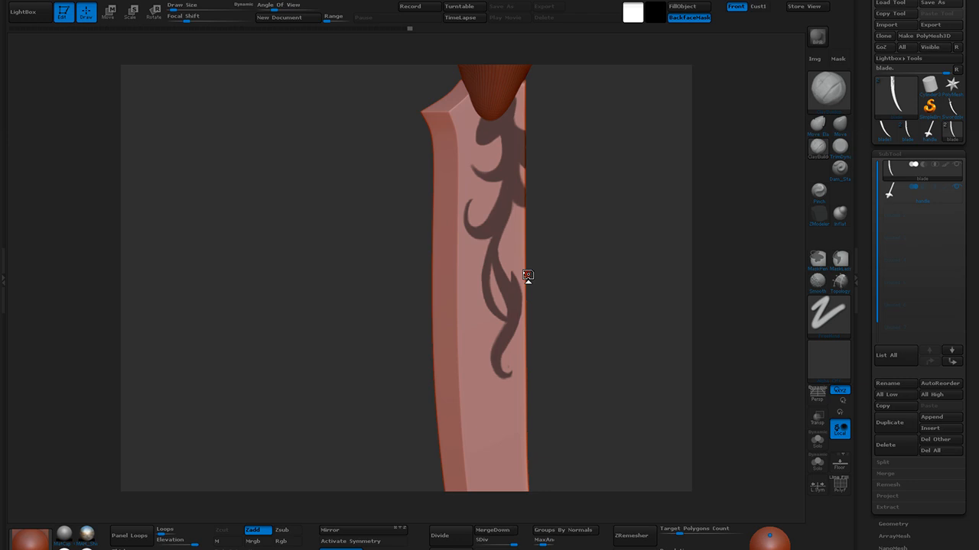
key("ctrl")
key("ctrl")
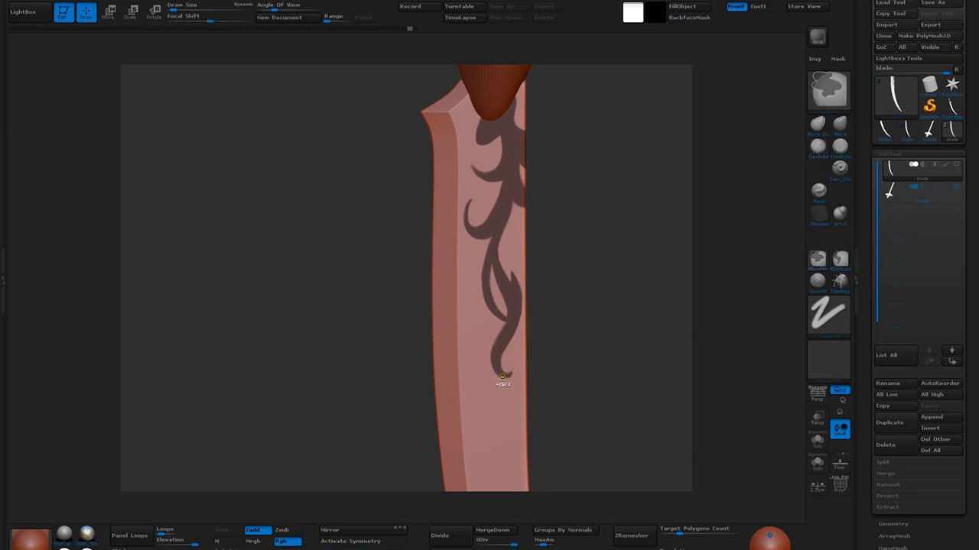
left_click_drag(505, 378, 509, 377, "ctrl")
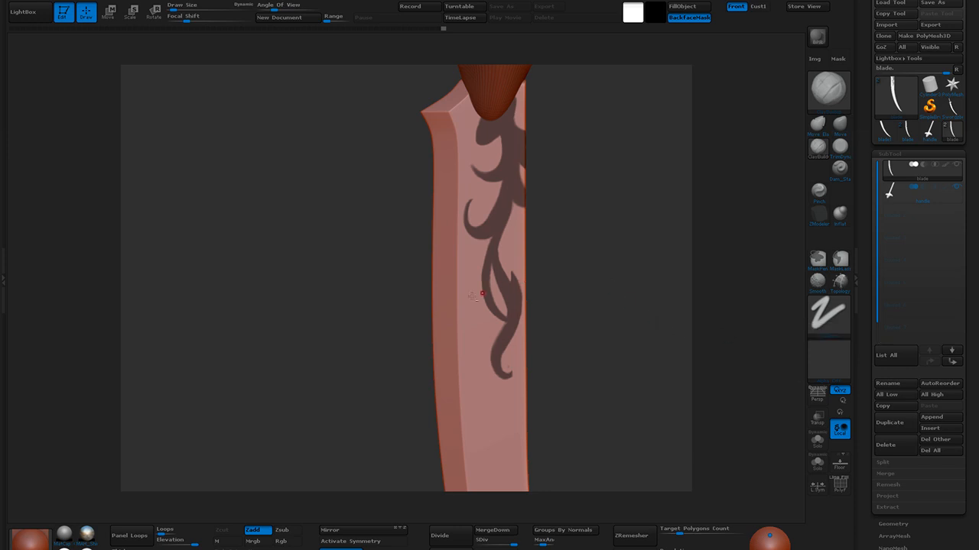
Extend the mask from the hooked end down the blade with a thin stem splitting into several pointed leaf outlines
left_click_drag(551, 294, 537, 174)
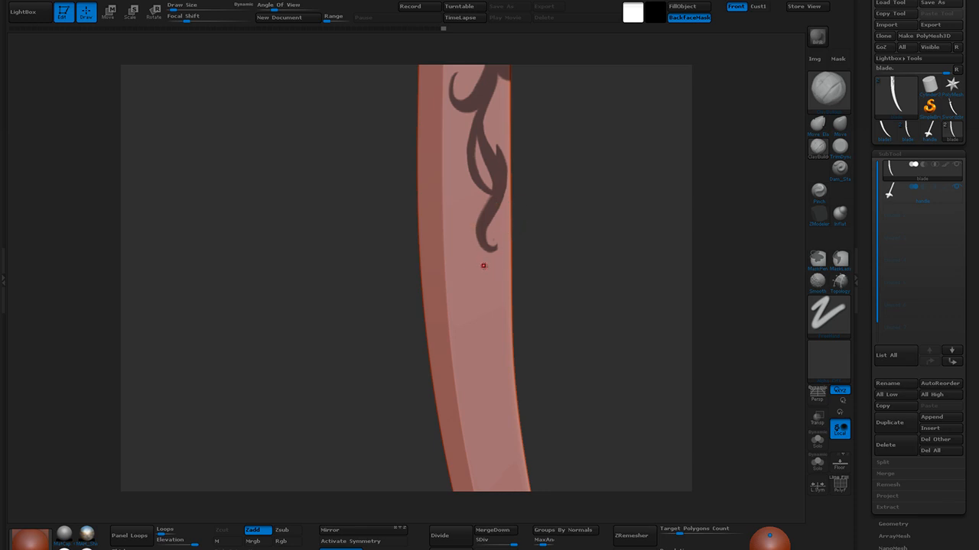
mouse_move(489, 220)
left_mouse_down("ctrl")
mouse_move(477, 247)
mouse_move(489, 263)
mouse_move(480, 321)
mouse_move(490, 348)
left_mouse_up("ctrl")
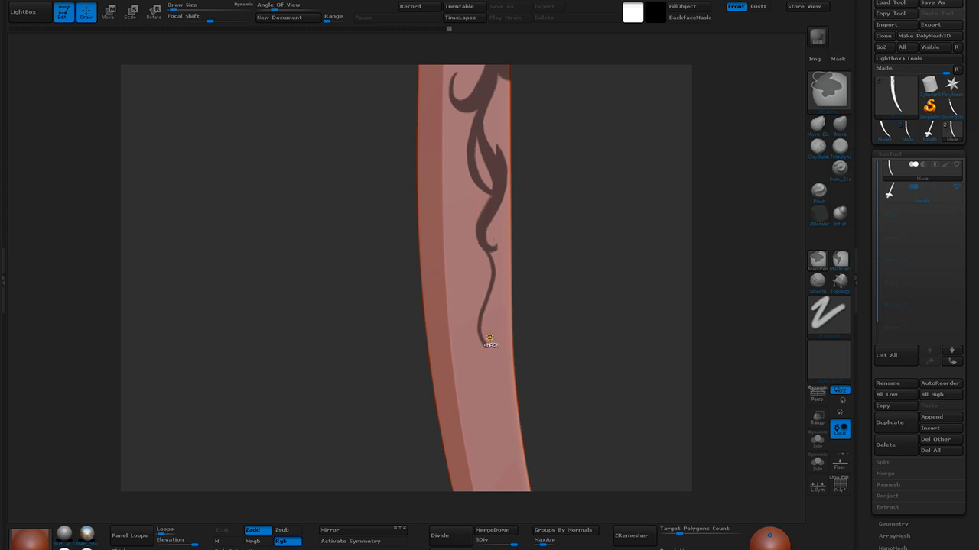
mouse_move(491, 291)
left_mouse_down("ctrl")
mouse_move(495, 319)
mouse_move(495, 275)
left_mouse_up("ctrl")
left_click_drag(456, 317, 492, 273, "ctrl")
left_click_drag(458, 316, 481, 291, "ctrl")
mouse_move(488, 349)
left_mouse_down("ctrl")
mouse_move(470, 317)
mouse_move(477, 292)
mouse_move(479, 341)
left_mouse_up("ctrl")
key("ctrl")
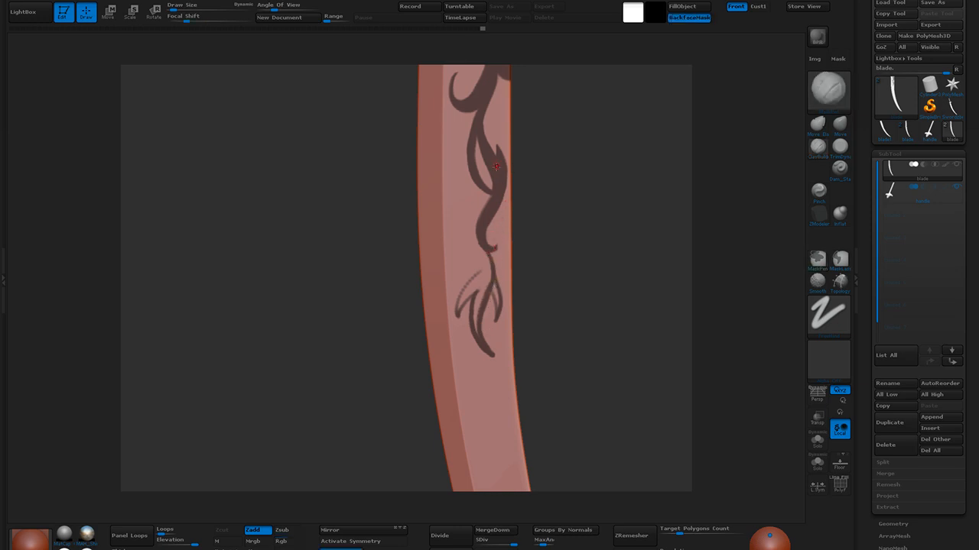
Mask a curl branching toward the cutting edge above the pointed leaves and fill it solid
mouse_move(452, 266)
left_mouse_down("ctrl")
mouse_move(482, 249)
mouse_move(478, 216)
left_mouse_up("ctrl")
key("ctrl+z")
left_click_drag(452, 266, 477, 223, "ctrl")
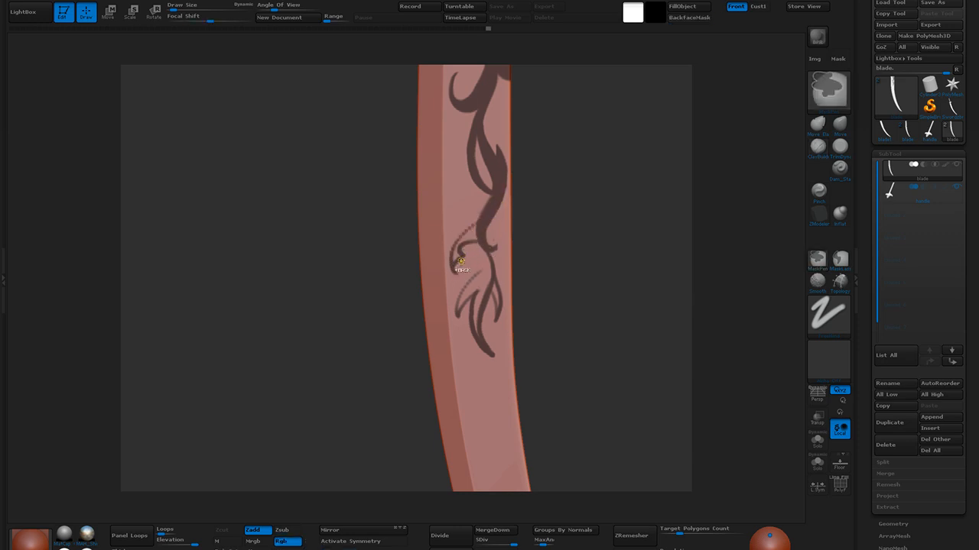
mouse_move(454, 266)
left_mouse_down("ctrl")
mouse_move(467, 239)
mouse_move(458, 244)
mouse_move(492, 228)
left_mouse_up("ctrl")
Fill the pointed leaves at the ornament's lower end solid and widen the mask along the stem above them
mouse_move(461, 299)
left_mouse_down("ctrl")
mouse_move(458, 315)
mouse_move(485, 273)
mouse_move(476, 284)
mouse_move(481, 250)
left_mouse_up("ctrl")
left_click_drag(462, 308, 474, 286, "ctrl")
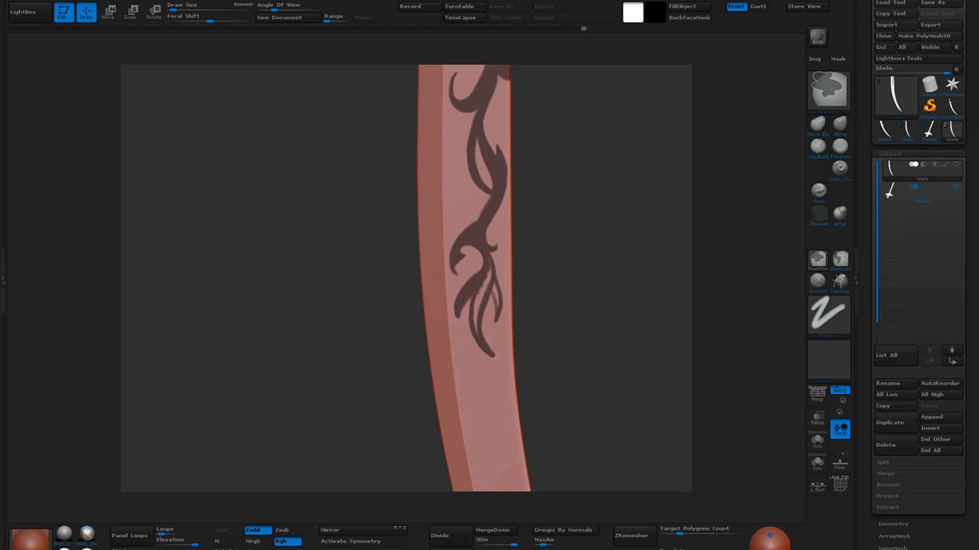
mouse_move(482, 341)
left_mouse_down("ctrl")
mouse_move(477, 312)
mouse_move(499, 288)
left_mouse_up("ctrl")
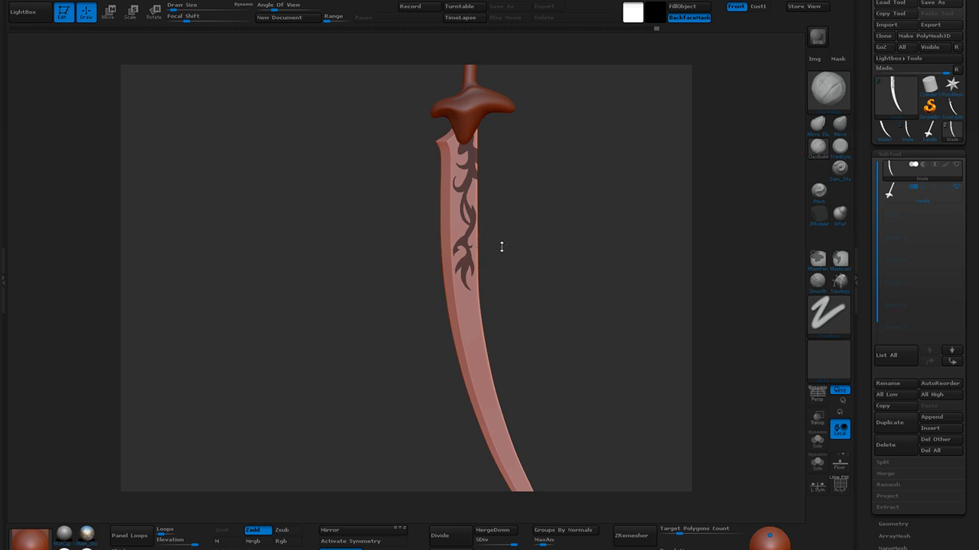
key("ctrl")
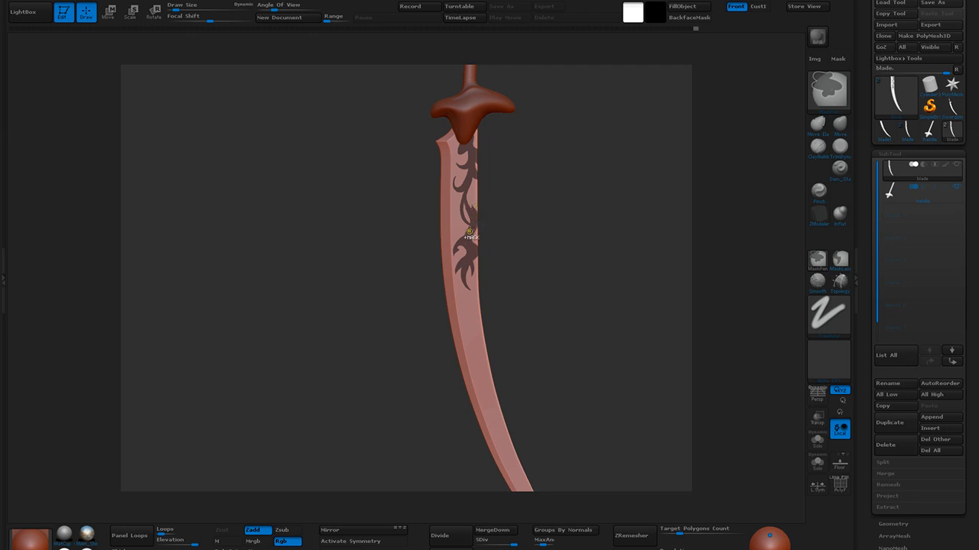
left_click_drag(621, 298, 620, 294, "alt")
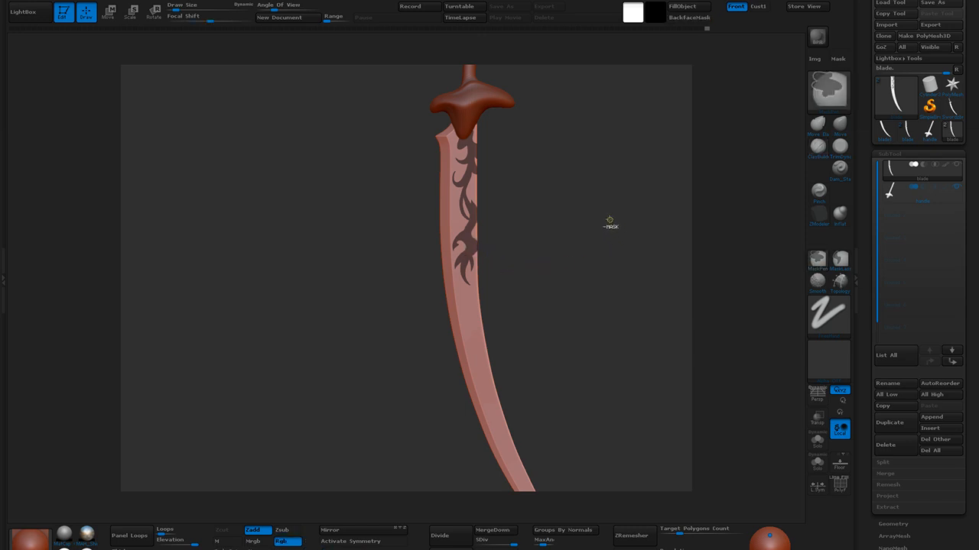
Invert the mask so only the ornament is left unmasked, and hide the handle subtool above the blade
left_click(615, 235, "ctrl")
mouse_move(622, 306)
left_mouse_down()
mouse_move(531, 303)
mouse_move(630, 303)
mouse_move(585, 306)
left_mouse_up()
mouse_move(559, 256)
left_mouse_down()
mouse_move(601, 255)
mouse_move(604, 266)
mouse_move(561, 248)
left_mouse_up()
mouse_move(581, 261)
left_mouse_down()
mouse_move(598, 212)
mouse_move(612, 277)
left_mouse_up()
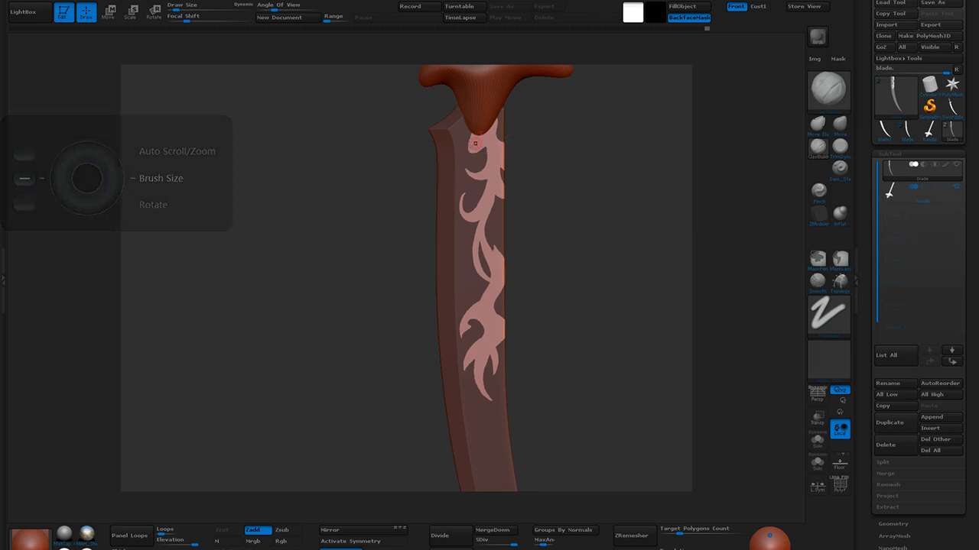
left_click(955, 189)
left_click_drag(594, 219, 612, 249, "alt")
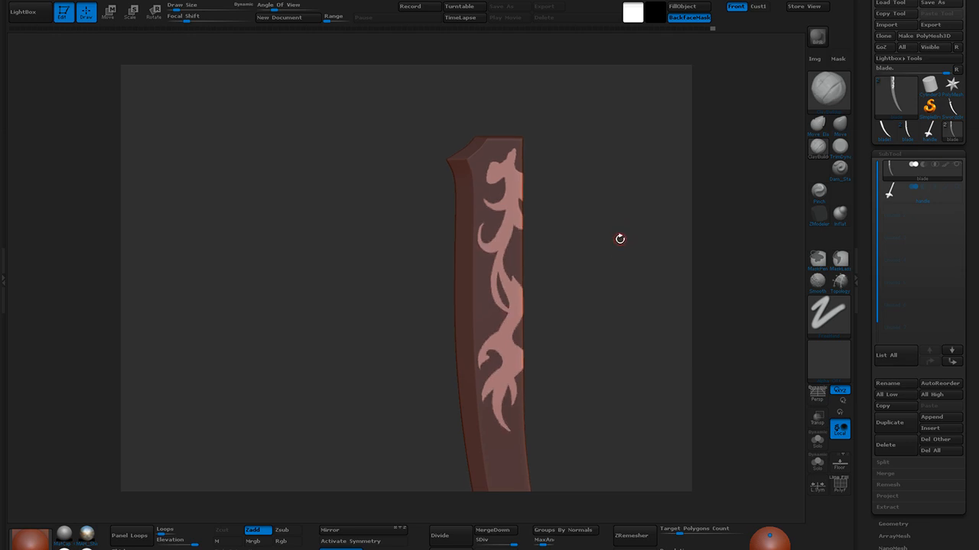
Invert the mask, extend the masked ornament with another leaf up to the blade's upper edge, and invert the mask again
key("ctrl")
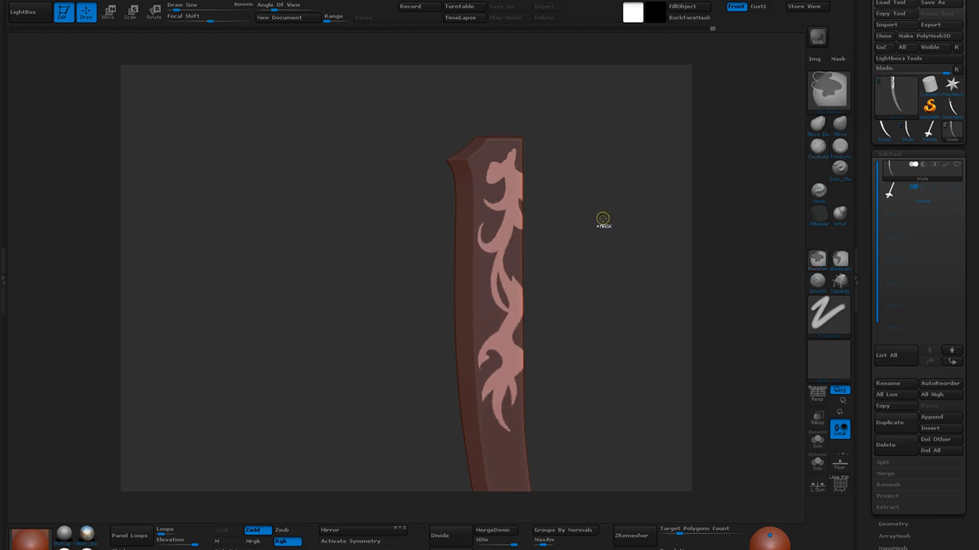
left_click(604, 220, "ctrl")
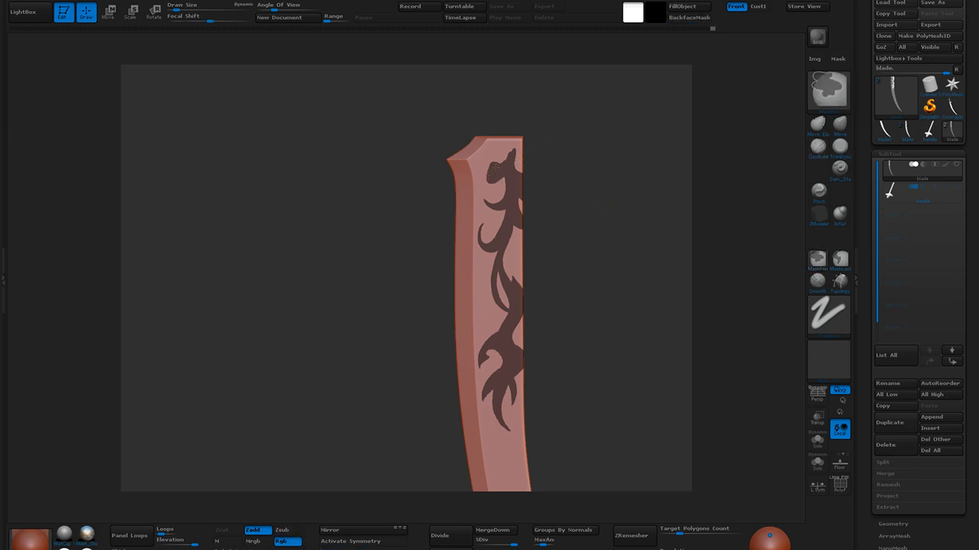
key("ctrl+z")
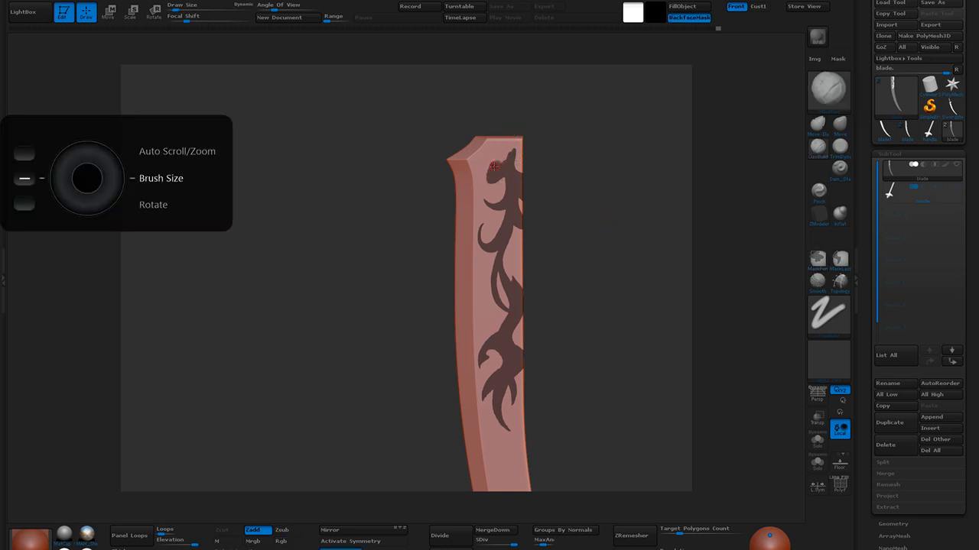
left_click_drag(492, 179, 499, 158, "ctrl")
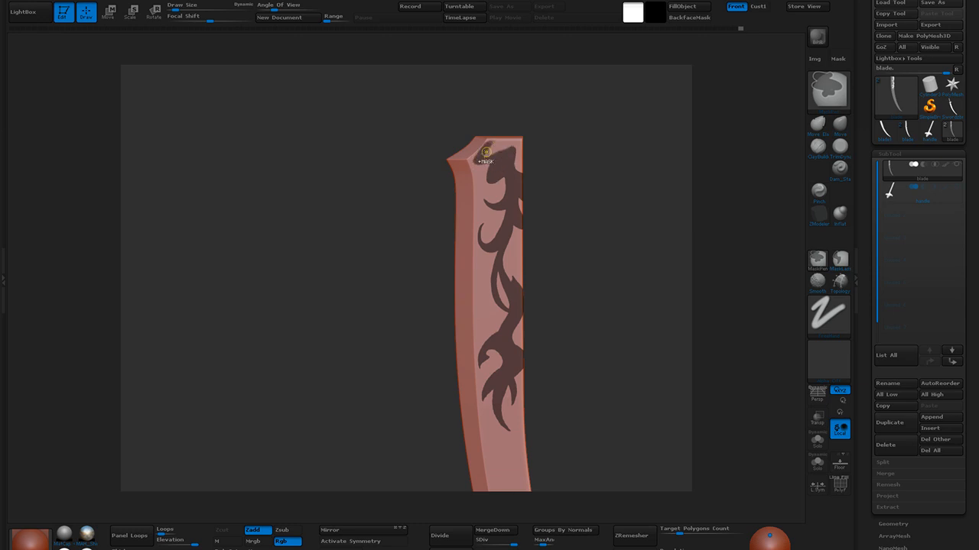
mouse_move(490, 141)
left_mouse_down("ctrl")
mouse_move(516, 142)
mouse_move(509, 162)
left_mouse_up("ctrl")
left_click(621, 183, "ctrl")
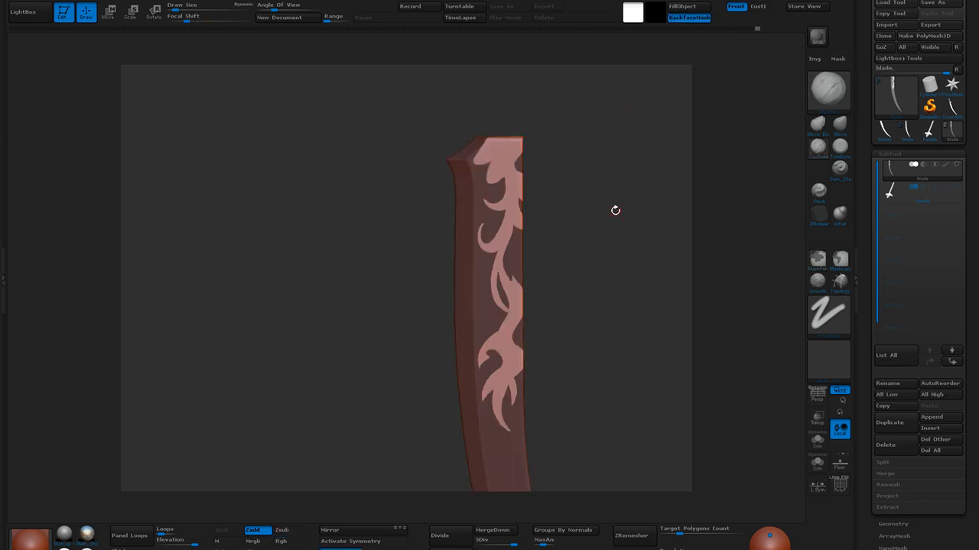
Touch up the mask around the ornament's top leaves and invert it so that only the ornament can be sculpted
key("b")
key("p")
key("a")
left_click(558, 178, "ctrl")
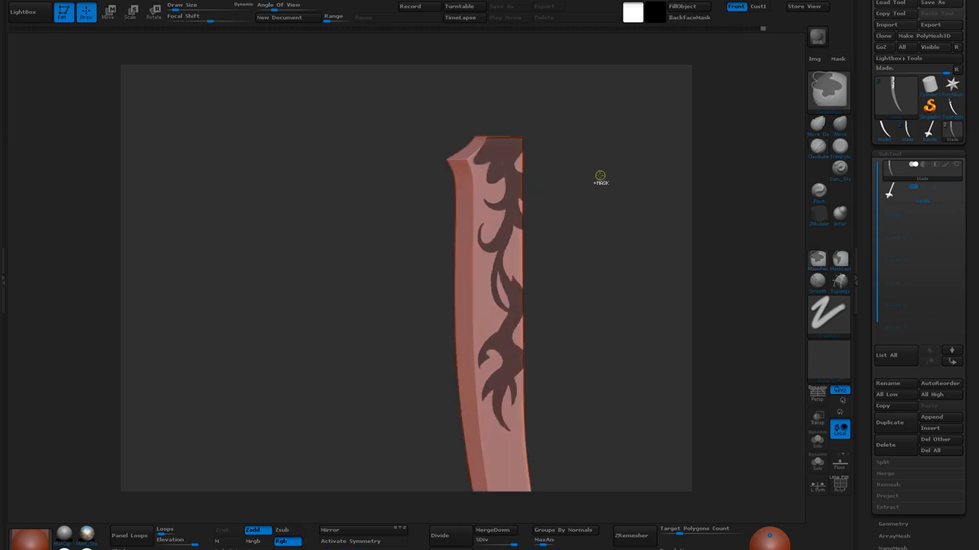
key("b")
key("s")
key("t")
key("b")
key("p")
key("a")
key("ctrl")
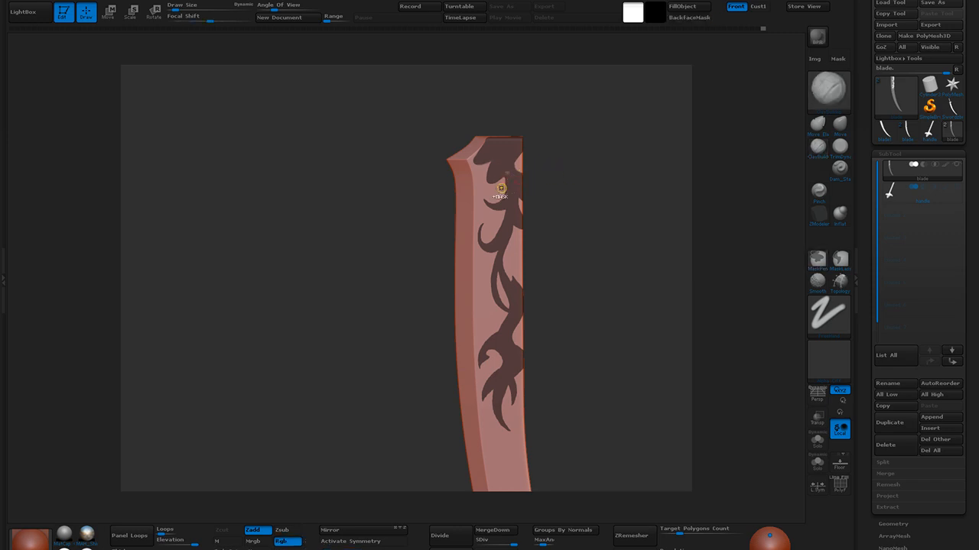
left_click(586, 186, "ctrl")
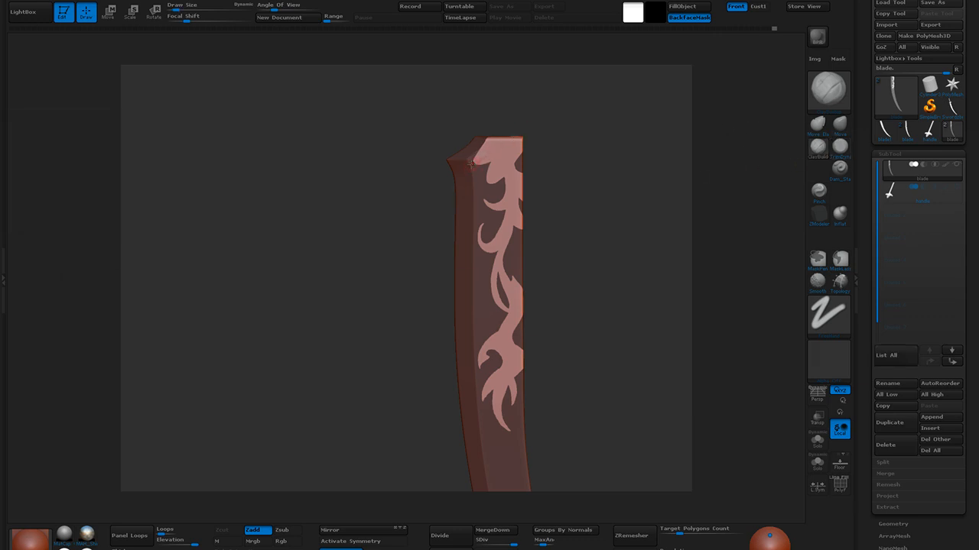
Build up the ornament's top leaves, barbs and upper curls in relief with the ClayBuildup brush
left_click_drag(470, 164, 520, 141, "ctrl+alt")
left_click_drag(502, 155, 537, 127, "ctrl+alt")
left_click_drag(499, 206, 512, 190)
left_click_drag(527, 230, 526, 210)
mouse_move(564, 237)
left_mouse_down()
mouse_move(538, 221)
mouse_move(558, 234)
left_mouse_up()
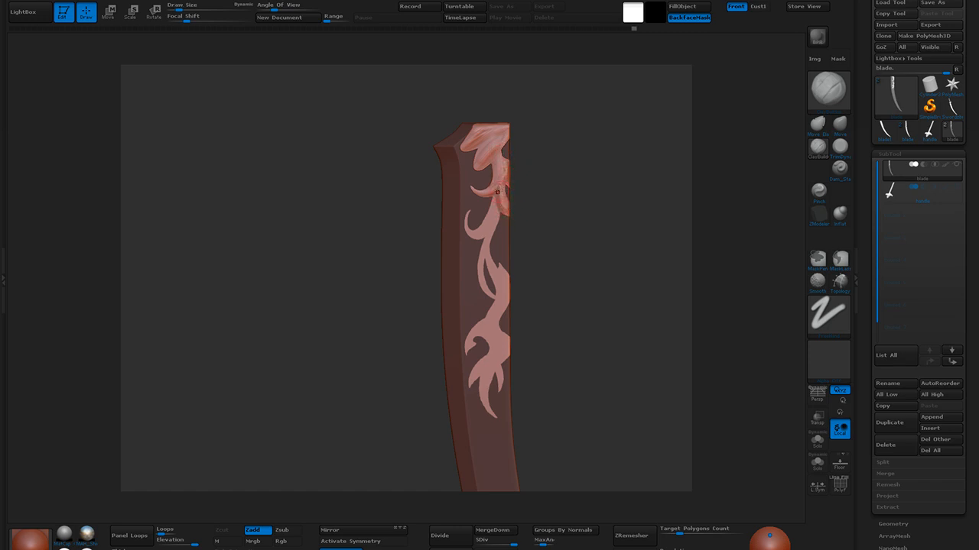
left_click_drag(538, 193, 551, 204)
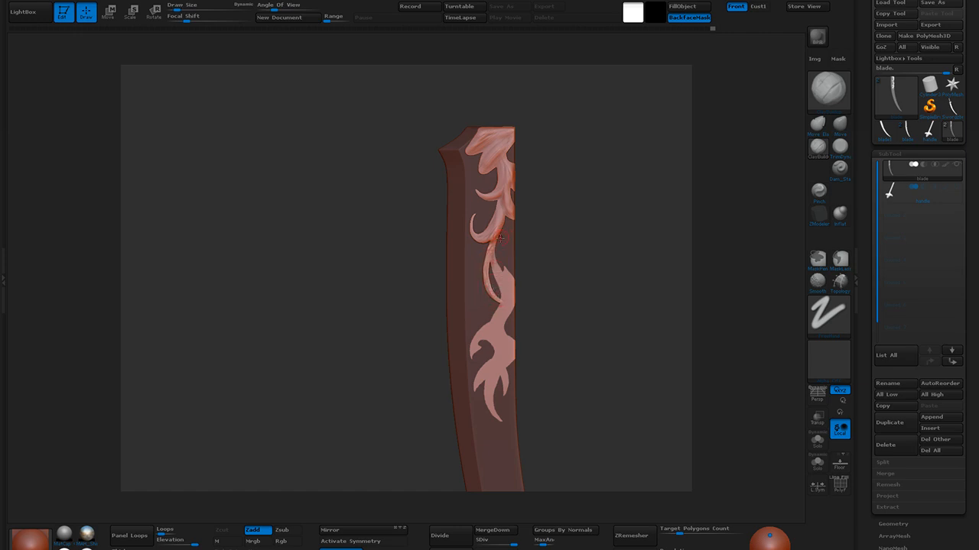
Build up the stem below the upper curls and smooth the relief from there up to the top leaves
mouse_move(502, 279)
left_mouse_down()
mouse_move(494, 324)
mouse_move(511, 309)
left_mouse_up()
key("shift")
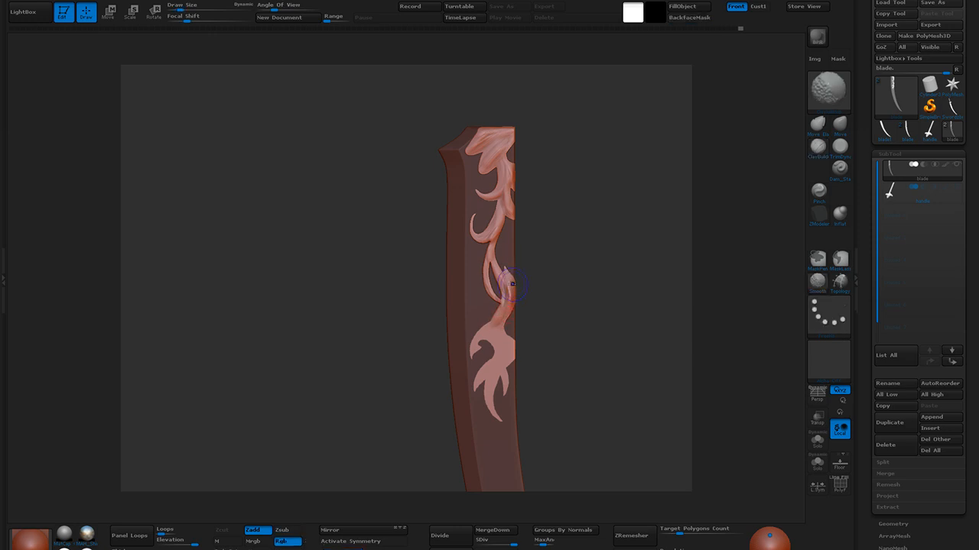
mouse_move(498, 258)
left_mouse_down()
mouse_move(505, 286)
mouse_move(483, 235)
mouse_move(497, 230)
left_mouse_up()
left_click_drag(511, 193, 501, 196)
left_click_drag(502, 143, 495, 146, "shift")
Build up the hooked curl and pointed leaves at the ornament's lower end in relief
left_click_drag(557, 284, 559, 158, "alt")
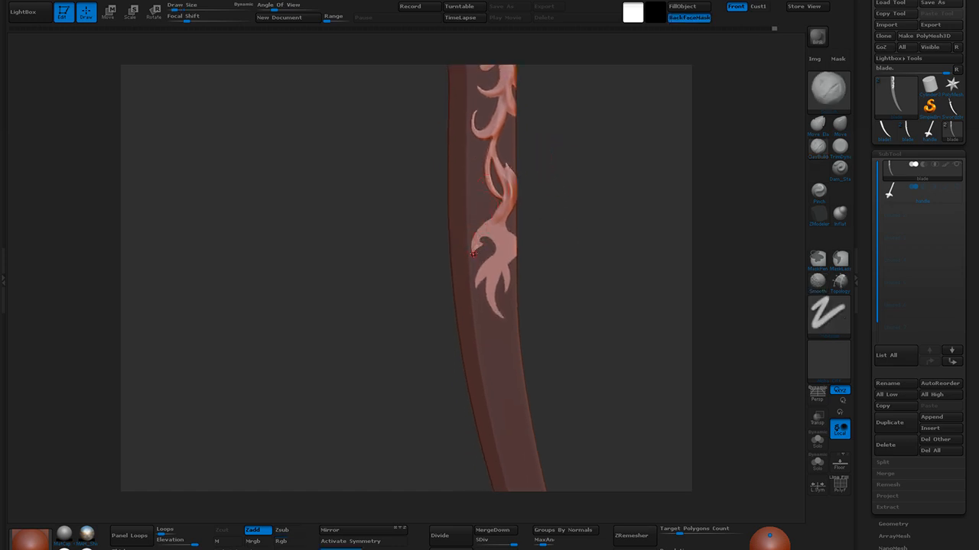
mouse_move(475, 249)
left_mouse_down()
mouse_move(484, 243)
mouse_move(467, 253)
left_mouse_up()
mouse_move(502, 271)
left_mouse_down()
mouse_move(494, 300)
mouse_move(513, 237)
mouse_move(514, 250)
mouse_move(508, 235)
mouse_move(503, 248)
left_mouse_up()
key("bracketright")
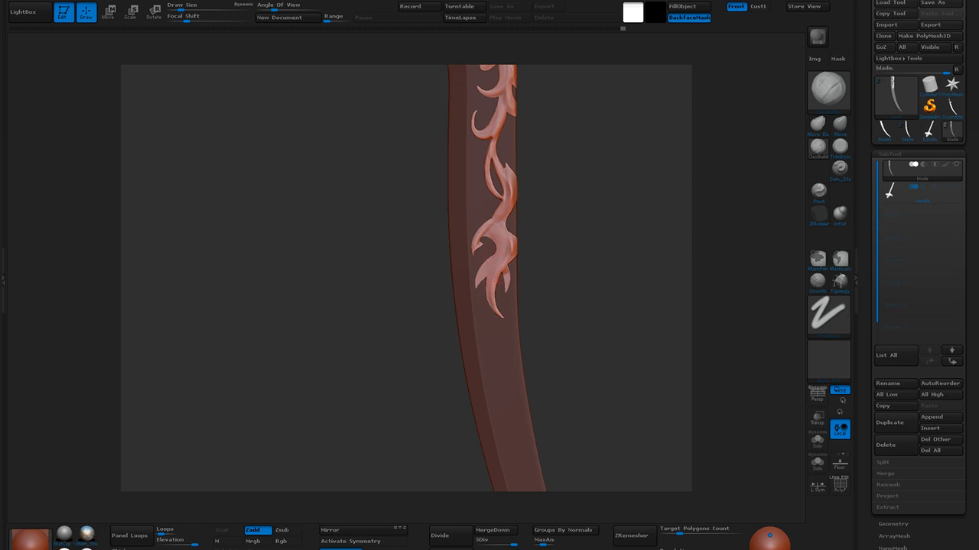
mouse_move(501, 264)
left_mouse_down()
mouse_move(476, 286)
mouse_move(505, 230)
left_mouse_up()
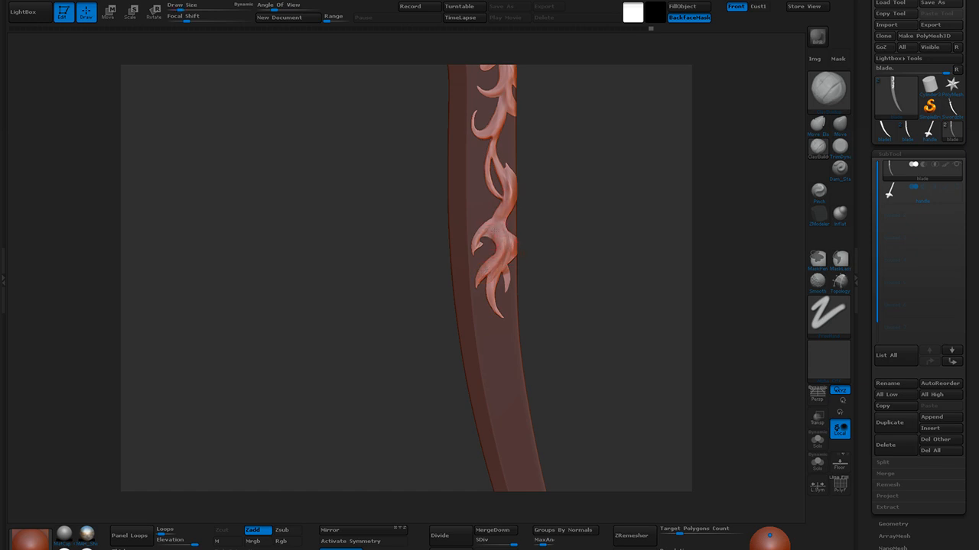
Add volume to the stem above the hooked curl and smooth the raised lower leaves
left_click_drag(507, 201, 508, 165)
key("bracketright")
key("shift")
left_click_drag(502, 263, 493, 293, "shift")
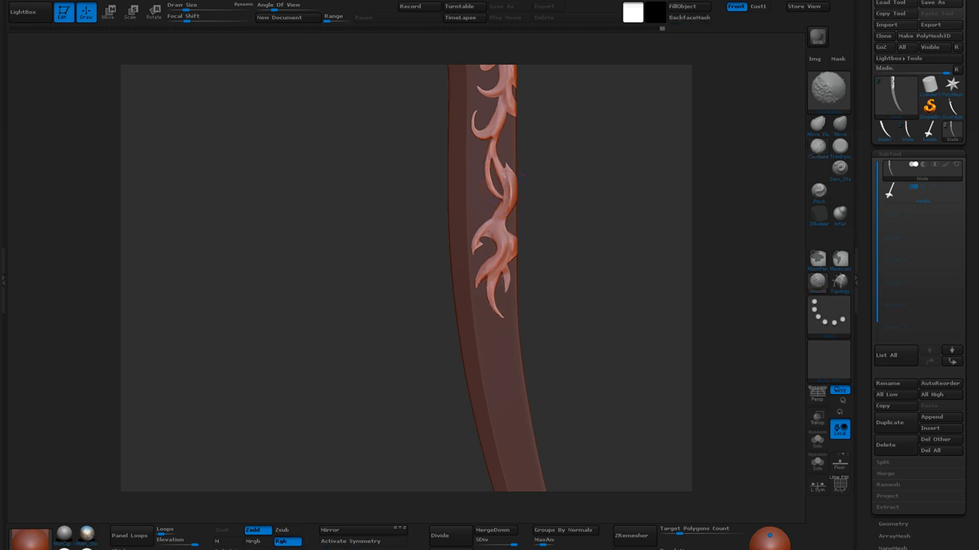
Clear the mask to inspect the raised ornament from an angle, and undo the clearing
mouse_move(573, 153)
left_mouse_down()
mouse_move(528, 176)
mouse_move(605, 252)
left_mouse_up()
key("ctrl")
left_click_drag(610, 318, 638, 313)
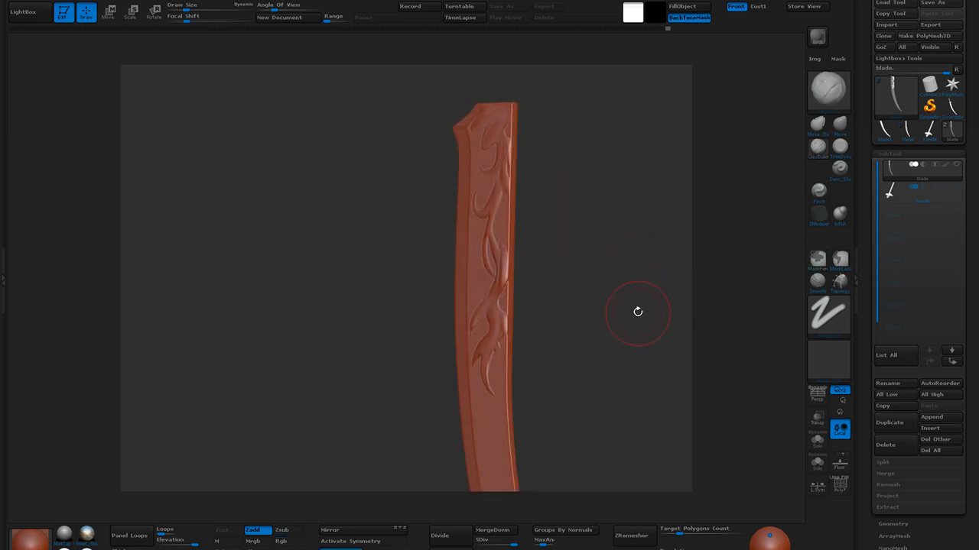
mouse_move(576, 308)
left_mouse_down()
mouse_move(621, 306)
mouse_move(603, 291)
mouse_move(610, 313)
left_mouse_up()
key("ctrl")
key("ctrl+z")
Sculpt the two leaves at the blade's upper end into separate raised forms and smooth their surfaces
mouse_move(584, 148)
left_mouse_down("alt")
mouse_move(583, 203)
mouse_move(603, 227)
mouse_move(610, 206)
mouse_move(579, 172)
mouse_move(594, 179)
mouse_move(584, 201)
mouse_move(565, 146)
left_mouse_up("alt")
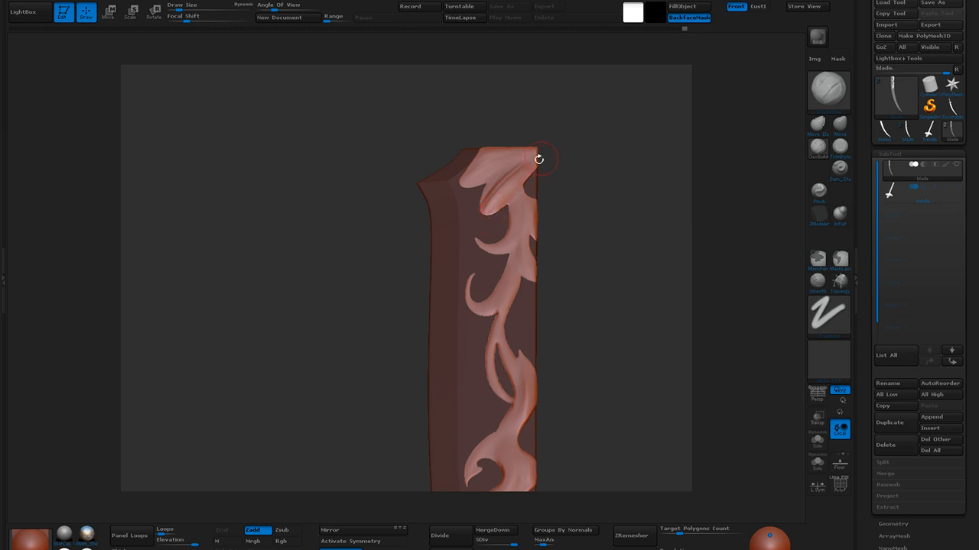
left_click_drag(581, 157, 604, 225)
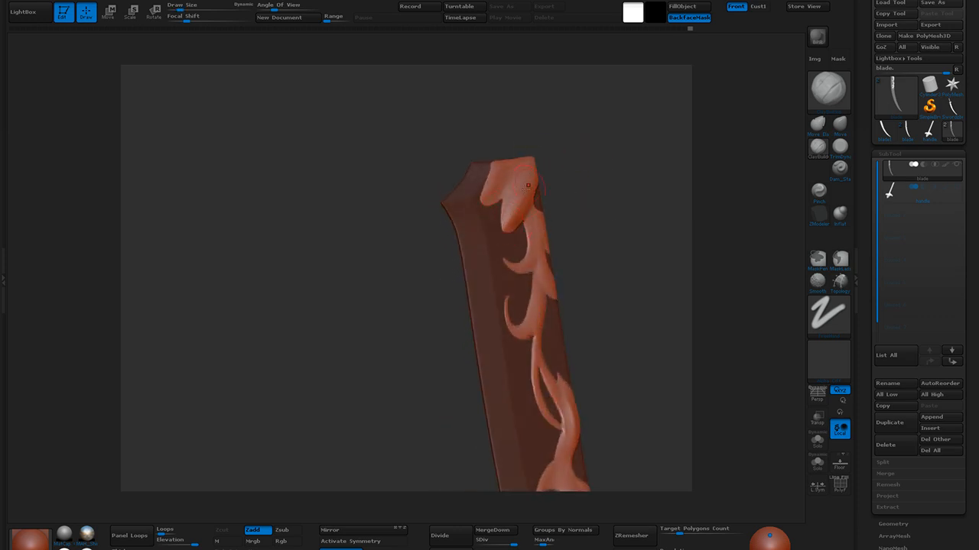
mouse_move(505, 233)
left_mouse_down()
mouse_move(530, 184)
mouse_move(508, 207)
left_mouse_up()
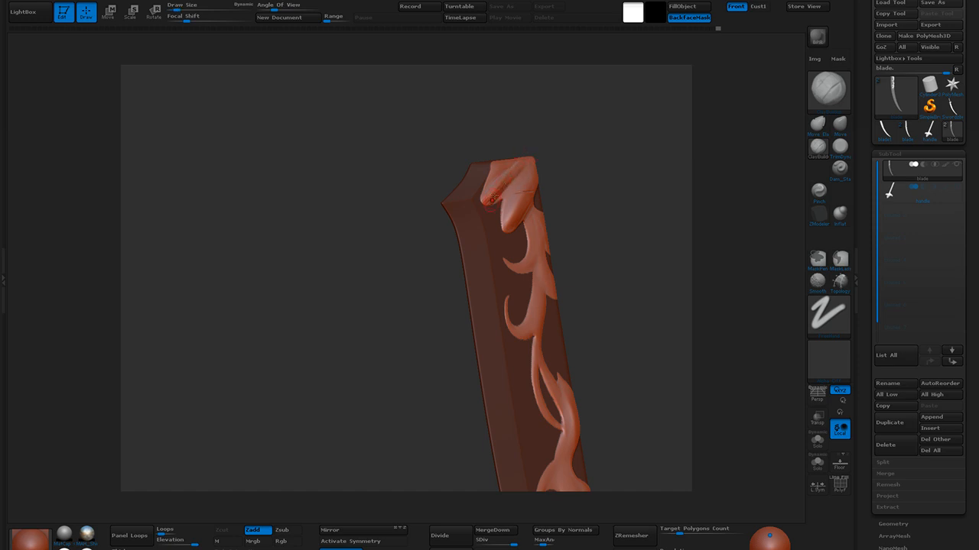
mouse_move(511, 170)
left_mouse_down("shift")
mouse_move(491, 191)
mouse_move(511, 179)
left_mouse_up("shift")
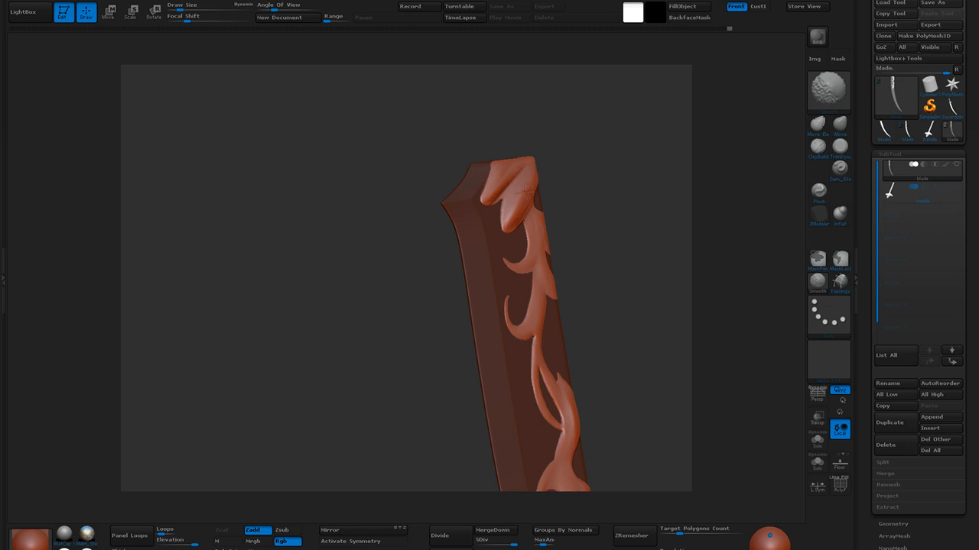
mouse_move(605, 234)
left_mouse_down()
mouse_move(579, 260)
mouse_move(519, 195)
left_mouse_up()
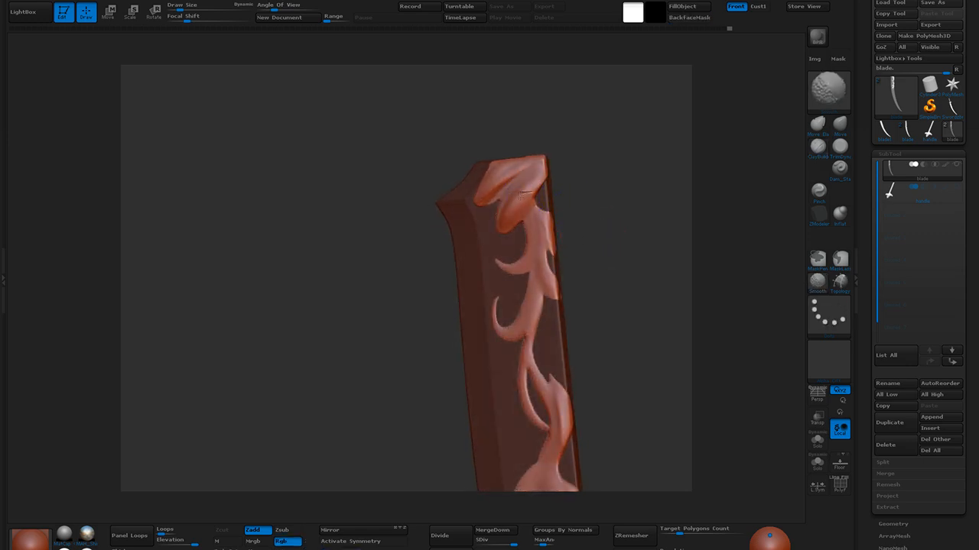
Try isolating the area around the crease on the top leaves and clearing the mask, undoing both attempts
mouse_move(584, 194)
left_mouse_down("alt")
mouse_move(612, 265)
mouse_move(622, 206)
mouse_move(650, 191)
left_mouse_up("alt")
key("ctrl+shift")
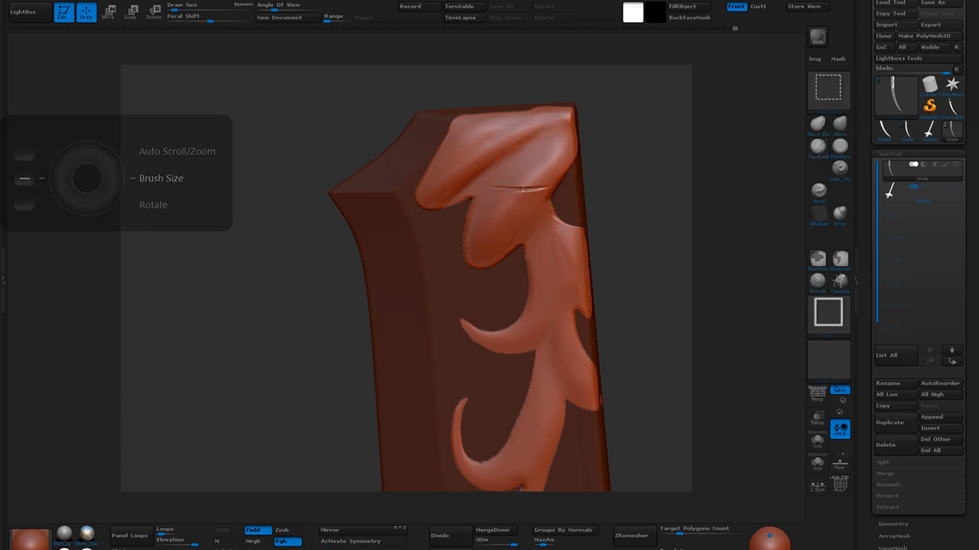
left_click_drag(523, 189, 528, 191, "ctrl+shift")
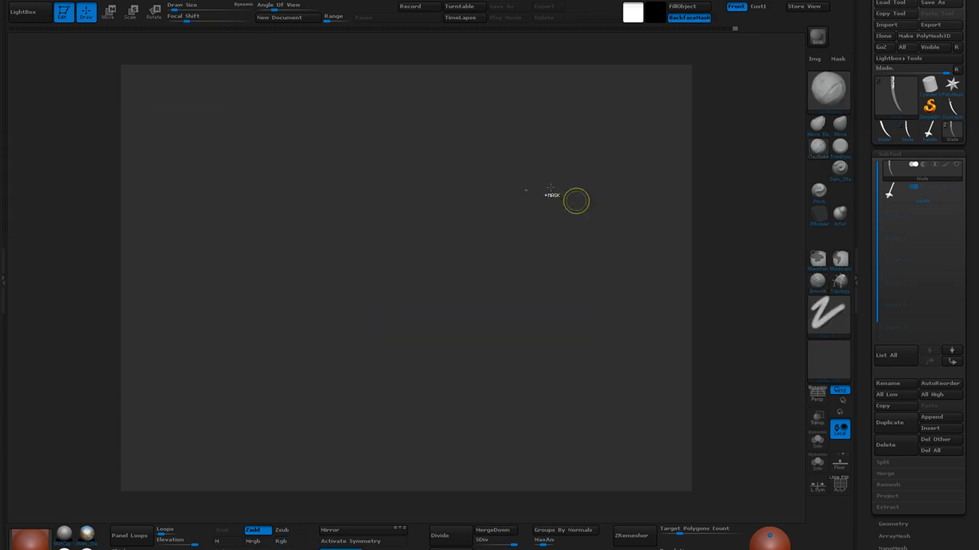
key("ctrl+z")
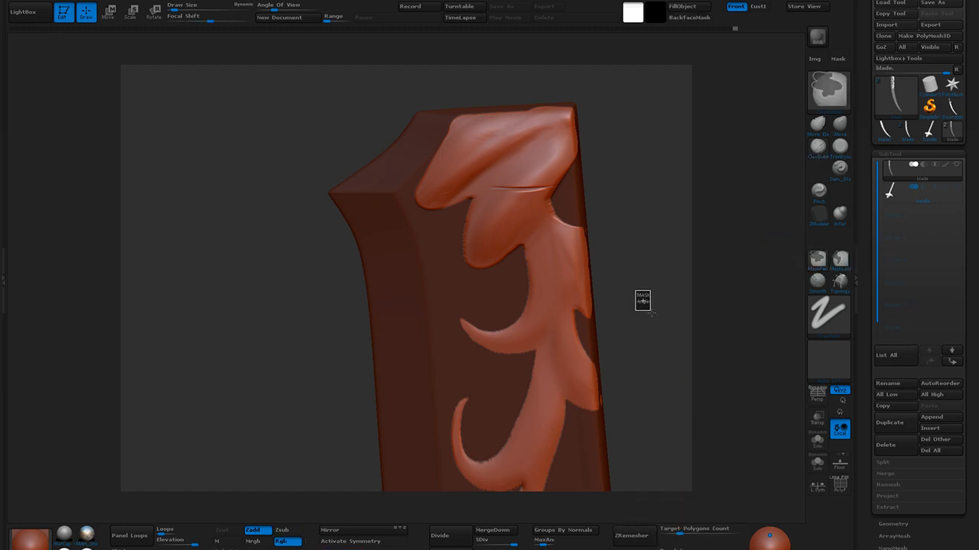
left_click_drag(639, 293, 672, 347, "ctrl")
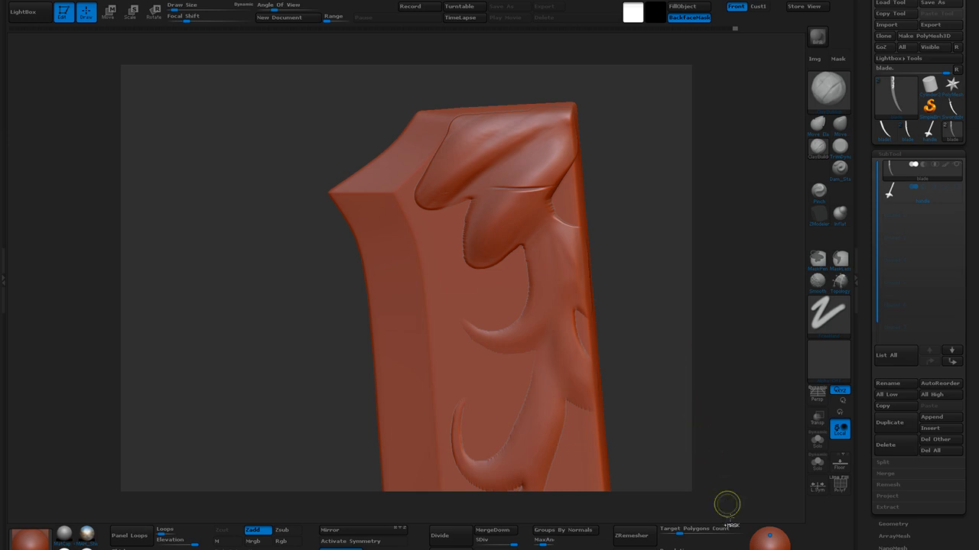
key("ctrl+z")
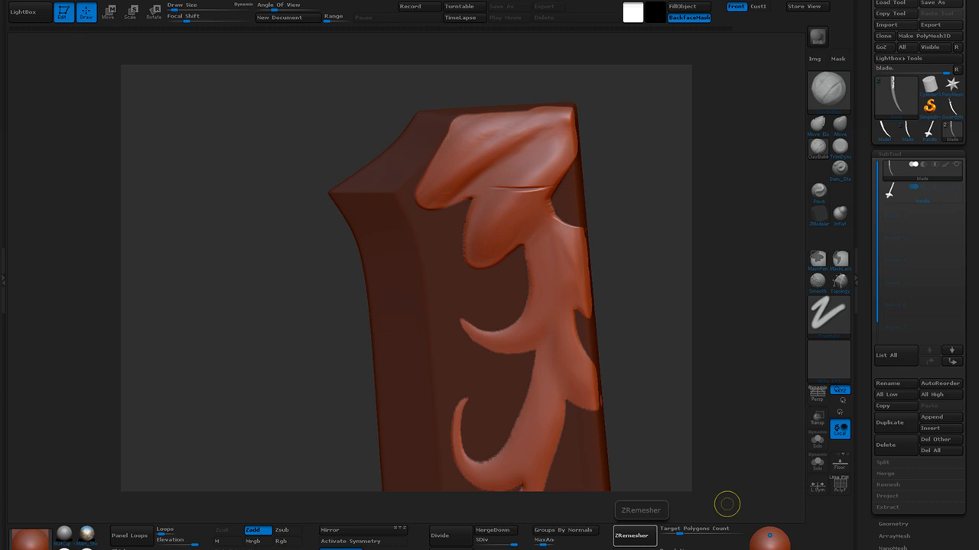
Check the sword concept art in the browser and refine the crease and edges of the two top leaves with the Pinch brush
left_click_drag(978, 133, 886, 30)
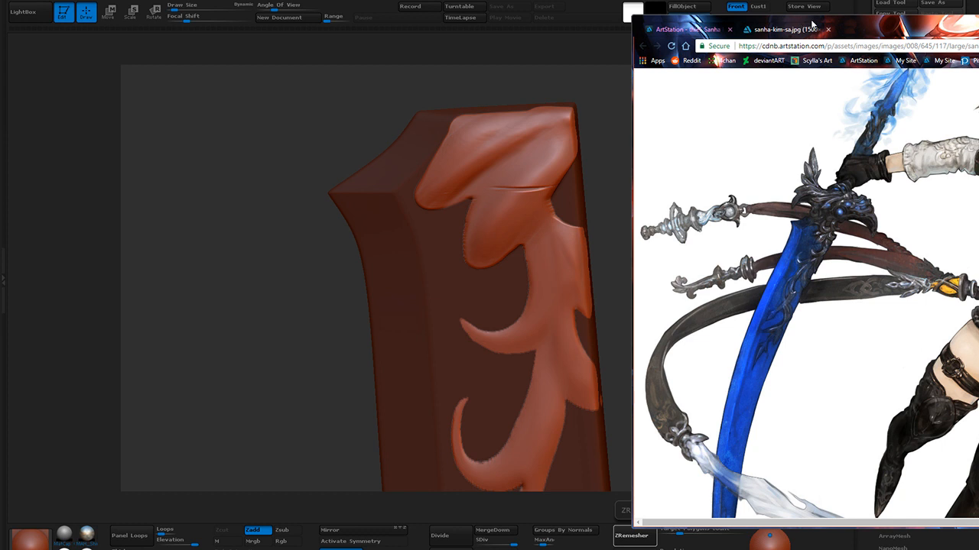
key("super+Down")
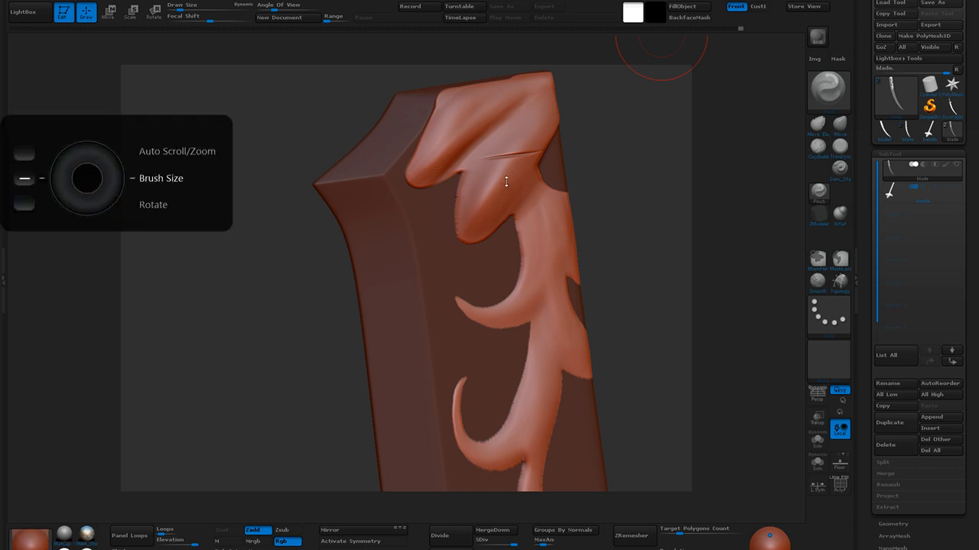
left_click_drag(497, 156, 517, 154, "shift")
mouse_move(601, 157)
left_mouse_down()
mouse_move(596, 175)
mouse_move(458, 191)
mouse_move(478, 130)
left_mouse_up()
left_click_drag(610, 166, 586, 168)
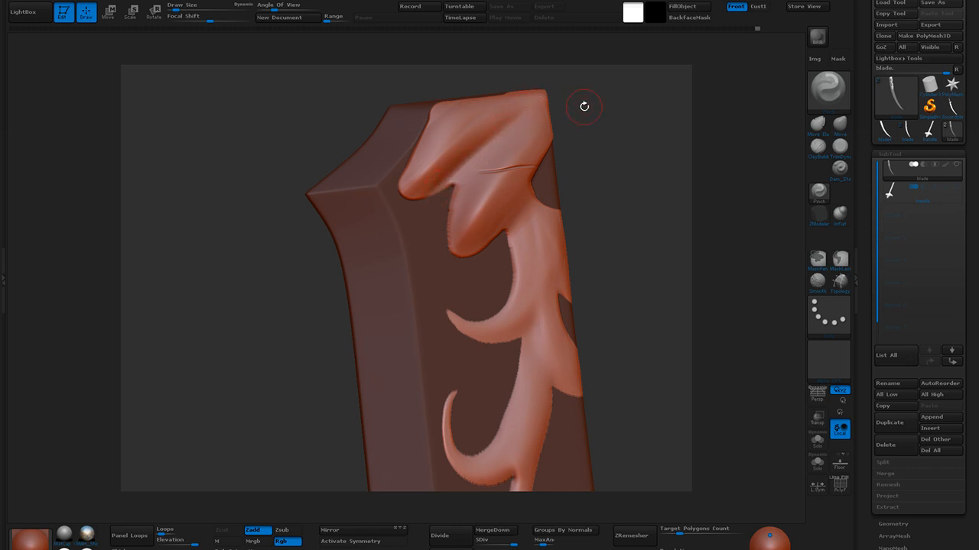
left_click_drag(616, 179, 598, 198)
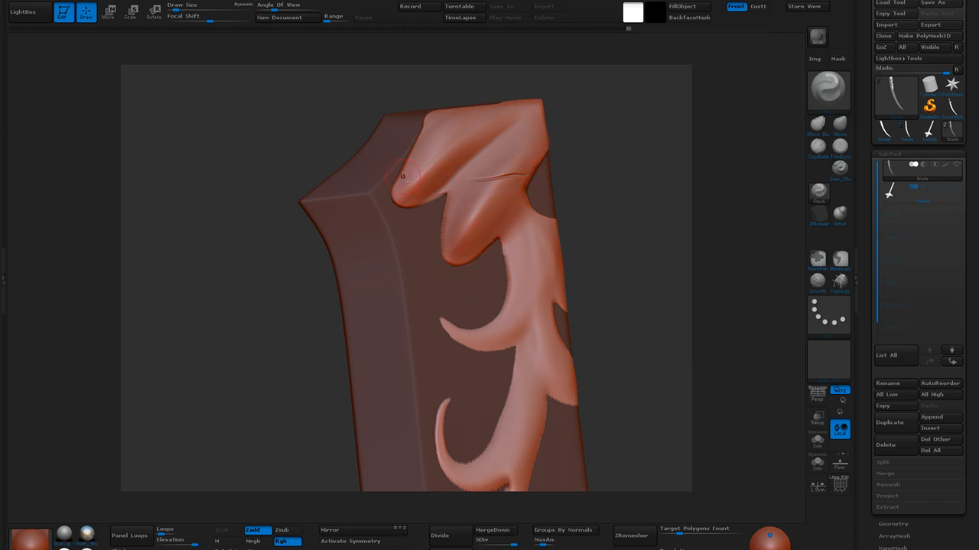
left_click_drag(664, 289, 650, 268)
Polish the surface of the uppermost leaf with the sPolish brush
left_click(817, 123)
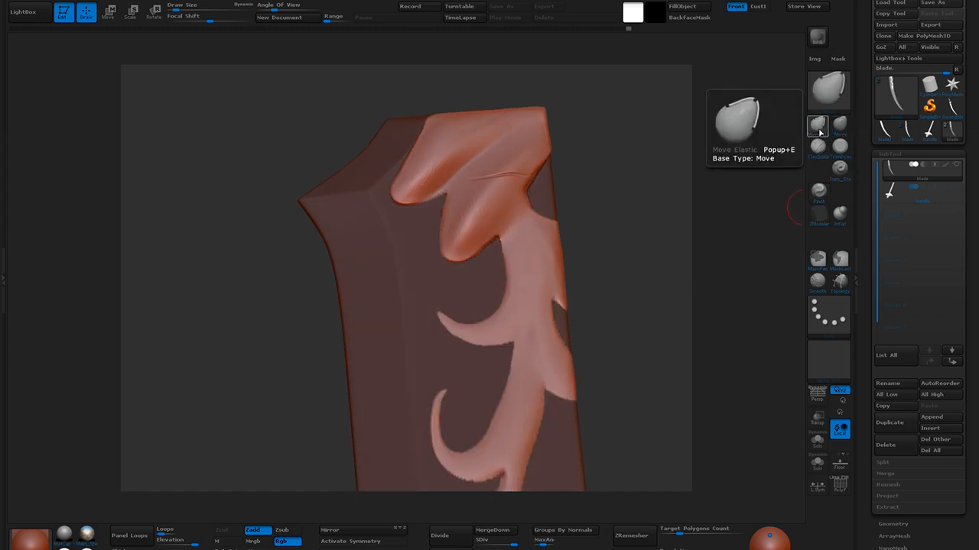
key("b")
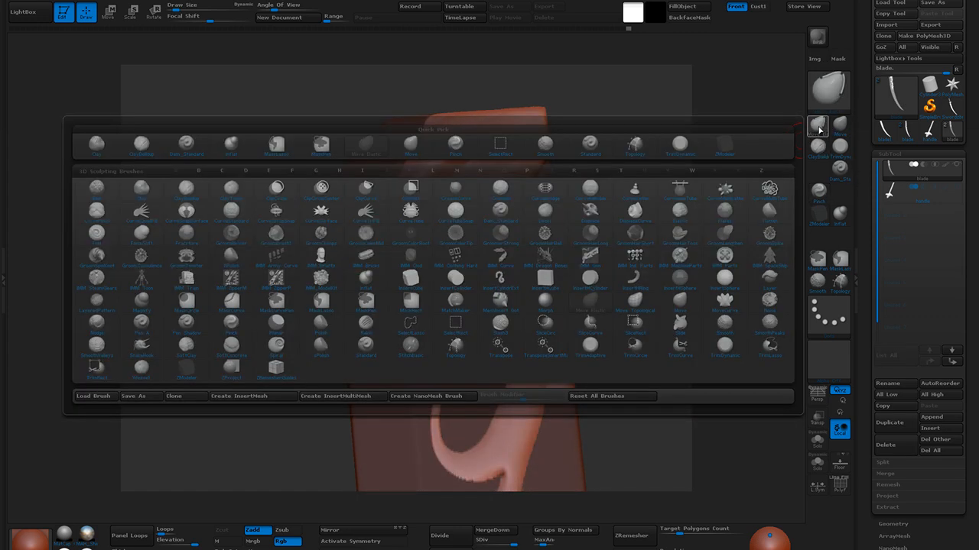
left_click(321, 345)
left_click_drag(598, 215, 594, 213)
left_click_drag(426, 169, 437, 167)
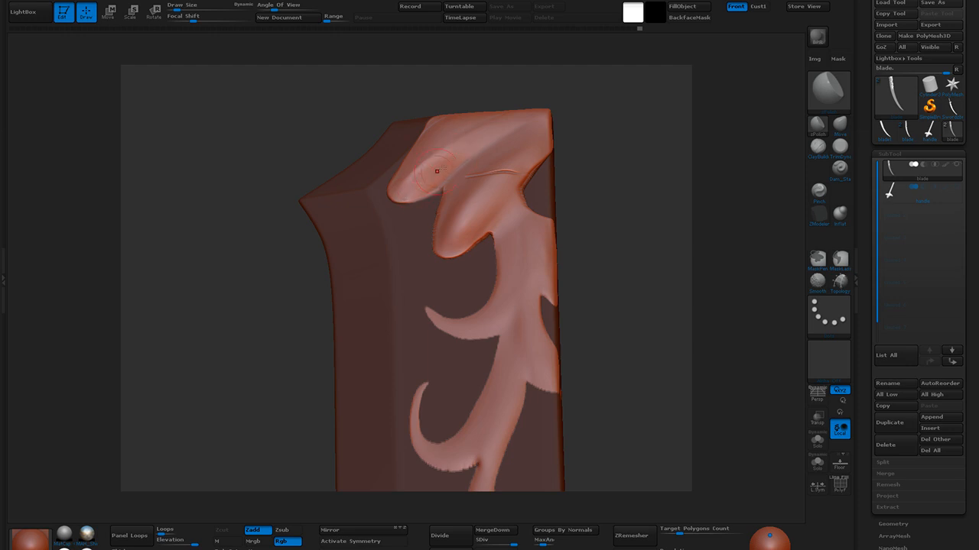
left_click_drag(572, 159, 598, 191)
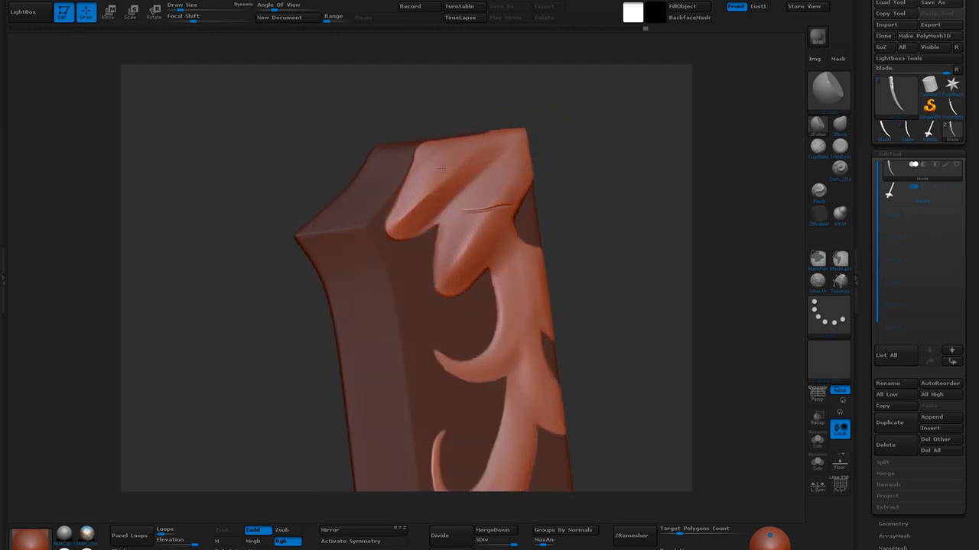
Flatten the faces of both top leaves with the sPolish brush and smooth the lower leaf's edges
left_click(441, 164, "ctrl")
key("ctrl+z")
mouse_move(451, 166)
left_mouse_down()
mouse_move(422, 181)
mouse_move(426, 174)
left_mouse_up()
mouse_move(411, 195)
left_mouse_down()
mouse_move(405, 202)
mouse_move(425, 182)
mouse_move(450, 200)
left_mouse_up()
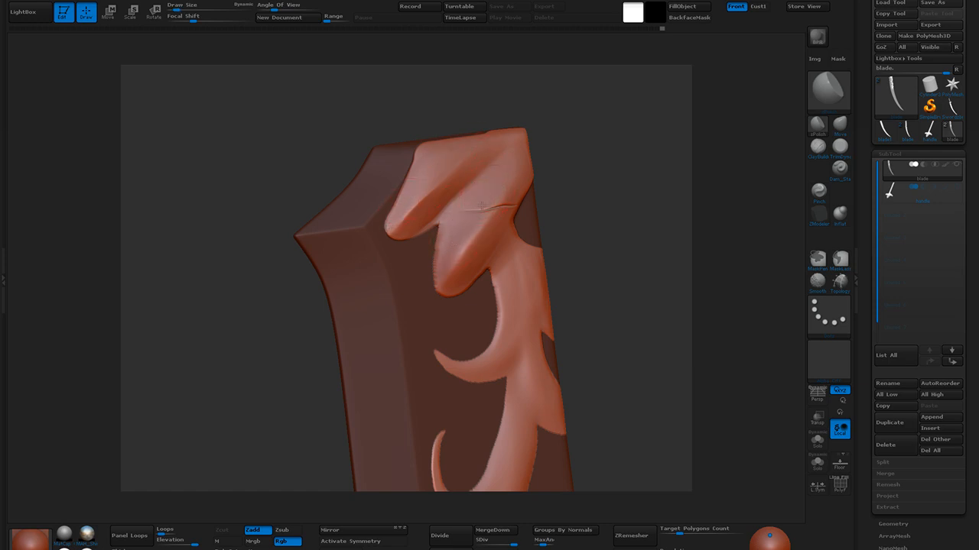
mouse_move(509, 175)
left_mouse_down()
mouse_move(506, 210)
mouse_move(480, 240)
left_mouse_up()
mouse_move(455, 286)
left_mouse_down()
mouse_move(459, 247)
mouse_move(440, 255)
left_mouse_up()
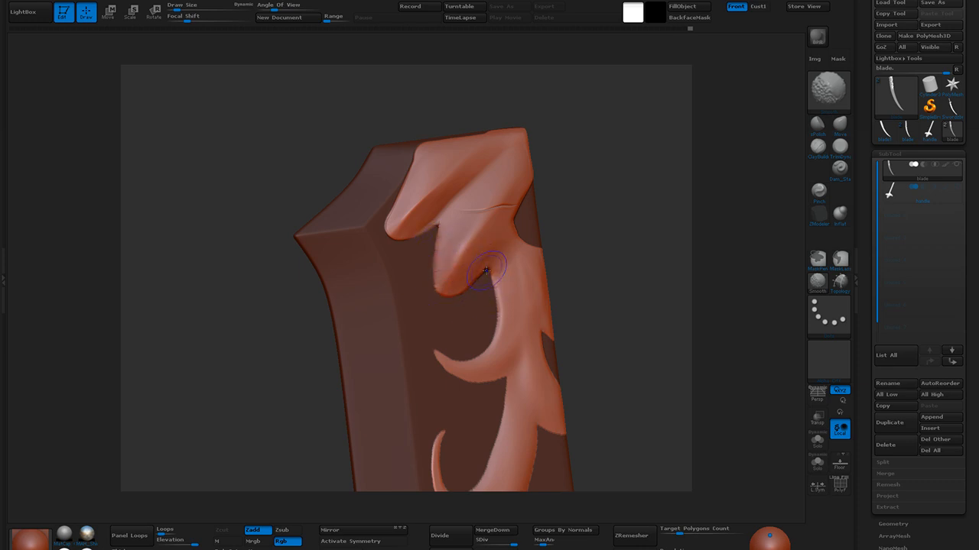
mouse_move(572, 262)
left_mouse_down()
mouse_move(604, 222)
mouse_move(596, 157)
left_mouse_up()
mouse_move(586, 297)
left_mouse_down("shift")
mouse_move(579, 314)
mouse_move(586, 249)
mouse_move(596, 280)
left_mouse_up("shift")
Build up the first hooked tendril below the top leaves with the ClayBuildup brush
left_click(818, 150)
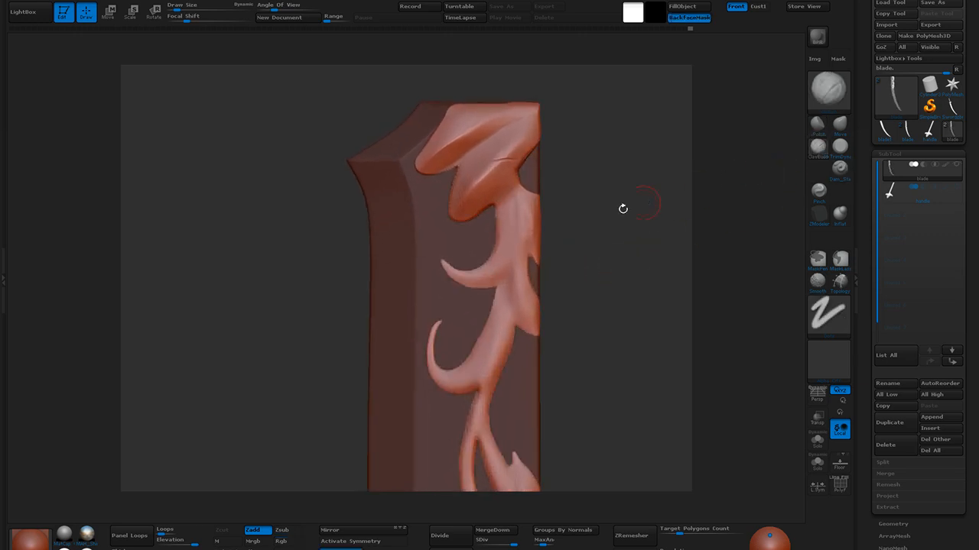
mouse_move(445, 264)
left_mouse_down()
mouse_move(490, 273)
mouse_move(498, 261)
mouse_move(500, 272)
mouse_move(516, 245)
mouse_move(518, 187)
mouse_move(524, 222)
mouse_move(514, 199)
mouse_move(502, 262)
mouse_move(507, 222)
mouse_move(490, 270)
mouse_move(500, 230)
mouse_move(512, 253)
mouse_move(508, 209)
left_mouse_up()
mouse_move(497, 261)
left_mouse_down()
mouse_move(471, 275)
mouse_move(497, 268)
mouse_move(486, 274)
mouse_move(506, 214)
mouse_move(487, 269)
left_mouse_up()
left_click_drag(598, 214, 544, 229)
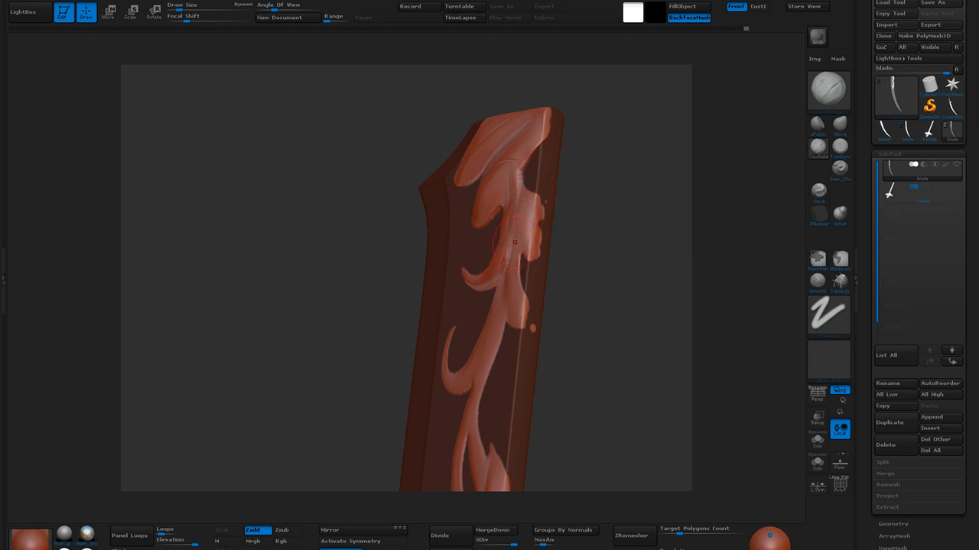
left_click_drag(568, 280, 594, 284)
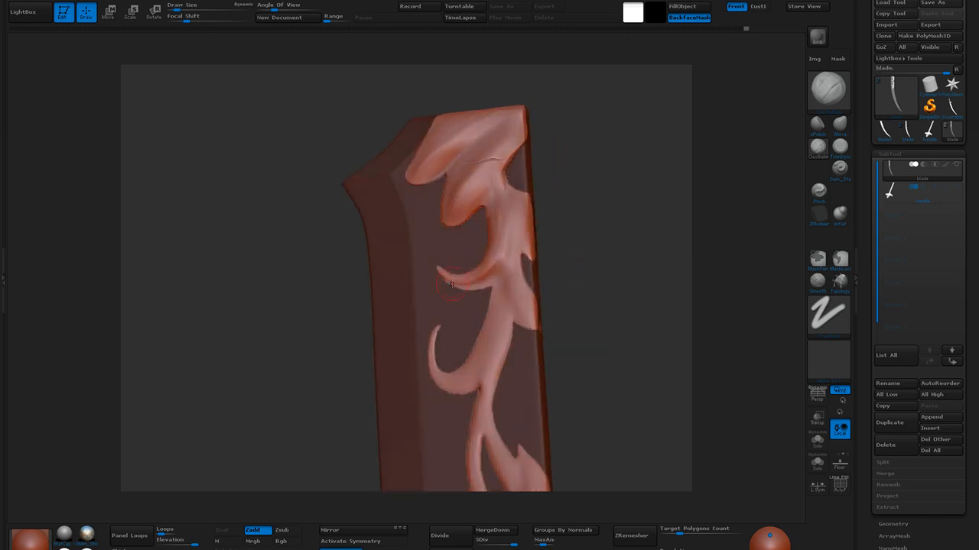
Add more volume along the first hooked tendril up to its root under the leaves and smooth it
mouse_move(467, 283)
left_mouse_down()
mouse_move(497, 269)
mouse_move(511, 228)
mouse_move(498, 258)
mouse_move(502, 230)
mouse_move(497, 270)
mouse_move(499, 241)
left_mouse_up()
key("bracketright")
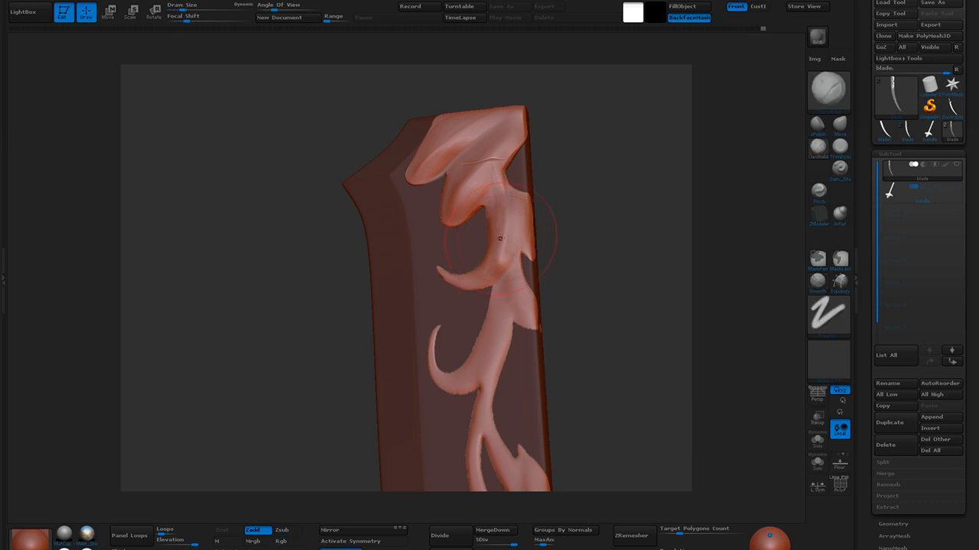
mouse_move(482, 281)
left_mouse_down()
mouse_move(464, 279)
mouse_move(514, 221)
mouse_move(498, 176)
mouse_move(507, 179)
left_mouse_up()
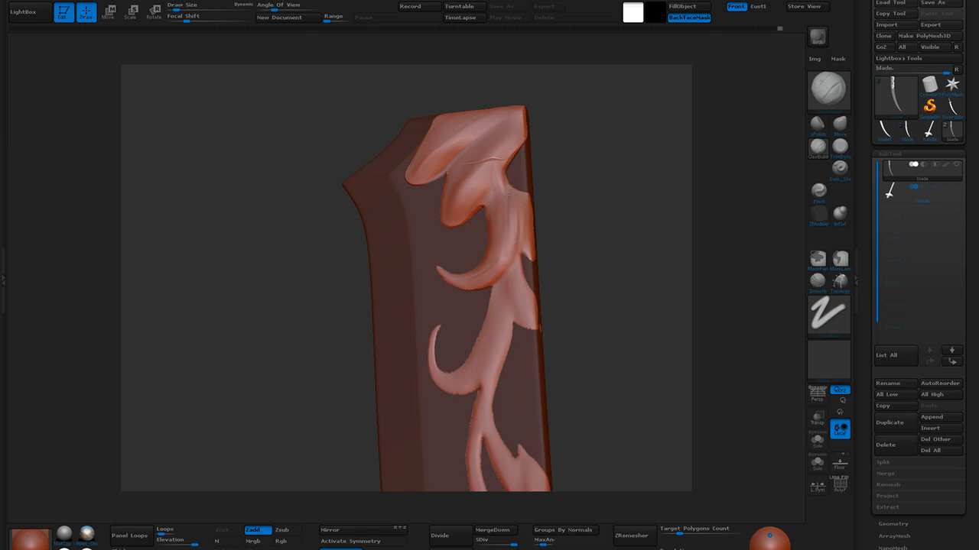
mouse_move(503, 240)
left_mouse_down()
mouse_move(501, 261)
mouse_move(510, 240)
mouse_move(475, 275)
left_mouse_up()
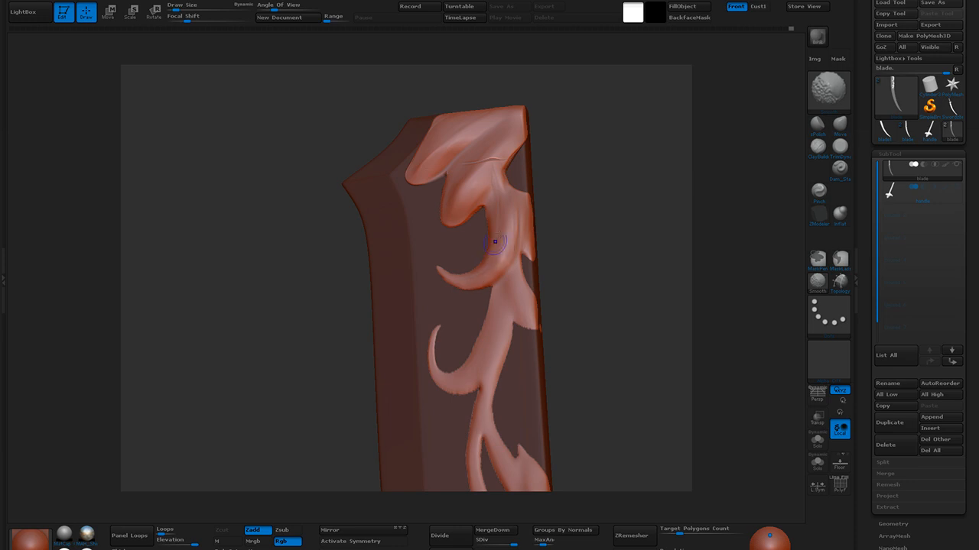
Tighten the ridge of the first hooked tendril with the Pinch brush and smooth its root below the leaves
left_click(818, 190)
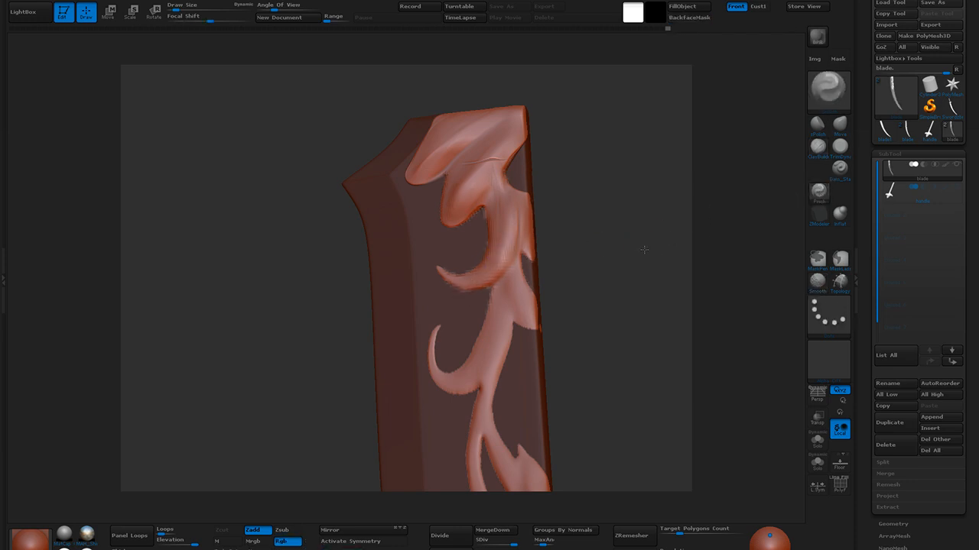
left_click_drag(642, 249, 662, 246)
key("bracketleft")
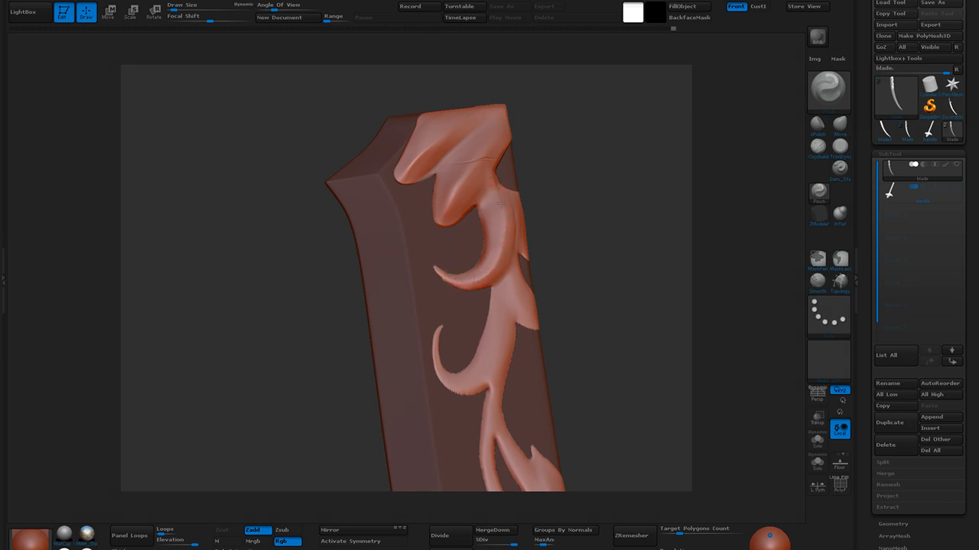
left_click_drag(505, 228, 502, 215)
left_click_drag(486, 168, 495, 171, "shift")
Smooth the surface of the first hooked tendril where it meets the stem near the blade's edge
mouse_move(582, 237)
left_mouse_down()
mouse_move(575, 264)
mouse_move(579, 174)
left_mouse_up()
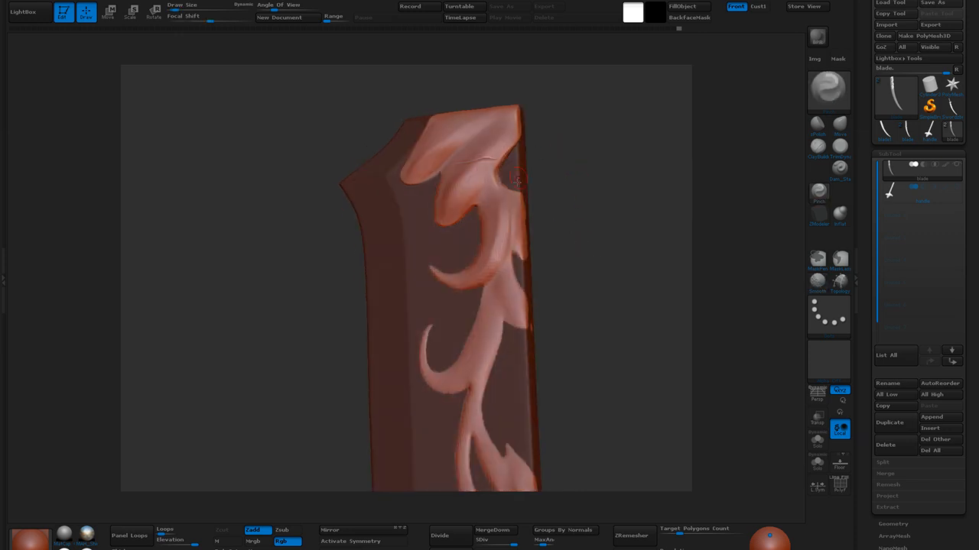
left_click_drag(506, 213, 510, 234, "shift")
key("shift")
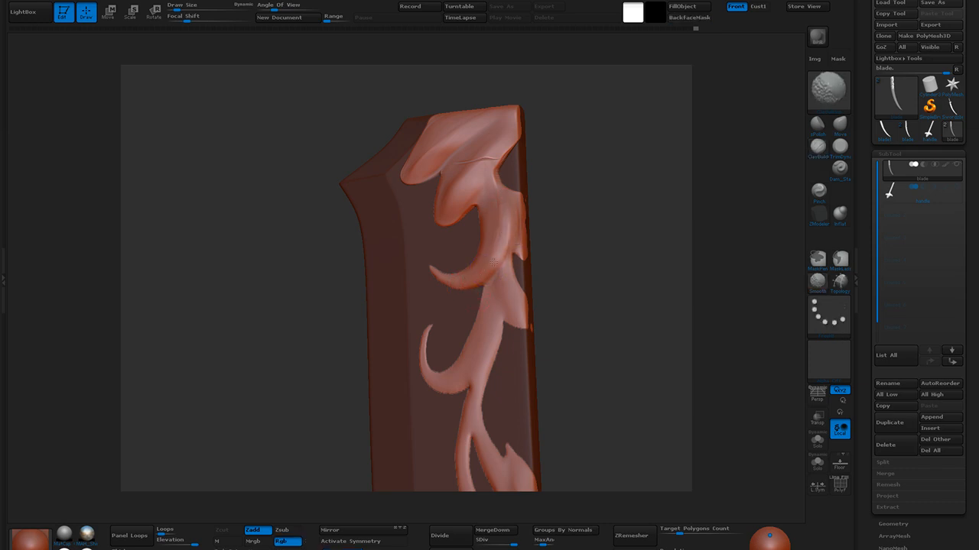
mouse_move(497, 273)
left_mouse_down("shift")
mouse_move(511, 236)
mouse_move(506, 244)
left_mouse_up("shift")
mouse_move(566, 237)
left_mouse_down()
mouse_move(573, 251)
mouse_move(618, 258)
mouse_move(589, 238)
left_mouse_up()
Pinch the outline of the first hooked tendril and the edges of the leaf above it
left_click(823, 197)
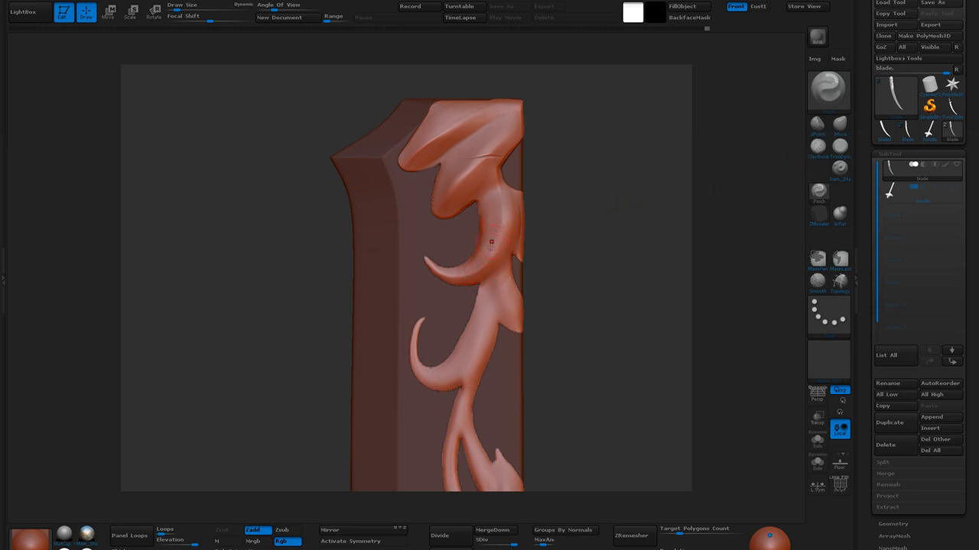
left_click_drag(495, 252, 499, 248)
left_click_drag(480, 285, 490, 277)
left_click_drag(503, 179, 509, 188)
left_click_drag(474, 198, 471, 203)
key("shift")
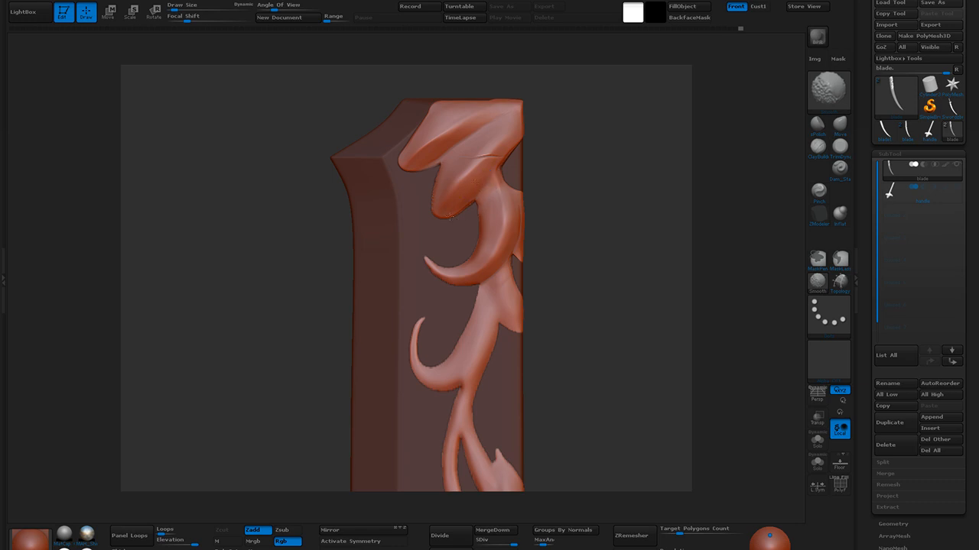
Polish the first hooked tendril with the sPolish brush and smooth it together with the leaf above
left_click_drag(488, 202, 475, 229)
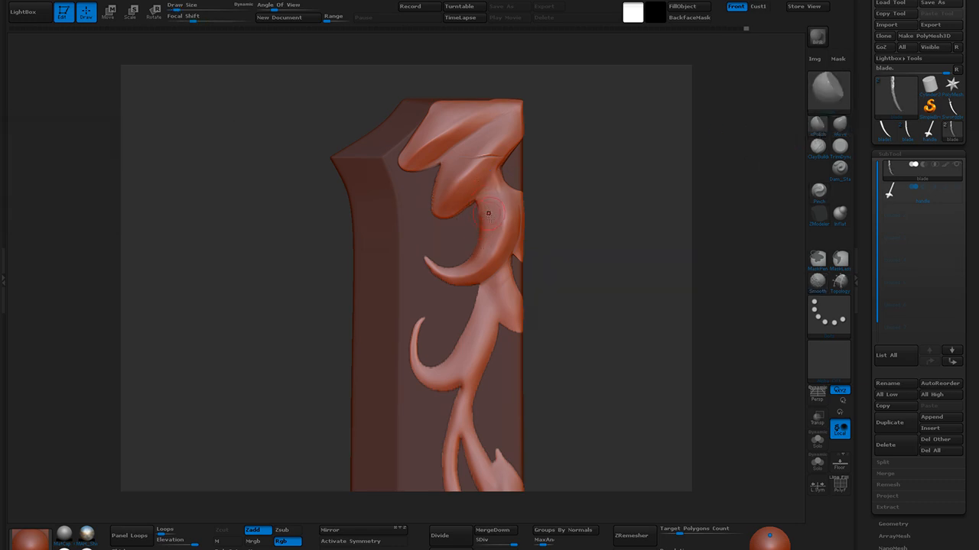
left_click_drag(437, 257, 443, 260)
mouse_move(517, 219)
left_mouse_down()
mouse_move(515, 203)
mouse_move(479, 229)
left_mouse_up()
mouse_move(469, 263)
left_mouse_down("shift")
mouse_move(487, 204)
mouse_move(442, 202)
left_mouse_up("shift")
left_click_drag(441, 167, 450, 211, "shift")
mouse_move(572, 160)
left_mouse_down()
mouse_move(578, 221)
mouse_move(594, 250)
mouse_move(553, 312)
mouse_move(645, 294)
mouse_move(599, 273)
mouse_move(633, 271)
left_mouse_up()
Adjust the shape of the blade's ornamented upper end using an enlarged Move brush
left_click(818, 188)
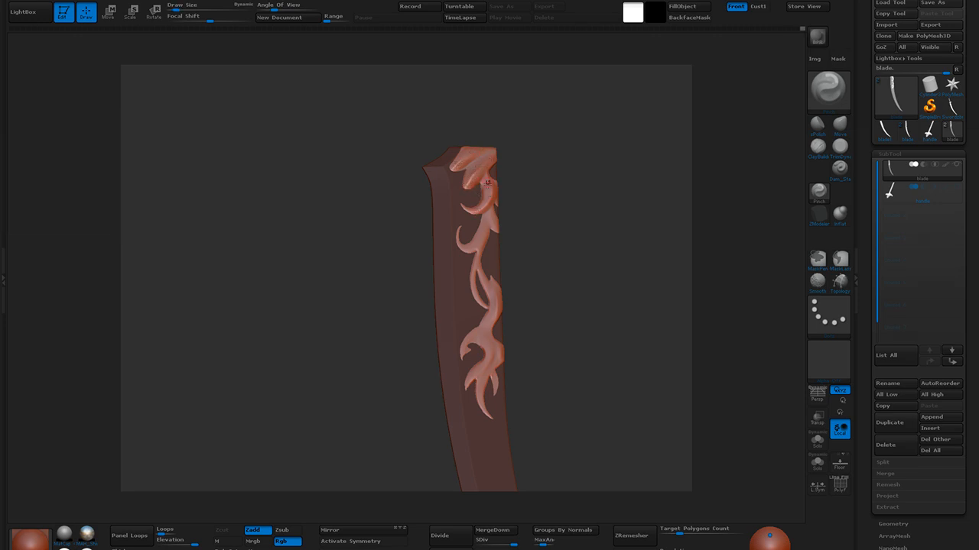
mouse_move(511, 203)
left_mouse_down()
mouse_move(542, 232)
mouse_move(525, 248)
mouse_move(530, 224)
mouse_move(561, 283)
mouse_move(581, 260)
left_mouse_up()
left_click(836, 131)
key("bracketright")
key("bracketright")
key("bracketright")
key("bracketright")
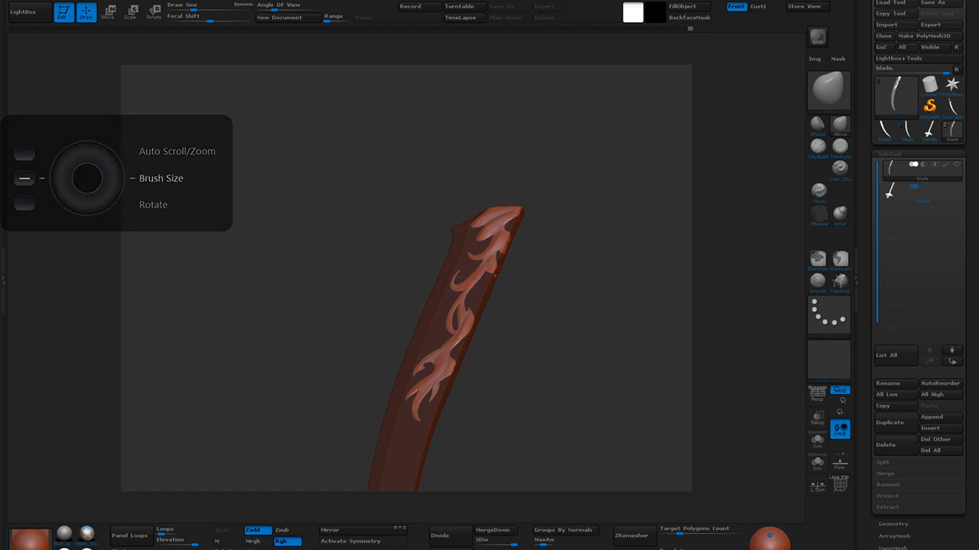
mouse_move(533, 228)
left_mouse_down()
mouse_move(545, 262)
mouse_move(531, 267)
mouse_move(525, 240)
mouse_move(555, 282)
mouse_move(584, 286)
mouse_move(535, 231)
left_mouse_up()
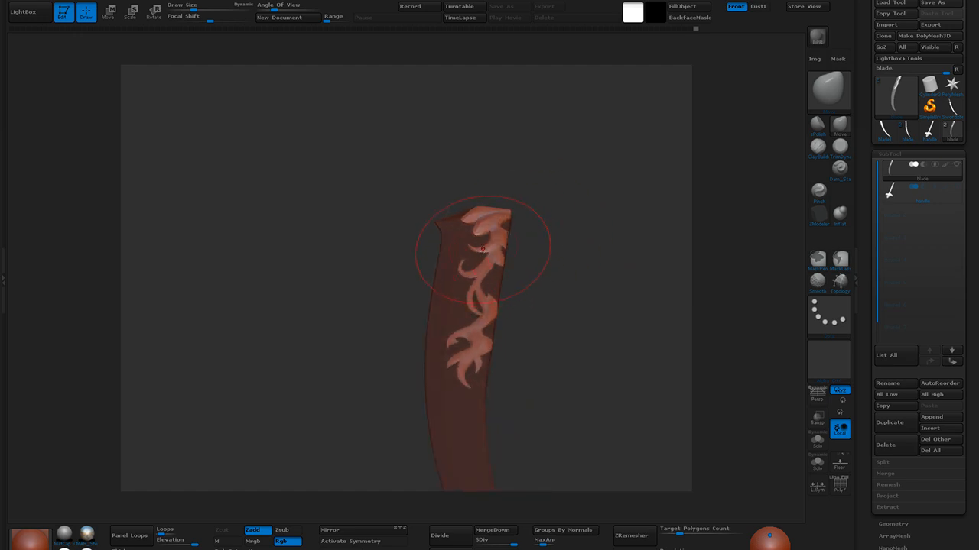
key("shift")
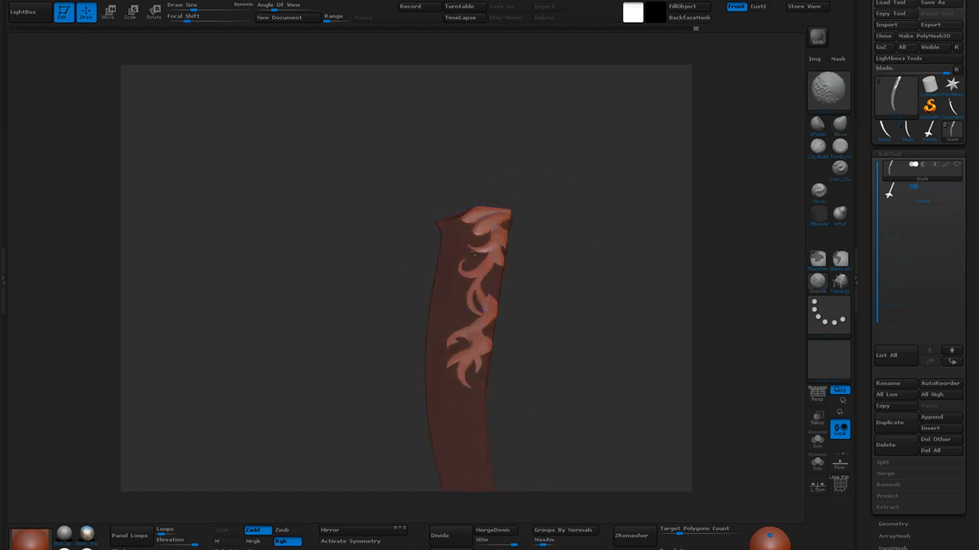
Reduce the Move brush size and smooth the contours of the top leaves
mouse_move(542, 246)
left_mouse_down()
mouse_move(558, 321)
mouse_move(564, 261)
mouse_move(551, 264)
mouse_move(566, 303)
left_mouse_up()
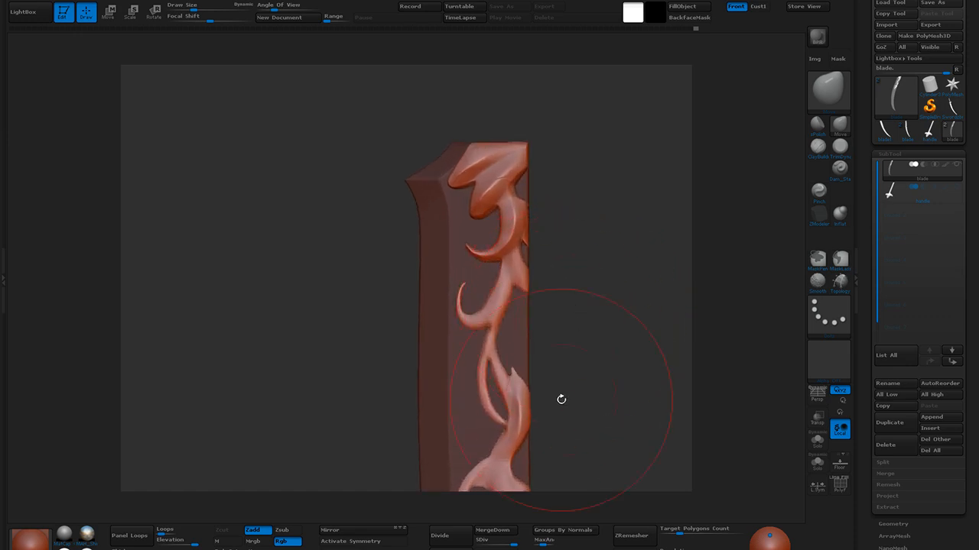
key("[")
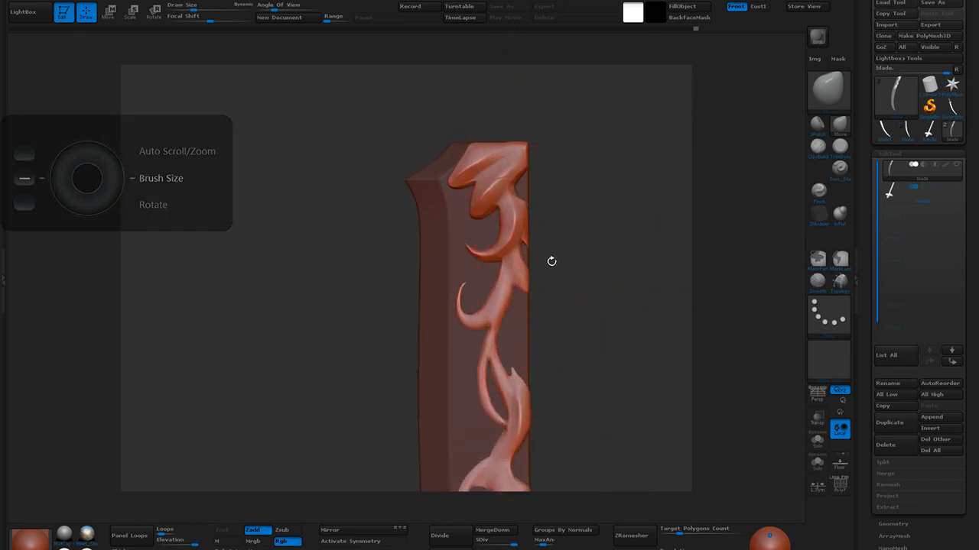
key("[")
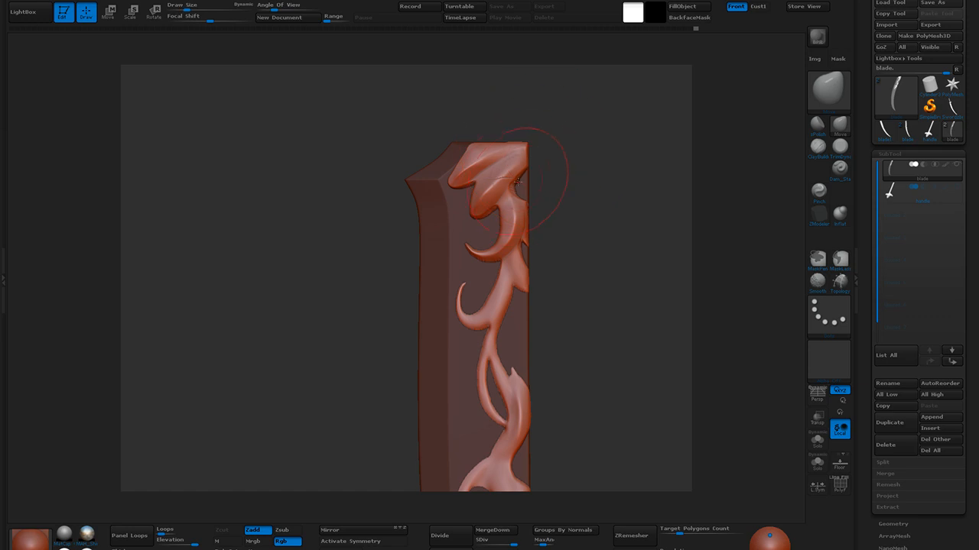
mouse_move(515, 190)
left_mouse_down("shift")
mouse_move(490, 214)
mouse_move(503, 209)
mouse_move(492, 211)
mouse_move(475, 184)
left_mouse_up("shift")
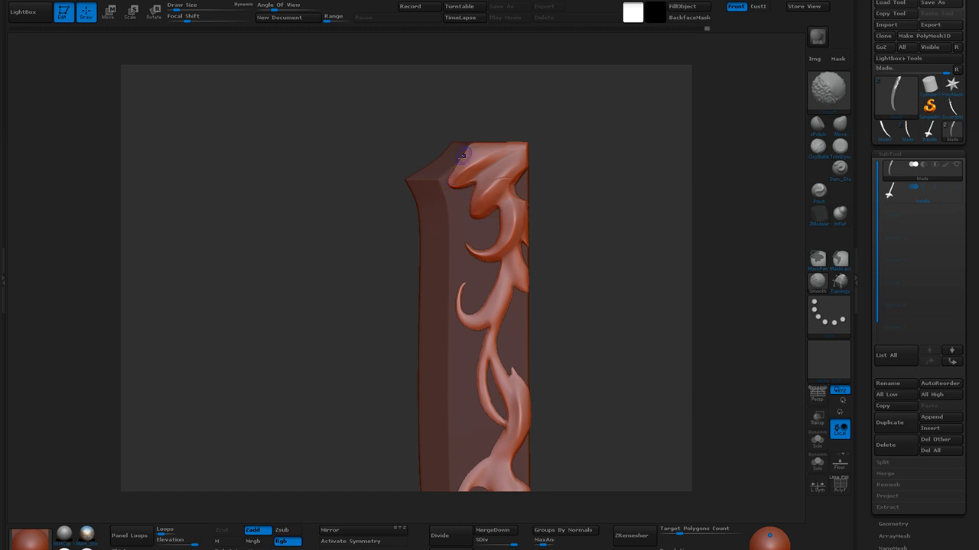
left_click_drag(594, 237, 635, 212)
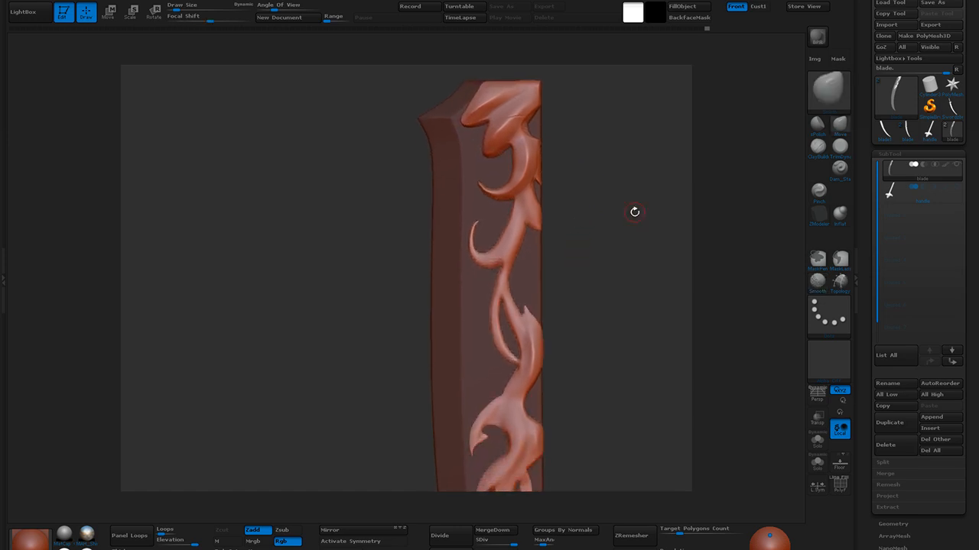
Build up the small pointed leaf at the blade's edge below the first hooked tendril with ClayBuildup and smooth it
left_click(821, 149)
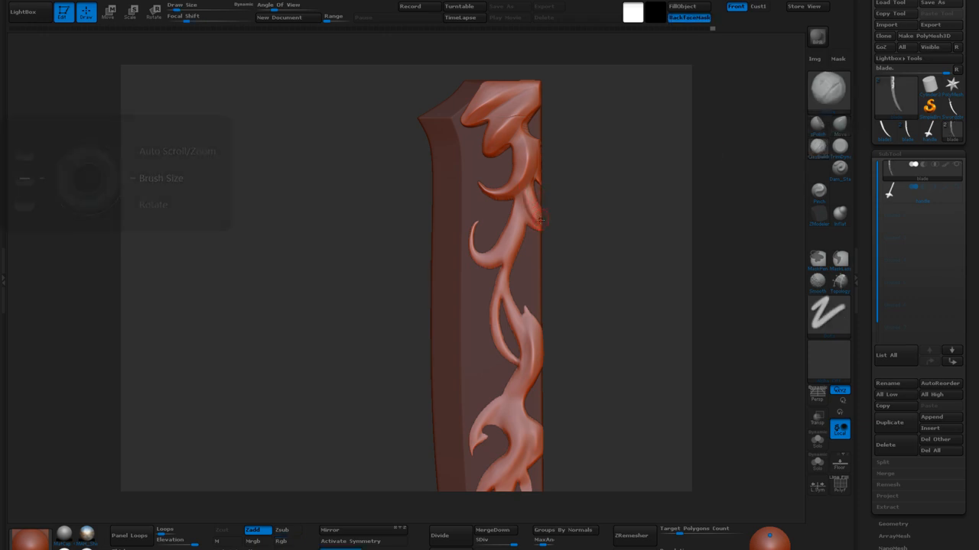
mouse_move(541, 231)
left_mouse_down()
mouse_move(526, 195)
mouse_move(540, 233)
left_mouse_up()
left_click_drag(522, 189, 541, 227)
left_click_drag(527, 193, 537, 214, "shift")
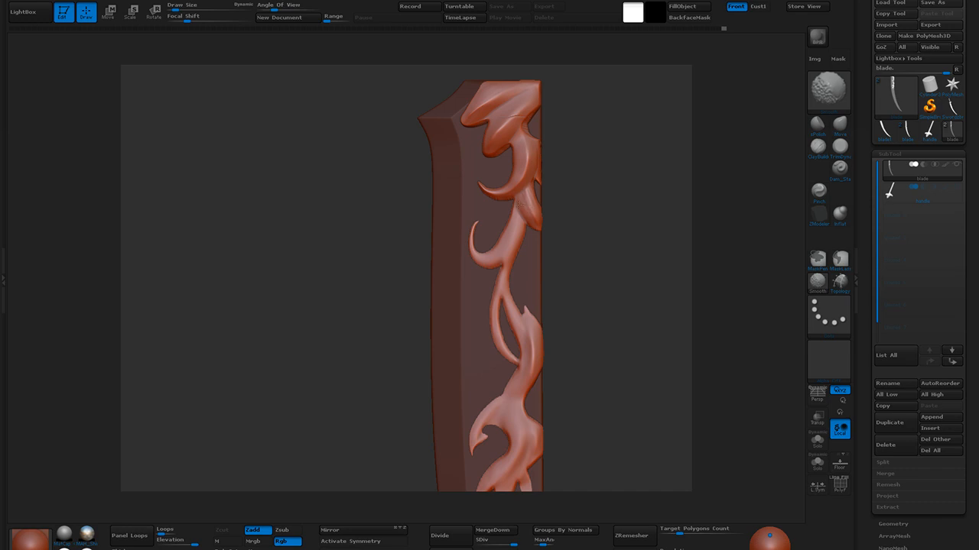
left_click_drag(531, 224, 525, 214, "shift")
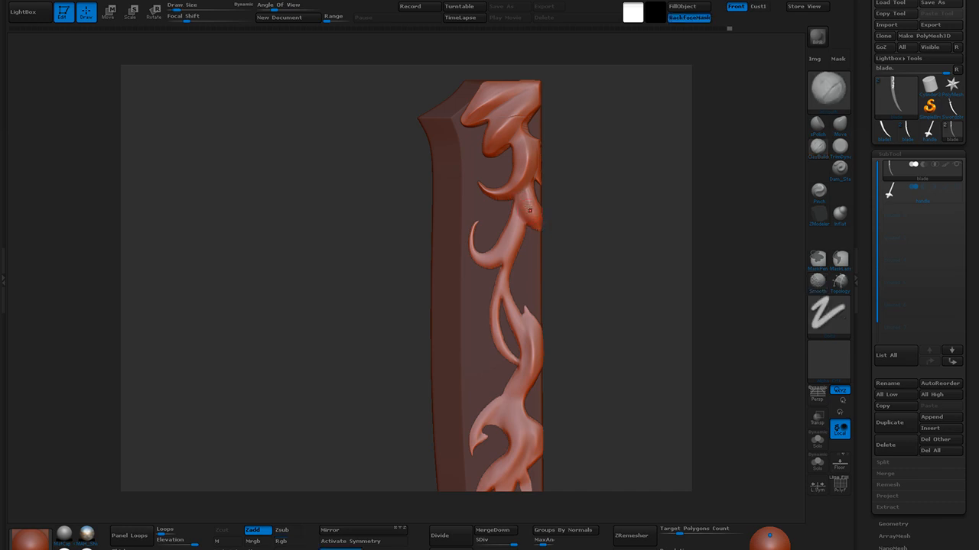
left_click_drag(531, 227, 531, 220)
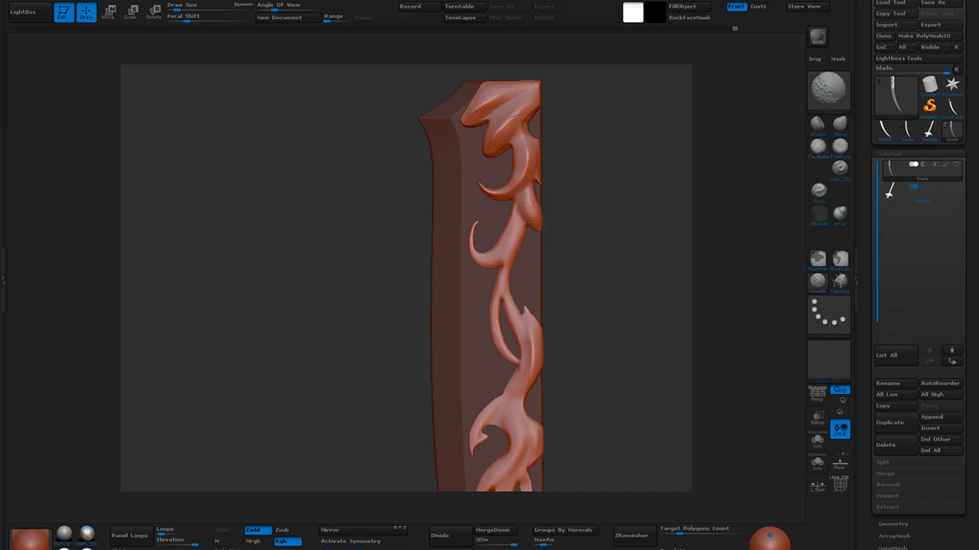
Polish the small pointed leaf at the blade's edge into clean planes with the sPolish brush
left_click(819, 192)
left_click(820, 129)
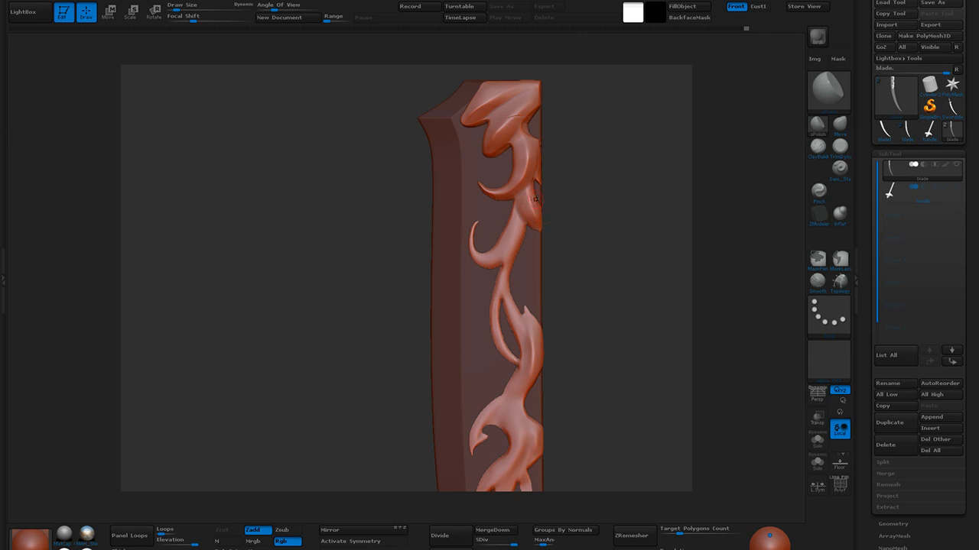
left_click_drag(584, 223, 570, 229)
left_click_drag(542, 199, 536, 187)
left_click_drag(585, 214, 574, 232)
left_click_drag(534, 209, 537, 198)
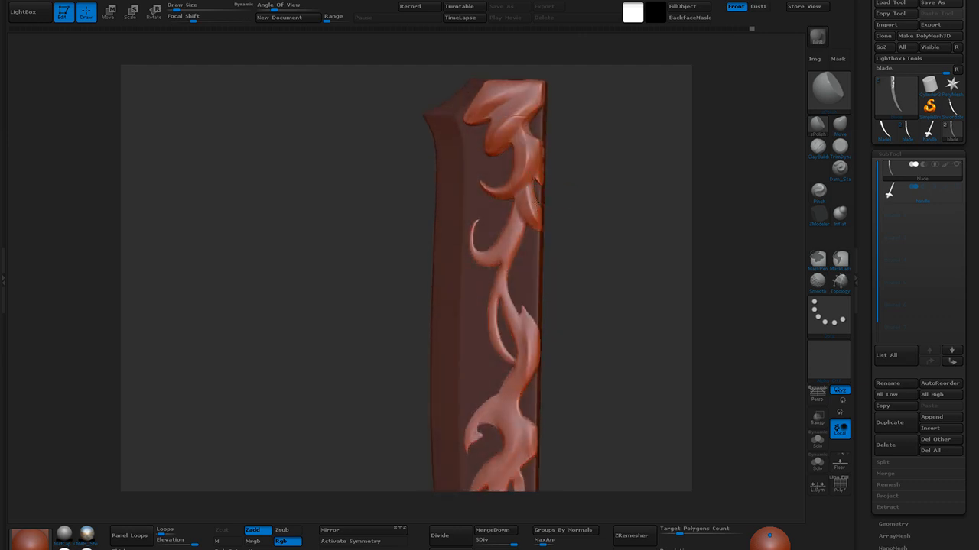
left_click_drag(575, 260, 589, 301)
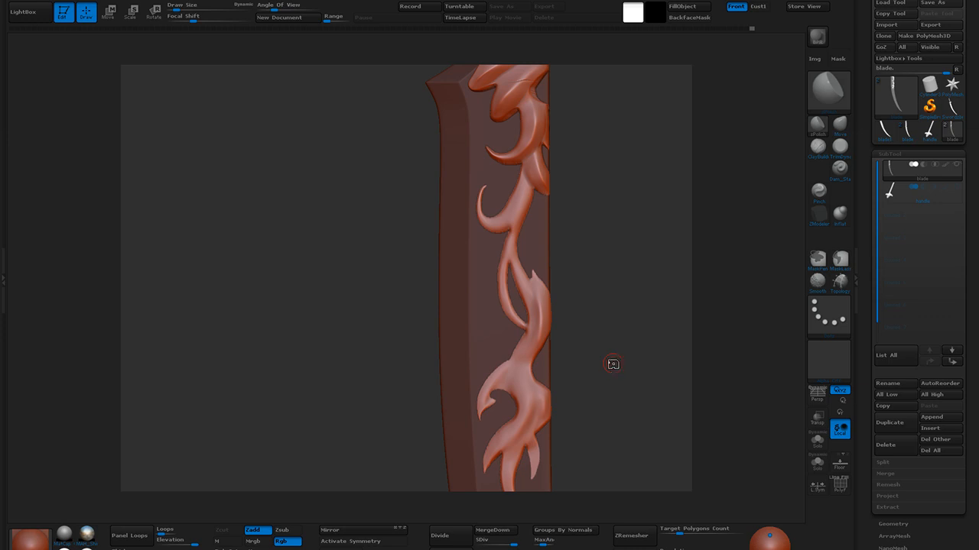
Build up the second hooked tendril with ClayBuildup and smooth its curved stem
left_click(818, 145)
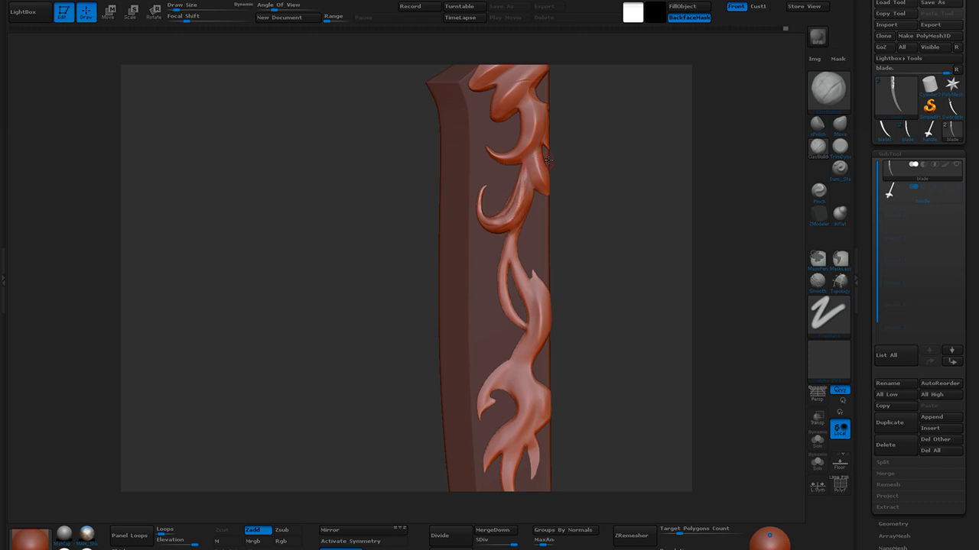
mouse_move(527, 168)
left_mouse_down("shift")
mouse_move(518, 223)
mouse_move(497, 229)
left_mouse_up("shift")
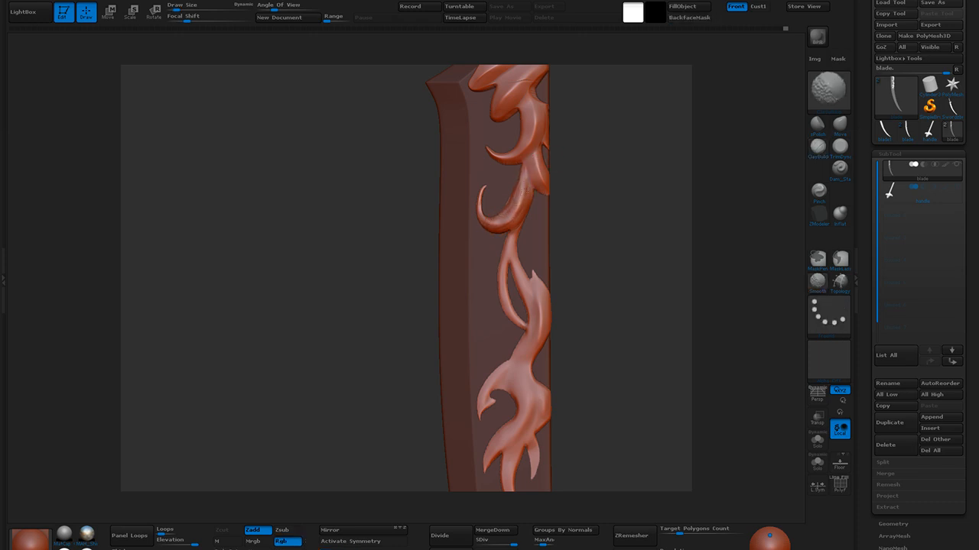
key("shift")
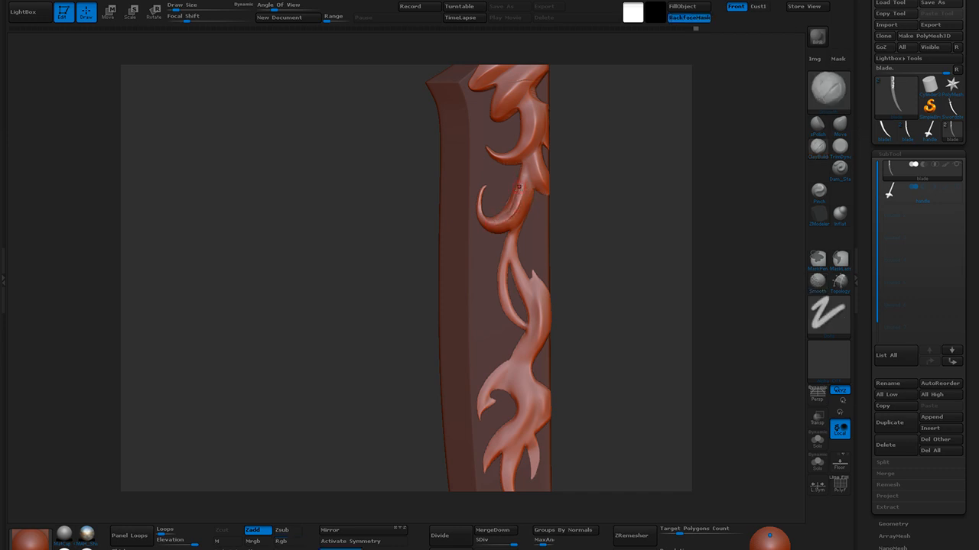
key("shift")
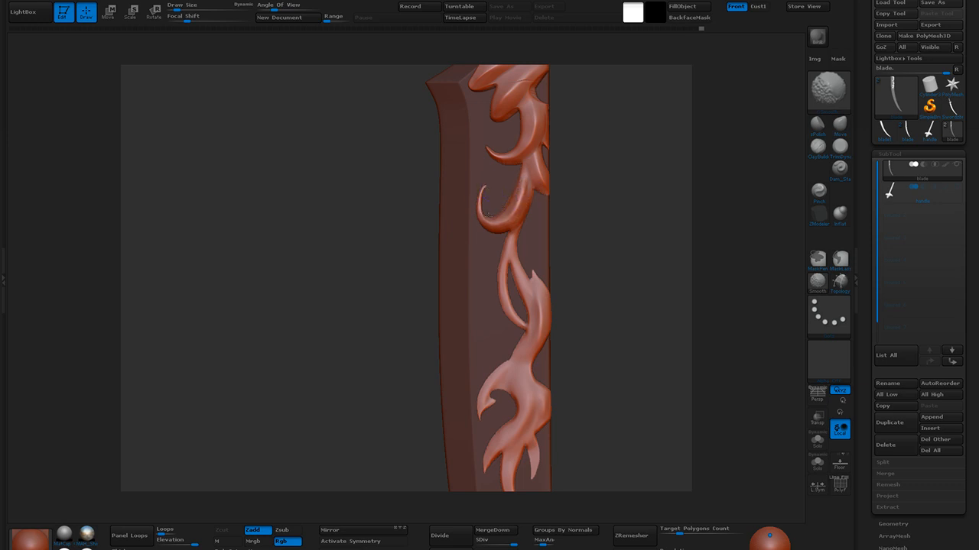
Polish the second hooked tendril into cleaner planes with the sPolish brush
mouse_move(656, 249)
left_mouse_down("alt")
mouse_move(664, 269)
mouse_move(653, 253)
mouse_move(667, 255)
mouse_move(610, 240)
left_mouse_up("alt")
left_click(818, 125)
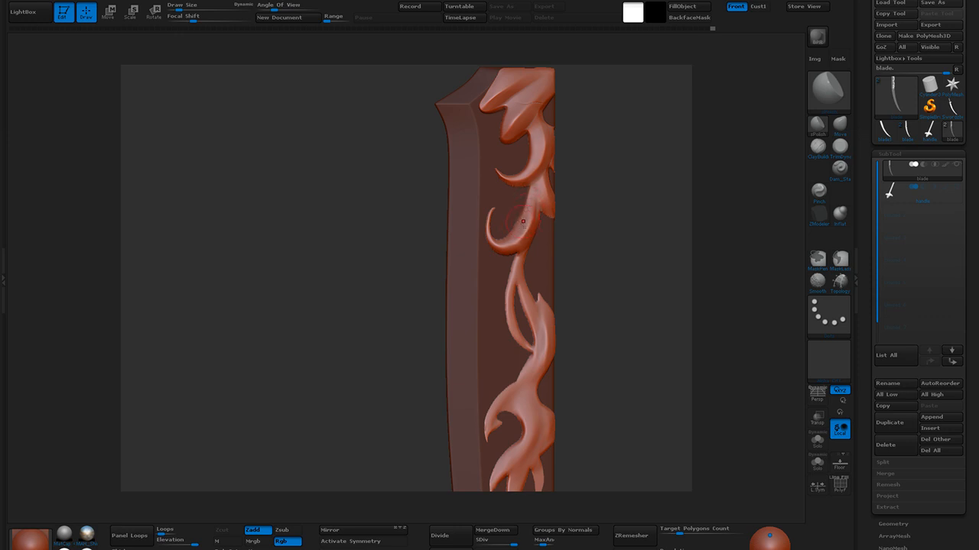
left_click_drag(623, 252, 581, 246)
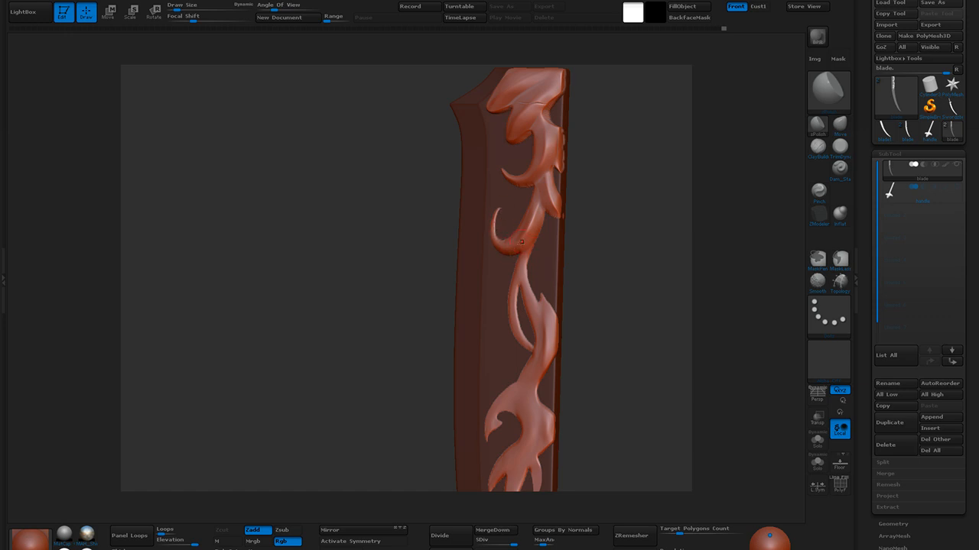
left_click_drag(578, 223, 581, 243)
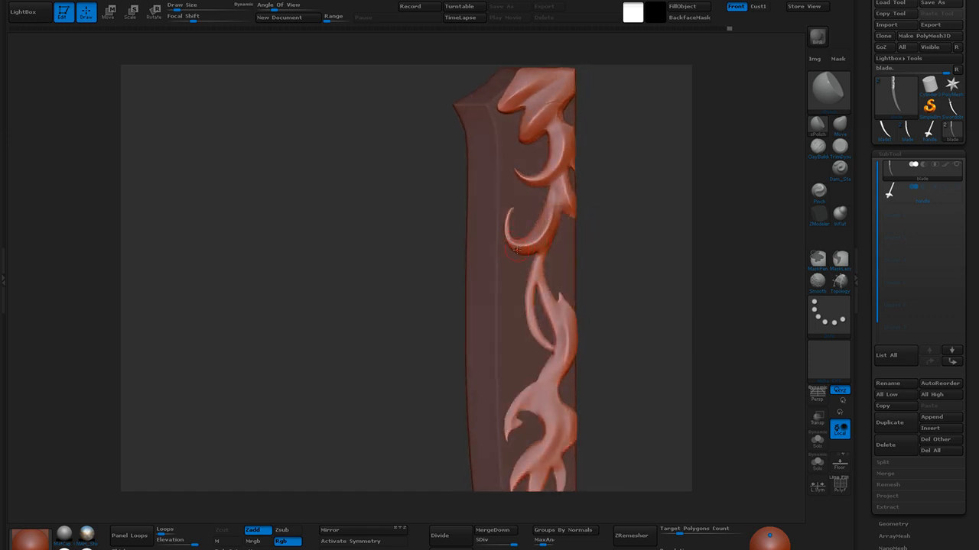
mouse_move(617, 239)
left_mouse_down()
mouse_move(585, 231)
mouse_move(598, 256)
mouse_move(622, 262)
left_mouse_up()
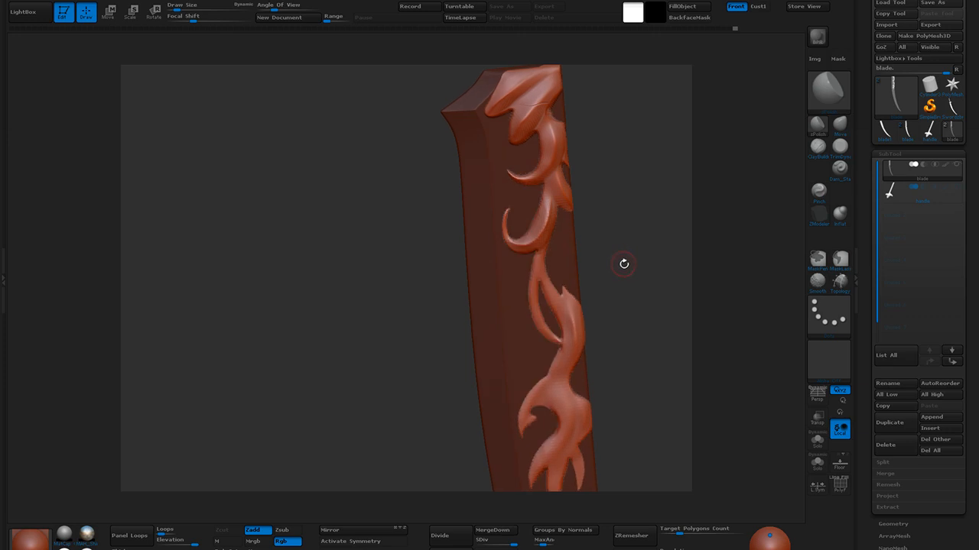
Sharpen the edges of the second hooked tendril with the Pinch brush and smooth its upper stem
left_click(840, 167)
key("shift")
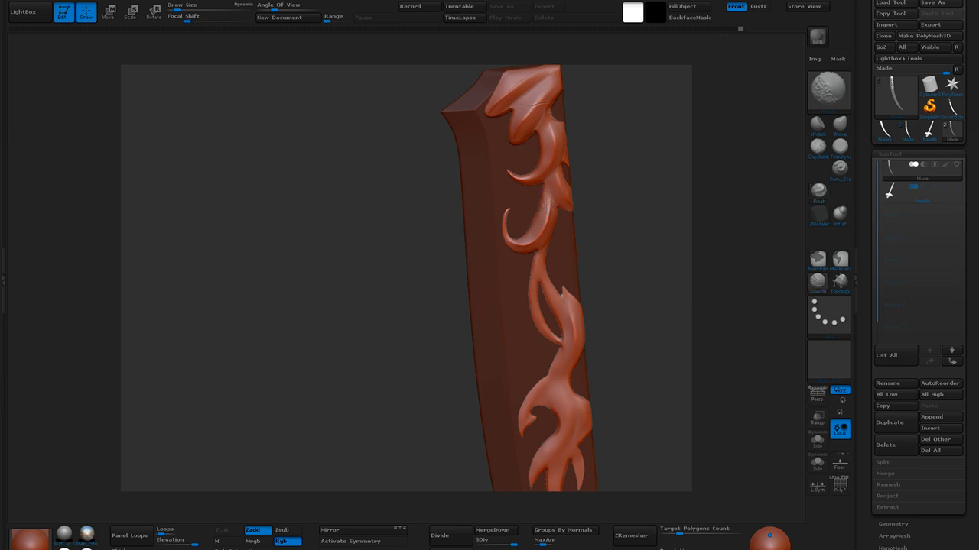
left_click_drag(545, 207, 544, 218, "shift")
left_click_drag(598, 273, 590, 215, "alt")
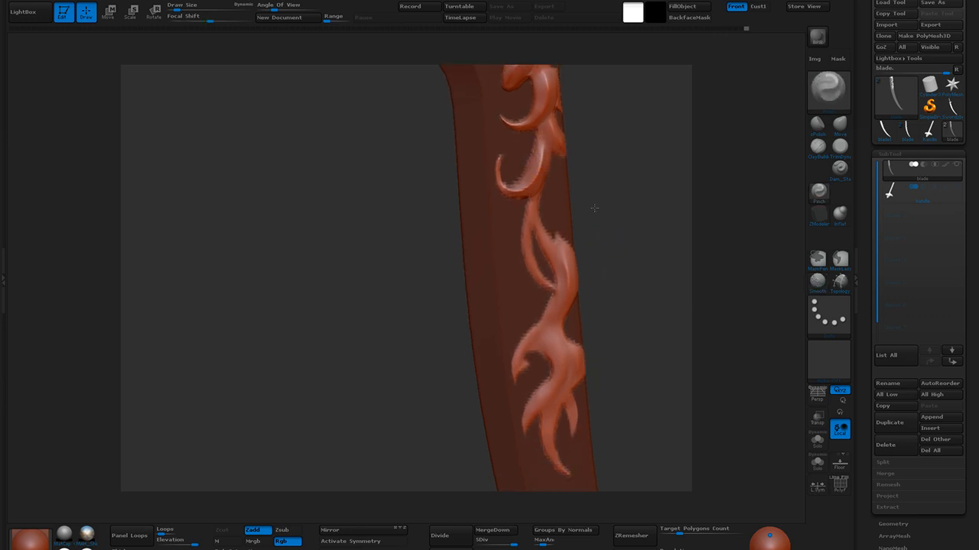
Build up the thin outer strand of the loop below the second hooked tendril with ClayBuildup and smooth it
left_click_drag(655, 293, 578, 326)
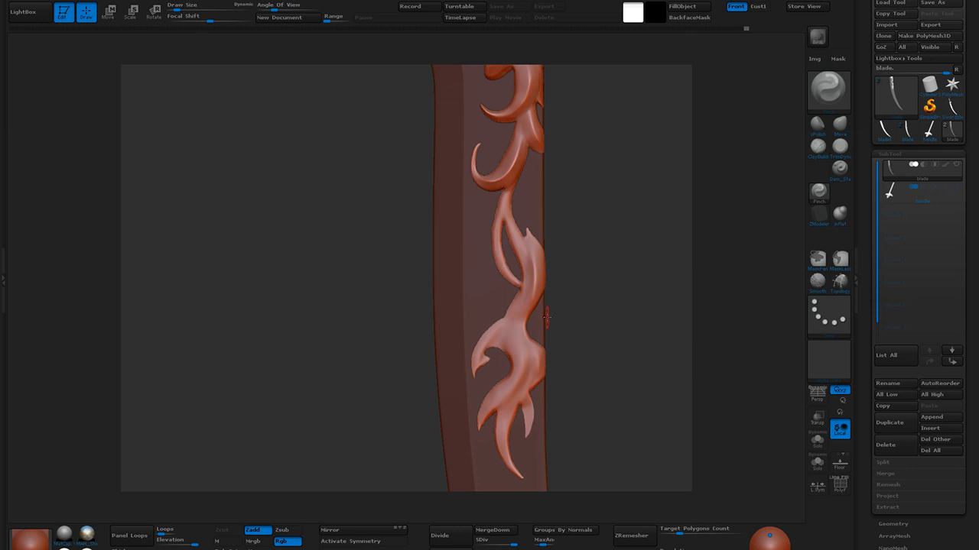
left_click(818, 146)
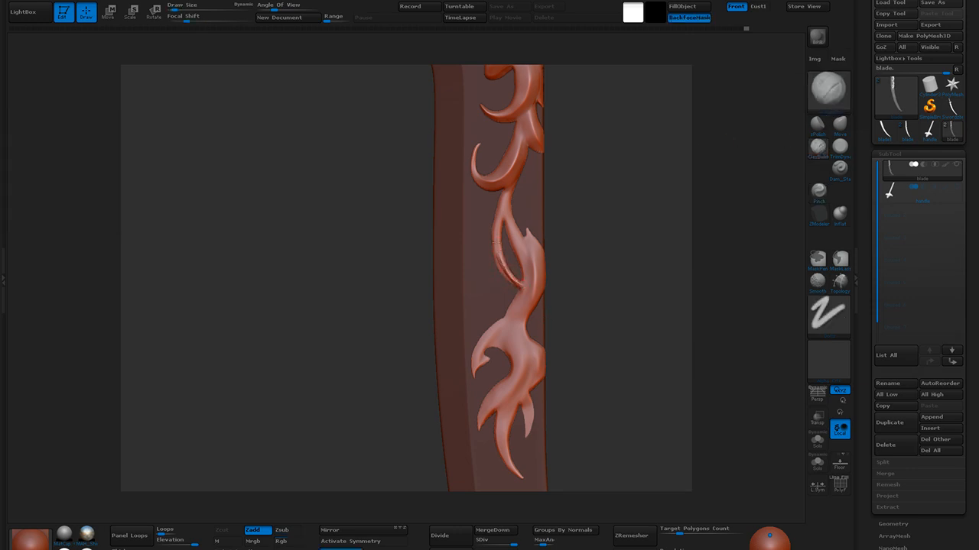
mouse_move(499, 258)
left_mouse_down()
mouse_move(504, 197)
mouse_move(505, 286)
mouse_move(498, 224)
mouse_move(495, 255)
mouse_move(505, 197)
mouse_move(500, 261)
left_mouse_up()
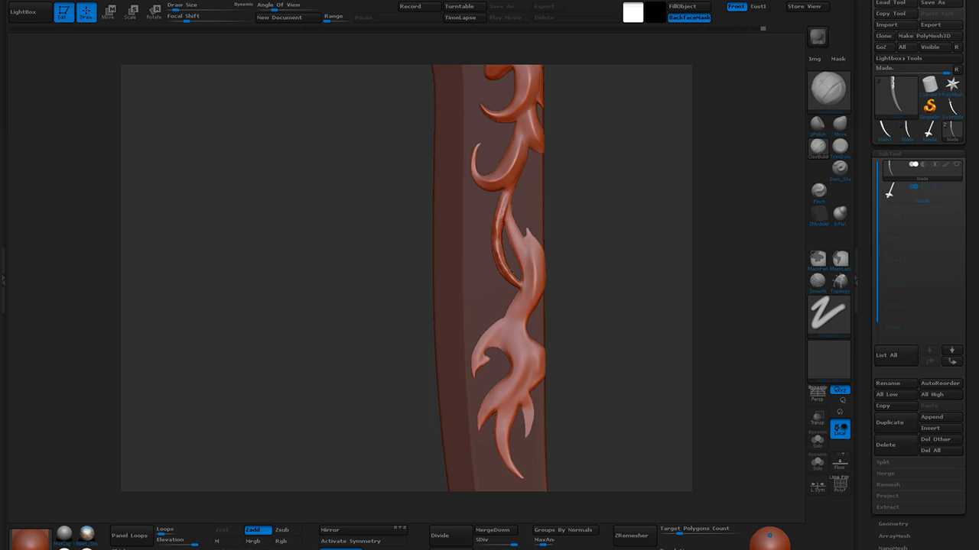
key("1")
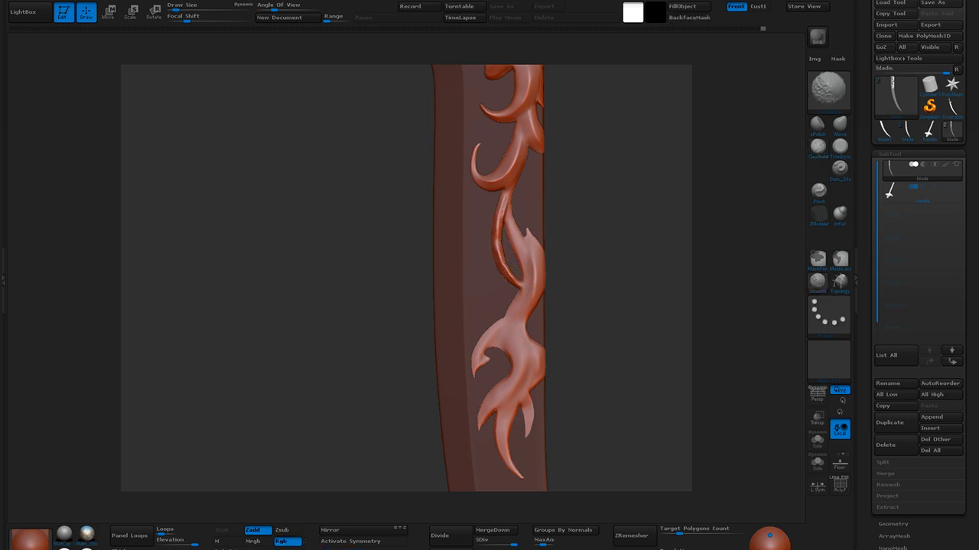
key("1")
Build up the loop's inner strand and the stem leading down to the lowest leaf cluster, smoothing both
mouse_move(510, 215)
left_mouse_down()
mouse_move(527, 258)
mouse_move(525, 292)
mouse_move(529, 260)
mouse_move(519, 298)
mouse_move(513, 239)
mouse_move(528, 266)
mouse_move(507, 192)
mouse_move(536, 276)
left_mouse_up()
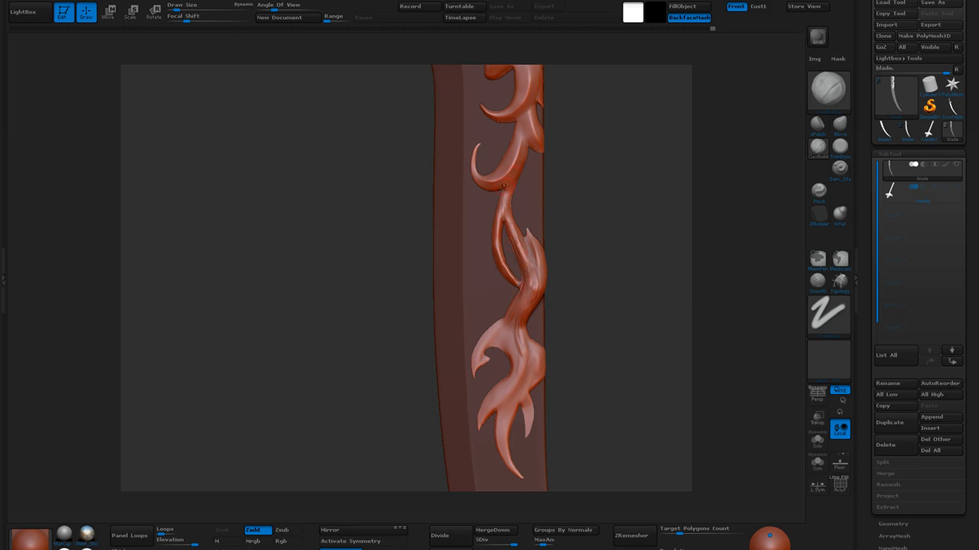
mouse_move(506, 206)
left_mouse_down("shift")
mouse_move(530, 282)
mouse_move(523, 302)
left_mouse_up("shift")
left_click_drag(522, 349, 506, 334, "shift")
Sharpen the ridges of both loop strands and the stem below them with a smaller Pinch brush
left_click(819, 192)
key("bracketleft")
key("bracketleft")
mouse_move(504, 196)
left_mouse_down()
mouse_move(500, 221)
mouse_move(511, 186)
left_mouse_up()
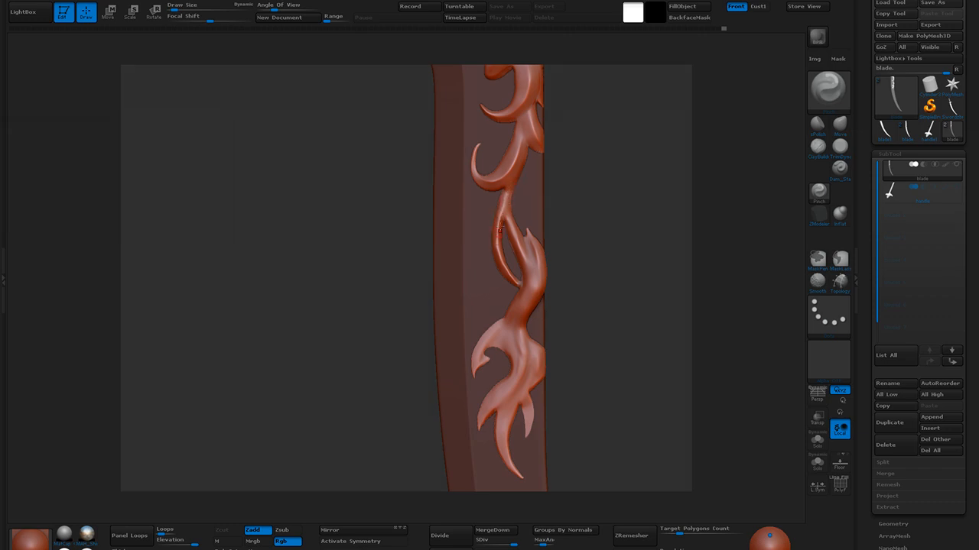
left_click_drag(497, 244, 515, 277)
left_click_drag(515, 247, 532, 292)
mouse_move(535, 258)
left_mouse_down()
mouse_move(531, 297)
mouse_move(571, 329)
mouse_move(582, 309)
mouse_move(604, 332)
left_mouse_up()
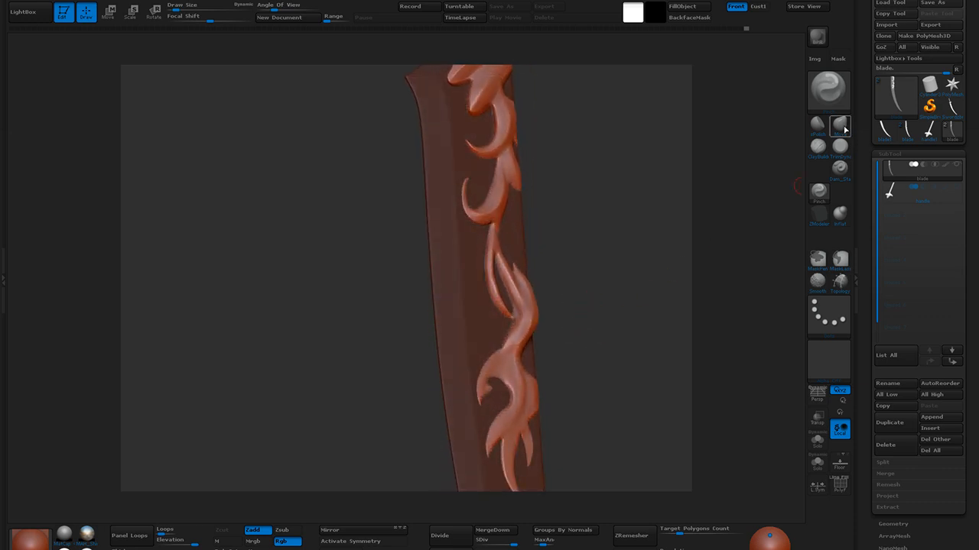
Polish the loop strands and the stem beneath them into clean planes with the sPolish brush
left_click(818, 126)
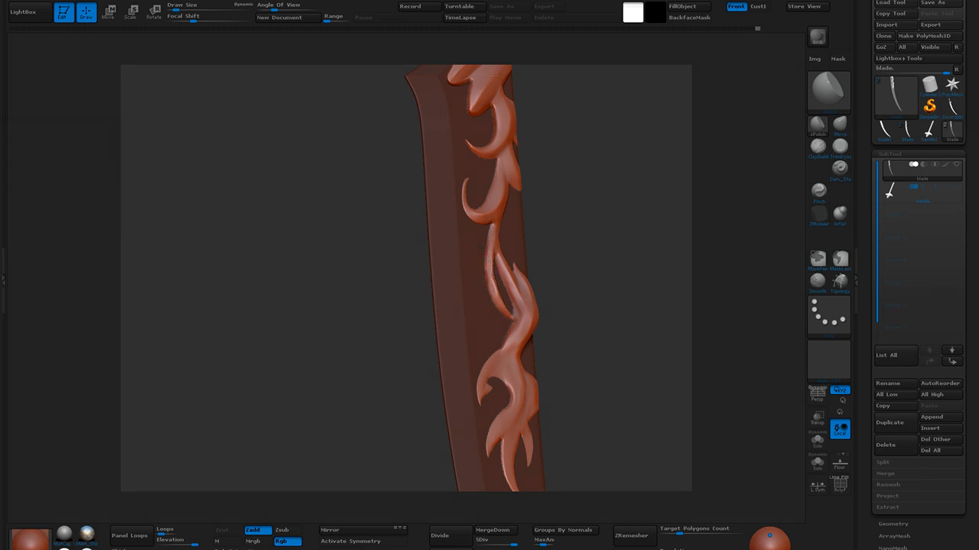
left_click_drag(540, 230, 517, 231)
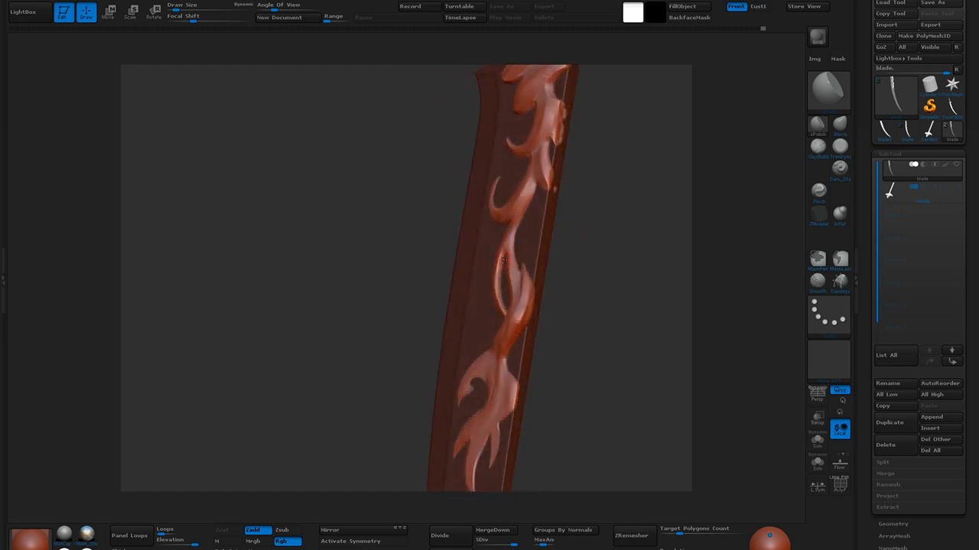
left_click_drag(565, 224, 633, 217)
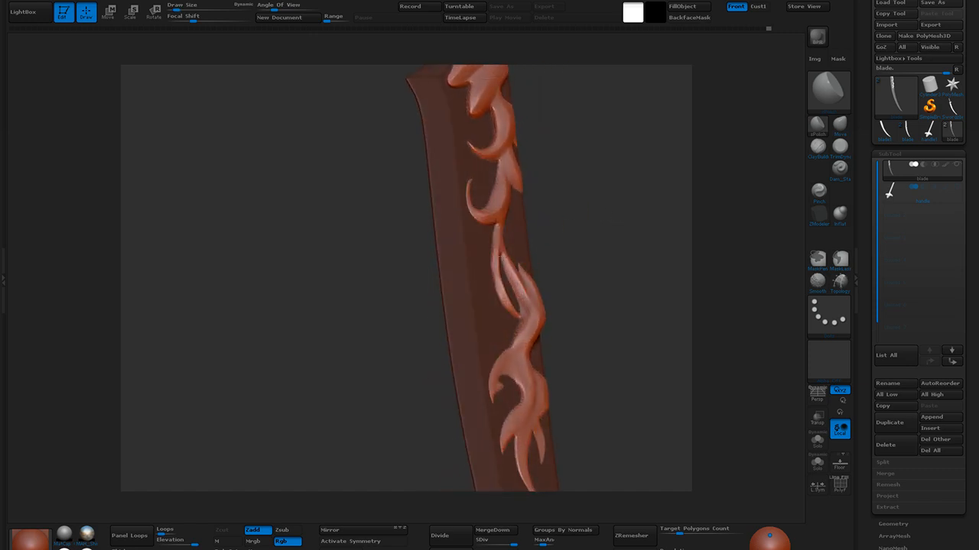
mouse_move(583, 233)
left_mouse_down()
mouse_move(570, 253)
mouse_move(577, 244)
left_mouse_up()
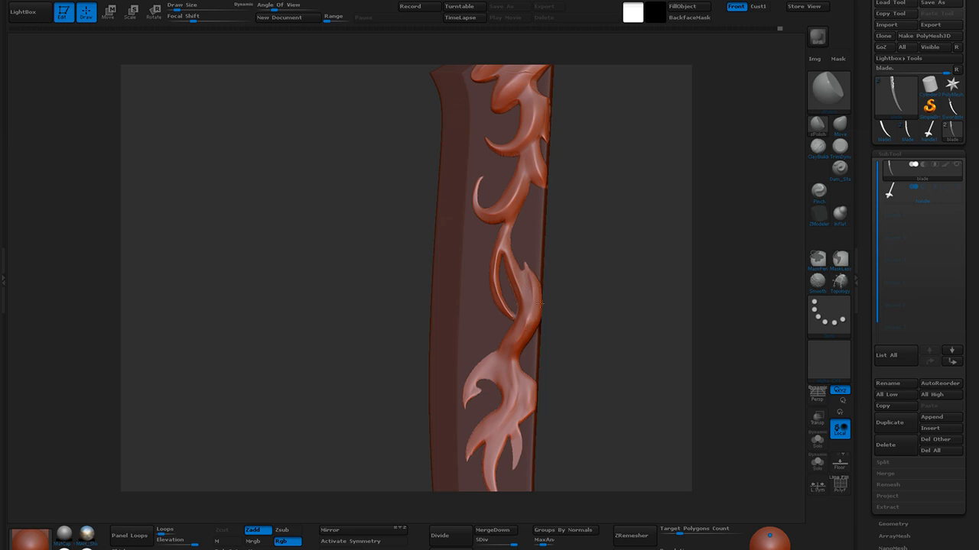
left_click_drag(563, 306, 541, 272, "alt")
left_click_drag(558, 312, 563, 259)
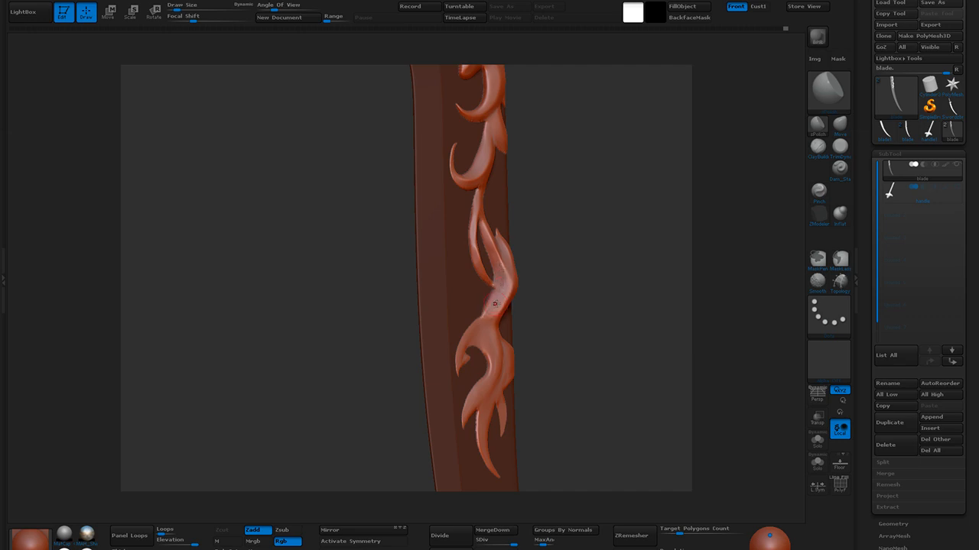
left_click_drag(565, 293, 592, 309)
Build up the hooked upper leaf of the lowest cluster and its joint with the stem using a smaller ClayBuildup brush
left_click(817, 147)
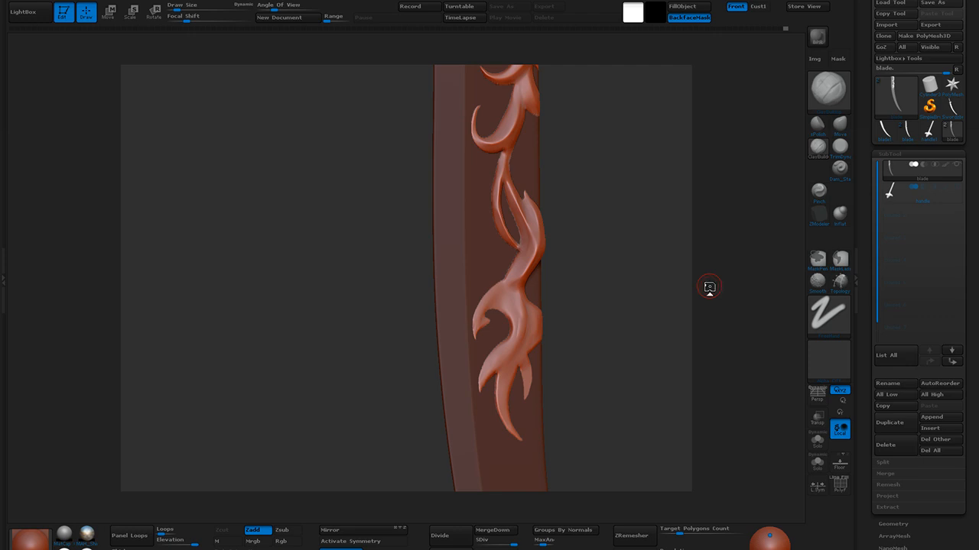
left_click_drag(528, 262, 520, 275)
key("bracketleft")
mouse_move(477, 317)
left_mouse_down()
mouse_move(475, 338)
mouse_move(478, 330)
left_mouse_up()
mouse_move(476, 323)
left_mouse_down()
mouse_move(524, 257)
mouse_move(506, 286)
left_mouse_up()
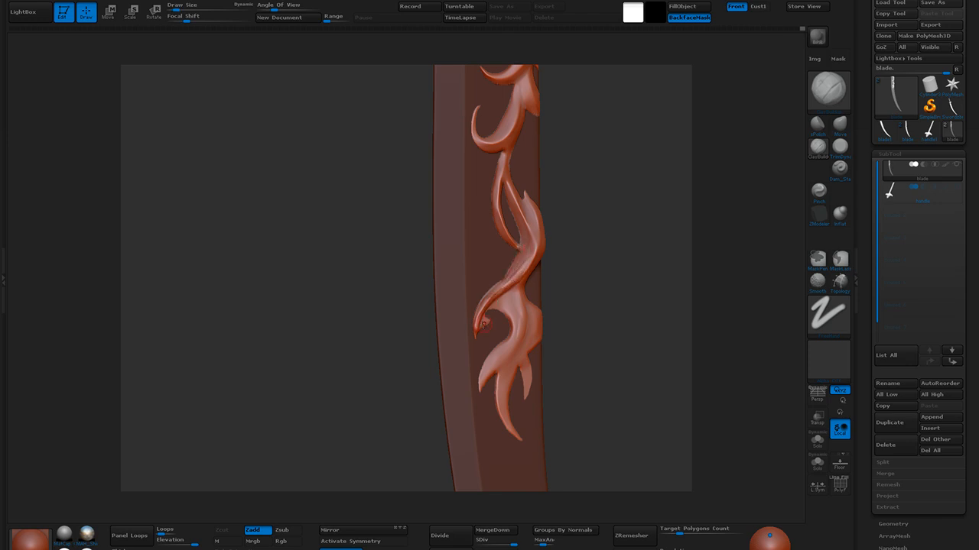
mouse_move(480, 329)
left_mouse_down()
mouse_move(507, 307)
mouse_move(505, 295)
mouse_move(514, 314)
left_mouse_up()
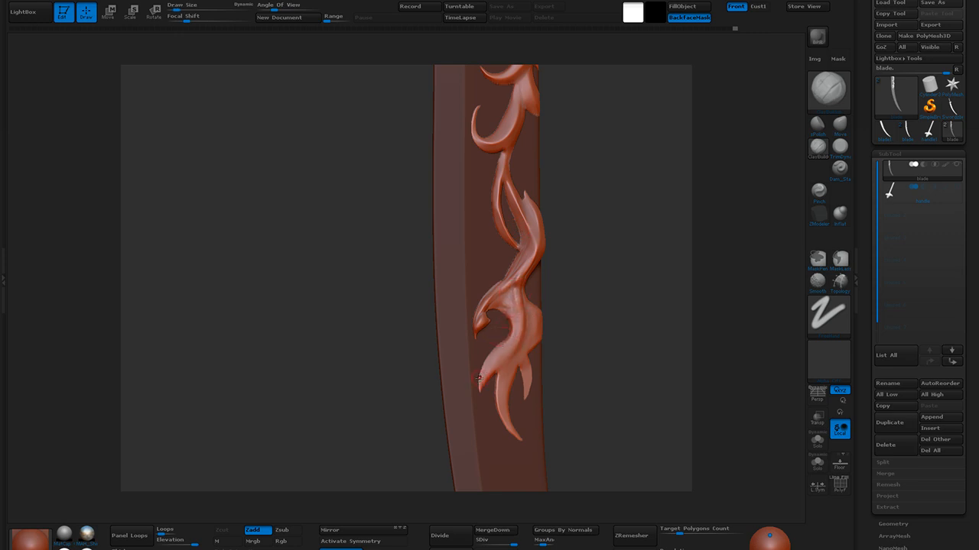
Build up the lower pointed leaves and the central body of the lowest cluster with ClayBuildup
left_click_drag(481, 387, 506, 348)
mouse_move(483, 381)
left_mouse_down()
mouse_move(514, 338)
mouse_move(516, 313)
left_mouse_up()
mouse_move(579, 322)
left_mouse_down("alt")
mouse_move(578, 295)
mouse_move(560, 309)
left_mouse_up("alt")
left_click_drag(496, 328, 480, 344)
left_click_drag(514, 308, 491, 330)
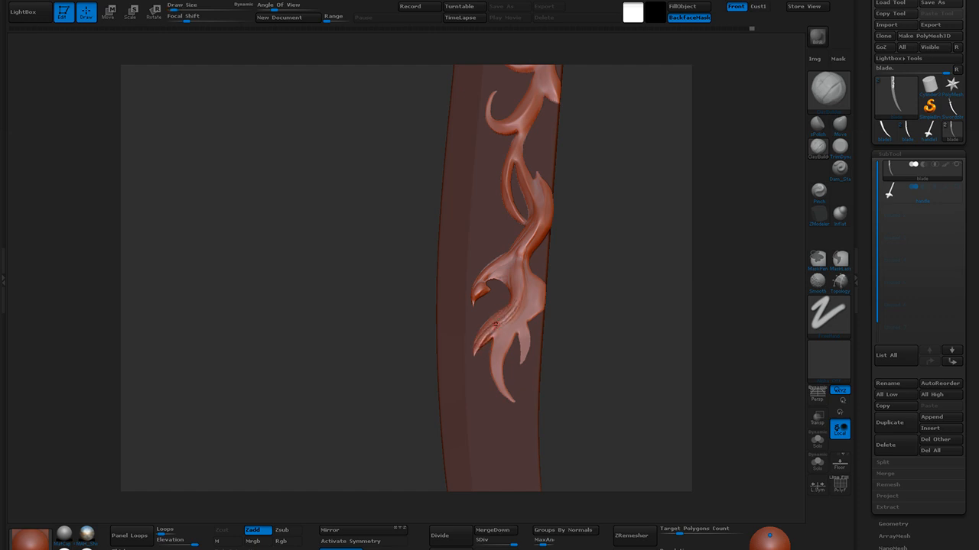
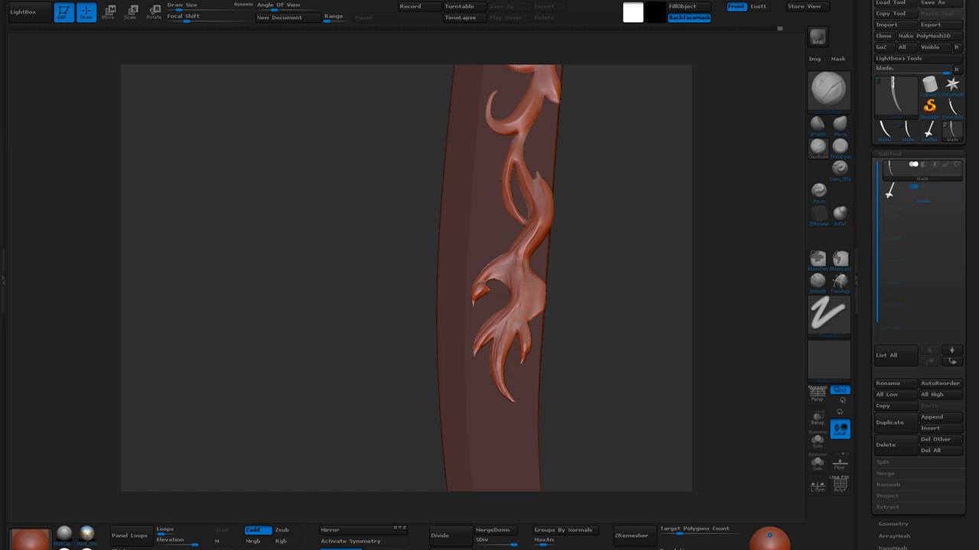
left_click_drag(522, 277, 540, 306)
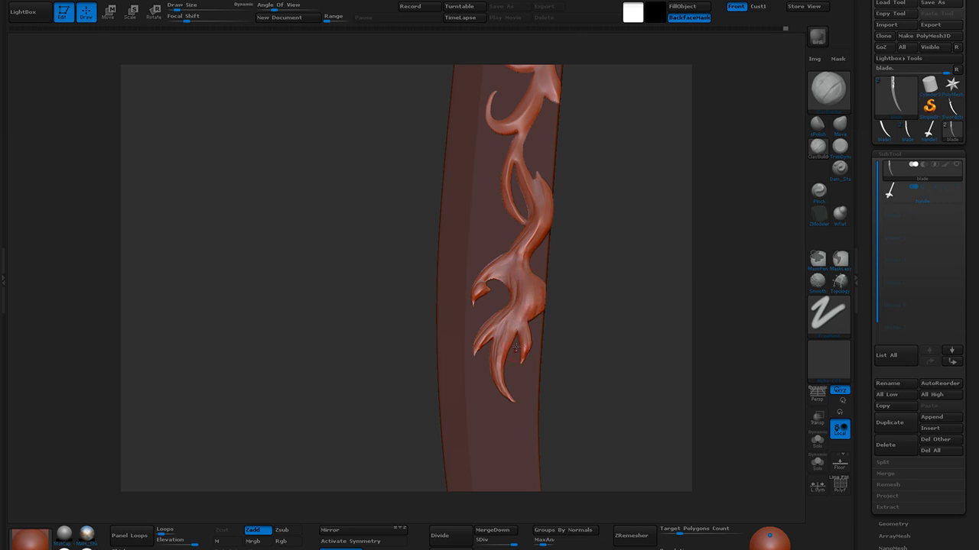
left_click_drag(500, 357, 519, 320)
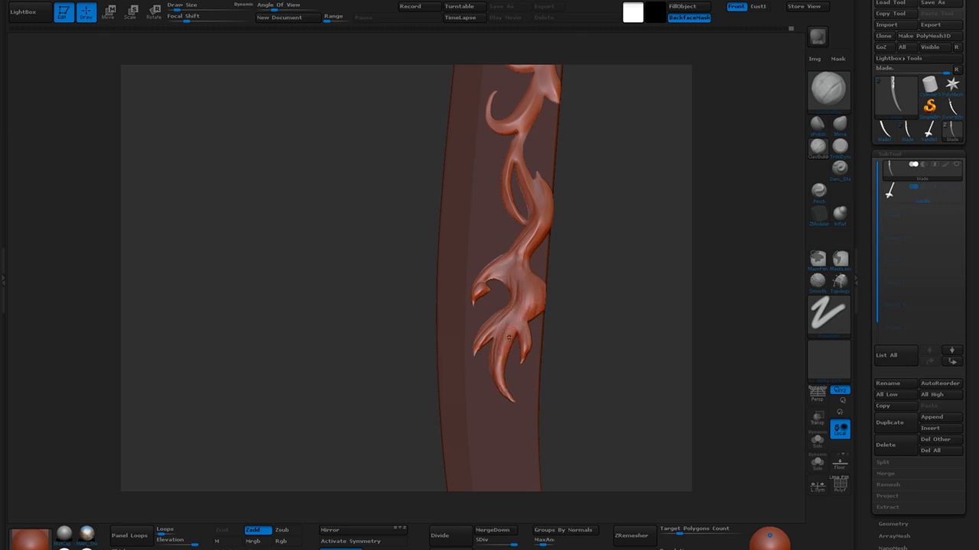
mouse_move(478, 346)
left_mouse_down()
mouse_move(518, 281)
mouse_move(489, 333)
mouse_move(501, 383)
left_mouse_up()
Enlarge the brush and smooth the clay strokes on the lowest leaf cluster
key("bracketright")
key("bracketright")
key("bracketright")
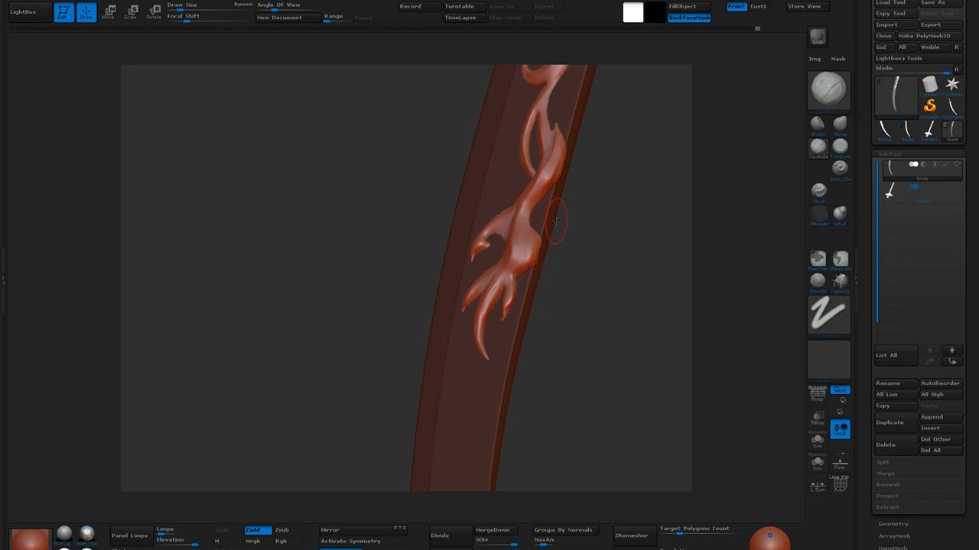
mouse_move(555, 273)
left_mouse_down()
mouse_move(559, 298)
mouse_move(581, 304)
mouse_move(571, 294)
left_mouse_up()
Add volume to the lowest cluster's hooked leaf with a smaller ClayBuildup brush and smooth the cluster's leaves
key("[")
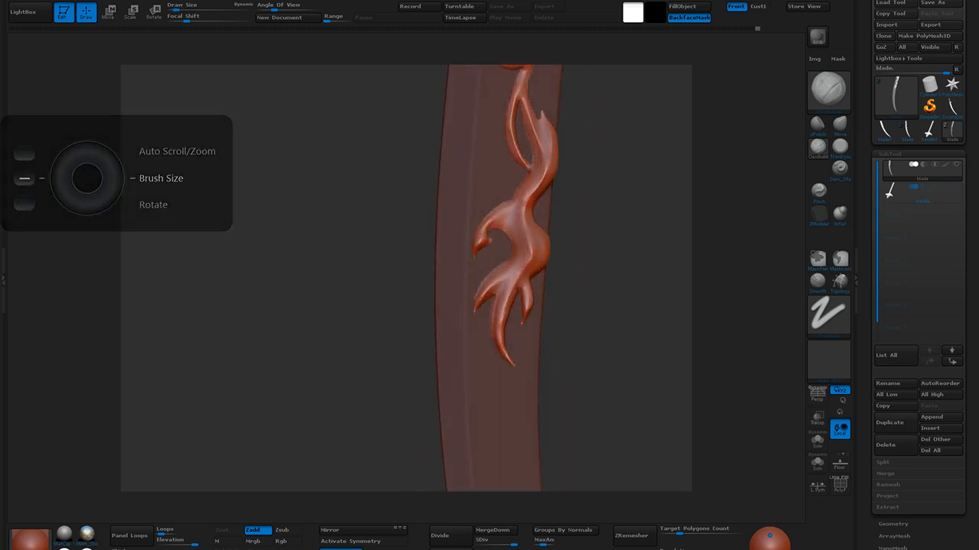
left_click_drag(483, 231, 503, 218)
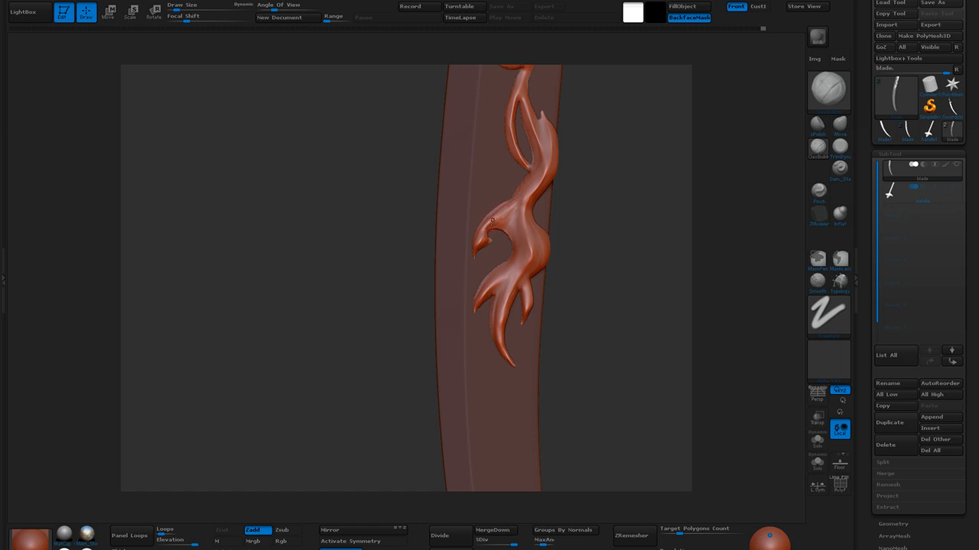
mouse_move(553, 214)
right_mouse_down()
mouse_move(572, 234)
mouse_move(535, 229)
right_mouse_up()
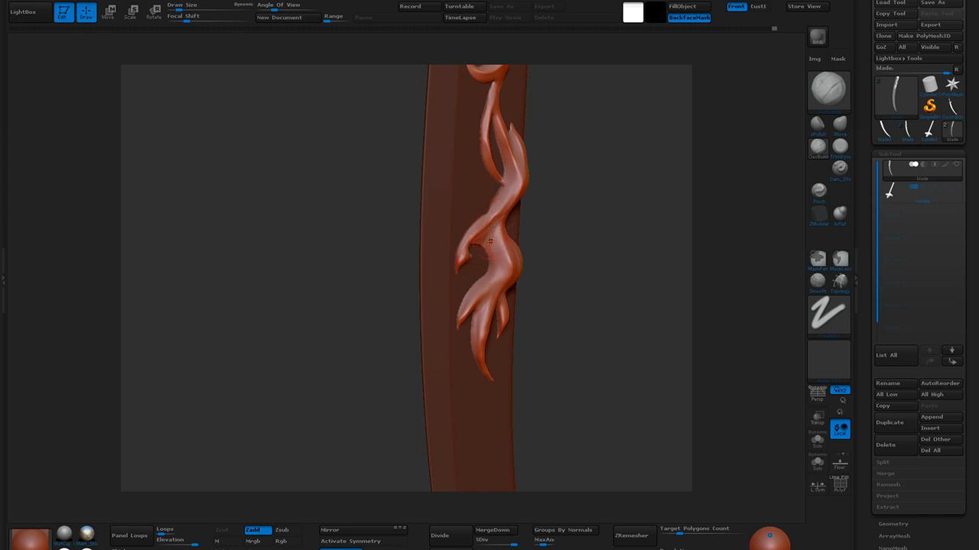
key("b")
key("c")
key("l")
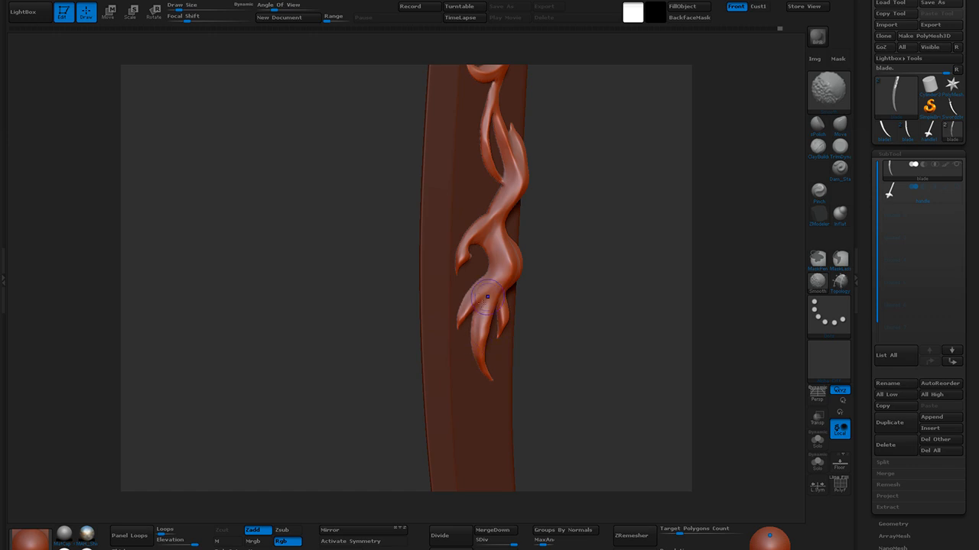
left_click_drag(530, 280, 502, 341)
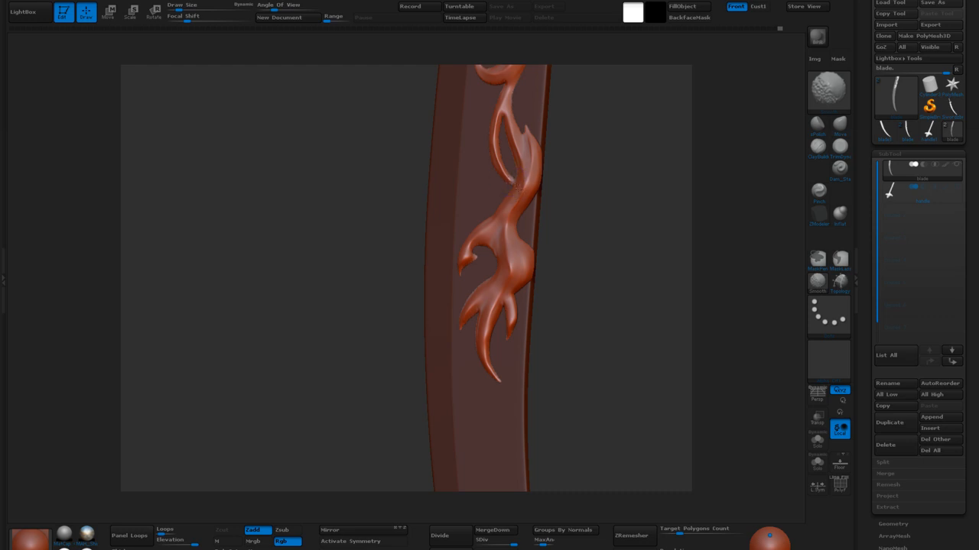
Sharpen the ridges of the lowest leaf cluster and its stem with the Pinch brush, smoothing the central body
key("b")
key("c")
key("b")
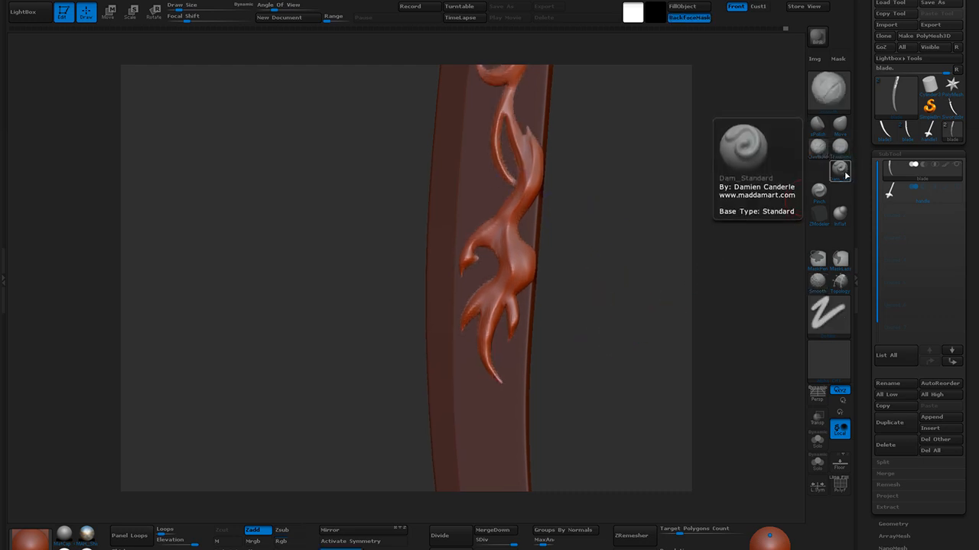
left_click(819, 190)
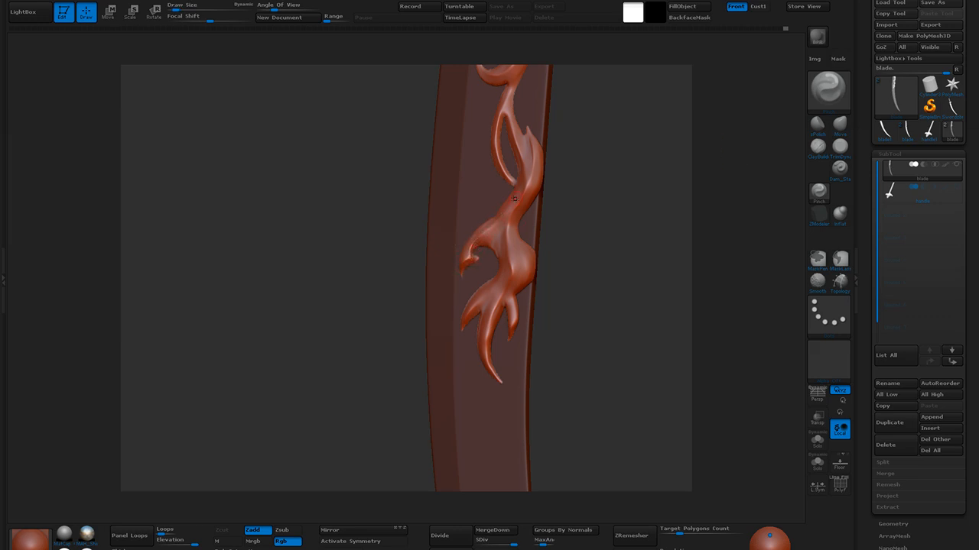
mouse_move(575, 218)
left_mouse_down()
mouse_move(579, 238)
mouse_move(537, 222)
left_mouse_up()
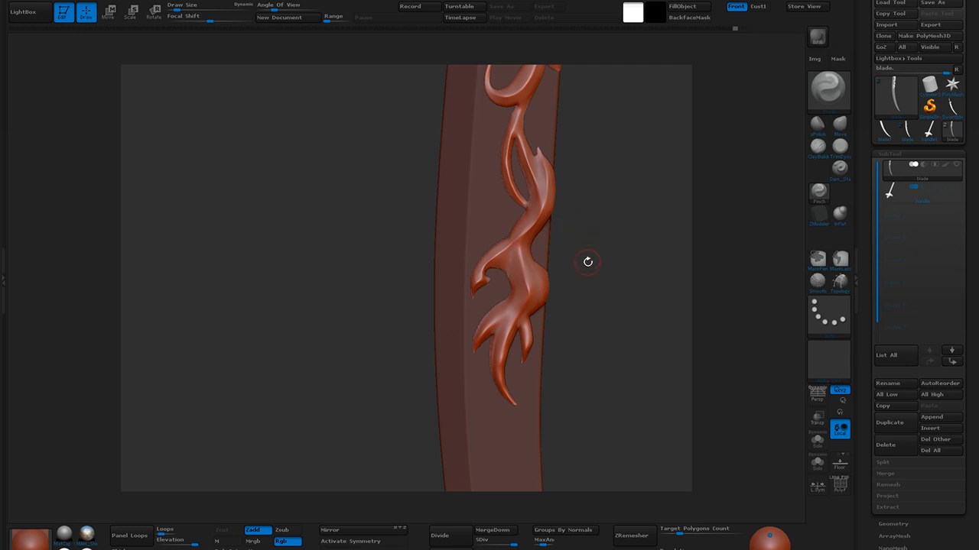
left_click_drag(576, 284, 570, 252)
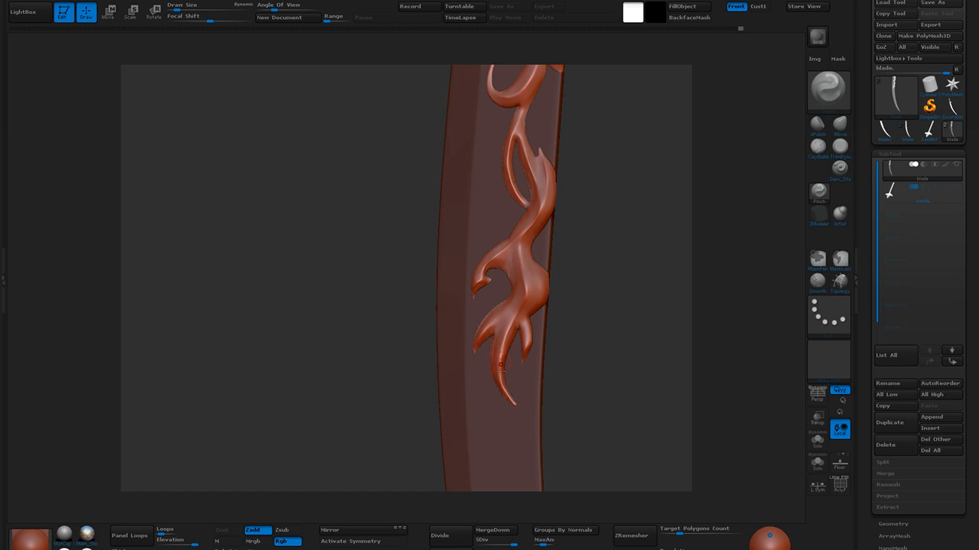
left_click_drag(518, 308, 513, 316, "shift")
Refine the lowest cluster's leaf shapes with the Move brush and polish their surfaces with a resized hPolish brush
left_click(839, 124)
left_click_drag(555, 298, 604, 299)
left_click(818, 124)
key("[")
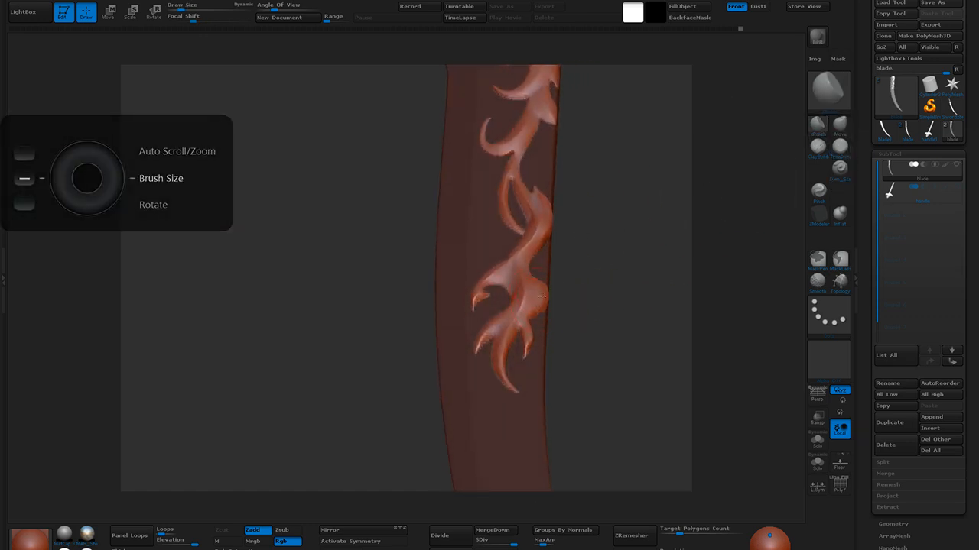
left_click_drag(574, 257, 573, 303)
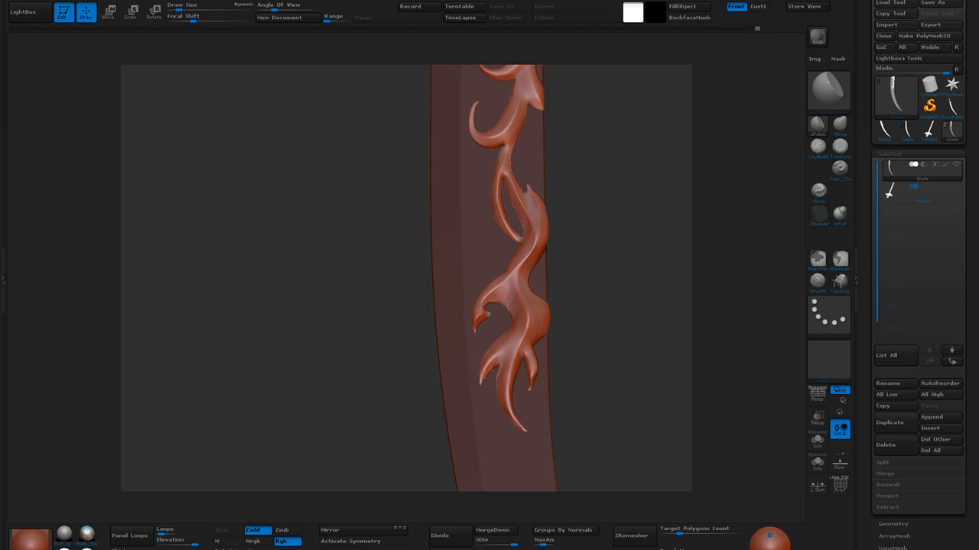
Pinch crisp ridges along the lowest cluster's body and leaves with a resized Pinch brush and smooth the side leaf
left_click(818, 193)
key("[")
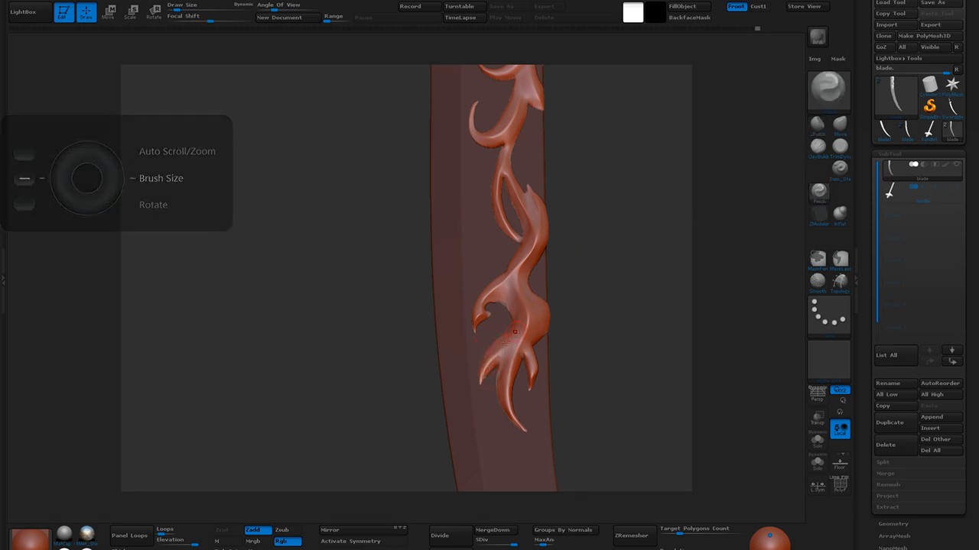
mouse_move(575, 265)
left_mouse_down("alt")
mouse_move(571, 222)
mouse_move(584, 300)
left_mouse_up("alt")
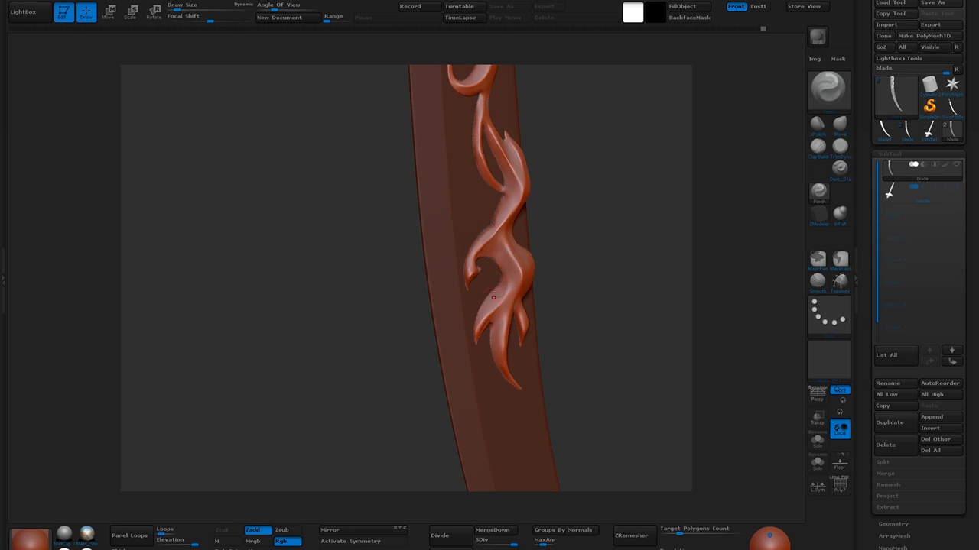
left_click_drag(479, 326, 507, 290, "shift")
left_click_drag(620, 291, 594, 170, "alt")
mouse_move(602, 273)
left_mouse_down("alt")
mouse_move(622, 341)
mouse_move(597, 343)
mouse_move(630, 323)
mouse_move(592, 265)
mouse_move(668, 310)
mouse_move(632, 332)
mouse_move(671, 332)
mouse_move(676, 321)
left_mouse_up("alt")
left_click_drag(627, 347, 647, 345)
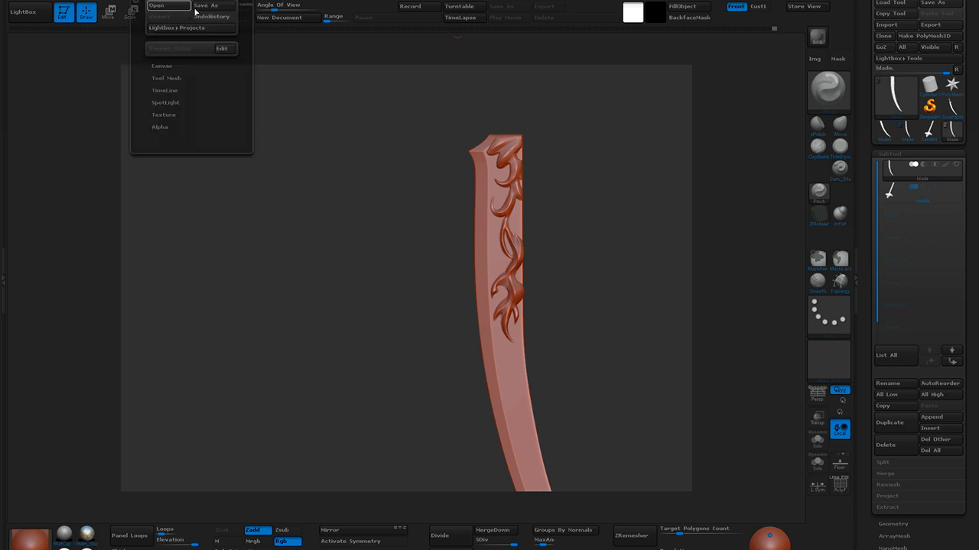
Start saving the project under a new name and create a folder called zbrush for it
left_click(203, 7)
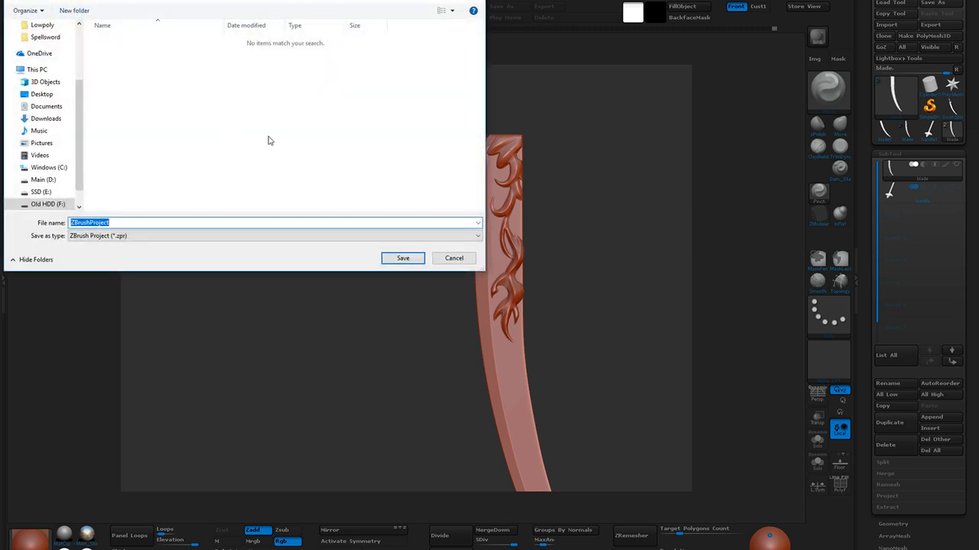
right_click(184, 178)
mouse_move(237, 286)
left_click(315, 286)
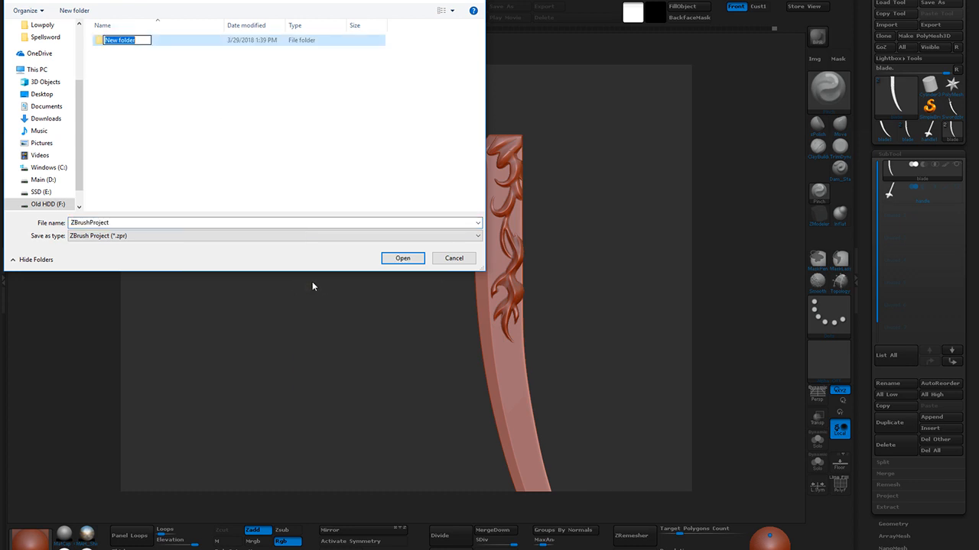
type("zbrush")
key("Return")
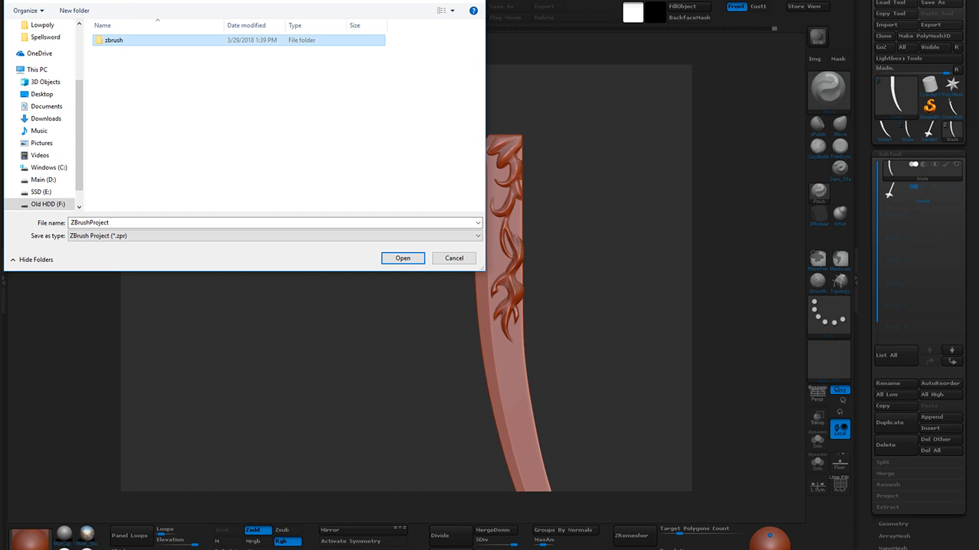
Save the project in the zbrush folder as Spellsword_00 and acknowledge the LightBox shortcut notice
double_click(113, 41)
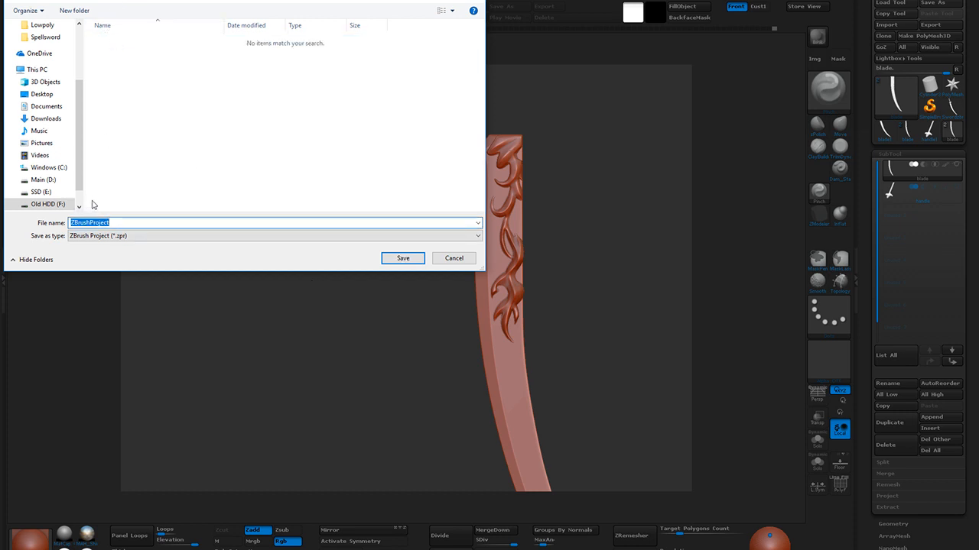
type("Spee")
type("lswor")
type("d_00")
key("Return")
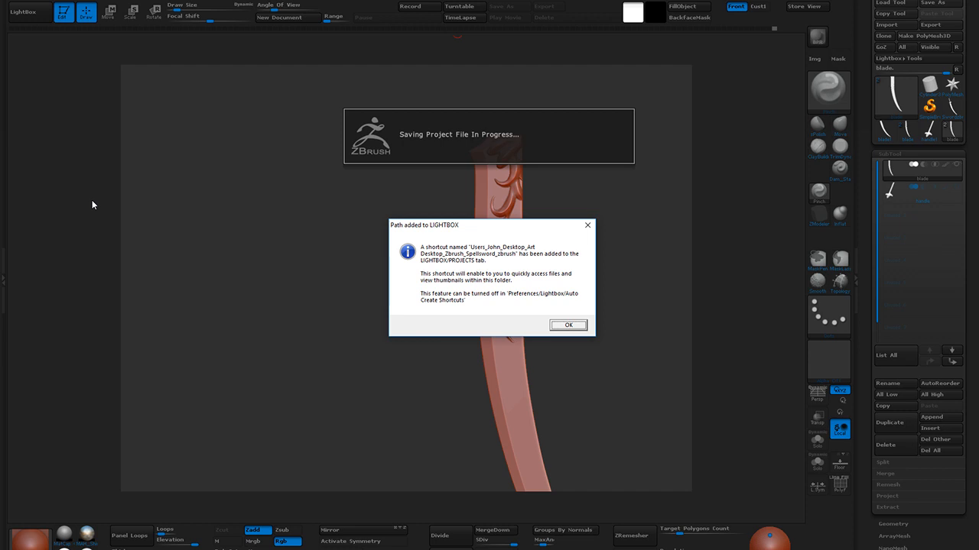
key("Return")
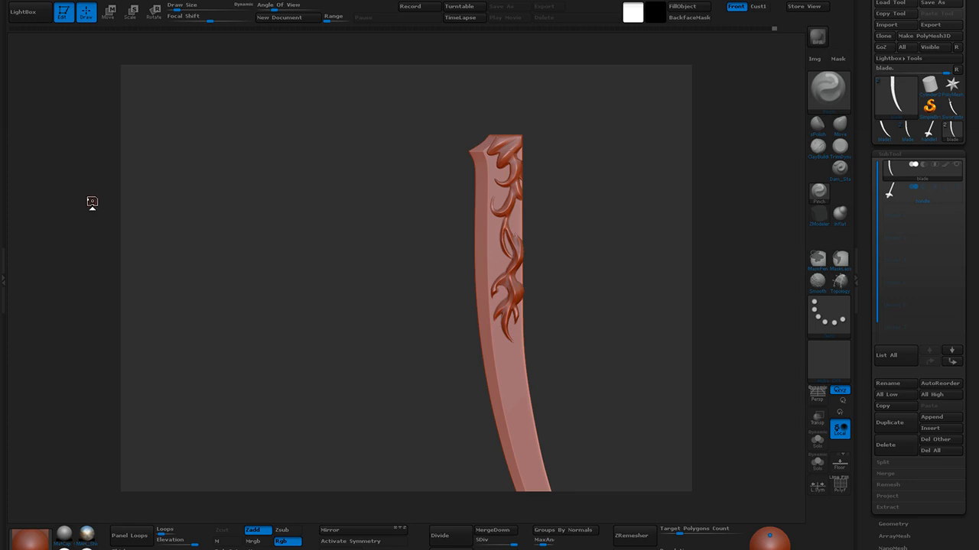
Select the handle subtool and make the blade visible alongside it
left_click(957, 184)
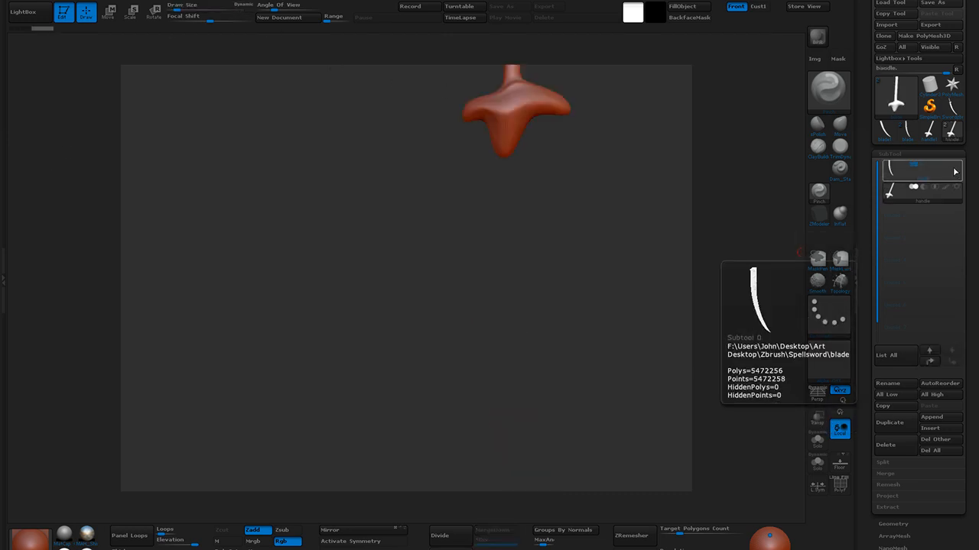
left_click(956, 156)
left_click(947, 152)
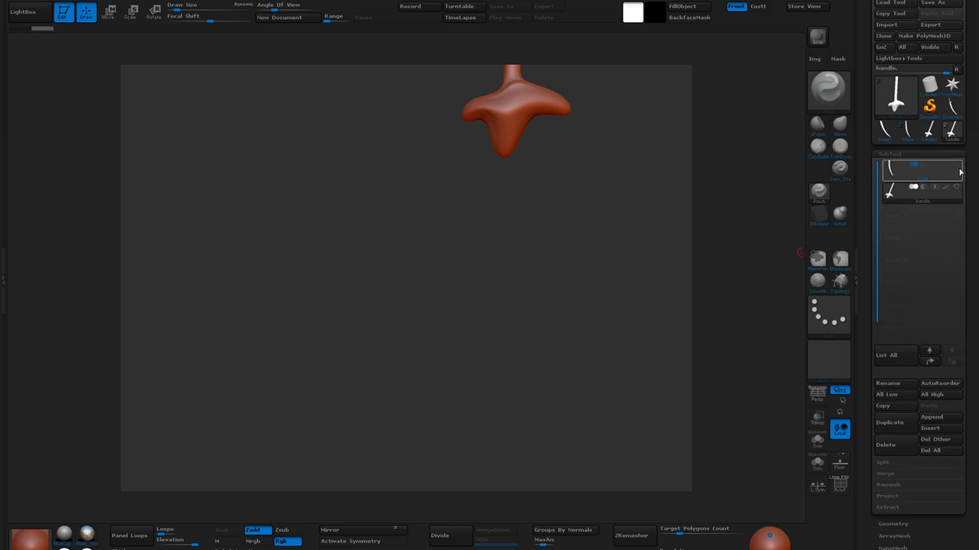
left_click(961, 172)
Examine the whole sword and the ornament where blade meets guard, comparing it with the concept art in the browser
left_click_drag(626, 167, 574, 114)
mouse_move(417, 184)
left_mouse_down()
mouse_move(380, 192)
mouse_move(411, 176)
left_mouse_up()
left_click_drag(565, 319, 483, 345, "alt")
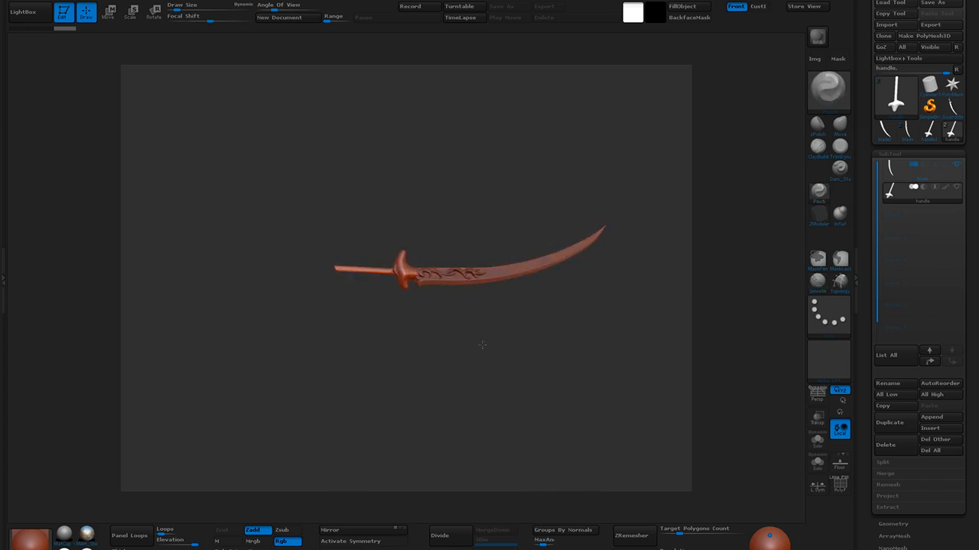
left_click_drag(442, 232, 520, 286, "alt")
left_click_drag(531, 237, 512, 217)
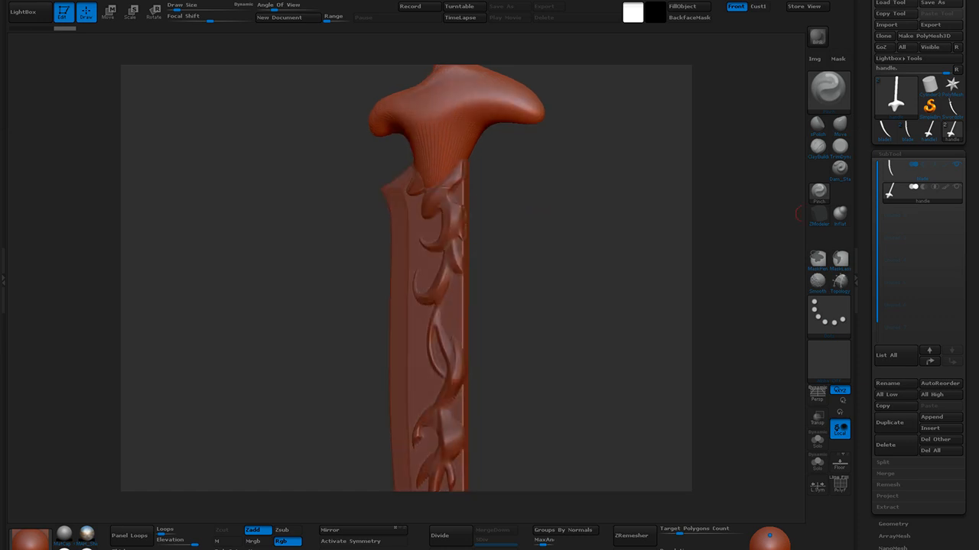
left_click_drag(978, 94, 872, 97)
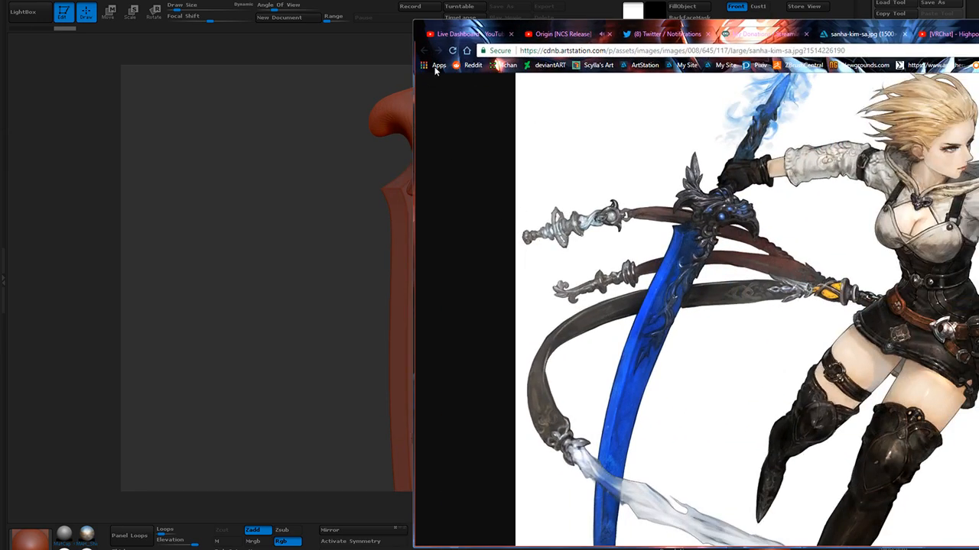
left_click_drag(518, 28, 527, 31)
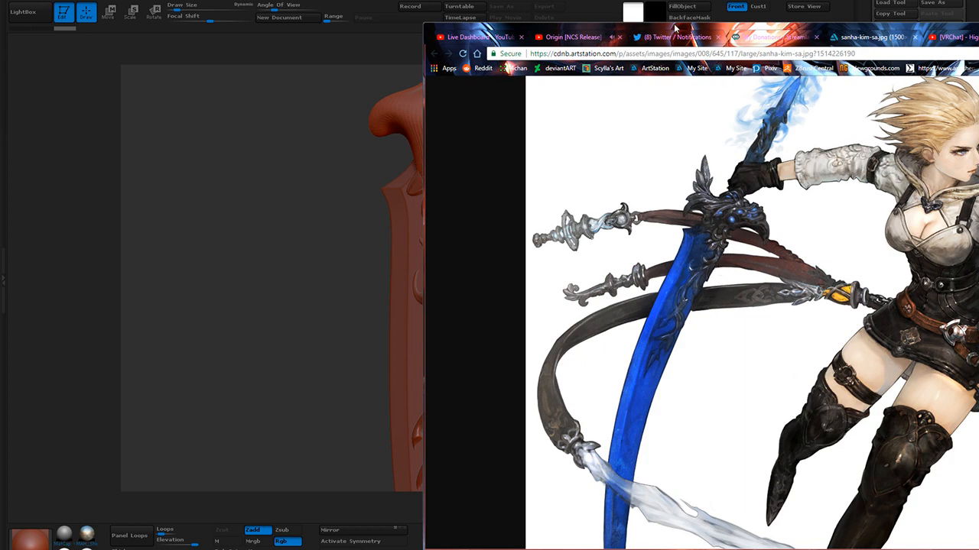
key("alt+Tab")
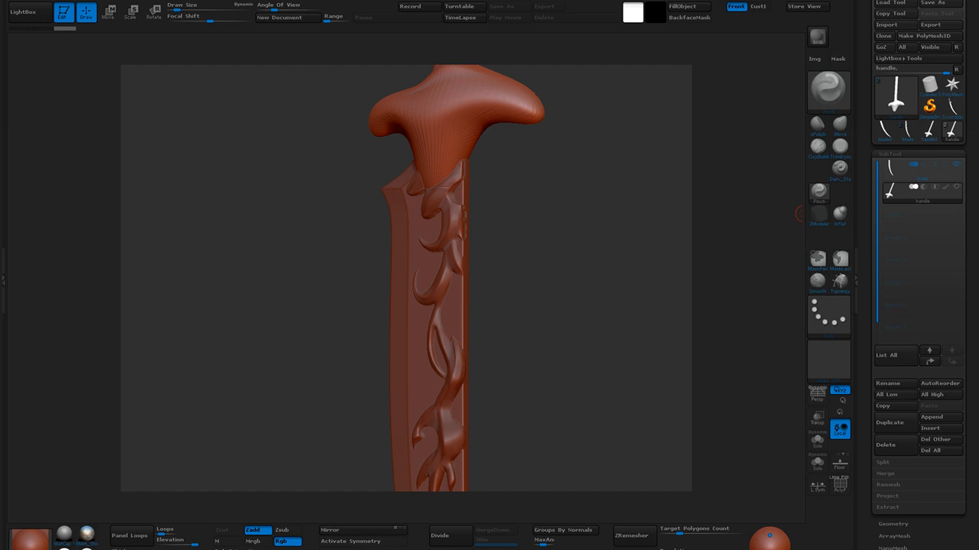
left_click_drag(548, 282, 535, 263)
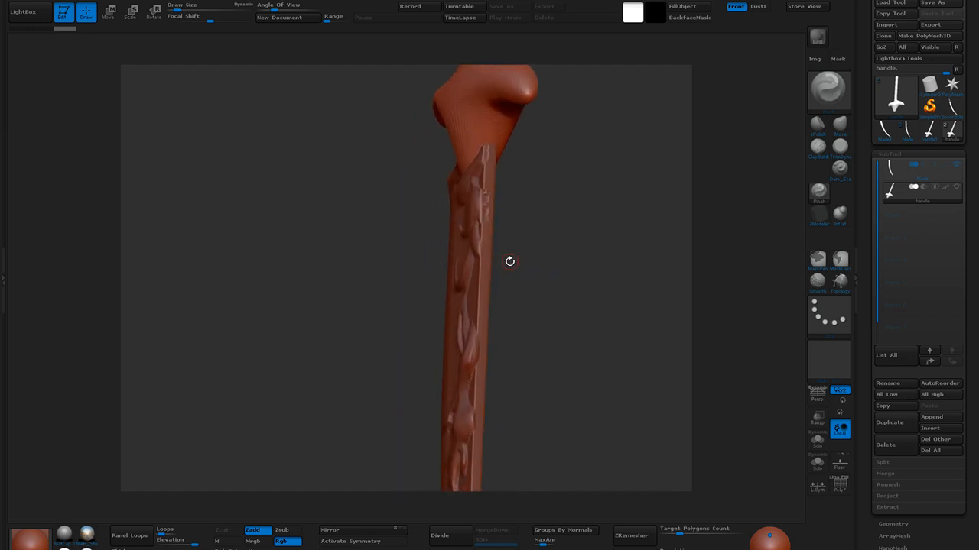
left_click_drag(540, 268, 665, 238)
Select the blade subtool and build up a leaf reaching over the spine edge below the top cluster with ClayBuildup
left_click(896, 174)
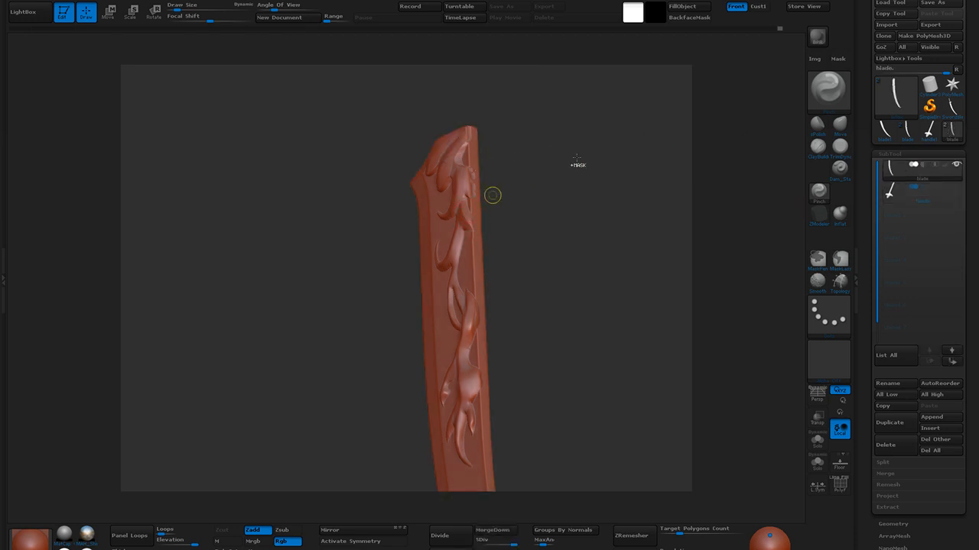
left_click(814, 130)
left_click(826, 147)
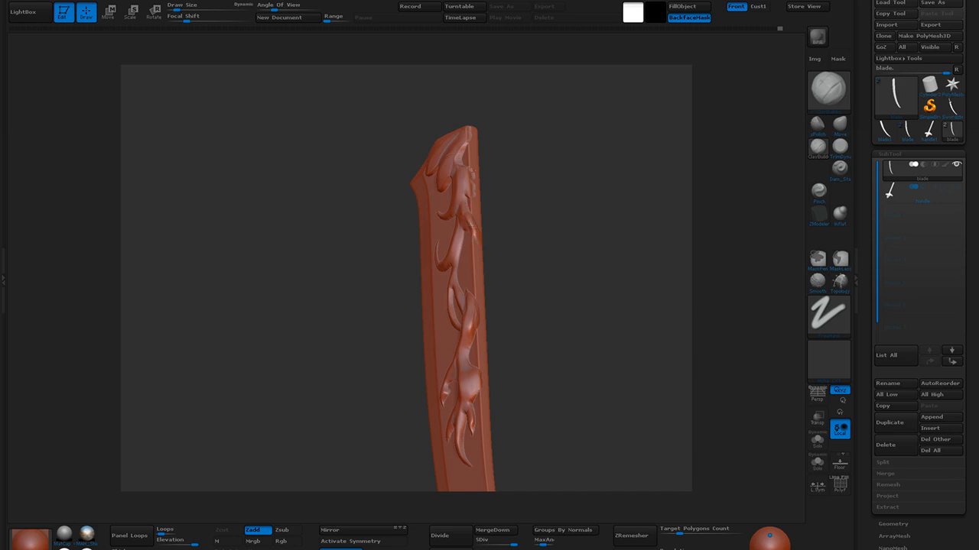
left_click_drag(521, 243, 499, 251)
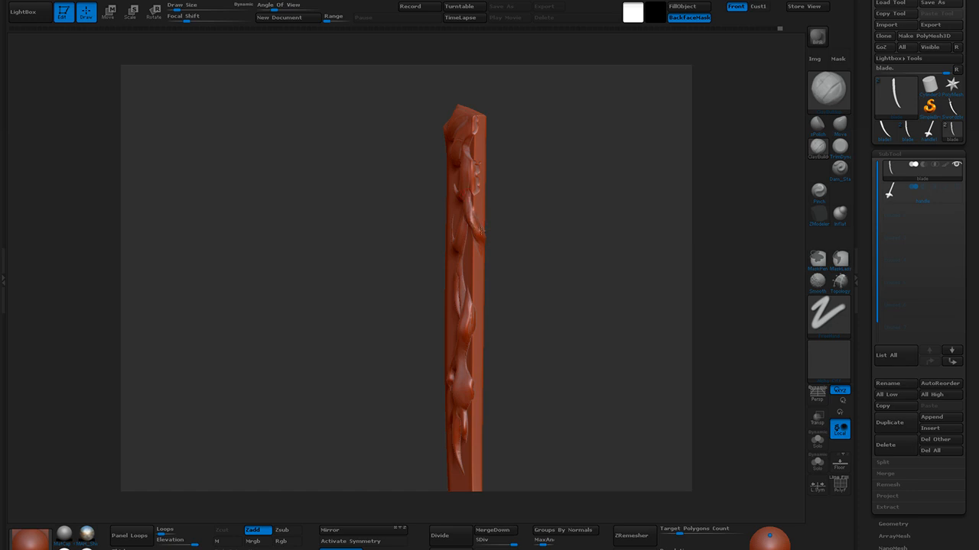
left_click_drag(509, 220, 477, 227)
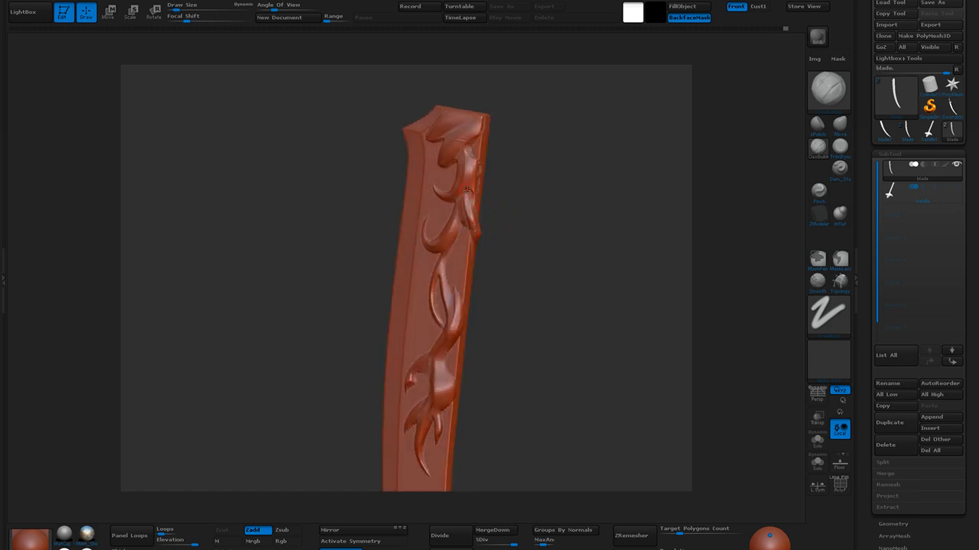
Thicken the leaf tip that wraps over the blade's spine and smooth it into the surrounding relief
key("b")
key("b")
key("s")
key("t")
mouse_move(477, 227)
left_mouse_down()
mouse_move(502, 225)
mouse_move(517, 267)
mouse_move(535, 236)
mouse_move(537, 186)
left_mouse_up()
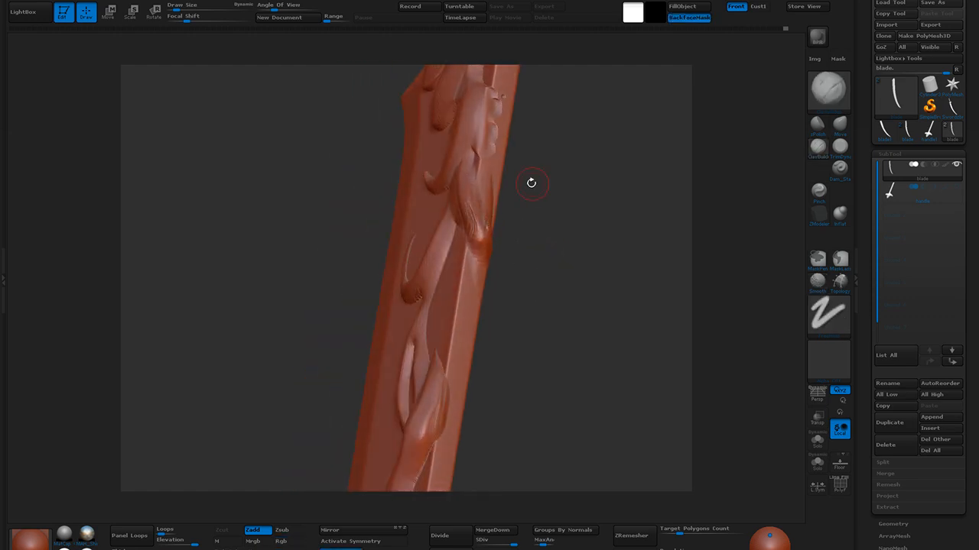
key("b")
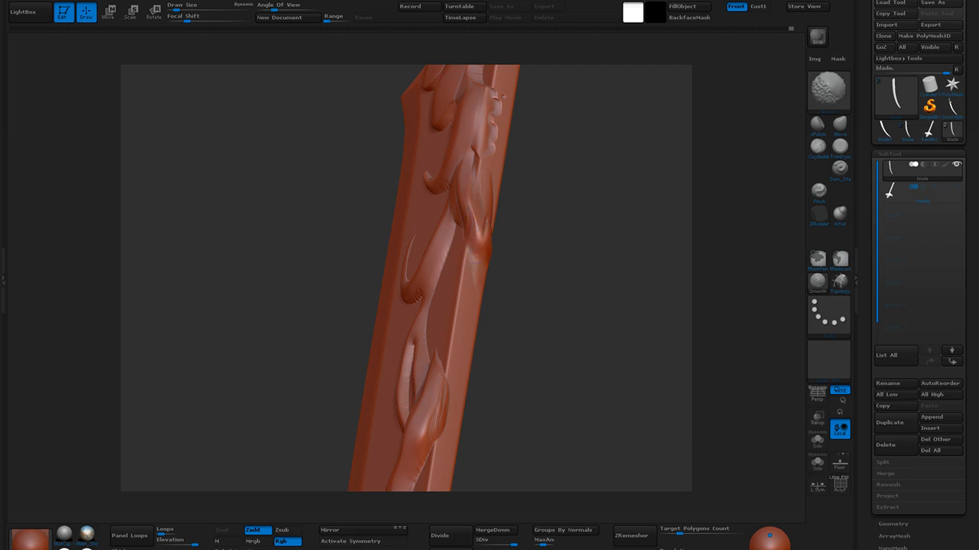
key("b")
key("s")
key("t")
Try to build up a rounded leaf form over the spine at the blade's guard end with ClayBuildup
mouse_move(568, 253)
left_mouse_down()
mouse_move(544, 214)
mouse_move(545, 226)
mouse_move(493, 242)
mouse_move(533, 283)
mouse_move(548, 179)
mouse_move(557, 332)
left_mouse_up()
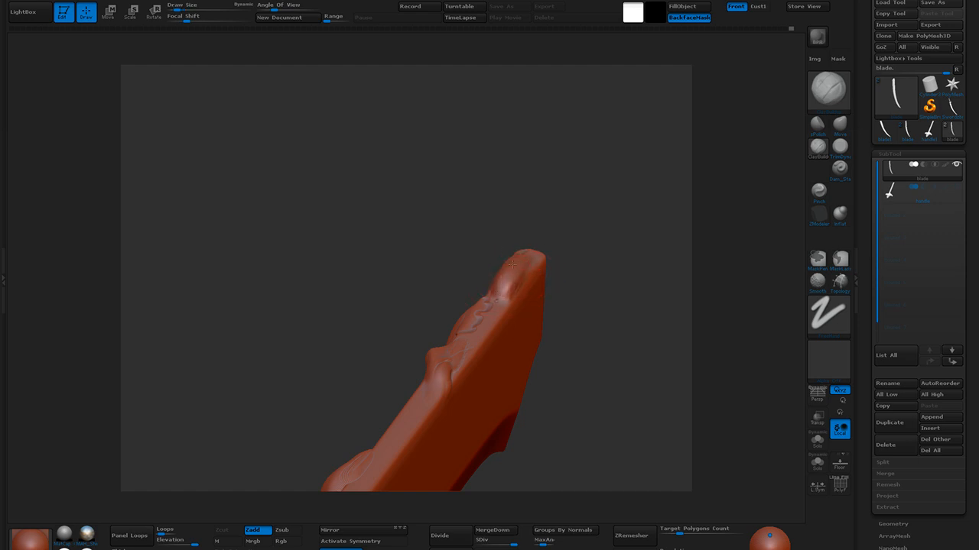
key("b")
key("s")
key("t")
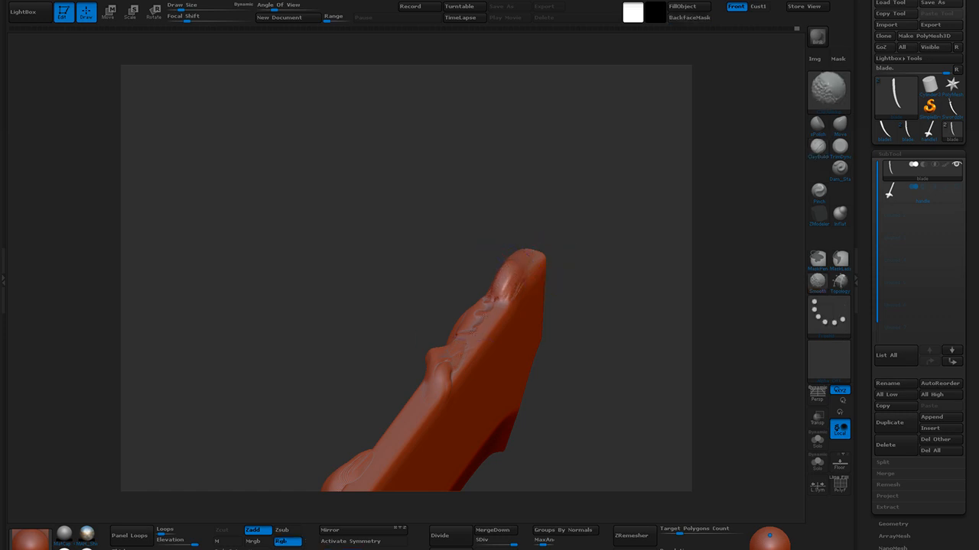
mouse_move(581, 351)
left_mouse_down()
mouse_move(566, 337)
mouse_move(597, 363)
mouse_move(546, 284)
mouse_move(544, 298)
left_mouse_up()
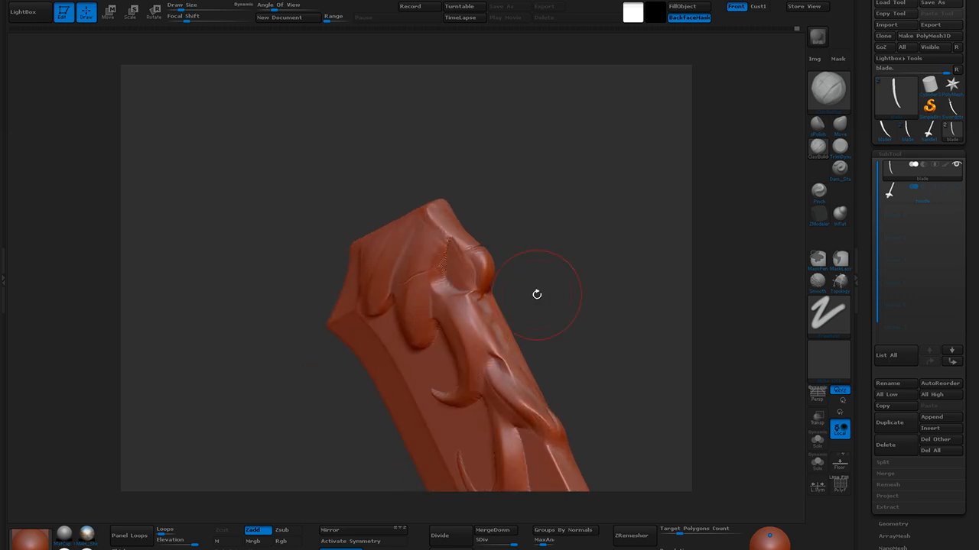
Undo the clay strokes added over the spine at the blade's guard end
key("ctrl")
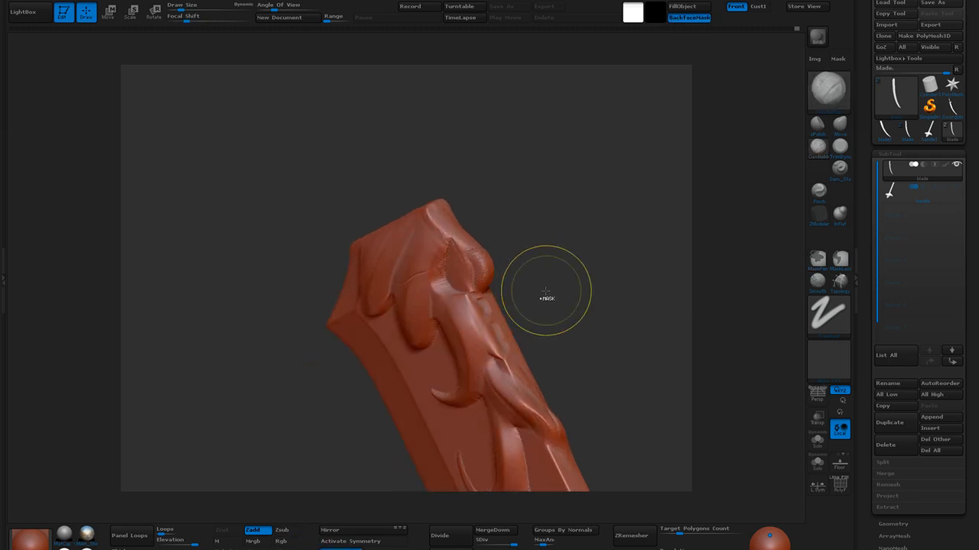
left_click(546, 287, "ctrl")
left_click(543, 286, "ctrl")
left_click(544, 281, "ctrl")
left_click(543, 279, "ctrl")
left_click(544, 277, "ctrl")
left_click(543, 273, "ctrl")
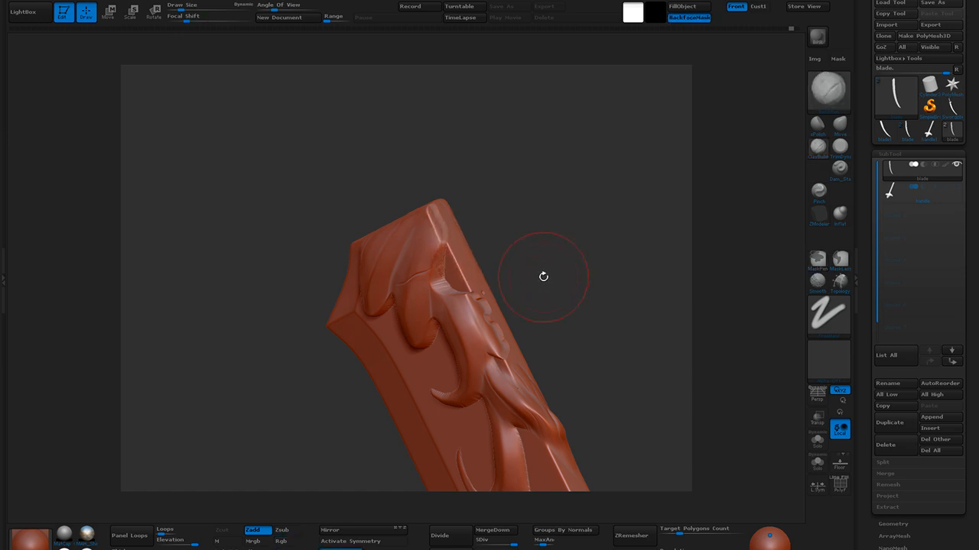
left_click_drag(536, 272, 579, 258)
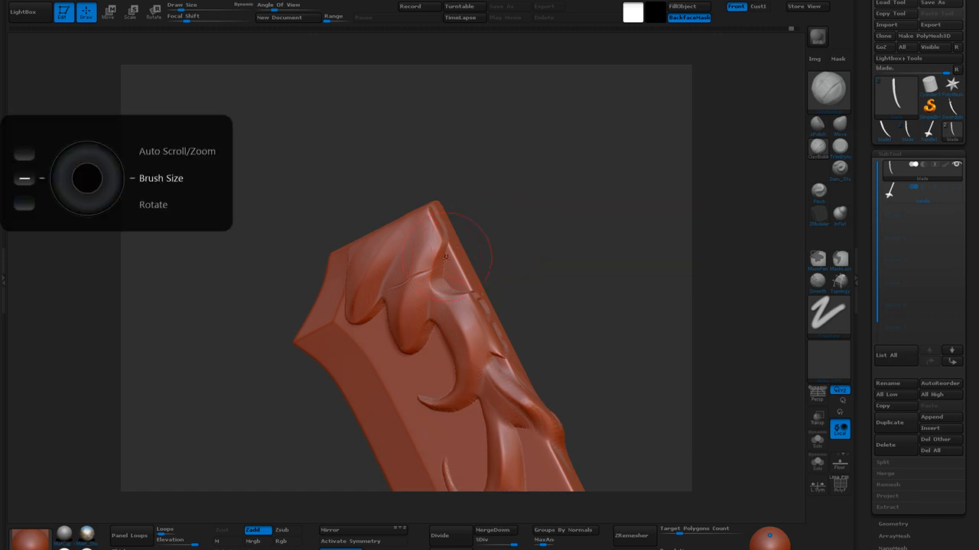
Smooth the crease of the top leaf along the spine at the guard end and refine its edge with ClayBuildup
key("ctrl")
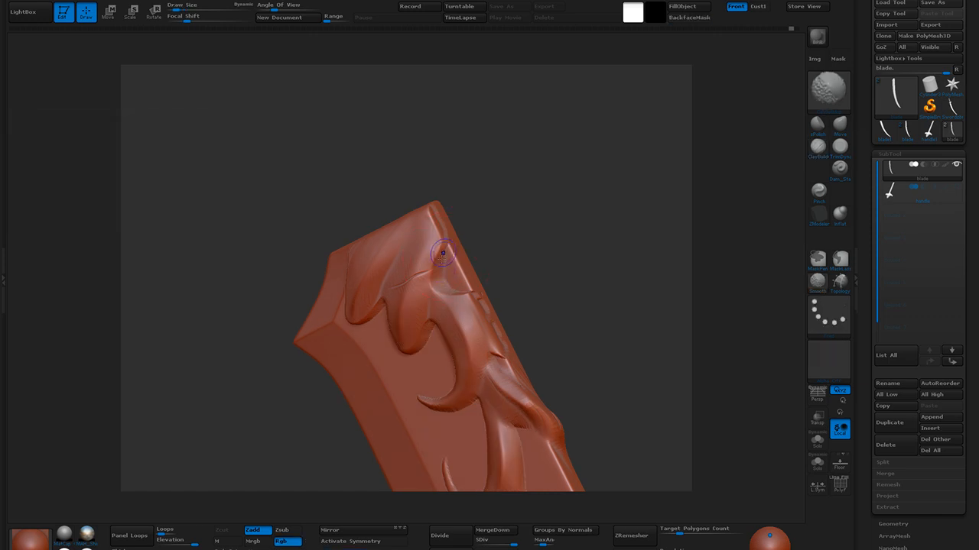
left_click_drag(451, 269, 440, 316, "shift")
left_click_drag(489, 234, 435, 235)
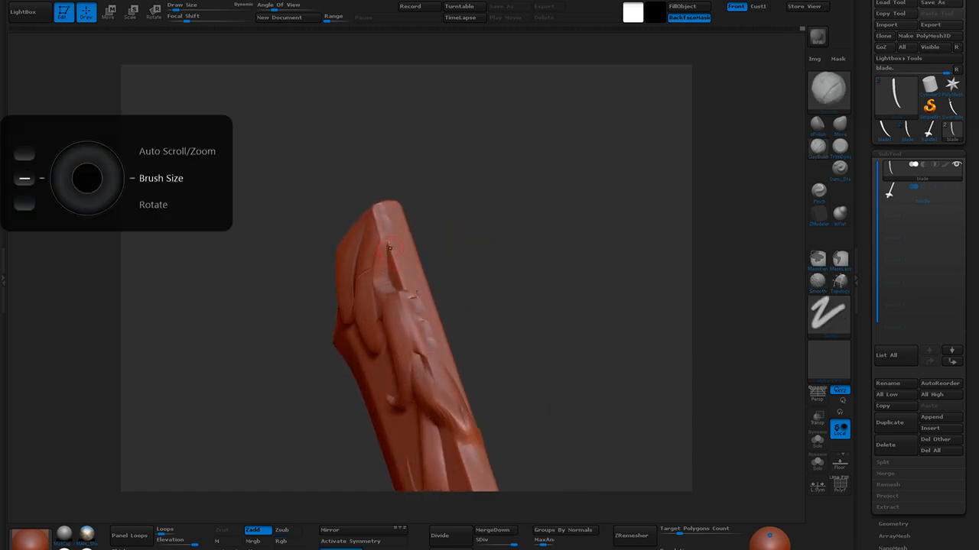
left_click_drag(415, 284, 423, 305)
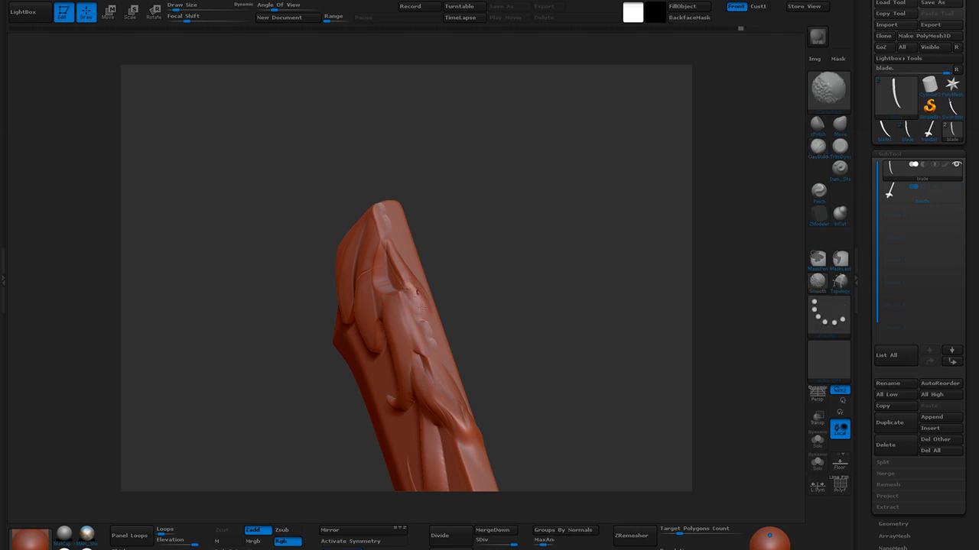
mouse_move(459, 270)
left_mouse_down()
mouse_move(474, 249)
mouse_move(482, 269)
left_mouse_up()
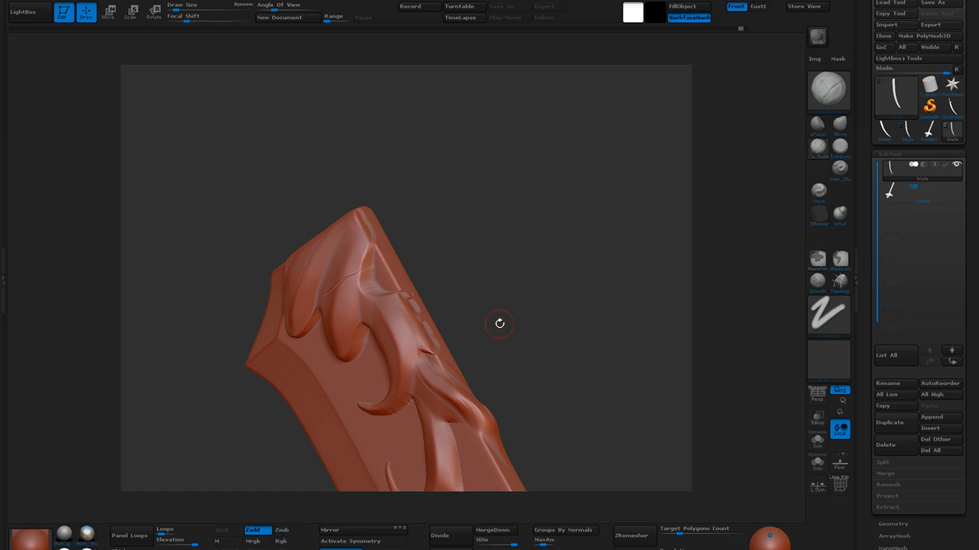
mouse_move(523, 263)
left_mouse_down()
mouse_move(530, 269)
mouse_move(520, 278)
mouse_move(583, 191)
mouse_move(574, 158)
mouse_move(594, 186)
mouse_move(579, 240)
left_mouse_up()
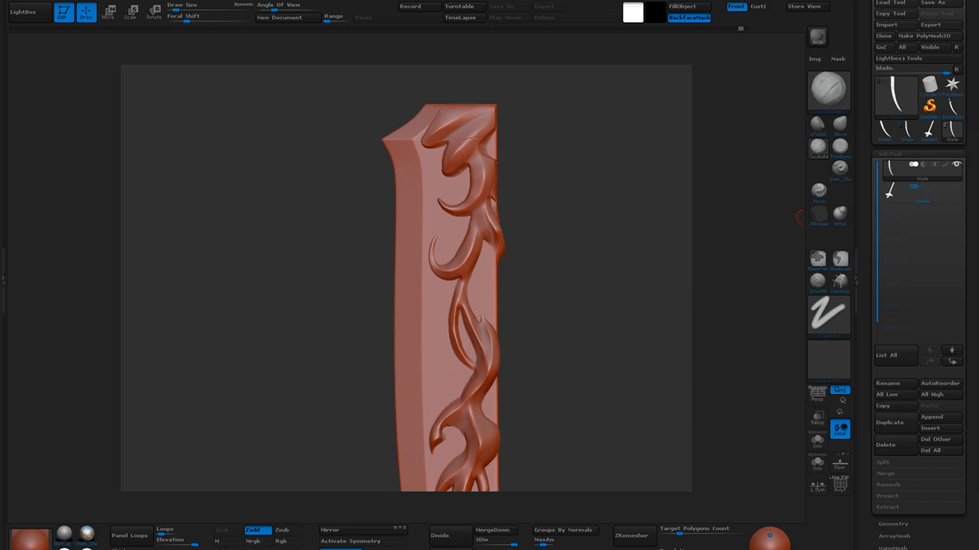
Load the OrbFlatten_Edge brush from the Orb brush collection
mouse_move(479, 188)
right_mouse_down()
mouse_move(524, 146)
mouse_move(519, 172)
mouse_move(526, 133)
right_mouse_up()
mouse_move(606, 240)
right_mouse_down()
mouse_move(597, 216)
mouse_move(600, 261)
mouse_move(530, 151)
mouse_move(543, 153)
mouse_move(550, 228)
right_mouse_up()
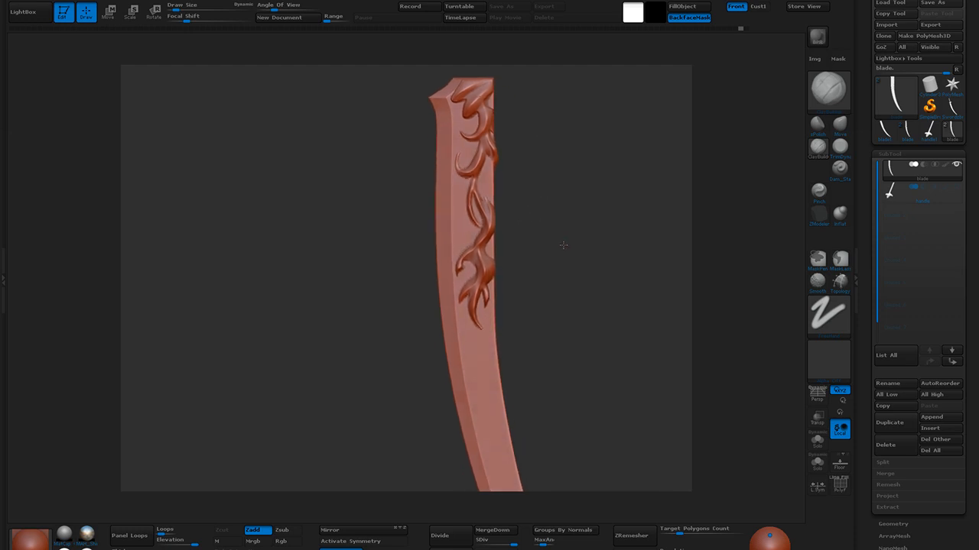
left_click(37, 17)
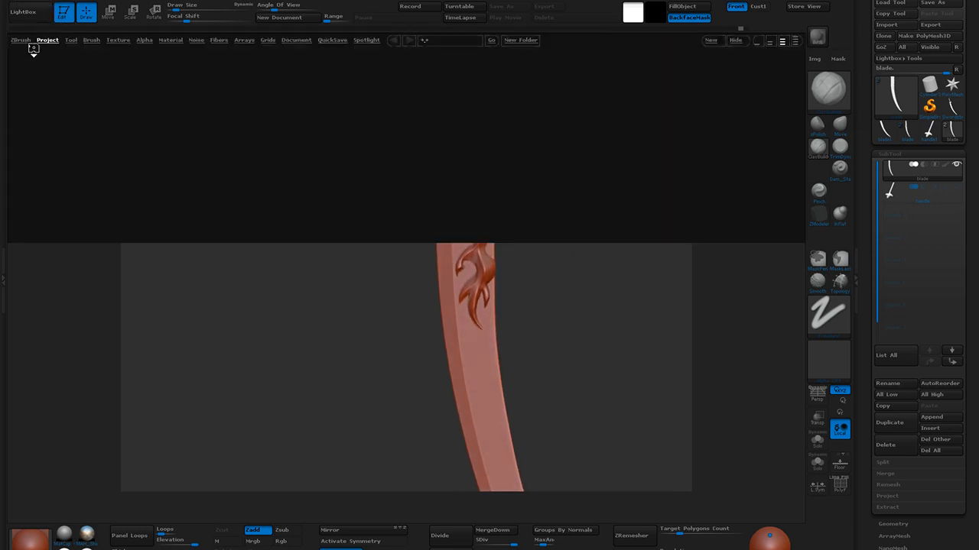
left_click(93, 39)
double_click(41, 194)
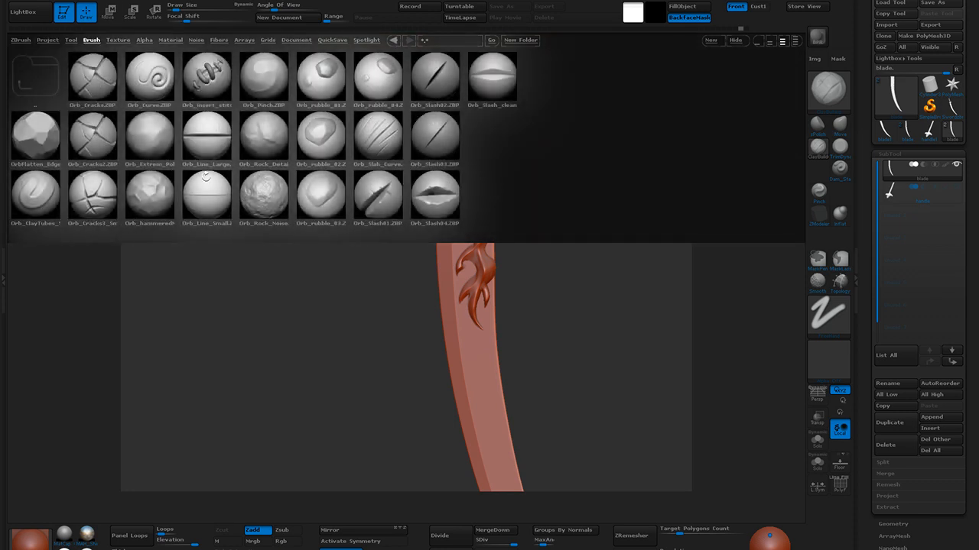
double_click(46, 137)
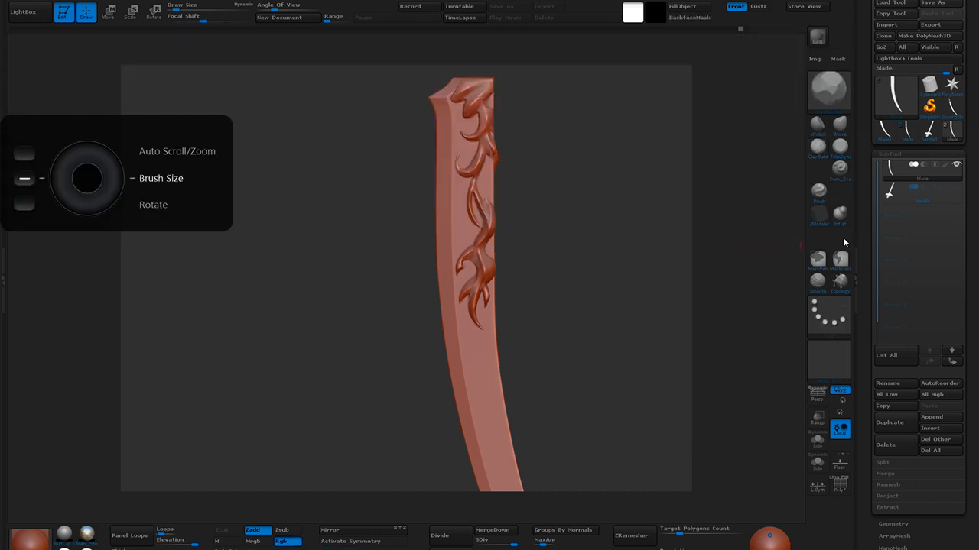
Enlarge the brush and flatten the plain blade face below the tendril ornament
key("bracketright")
key("bracketright")
key("bracketright")
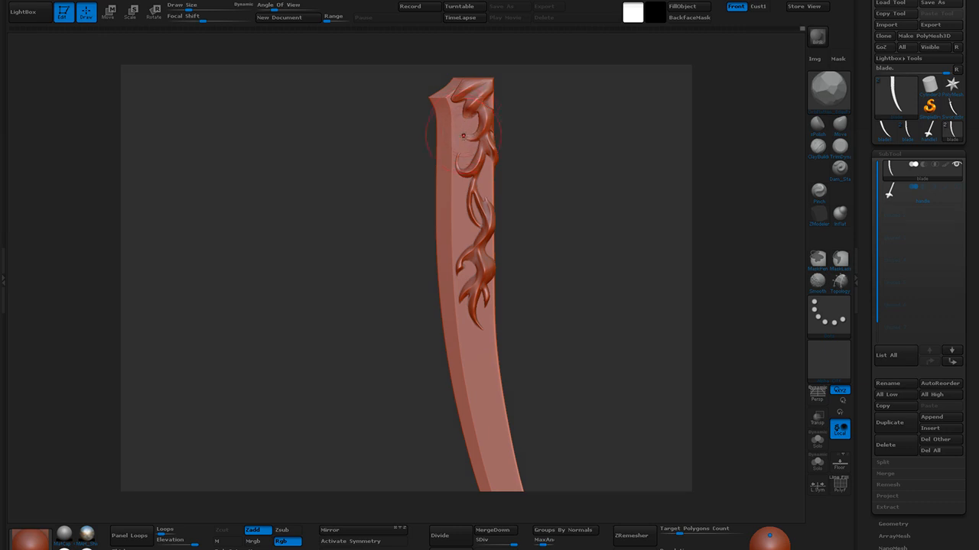
left_click_drag(503, 228, 508, 318, "ctrl")
left_click_drag(480, 411, 487, 429)
left_click_drag(561, 392, 533, 212)
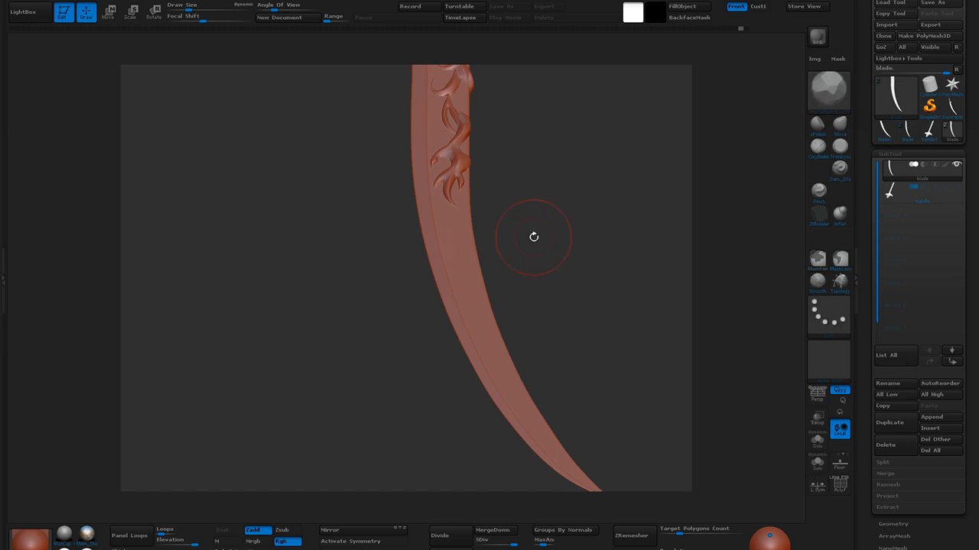
Load the hammered Orb brush and test its surface texture on the plain face of the blade
left_click(22, 12)
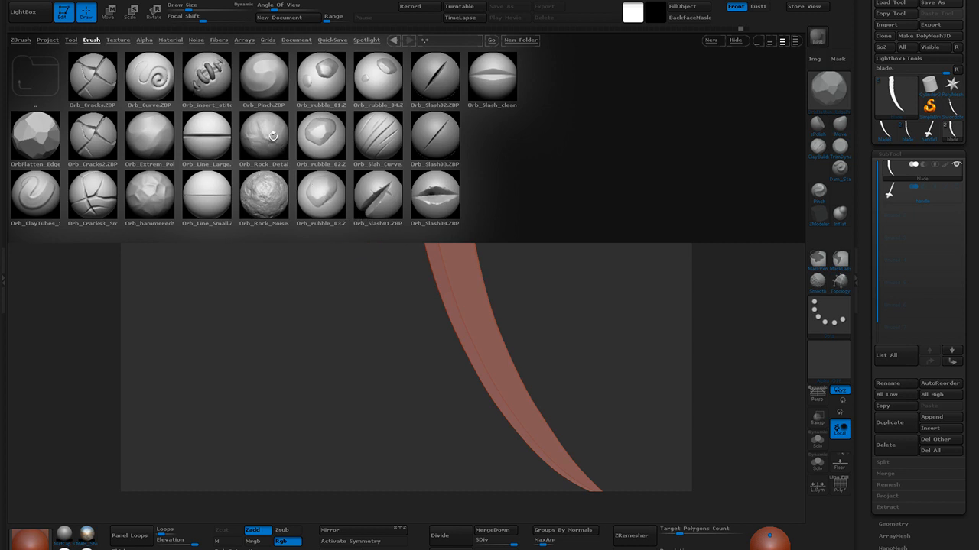
double_click(144, 202)
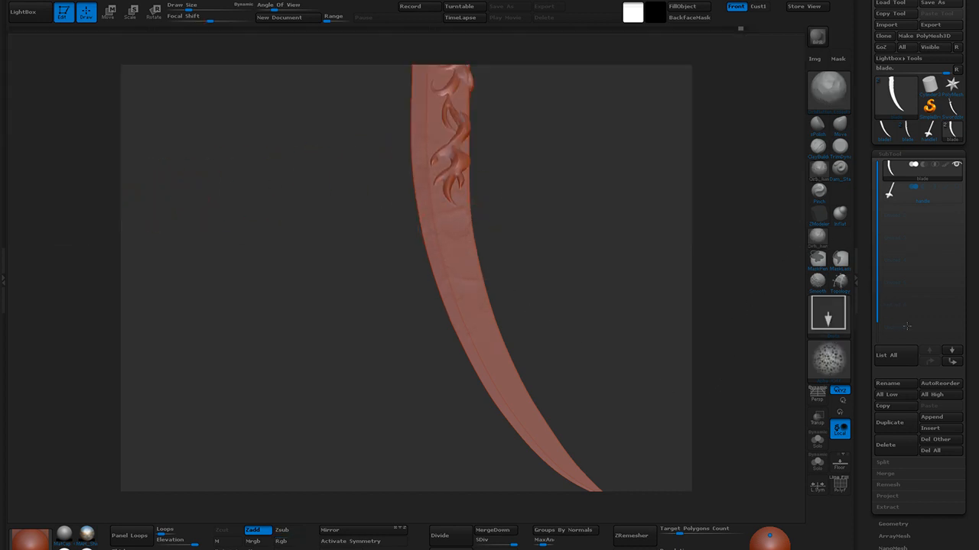
mouse_move(626, 321)
left_mouse_down()
mouse_move(606, 321)
mouse_move(609, 334)
mouse_move(569, 291)
mouse_move(583, 308)
mouse_move(542, 218)
mouse_move(572, 306)
mouse_move(579, 275)
left_mouse_up()
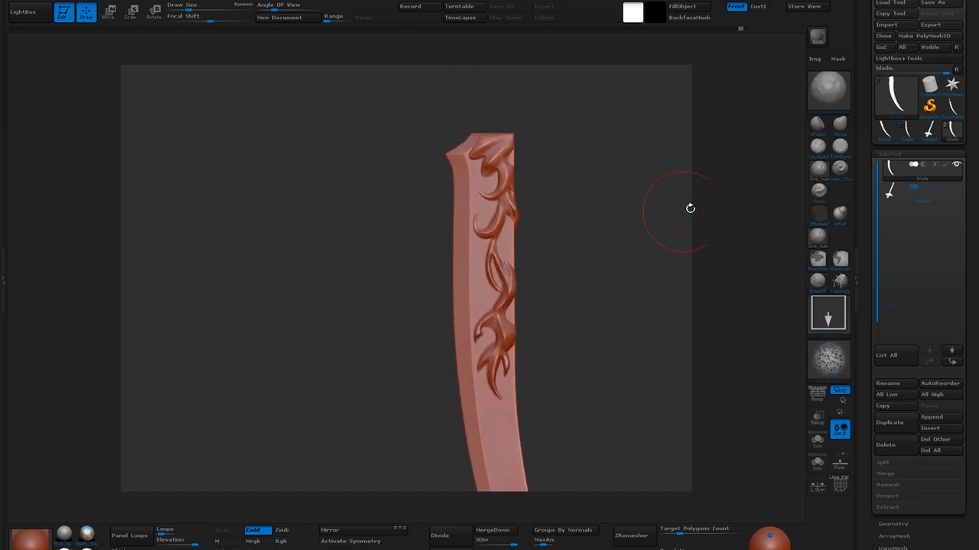
Choose the hPolish brush and undo a test polish stroke across the top leaves at the guard end
left_click(839, 148)
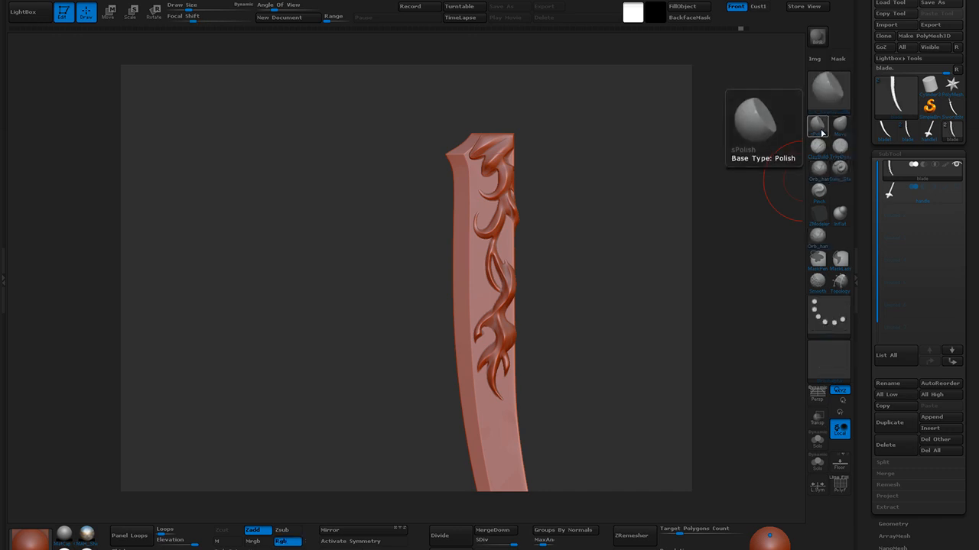
key("b")
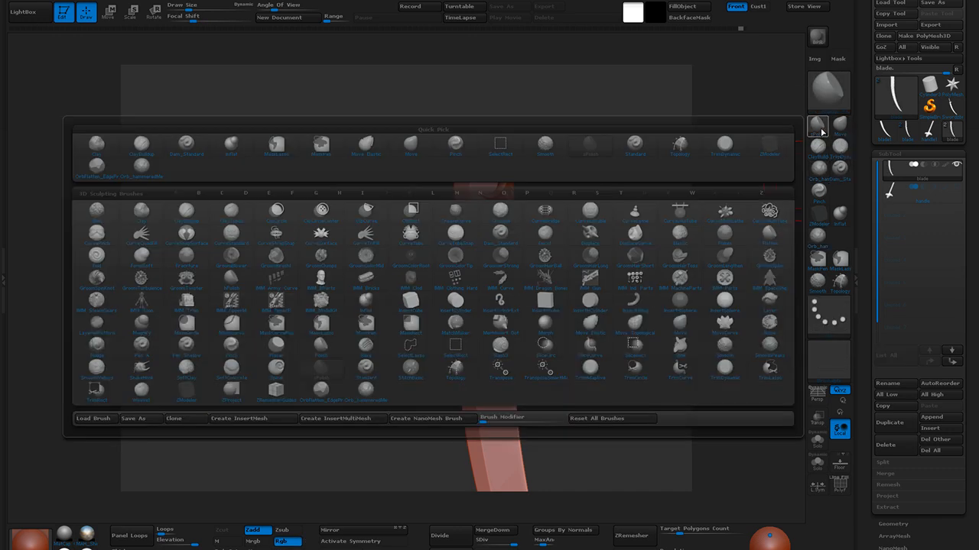
left_click(237, 284)
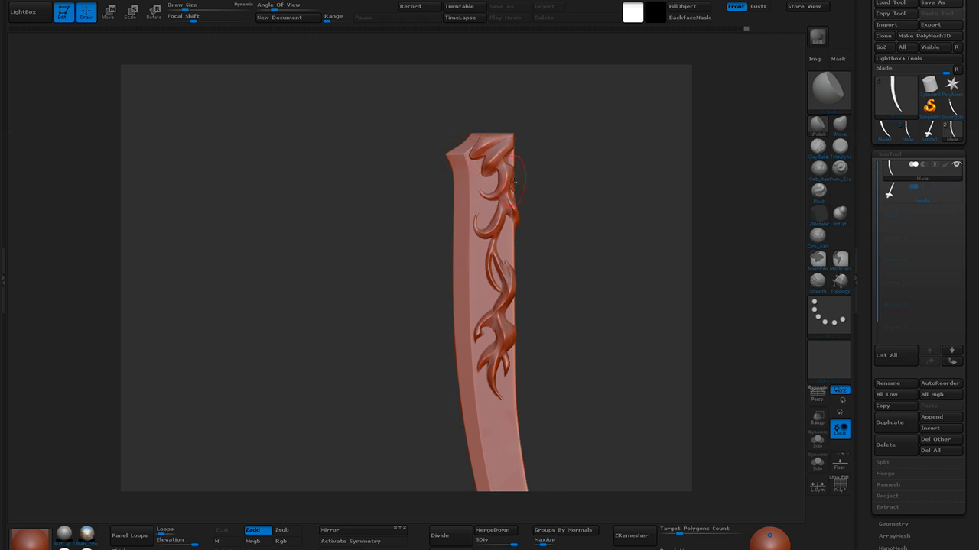
left_click_drag(478, 153, 507, 158)
key("ctrl+z")
left_click_drag(569, 318, 550, 161, "alt")
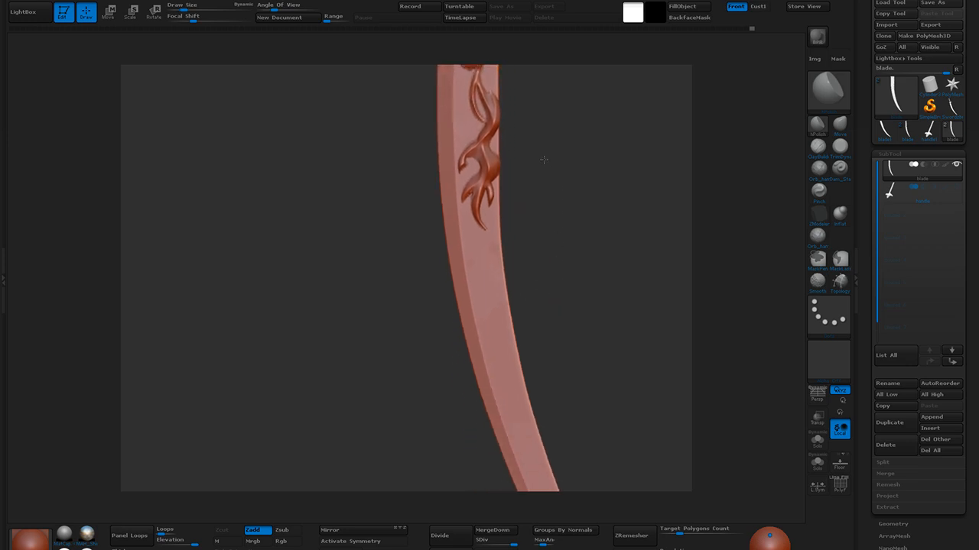
Polish and smooth the plain blade face and bevel from the ornament down to the tip
left_click_drag(552, 286, 506, 217)
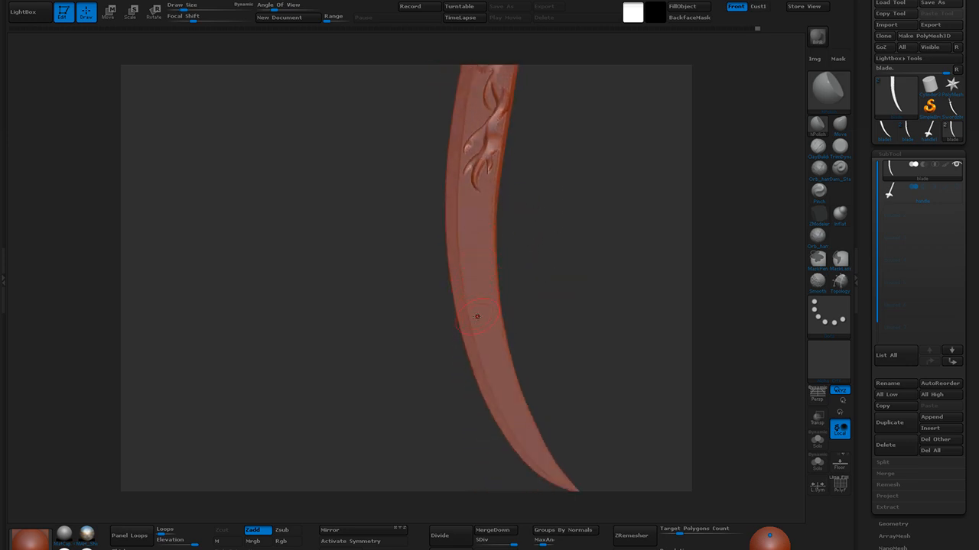
left_click_drag(541, 345, 497, 291)
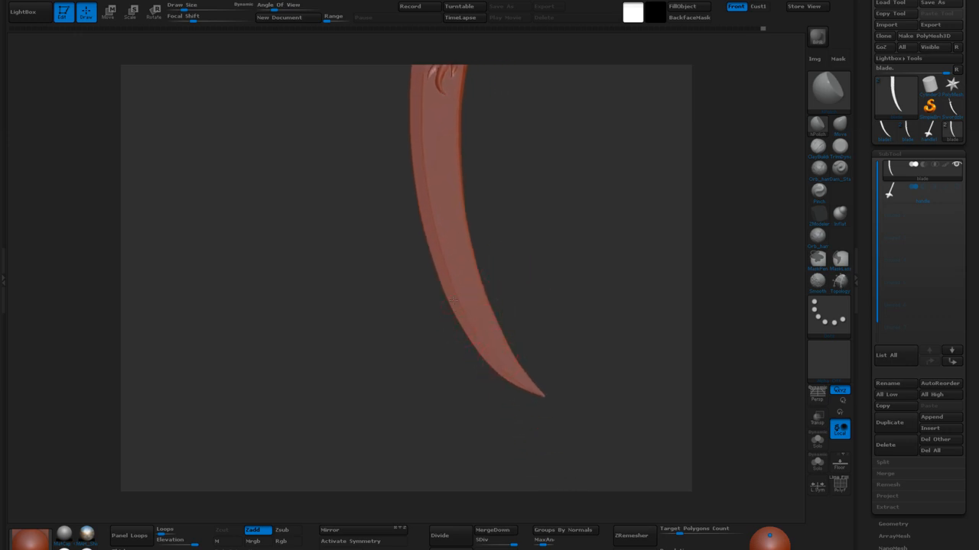
left_click_drag(517, 257, 414, 256)
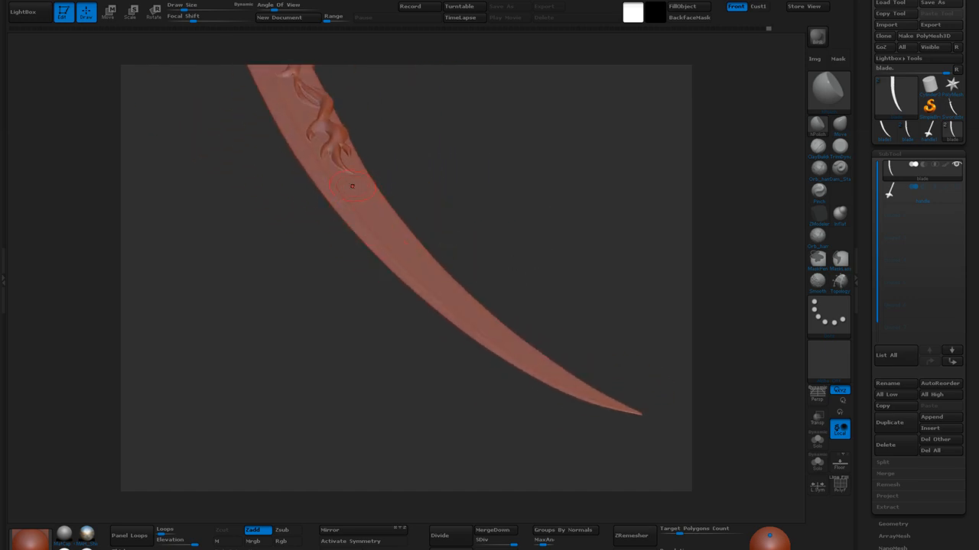
mouse_move(473, 156)
left_mouse_down()
mouse_move(527, 265)
mouse_move(525, 209)
mouse_move(552, 212)
mouse_move(522, 323)
mouse_move(502, 302)
mouse_move(511, 385)
mouse_move(485, 365)
mouse_move(500, 408)
left_mouse_up()
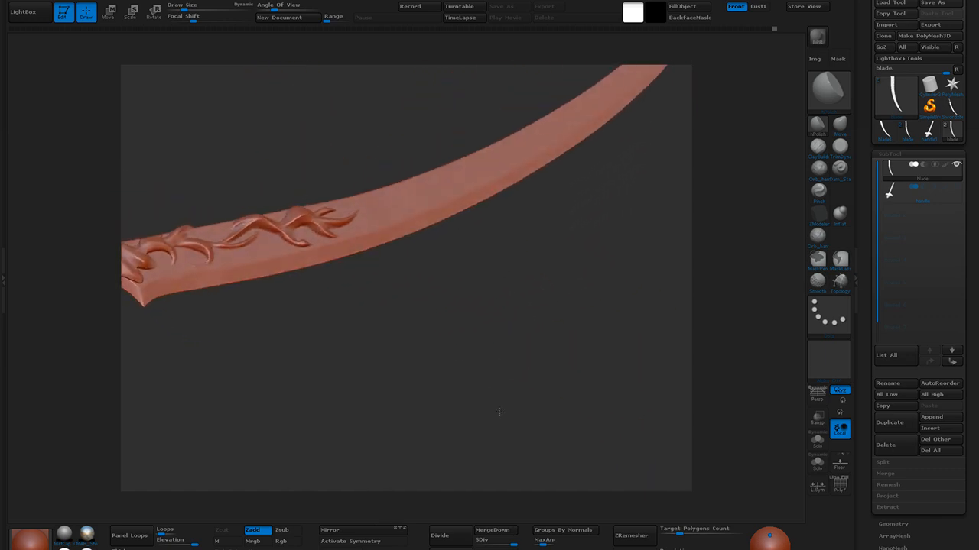
mouse_move(439, 194)
left_mouse_down("shift")
mouse_move(427, 201)
mouse_move(472, 199)
left_mouse_up("shift")
left_click_drag(513, 267, 503, 197, "alt")
left_click_drag(563, 365, 546, 315)
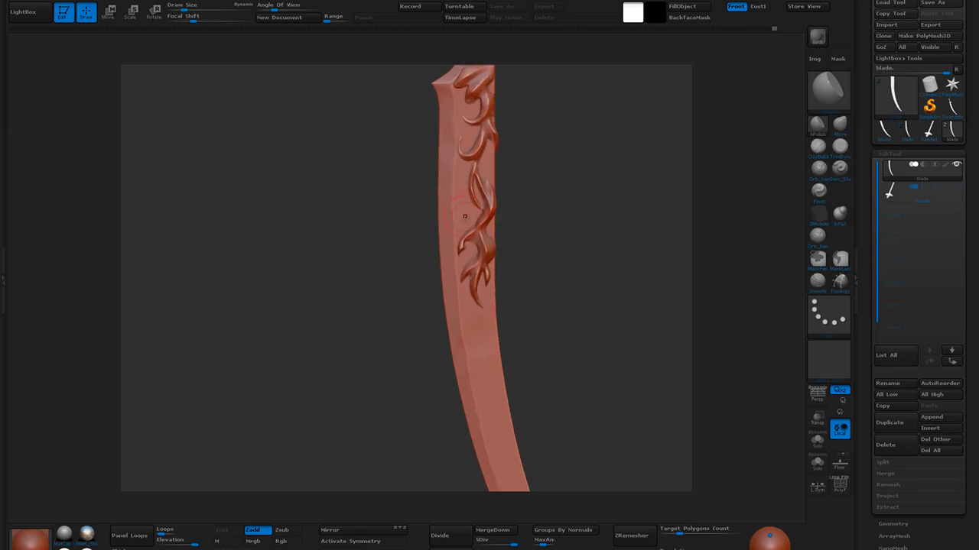
Sharpen the ridge between the blade's face and bevel with the Pinch brush
left_click(821, 193)
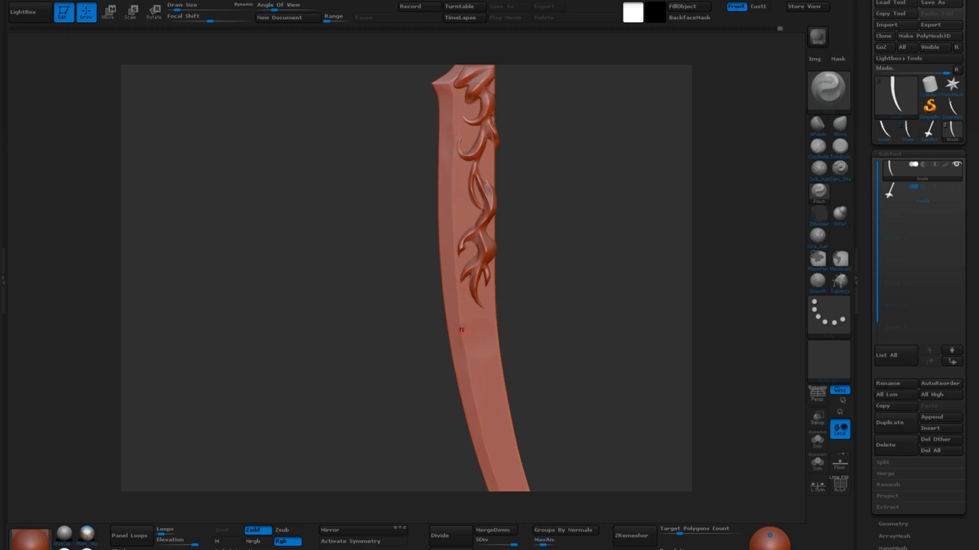
left_click_drag(579, 286, 673, 239)
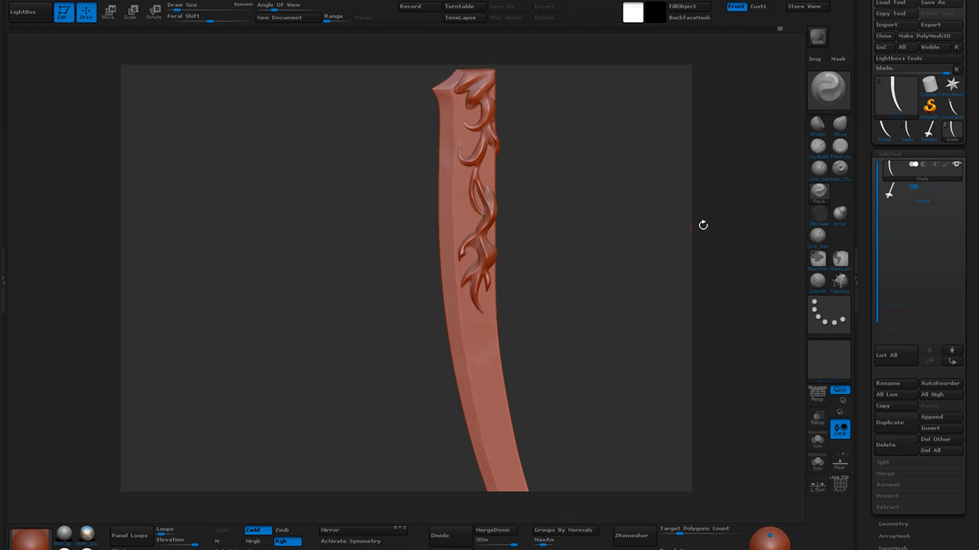
Carve small nicks along the upper bevel ridge with Dam_Standard, undoing the first long stroke down the blade
left_click(839, 168)
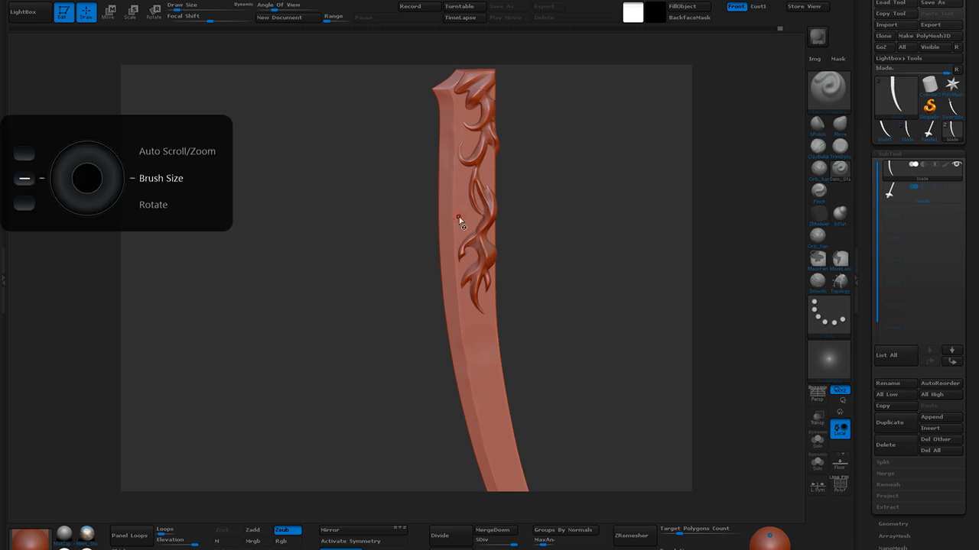
left_click_drag(477, 330, 514, 470)
key("ctrl+z")
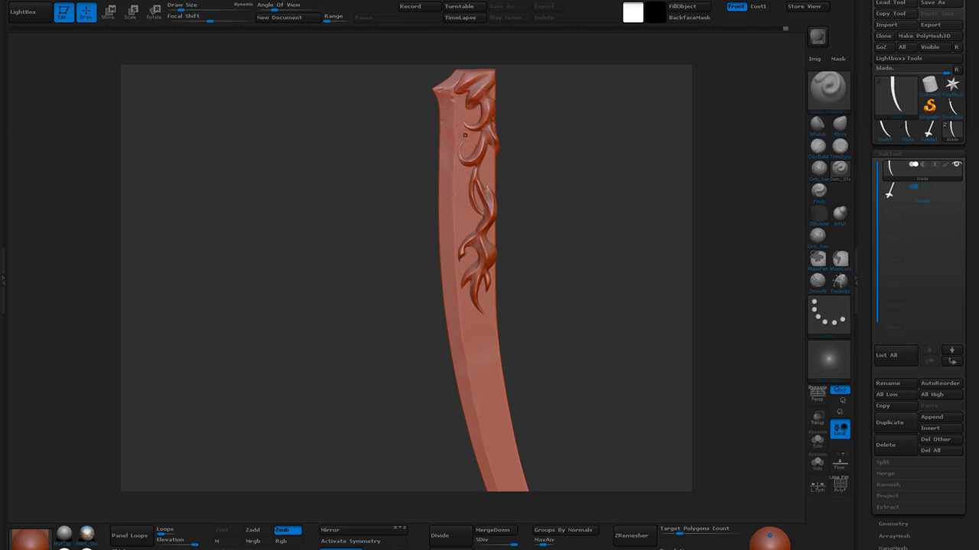
left_click_drag(520, 187, 518, 149)
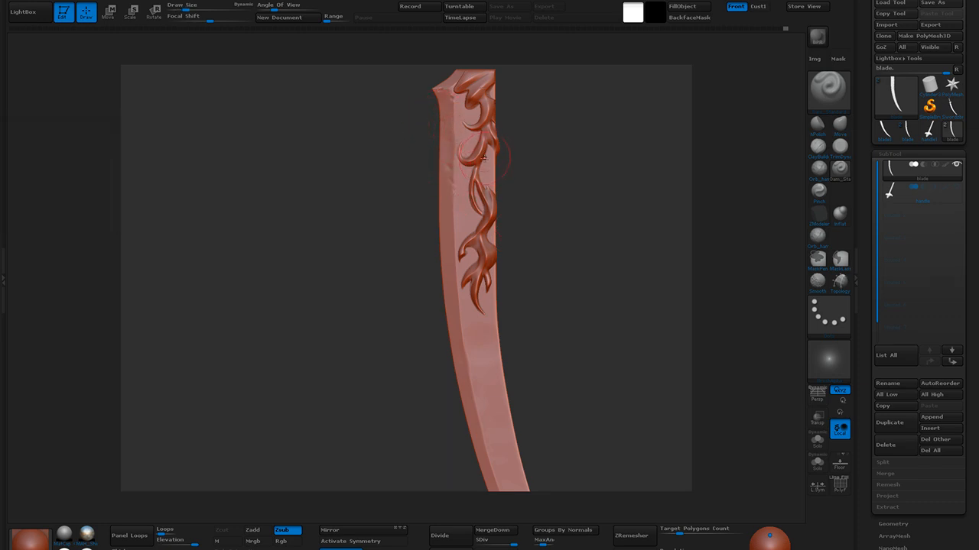
right_click_drag(501, 175, 452, 197, "ctrl")
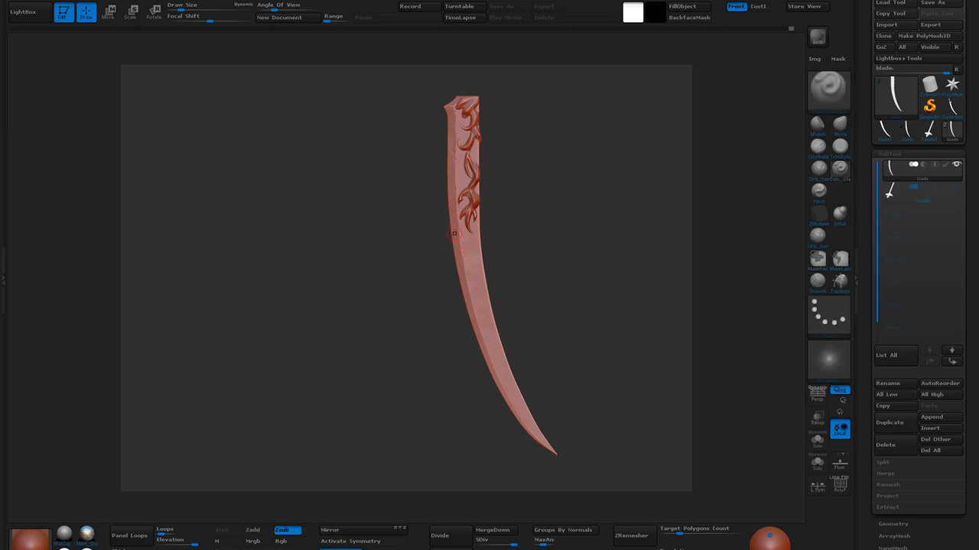
mouse_move(463, 266)
left_mouse_down("shift")
mouse_move(470, 245)
mouse_move(456, 219)
mouse_move(452, 149)
left_mouse_up("shift")
mouse_move(518, 252)
left_mouse_down()
mouse_move(542, 231)
mouse_move(552, 237)
mouse_move(536, 267)
mouse_move(568, 234)
mouse_move(511, 240)
left_mouse_up()
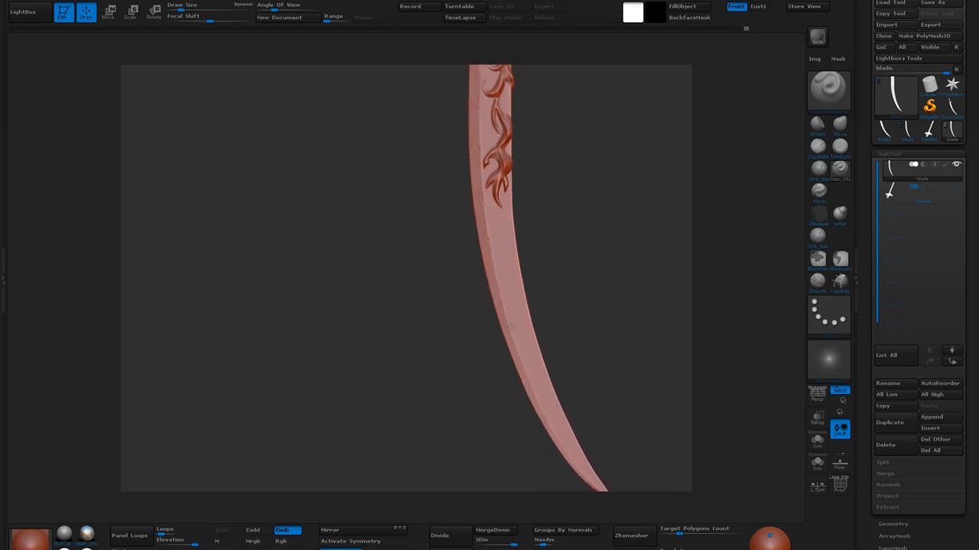
Cut further short cracks across the bevel ridge on the lower half of the blade and undo the last stroke
mouse_move(499, 292)
left_mouse_down("shift")
mouse_move(500, 306)
mouse_move(494, 280)
mouse_move(509, 335)
mouse_move(514, 329)
left_mouse_up("shift")
mouse_move(558, 289)
left_mouse_down("alt")
mouse_move(535, 237)
mouse_move(542, 267)
mouse_move(559, 275)
left_mouse_up("alt")
left_click_drag(508, 304, 490, 319)
key("ctrl+z")
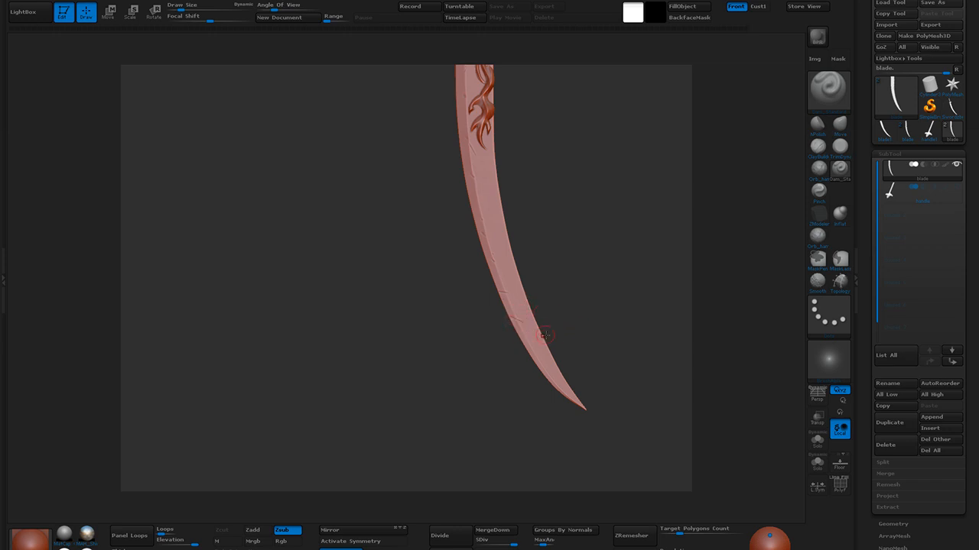
Smooth out the crack on the bevel ridge nearest the blade's tip
key("shift")
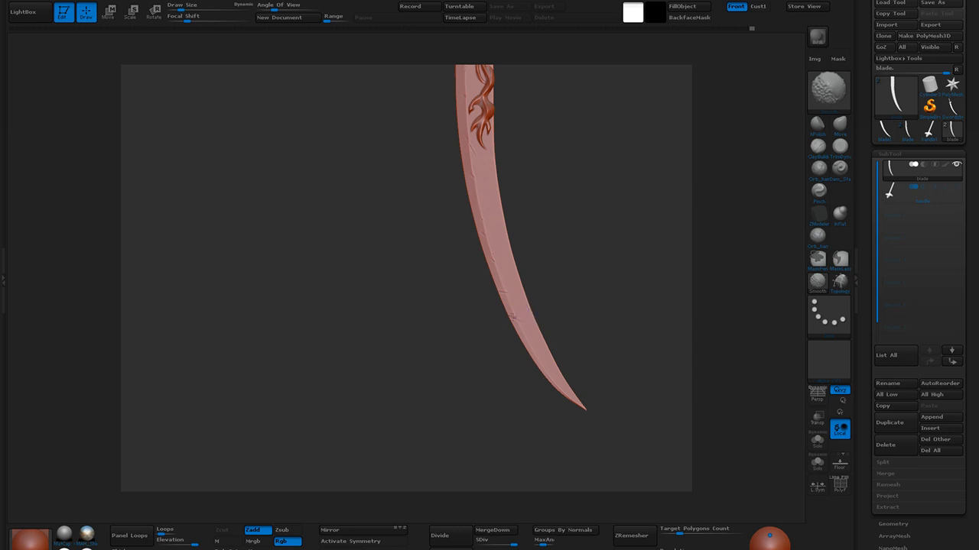
mouse_move(579, 296)
left_mouse_down("alt")
mouse_move(562, 222)
mouse_move(589, 323)
mouse_move(583, 339)
mouse_move(596, 328)
mouse_move(596, 354)
mouse_move(575, 340)
mouse_move(612, 416)
left_mouse_up("alt")
left_click_drag(525, 333, 520, 330, "shift")
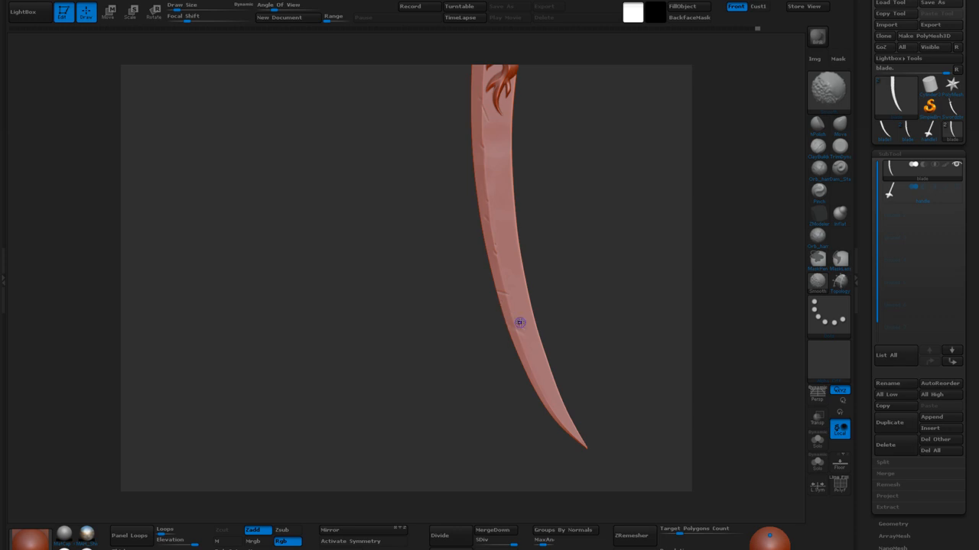
Switch to Dam_Standard, lower the subdivision level to 6 and smooth the bevel ridge near the tip
key("b")
key("d")
key("s")
left_click(487, 544)
left_click_drag(520, 325, 515, 334, "shift")
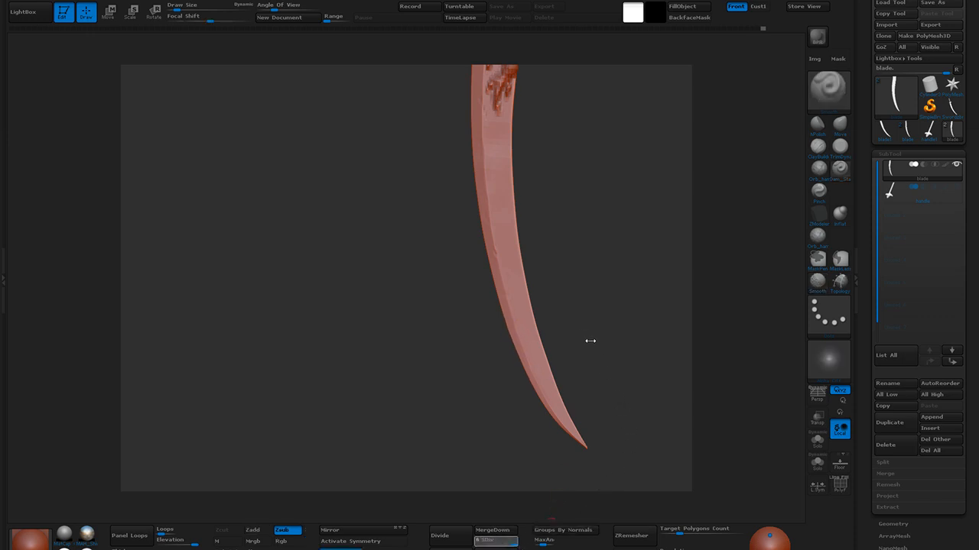
left_click_drag(583, 332, 574, 298, "alt")
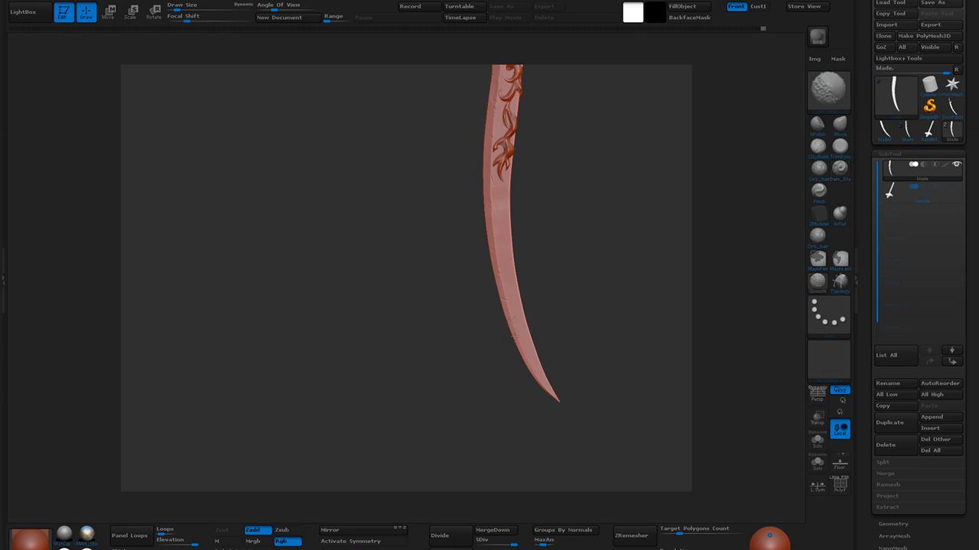
Unhide the handle subtool above the blade and check the guard's shape against the sword in the concept image
mouse_move(580, 366)
left_mouse_down("alt")
mouse_move(563, 272)
mouse_move(590, 357)
mouse_move(600, 281)
mouse_move(602, 312)
left_mouse_up("alt")
left_click_drag(616, 262, 602, 323)
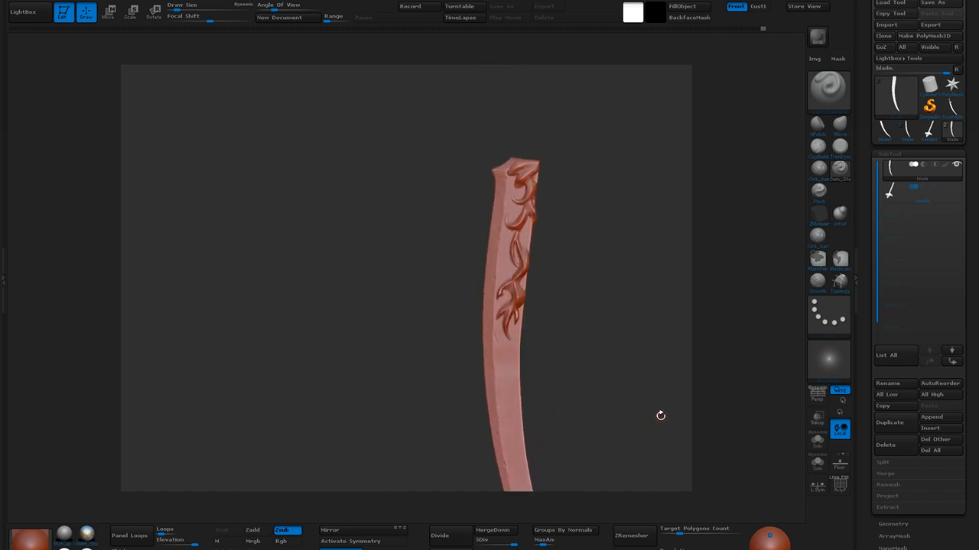
left_click(956, 186)
left_click_drag(605, 317, 587, 235, "alt")
left_click_drag(595, 384, 573, 143, "alt")
left_click_drag(612, 289, 579, 344)
left_click_drag(578, 235, 570, 348, "alt")
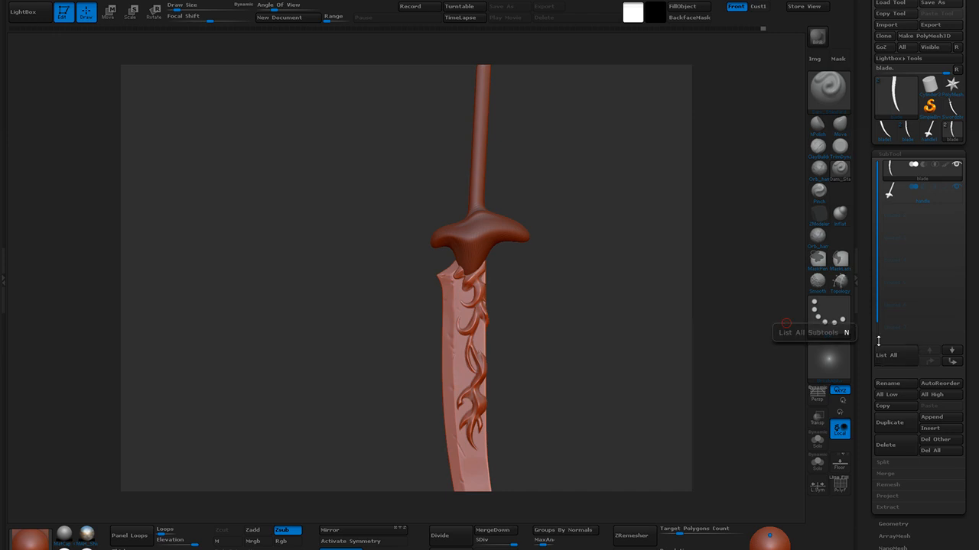
left_click_drag(978, 68, 726, 8)
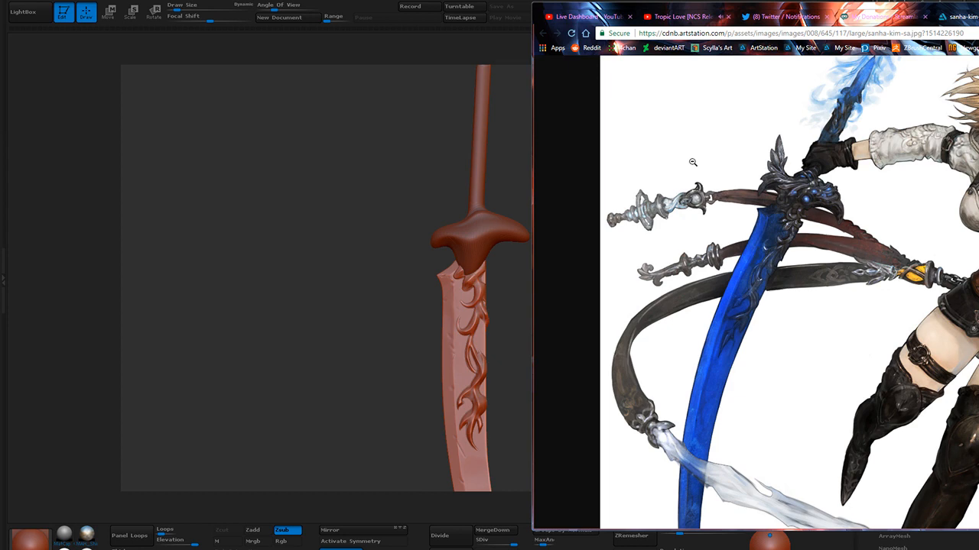
left_click_drag(695, 11, 977, 25)
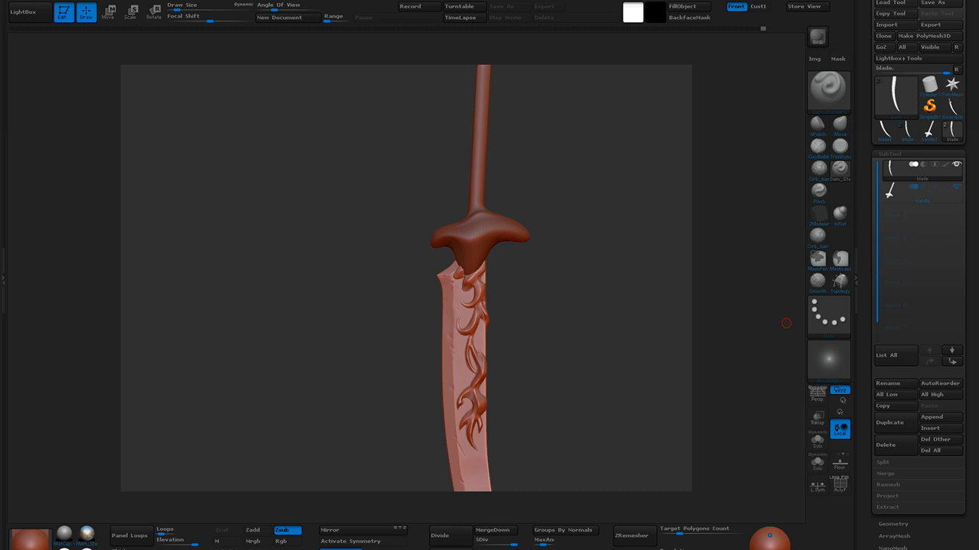
Select the handle subtool and use the Move brush to stretch both guard wings outward and curve their tips toward the blade
left_click(840, 123)
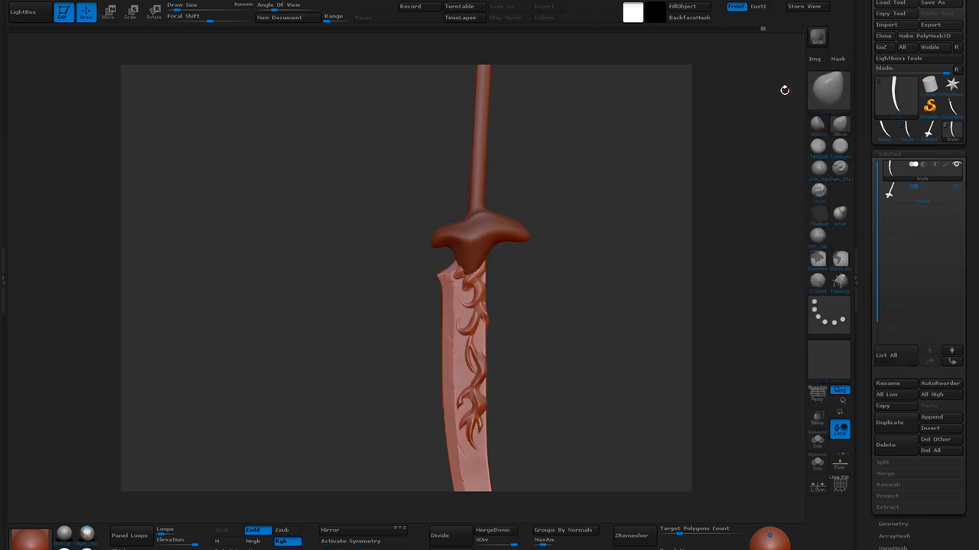
left_click(902, 192)
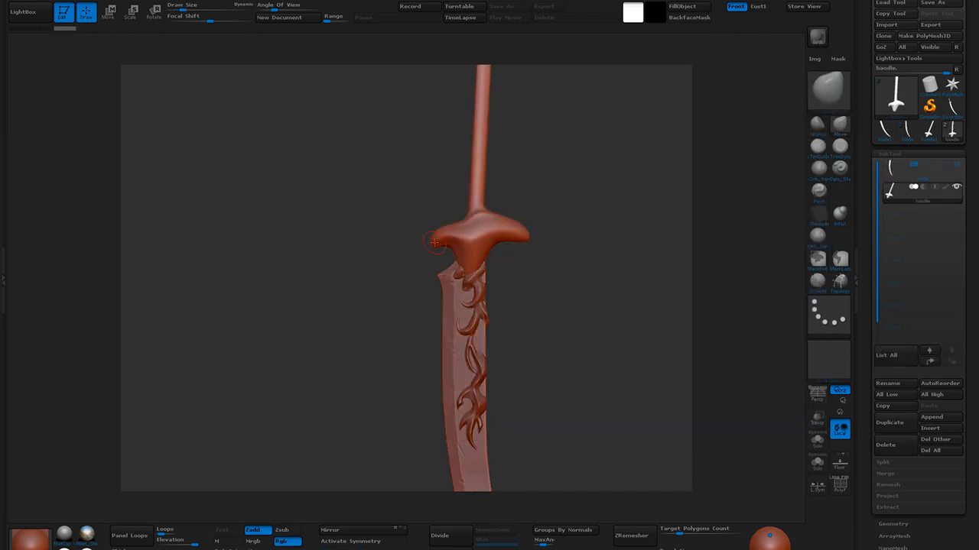
mouse_move(434, 242)
left_mouse_down()
mouse_move(402, 255)
mouse_move(408, 268)
mouse_move(422, 243)
left_mouse_up()
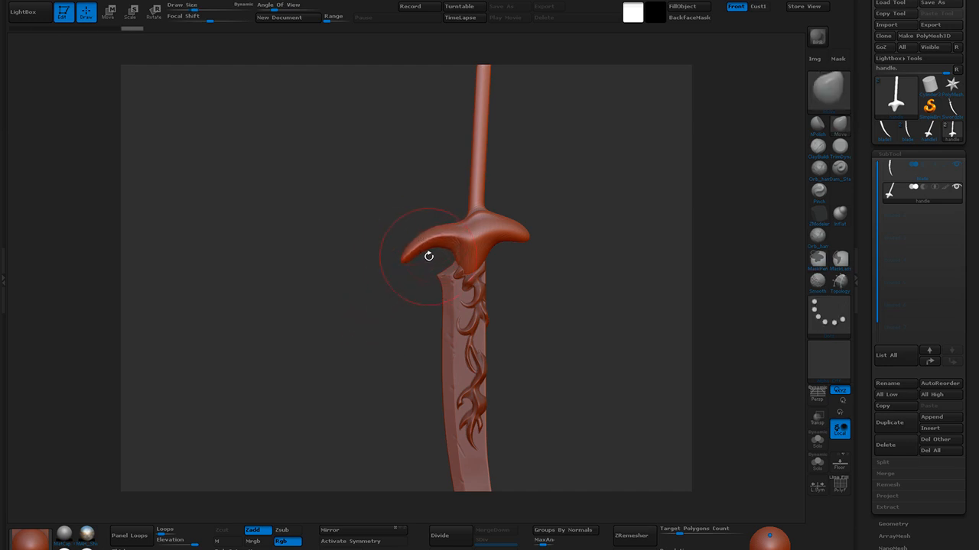
left_click_drag(408, 258, 416, 254)
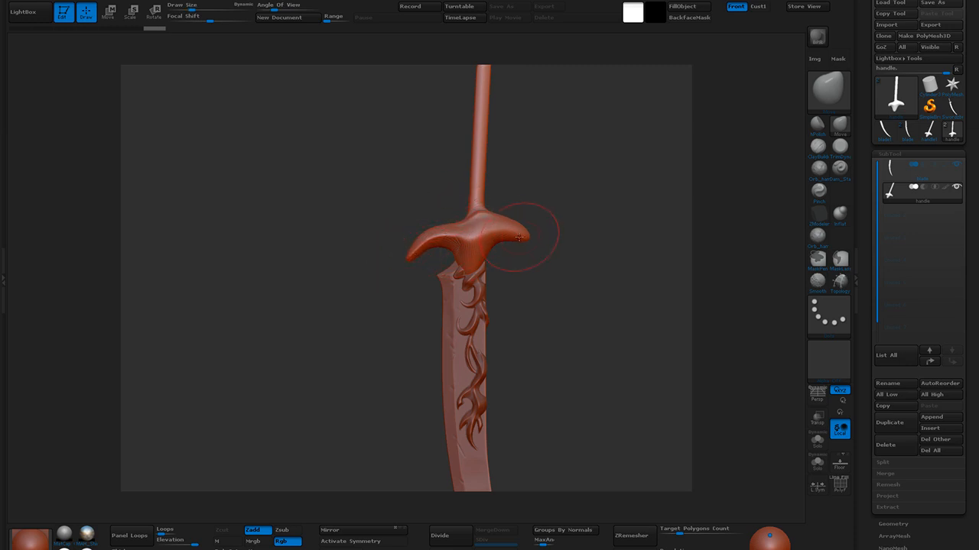
mouse_move(518, 238)
left_mouse_down()
mouse_move(532, 258)
mouse_move(505, 237)
mouse_move(528, 248)
left_mouse_up()
left_click_drag(503, 217, 464, 208)
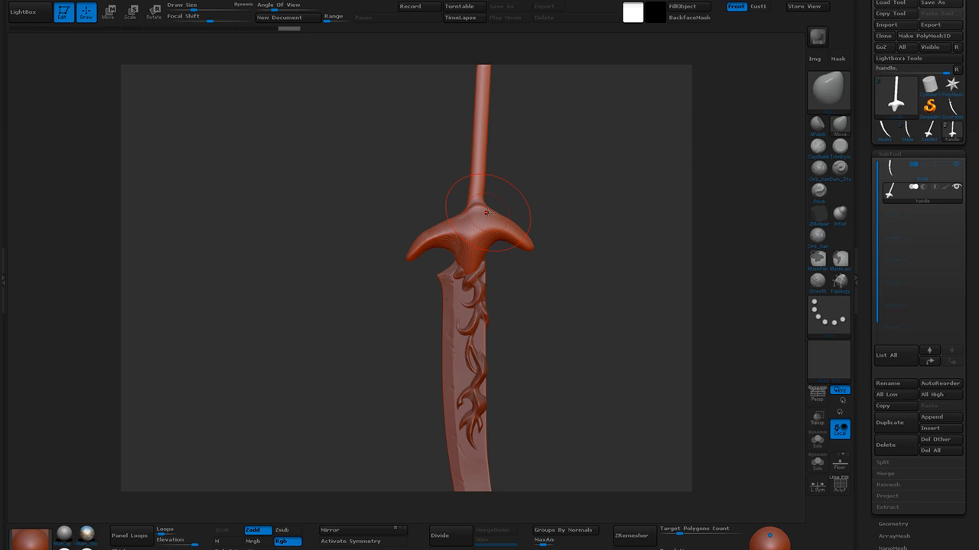
Subdivide the handle mesh twice and choose the SnakeHook brush for sculpting
left_click(457, 541)
left_click(457, 542)
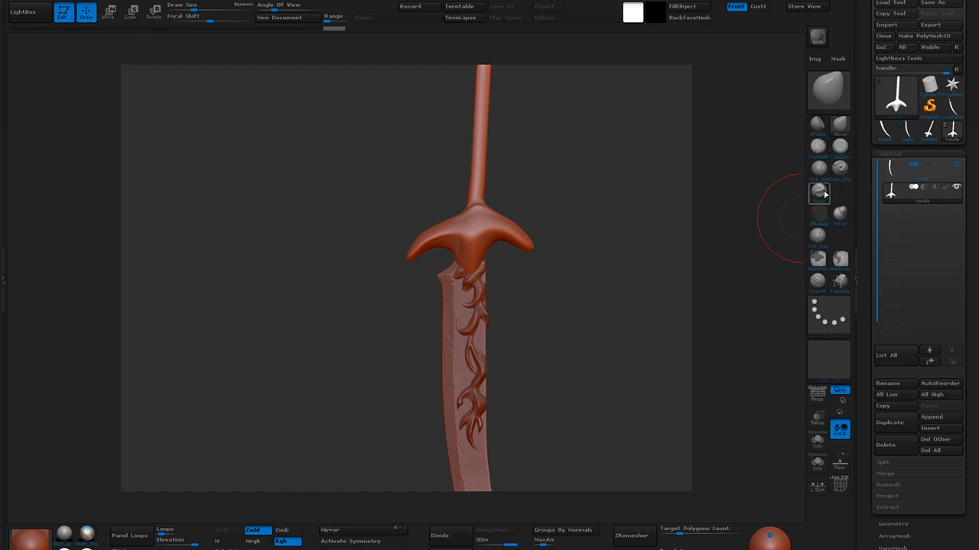
left_click(825, 177)
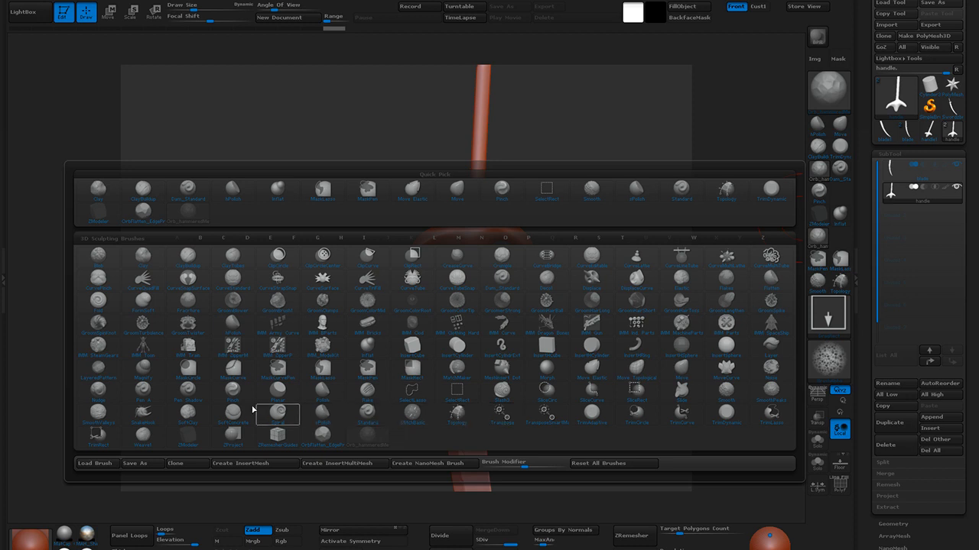
left_click(144, 413)
left_click_drag(562, 292, 576, 342)
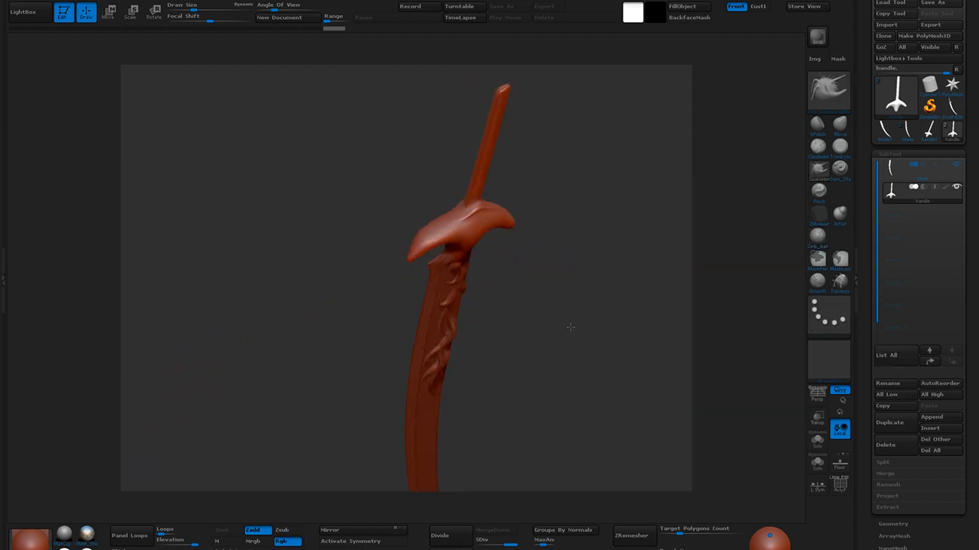
mouse_move(470, 227)
left_mouse_down()
mouse_move(525, 228)
mouse_move(601, 249)
mouse_move(543, 331)
mouse_move(646, 385)
mouse_move(673, 430)
mouse_move(440, 425)
mouse_move(651, 417)
mouse_move(681, 468)
left_mouse_up()
key("ctrl+z")
mouse_move(517, 283)
left_mouse_down()
mouse_move(478, 267)
mouse_move(530, 269)
left_mouse_up()
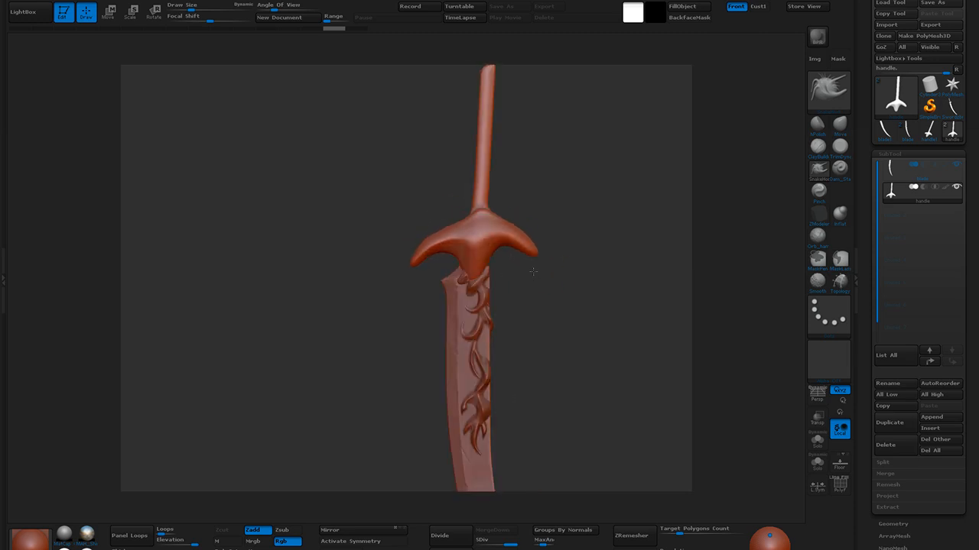
Pull a second, upper prong out of the crossguard's left arm with the SnakeHook brush and smooth its transition
mouse_move(449, 227)
left_mouse_down()
mouse_move(419, 220)
mouse_move(420, 246)
mouse_move(420, 231)
mouse_move(440, 222)
mouse_move(422, 221)
mouse_move(520, 220)
left_mouse_up()
key("ctrl+z")
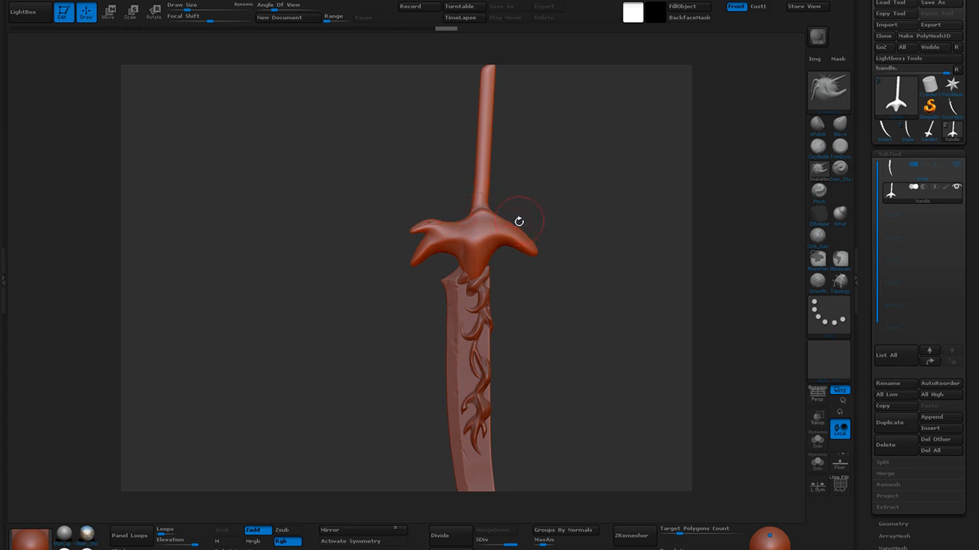
mouse_move(452, 222)
left_mouse_down()
mouse_move(444, 218)
mouse_move(501, 207)
mouse_move(455, 218)
mouse_move(406, 214)
mouse_move(478, 221)
left_mouse_up()
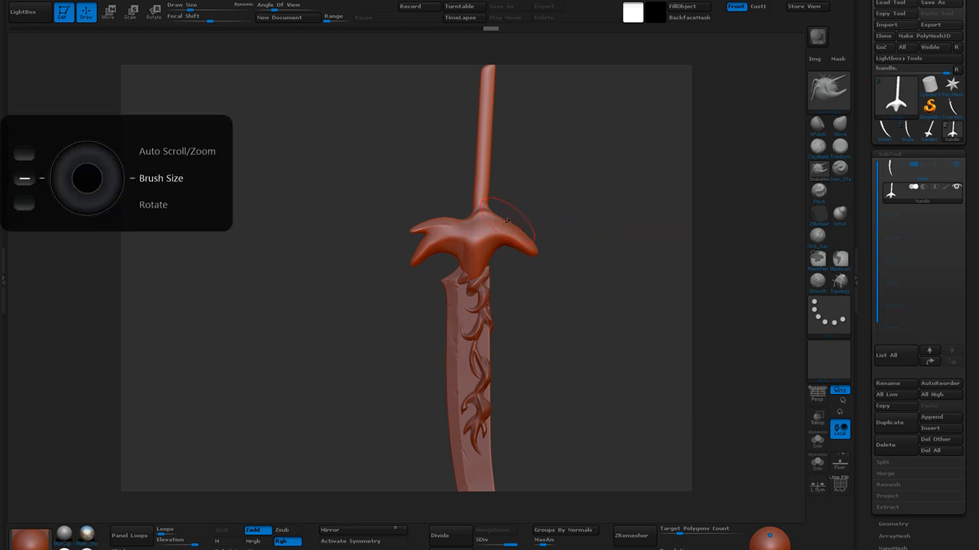
left_click_drag(511, 226, 528, 222, "shift")
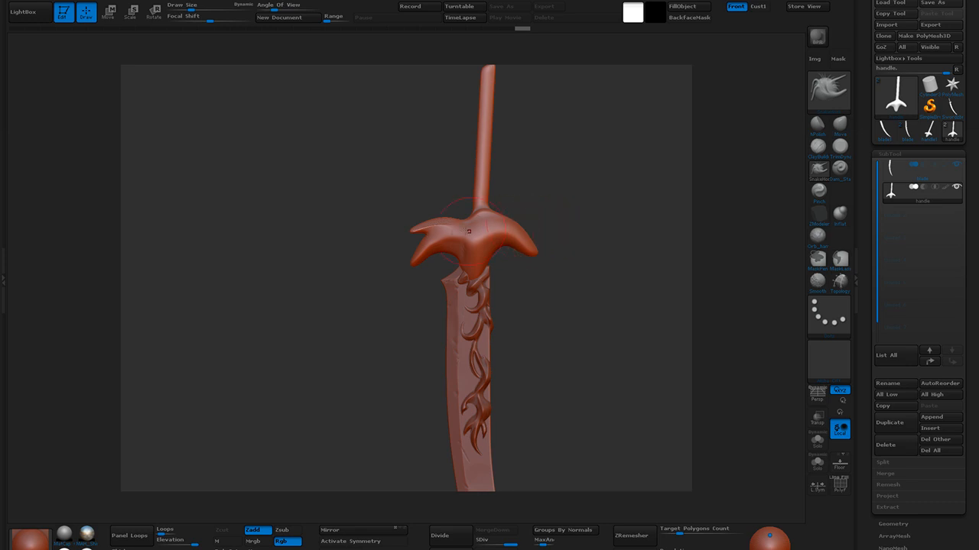
left_click_drag(564, 285, 588, 336)
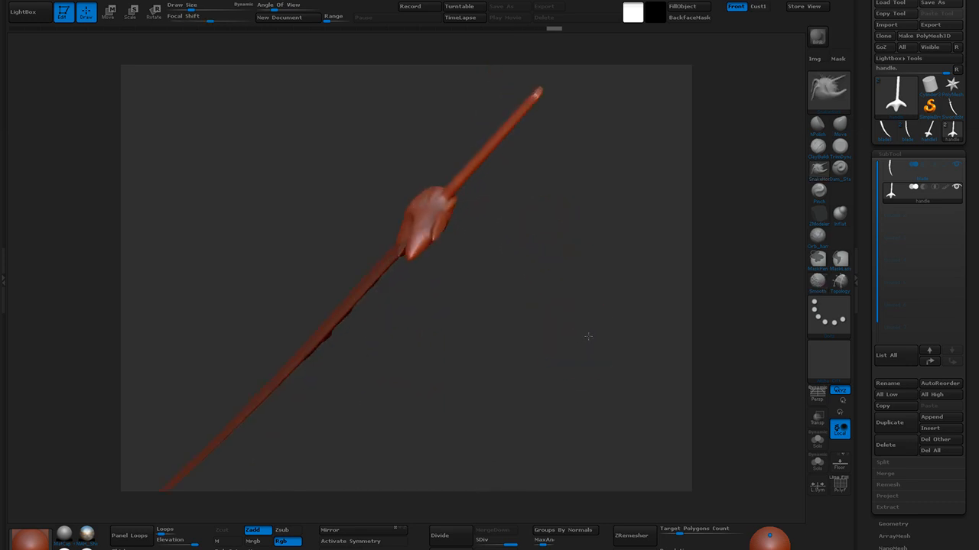
mouse_move(520, 275)
left_mouse_down("shift")
mouse_move(533, 275)
mouse_move(528, 259)
left_mouse_up("shift")
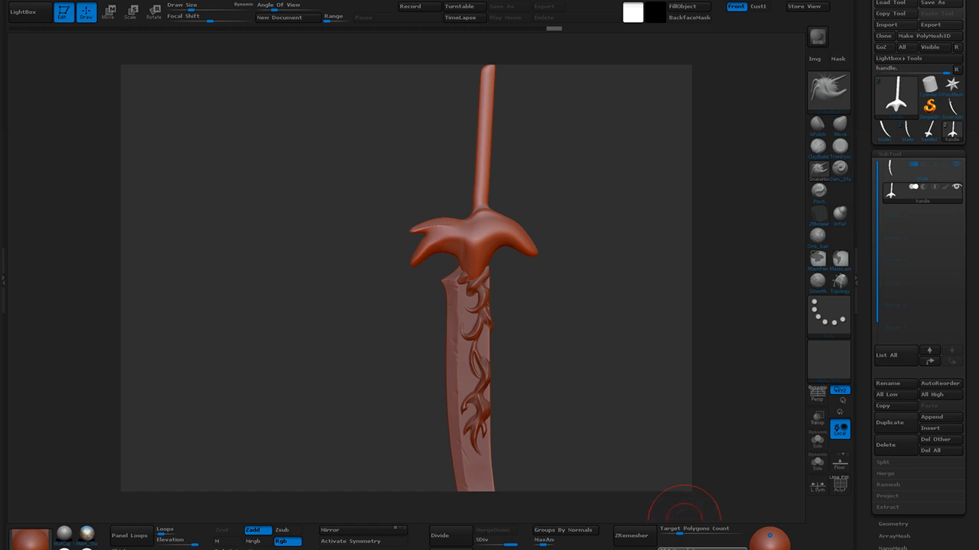
Try to DynaMesh the handle with its subdivision levels frozen and smooth the left prongs
left_click(663, 547)
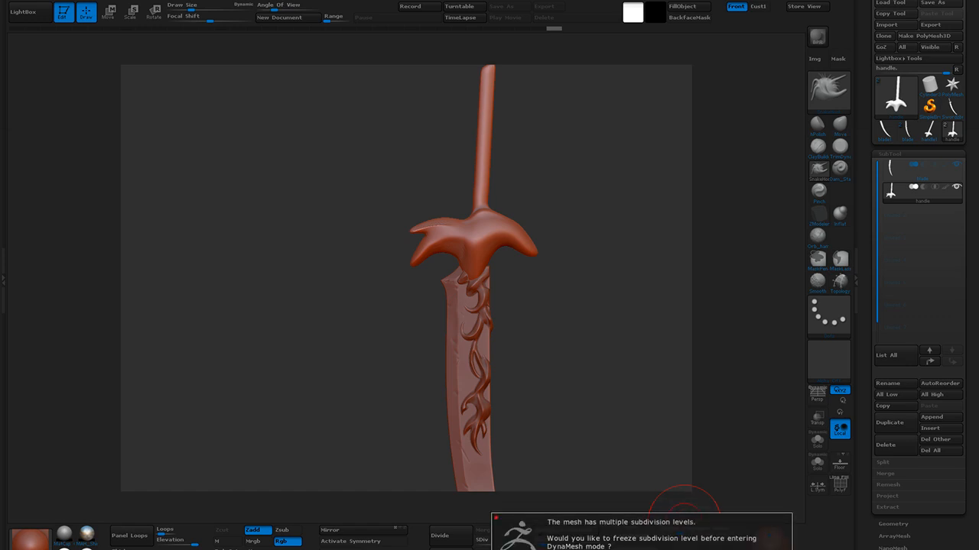
left_click(573, 549)
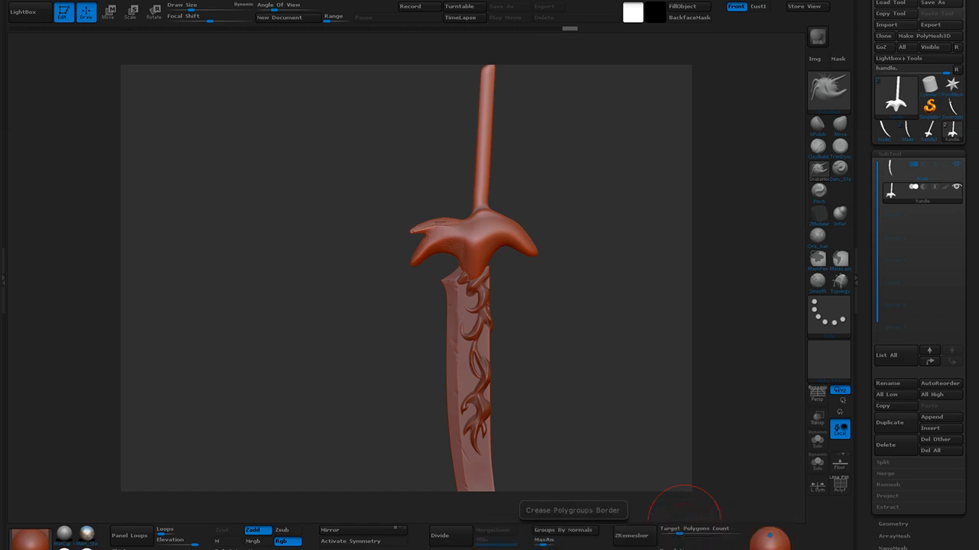
mouse_move(557, 301)
left_mouse_down()
mouse_move(573, 365)
mouse_move(566, 402)
mouse_move(555, 405)
left_mouse_up()
mouse_move(459, 245)
left_mouse_down("shift")
mouse_move(440, 234)
mouse_move(450, 240)
left_mouse_up("shift")
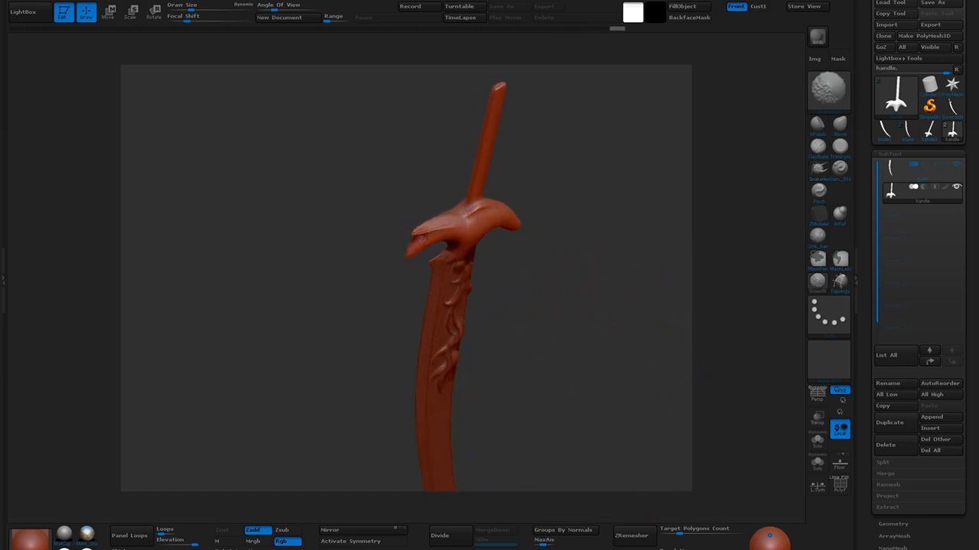
left_click_drag(550, 301, 533, 239)
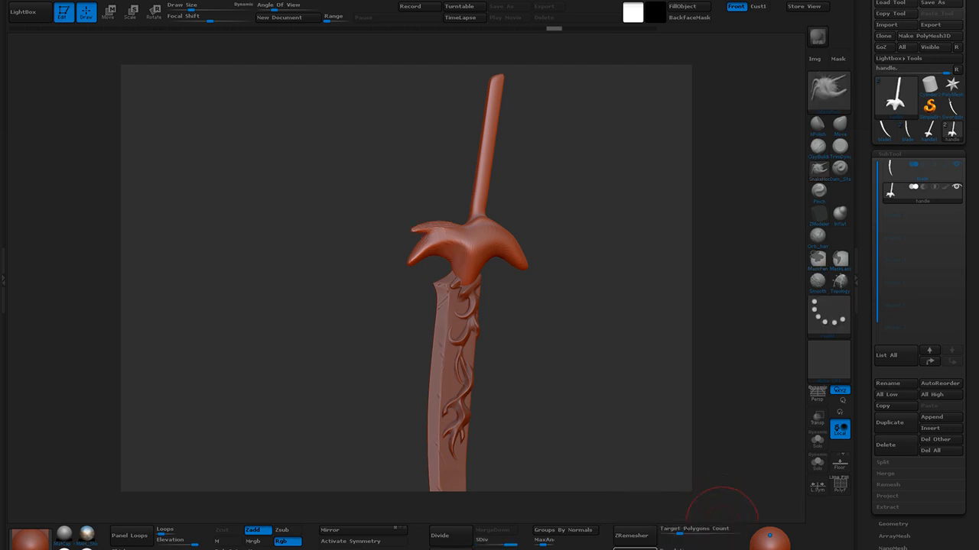
Remesh the handle with DynaMesh without freezing its subdivision levels
left_click(635, 549)
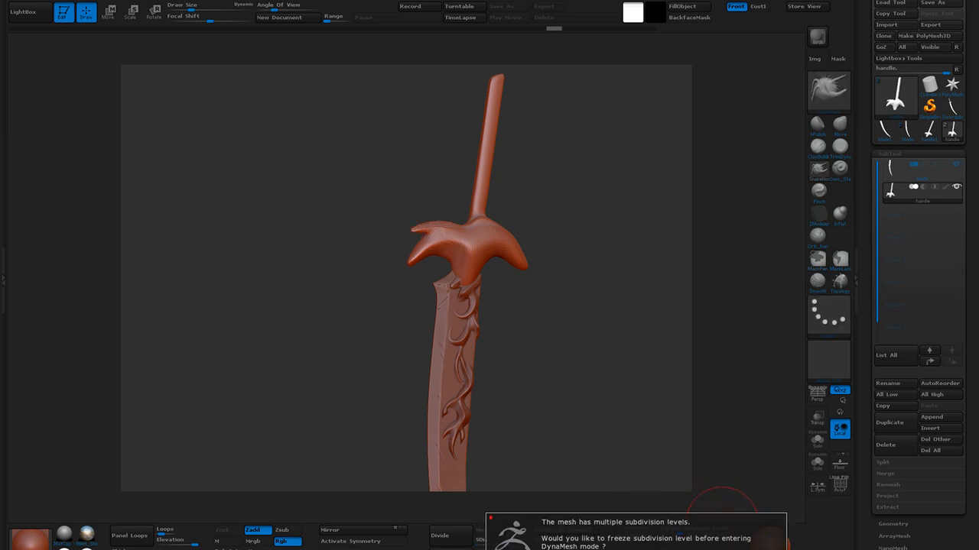
left_click(722, 549)
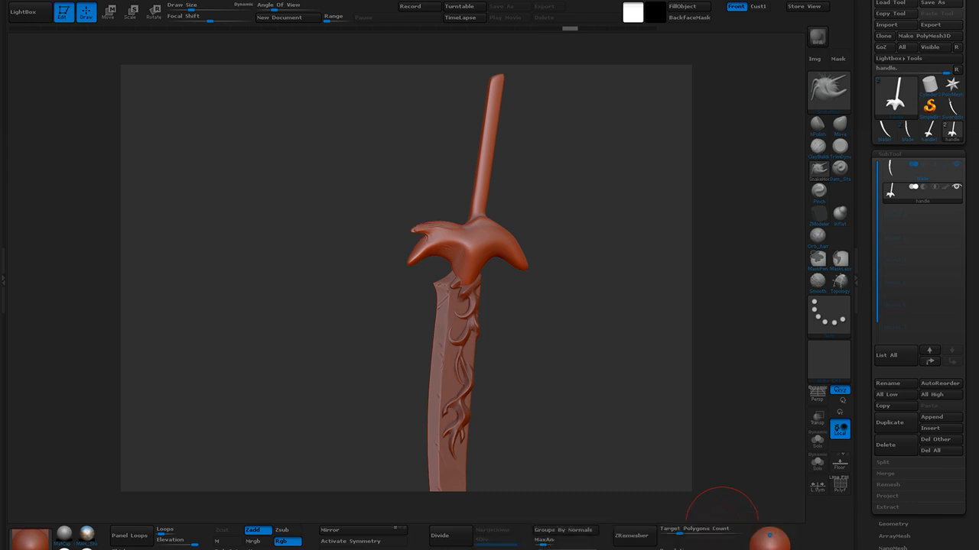
key("ctrl+z")
Change the sword's display material from the red wax MatCap to BasicMaterial
left_click(32, 543)
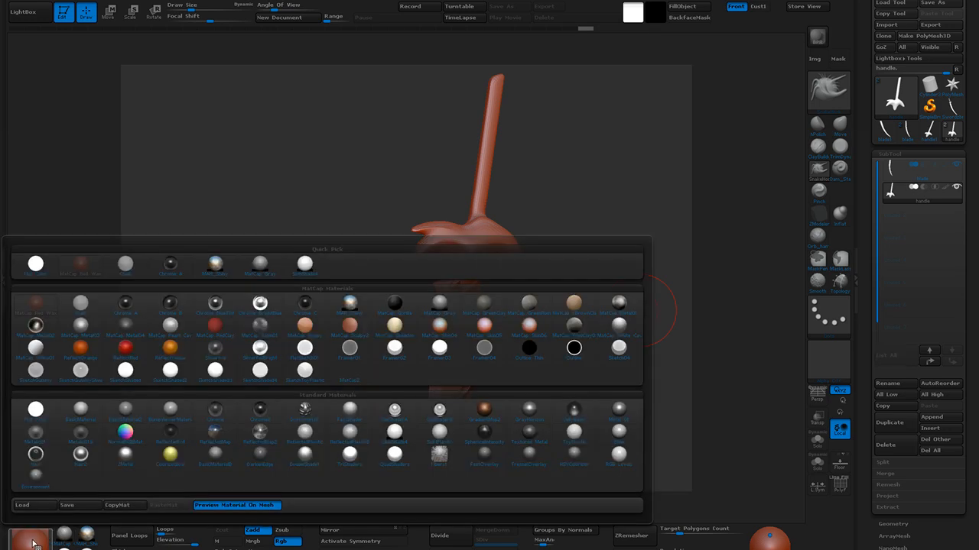
left_click(81, 409)
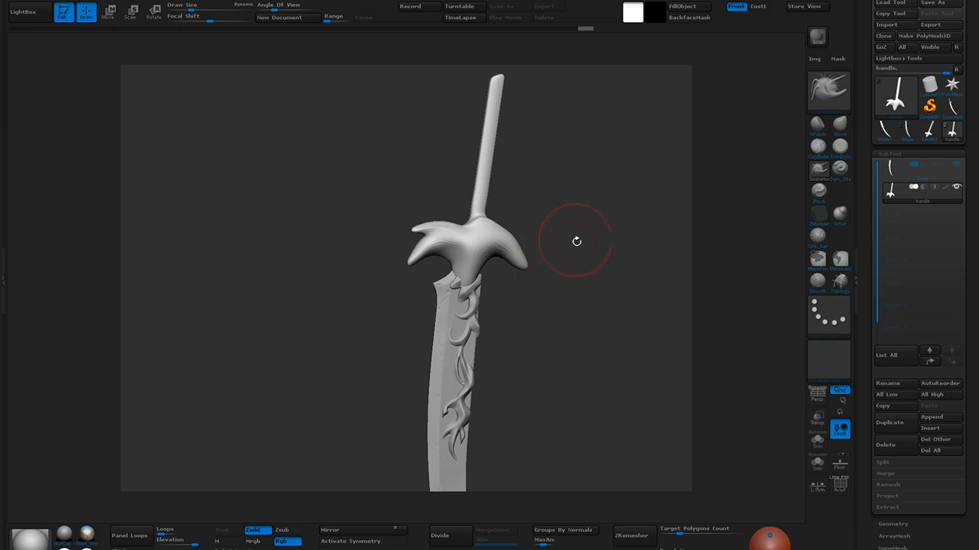
mouse_move(540, 323)
left_mouse_down()
mouse_move(563, 308)
mouse_move(558, 331)
mouse_move(583, 319)
mouse_move(570, 338)
mouse_move(573, 293)
mouse_move(575, 308)
left_mouse_up()
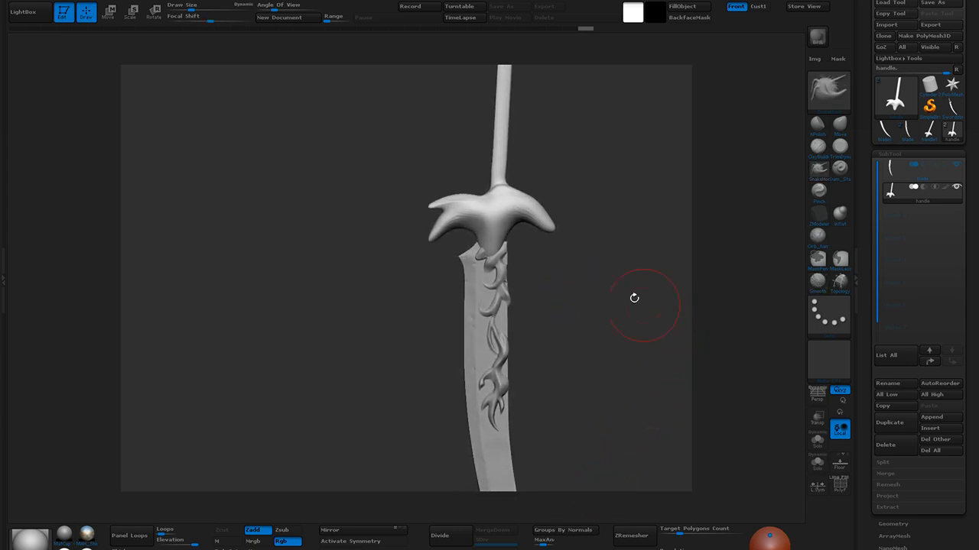
Subdivide the remeshed handle twice to prepare the crossguard for detailing
left_click(450, 535)
left_click(452, 535)
mouse_move(606, 237)
left_mouse_down()
mouse_move(613, 260)
mouse_move(612, 248)
left_mouse_up()
mouse_move(611, 249)
left_mouse_down("alt")
mouse_move(641, 314)
mouse_move(597, 335)
mouse_move(612, 313)
left_mouse_up("alt")
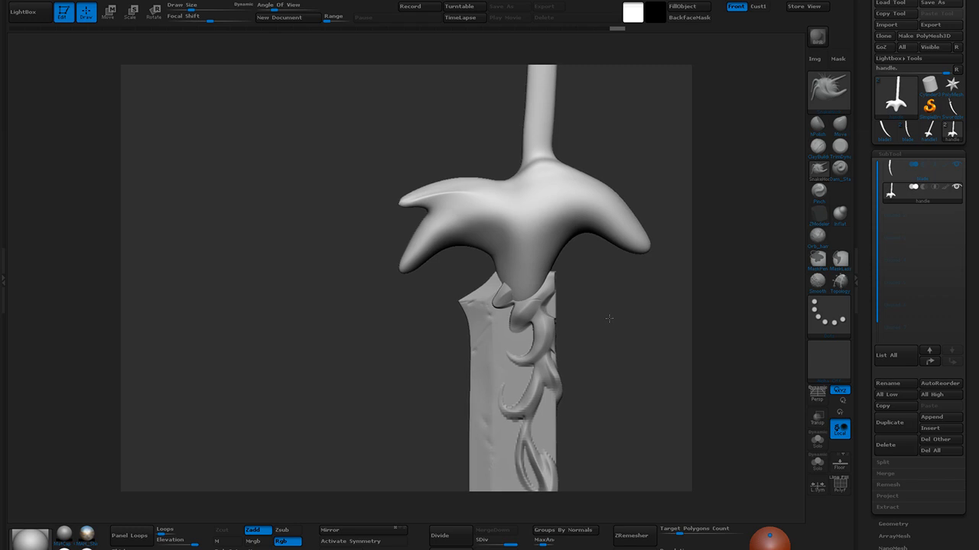
Sculpt a thin raised ridge with a small ClayBuildup brush along the left arm's underside, curving up to the crossguard's centre
left_click(816, 148)
key("bracketleft")
key("bracketleft")
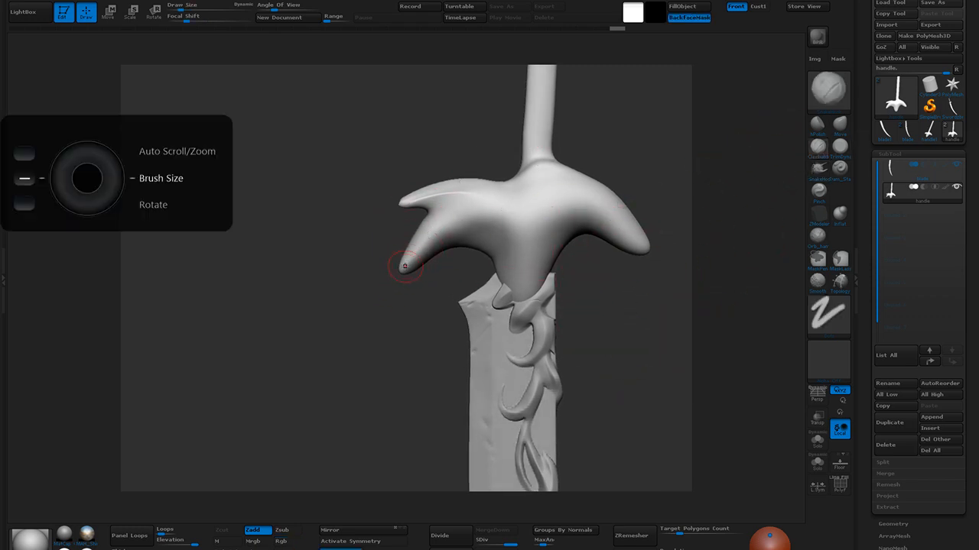
left_click_drag(497, 294, 501, 280)
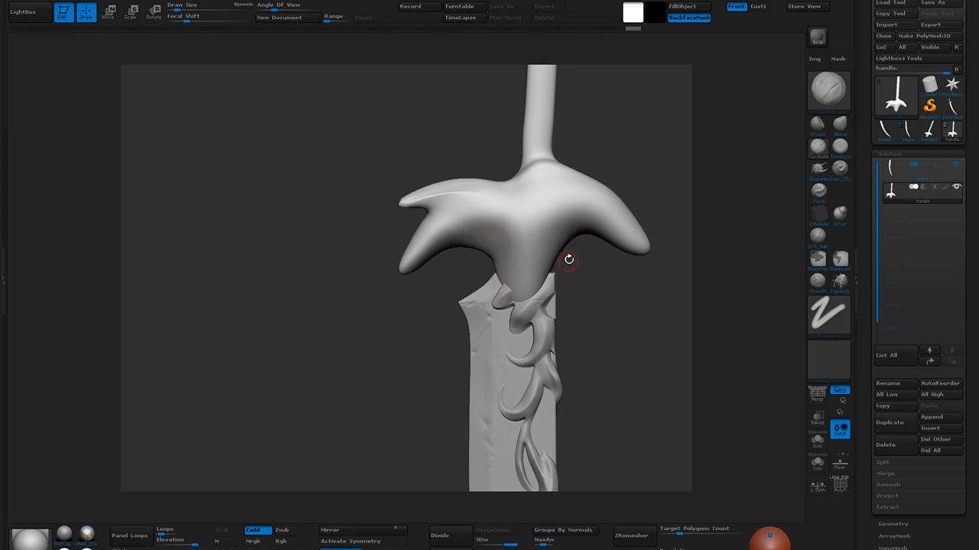
key("[")
left_click_drag(559, 207, 562, 206)
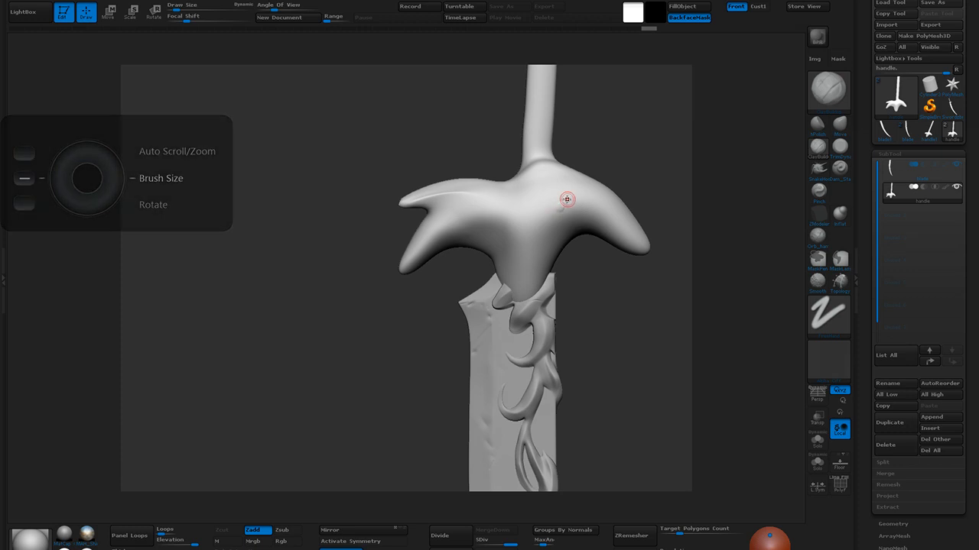
left_click(469, 240)
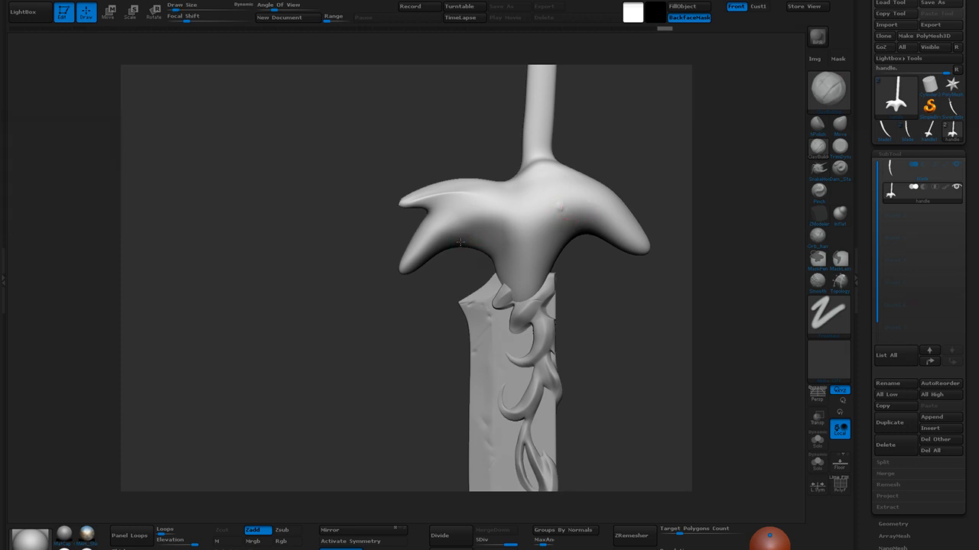
mouse_move(490, 244)
left_mouse_down()
mouse_move(539, 230)
mouse_move(561, 205)
left_mouse_up()
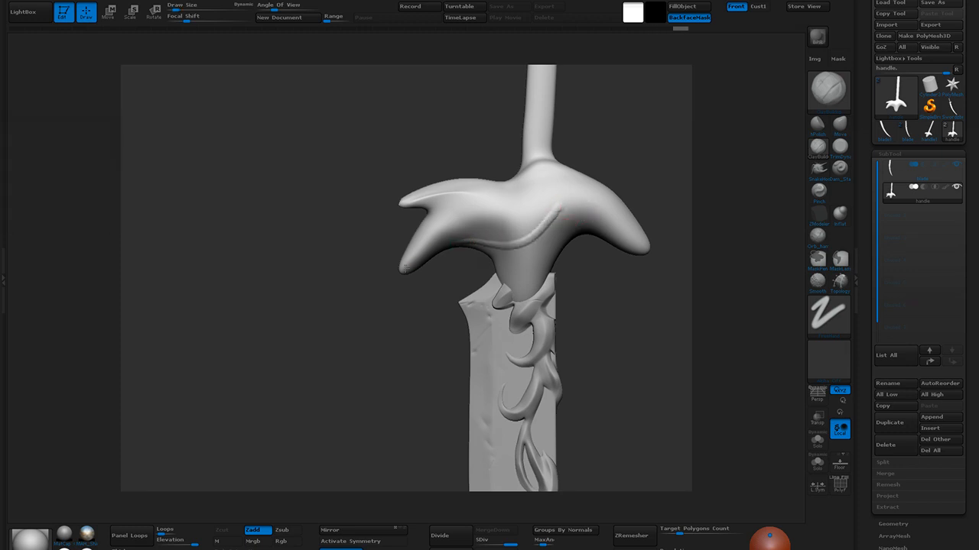
Sculpt raised ridges from the lower and upper left prongs to the crossguard's centre, plus a curved ridge below the grip
left_click_drag(429, 237, 561, 208)
key("ctrl+z")
mouse_move(403, 267)
left_mouse_down()
mouse_move(414, 253)
mouse_move(535, 212)
mouse_move(559, 192)
left_mouse_up()
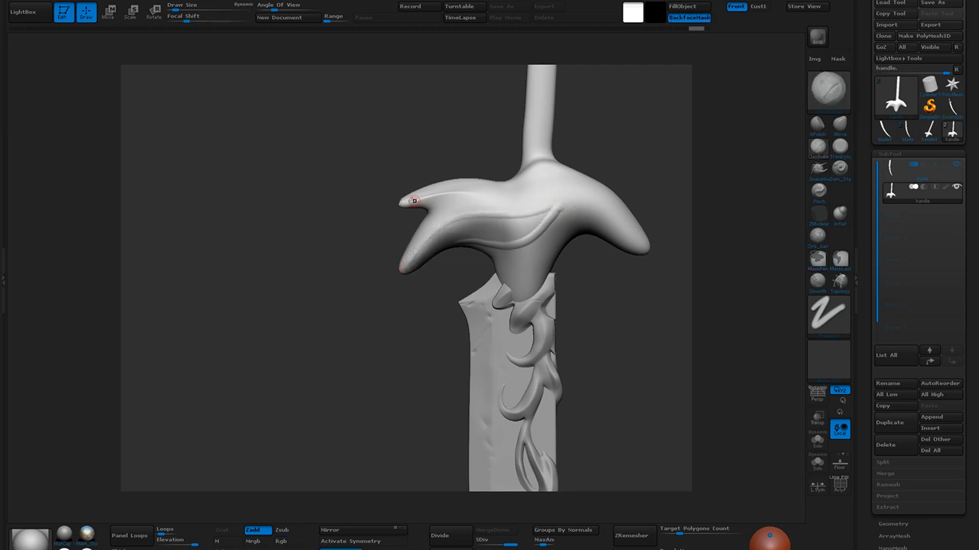
mouse_move(425, 193)
left_mouse_down()
mouse_move(574, 201)
mouse_move(581, 177)
left_mouse_up()
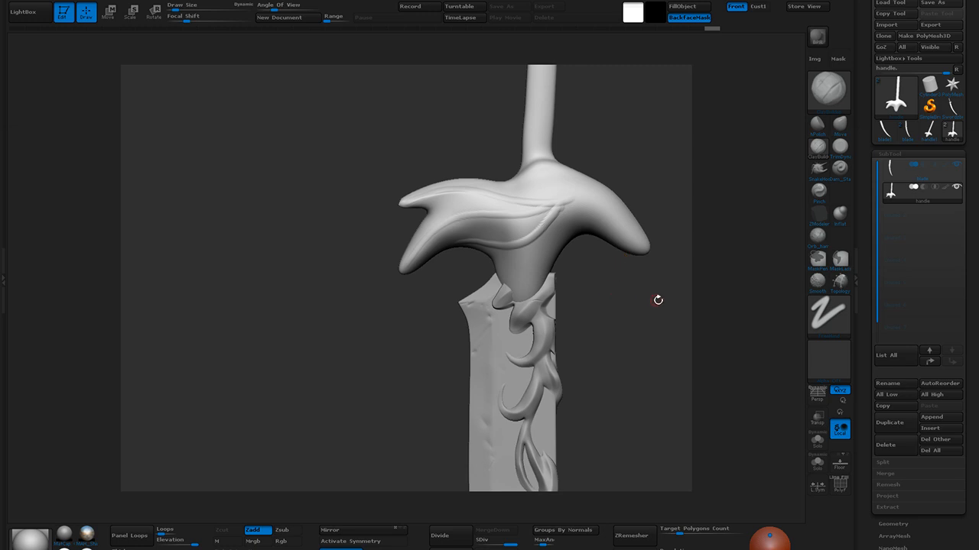
left_click_drag(656, 299, 663, 323, "alt")
left_click_drag(524, 202, 570, 225)
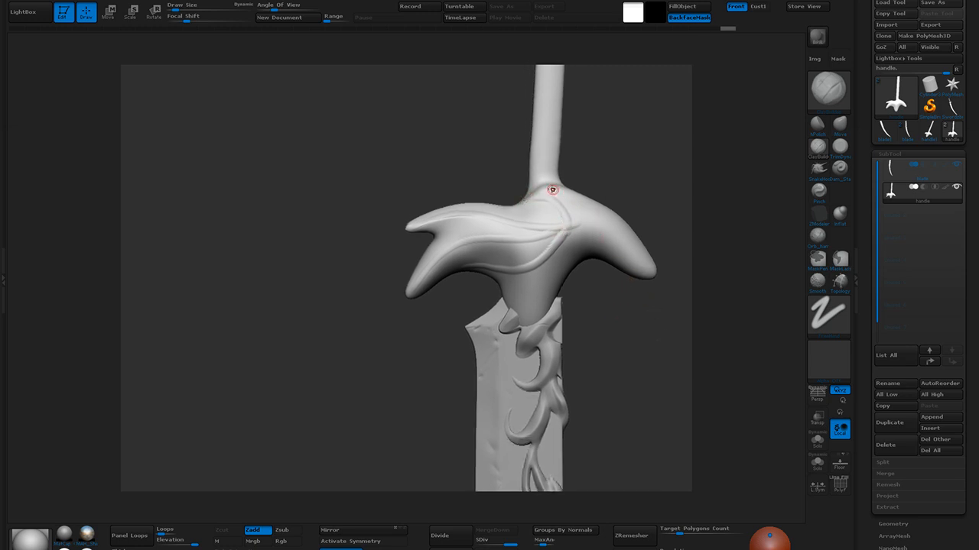
Reshape the crossguard's upper contour beside the grip base with an enlarged Move brush
left_click_drag(599, 293, 597, 327)
left_click(839, 126)
key("]")
key("]")
key("]")
key("]")
left_click_drag(522, 199, 515, 192)
left_click_drag(609, 285, 610, 268)
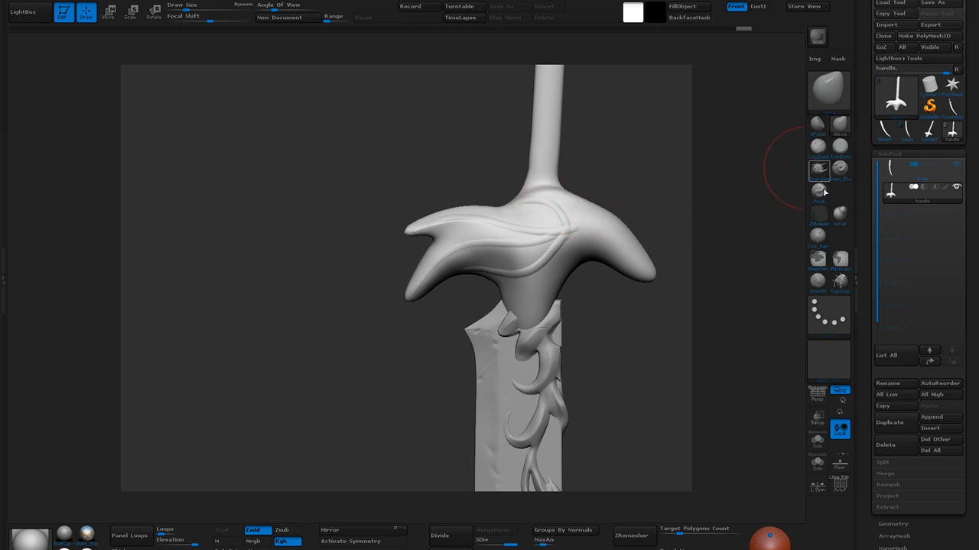
Add a ClayBuildup ridge with a reduced brush from the grip base down to where the ridges cross
left_click(818, 147)
key("[")
key("[")
key("[")
key("[")
left_click_drag(565, 188, 564, 234)
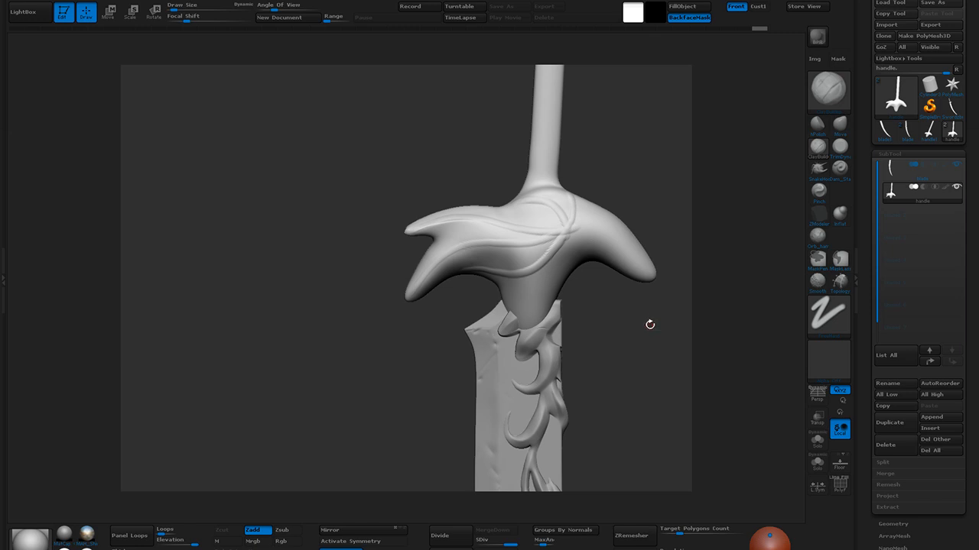
Sculpt raised vine ridges from the crossing point over the upper side of the crossguard's right arm
mouse_move(634, 312)
left_mouse_down()
mouse_move(566, 224)
mouse_move(617, 193)
left_mouse_up()
mouse_move(623, 296)
left_mouse_down()
mouse_move(659, 288)
mouse_move(660, 269)
left_mouse_up()
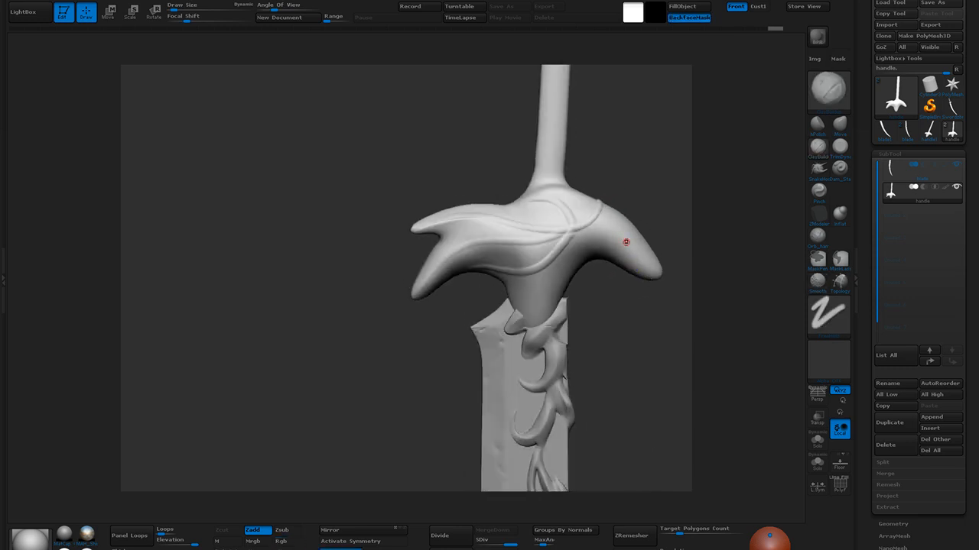
left_click_drag(573, 230, 616, 220)
left_click_drag(629, 293, 611, 260)
left_click_drag(615, 219, 632, 215)
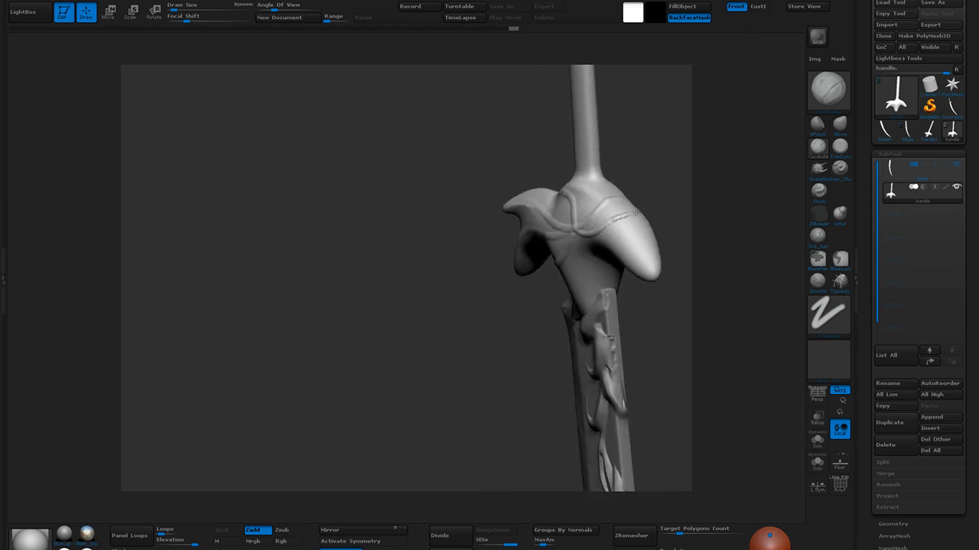
left_click_drag(633, 290, 671, 272)
left_click_drag(644, 308, 629, 284, "alt")
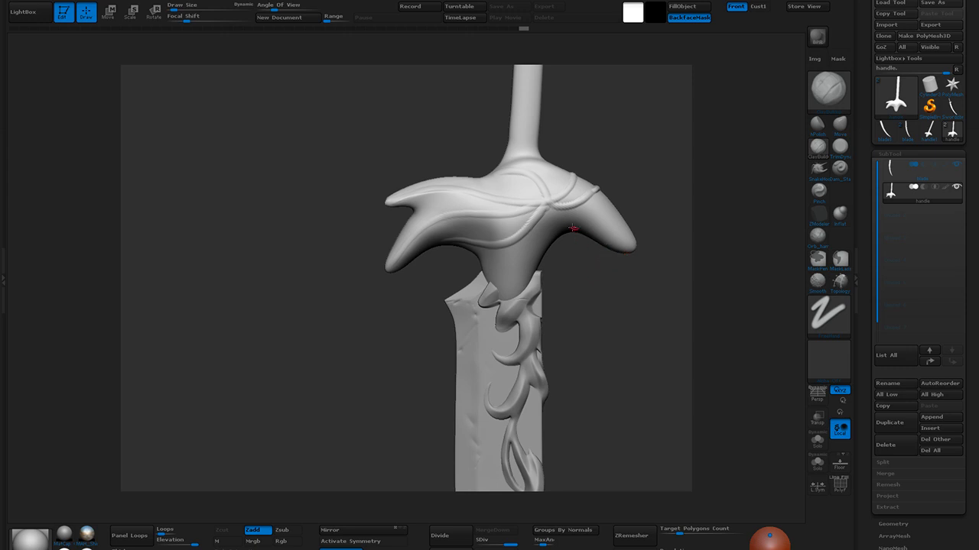
Extend the raised vine ridges toward the right arm's tip and curl one below the crossing point
mouse_move(549, 213)
left_mouse_down()
mouse_move(617, 211)
mouse_move(612, 218)
left_mouse_up()
mouse_move(631, 271)
left_mouse_down("alt")
mouse_move(597, 283)
mouse_move(584, 219)
mouse_move(612, 210)
left_mouse_up("alt")
left_click_drag(616, 273, 646, 266)
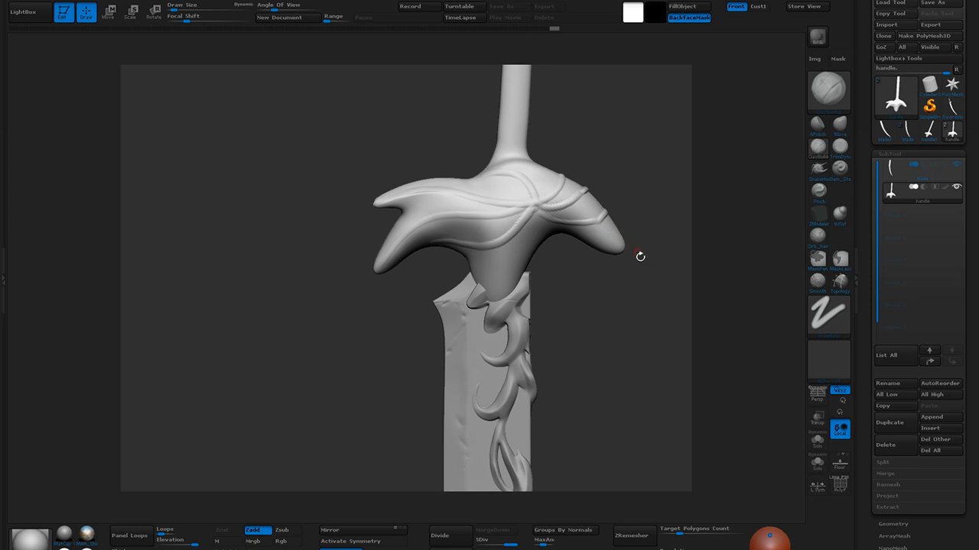
left_click_drag(596, 227, 619, 259)
left_click_drag(584, 280, 735, 189)
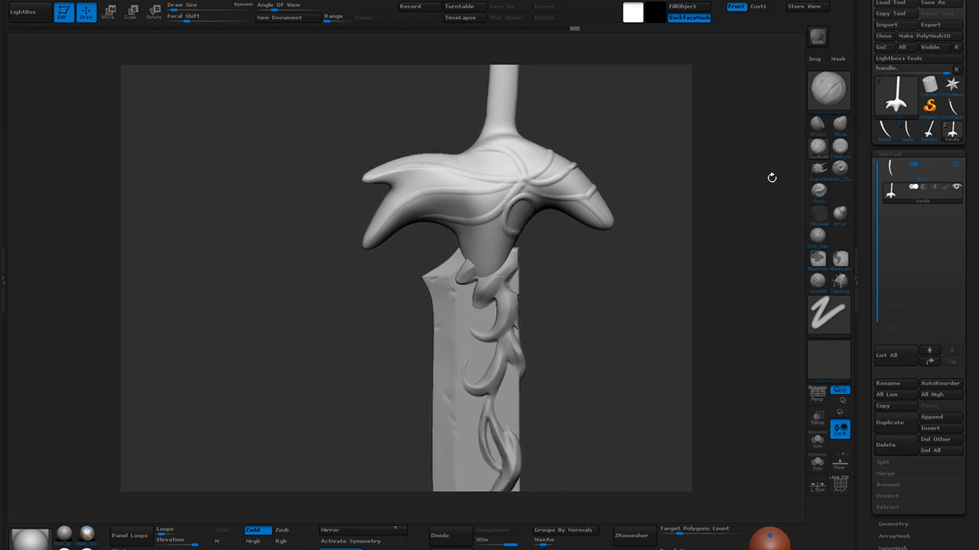
Push the surface around the curled ridge below the crossing point with the Move brush, opening it into a rounder socket
key("b")
key("m")
key("v")
left_click_drag(569, 247, 528, 226)
left_click_drag(568, 314, 525, 222)
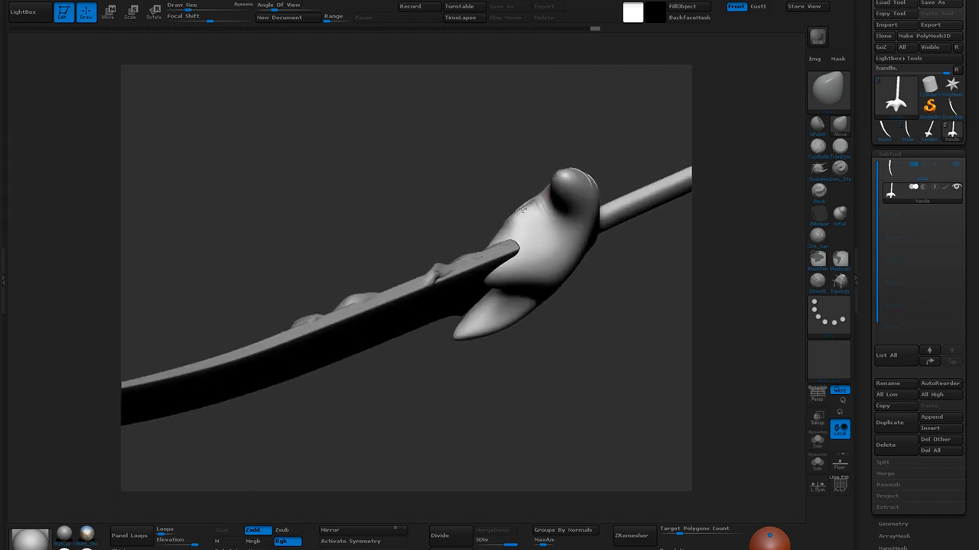
left_click_drag(557, 294, 545, 248)
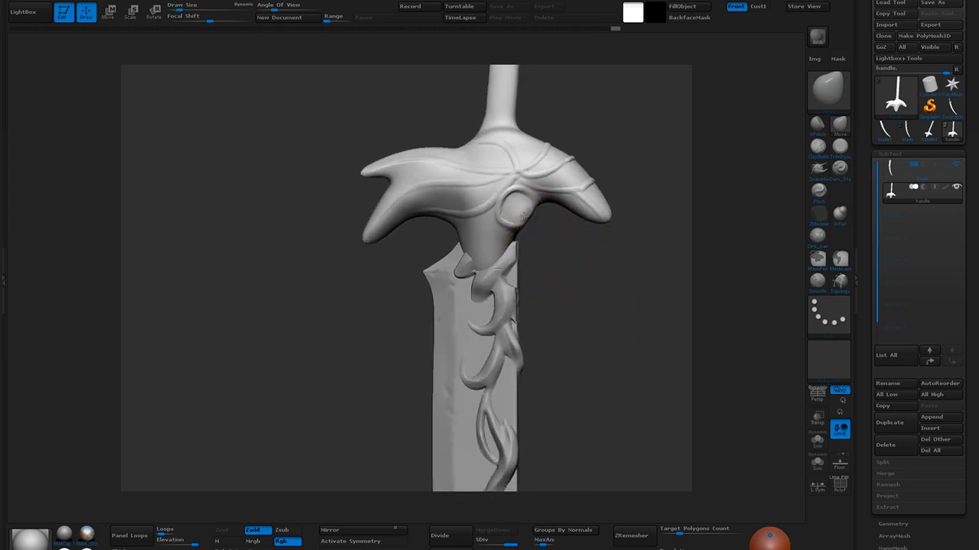
mouse_move(543, 225)
left_mouse_down()
mouse_move(579, 257)
mouse_move(512, 227)
mouse_move(538, 224)
mouse_move(525, 229)
mouse_move(530, 216)
left_mouse_up()
left_click_drag(604, 275, 635, 283)
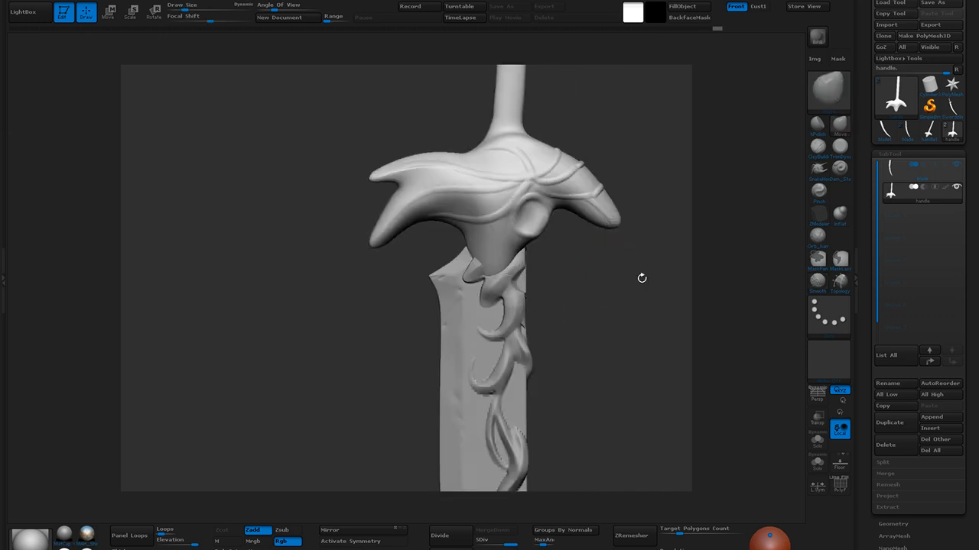
Build a raised ring around the socket below the ridge crossing with a reduced ClayBuildup brush
left_click(819, 146)
key("bracketleft")
key("bracketleft")
key("bracketleft")
mouse_move(529, 225)
left_mouse_down()
mouse_move(520, 225)
mouse_move(546, 226)
left_mouse_up()
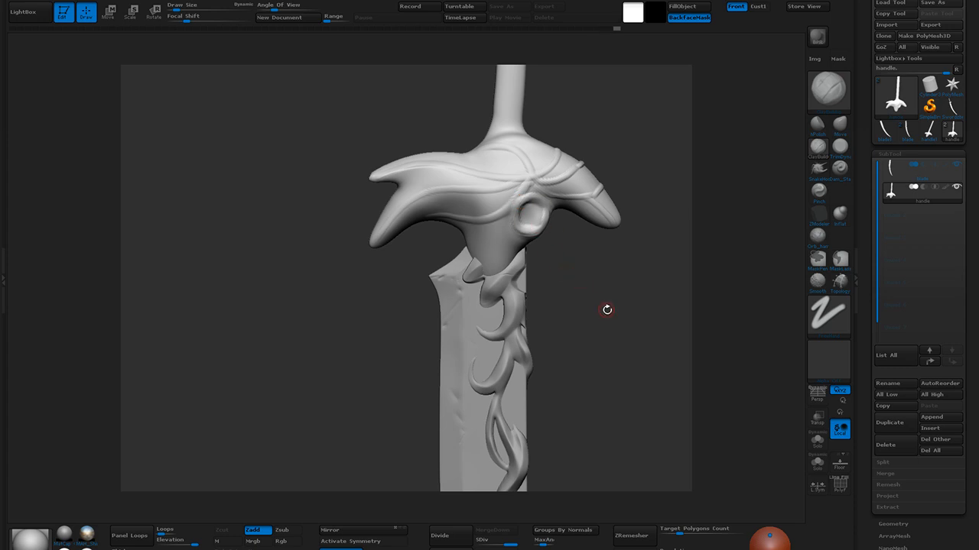
left_click_drag(619, 288, 649, 299)
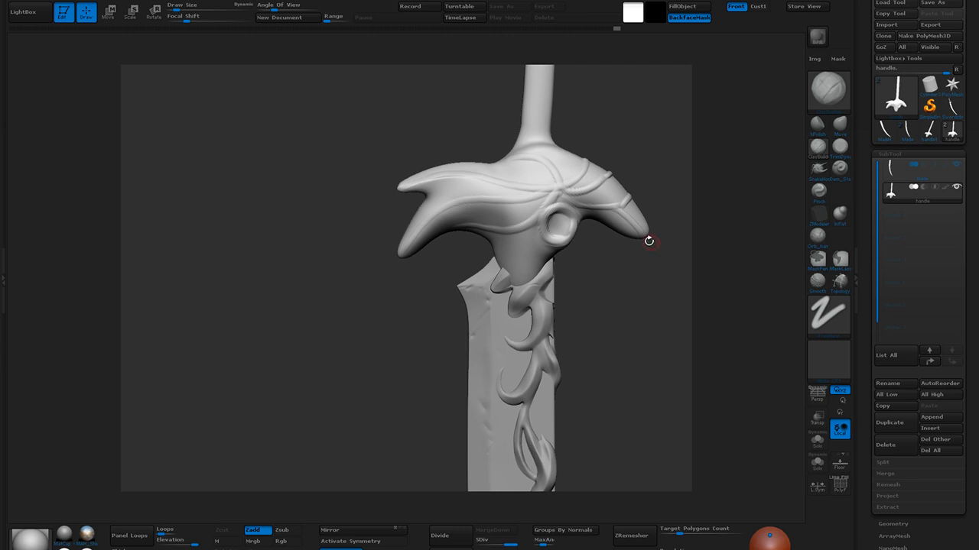
Add and smooth a thin ClayBuildup ridge from the crossing point down past the ring toward the blade
key("bracketleft")
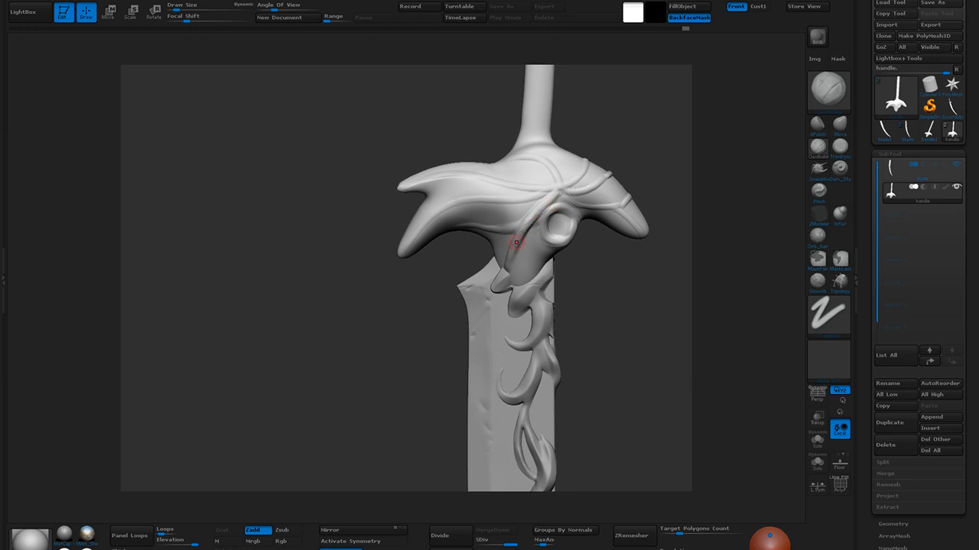
left_click_drag(522, 223, 559, 196)
key("s")
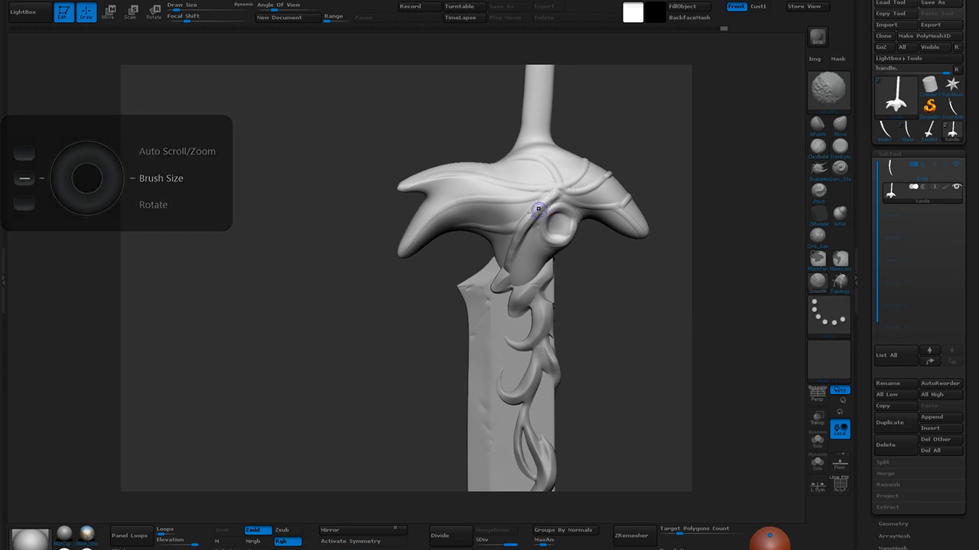
left_click_drag(597, 335, 628, 338)
left_click_drag(607, 298, 624, 320)
Build up clay along the left arm's lower prong from near its tip to the ridge crossing and smooth it
key("s")
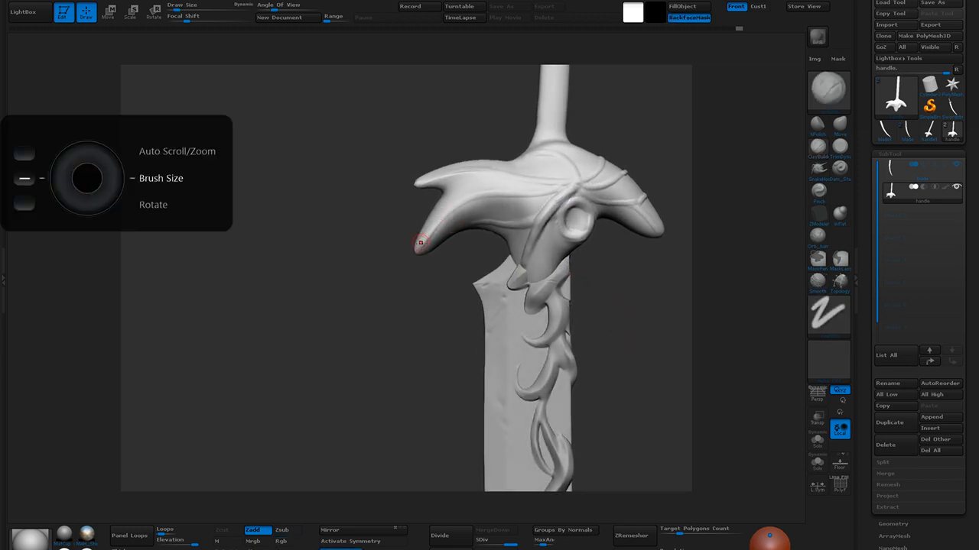
left_click_drag(445, 216, 556, 195)
mouse_move(438, 224)
left_mouse_down()
mouse_move(432, 231)
mouse_move(501, 199)
mouse_move(491, 197)
mouse_move(439, 220)
mouse_move(554, 195)
mouse_move(541, 182)
mouse_move(562, 199)
left_mouse_up()
left_click_drag(595, 267, 565, 235)
mouse_move(458, 194)
left_mouse_down()
mouse_move(447, 197)
mouse_move(524, 181)
mouse_move(450, 205)
mouse_move(528, 191)
left_mouse_up()
key("b")
left_click_drag(594, 264, 573, 208)
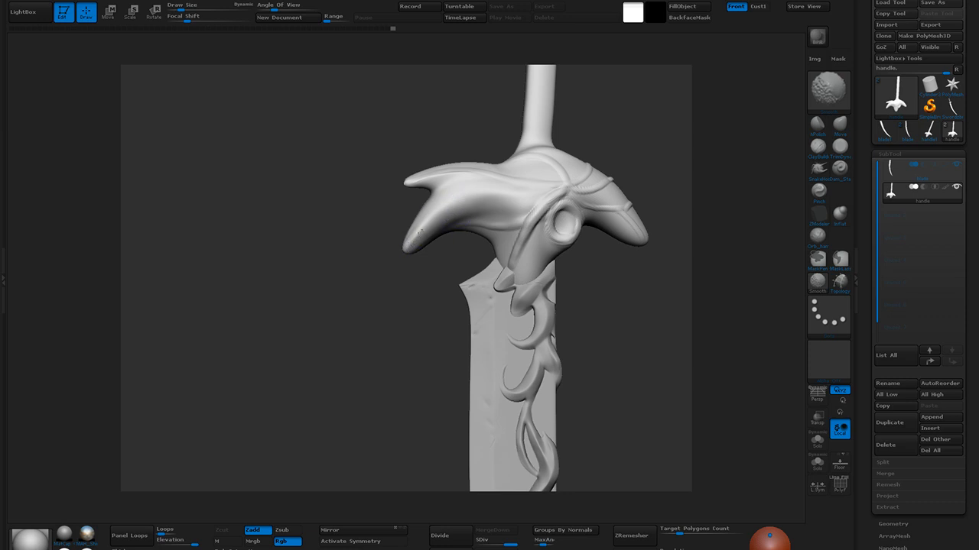
Sharpen the crease along the left arm's lower prong with a resized Pinch brush
key("[")
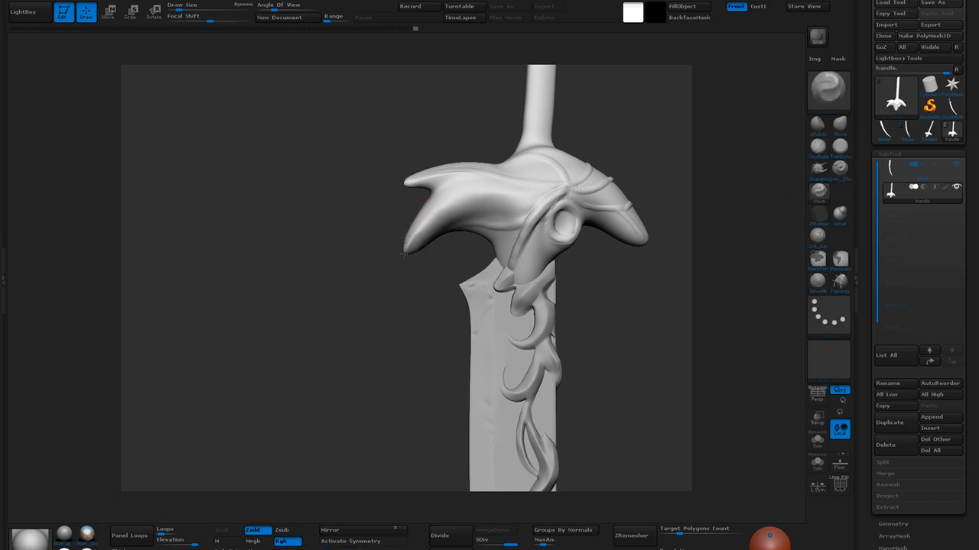
mouse_move(429, 217)
left_mouse_down()
mouse_move(448, 196)
mouse_move(496, 200)
mouse_move(465, 192)
mouse_move(535, 202)
left_mouse_up()
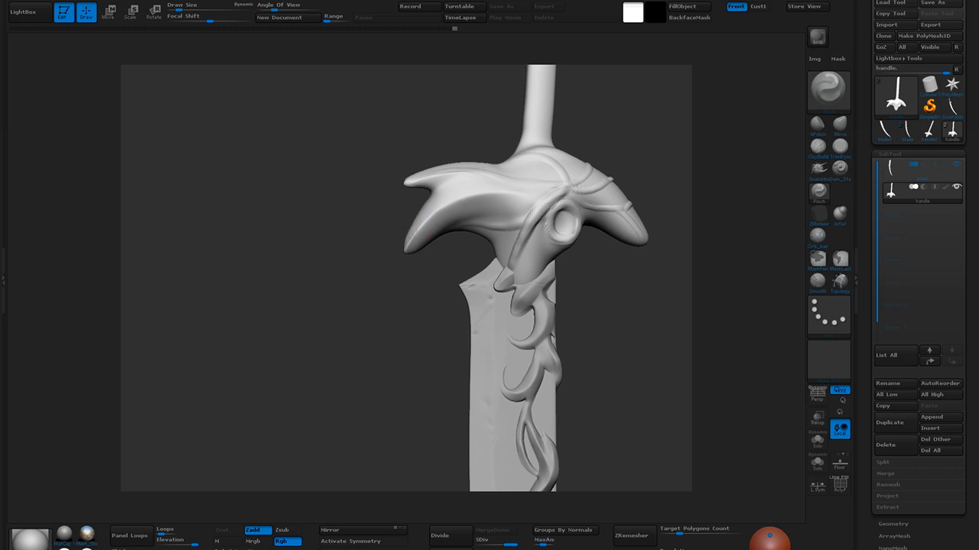
mouse_move(597, 281)
left_mouse_down()
mouse_move(612, 318)
mouse_move(601, 301)
mouse_move(609, 273)
left_mouse_up()
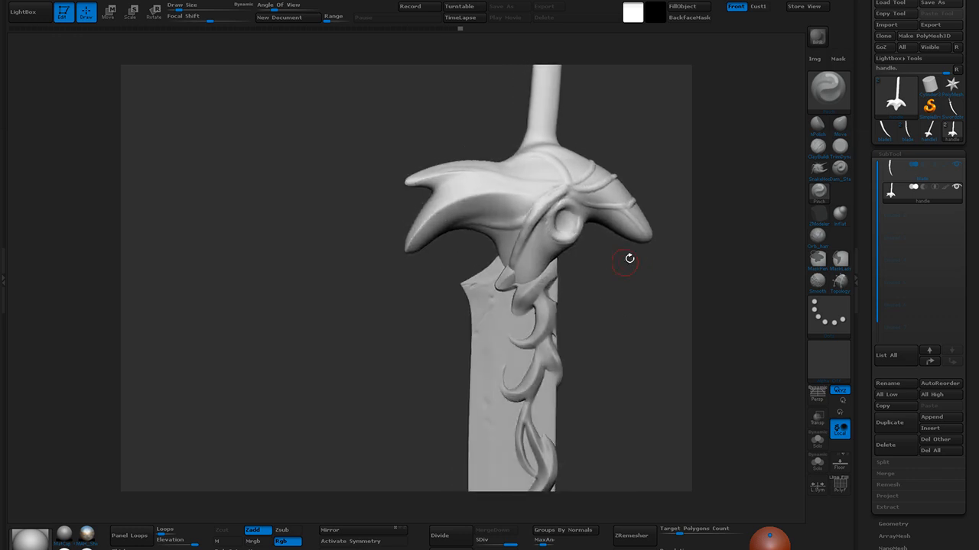
Flatten and polish the surfaces of the left arm's lower prong toward its tip with a polish brush
left_click(817, 124)
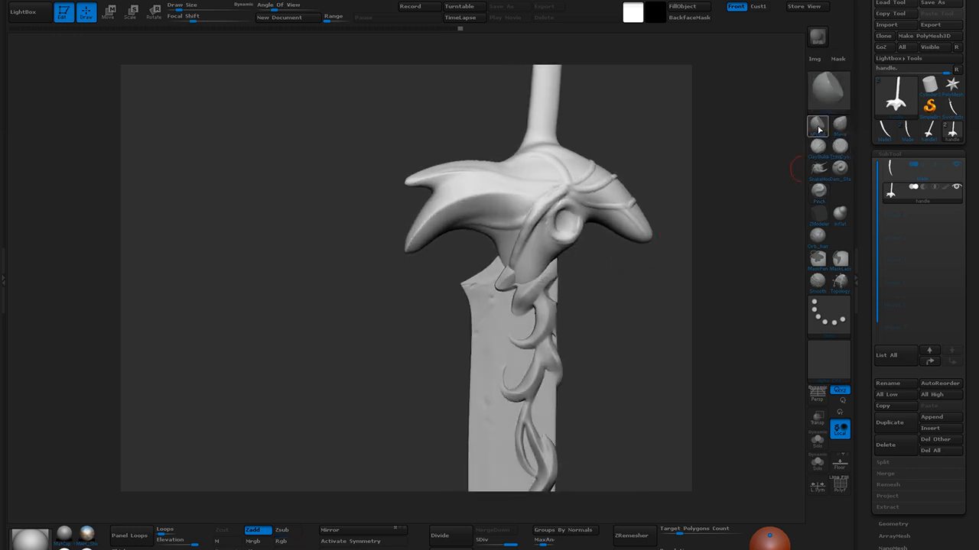
key("b")
left_click(321, 374)
key("]")
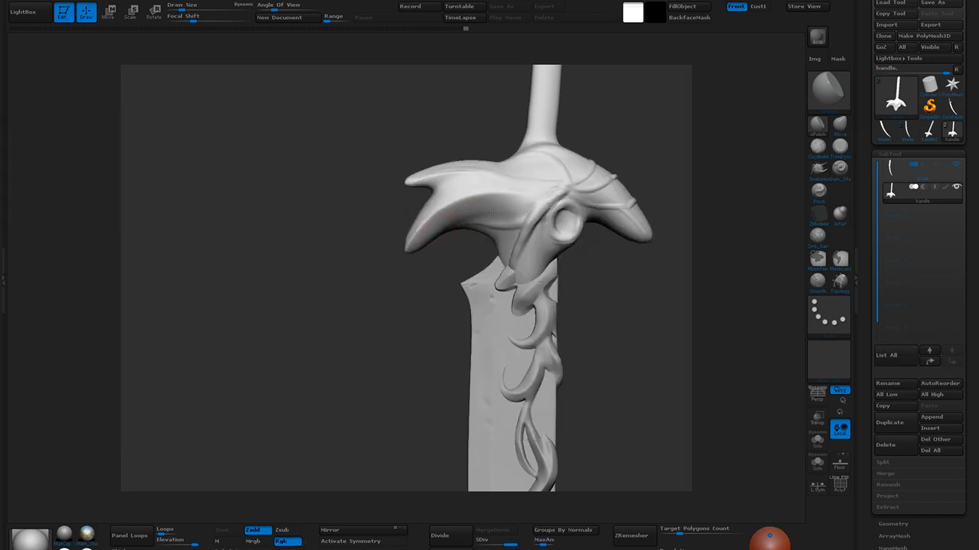
left_click_drag(513, 210, 509, 206)
left_click_drag(416, 250, 513, 210)
left_click_drag(644, 320, 600, 294)
mouse_move(466, 196)
left_mouse_down()
mouse_move(411, 236)
mouse_move(464, 189)
mouse_move(490, 197)
left_mouse_up()
key("[")
left_click_drag(450, 237, 600, 316)
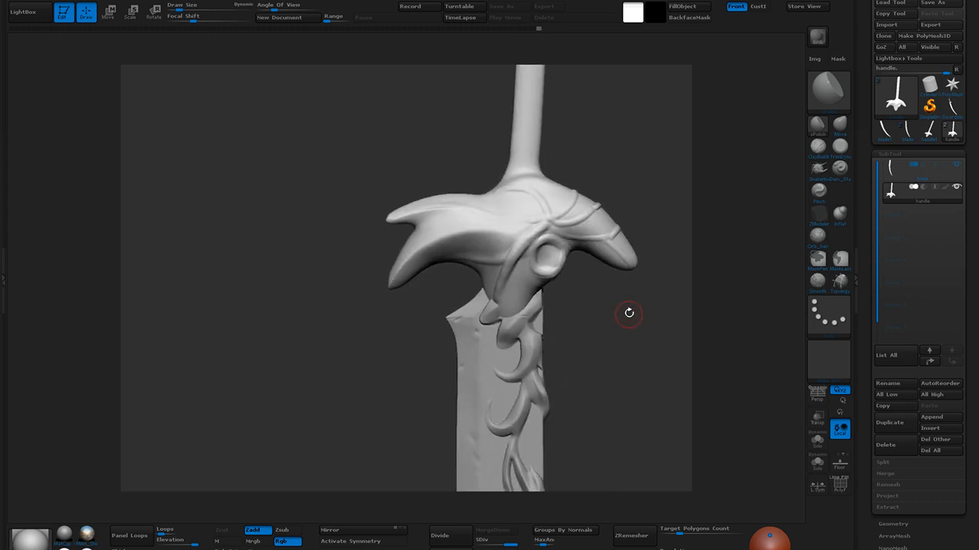
Carve a groove with an enlarged DamStandard brush along the left arm's upper prong toward the ridge crossing
left_click_drag(647, 265, 671, 279)
mouse_move(585, 335)
left_mouse_down("alt")
mouse_move(548, 304)
mouse_move(562, 325)
left_mouse_up("alt")
left_click(846, 175)
key("]")
left_click_drag(383, 213, 461, 212)
left_click_drag(568, 286, 584, 294)
left_click_drag(395, 208, 439, 199, "shift")
mouse_move(381, 215)
left_mouse_down()
mouse_move(416, 205)
mouse_move(493, 212)
mouse_move(534, 191)
left_mouse_up()
left_click_drag(594, 299, 606, 303)
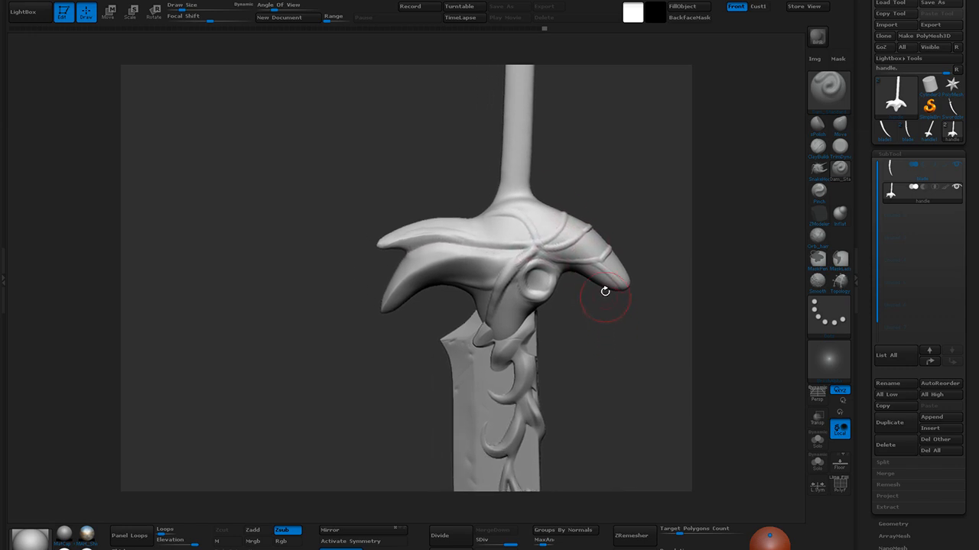
Undo the unwanted groove strokes and recarve the line between the left arm's two prongs up to the ridge crossing
key("ctrl+z")
left_click_drag(405, 249, 517, 241)
key("ctrl+z")
key("ctrl+z")
mouse_move(437, 243)
left_mouse_down()
mouse_move(507, 249)
mouse_move(558, 220)
mouse_move(572, 228)
left_mouse_up()
mouse_move(631, 363)
left_mouse_down("alt")
mouse_move(679, 372)
mouse_move(607, 342)
mouse_move(619, 332)
left_mouse_up("alt")
Build up the left arm's upper prong with a reduced ClayBuildup brush and smooth the added volume
left_click(818, 153)
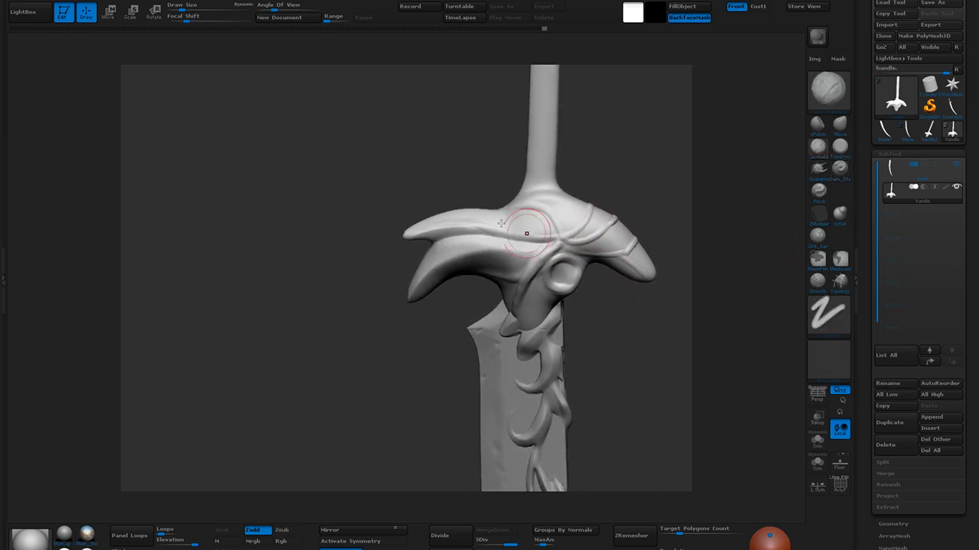
key("bracketleft")
mouse_move(420, 230)
left_mouse_down()
mouse_move(451, 226)
mouse_move(419, 232)
left_mouse_up()
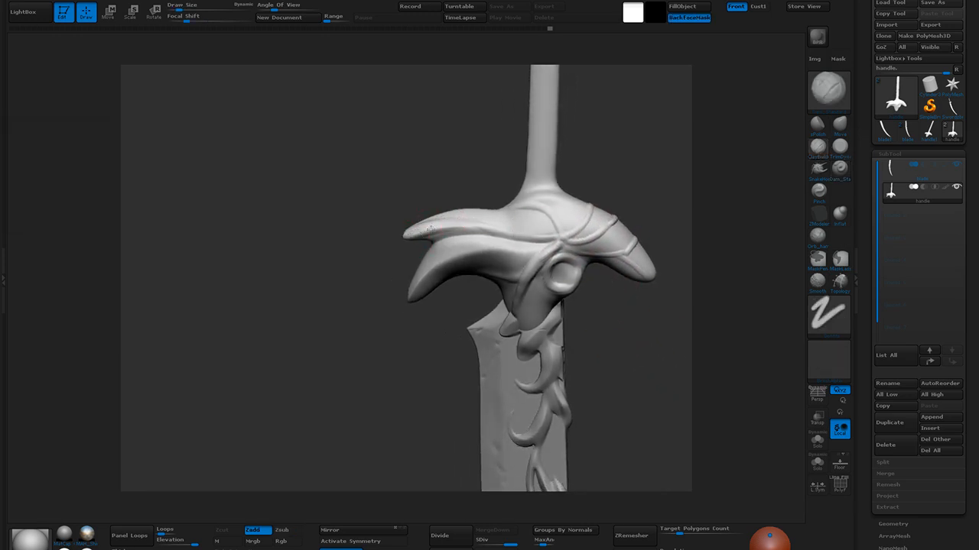
mouse_move(497, 224)
left_mouse_down()
mouse_move(507, 230)
mouse_move(484, 223)
mouse_move(522, 234)
mouse_move(433, 238)
mouse_move(500, 219)
mouse_move(445, 232)
mouse_move(566, 235)
mouse_move(447, 239)
left_mouse_up()
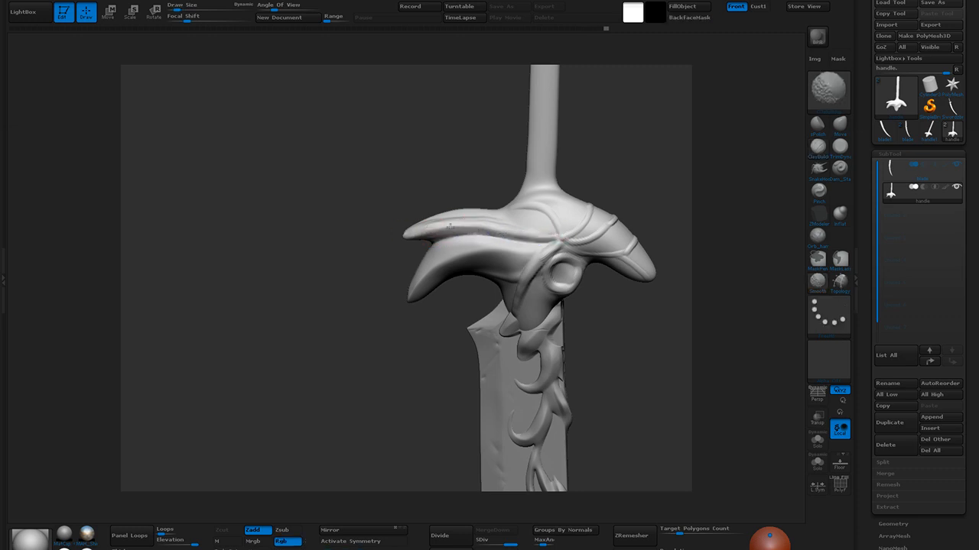
left_click_drag(611, 284, 593, 257)
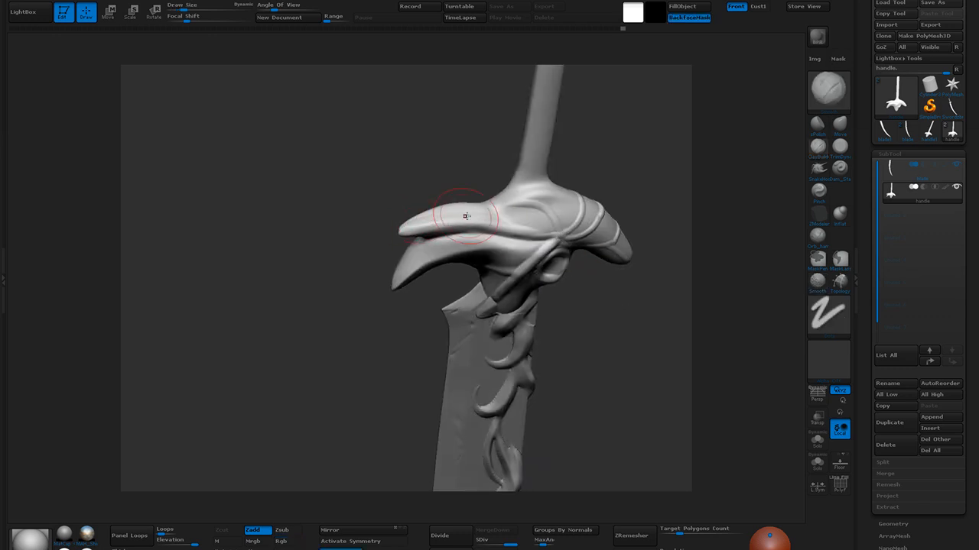
mouse_move(529, 225)
left_mouse_down("shift")
mouse_move(511, 219)
mouse_move(526, 232)
mouse_move(554, 230)
left_mouse_up("shift")
mouse_move(462, 220)
left_mouse_down()
mouse_move(555, 224)
mouse_move(497, 223)
left_mouse_up()
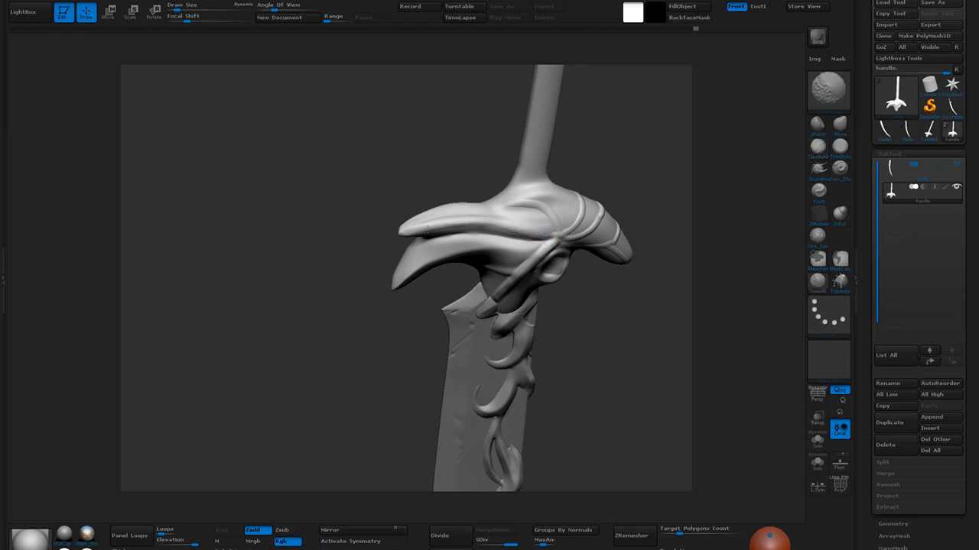
left_click_drag(403, 230, 474, 218, "shift")
Fill out and smooth the upper face of the left arm's upper prong from its tip to the grip base
left_click_drag(581, 291, 576, 335)
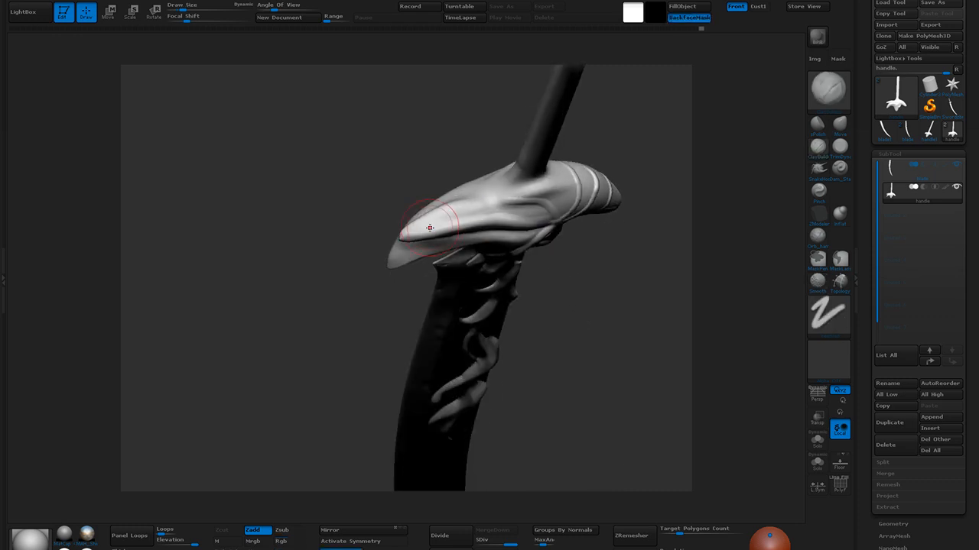
mouse_move(424, 230)
left_mouse_down()
mouse_move(478, 210)
mouse_move(457, 219)
mouse_move(548, 219)
left_mouse_up()
mouse_move(413, 230)
left_mouse_down()
mouse_move(495, 207)
mouse_move(422, 235)
left_mouse_up()
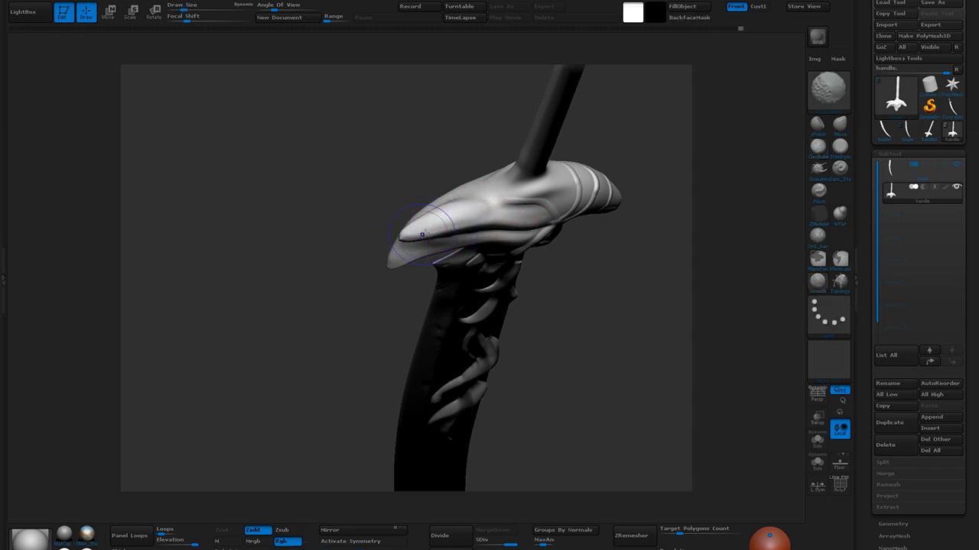
mouse_move(565, 266)
left_mouse_down()
mouse_move(518, 223)
mouse_move(548, 240)
left_mouse_up()
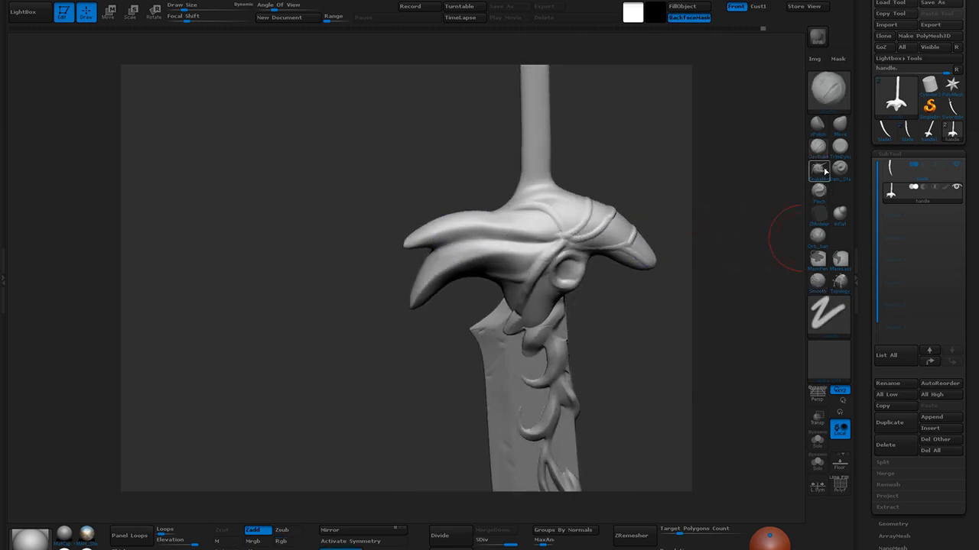
Pinch the left arm's upper prong to sharpen its tip and the edge running to the ridge crossing
left_click(825, 196)
left_click(826, 197)
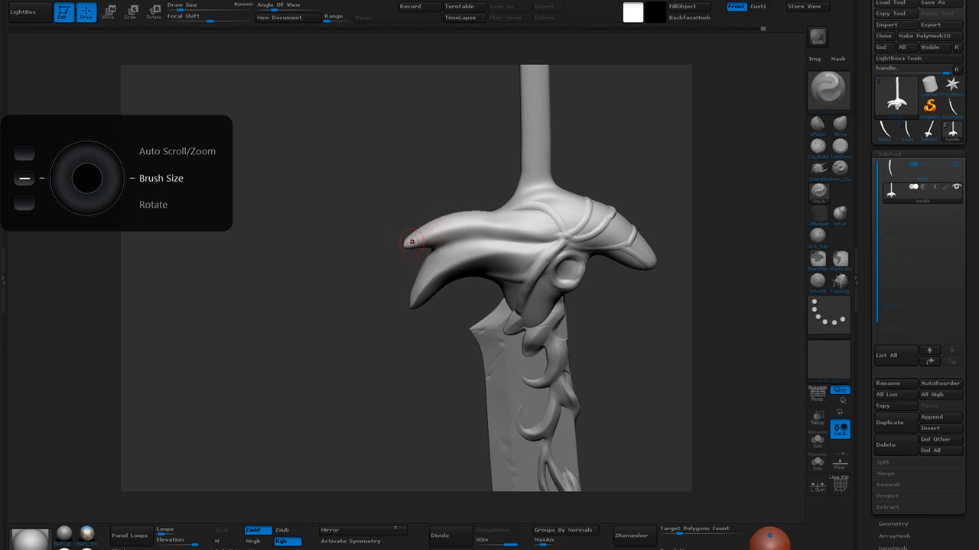
left_click_drag(446, 233, 402, 245)
left_click_drag(491, 233, 468, 234)
mouse_move(549, 225)
left_mouse_down()
mouse_move(442, 248)
mouse_move(557, 243)
mouse_move(445, 249)
mouse_move(472, 229)
mouse_move(540, 235)
left_mouse_up()
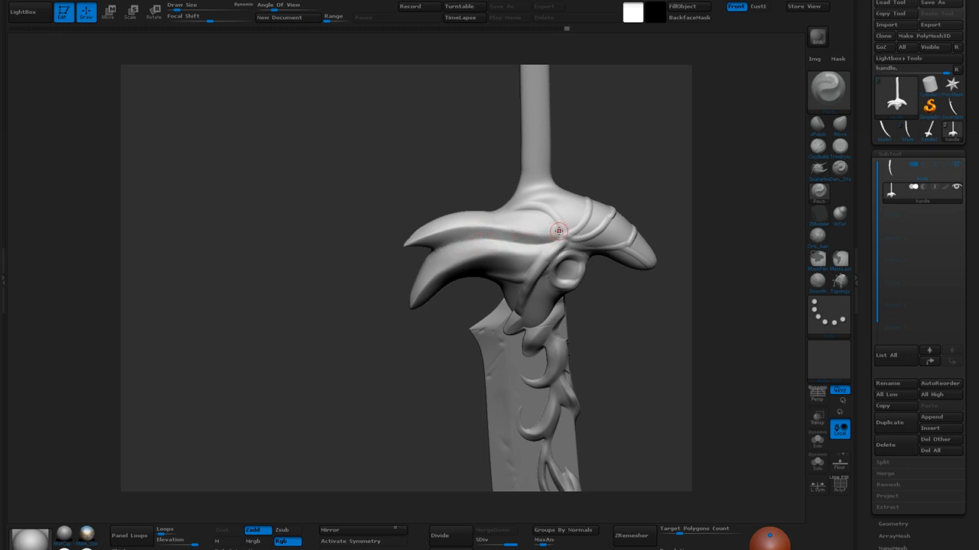
left_click_drag(604, 298, 570, 164, "alt")
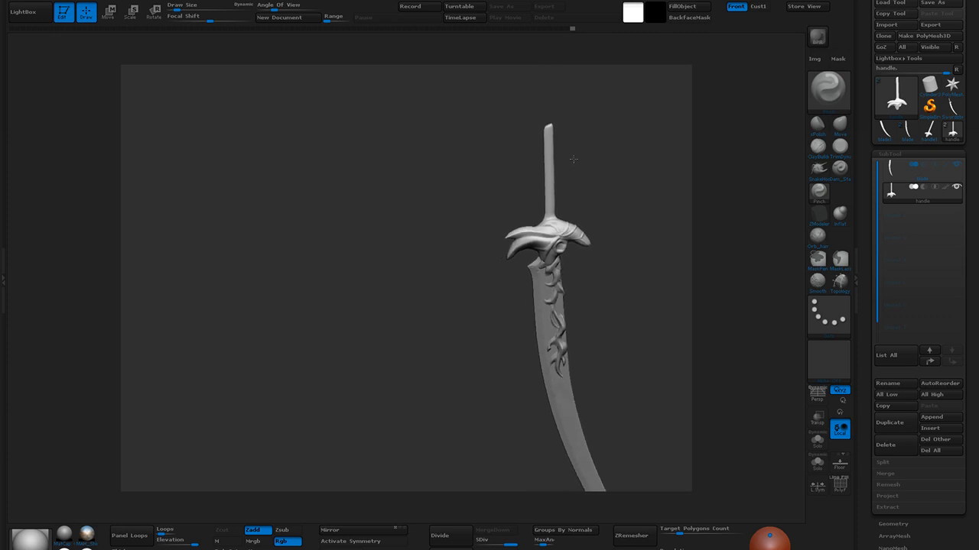
mouse_move(633, 310)
left_mouse_down()
mouse_move(611, 331)
mouse_move(611, 356)
mouse_move(568, 310)
mouse_move(602, 383)
mouse_move(610, 339)
mouse_move(640, 351)
left_mouse_up()
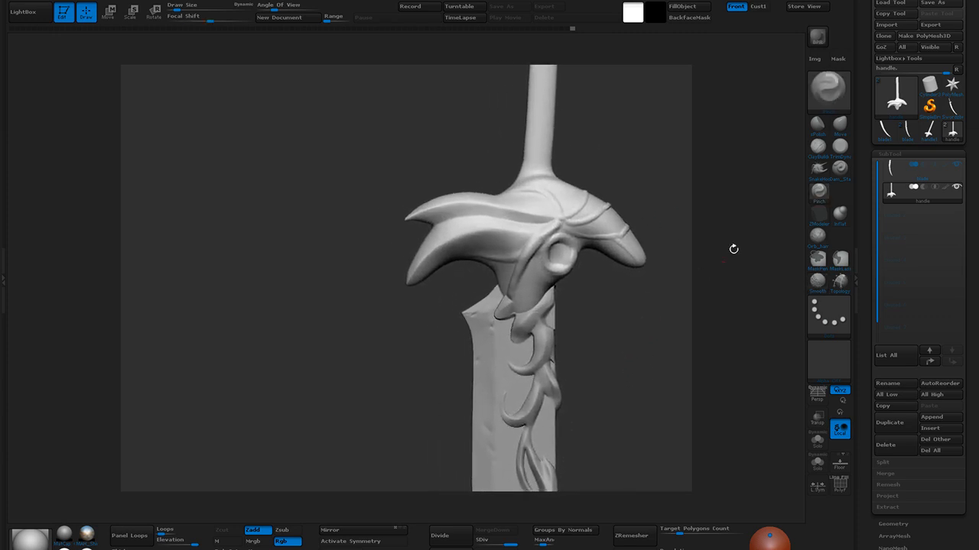
Reshape the tip of the left arm's lower prong with an enlarged Move brush
left_click(839, 126)
key("bracketright")
key("bracketright")
key("bracketright")
left_click_drag(429, 281, 420, 289)
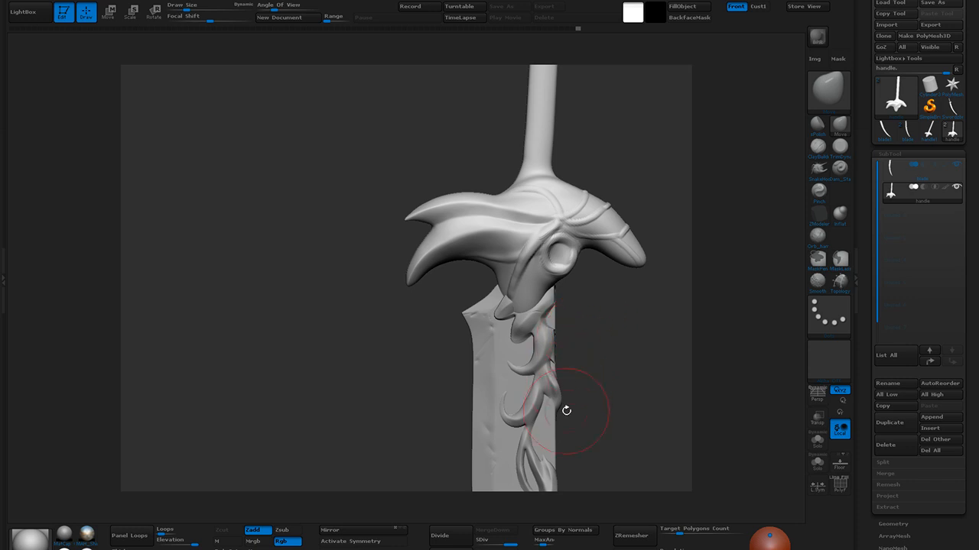
left_click_drag(601, 319, 584, 353, "alt")
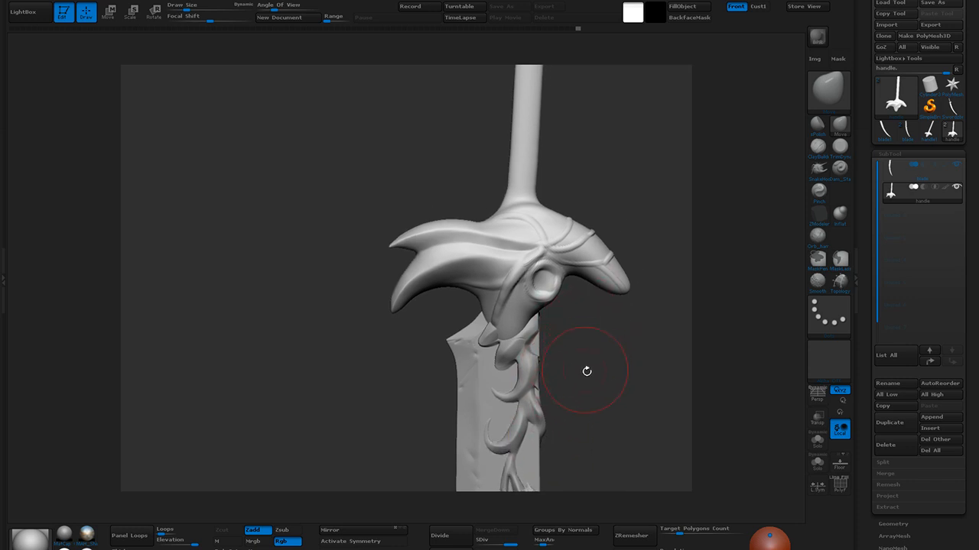
Build a raised ridge around the grip base above the left arm with a reduced ClayBuildup brush
left_click(819, 146)
left_click(821, 146)
mouse_move(621, 312)
left_mouse_down()
mouse_move(603, 367)
mouse_move(605, 354)
left_mouse_up()
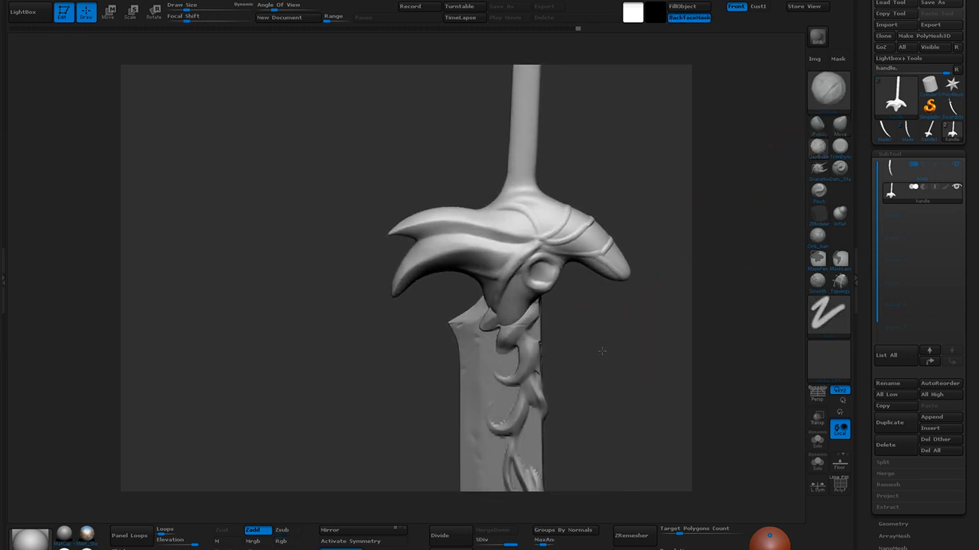
key("bracketleft")
key("bracketleft")
key("bracketleft")
left_click_drag(585, 316, 590, 346)
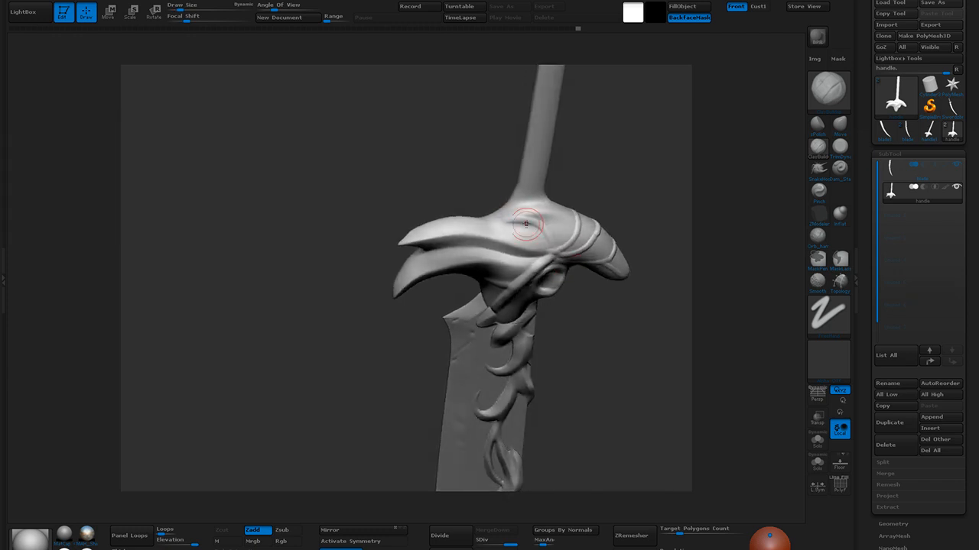
left_click_drag(497, 209, 534, 217)
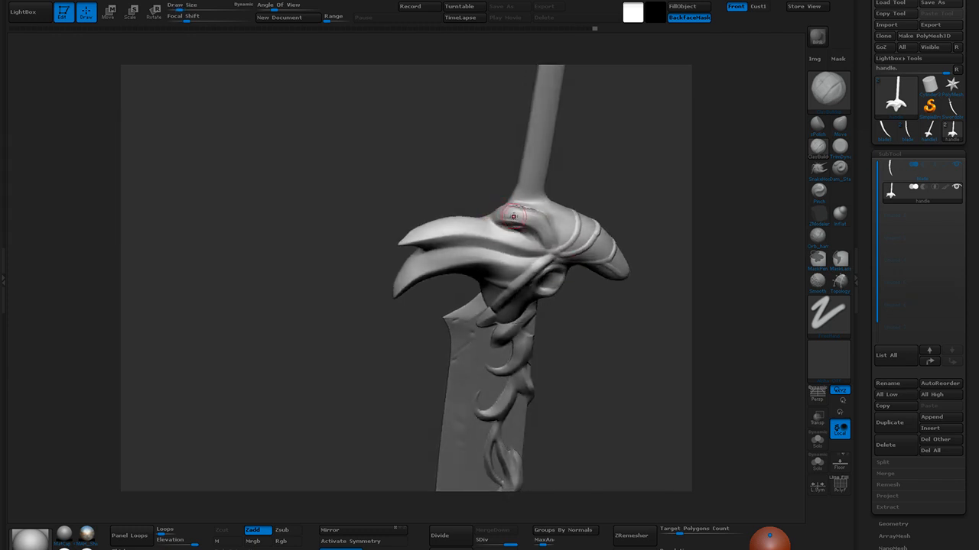
Build up and smooth the rounded ridge at the grip base above the left arm with the ClayBuildup brush
key("b")
key("c")
key("b")
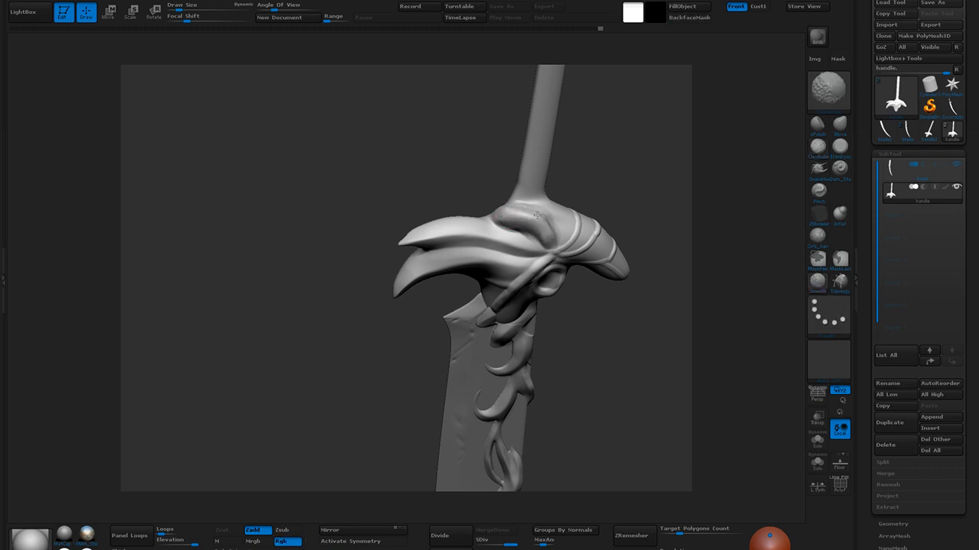
key("b")
key("c")
key("b")
left_click_drag(459, 153, 508, 215)
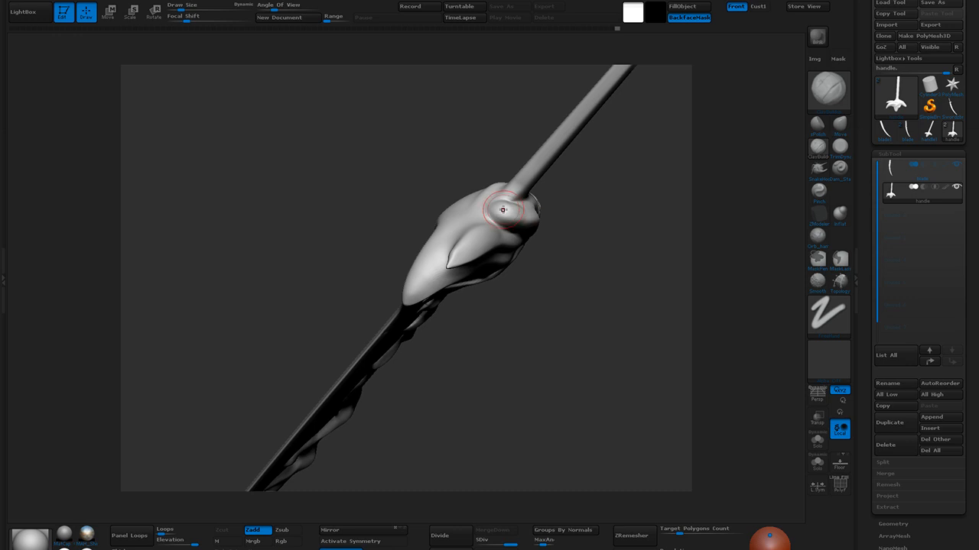
Round out the outer end of the grip-base ridge and blend it into the surface above the left arm
key("b")
key("c")
key("b")
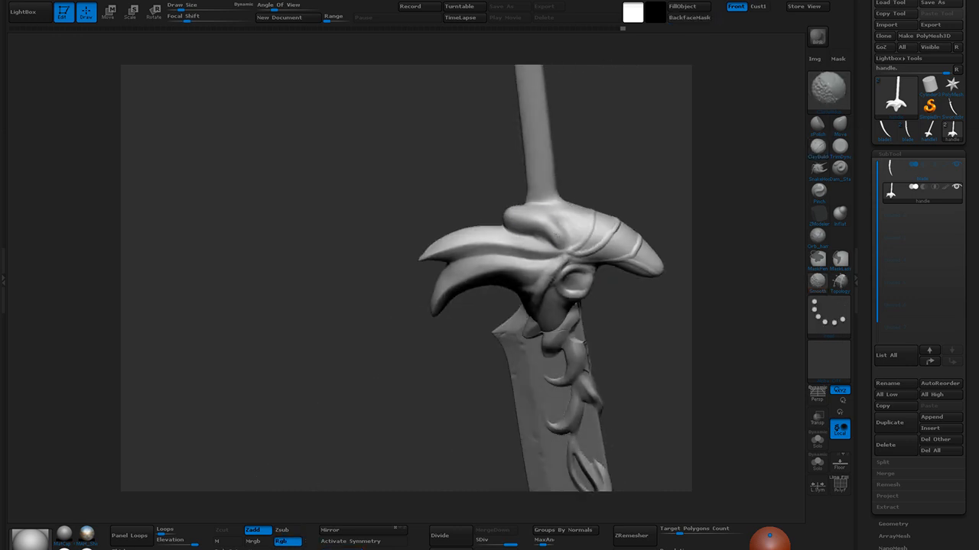
key("b")
key("c")
key("b")
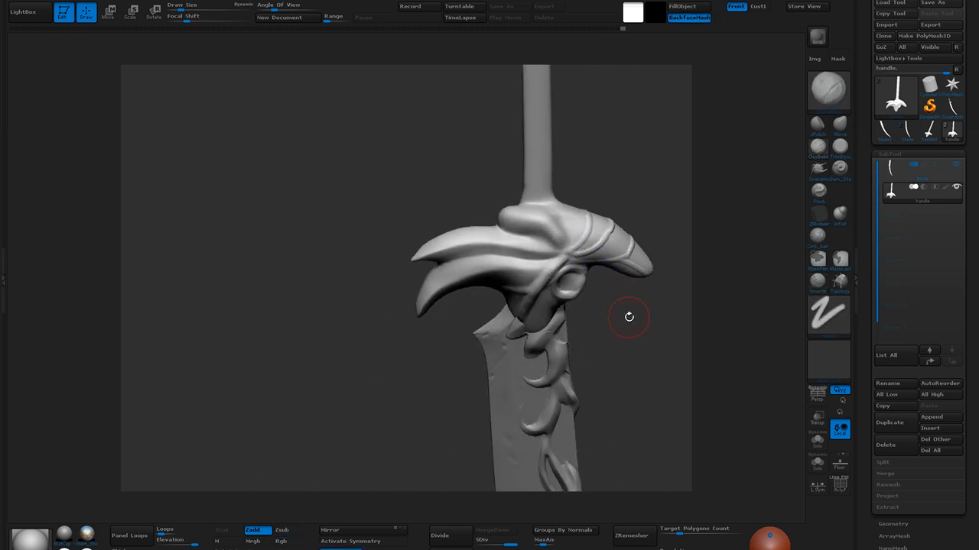
left_click_drag(631, 315, 731, 243)
left_click_drag(675, 254, 610, 229)
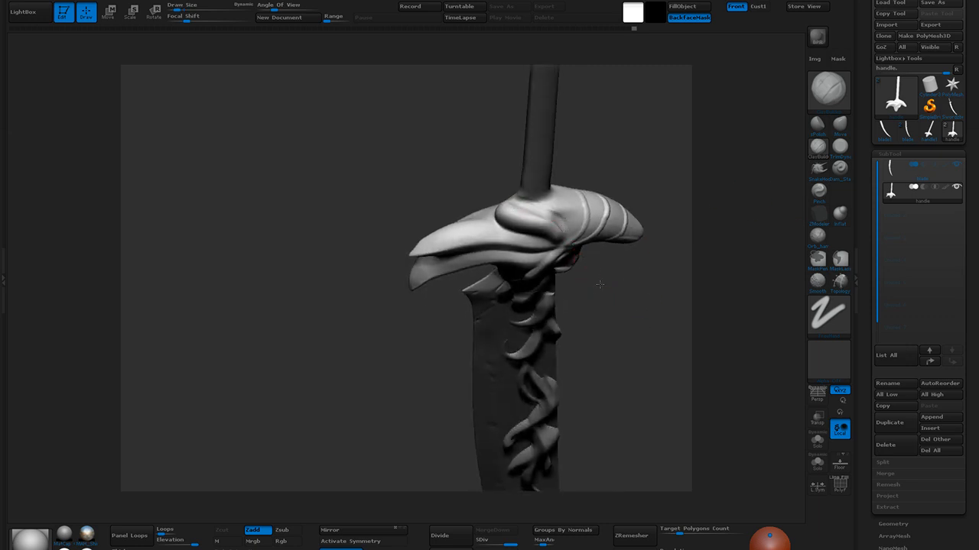
left_click_drag(599, 291, 499, 214)
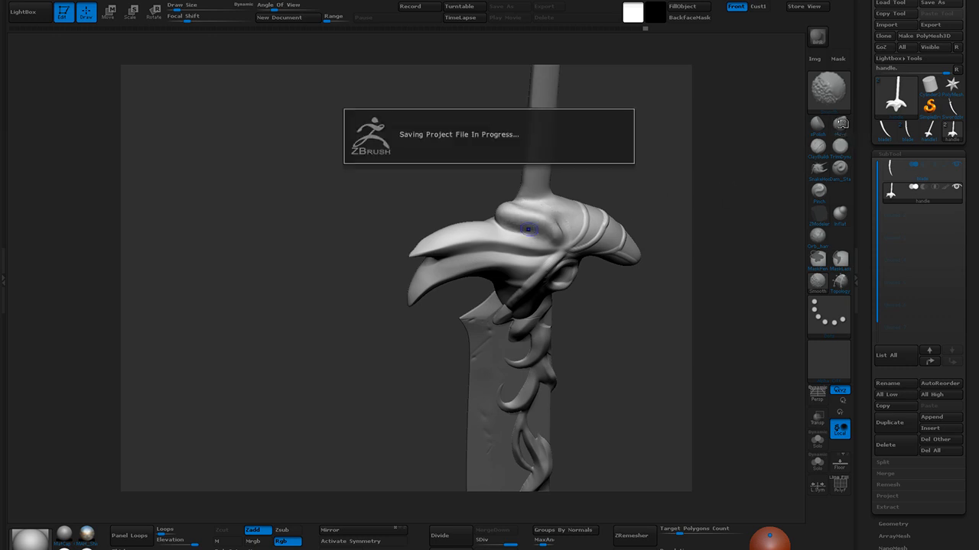
Adjust the grip-base ridge with the Move brush and build a second ridge beside it running to the ridge crossing
left_click(840, 124)
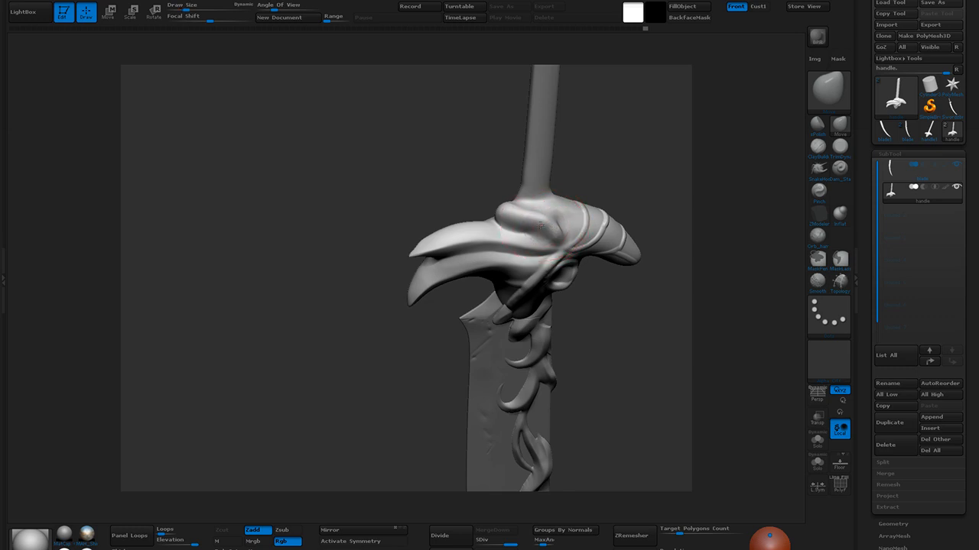
left_click_drag(655, 313, 618, 362)
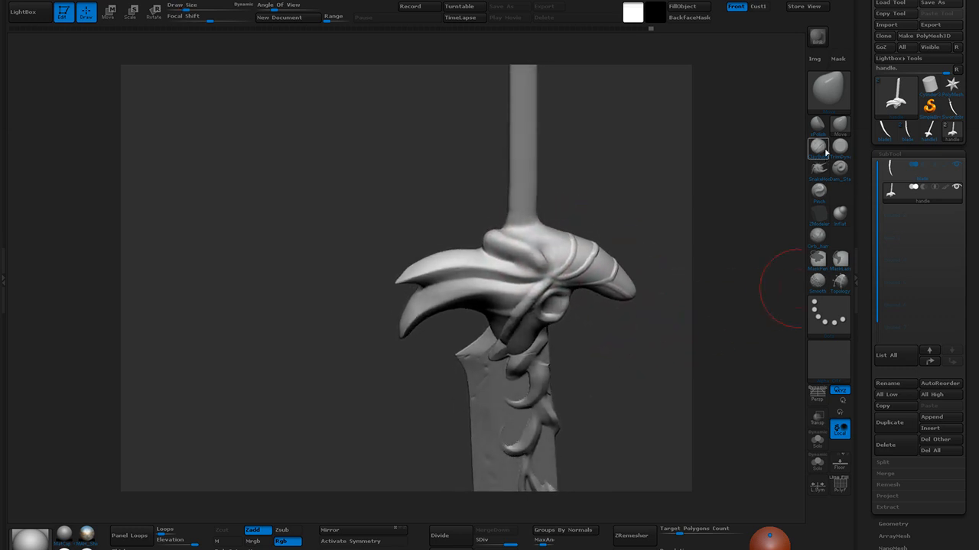
key("b")
key("c")
key("b")
mouse_move(527, 225)
left_mouse_down()
mouse_move(507, 224)
mouse_move(547, 242)
mouse_move(545, 260)
mouse_move(511, 235)
left_mouse_up()
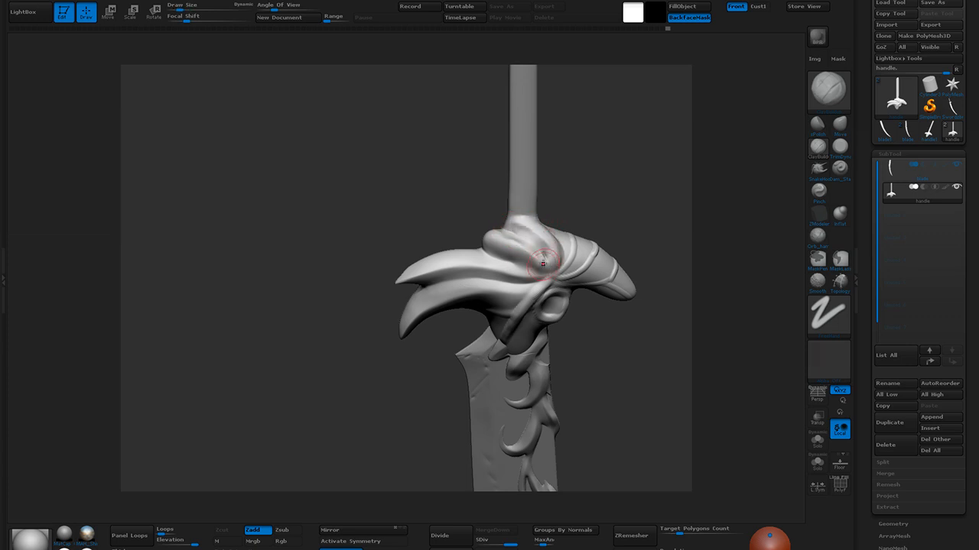
Extend the raised forms around the front of the grip base, fanning them out from the ridge crossing with ClayBuildup
key("b")
key("s")
key("p")
key("b")
key("c")
key("b")
mouse_move(574, 272)
right_mouse_down()
mouse_move(562, 264)
mouse_move(569, 256)
right_mouse_up()
right_click_drag(636, 323, 551, 207)
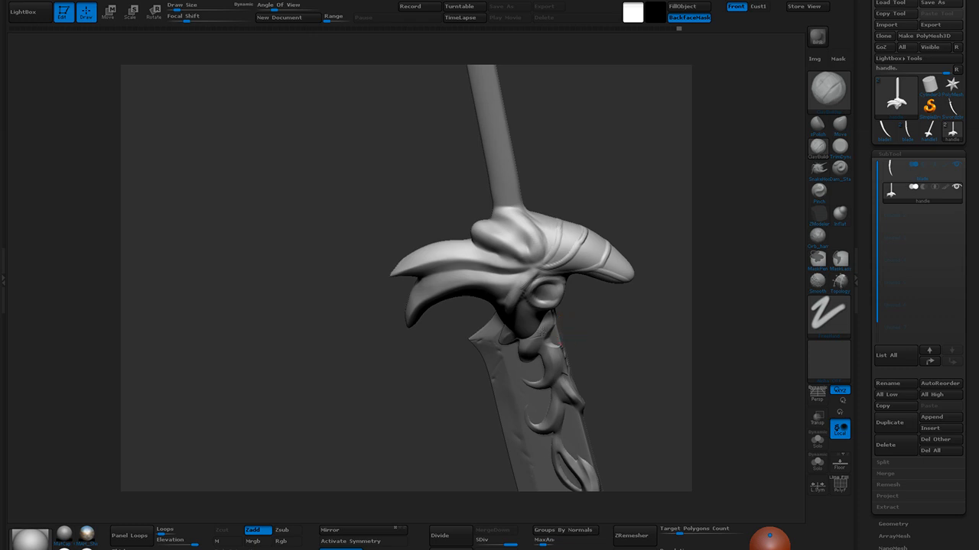
right_click_drag(612, 350, 525, 211)
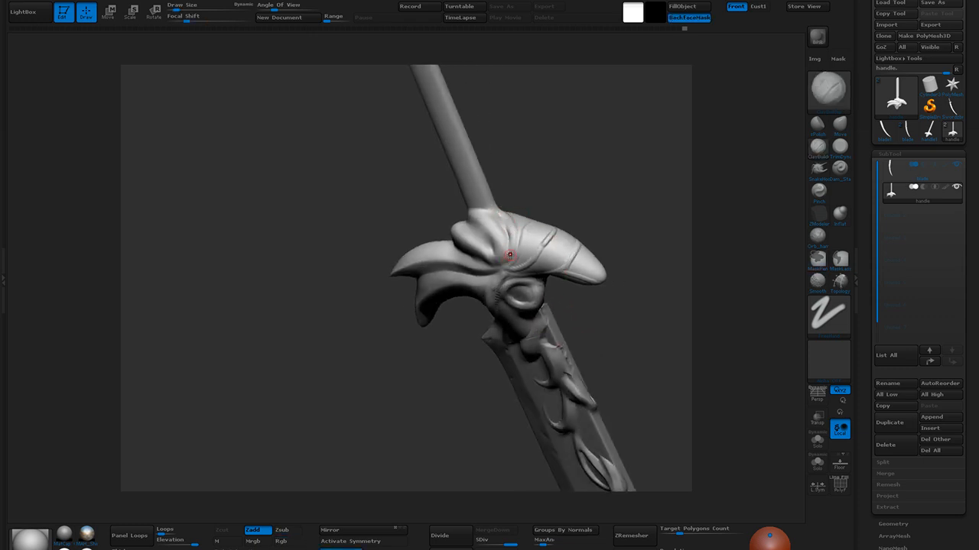
Build another curved ridge between the grip base and the right arm, converging on the ridge crossing
left_click_drag(506, 244, 508, 253)
right_click_drag(535, 194, 564, 202)
mouse_move(503, 258)
left_mouse_down()
mouse_move(515, 238)
mouse_move(514, 255)
left_mouse_up()
mouse_move(558, 197)
right_mouse_down()
mouse_move(583, 194)
mouse_move(571, 198)
right_mouse_up()
mouse_move(524, 223)
left_mouse_down()
mouse_move(519, 243)
mouse_move(519, 209)
mouse_move(521, 245)
left_mouse_up()
mouse_move(618, 229)
left_mouse_down()
mouse_move(595, 184)
mouse_move(611, 153)
left_mouse_up()
left_click_drag(596, 354, 601, 363, "alt")
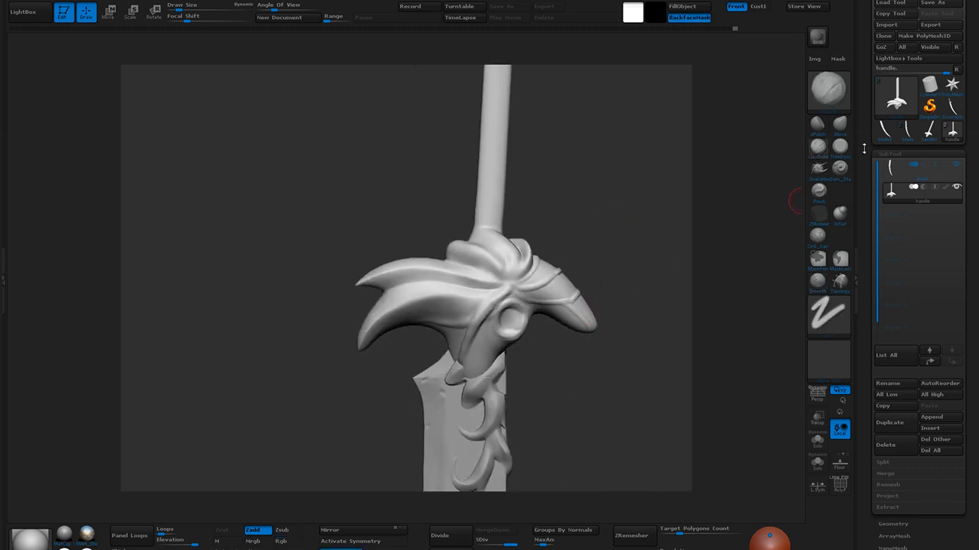
Tighten the creases between the fanned grip-base ridges with a reduced Pinch brush and smooth their meeting point
left_click(819, 189)
left_click_drag(605, 217, 605, 190, "alt")
mouse_move(623, 280)
left_mouse_down()
mouse_move(642, 354)
mouse_move(627, 367)
left_mouse_up()
key("bracketleft")
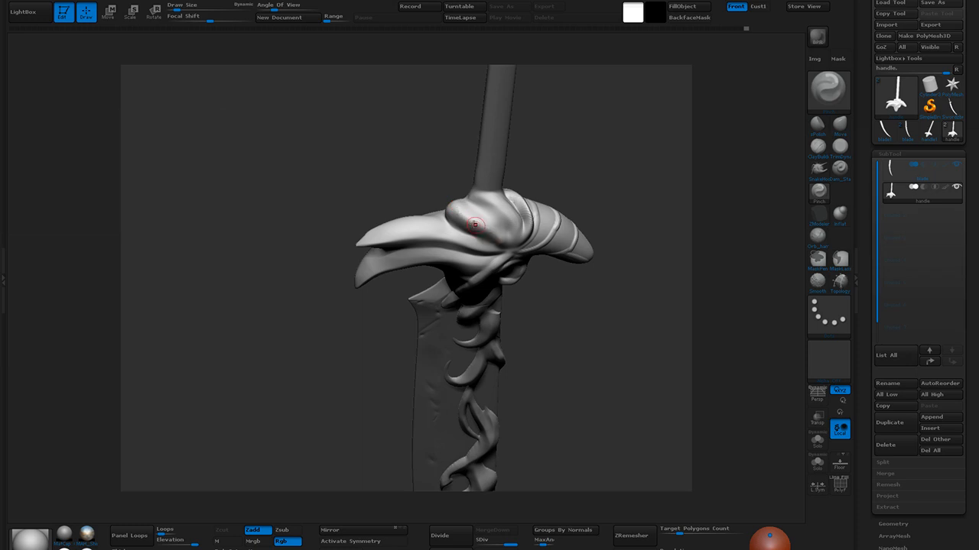
mouse_move(486, 203)
left_mouse_down()
mouse_move(478, 211)
mouse_move(508, 237)
left_mouse_up()
mouse_move(479, 196)
left_mouse_down()
mouse_move(511, 233)
mouse_move(491, 203)
left_mouse_up()
left_click_drag(570, 188, 537, 184)
mouse_move(524, 227)
left_mouse_down("shift")
mouse_move(519, 194)
mouse_move(528, 227)
left_mouse_up("shift")
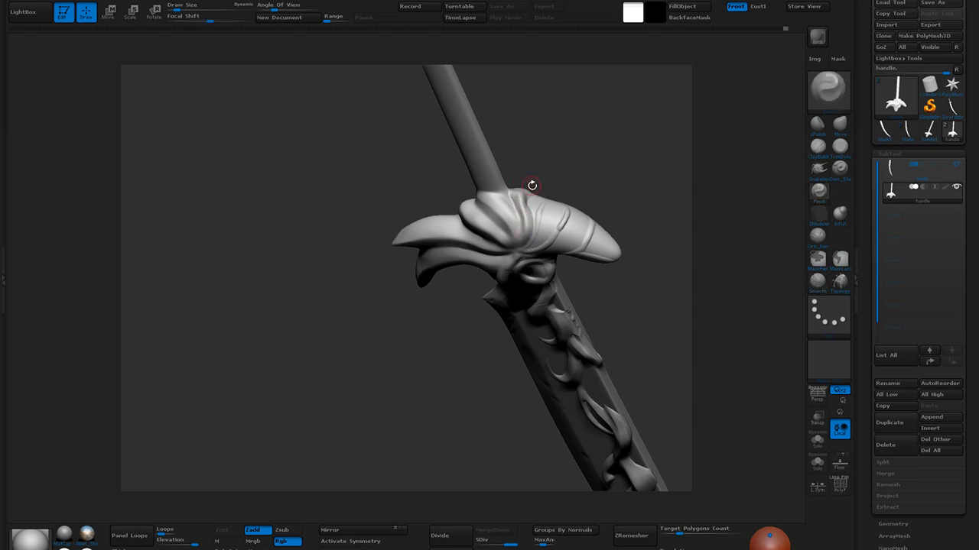
Polish the faces of the fanned ridges around the grip base with the polish brush
mouse_move(590, 168)
left_mouse_down()
mouse_move(609, 152)
mouse_move(621, 164)
left_mouse_up()
mouse_move(590, 364)
left_mouse_down()
mouse_move(635, 328)
mouse_move(625, 331)
left_mouse_up()
left_click(818, 126)
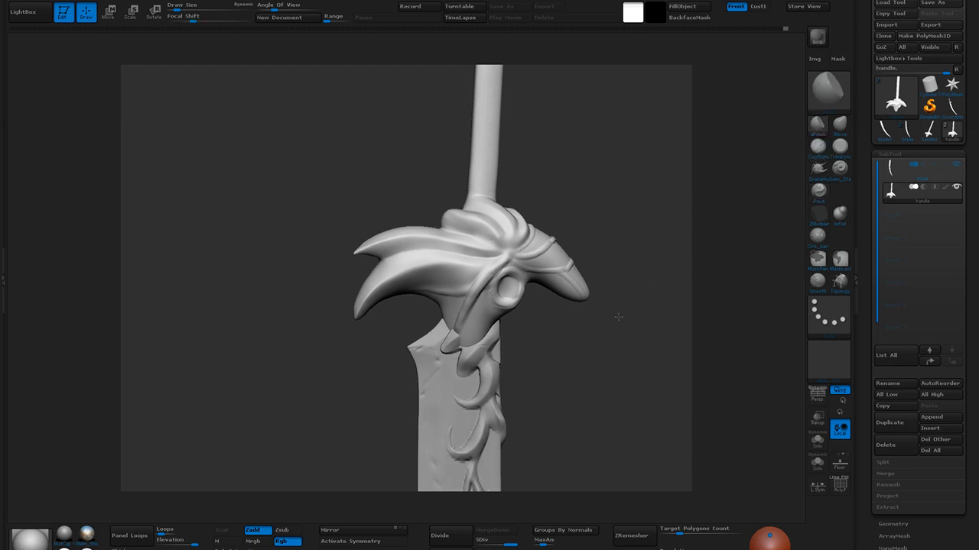
mouse_move(474, 230)
left_mouse_down()
mouse_move(447, 225)
mouse_move(477, 227)
mouse_move(498, 250)
left_mouse_up()
mouse_move(553, 181)
left_mouse_down()
mouse_move(521, 194)
mouse_move(501, 222)
mouse_move(509, 240)
left_mouse_up()
left_click_drag(484, 207, 508, 238)
left_click_drag(570, 178, 526, 198)
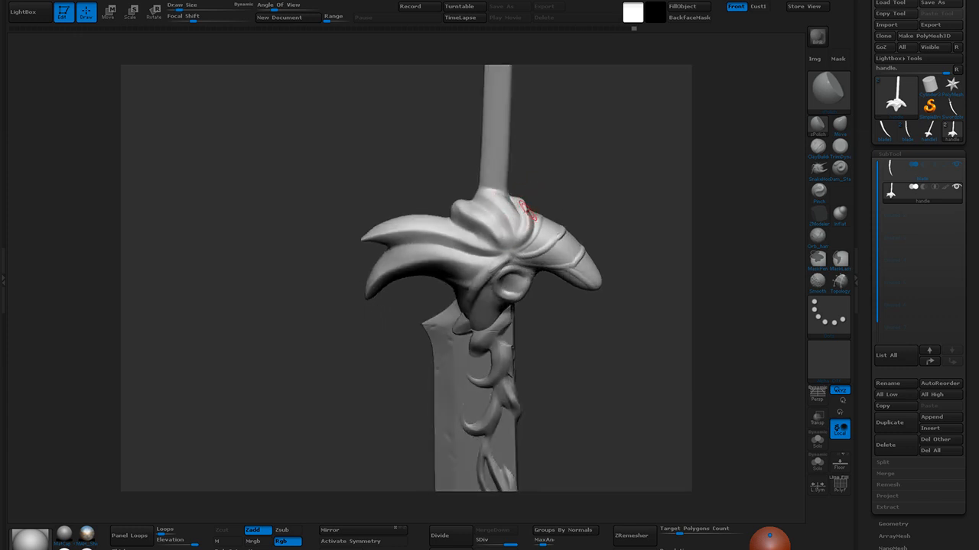
mouse_move(560, 181)
left_mouse_down()
mouse_move(548, 183)
mouse_move(529, 231)
left_mouse_up()
mouse_move(589, 212)
left_mouse_down()
mouse_move(630, 212)
mouse_move(662, 170)
mouse_move(588, 344)
left_mouse_up()
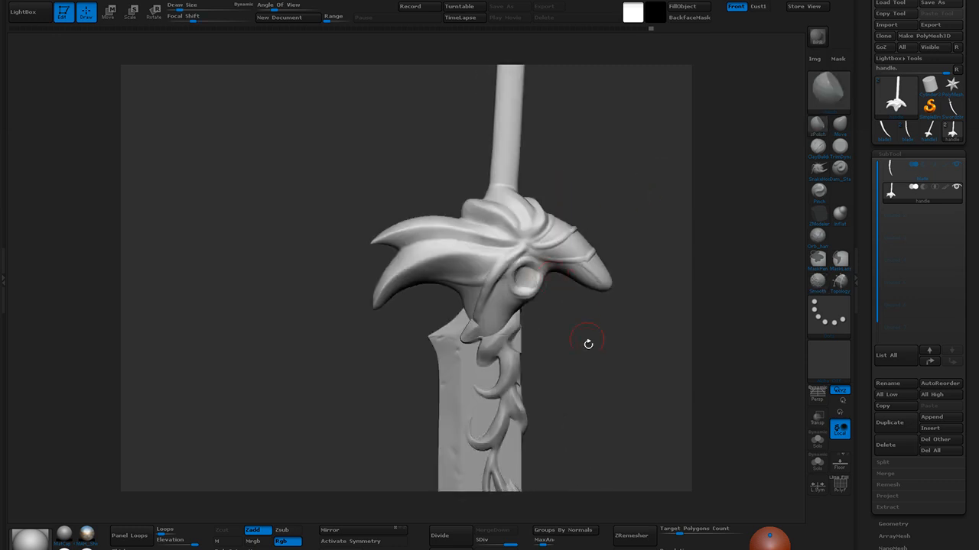
Subdivide the handle mesh once and smooth the surface of the collar beside the ringed socket
left_click(458, 539)
left_click_drag(500, 281, 488, 303, "shift")
left_click_drag(568, 368, 562, 304)
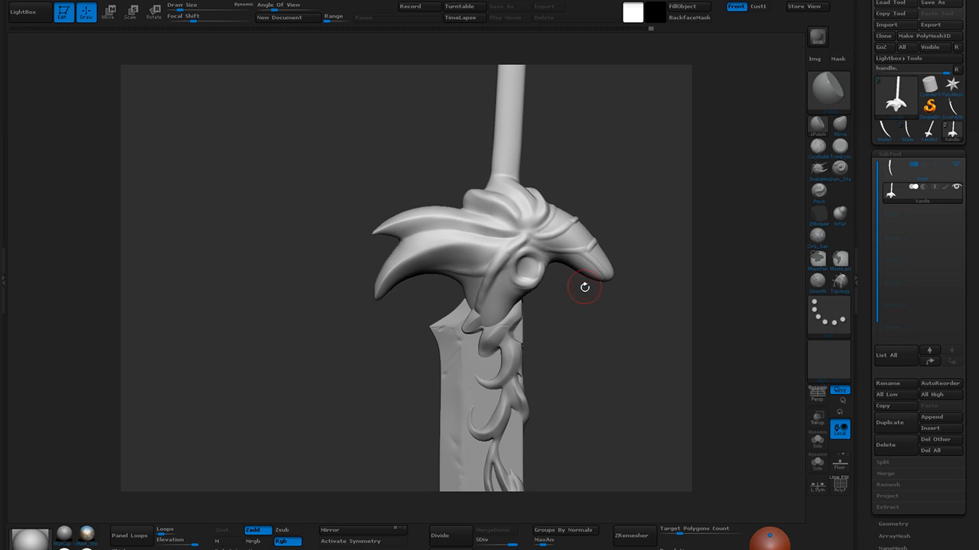
Build a raised ridge along the lower edge of the left arm's lower prong up to the ridge crossing with ClayBuildup
left_click_drag(563, 334, 587, 280, "alt")
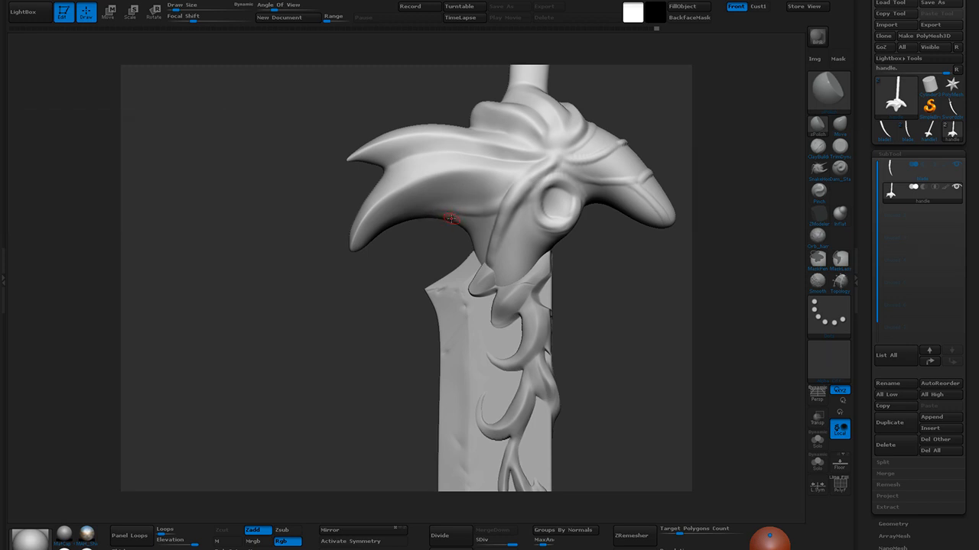
left_click(818, 146)
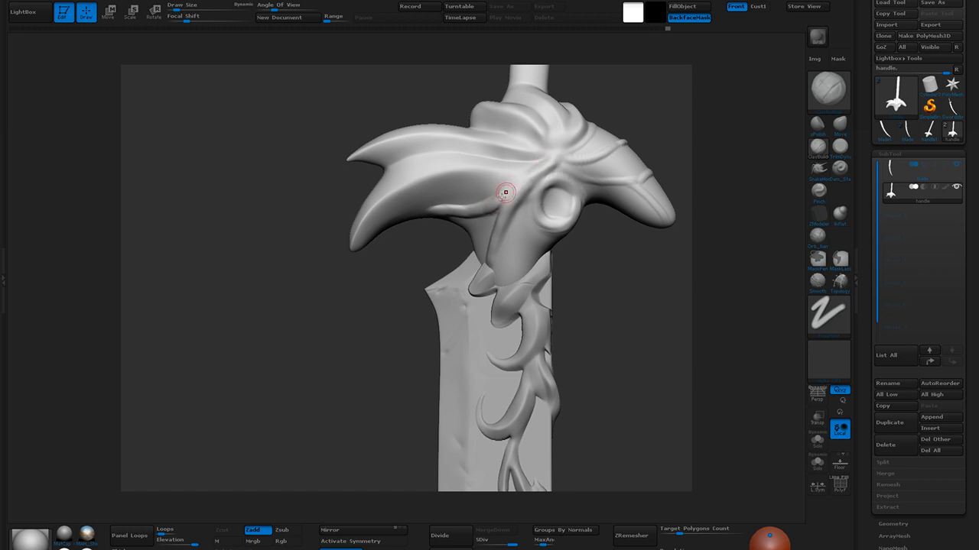
right_click_drag(534, 225, 449, 223)
mouse_move(442, 226)
left_mouse_down()
mouse_move(470, 229)
mouse_move(463, 219)
left_mouse_up()
right_click_drag(496, 195, 443, 230)
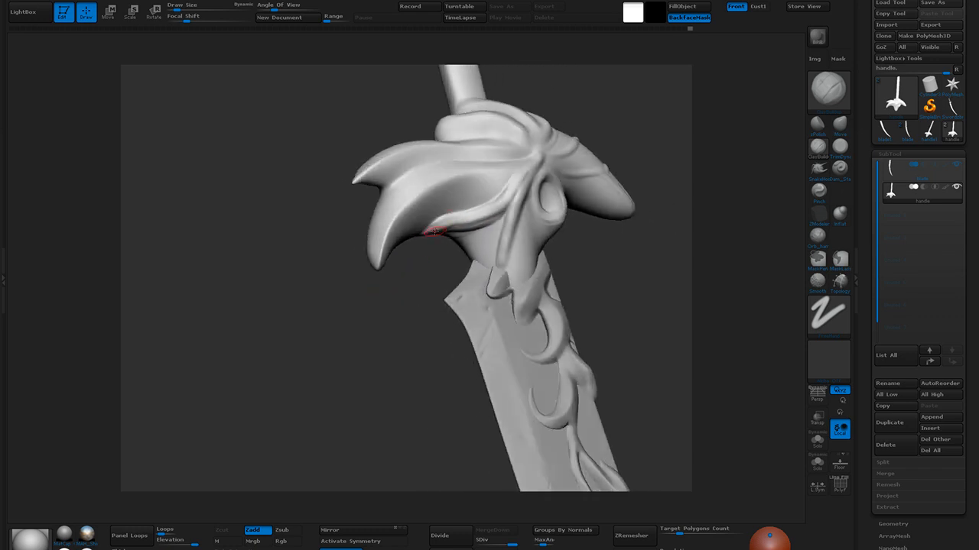
mouse_move(526, 169)
left_mouse_down()
mouse_move(507, 200)
mouse_move(457, 229)
left_mouse_up()
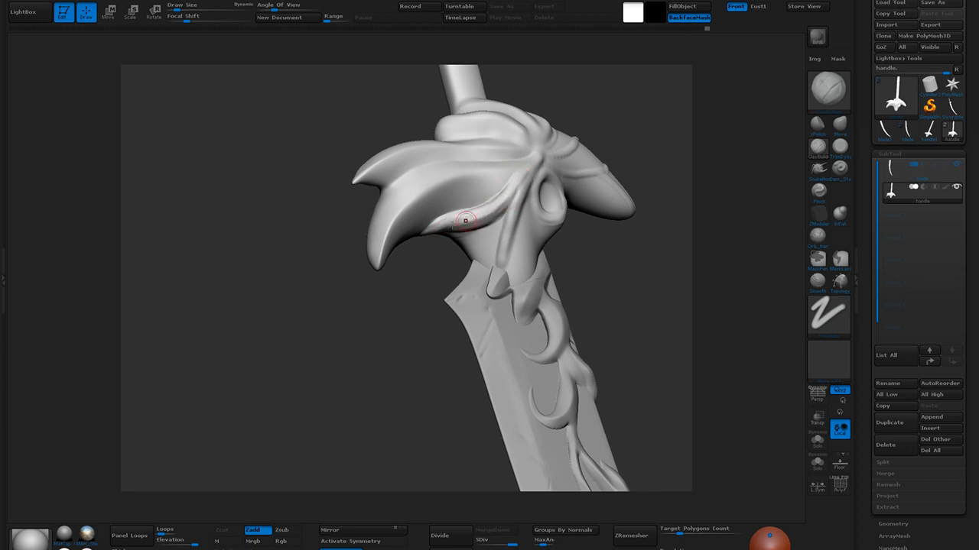
left_click_drag(520, 182, 445, 230)
Smooth the new ridge under the left arm's lower prong along its whole length
key("shift")
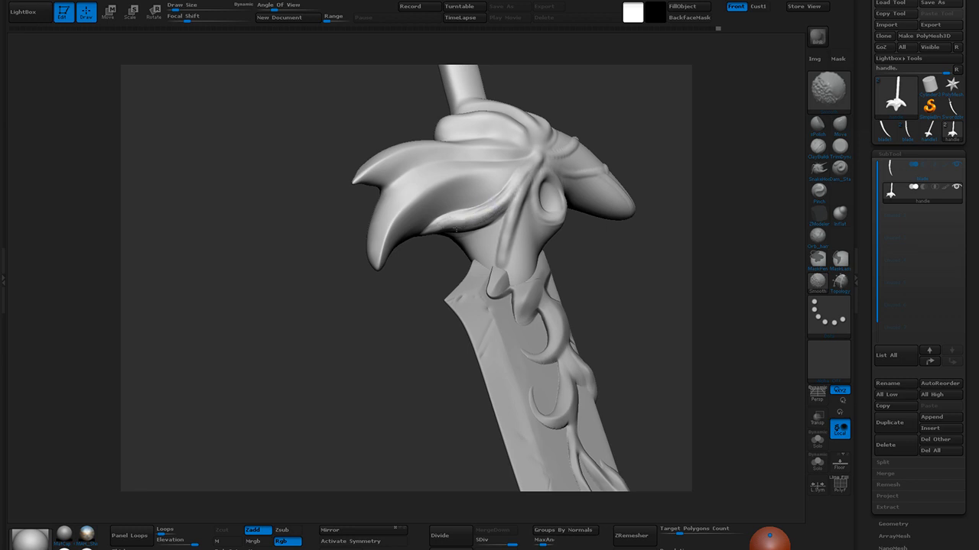
left_click_drag(519, 170, 485, 205, "shift")
mouse_move(576, 230)
left_mouse_down()
mouse_move(589, 277)
mouse_move(604, 282)
mouse_move(607, 297)
mouse_move(618, 294)
left_mouse_up()
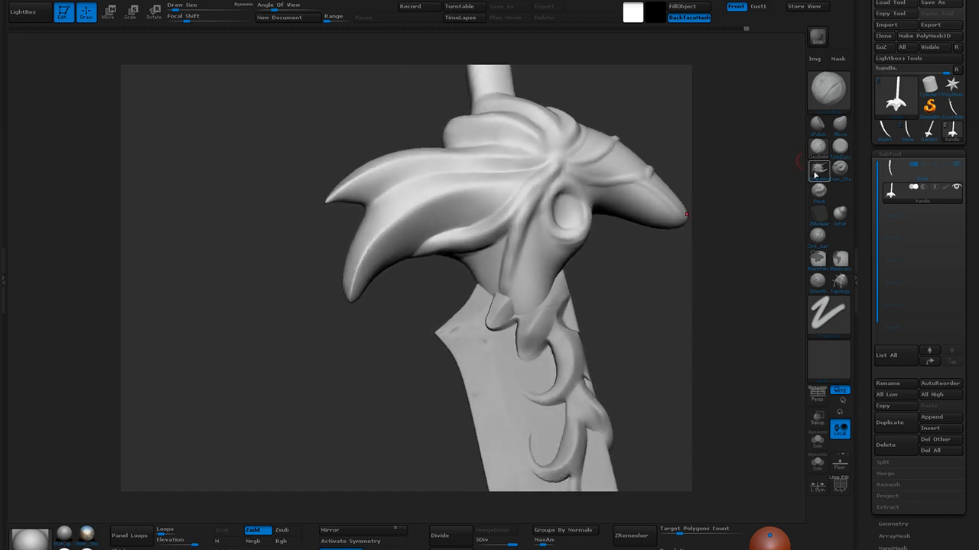
left_click(819, 192)
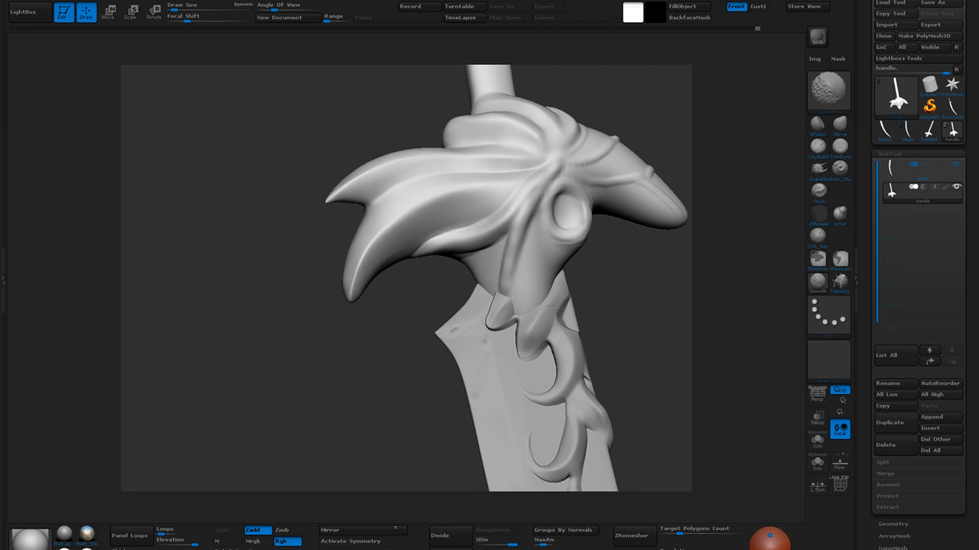
key("shift")
left_click_drag(429, 250, 497, 219, "shift")
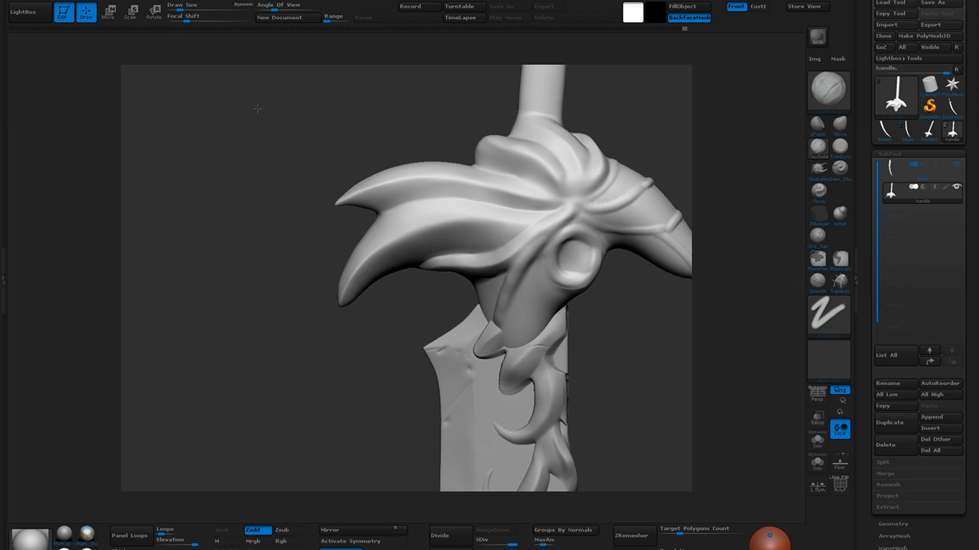
Refine the ridge under the lower prong from below, filling and smoothing its tapered end and underside
mouse_move(625, 343)
left_mouse_down()
mouse_move(630, 297)
mouse_move(622, 299)
left_mouse_up()
mouse_move(483, 216)
left_mouse_down()
mouse_move(453, 216)
mouse_move(470, 196)
mouse_move(458, 200)
mouse_move(505, 187)
mouse_move(480, 206)
mouse_move(478, 222)
mouse_move(437, 234)
mouse_move(515, 185)
left_mouse_up()
mouse_move(436, 218)
left_mouse_down()
mouse_move(503, 186)
mouse_move(426, 231)
left_mouse_up()
key("shift")
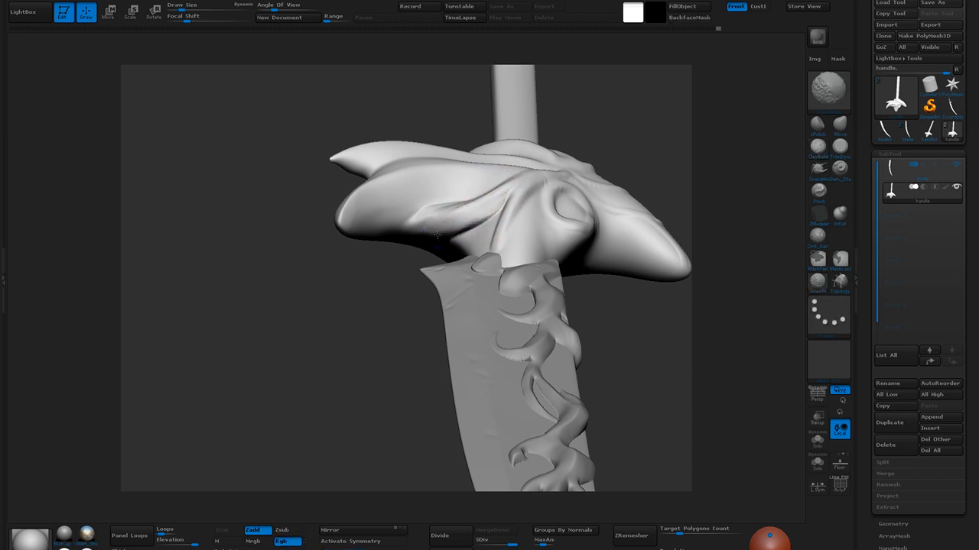
left_click_drag(397, 247, 478, 256)
key("shift")
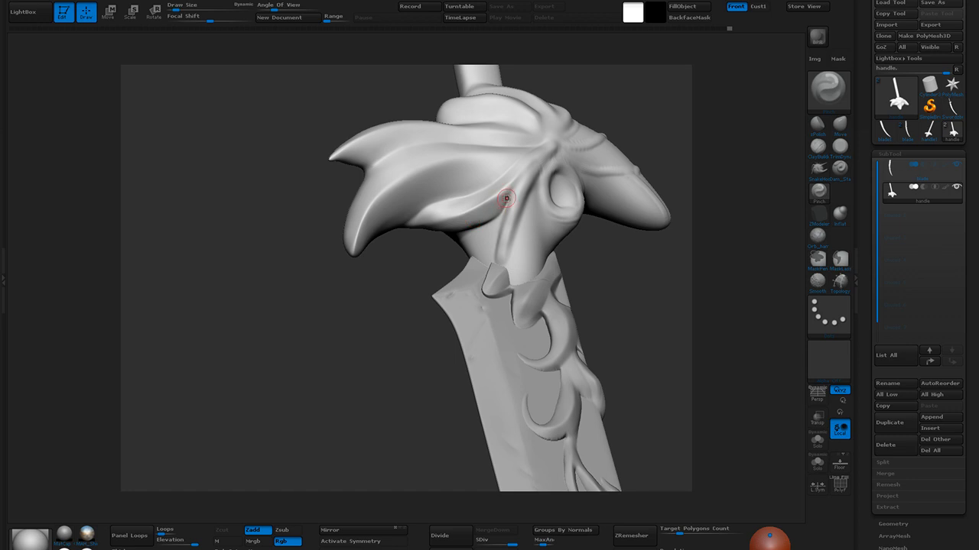
Pinch the edge of the ridge under the lower prong and adjust its curve with the Move brush
left_click_drag(427, 236, 497, 205)
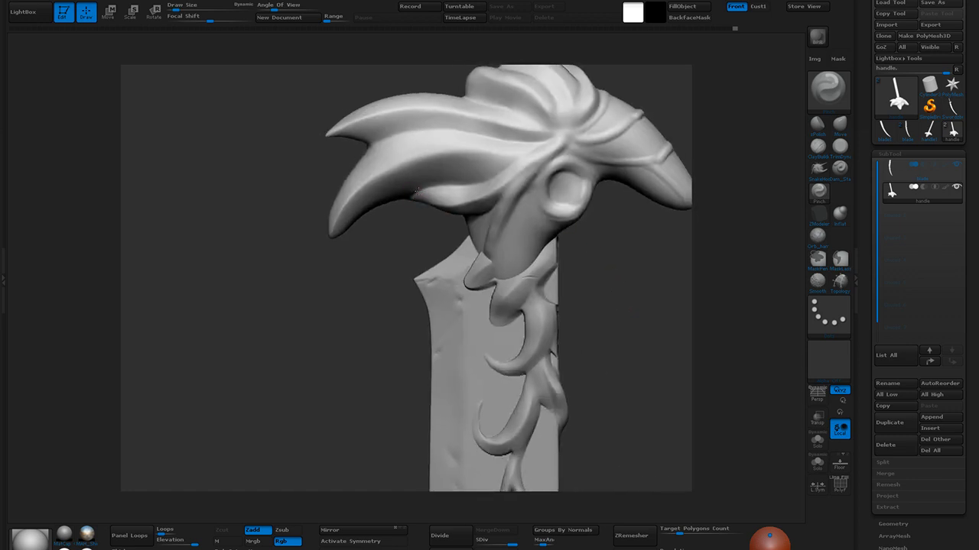
left_click(841, 123)
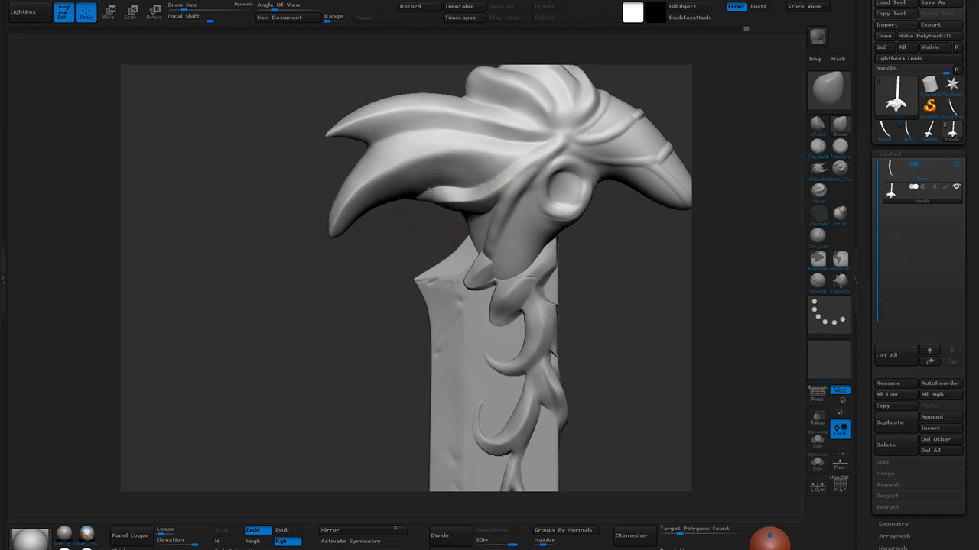
left_click_drag(619, 258, 445, 176)
left_click_drag(634, 295, 650, 367)
mouse_move(633, 289)
left_mouse_down("alt")
mouse_move(620, 232)
mouse_move(641, 286)
mouse_move(612, 317)
left_mouse_up("alt")
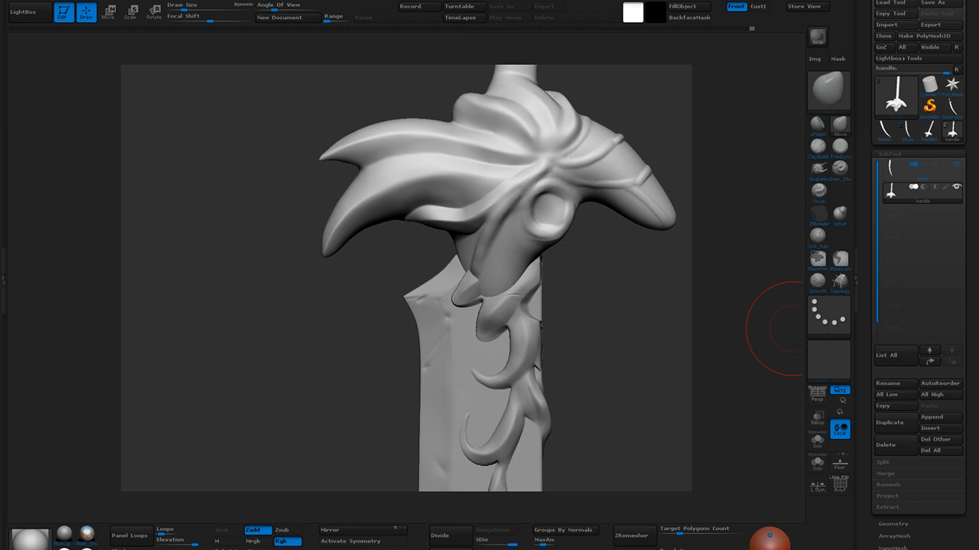
Build a raised rim around the collar's lower end, running up beside the ringed socket to the ridge crossing, with ClayBuildup
left_click(817, 145)
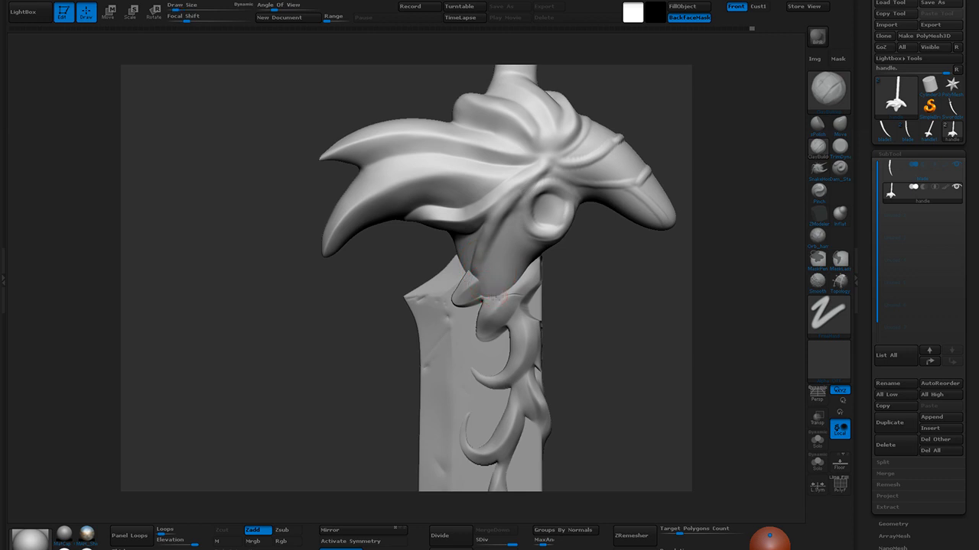
mouse_move(494, 296)
left_mouse_down()
mouse_move(477, 270)
mouse_move(492, 246)
mouse_move(487, 275)
mouse_move(520, 191)
left_mouse_up()
mouse_move(479, 272)
left_mouse_down()
mouse_move(509, 209)
mouse_move(537, 183)
mouse_move(487, 294)
mouse_move(502, 264)
mouse_move(494, 273)
mouse_move(512, 273)
mouse_move(510, 289)
mouse_move(483, 263)
mouse_move(510, 208)
mouse_move(541, 182)
mouse_move(511, 207)
mouse_move(505, 292)
mouse_move(501, 227)
mouse_move(514, 203)
left_mouse_up()
mouse_move(559, 160)
left_mouse_down()
mouse_move(513, 203)
mouse_move(512, 284)
mouse_move(501, 257)
mouse_move(522, 189)
mouse_move(493, 248)
mouse_move(502, 278)
mouse_move(487, 279)
mouse_move(503, 271)
mouse_move(506, 288)
mouse_move(501, 282)
left_mouse_up()
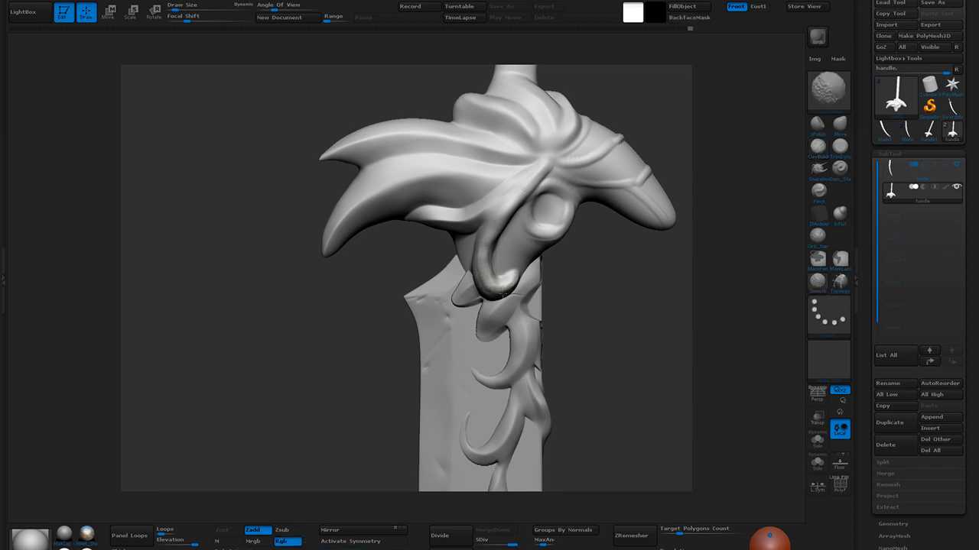
Sharpen the raised collar rim along its inner edge and lower end with the Pinch brush
left_click(818, 147)
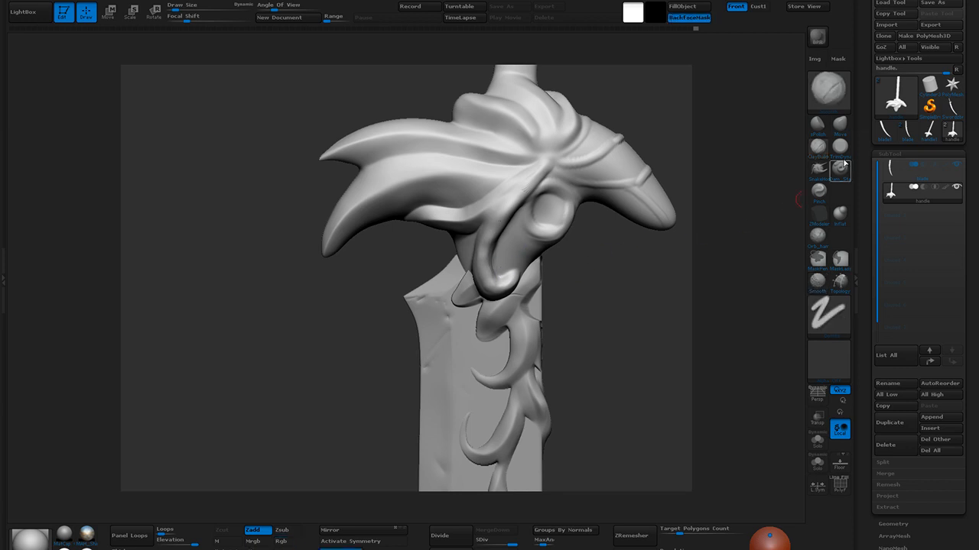
left_click(820, 193)
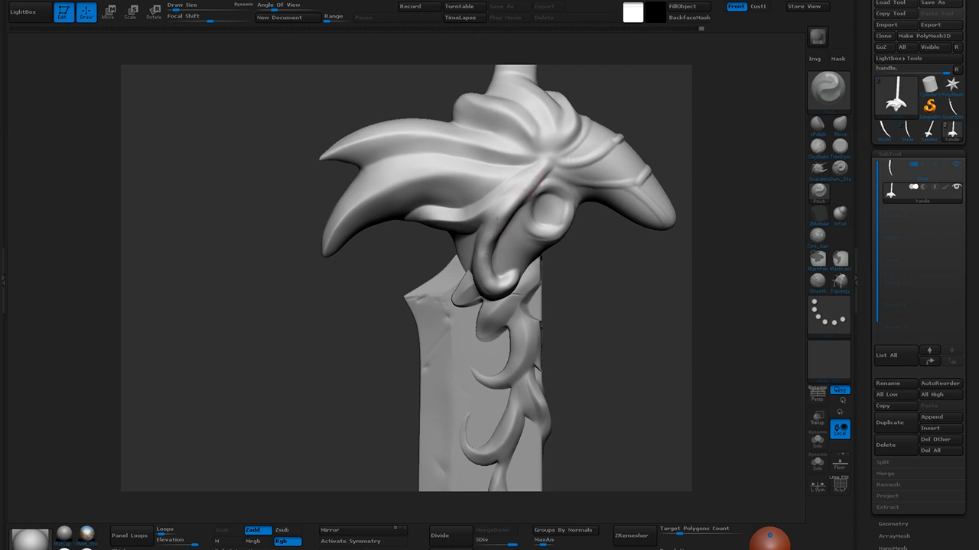
mouse_move(500, 216)
left_mouse_down()
mouse_move(490, 238)
mouse_move(494, 287)
mouse_move(511, 264)
mouse_move(492, 251)
left_mouse_up()
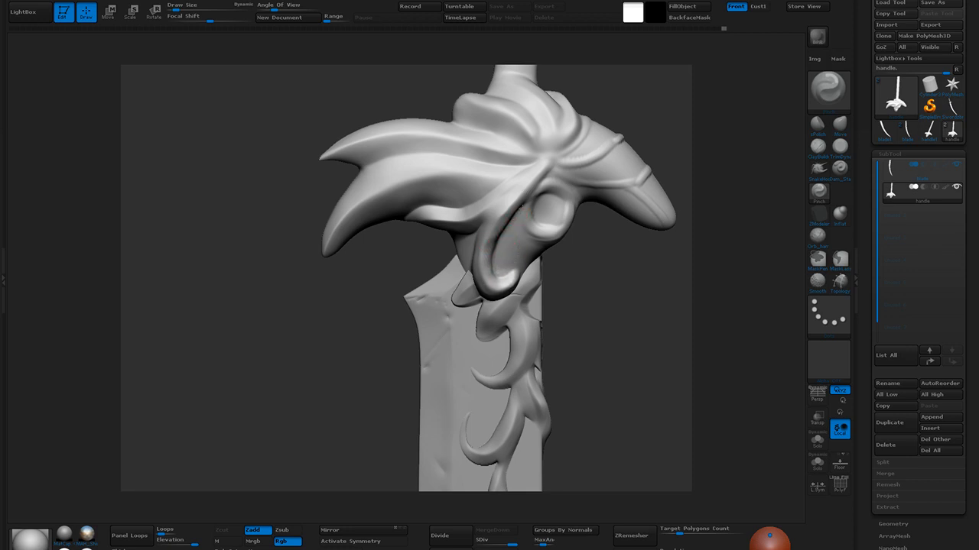
left_click_drag(570, 294, 589, 278)
left_click_drag(461, 282, 462, 265)
mouse_move(565, 325)
left_mouse_down()
mouse_move(546, 308)
mouse_move(568, 326)
mouse_move(587, 320)
left_mouse_up()
Adjust the collar rim's outline and its flared lower end from the side with the Move brush
left_click(840, 127)
left_click_drag(469, 273, 463, 269)
left_click_drag(555, 319, 539, 329)
mouse_move(482, 304)
left_mouse_down()
mouse_move(490, 293)
mouse_move(466, 274)
left_mouse_up()
left_click_drag(549, 324, 595, 331)
left_click_drag(454, 266, 451, 259)
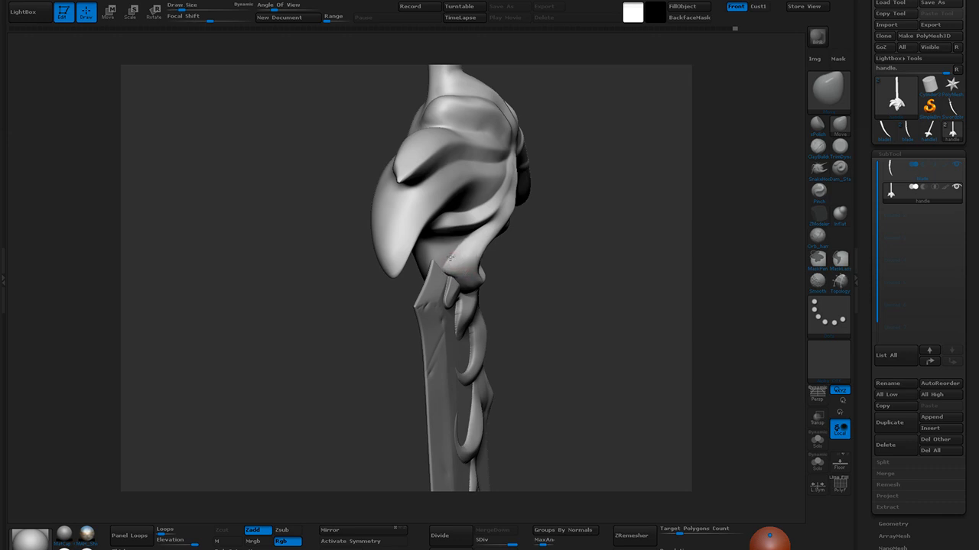
left_click_drag(562, 285, 457, 284)
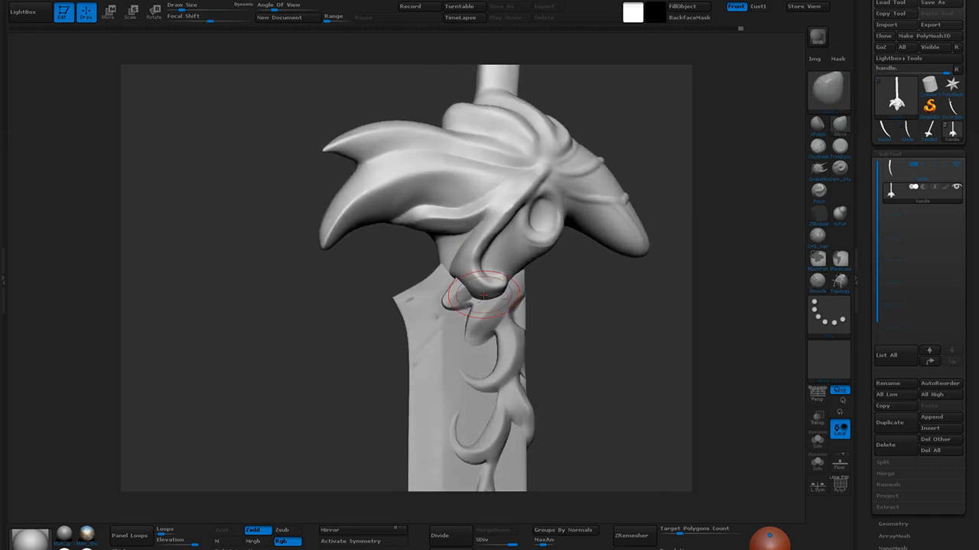
Polish the collar rim's outer surface flat and smooth the recessed area inside it
left_click(818, 127)
mouse_move(596, 276)
left_mouse_down()
mouse_move(625, 278)
mouse_move(459, 260)
left_mouse_up()
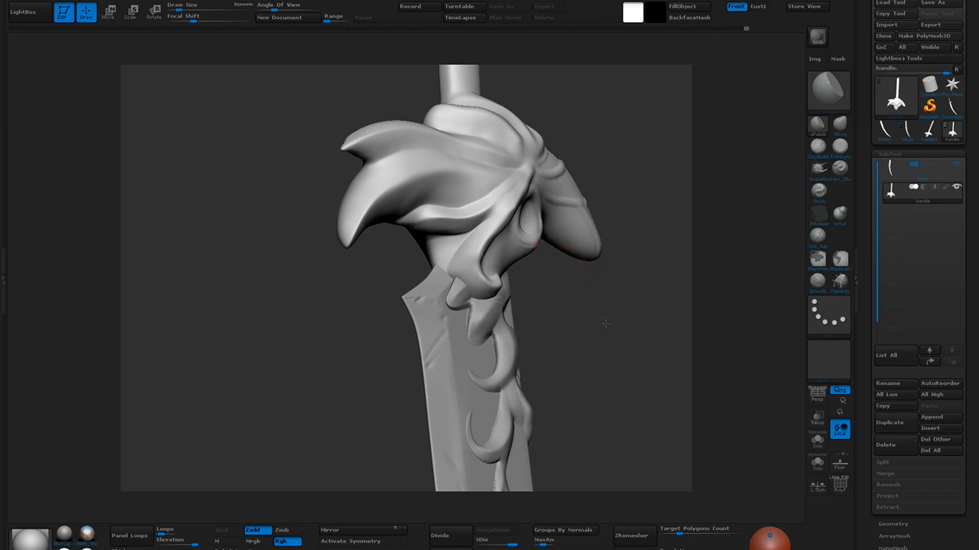
left_click_drag(611, 321, 583, 309)
mouse_move(407, 243)
left_mouse_down()
mouse_move(430, 279)
mouse_move(414, 272)
left_mouse_up()
mouse_move(437, 222)
left_mouse_down()
mouse_move(428, 228)
mouse_move(431, 214)
left_mouse_up()
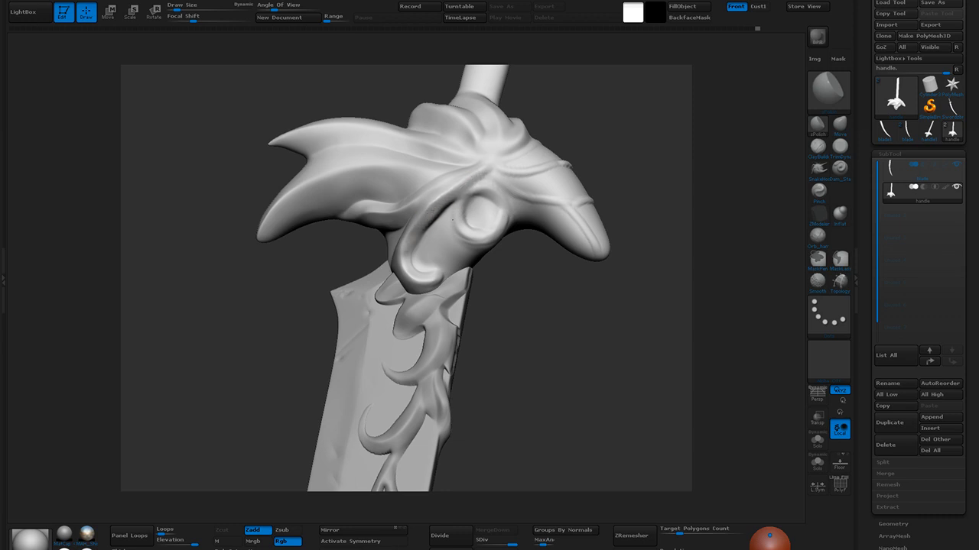
left_click_drag(413, 278, 413, 277)
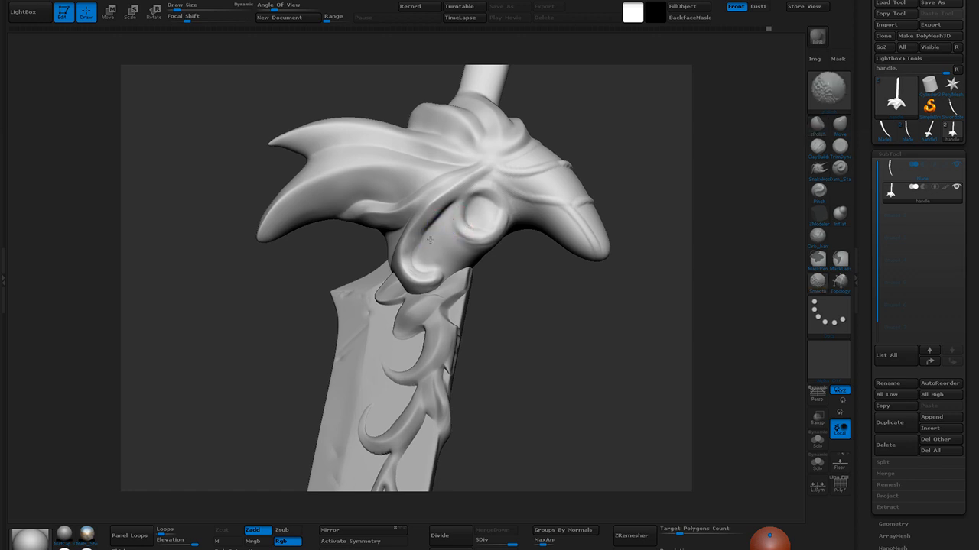
left_click_drag(505, 306, 569, 341)
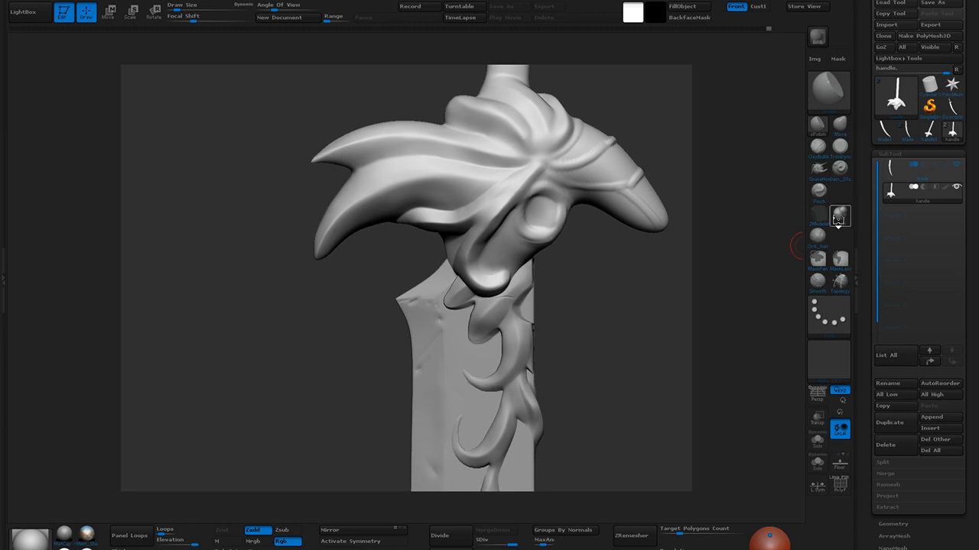
Carve a groove along the collar rim's inner edge up to the ringed socket with Dam_Standard, then smooth its upper end
left_click(839, 167)
left_click_drag(483, 270, 511, 274)
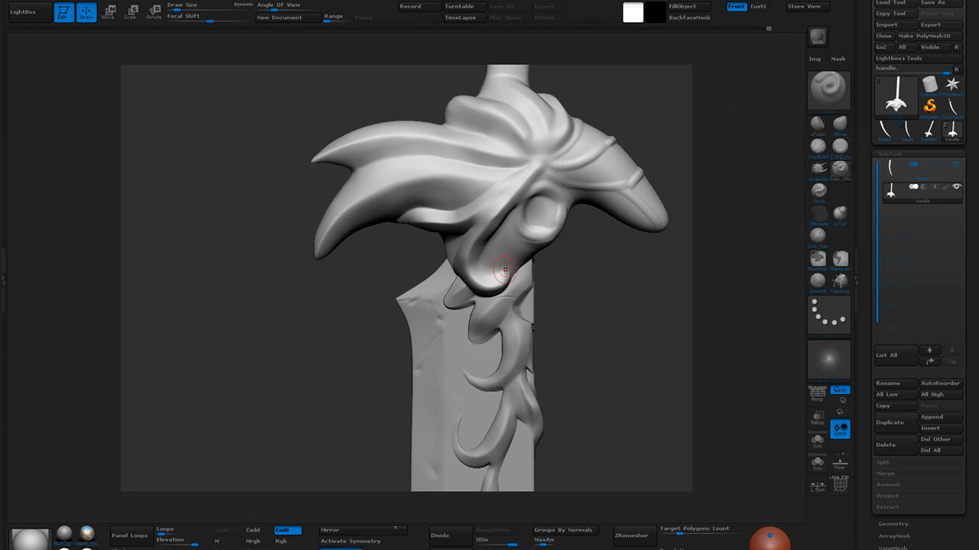
key("ctrl+z")
left_click_drag(484, 256, 520, 203)
mouse_move(555, 306)
left_mouse_down()
mouse_move(539, 292)
mouse_move(555, 280)
mouse_move(501, 276)
left_mouse_up()
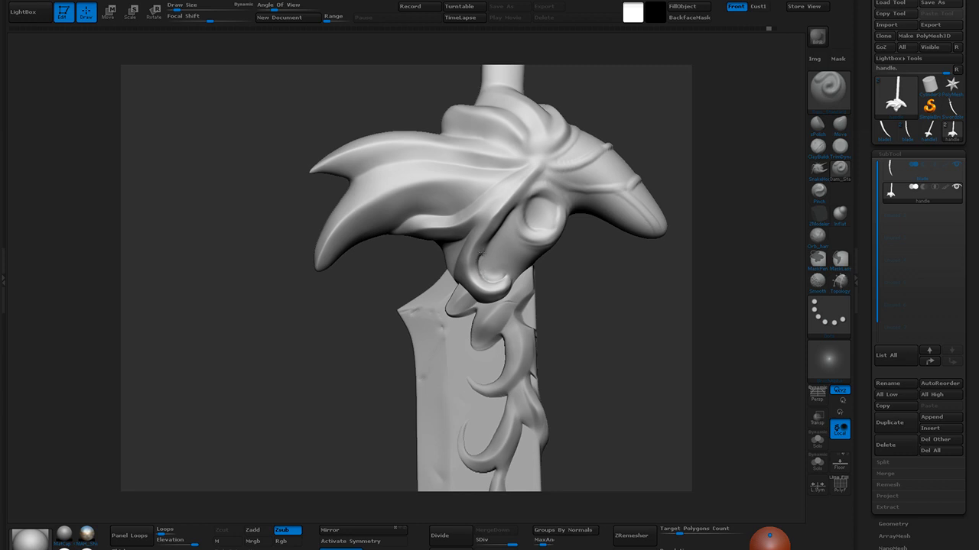
left_click_drag(531, 211, 516, 205, "shift")
Deepen the crease between the collar rim and the ridge under the lower prong with Dam_Standard
left_click_drag(554, 302, 447, 277)
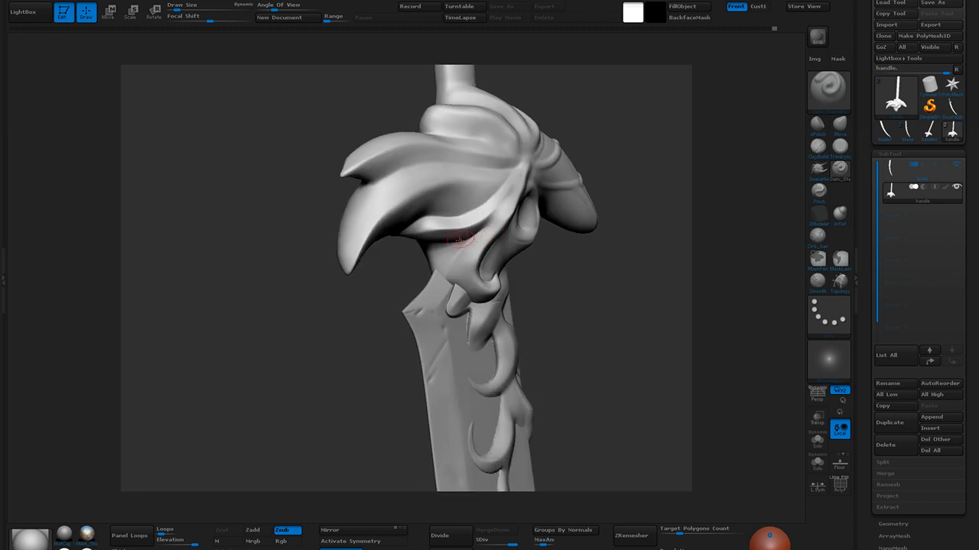
mouse_move(547, 293)
left_mouse_down()
mouse_move(533, 298)
mouse_move(570, 286)
left_mouse_up()
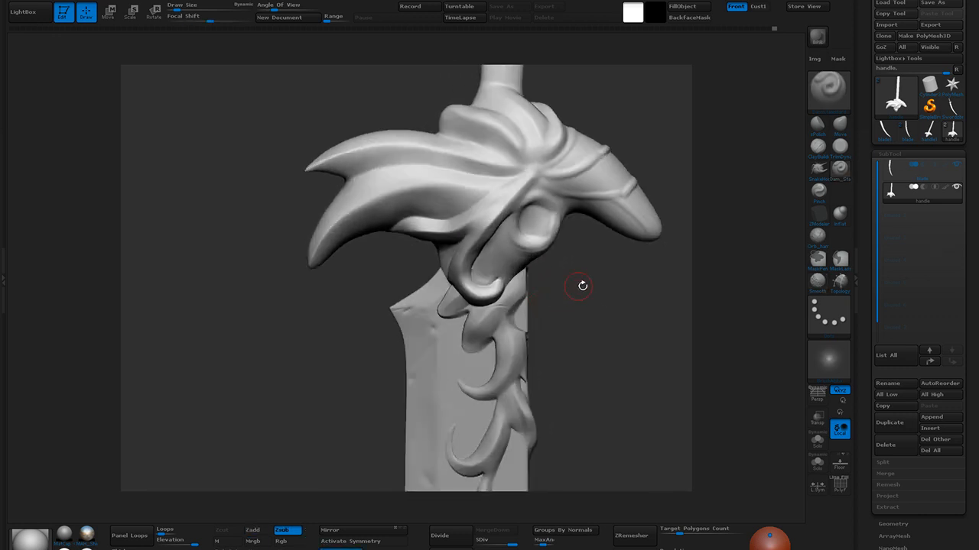
left_click_drag(550, 184, 451, 229)
right_click_drag(504, 191, 483, 215)
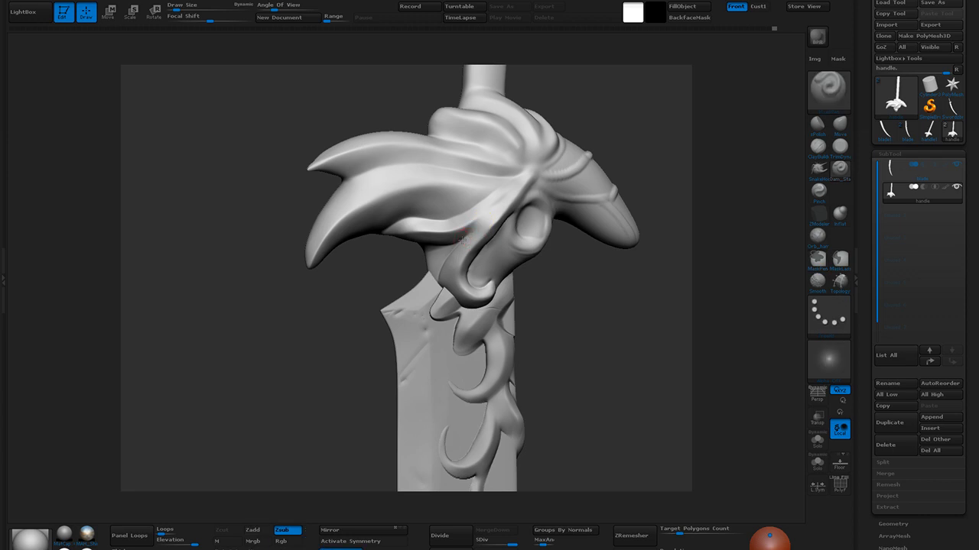
key("b")
key("c")
key("b")
key("b")
key("d")
key("s")
mouse_move(535, 168)
right_mouse_down()
mouse_move(566, 303)
mouse_move(564, 359)
right_mouse_up()
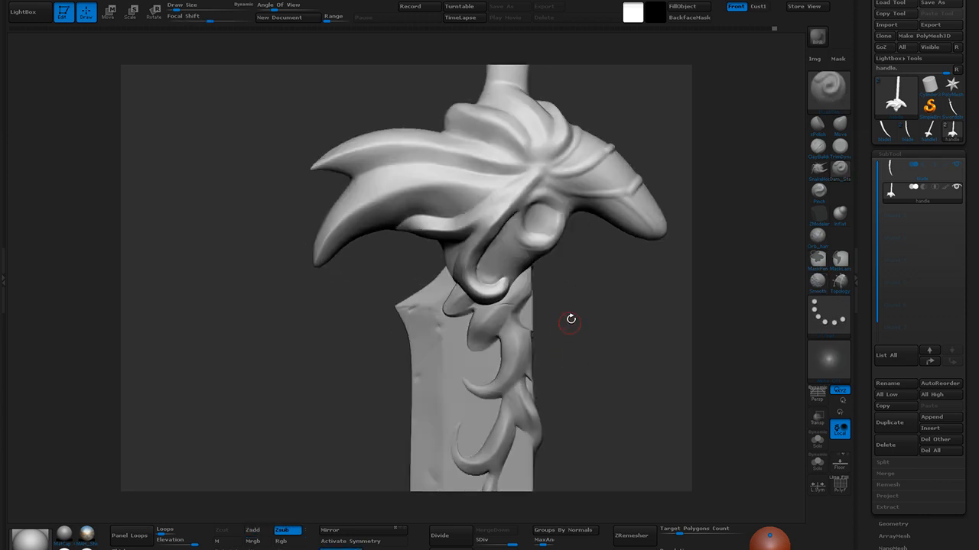
Pinch the collar rim's lower curl and its upper stretch running to the ridge crossing
left_click(821, 197)
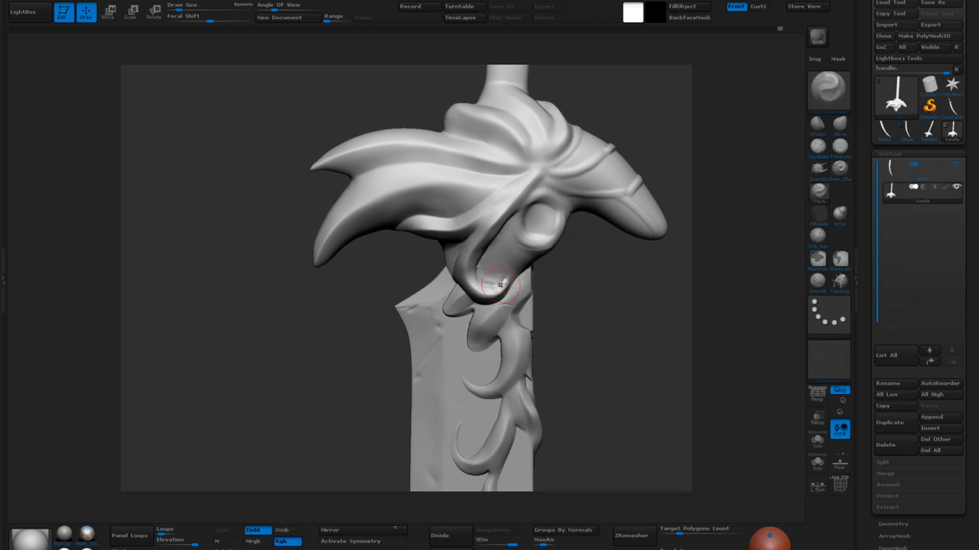
mouse_move(480, 290)
left_mouse_down()
mouse_move(465, 262)
mouse_move(494, 292)
left_mouse_up()
left_click_drag(469, 224, 534, 177)
mouse_move(471, 220)
left_mouse_down()
mouse_move(533, 175)
mouse_move(463, 226)
mouse_move(533, 177)
left_mouse_up()
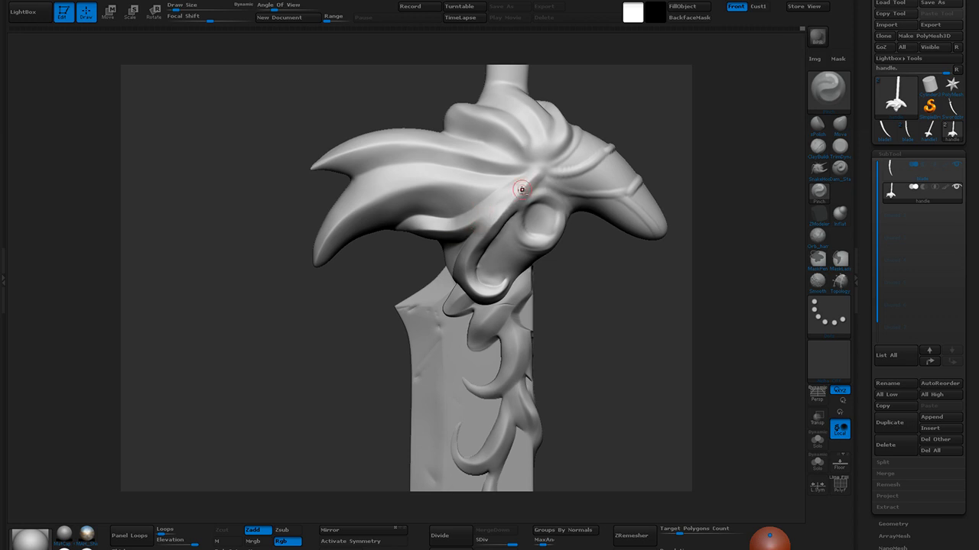
mouse_move(505, 224)
left_mouse_down()
mouse_move(538, 175)
mouse_move(505, 222)
left_mouse_up()
Build up a thicker raised ring around the round socket with ClayBuildup
left_click(817, 147)
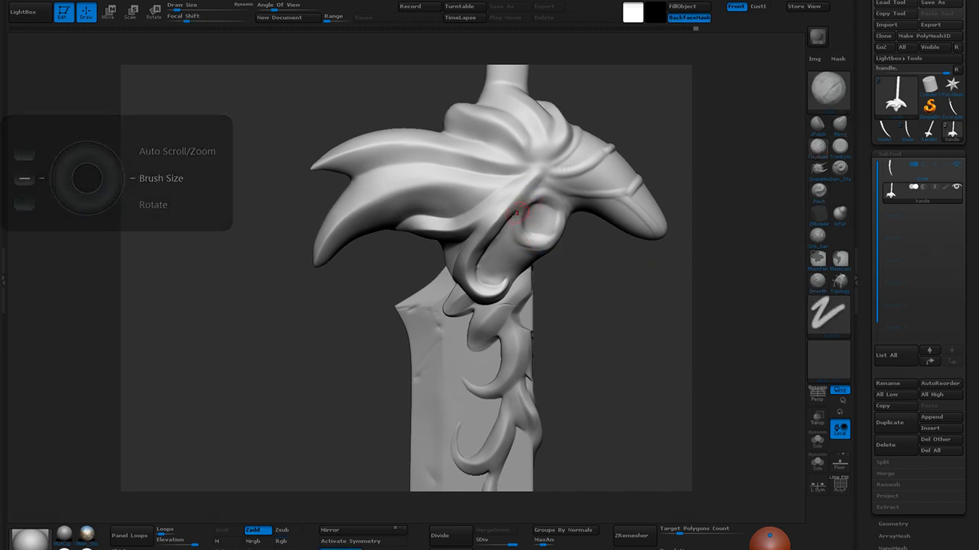
mouse_move(517, 223)
left_mouse_down()
mouse_move(546, 231)
mouse_move(521, 219)
mouse_move(544, 207)
mouse_move(534, 217)
mouse_move(557, 228)
mouse_move(549, 237)
mouse_move(556, 212)
left_mouse_up()
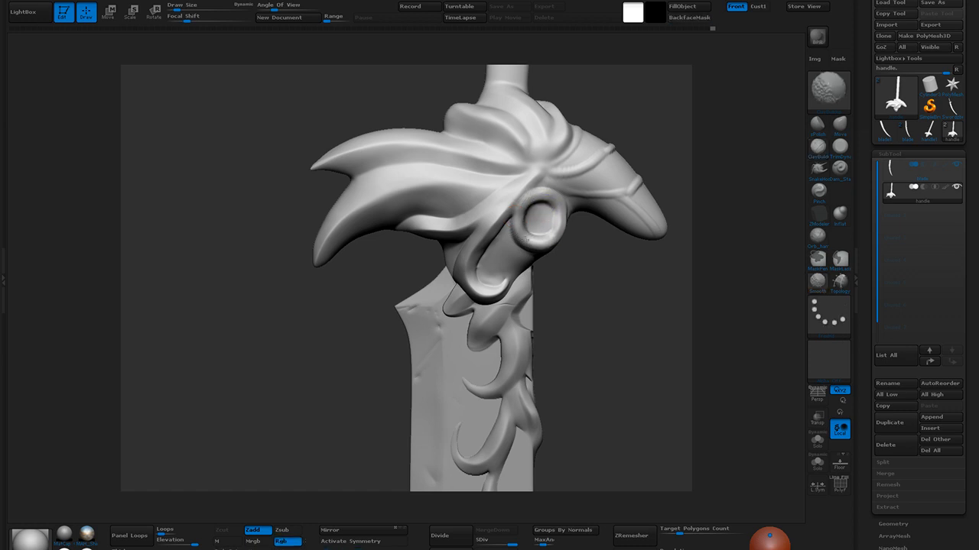
mouse_move(620, 297)
left_mouse_down()
mouse_move(619, 325)
mouse_move(604, 303)
mouse_move(614, 335)
left_mouse_up()
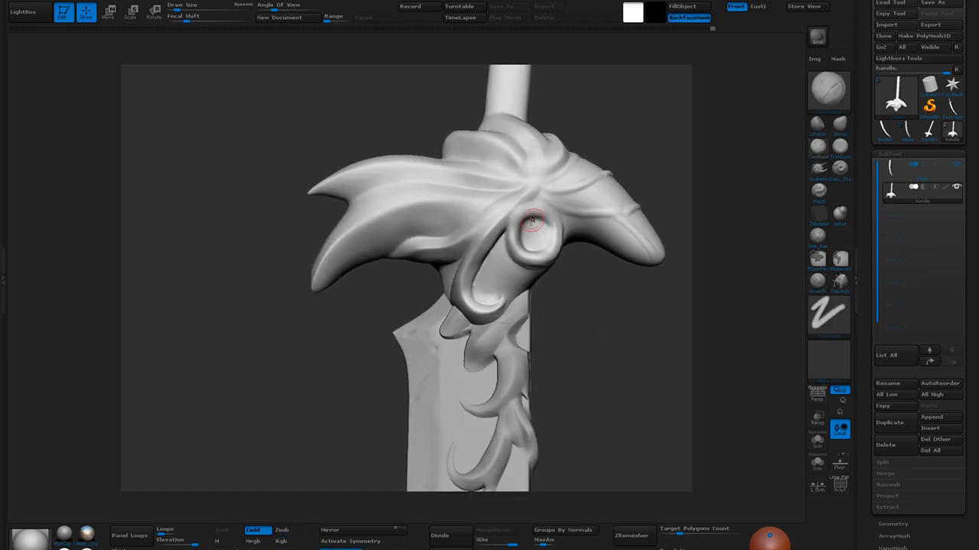
mouse_move(579, 295)
left_mouse_down()
mouse_move(546, 227)
mouse_move(530, 244)
mouse_move(554, 239)
left_mouse_up()
left_click_drag(599, 342, 537, 244)
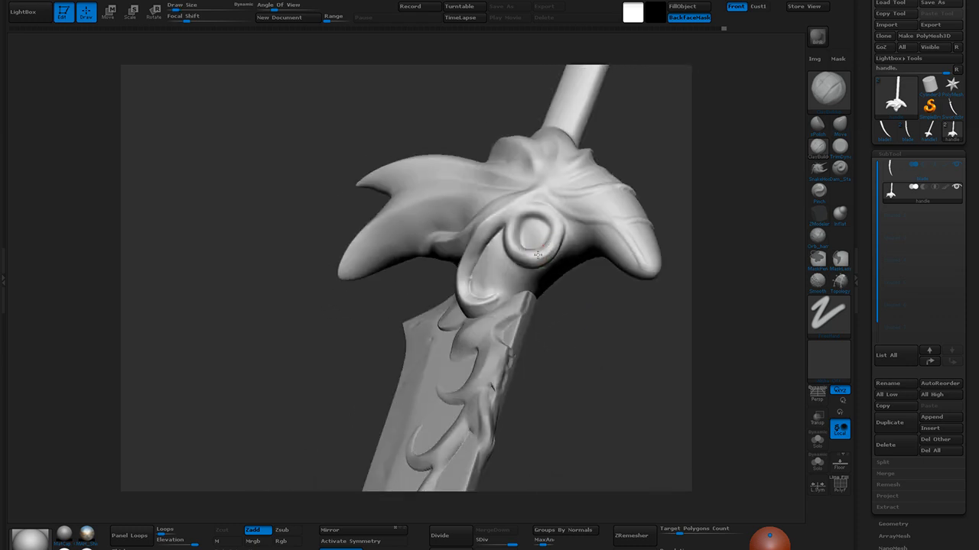
left_click_drag(518, 220, 549, 228)
Reshape the socket's ring with the Move brush and smooth its surface
left_click(839, 126)
left_click_drag(612, 329, 589, 308)
key("[")
key("]")
key("]")
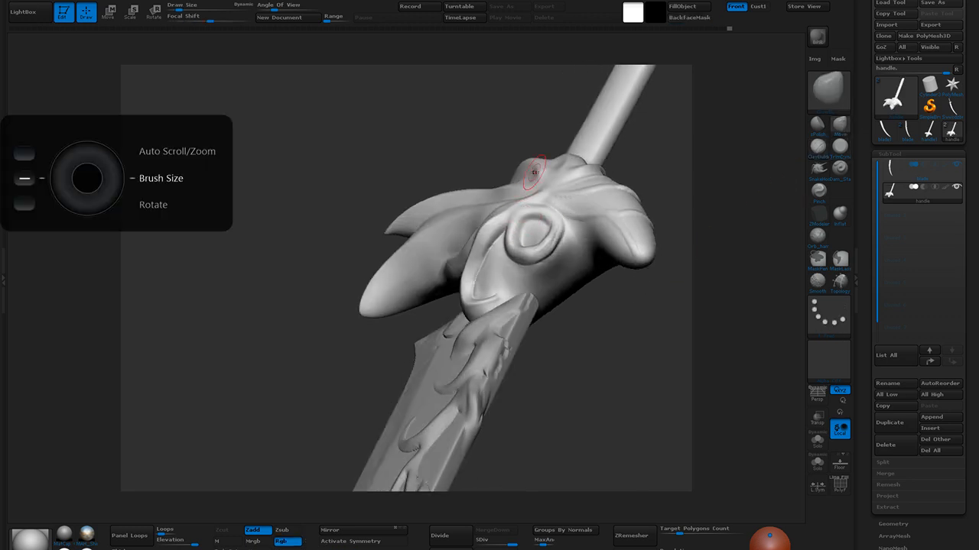
key("[")
mouse_move(522, 214)
left_mouse_down()
mouse_move(513, 217)
mouse_move(530, 212)
left_mouse_up()
left_click_drag(623, 341, 659, 333)
mouse_move(551, 226)
left_mouse_down("shift")
mouse_move(526, 226)
mouse_move(534, 246)
mouse_move(555, 238)
left_mouse_up("shift")
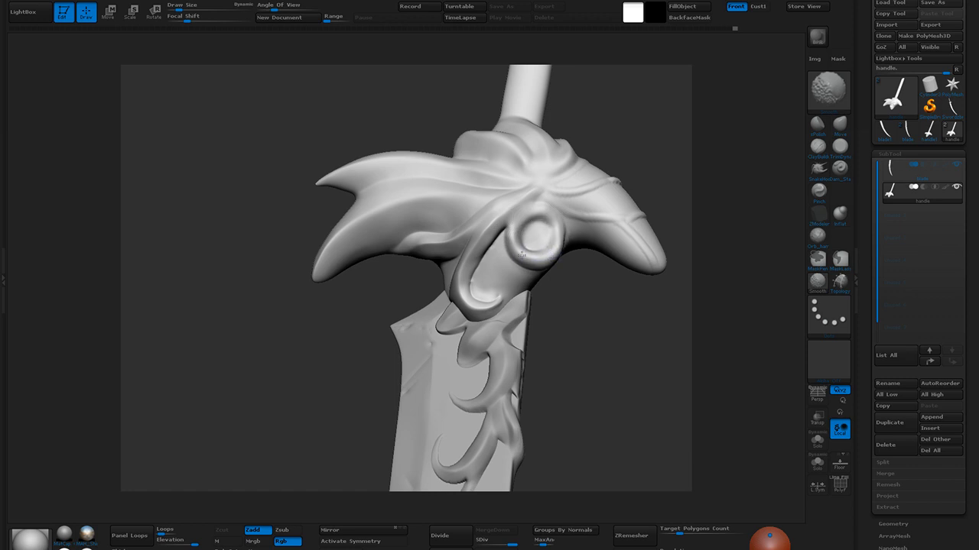
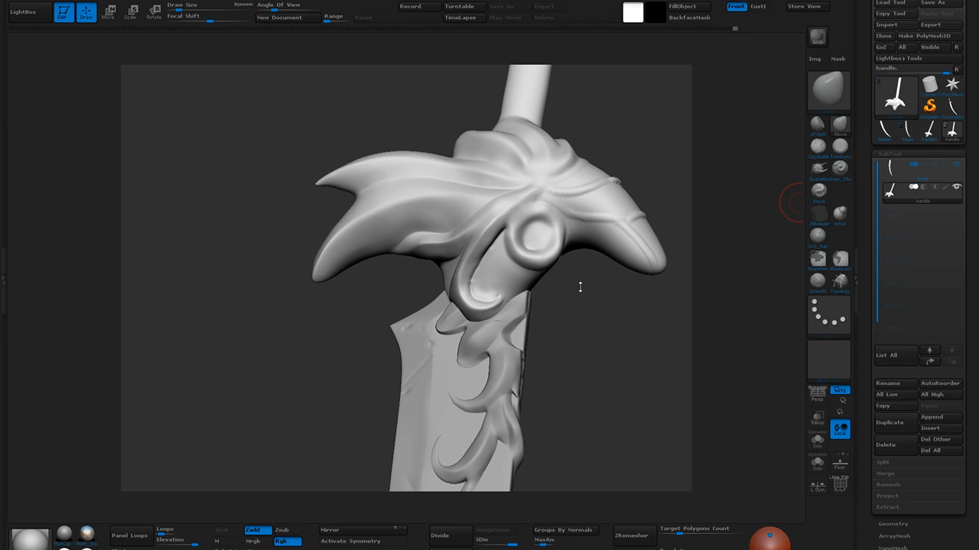
Adjust the curve of the collar rim's lower end with the Move brush at a smaller brush size
mouse_move(574, 339)
left_mouse_down()
mouse_move(559, 286)
mouse_move(483, 288)
left_mouse_up()
key("[")
key("[")
left_click_drag(543, 306, 479, 299)
mouse_move(574, 339)
left_mouse_down()
mouse_move(557, 336)
mouse_move(572, 330)
mouse_move(558, 327)
left_mouse_up()
Load the Orb_Slah_Curve brush and cut a crisp crease along the collar rim's inner edge, softening it with smoothing
left_click(839, 170)
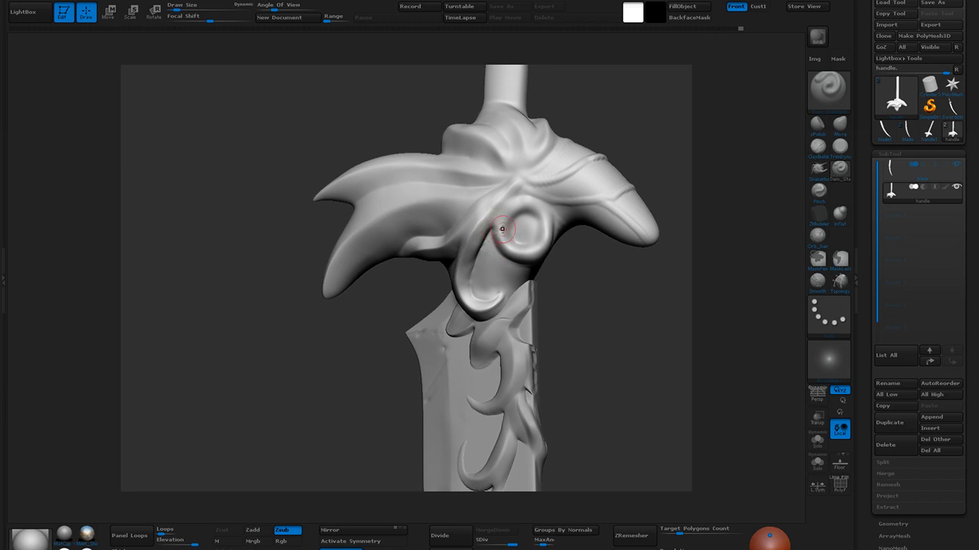
left_click(23, 11)
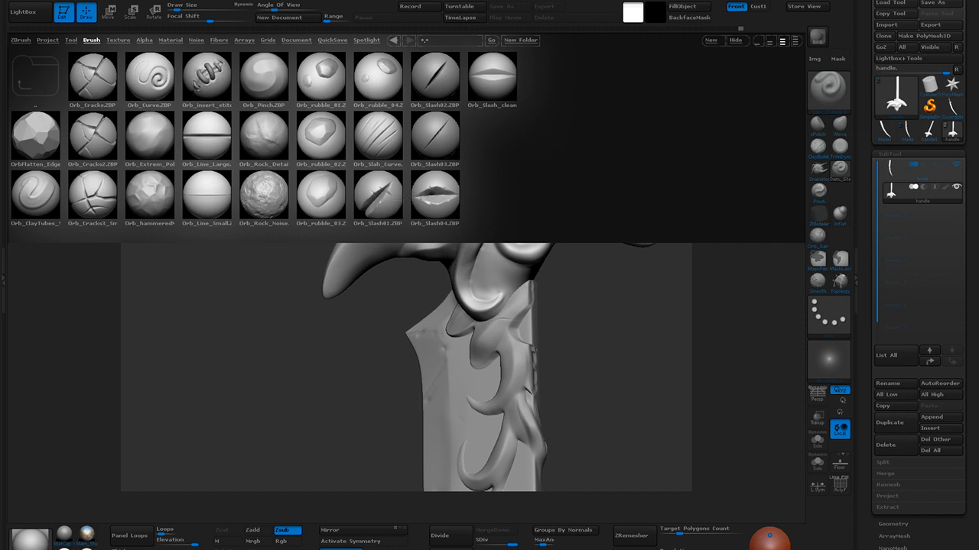
left_click(383, 140)
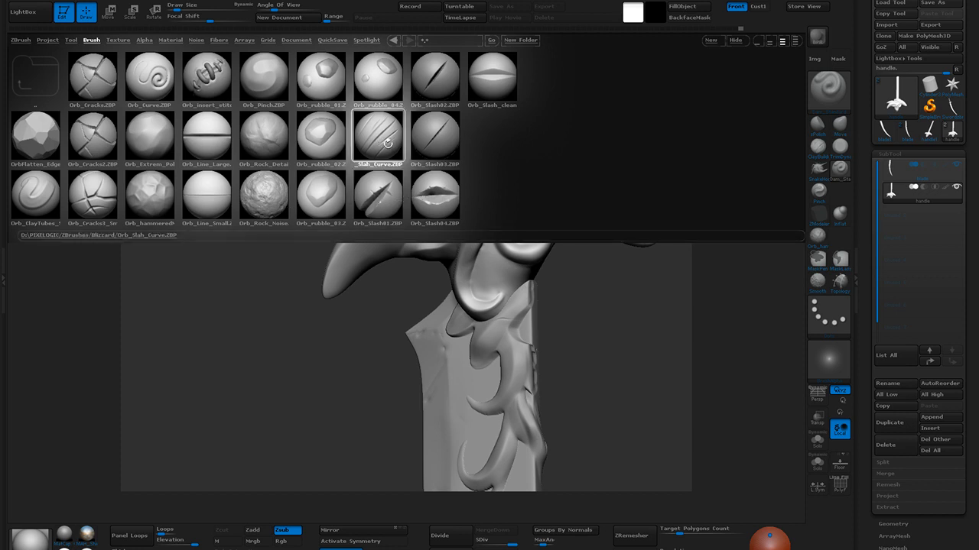
double_click(382, 152)
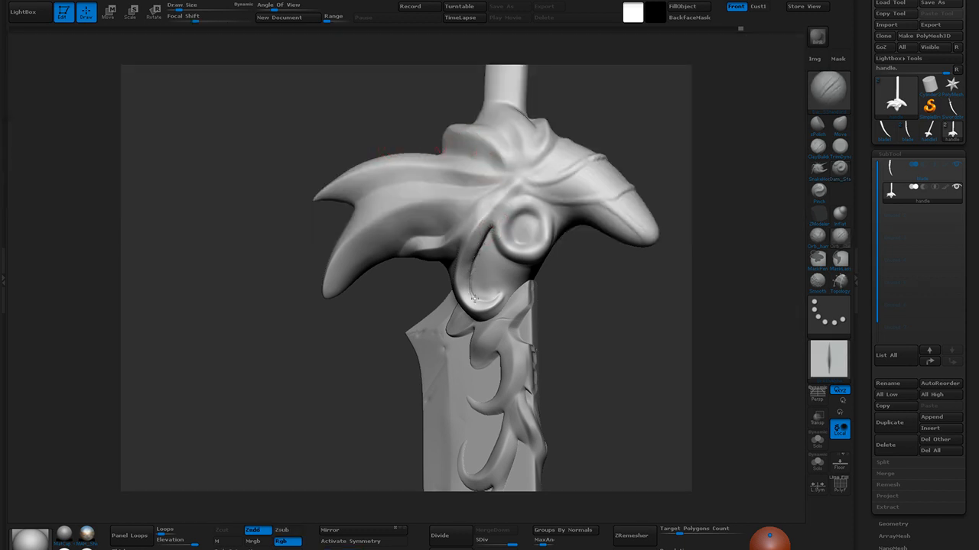
mouse_move(498, 296)
left_mouse_down()
mouse_move(475, 271)
mouse_move(477, 282)
left_mouse_up()
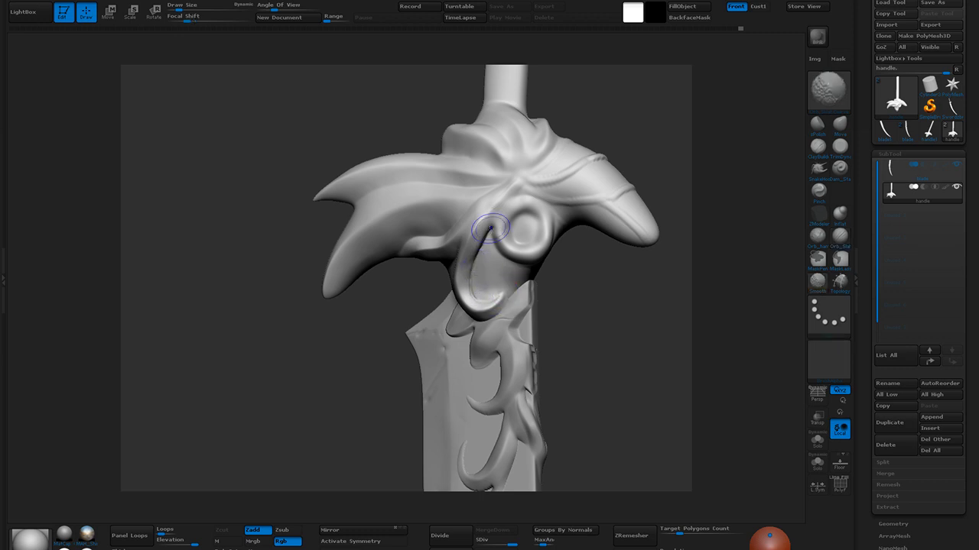
Pinch the inner edge of the socket's ring from below with a smaller brush
mouse_move(568, 334)
left_mouse_down()
mouse_move(591, 329)
mouse_move(578, 295)
mouse_move(568, 354)
mouse_move(566, 341)
mouse_move(571, 369)
mouse_move(551, 268)
left_mouse_up()
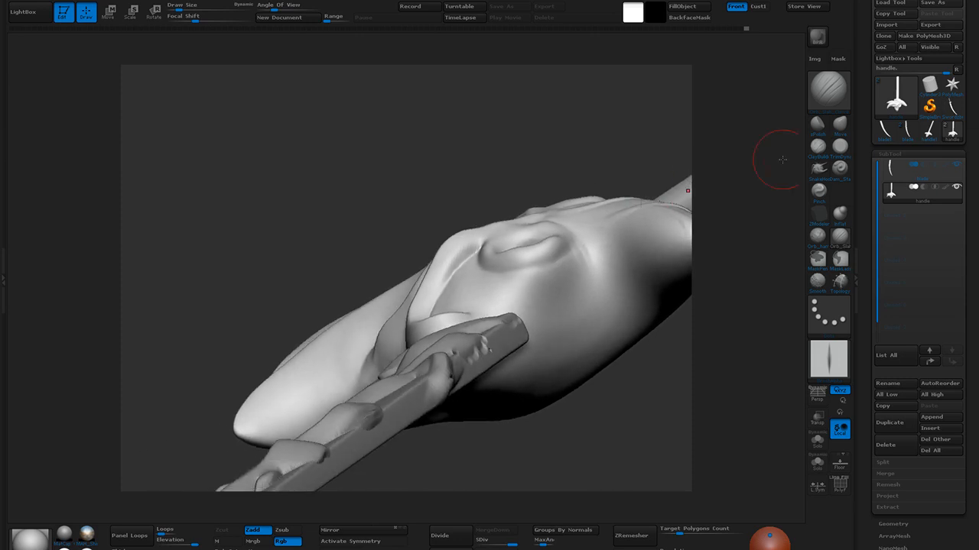
left_click_drag(590, 425, 600, 472)
left_click(820, 192)
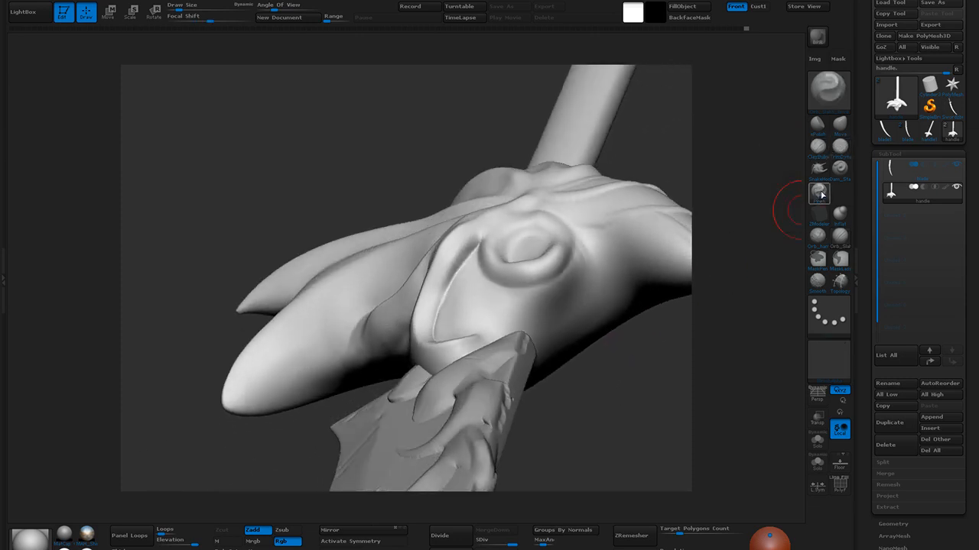
key("[")
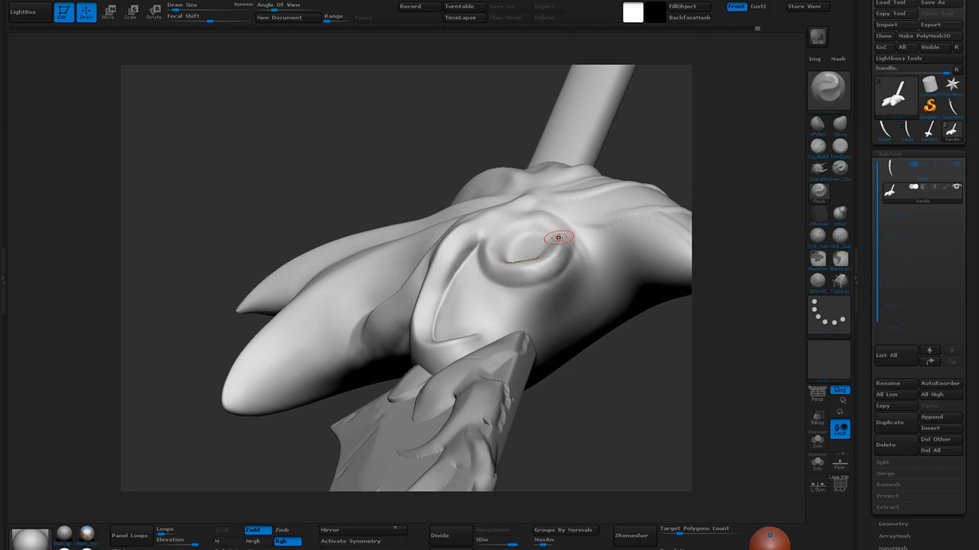
mouse_move(605, 385)
left_mouse_down()
mouse_move(376, 338)
mouse_move(402, 364)
mouse_move(400, 380)
left_mouse_up()
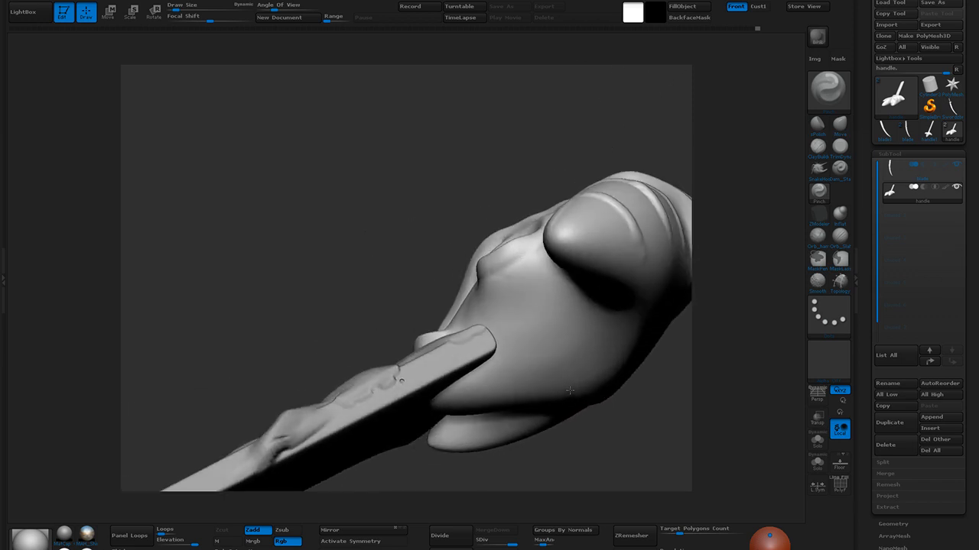
Reshape the profile of the socket's ring from the side and below with the Move brush
left_click(838, 130)
left_click_drag(529, 226, 525, 234)
left_click_drag(424, 277, 452, 292)
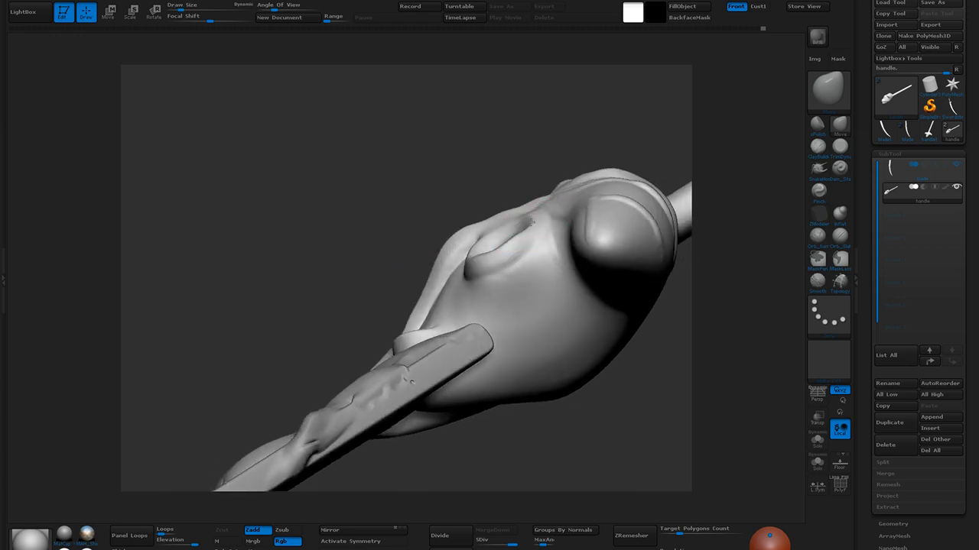
left_click_drag(529, 222, 523, 230)
mouse_move(423, 246)
left_mouse_down()
mouse_move(390, 233)
mouse_move(399, 237)
left_mouse_up()
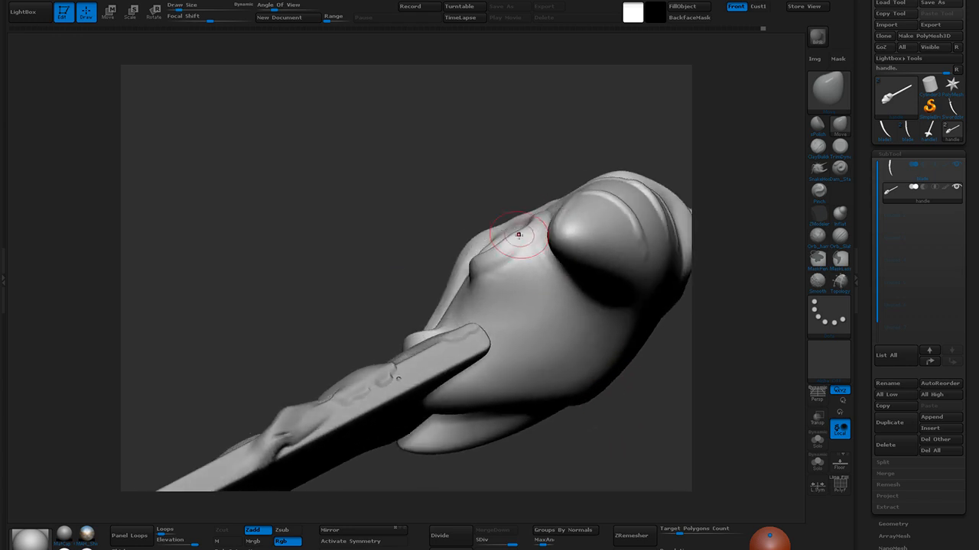
Mask the recessed centre of the socket and invert the mask so only that centre can be sculpted
left_click_drag(535, 176, 642, 298)
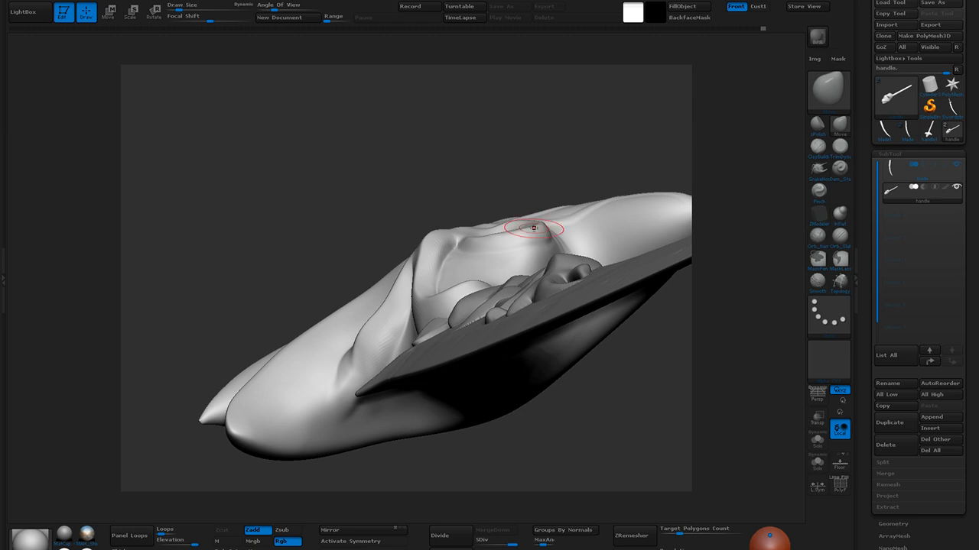
left_click_drag(549, 183, 509, 219)
mouse_move(553, 275)
left_mouse_down()
mouse_move(617, 404)
mouse_move(607, 417)
mouse_move(606, 275)
left_mouse_up()
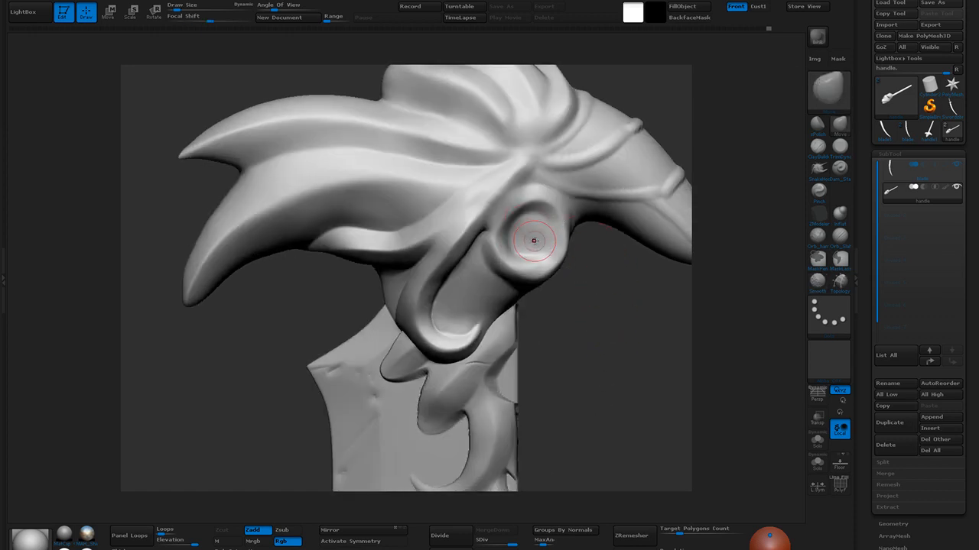
key("shift")
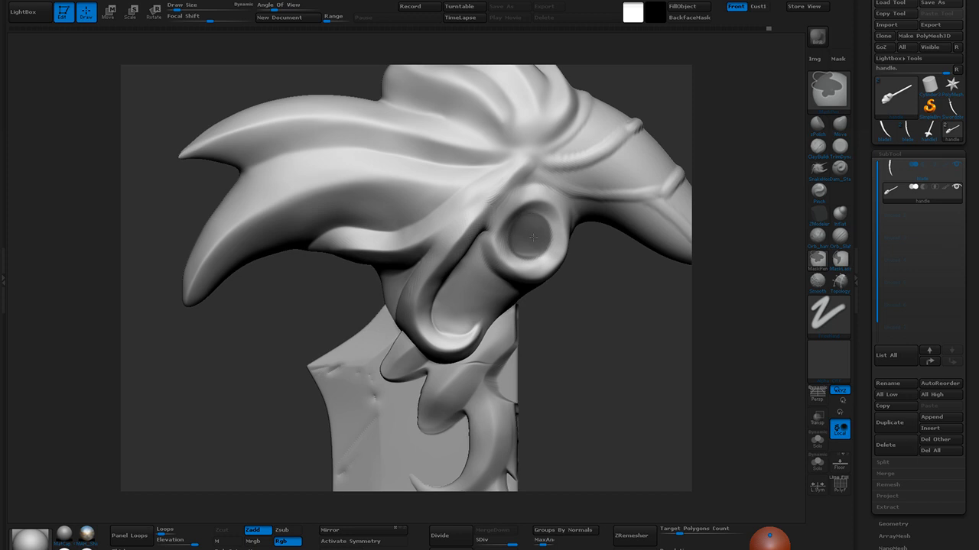
left_click(581, 273, "ctrl")
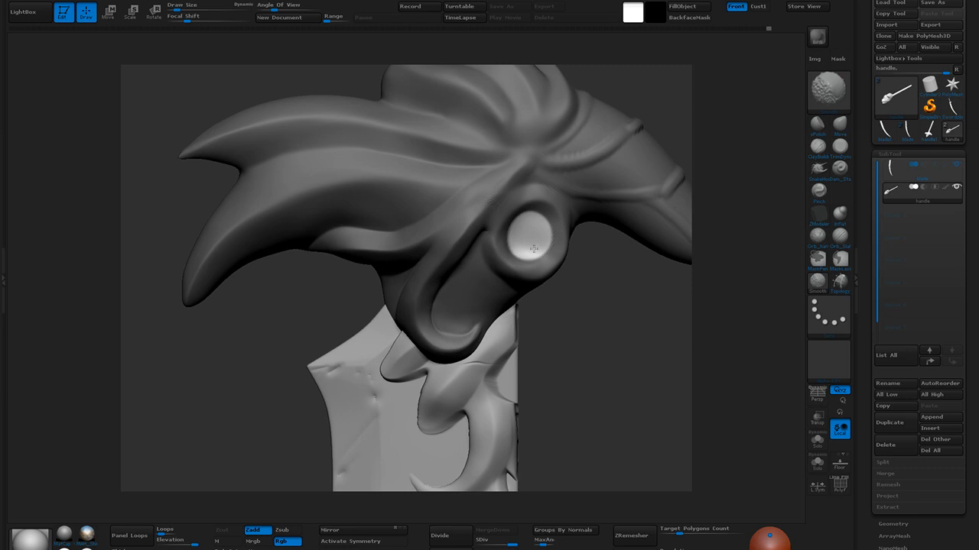
mouse_move(590, 352)
left_mouse_down()
mouse_move(583, 267)
mouse_move(579, 341)
left_mouse_up()
Flatten the unmasked centre of the socket with the hPolish brush, then clear the mask
left_click(824, 125)
mouse_move(529, 234)
left_mouse_down()
mouse_move(538, 228)
mouse_move(519, 238)
left_mouse_up()
mouse_move(599, 295)
left_mouse_down()
mouse_move(601, 257)
mouse_move(525, 249)
left_mouse_up()
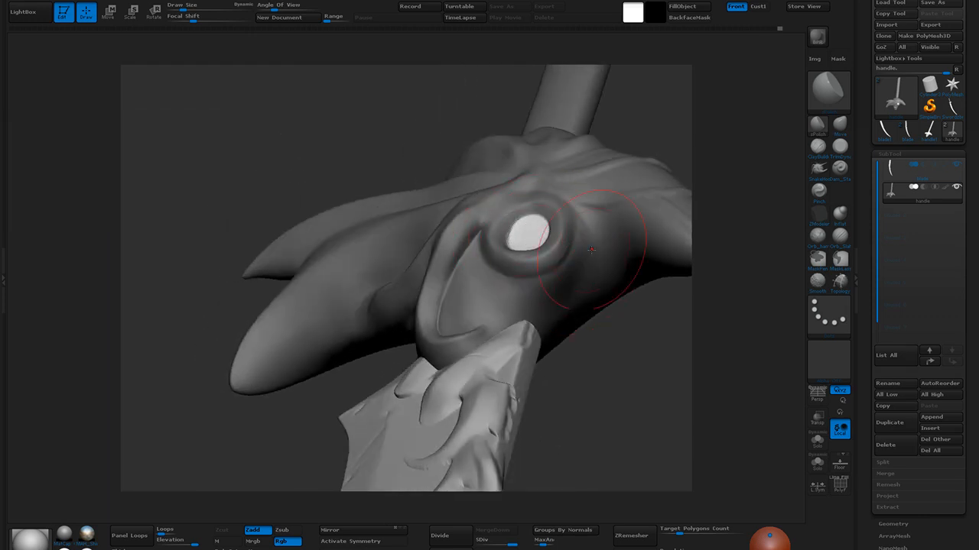
mouse_move(616, 362)
left_mouse_down("ctrl")
mouse_move(676, 418)
mouse_move(629, 401)
mouse_move(638, 313)
left_mouse_up("ctrl")
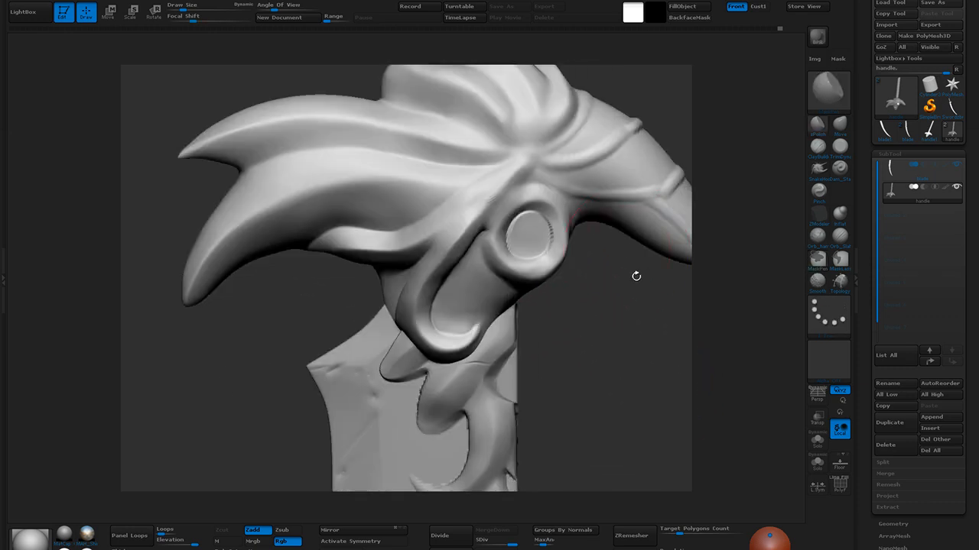
Smooth the edge of the socket's flattened centre with a smaller brush size
key("bracketleft")
key("bracketleft")
key("bracketleft")
key("bracketleft")
key("bracketleft")
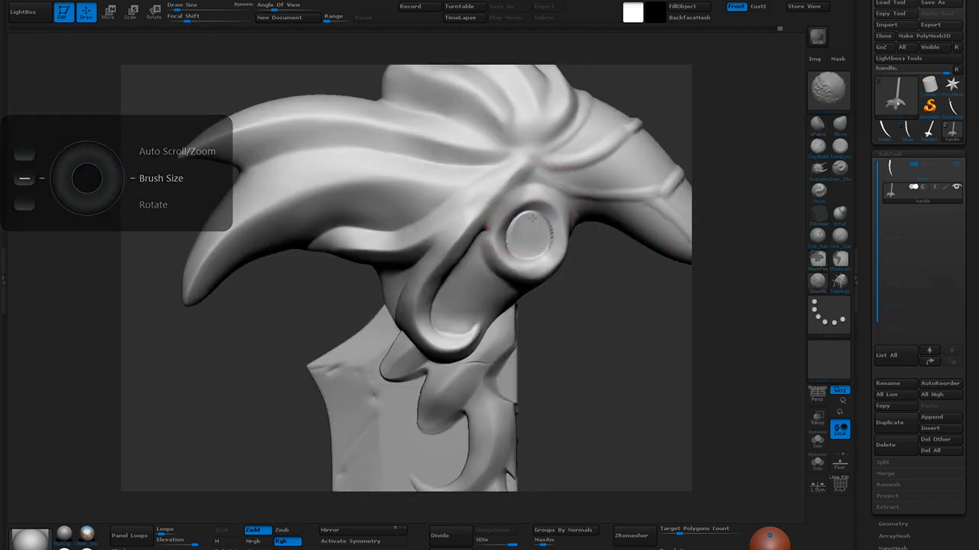
key("shift")
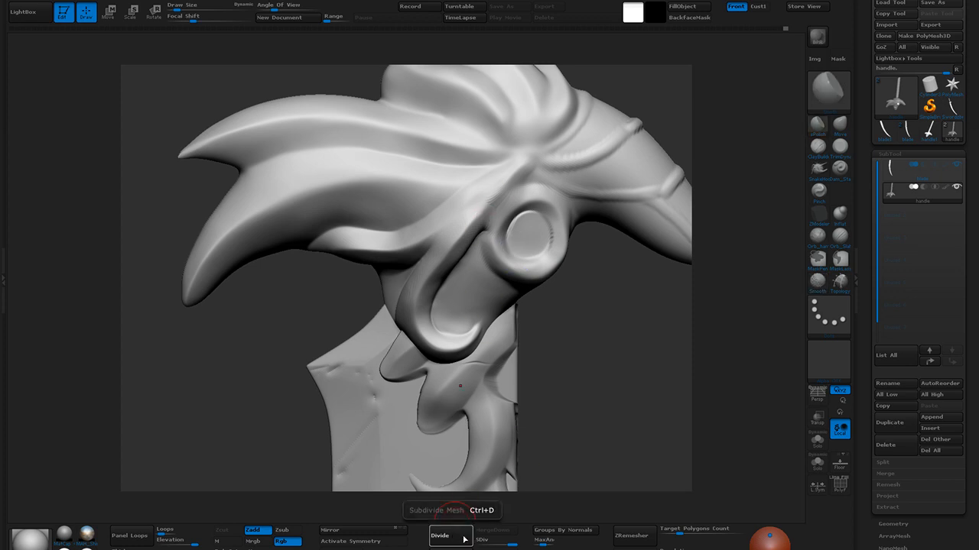
Cut a crease from the collar rim's upper end to the point where the ridges converge using the Orb_Slah_Curve brush, and smooth it
mouse_move(599, 343)
left_mouse_down()
mouse_move(548, 354)
mouse_move(575, 354)
mouse_move(586, 317)
mouse_move(602, 340)
mouse_move(769, 195)
left_mouse_up()
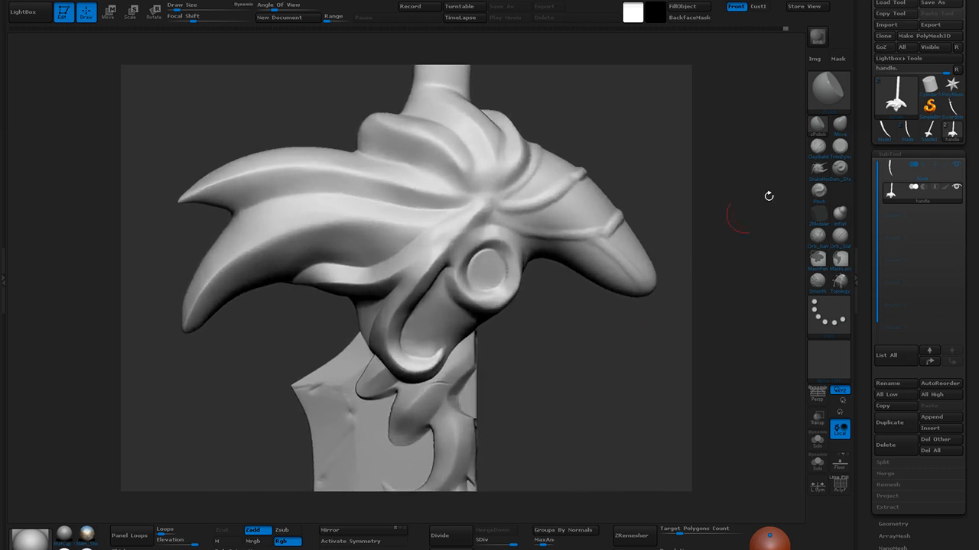
left_click(839, 168)
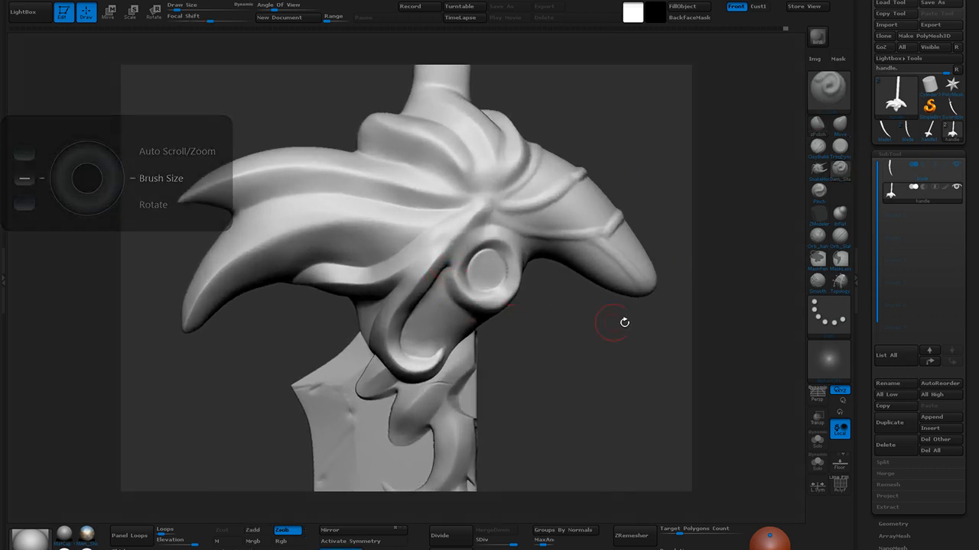
left_click(839, 237)
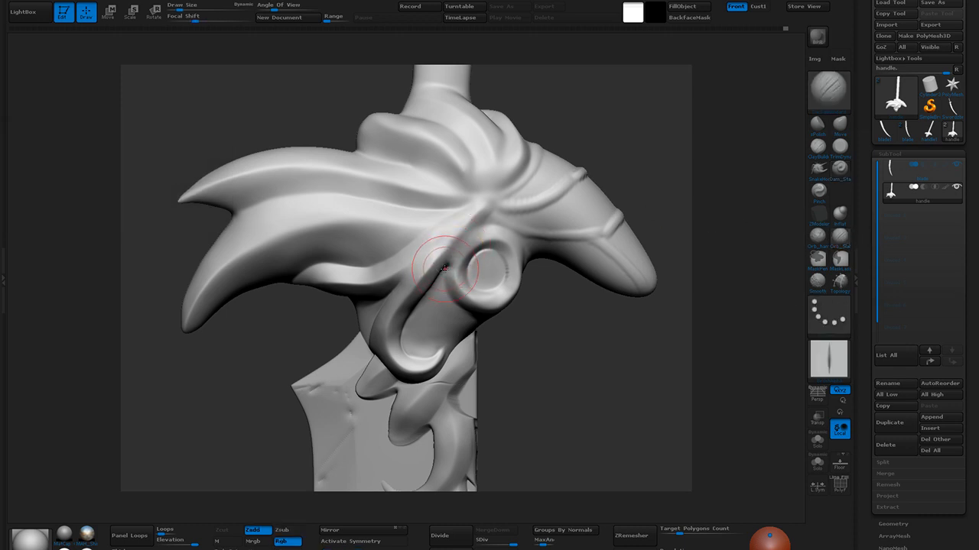
mouse_move(484, 217)
left_mouse_down()
mouse_move(469, 186)
mouse_move(448, 263)
mouse_move(496, 204)
left_mouse_up()
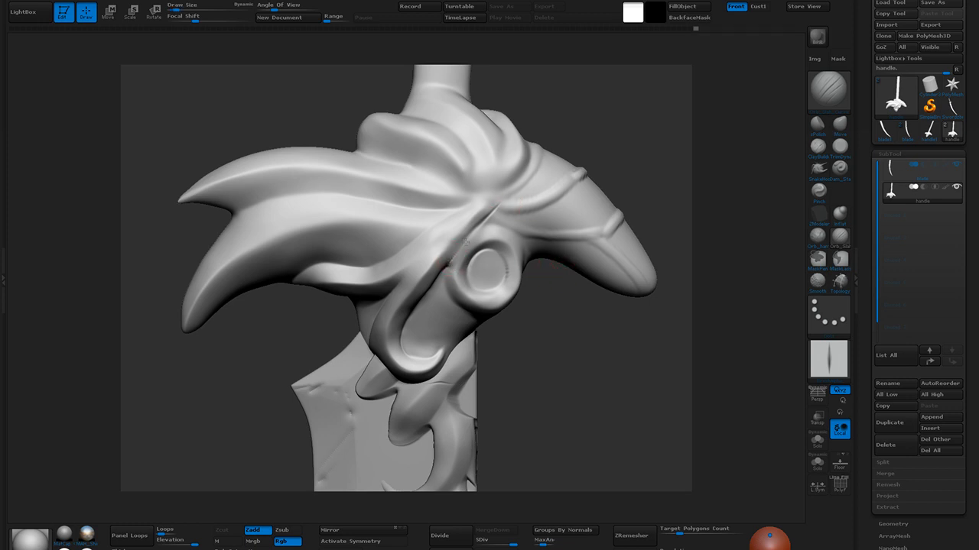
key("shift")
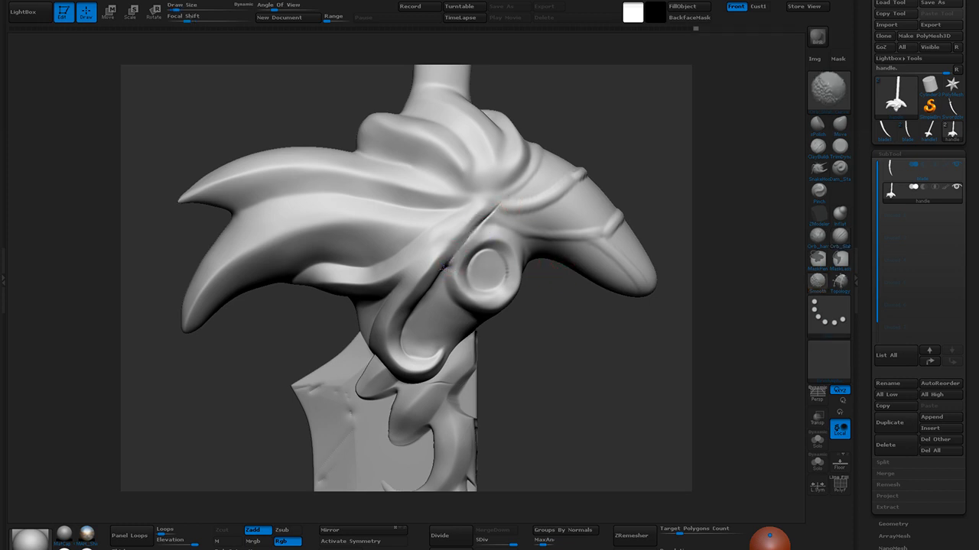
Thicken the collar rim beside the socket down to its lower curl with the ClayBuildup brush and smooth the strokes
mouse_move(504, 344)
left_mouse_down("alt")
mouse_move(556, 193)
mouse_move(569, 237)
mouse_move(555, 328)
mouse_move(566, 352)
mouse_move(711, 276)
left_mouse_up("alt")
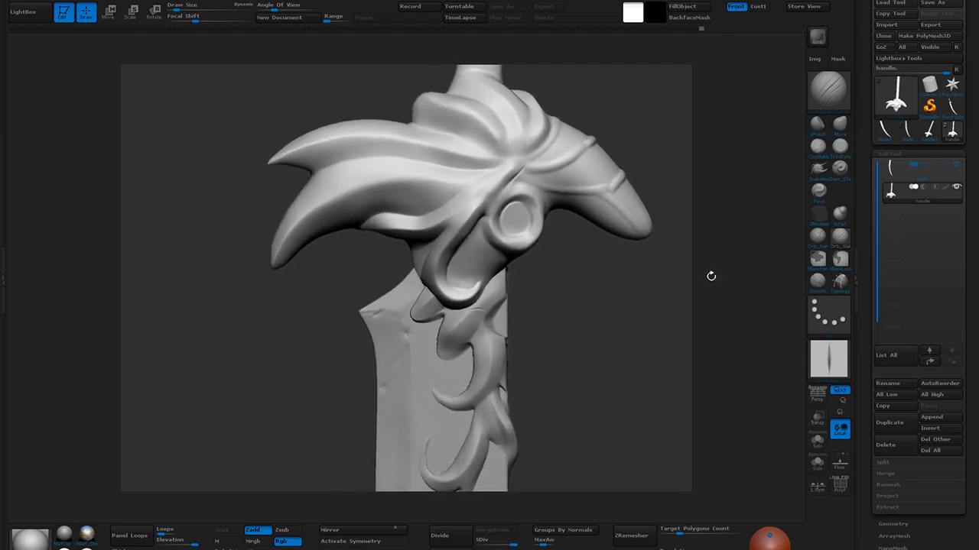
left_click(817, 145)
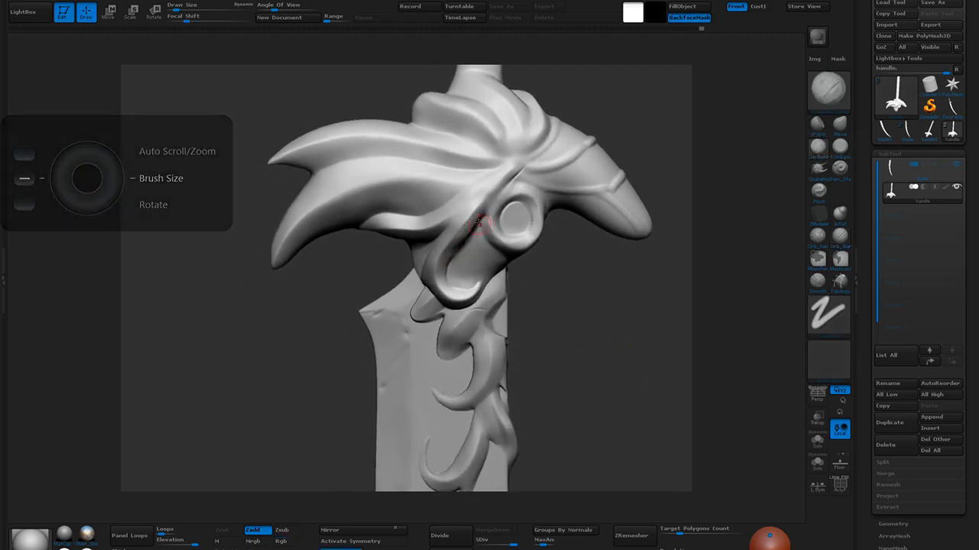
mouse_move(475, 270)
left_mouse_down()
mouse_move(461, 293)
mouse_move(463, 245)
left_mouse_up()
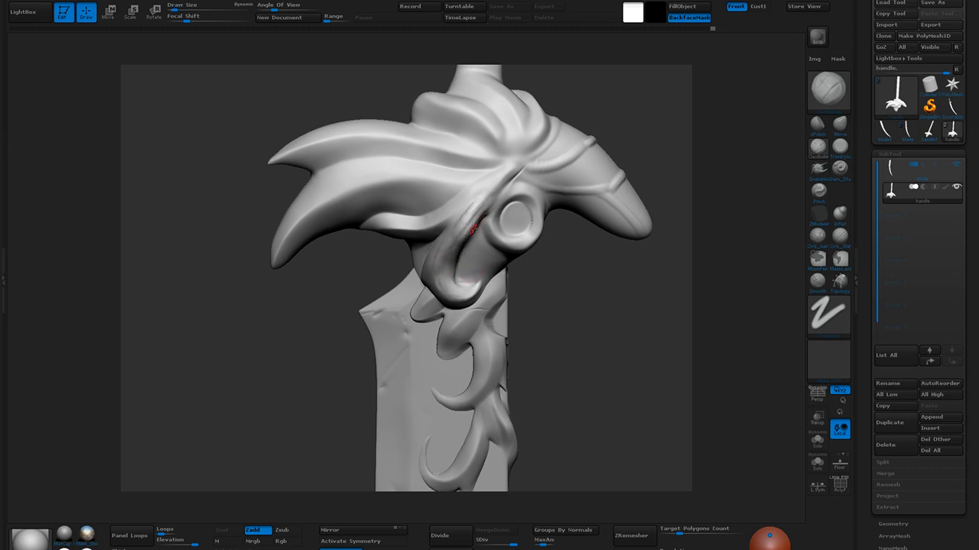
mouse_move(465, 232)
left_mouse_down()
mouse_move(472, 200)
mouse_move(453, 268)
left_mouse_up()
mouse_move(477, 214)
left_mouse_down()
mouse_move(456, 289)
mouse_move(449, 285)
mouse_move(466, 290)
left_mouse_up()
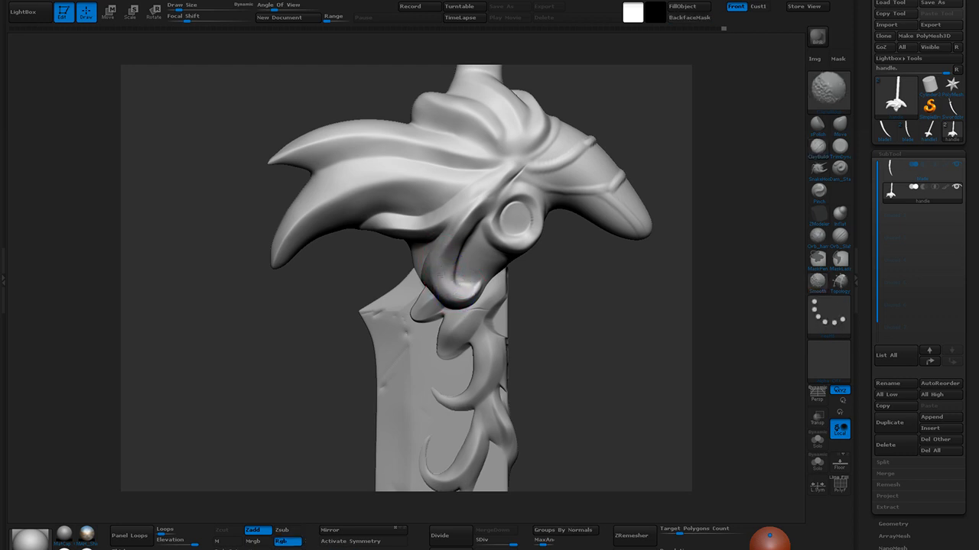
key("ctrl")
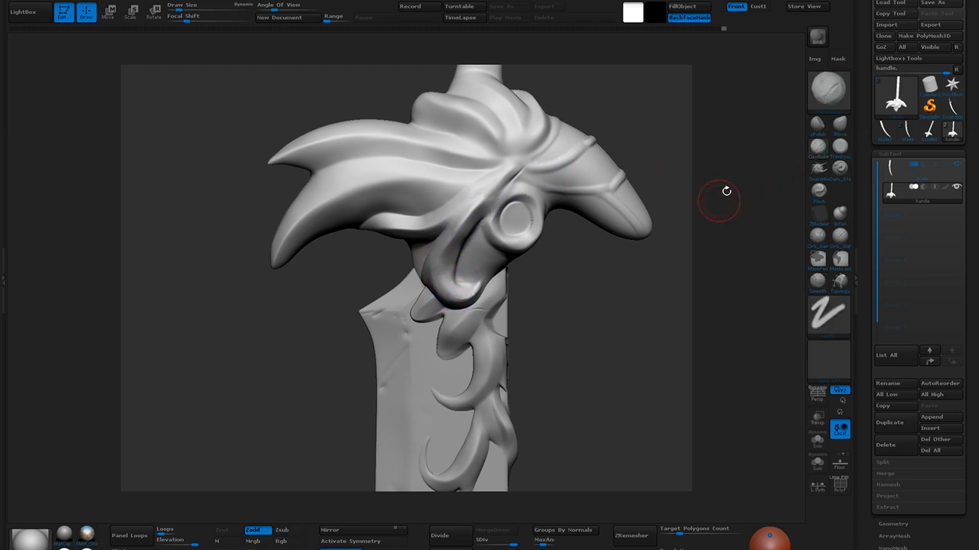
Pinch the collar rim's lower curl and flatten the rim up towards the socket with the hPolish brush
left_click(819, 195)
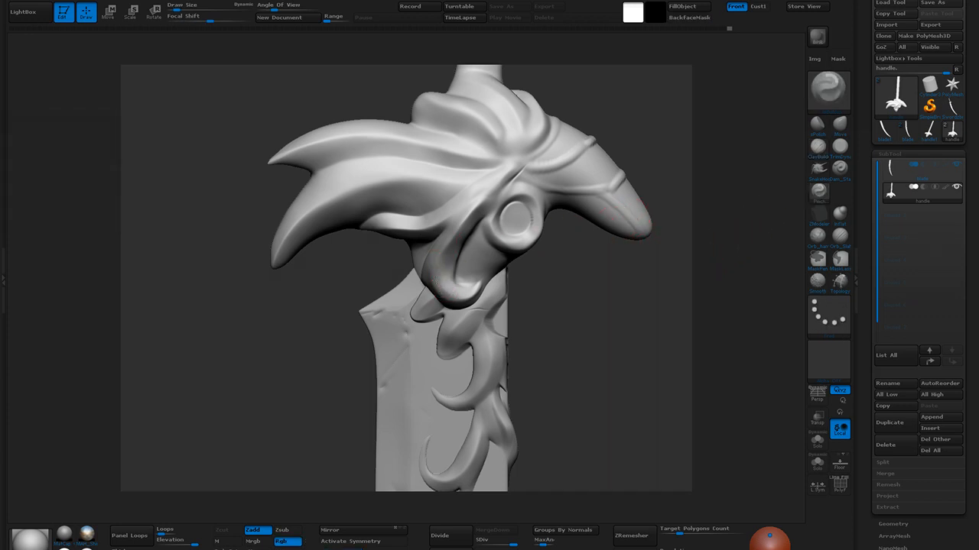
left_click_drag(467, 289, 456, 291)
left_click(839, 147)
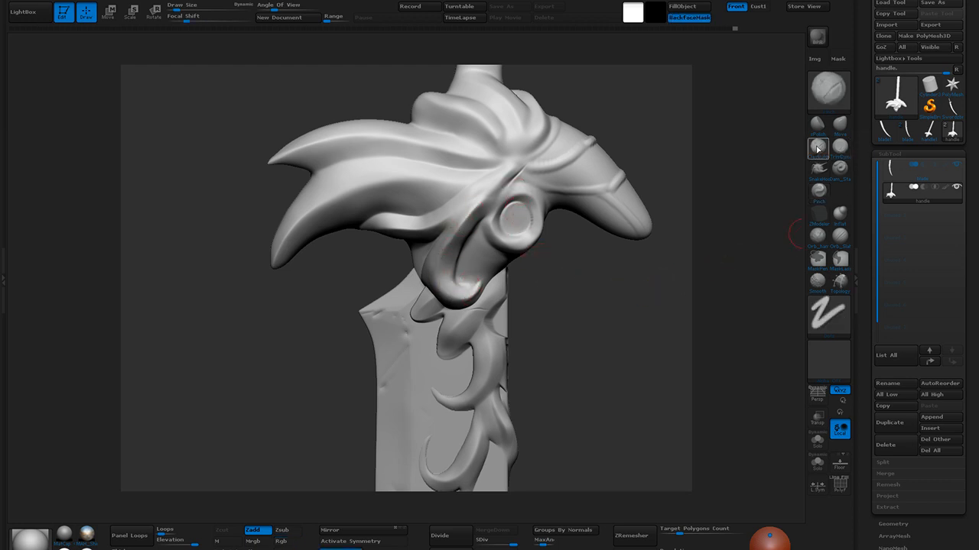
left_click(818, 125)
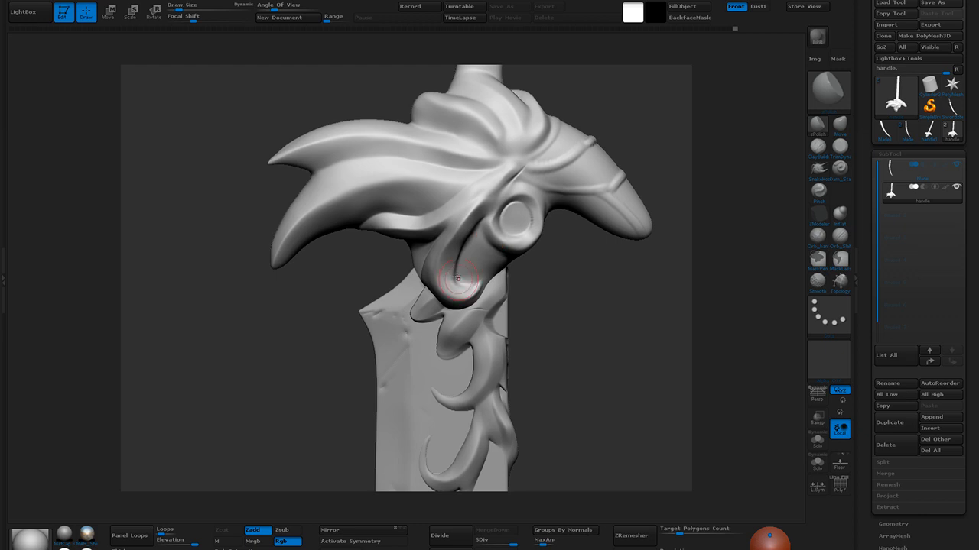
left_click_drag(455, 291, 461, 288)
left_click_drag(461, 236, 499, 196)
Build up the upper band across the crossguard's short prong into a raised ridge with the ClayBuildup brush
mouse_move(575, 314)
left_mouse_down()
mouse_move(564, 349)
mouse_move(568, 334)
left_mouse_up()
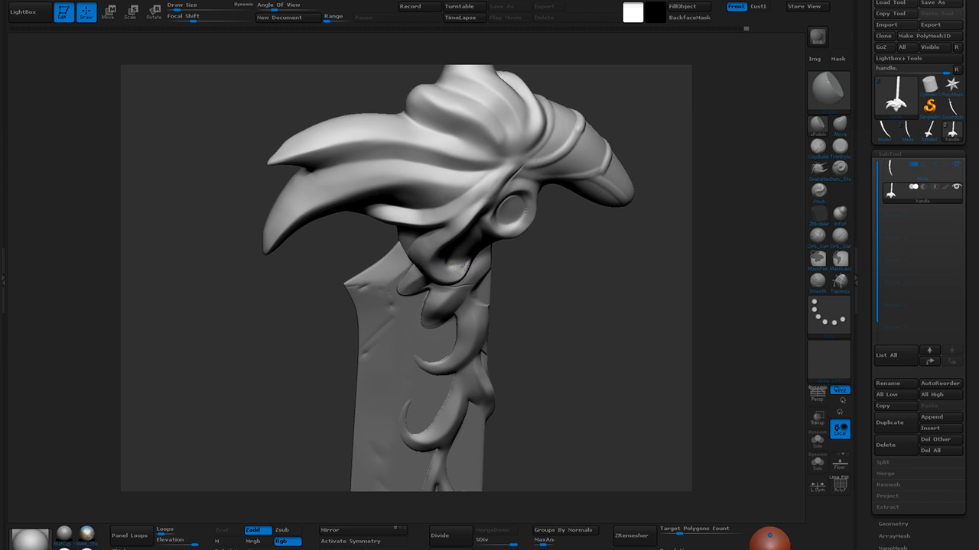
mouse_move(537, 340)
left_mouse_down()
mouse_move(594, 314)
mouse_move(573, 340)
mouse_move(630, 360)
left_mouse_up()
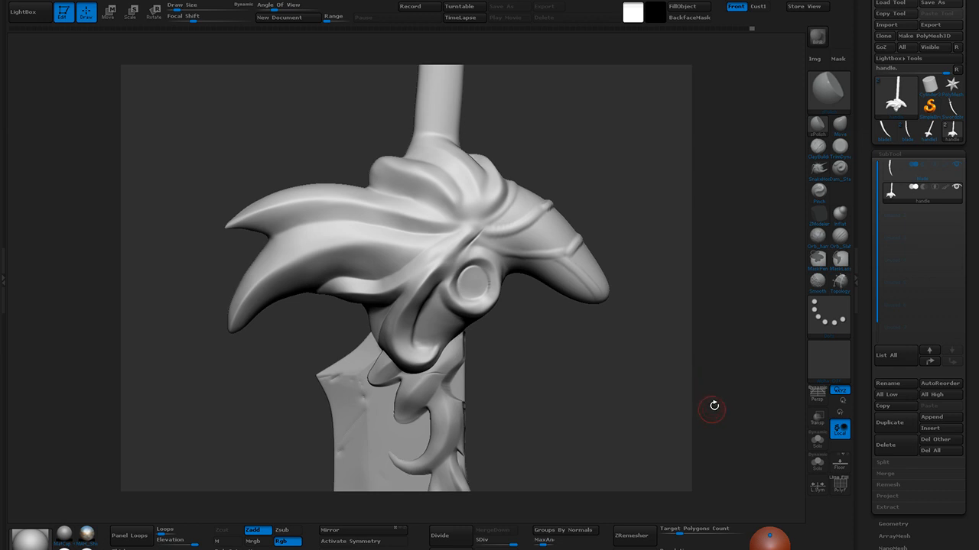
left_click(818, 148)
mouse_move(695, 263)
left_mouse_down()
mouse_move(574, 371)
mouse_move(585, 358)
left_mouse_up()
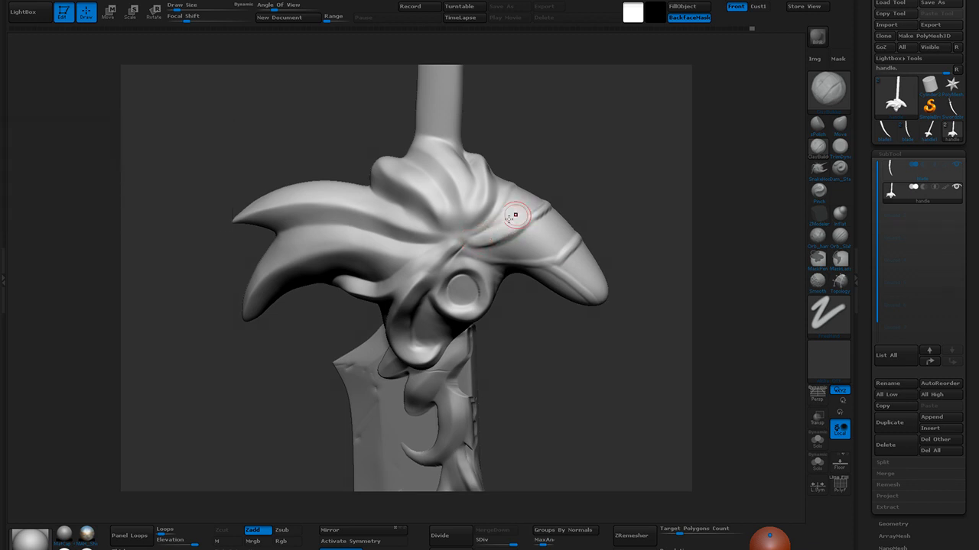
mouse_move(478, 244)
left_mouse_down()
mouse_move(540, 215)
mouse_move(522, 227)
left_mouse_up()
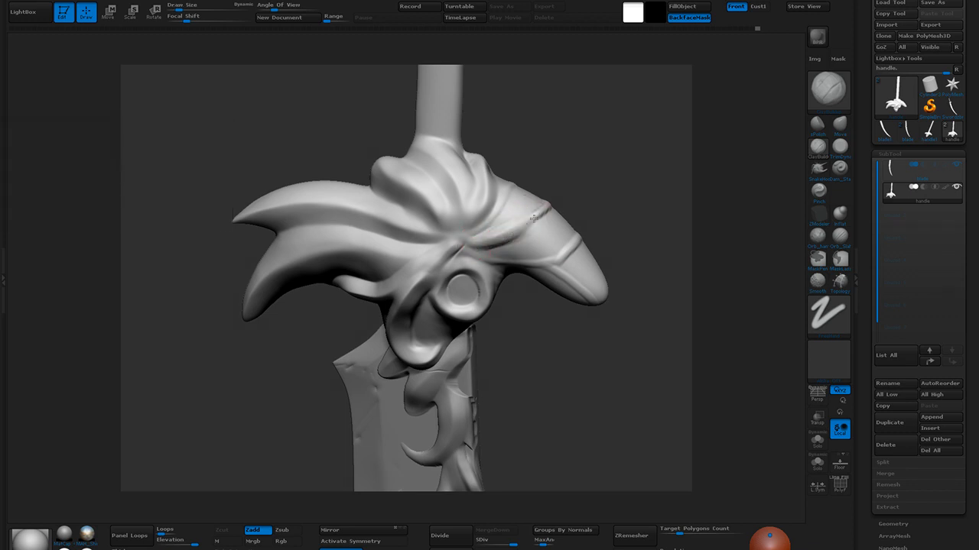
mouse_move(584, 182)
left_mouse_down()
mouse_move(579, 203)
mouse_move(590, 201)
mouse_move(581, 200)
left_mouse_up()
left_click_drag(520, 221, 610, 188)
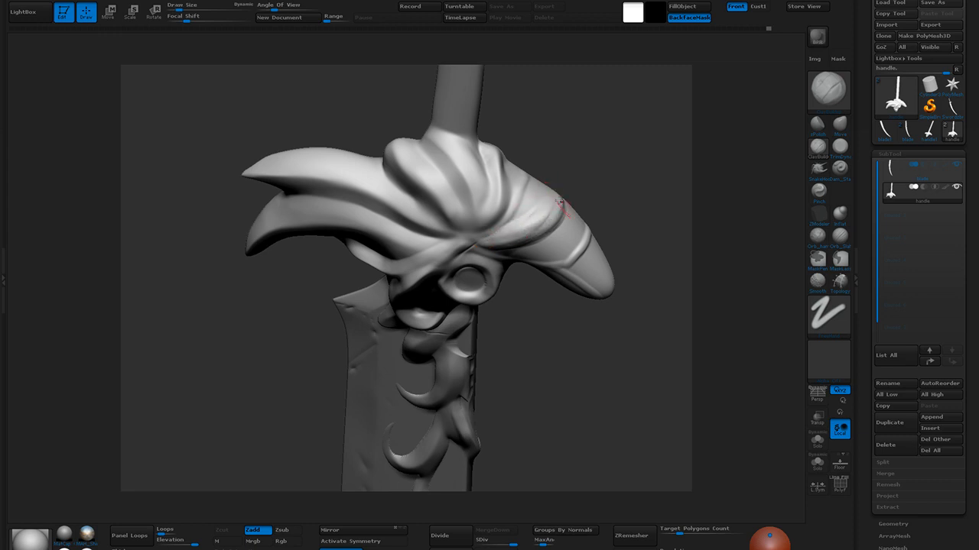
mouse_move(588, 201)
left_mouse_down()
mouse_move(609, 198)
mouse_move(498, 234)
left_mouse_up()
left_click_drag(601, 166, 631, 161)
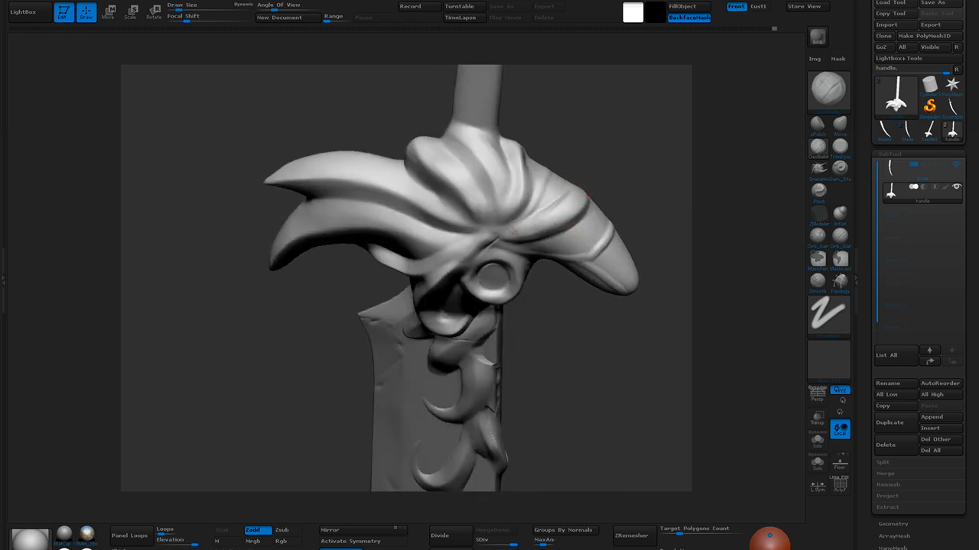
left_click_drag(554, 214, 536, 231)
left_click_drag(631, 286, 607, 267)
Add another raised ridge on the short prong between the thickened band and the grip with the ClayBuildup brush
left_click_drag(566, 366, 428, 359)
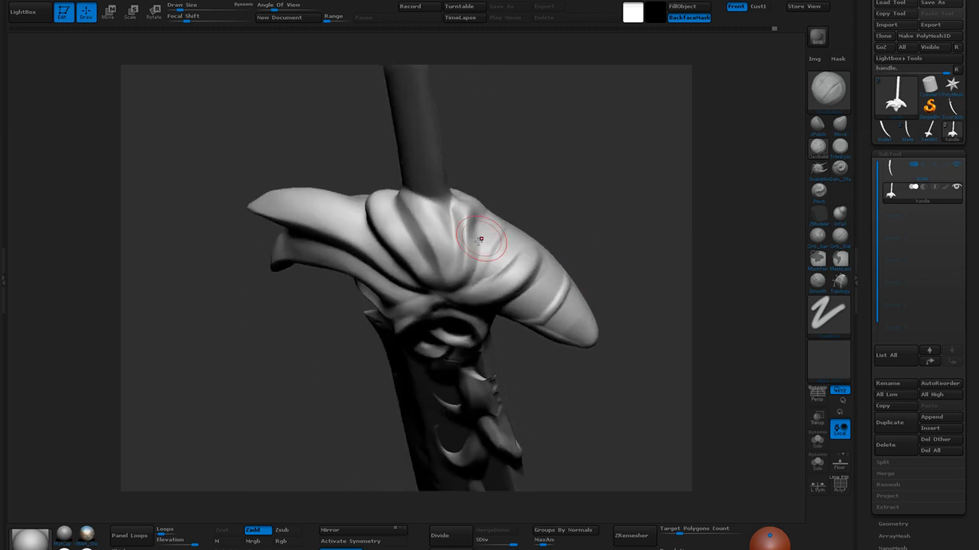
left_click_drag(462, 289, 524, 210)
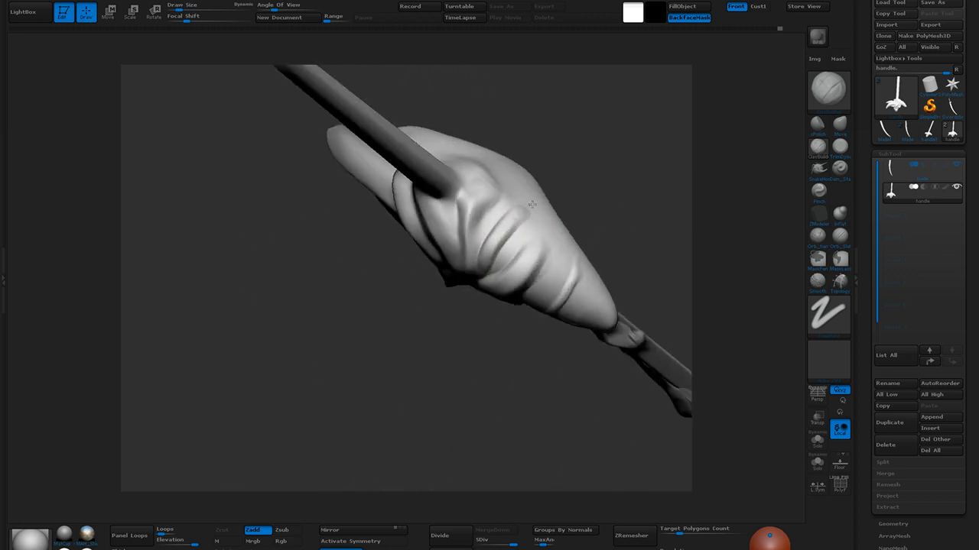
left_click_drag(486, 256, 521, 219)
left_click_drag(490, 247, 527, 214)
left_click_drag(584, 204, 578, 208)
Build up the lower band on the short prong, from the centre of the ridges to the prong's outer edge
mouse_move(474, 380)
left_mouse_down()
mouse_move(463, 321)
mouse_move(528, 267)
mouse_move(588, 317)
mouse_move(609, 354)
mouse_move(597, 345)
left_mouse_up()
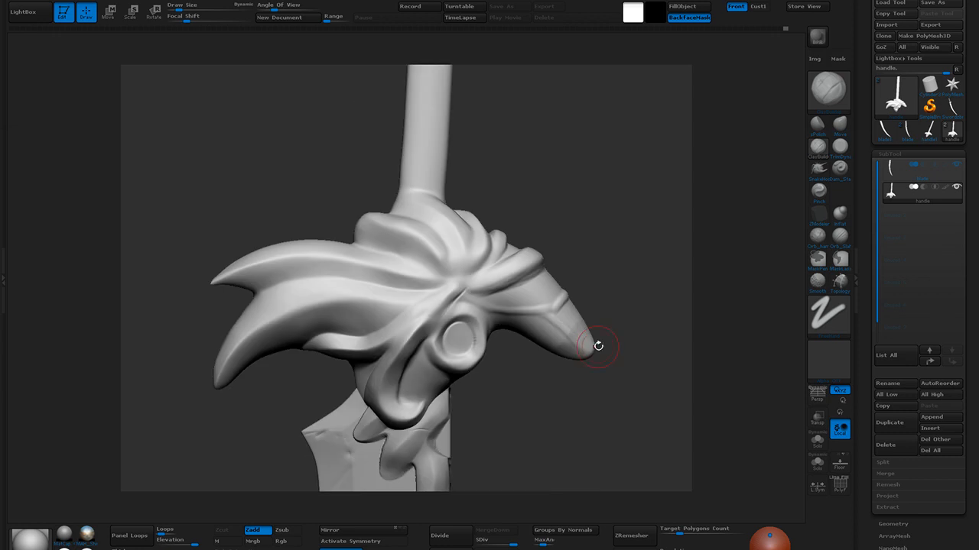
left_click_drag(592, 242, 581, 200, "alt")
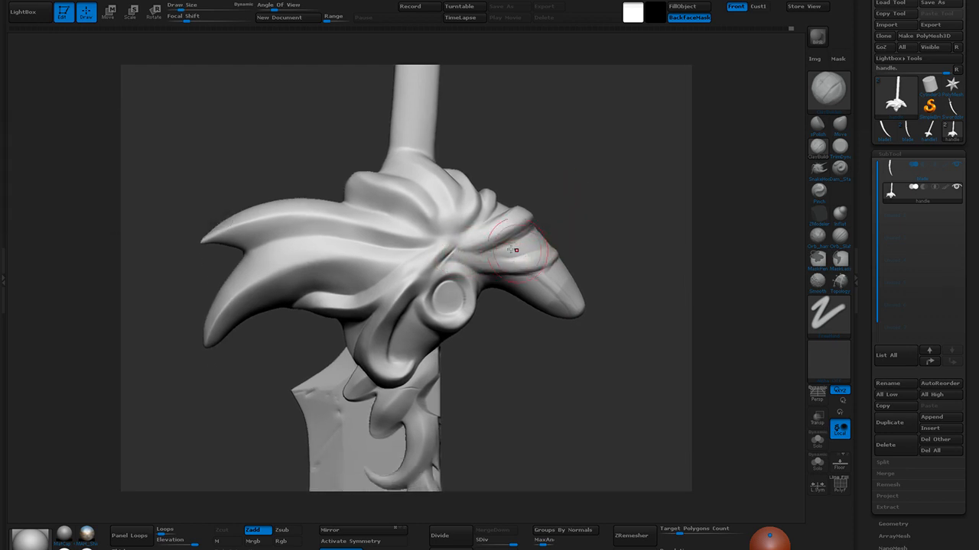
left_click_drag(604, 237, 537, 259)
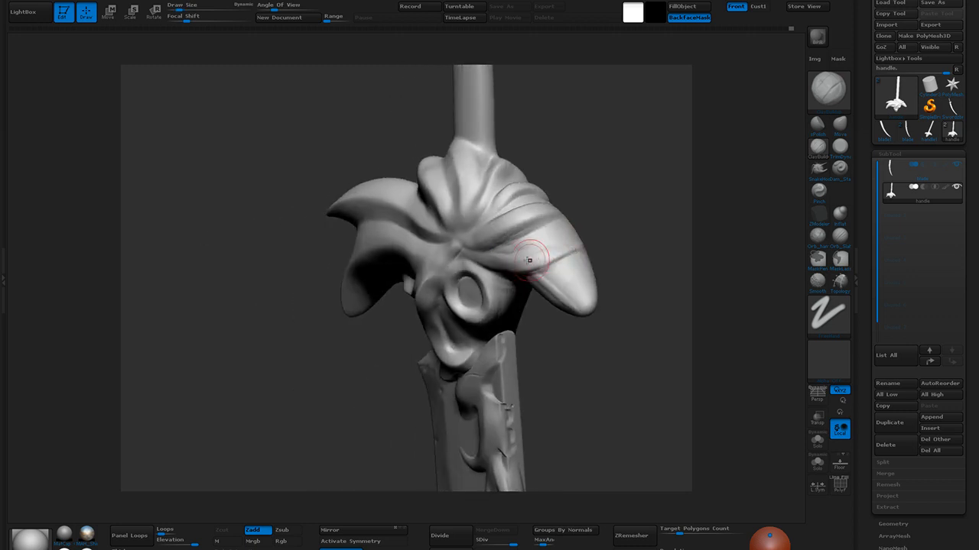
mouse_move(626, 223)
left_mouse_down()
mouse_move(550, 249)
mouse_move(568, 234)
mouse_move(541, 253)
mouse_move(578, 231)
mouse_move(541, 254)
left_mouse_up()
mouse_move(628, 246)
left_mouse_down()
mouse_move(485, 240)
mouse_move(546, 249)
left_mouse_up()
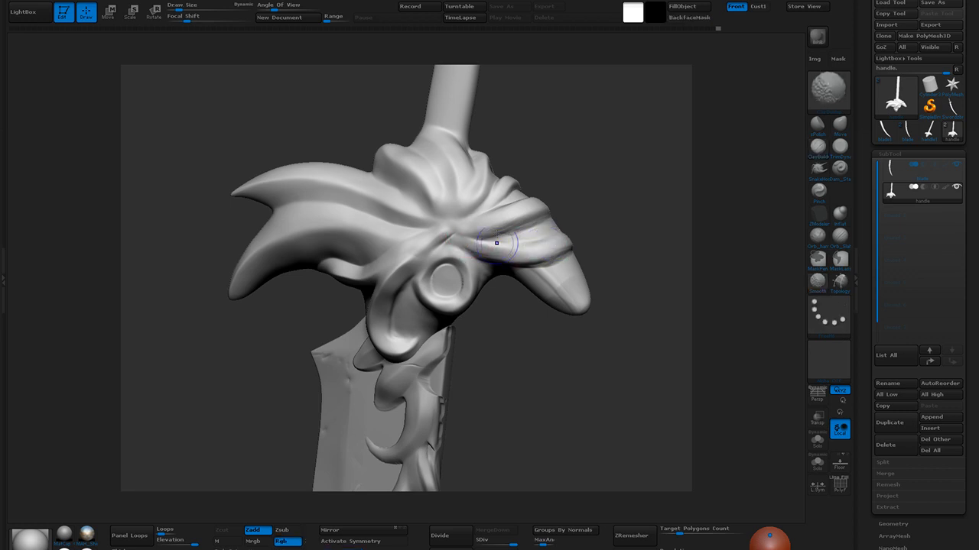
Smooth the area between the short prong's upper ridges and extend the inner ridge to the centre with the ClayBuildup brush
mouse_move(520, 205)
left_mouse_down("shift")
mouse_move(535, 230)
mouse_move(574, 233)
mouse_move(545, 249)
mouse_move(514, 194)
mouse_move(502, 192)
left_mouse_up("shift")
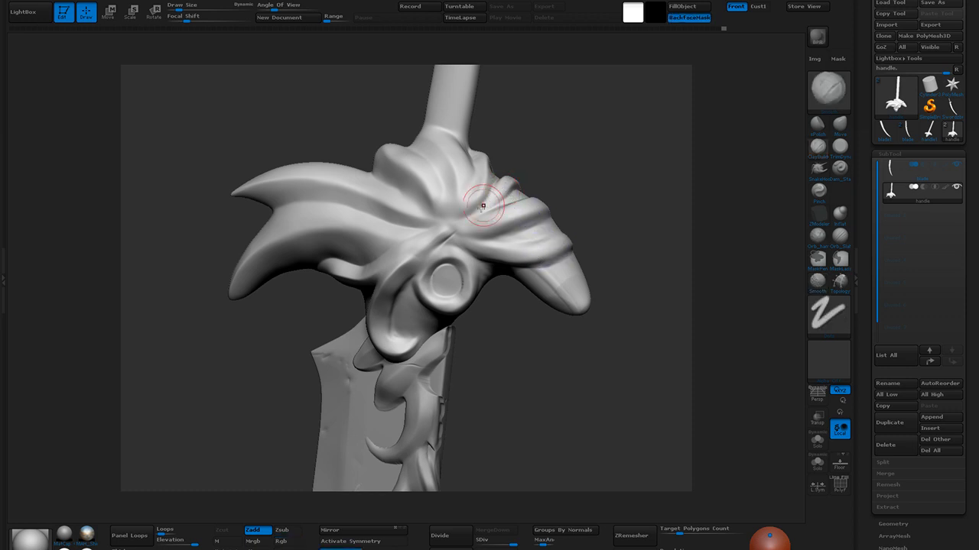
mouse_move(460, 224)
left_mouse_down()
mouse_move(505, 186)
mouse_move(478, 209)
left_mouse_up()
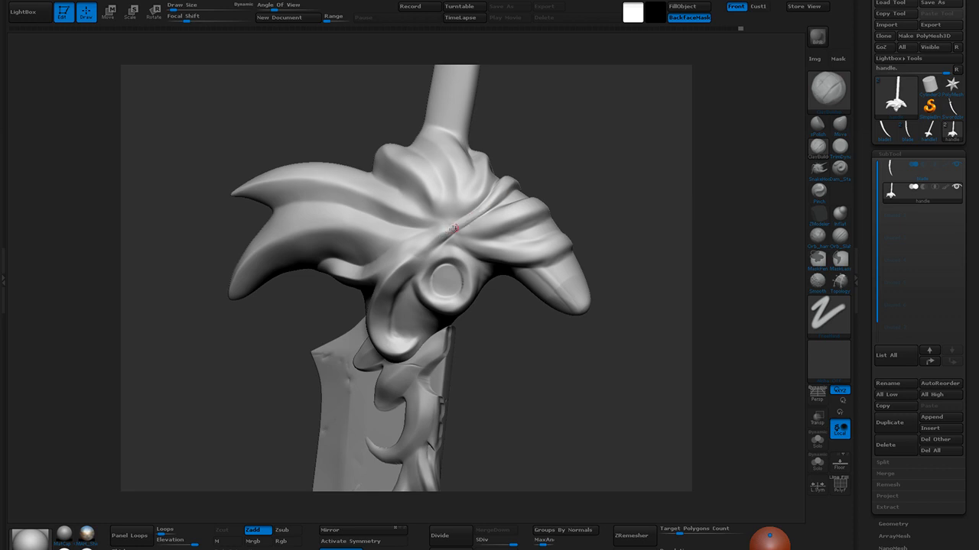
Build up the diagonal ridge above the socket and the short prong's ridge nearest the grip with the ClayBuildup brush
left_click_drag(453, 226, 432, 246)
left_click_drag(420, 256, 480, 214, "shift")
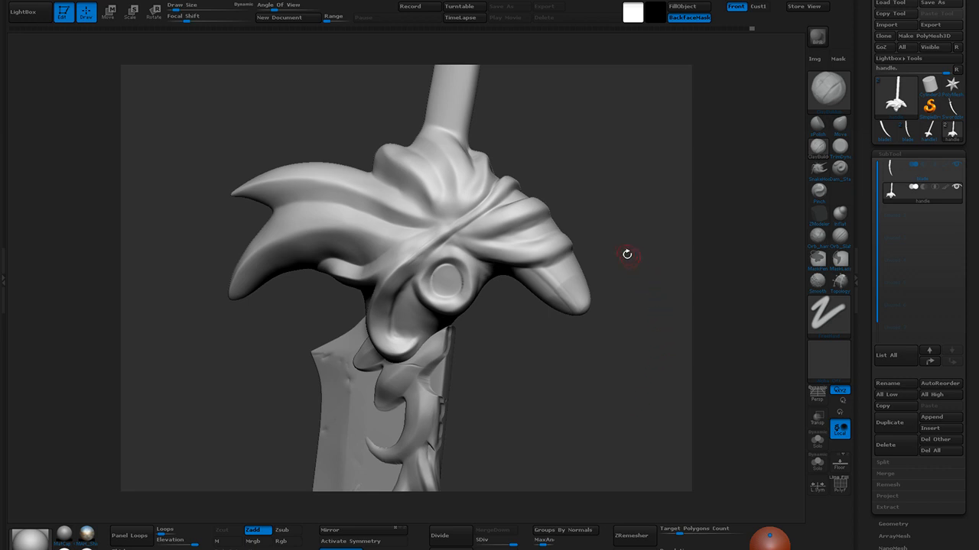
mouse_move(623, 253)
left_mouse_down()
mouse_move(616, 244)
mouse_move(626, 243)
mouse_move(610, 248)
left_mouse_up()
mouse_move(485, 237)
left_mouse_down()
mouse_move(541, 201)
mouse_move(493, 243)
mouse_move(552, 194)
left_mouse_up()
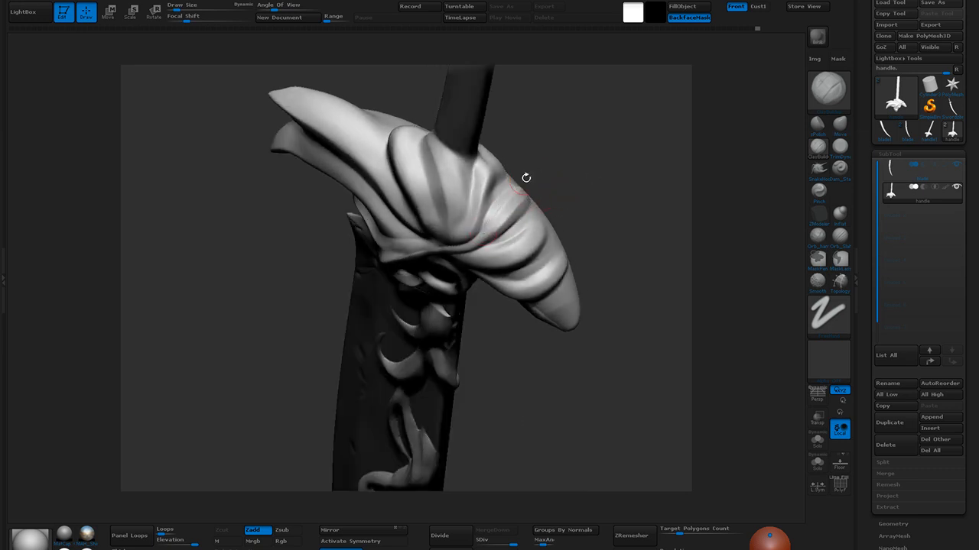
mouse_move(509, 206)
left_mouse_down()
mouse_move(524, 196)
mouse_move(483, 228)
left_mouse_up()
mouse_move(551, 189)
left_mouse_down()
mouse_move(604, 310)
mouse_move(589, 328)
mouse_move(617, 278)
mouse_move(622, 297)
mouse_move(509, 164)
left_mouse_up()
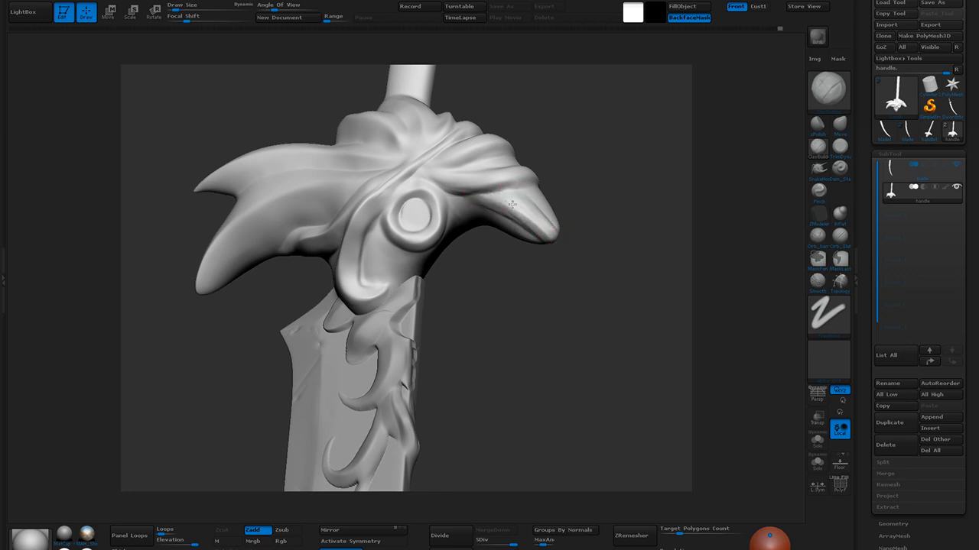
Build up the surface and underside of the short prong's plain tip and smooth the strokes into the form
key("1")
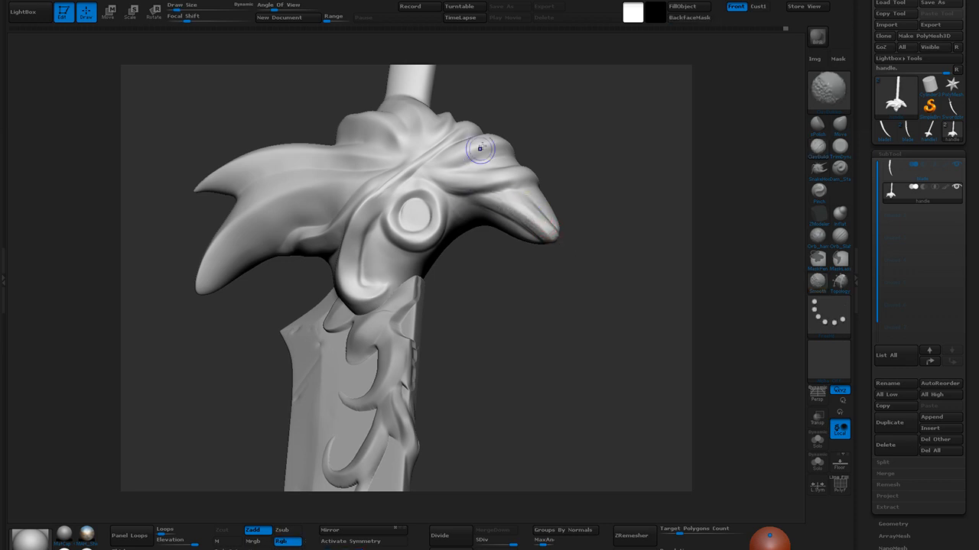
key("2")
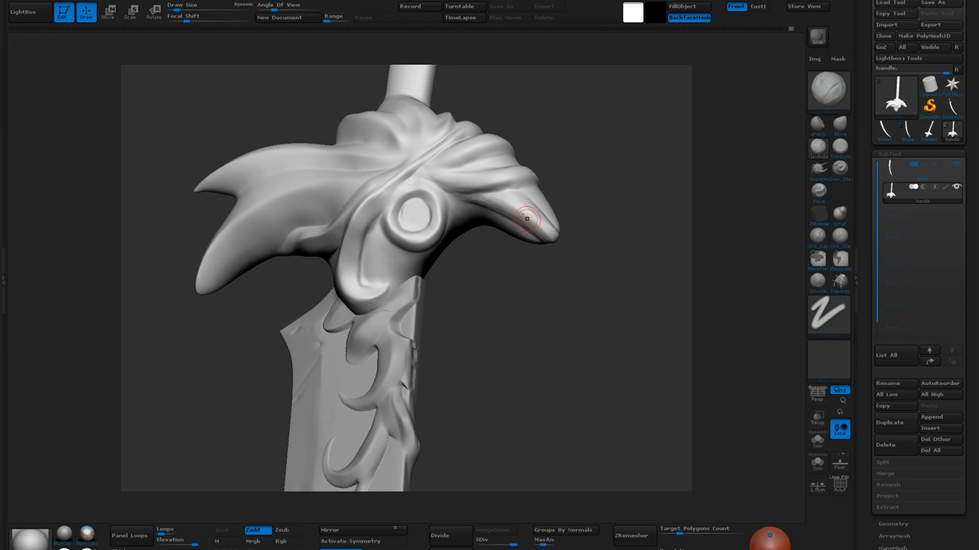
key("1")
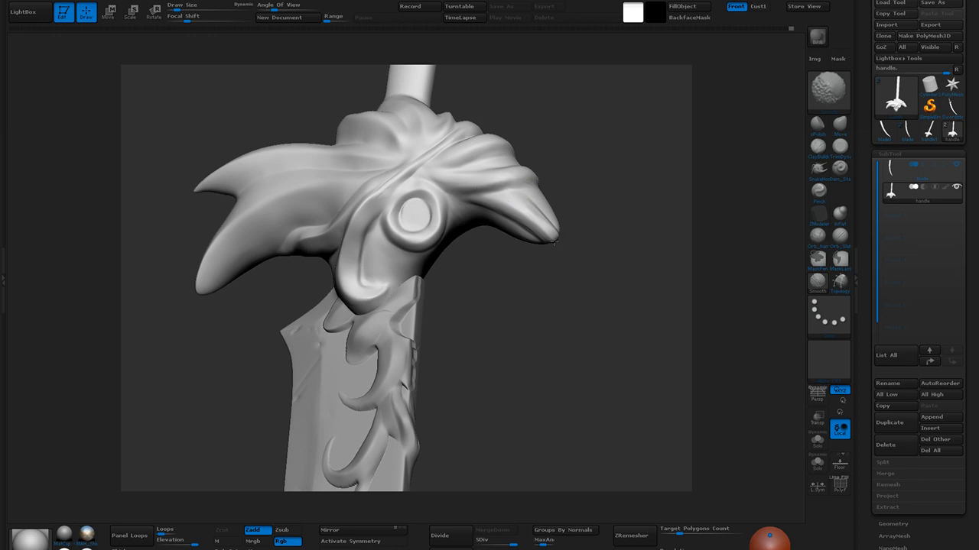
key("2")
mouse_move(580, 238)
left_mouse_down()
mouse_move(566, 217)
mouse_move(597, 228)
mouse_move(619, 212)
left_mouse_up()
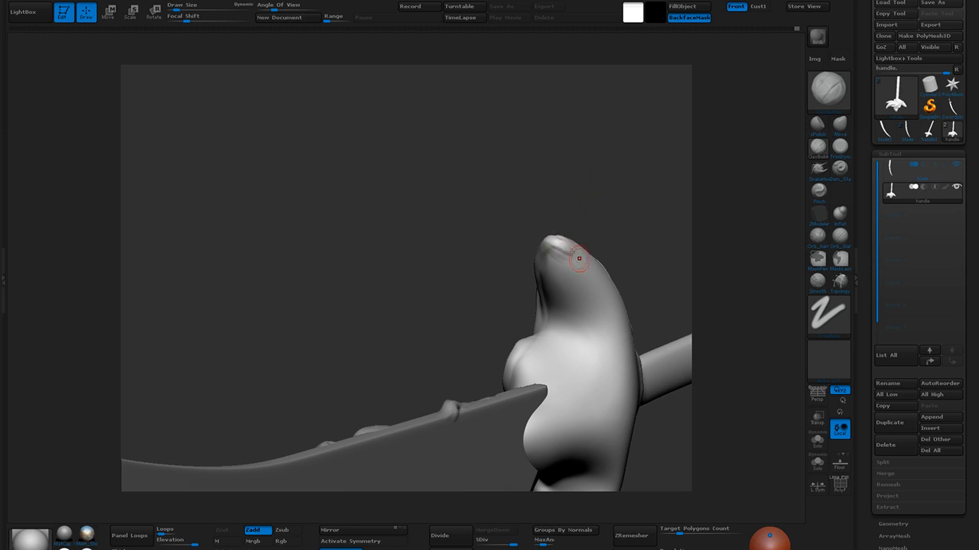
left_click_drag(552, 241, 587, 262, "shift")
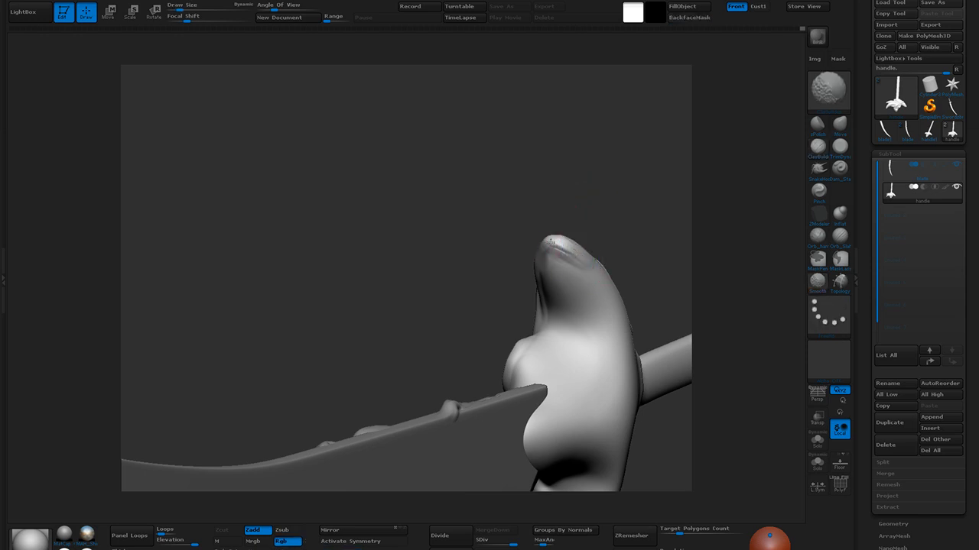
key("shift")
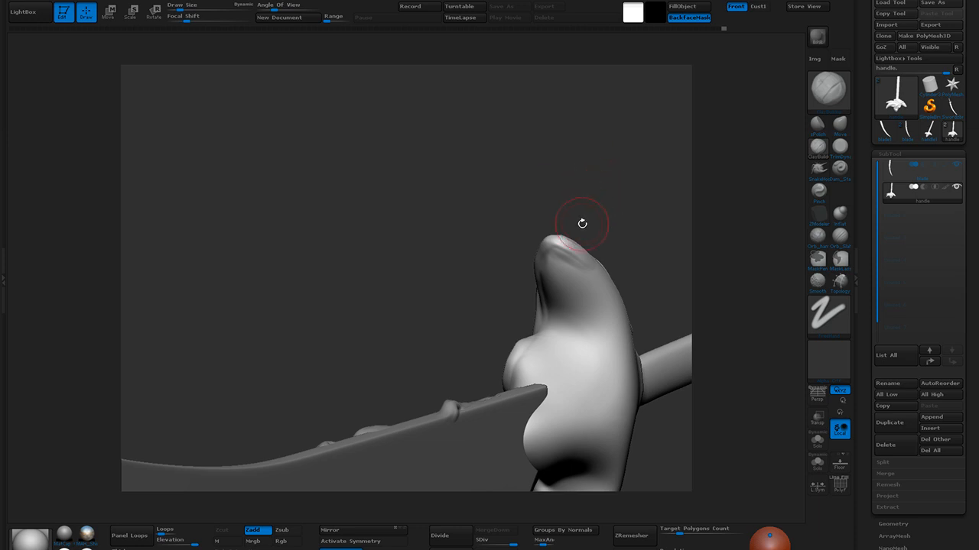
mouse_move(592, 192)
left_mouse_down()
mouse_move(604, 223)
mouse_move(625, 235)
mouse_move(610, 283)
left_mouse_up()
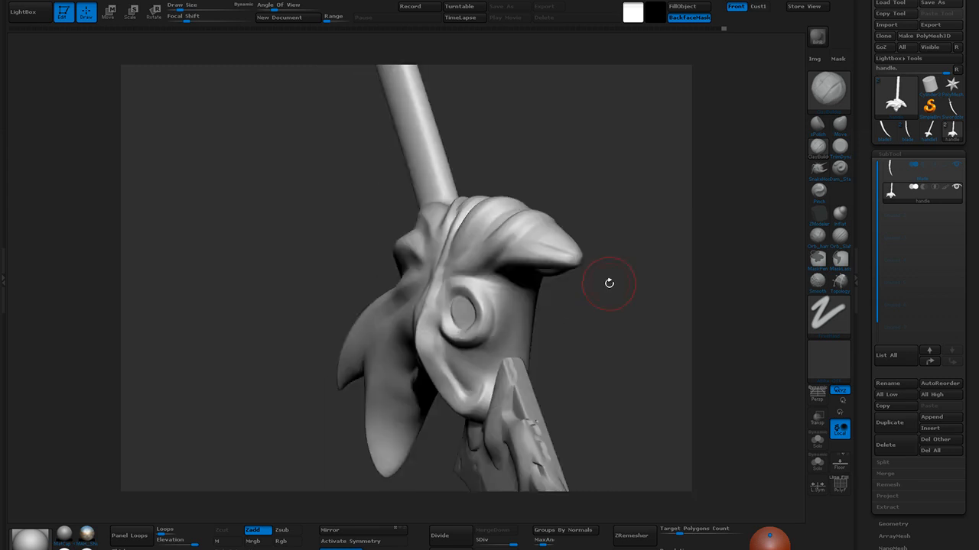
Smooth the inner ends of the short prong's lower ridges beside the socket
mouse_move(630, 237)
left_mouse_down()
mouse_move(603, 328)
mouse_move(625, 334)
mouse_move(581, 355)
mouse_move(596, 336)
left_mouse_up()
mouse_move(799, 178)
left_mouse_down()
mouse_move(465, 246)
mouse_move(510, 245)
left_mouse_up()
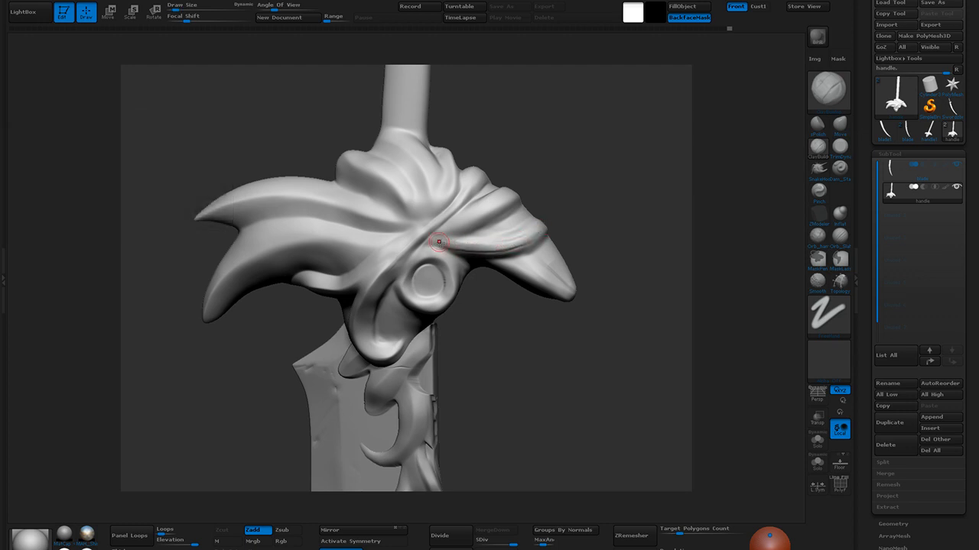
key("b")
mouse_move(504, 248)
left_mouse_down("shift")
mouse_move(461, 251)
mouse_move(476, 234)
left_mouse_up("shift")
mouse_move(574, 196)
left_mouse_down()
mouse_move(572, 216)
mouse_move(614, 229)
left_mouse_up()
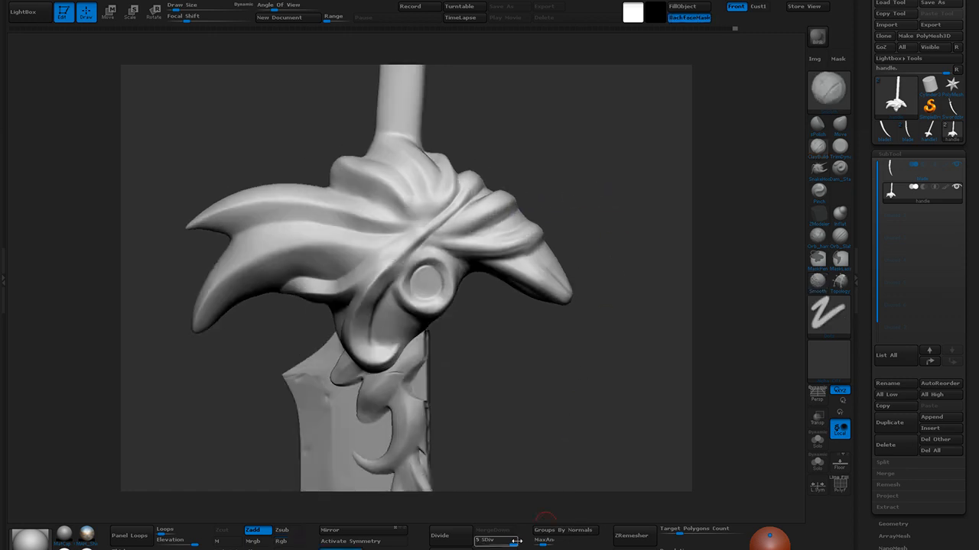
left_click_drag(470, 252, 524, 235, "shift")
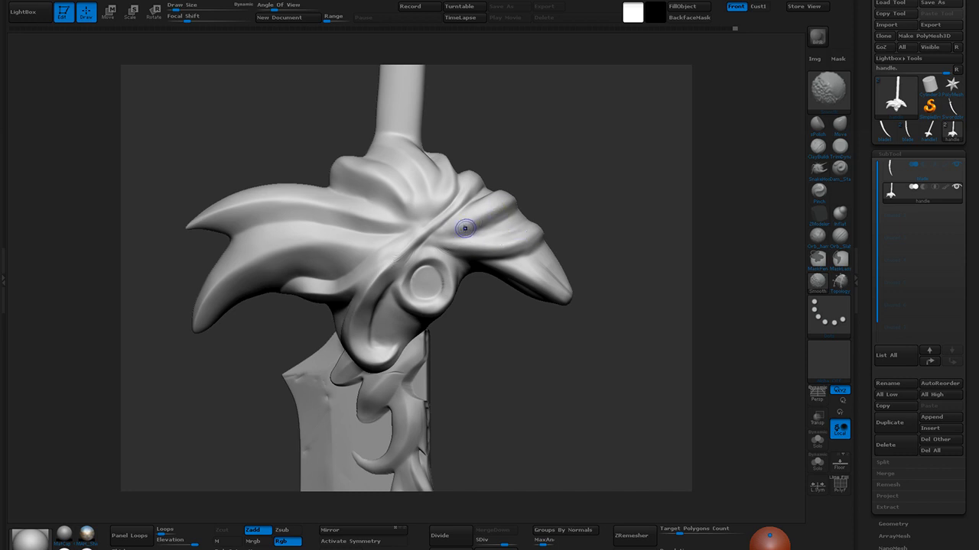
Tighten the short prong's ridges and the creases between them with the Pinch brush, using a smaller brush size
left_click(819, 191)
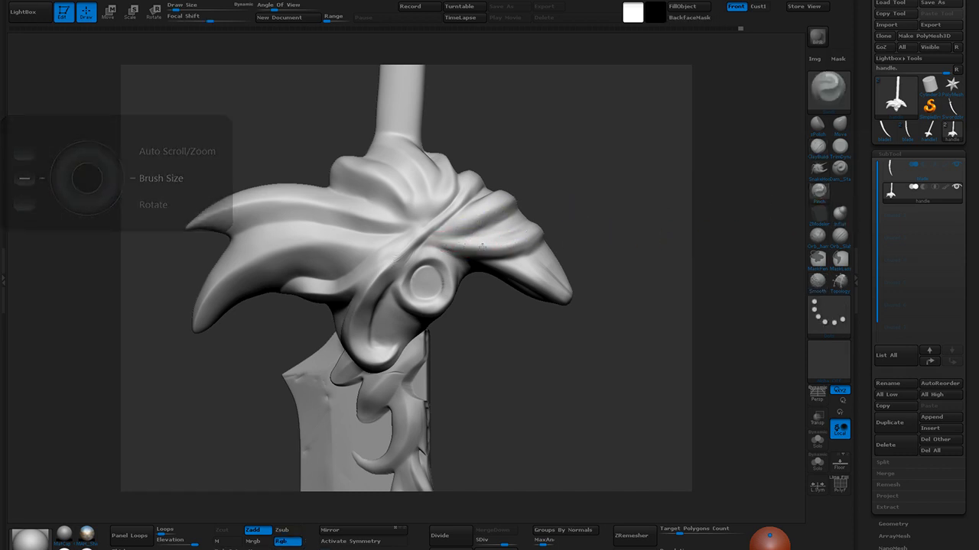
left_click_drag(548, 224, 513, 236)
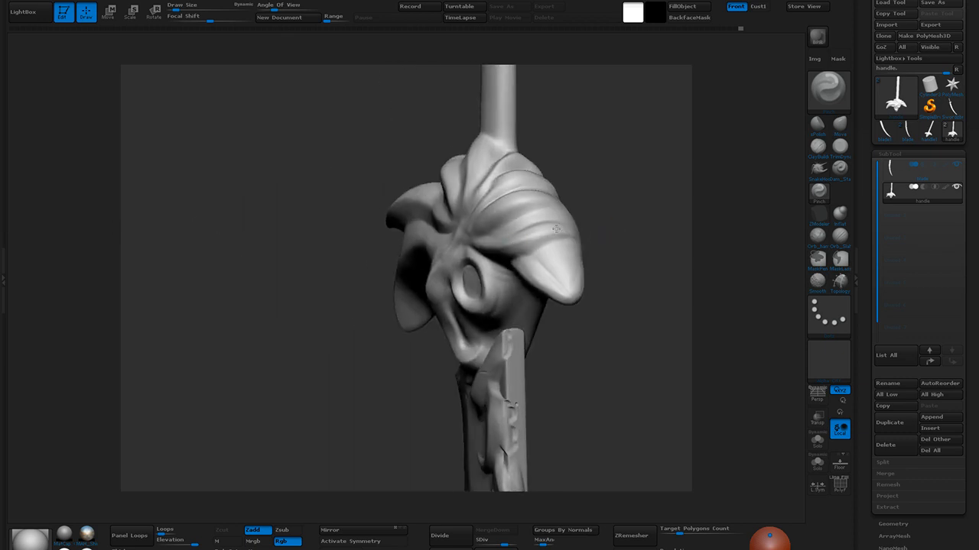
left_click_drag(618, 209, 500, 238)
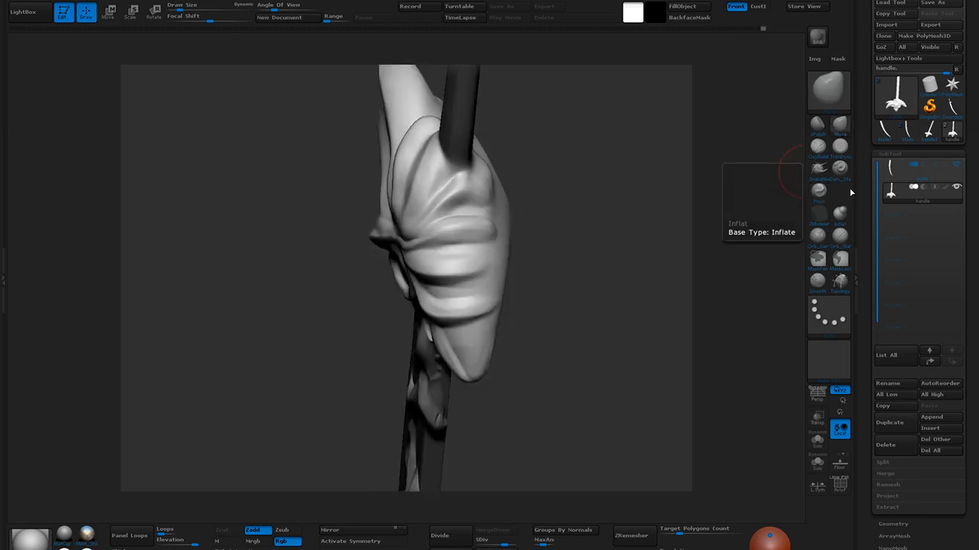
left_click(818, 190)
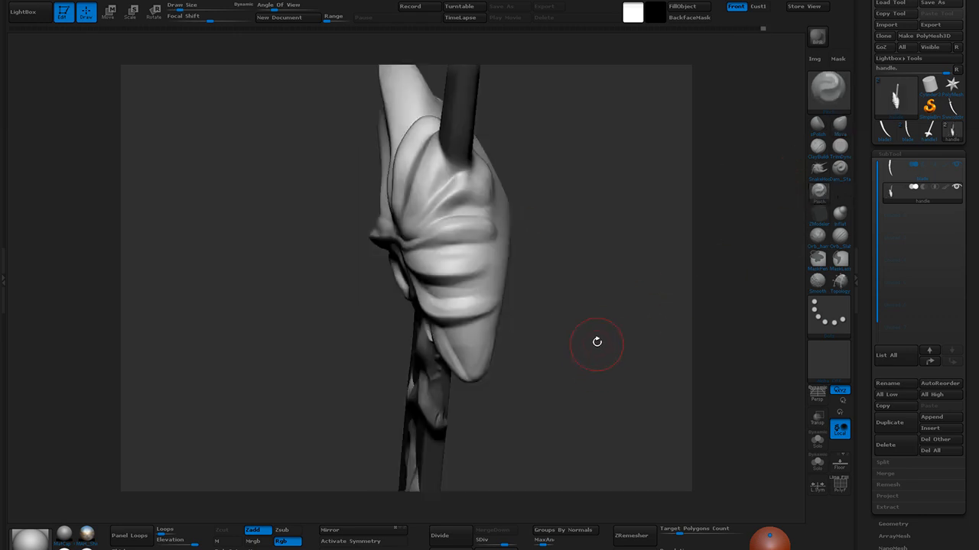
key("bracketleft")
key("bracketleft")
key("bracketleft")
left_click_drag(467, 217, 490, 229)
mouse_move(563, 263)
left_mouse_down()
mouse_move(564, 219)
mouse_move(596, 202)
left_mouse_up()
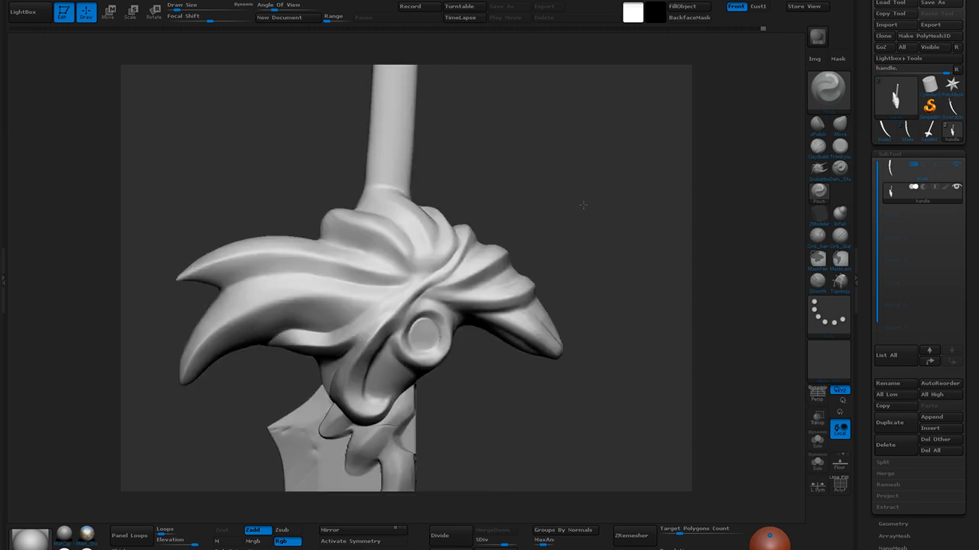
left_click_drag(579, 263, 546, 284)
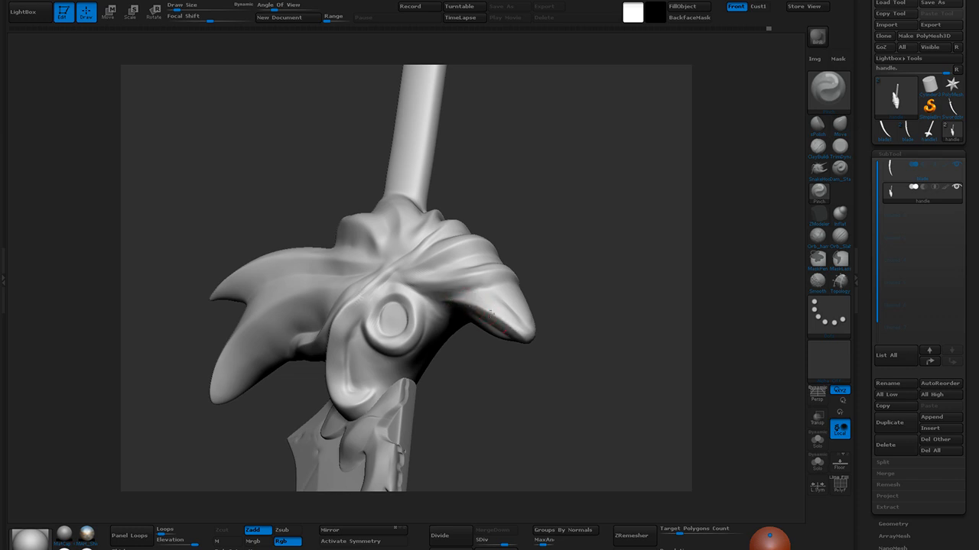
Flatten the short prong's tip and the faces of its ridges with the hPolish brush
left_click(817, 127)
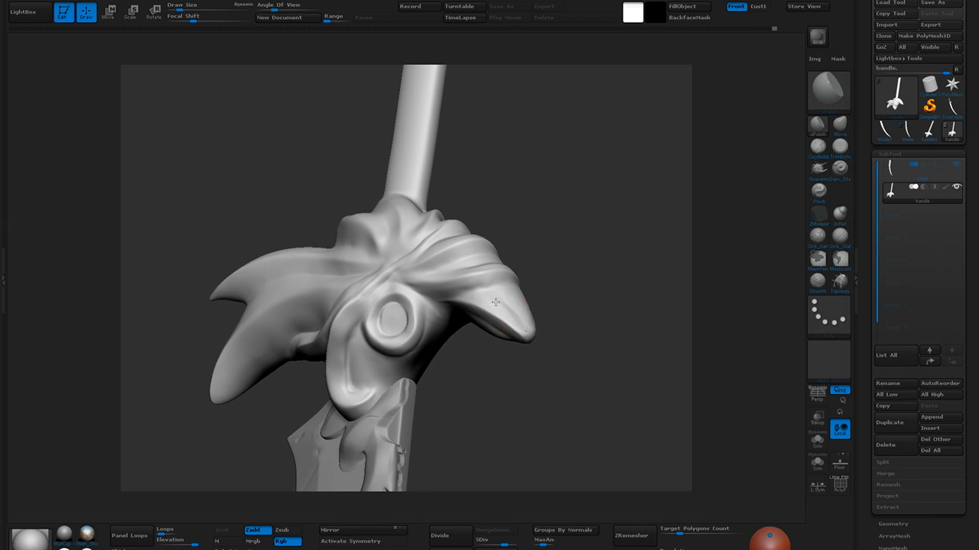
left_click_drag(539, 272, 480, 330)
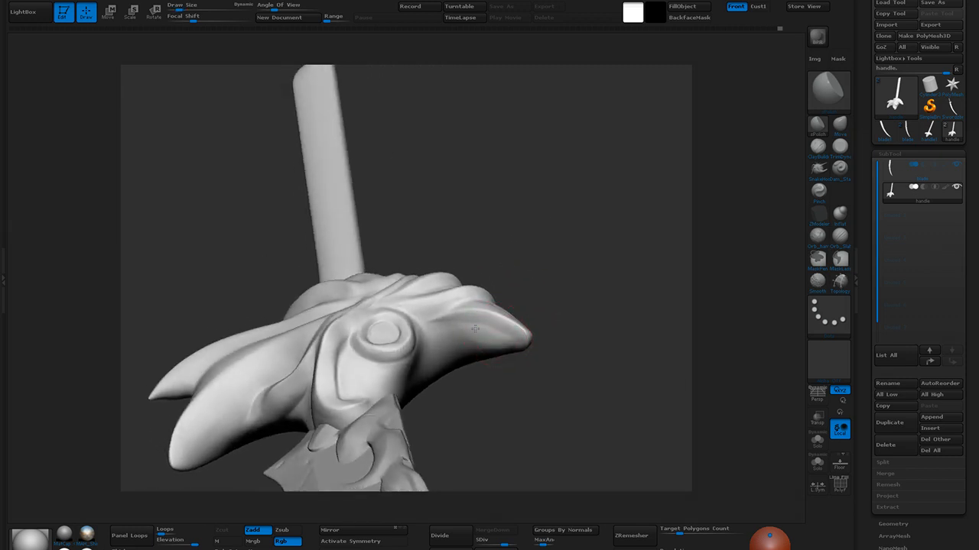
left_click_drag(523, 270, 431, 306)
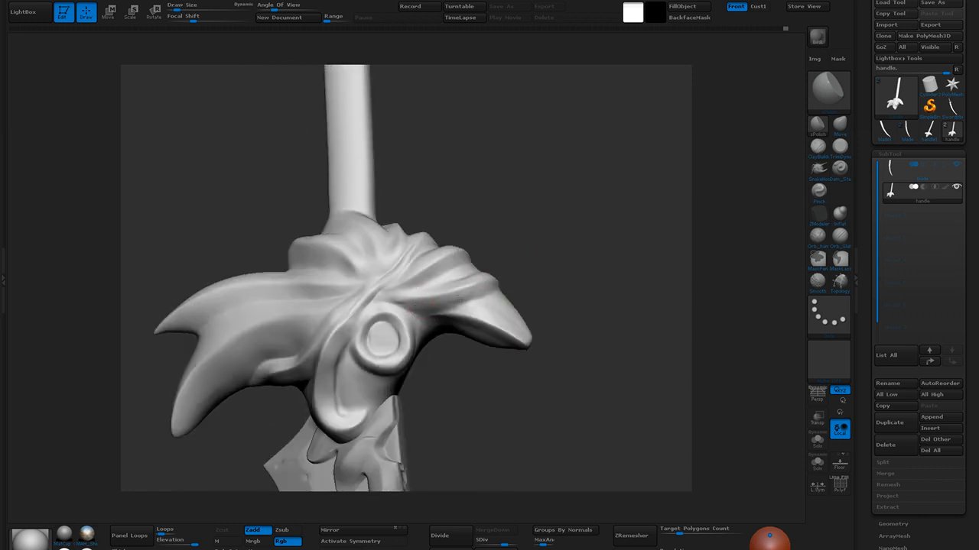
left_click_drag(560, 276, 528, 271)
left_click_drag(511, 239, 436, 277)
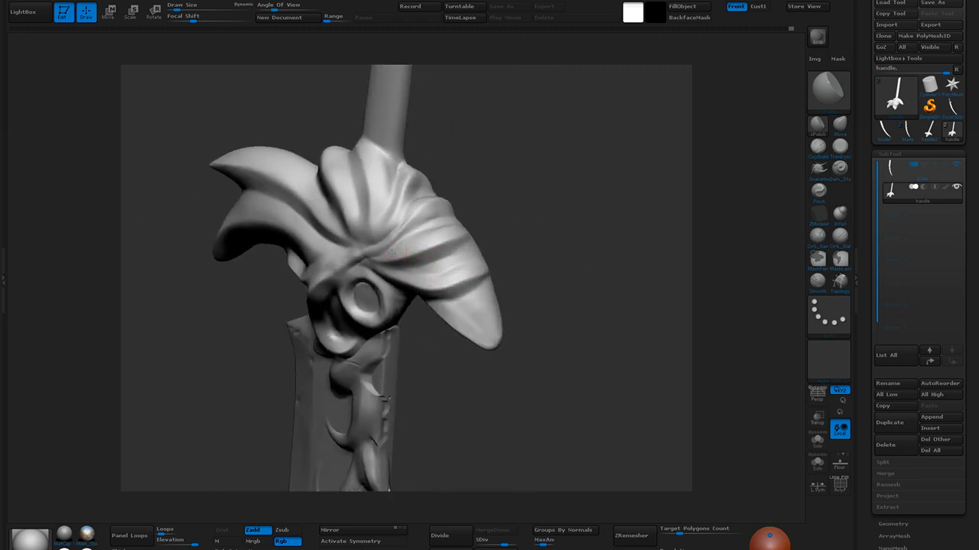
mouse_move(513, 219)
left_mouse_down()
mouse_move(546, 275)
mouse_move(405, 277)
mouse_move(390, 303)
left_mouse_up()
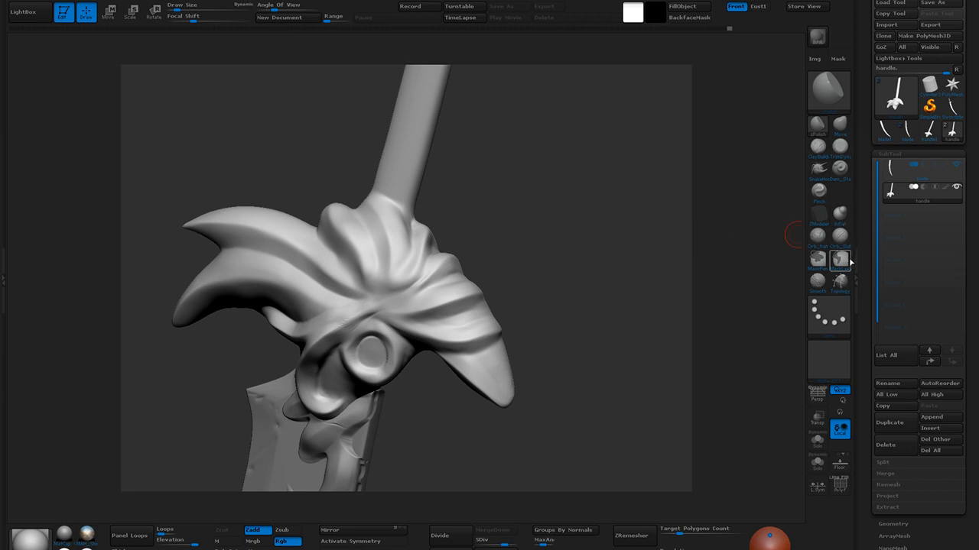
Carve a crease from the centre above the socket to the short prong's upper edge with the Dam_Standard brush and soften it
left_click(840, 168)
left_click_drag(361, 314, 449, 269)
key("ctrl+z")
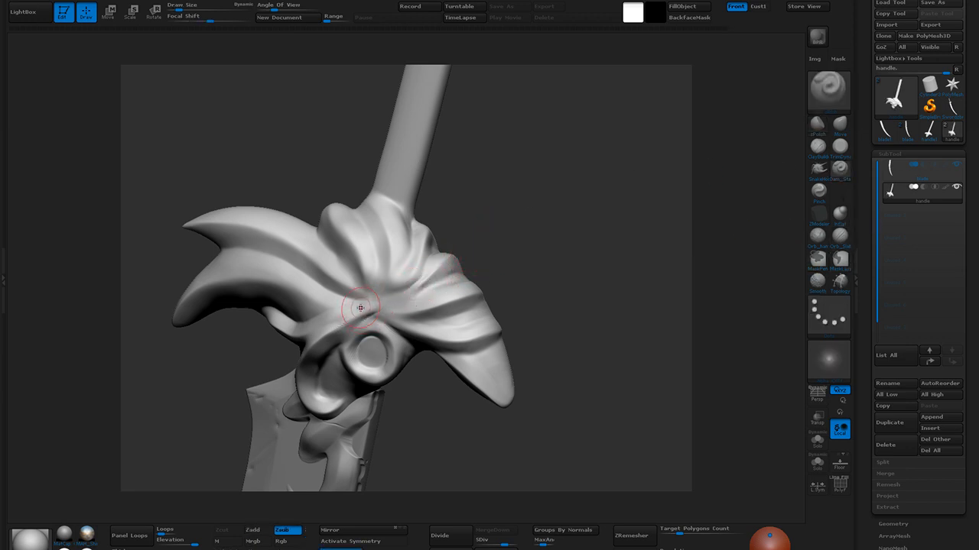
left_click_drag(343, 309, 456, 280)
mouse_move(552, 233)
left_mouse_down()
mouse_move(526, 251)
mouse_move(550, 235)
left_mouse_up()
left_click_drag(341, 309, 465, 277)
mouse_move(547, 253)
left_mouse_down()
mouse_move(492, 279)
mouse_move(323, 308)
mouse_move(409, 300)
left_mouse_up()
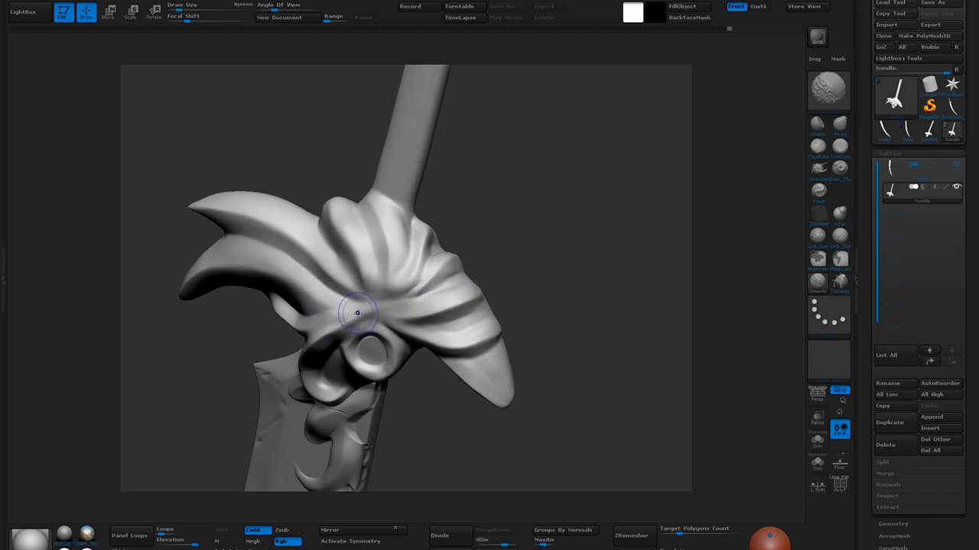
left_click_drag(552, 284, 650, 250)
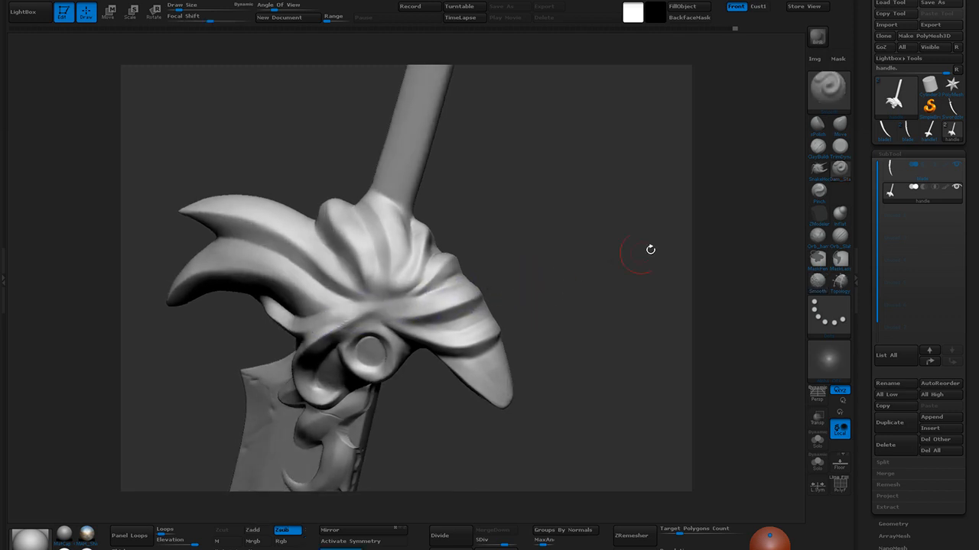
Refine the area above the socket where the crossguard's ridges converge with the Pinch and hPolish brushes
left_click(819, 190)
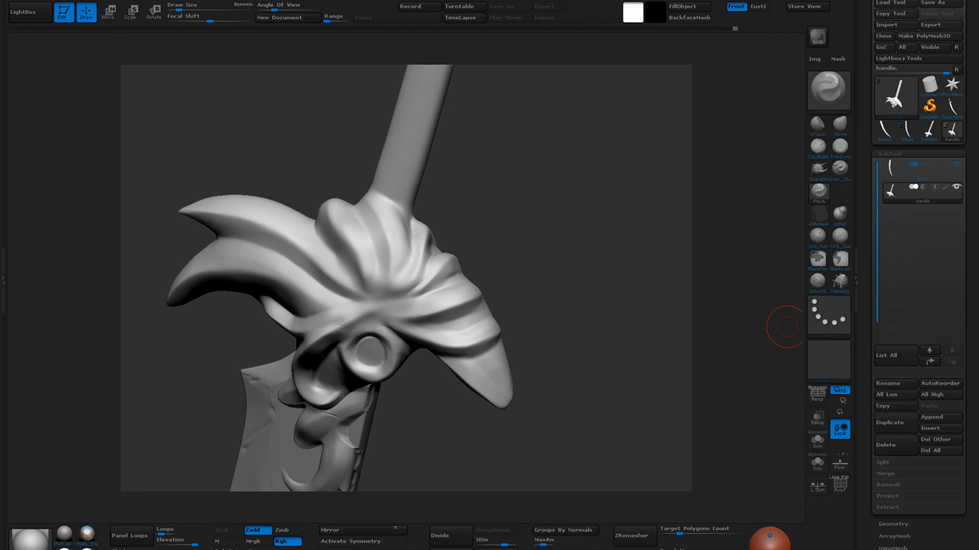
mouse_move(609, 291)
left_mouse_down()
mouse_move(520, 260)
mouse_move(500, 267)
mouse_move(466, 229)
mouse_move(537, 280)
mouse_move(522, 210)
mouse_move(494, 299)
mouse_move(528, 199)
mouse_move(528, 221)
mouse_move(439, 176)
mouse_move(468, 230)
left_mouse_up()
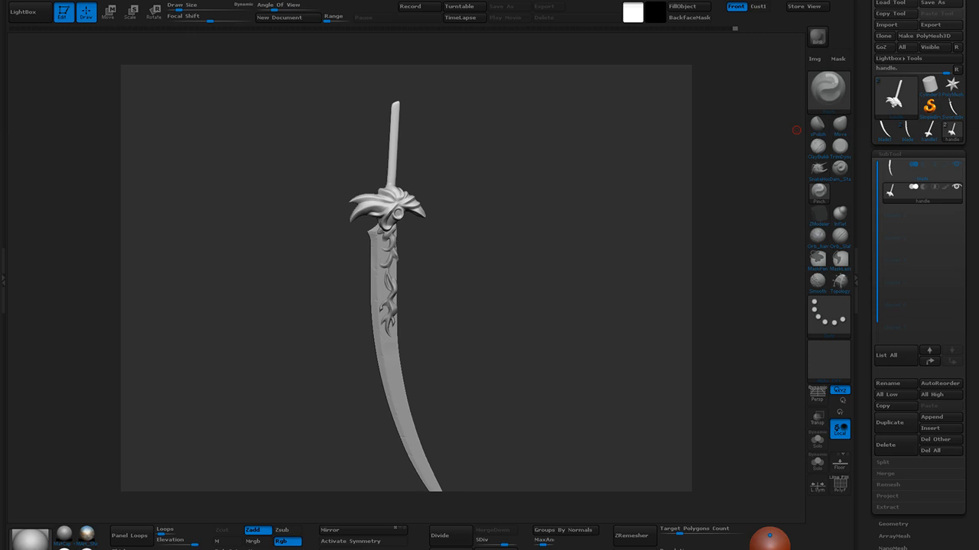
left_click_drag(429, 181, 446, 159)
left_click_drag(513, 175, 612, 306)
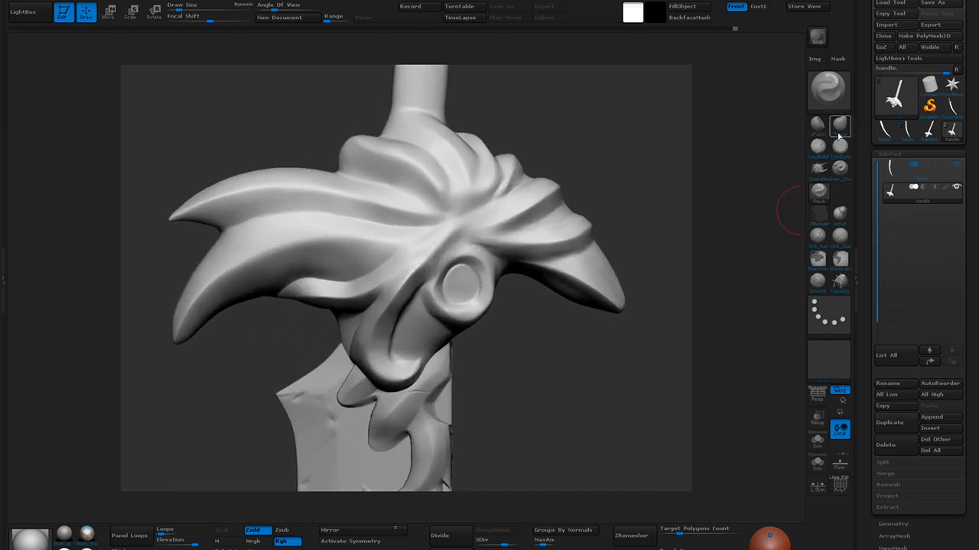
key("[")
left_click_drag(460, 232, 441, 237)
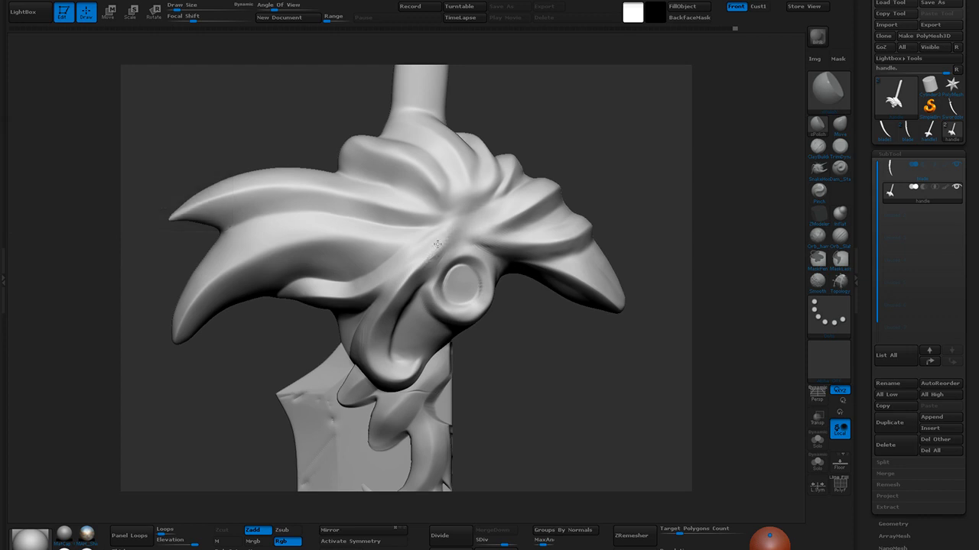
Build up a raised band crossing the crossguard's centre above the socket with the ClayBuildup brush and smooth its lower end
left_click(841, 146)
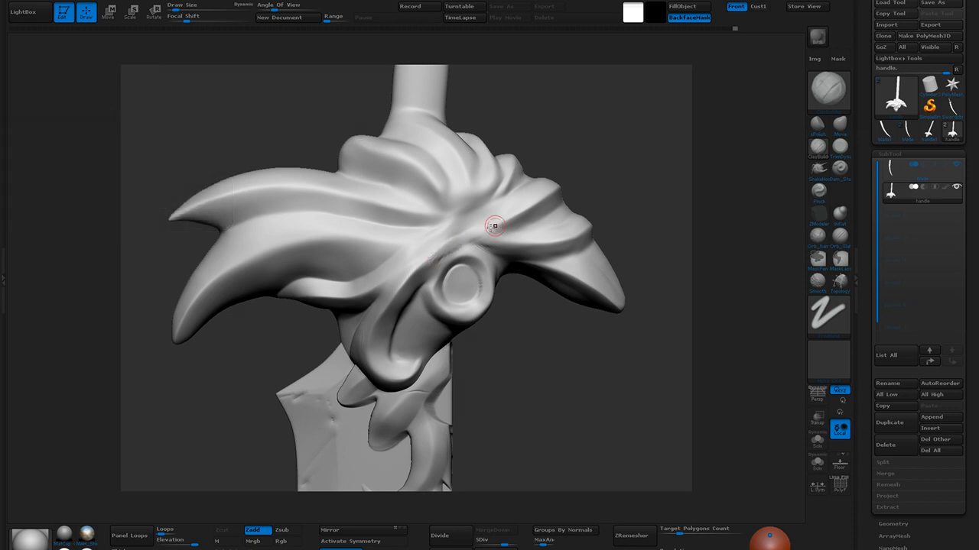
left_click_drag(434, 254, 511, 220)
left_click_drag(436, 252, 501, 219)
mouse_move(433, 245)
left_mouse_down()
mouse_move(507, 210)
mouse_move(434, 245)
mouse_move(431, 266)
mouse_move(514, 232)
left_mouse_up()
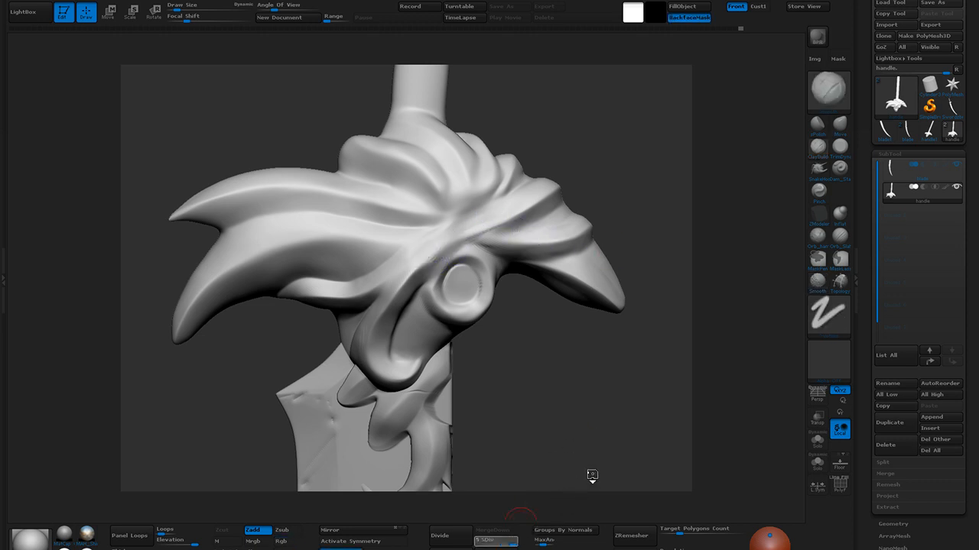
left_click_drag(437, 255, 425, 262, "shift")
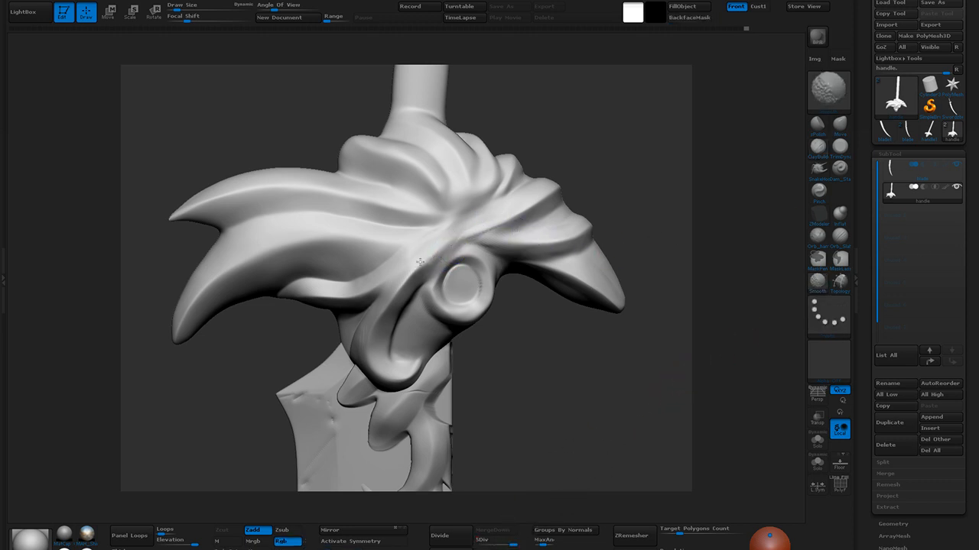
Tighten the edges of the raised band above the socket with the Pinch brush and check the crossguard from the side
left_click(819, 190)
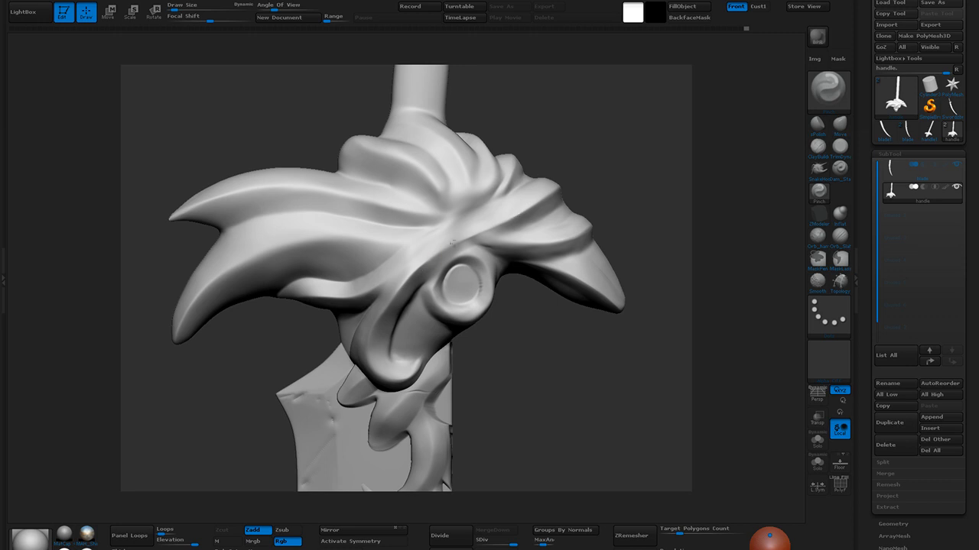
left_click_drag(525, 377, 543, 330)
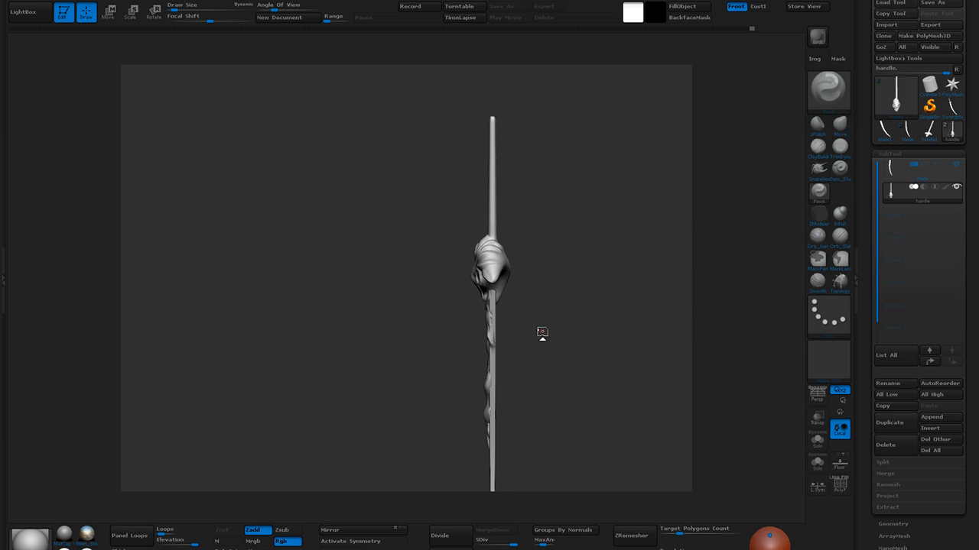
left_click_drag(549, 263, 589, 379)
mouse_move(600, 222)
left_mouse_down()
mouse_move(609, 251)
mouse_move(600, 262)
mouse_move(617, 238)
left_mouse_up()
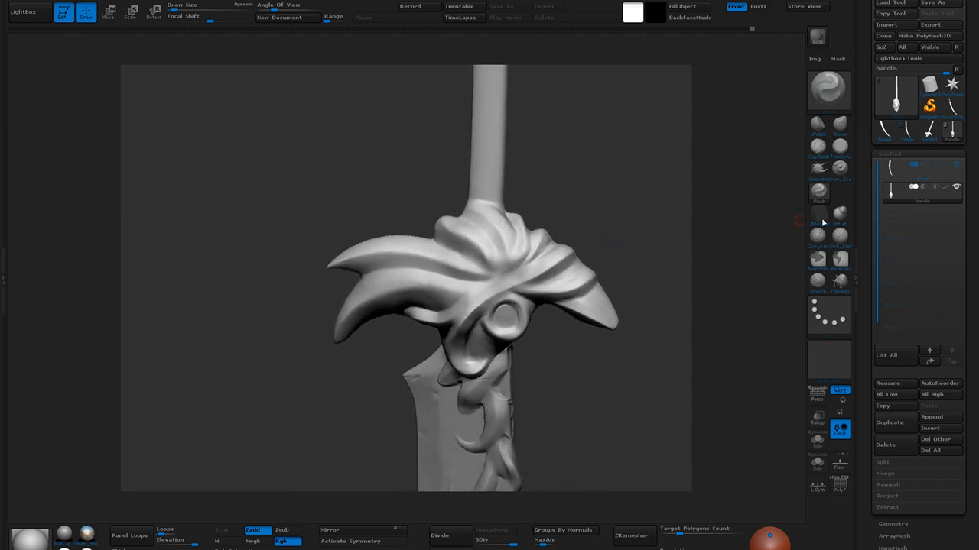
Cut slashes into the creases between the crossguard's upper ridges with a larger Orb_Slash brush and soften them
left_click(840, 237)
key("bracketright")
key("bracketright")
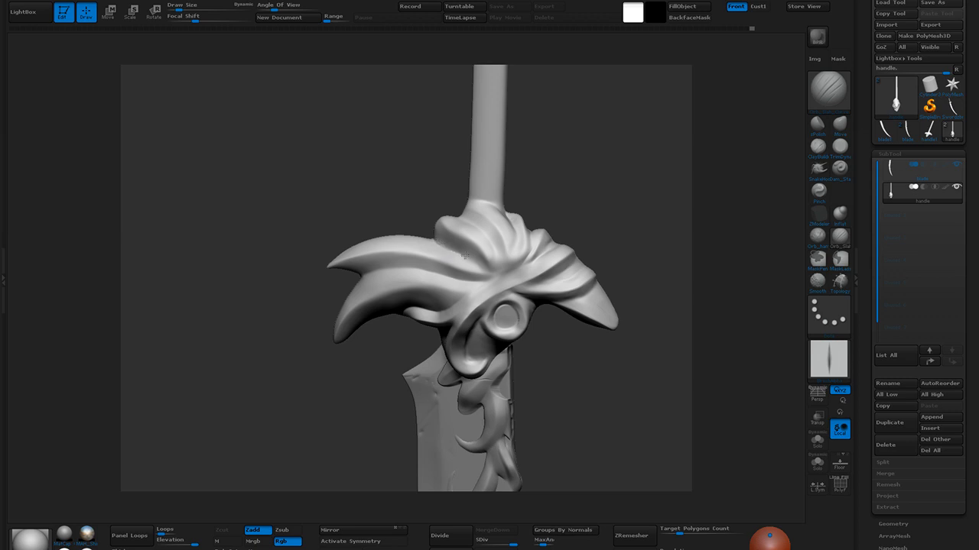
key("ctrl")
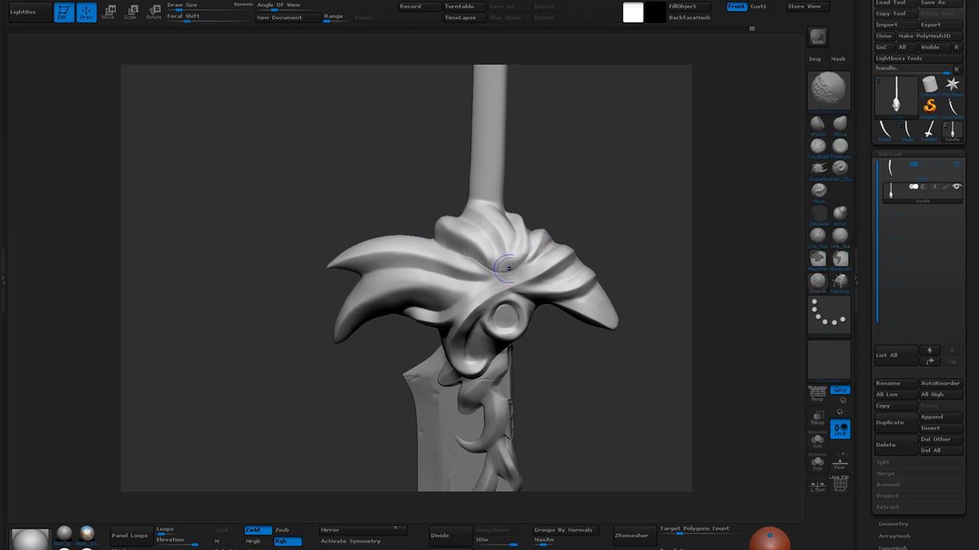
left_click_drag(612, 181, 578, 240)
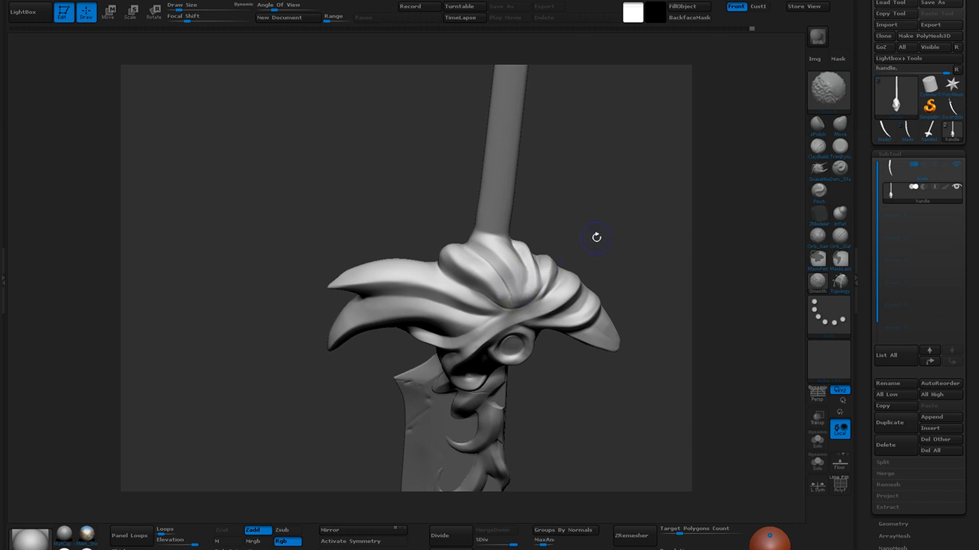
left_click_drag(586, 240, 578, 232)
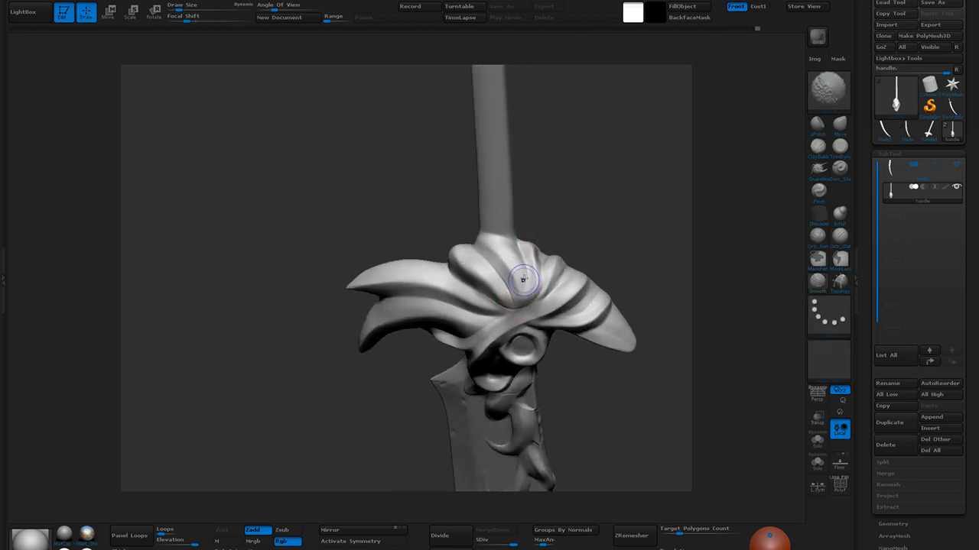
left_click_drag(569, 232, 522, 299)
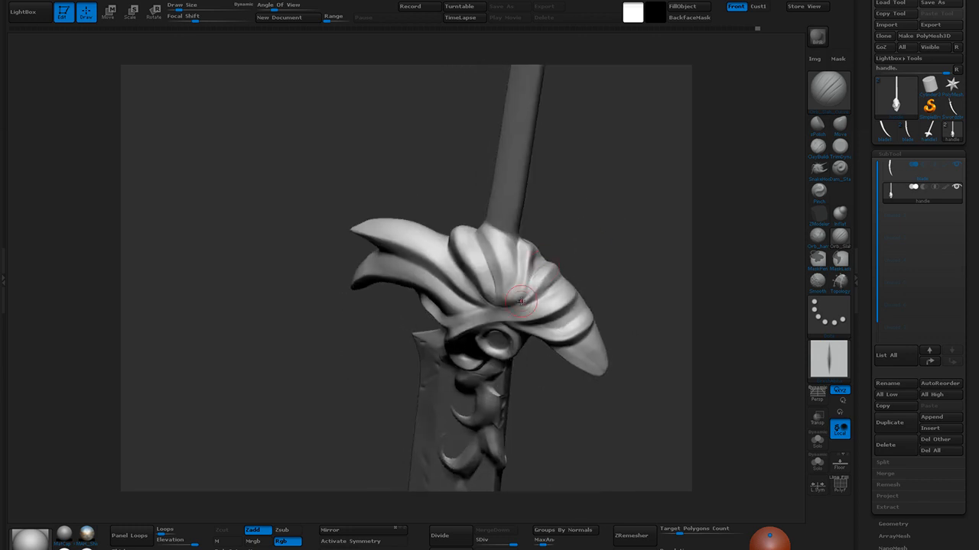
key("shift")
left_click_drag(601, 238, 528, 304, "shift")
Try an Orb_Slash cut from above the socket up between the crossguard's ridges and undo it
mouse_move(590, 232)
left_mouse_down()
mouse_move(603, 199)
mouse_move(594, 181)
left_mouse_up()
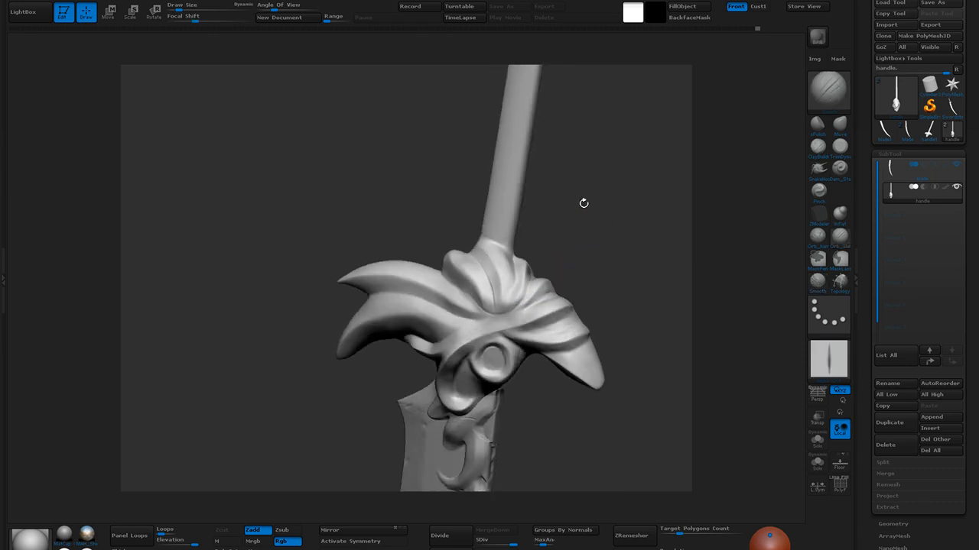
key("ctrl+z")
left_click_drag(498, 312, 541, 284)
key("ctrl+z")
key("ctrl")
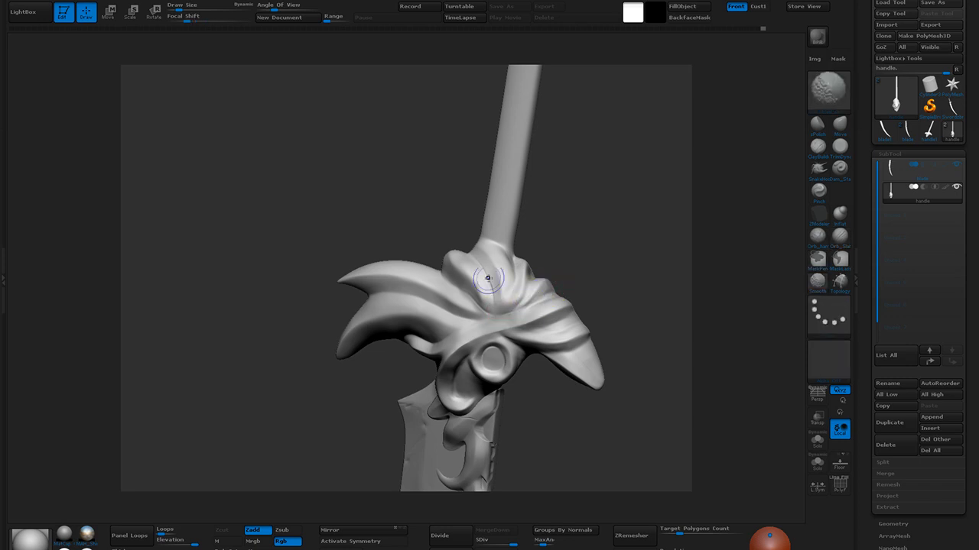
Compare the whole sword's shape and handle with the reference artwork in the browser
mouse_move(600, 286)
left_mouse_down("alt")
mouse_move(603, 240)
mouse_move(587, 188)
left_mouse_up("alt")
mouse_move(568, 280)
left_mouse_down()
mouse_move(559, 283)
mouse_move(565, 307)
left_mouse_up()
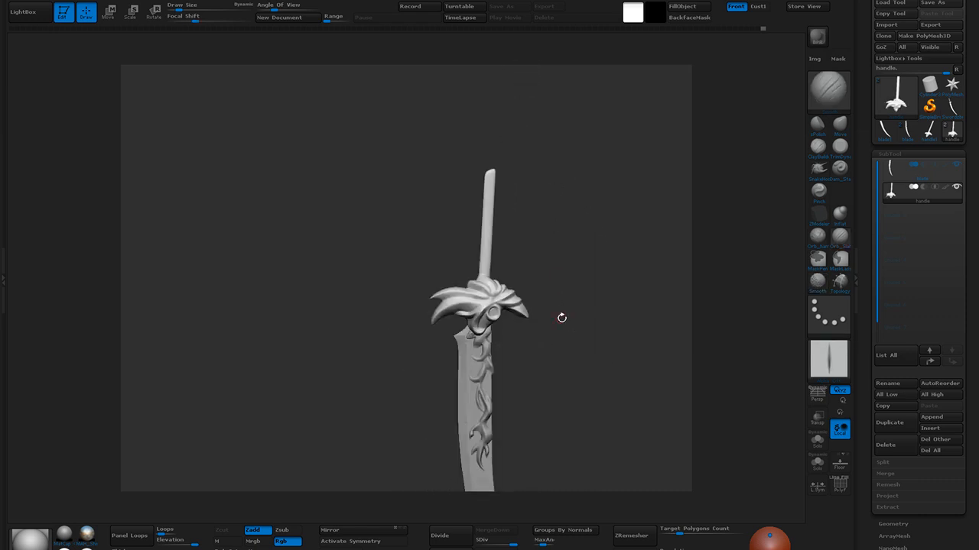
left_click_drag(588, 268, 604, 317)
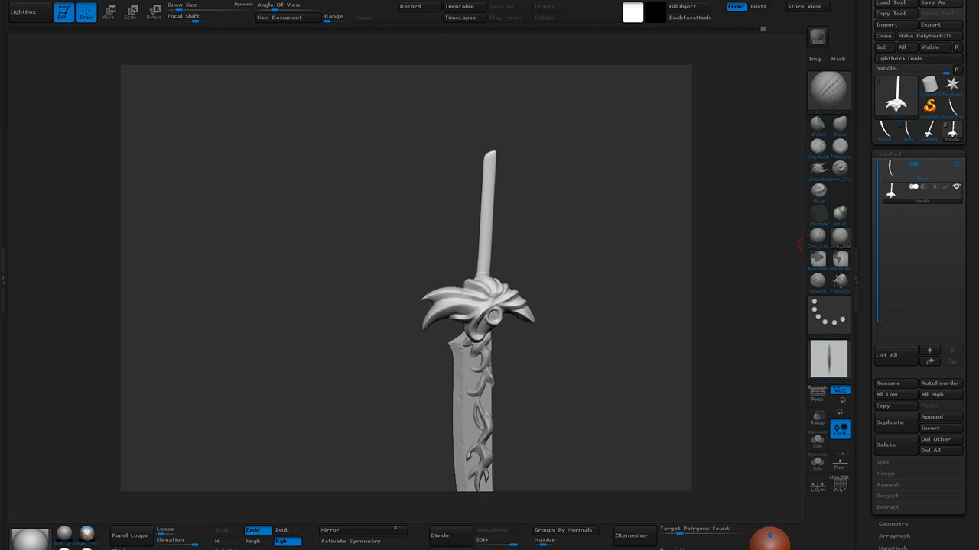
left_click_drag(437, 247, 436, 256, "alt")
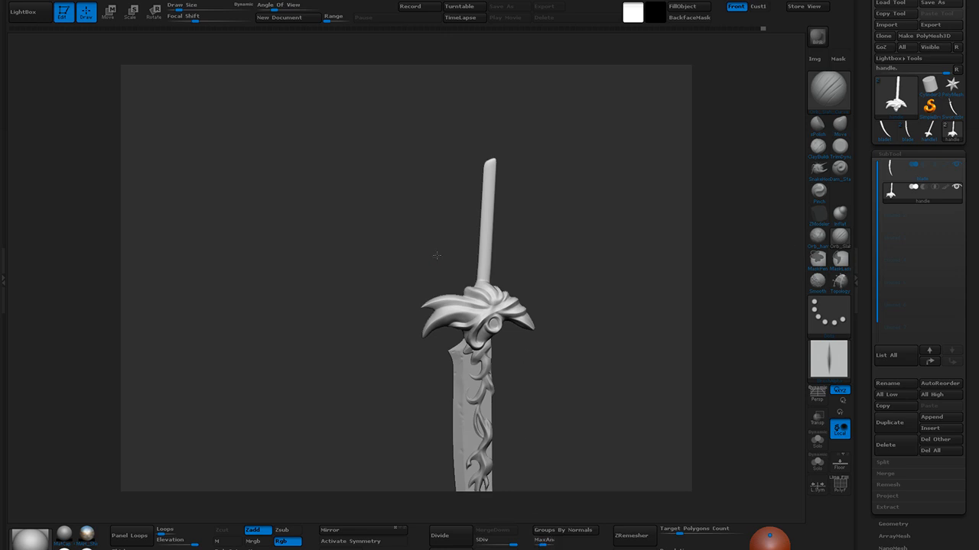
left_click_drag(978, 91, 636, 86)
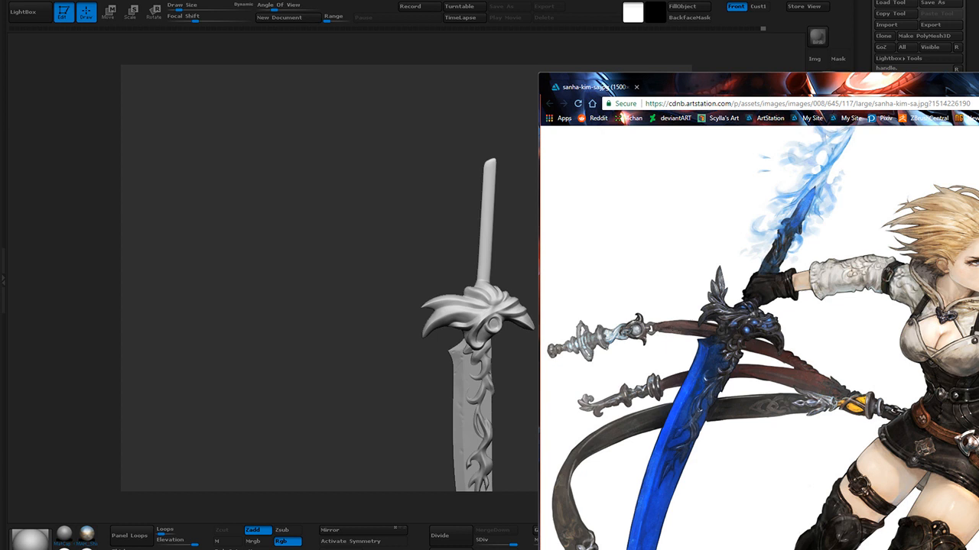
key("alt+Tab")
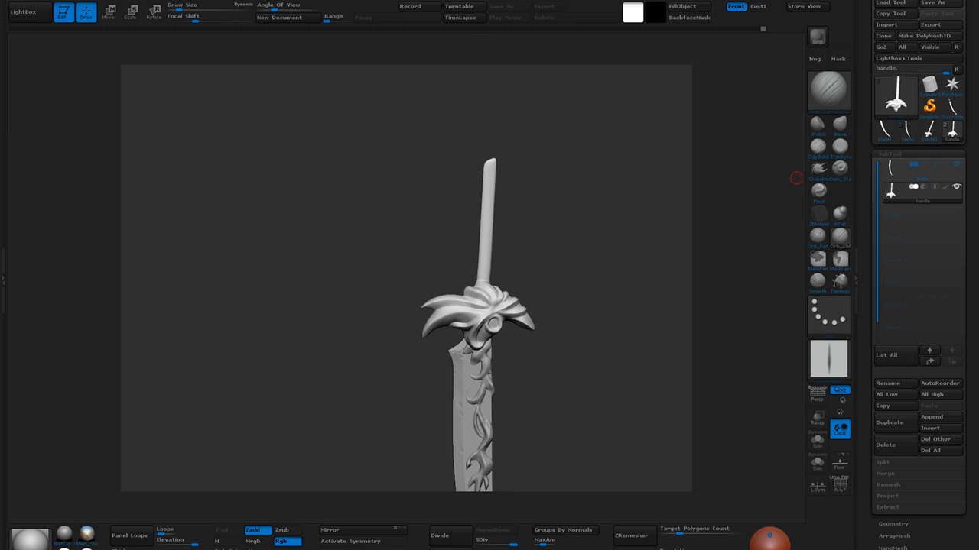
Taper the tips of the crossguard's prongs with a larger Pinch brush
mouse_move(584, 339)
left_mouse_down()
mouse_move(592, 344)
mouse_move(568, 332)
mouse_move(577, 349)
mouse_move(566, 343)
mouse_move(634, 395)
left_mouse_up()
key("ctrl")
left_click(572, 333, "ctrl")
left_click_drag(554, 356, 607, 426, "ctrl")
mouse_move(578, 335)
left_mouse_down("ctrl")
mouse_move(592, 332)
mouse_move(572, 336)
mouse_move(590, 365)
mouse_move(640, 365)
mouse_move(634, 375)
left_mouse_up("ctrl")
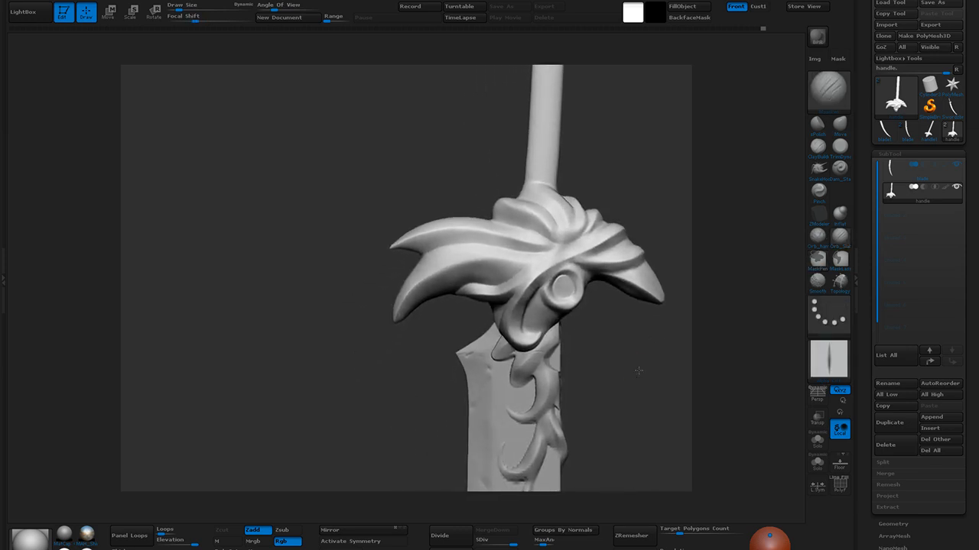
left_click(840, 127)
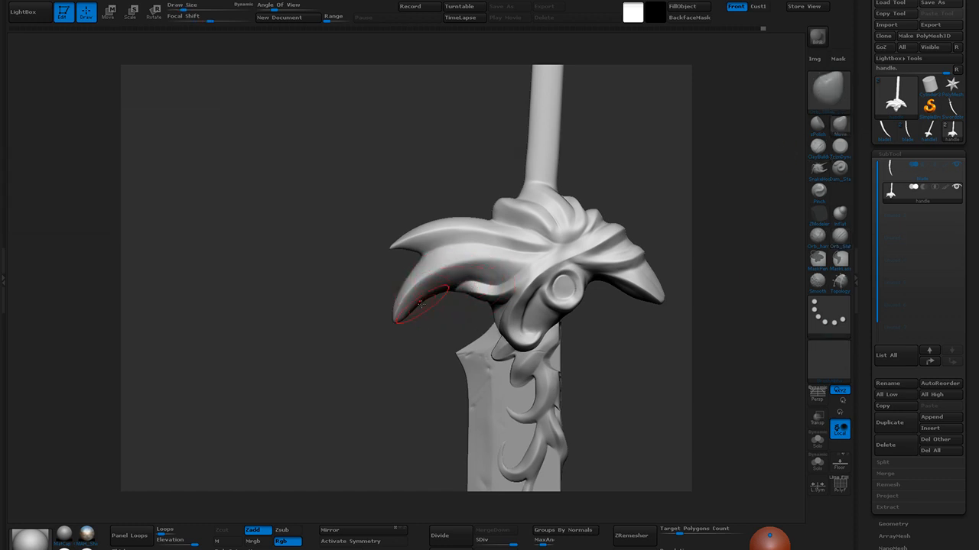
left_click(821, 193)
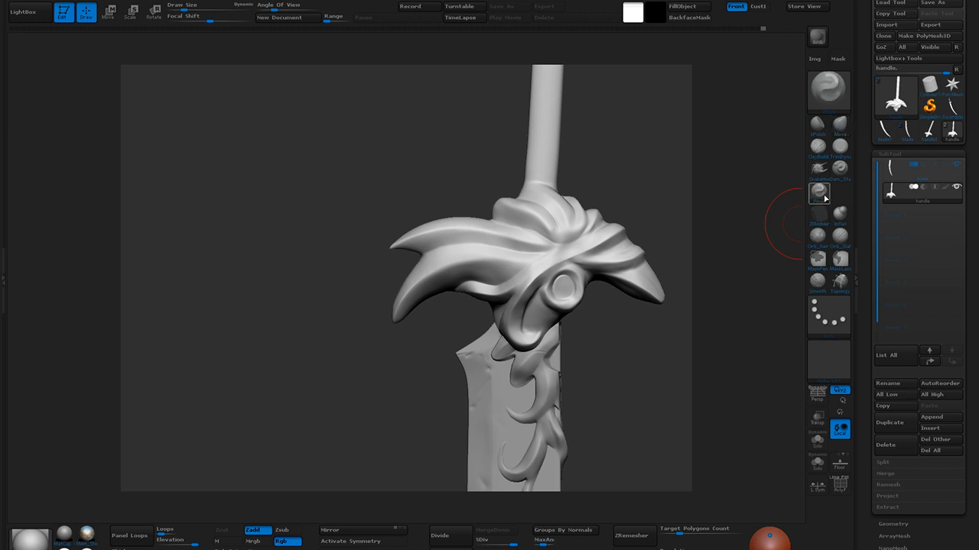
key("bracketright")
left_click_drag(401, 317, 416, 321)
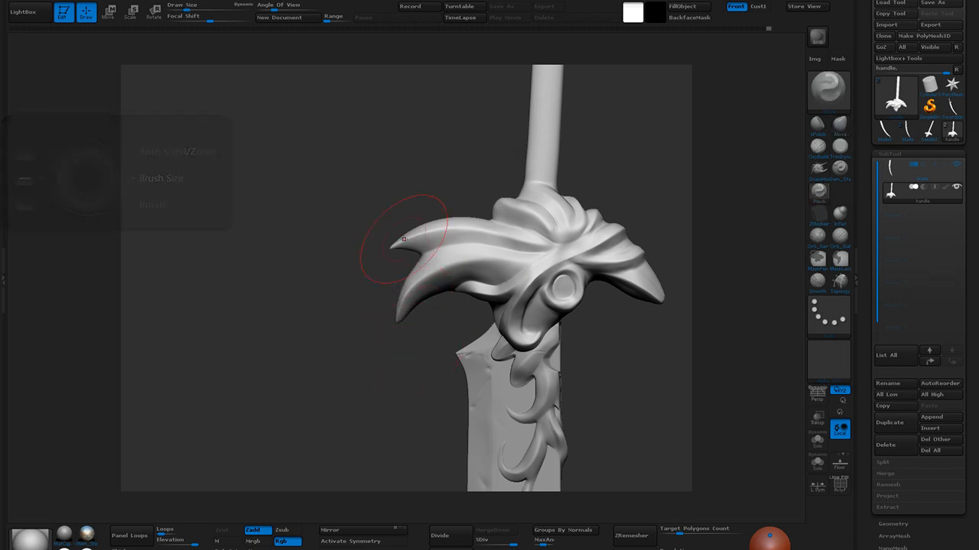
mouse_move(660, 308)
left_mouse_down()
mouse_move(647, 356)
mouse_move(702, 301)
mouse_move(642, 289)
mouse_move(660, 304)
left_mouse_up()
mouse_move(645, 342)
left_mouse_down()
mouse_move(650, 357)
mouse_move(664, 325)
mouse_move(639, 355)
mouse_move(629, 332)
mouse_move(606, 318)
mouse_move(622, 344)
left_mouse_up()
Build up interwoven strands twisting along the grip with a smaller ClayBuildup brush and smooth them
mouse_move(650, 242)
left_mouse_down()
mouse_move(654, 262)
mouse_move(629, 278)
mouse_move(610, 316)
mouse_move(630, 275)
mouse_move(662, 310)
mouse_move(650, 359)
left_mouse_up()
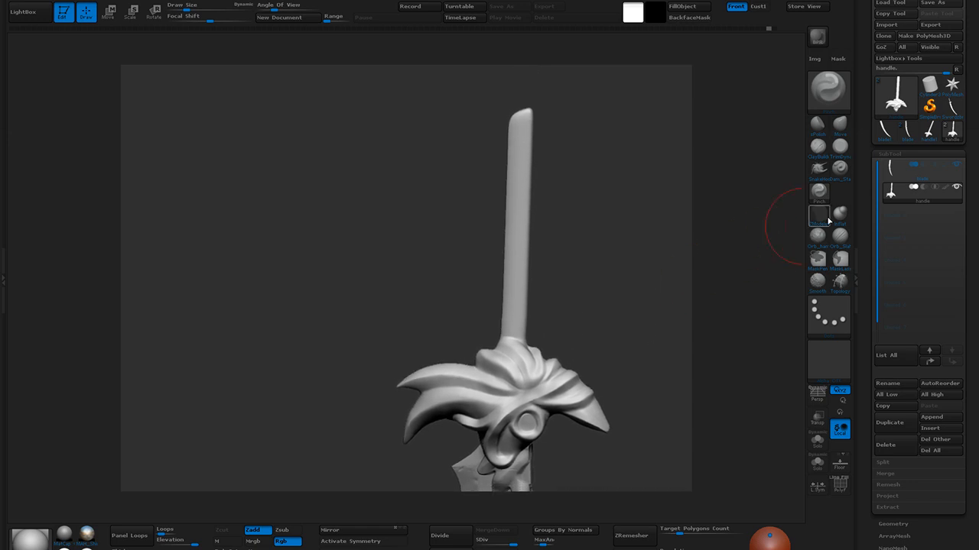
left_click(836, 160)
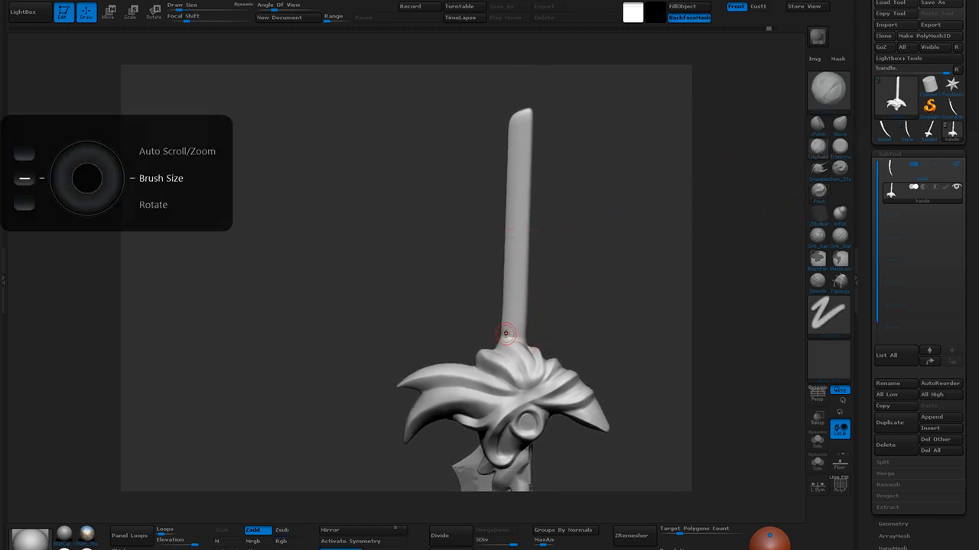
left_click_drag(506, 342, 539, 271)
key("ctrl+z")
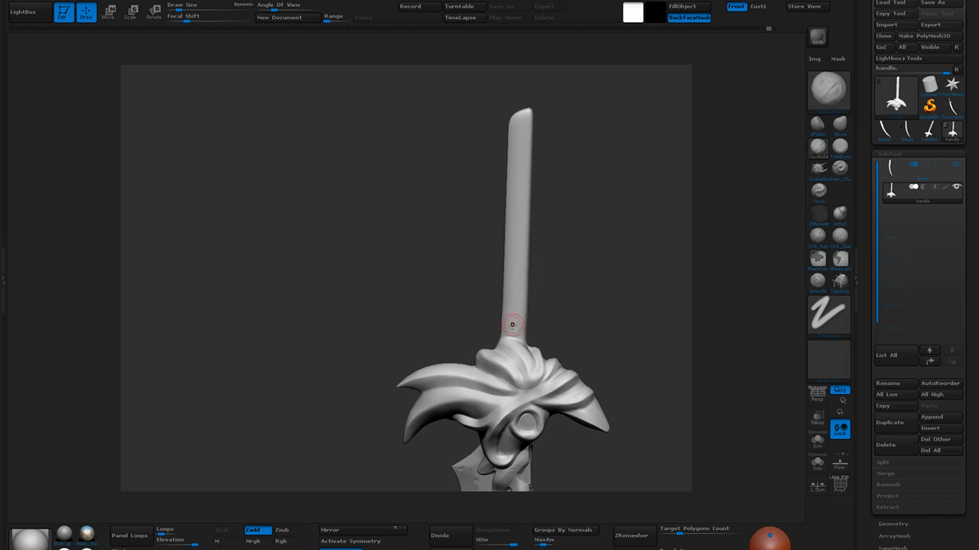
left_click_drag(510, 337, 541, 259)
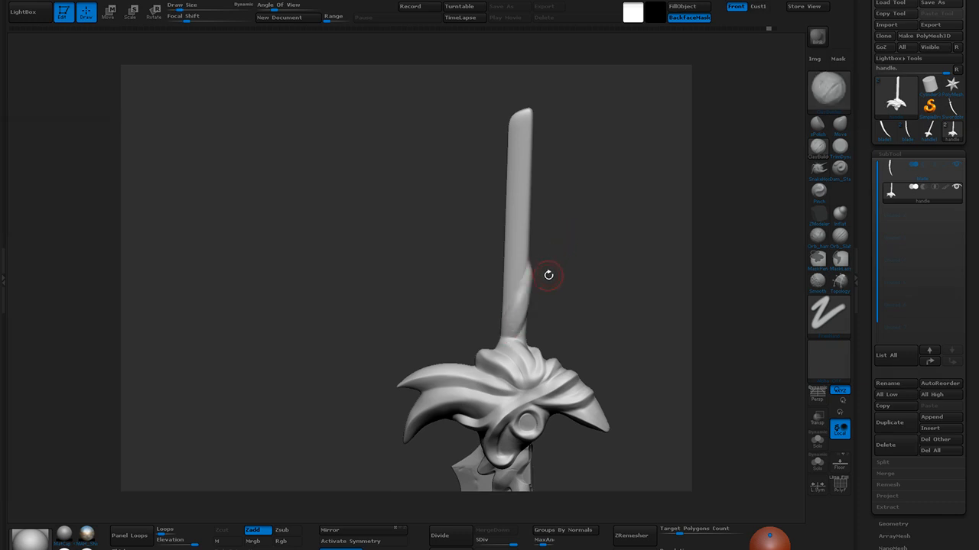
key("ctrl+z")
key("bracketleft")
left_click_drag(510, 156, 525, 232)
mouse_move(519, 196)
left_mouse_down()
mouse_move(530, 169)
mouse_move(523, 222)
left_mouse_up()
mouse_move(512, 174)
left_mouse_down()
mouse_move(522, 207)
mouse_move(568, 198)
left_mouse_up()
mouse_move(509, 217)
left_mouse_down()
mouse_move(522, 258)
mouse_move(508, 275)
mouse_move(524, 265)
mouse_move(519, 309)
mouse_move(500, 329)
mouse_move(499, 307)
mouse_move(512, 331)
mouse_move(519, 299)
mouse_move(513, 338)
left_mouse_up()
mouse_move(503, 295)
left_mouse_down()
mouse_move(499, 264)
mouse_move(508, 296)
left_mouse_up()
left_click_drag(510, 200, 517, 224)
left_click_drag(508, 280, 505, 270, "shift")
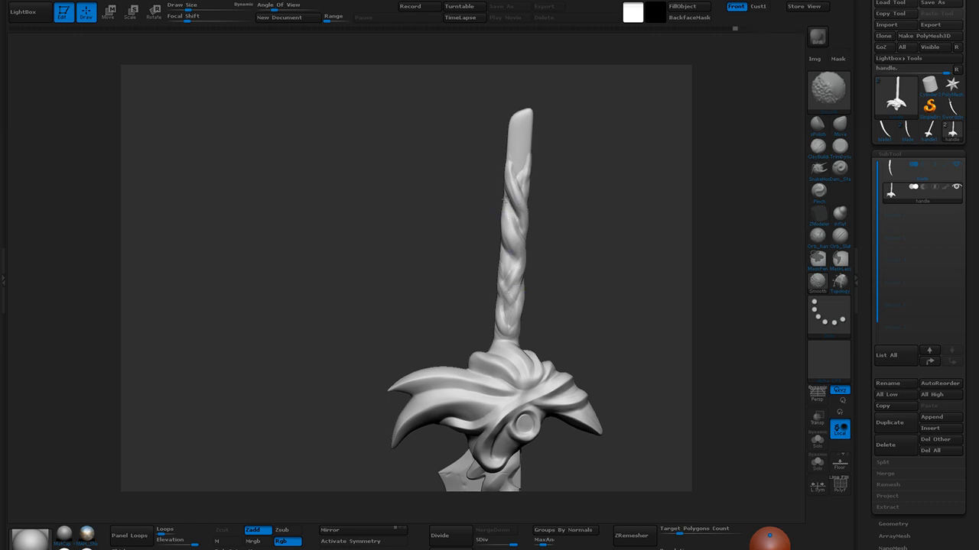
Stretch the bare end of the grip upward into a longer, rounded blade shape with the Move brush
left_click_drag(580, 310, 567, 197, "alt")
mouse_move(586, 338)
left_mouse_down("alt")
mouse_move(580, 264)
mouse_move(579, 298)
mouse_move(596, 295)
mouse_move(592, 323)
mouse_move(618, 376)
left_mouse_up("alt")
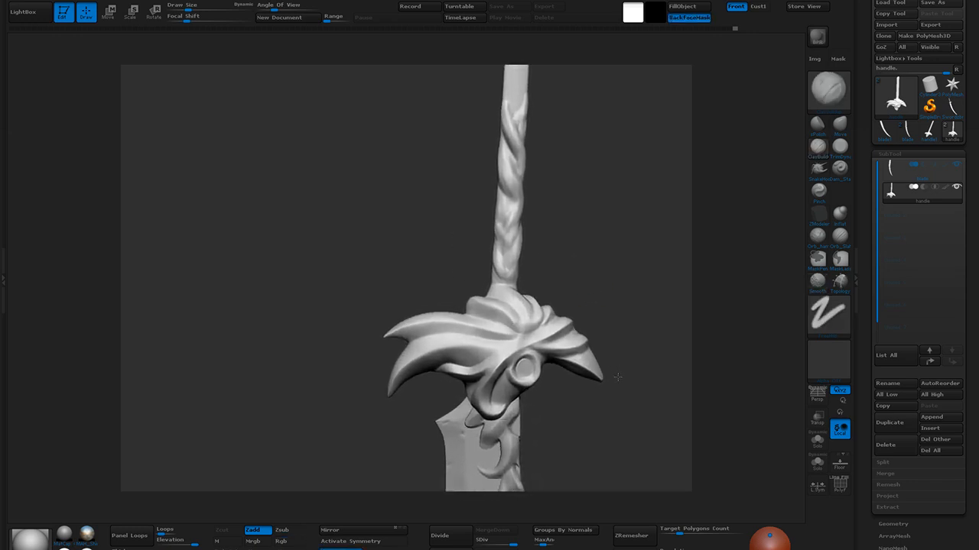
mouse_move(622, 229)
left_mouse_down("alt")
mouse_move(607, 267)
mouse_move(613, 343)
left_mouse_up("alt")
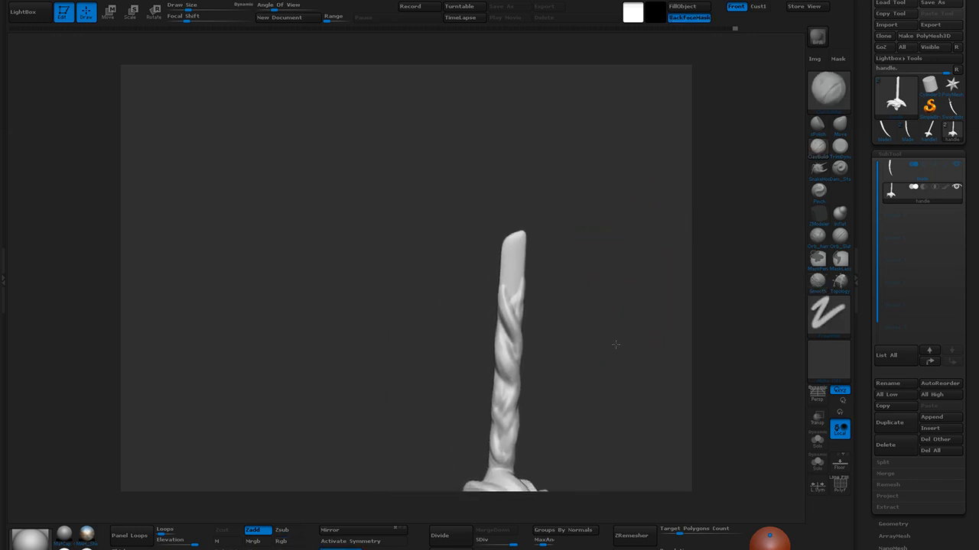
left_click(840, 123)
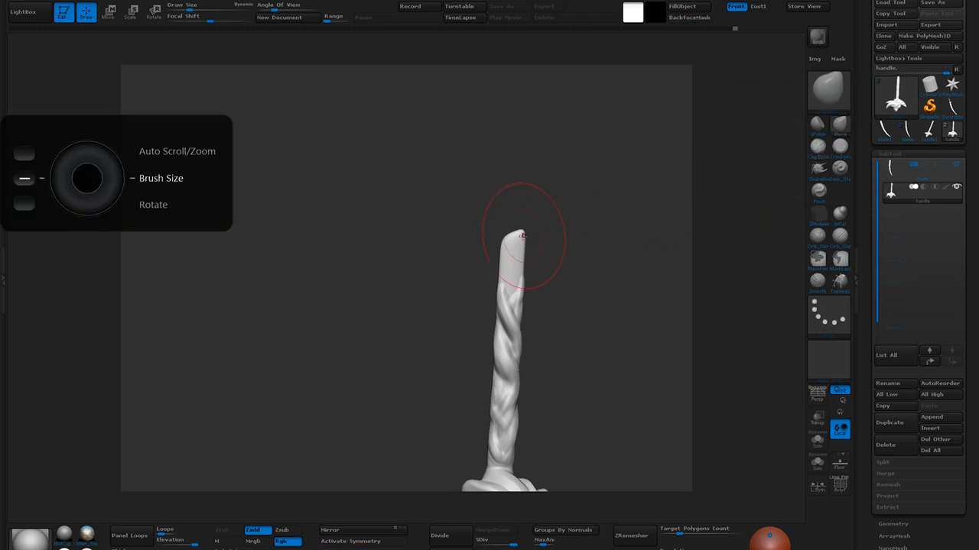
left_click_drag(518, 231, 523, 125)
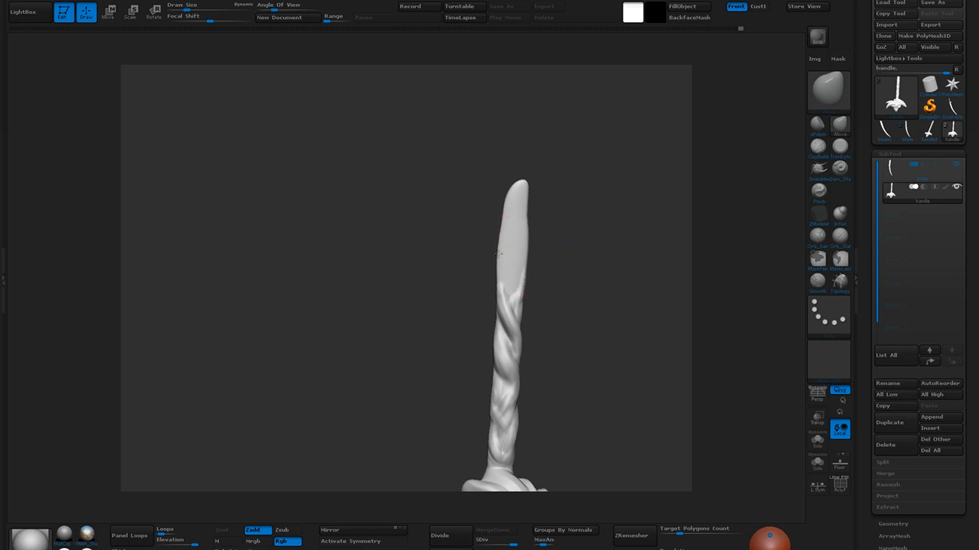
key("ctrl+s")
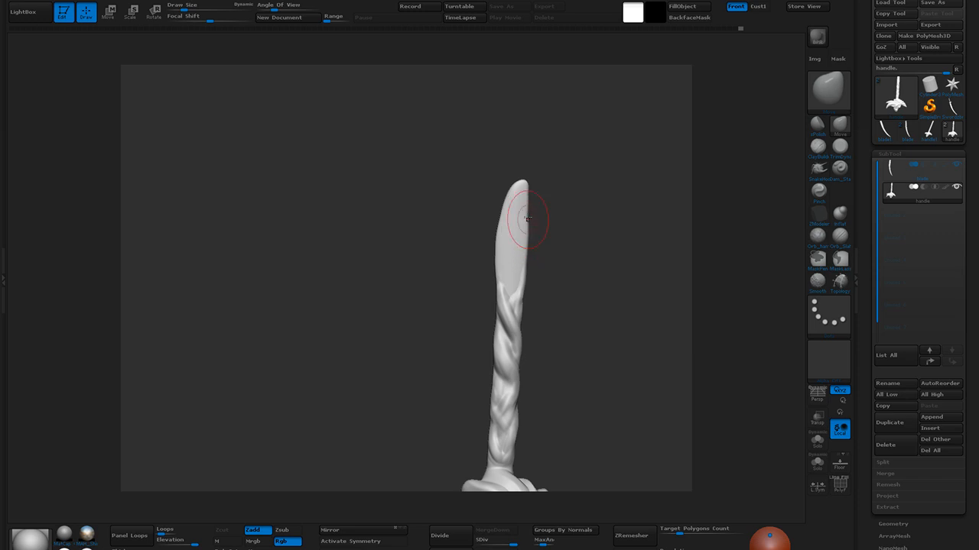
Narrow the end of the grip's blade and draw it to a sharp point with the Pinch brush
left_click_drag(524, 185, 517, 200)
left_click(820, 195)
mouse_move(588, 179)
left_mouse_down()
mouse_move(574, 226)
mouse_move(563, 178)
left_mouse_up()
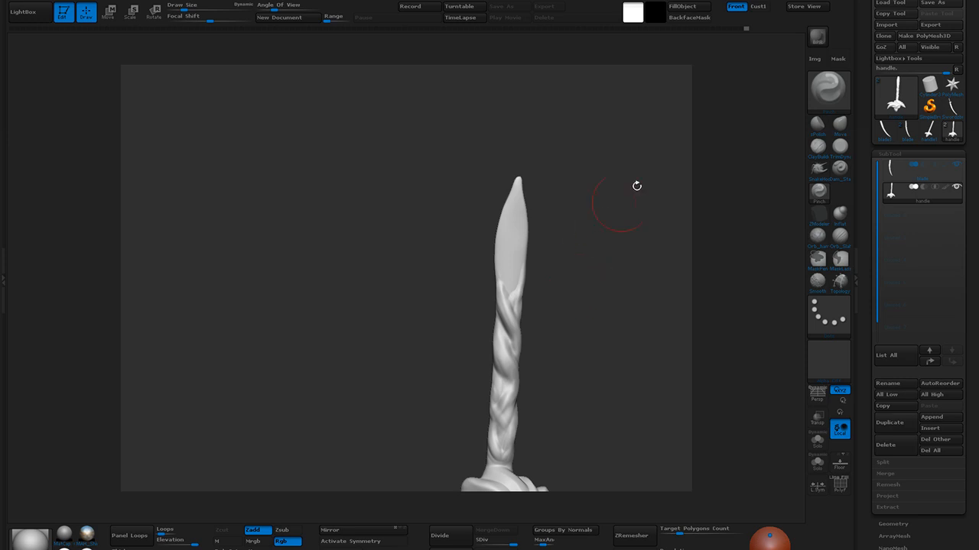
Build up rounded bumps around the base of the grip's pointed end with the ClayBuildup brush and smooth them
left_click(839, 167)
left_click_drag(512, 283, 514, 291)
mouse_move(557, 266)
left_mouse_down()
mouse_move(539, 264)
mouse_move(531, 283)
mouse_move(525, 269)
left_mouse_up()
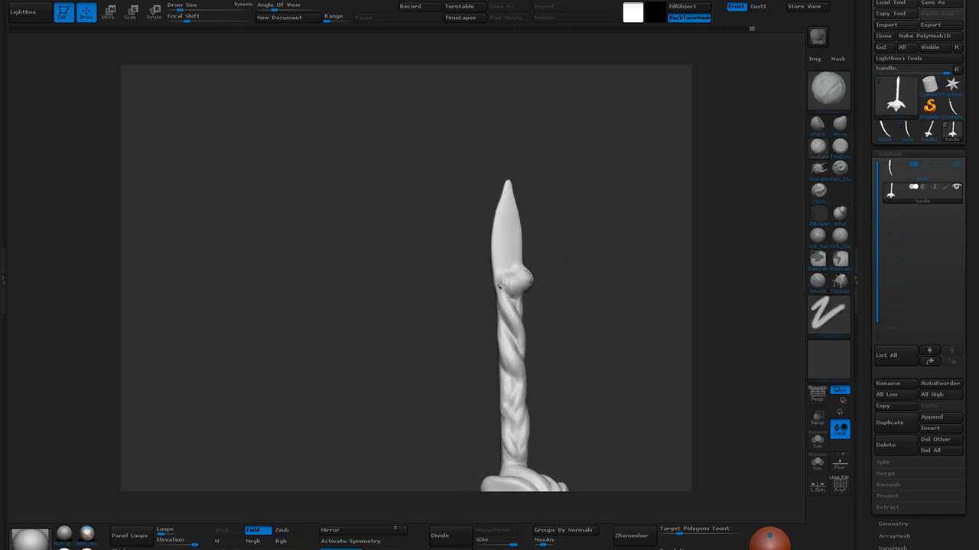
left_click_drag(554, 246, 500, 278)
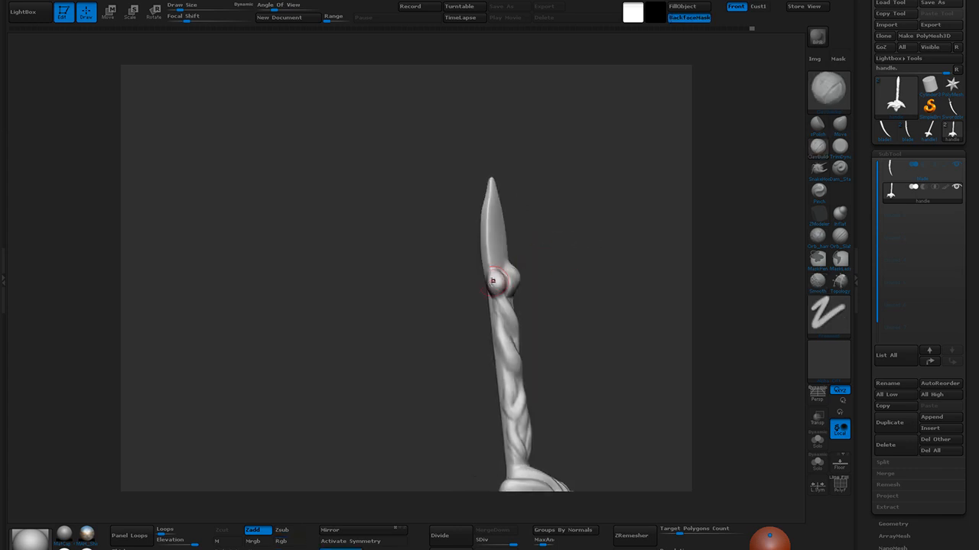
key("1")
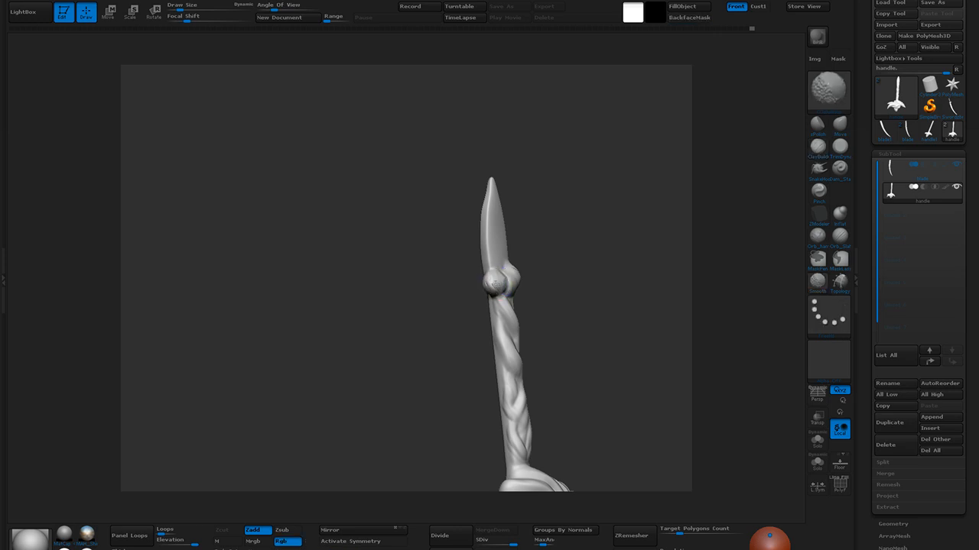
left_click_drag(506, 289, 549, 273)
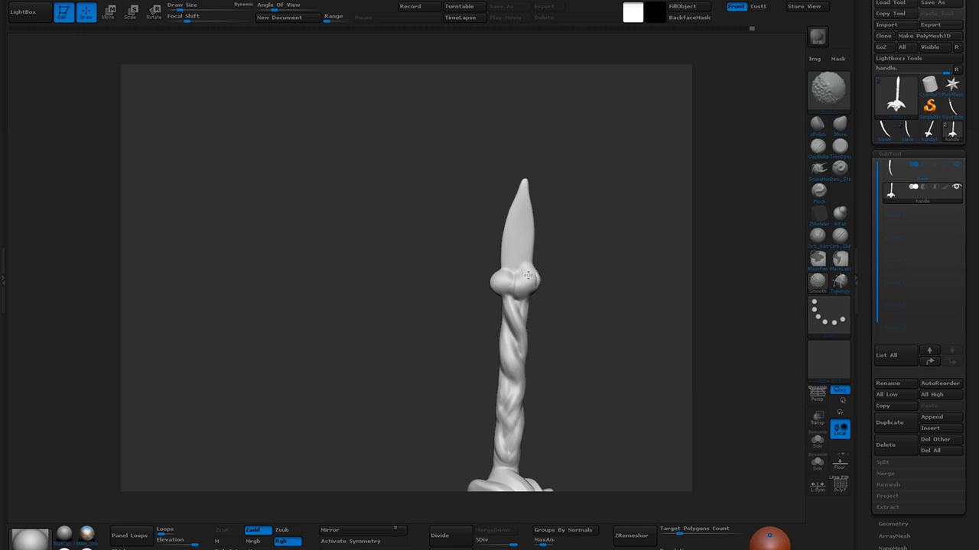
Cut creases between the collar's bumps with the Orb slash brush and soften them
left_click(841, 235)
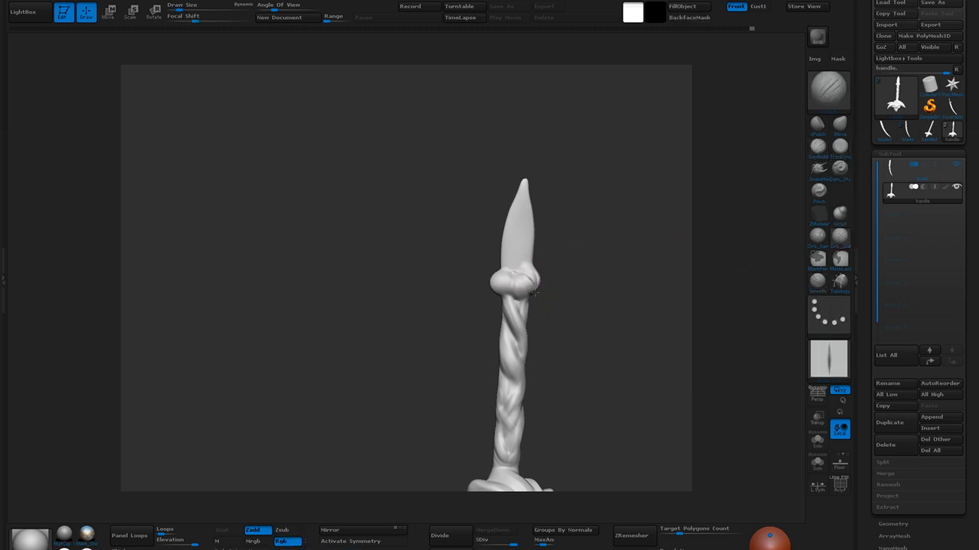
left_click_drag(535, 296, 516, 273, "shift")
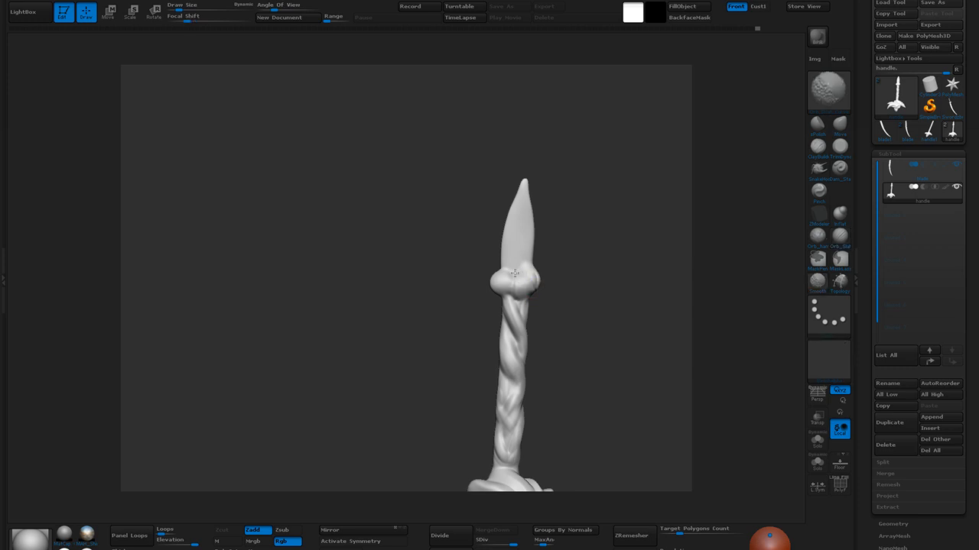
left_click_drag(582, 286, 565, 256)
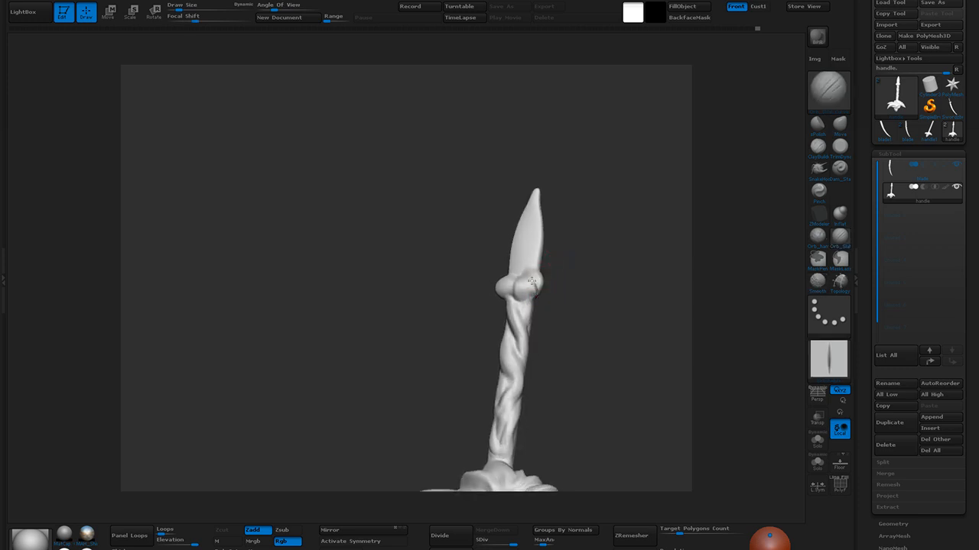
mouse_move(516, 273)
right_mouse_down()
mouse_move(560, 265)
mouse_move(538, 292)
mouse_move(581, 332)
mouse_move(568, 330)
mouse_move(587, 324)
right_mouse_up()
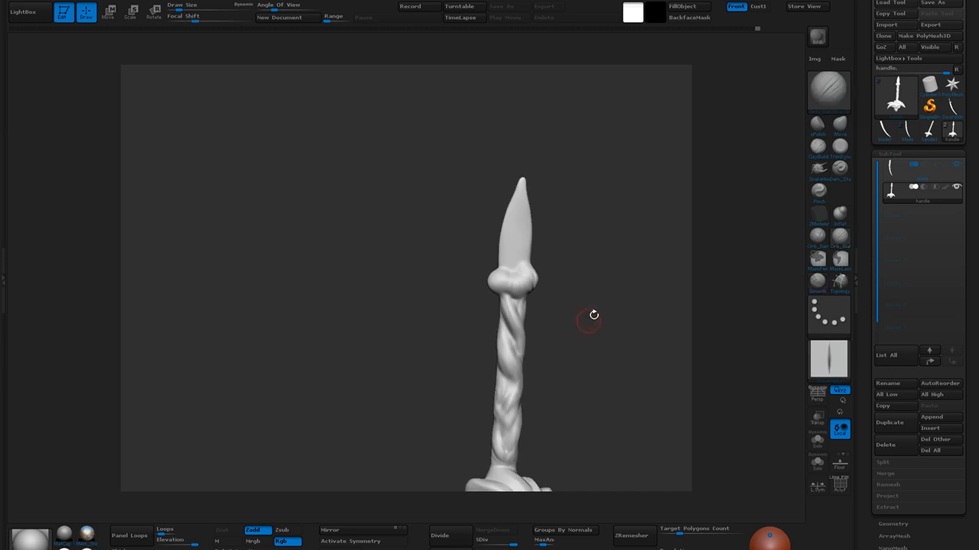
Tighten the creases and edges of the collar's bumps with the Pinch brush from several angles
mouse_move(568, 258)
right_mouse_down("shift")
mouse_move(586, 286)
mouse_move(615, 423)
right_mouse_up("shift")
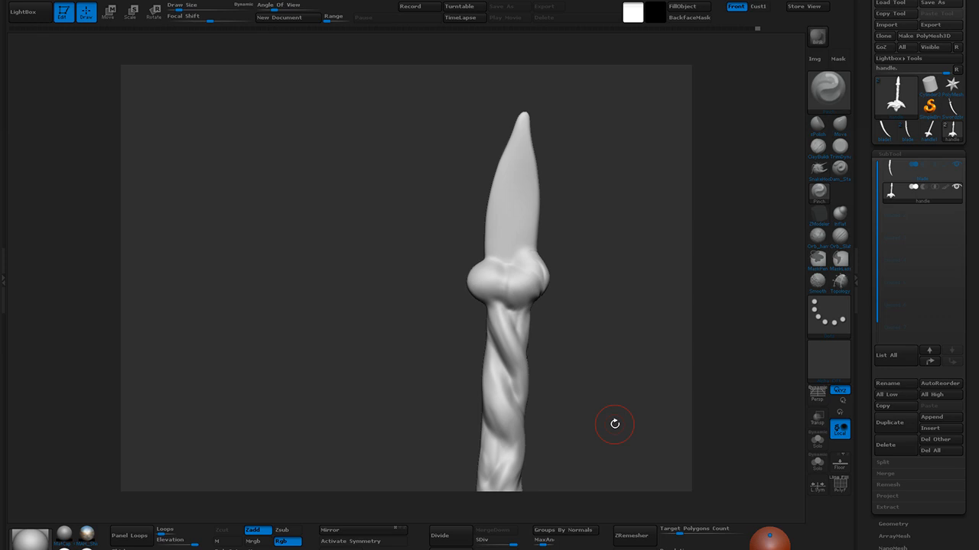
right_click_drag(583, 247, 543, 273)
left_click_drag(524, 267, 541, 286)
right_click_drag(532, 274, 537, 286)
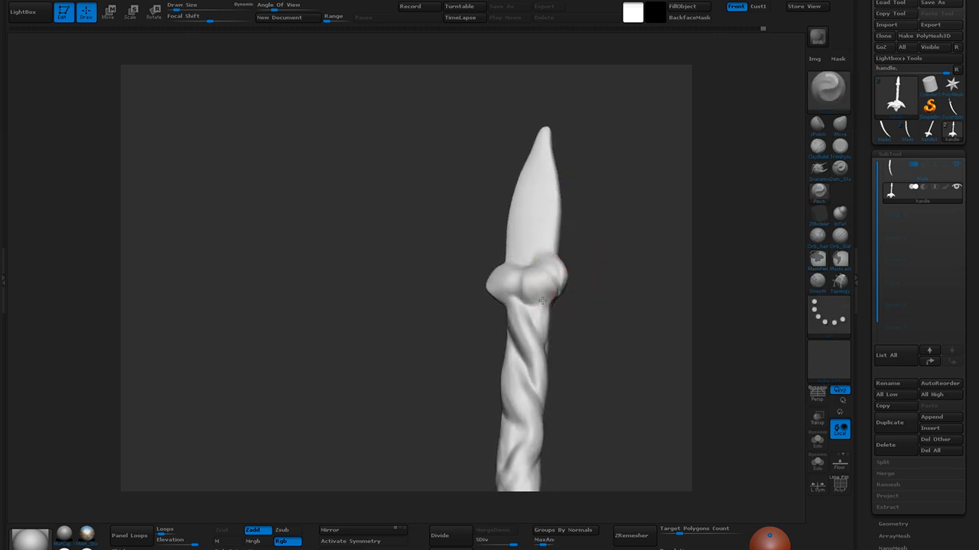
right_click_drag(589, 234, 529, 273)
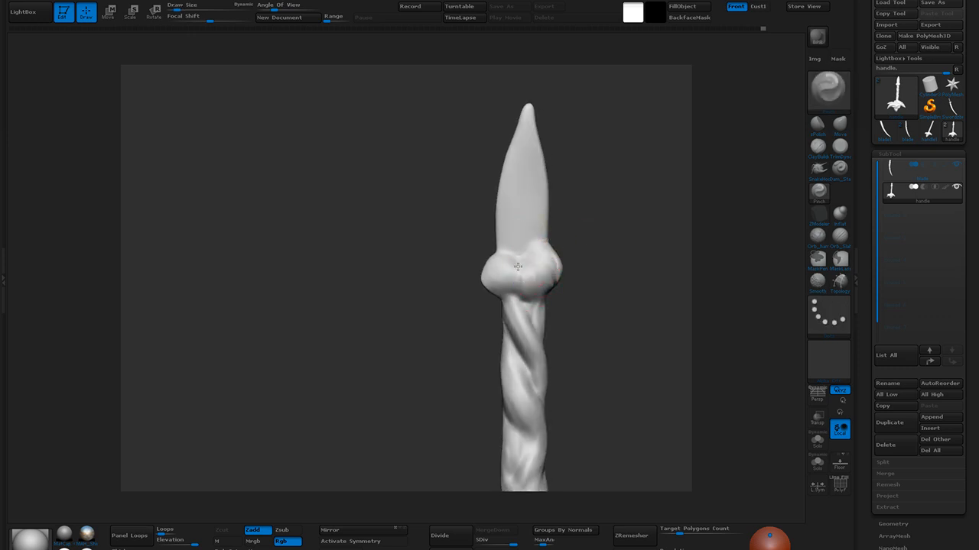
right_click_drag(599, 288, 525, 258)
key("shift")
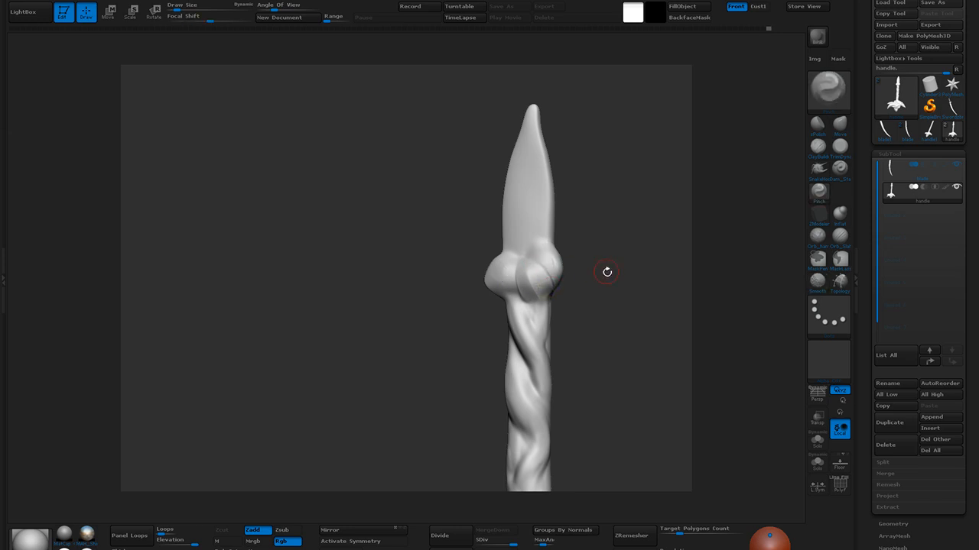
right_click_drag(604, 269, 581, 260)
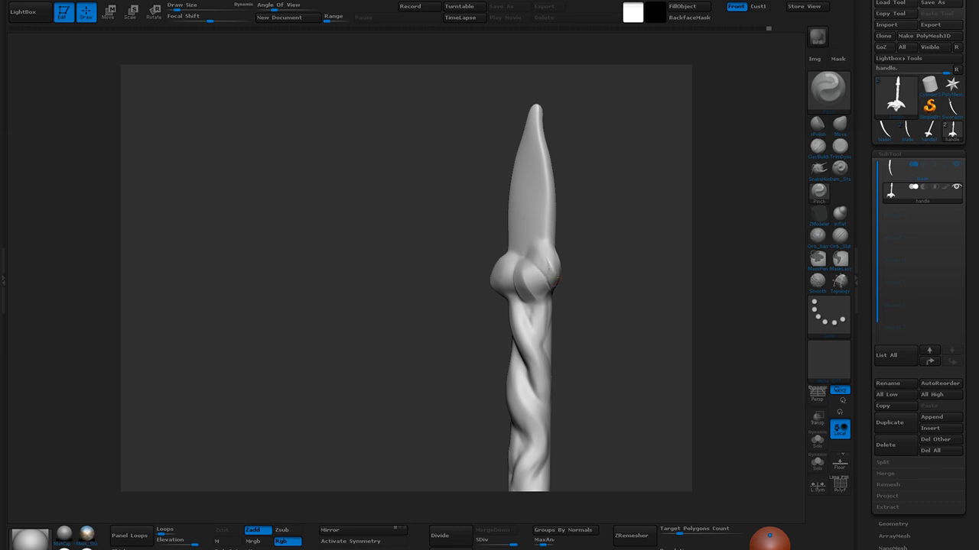
right_click_drag(565, 299, 598, 292)
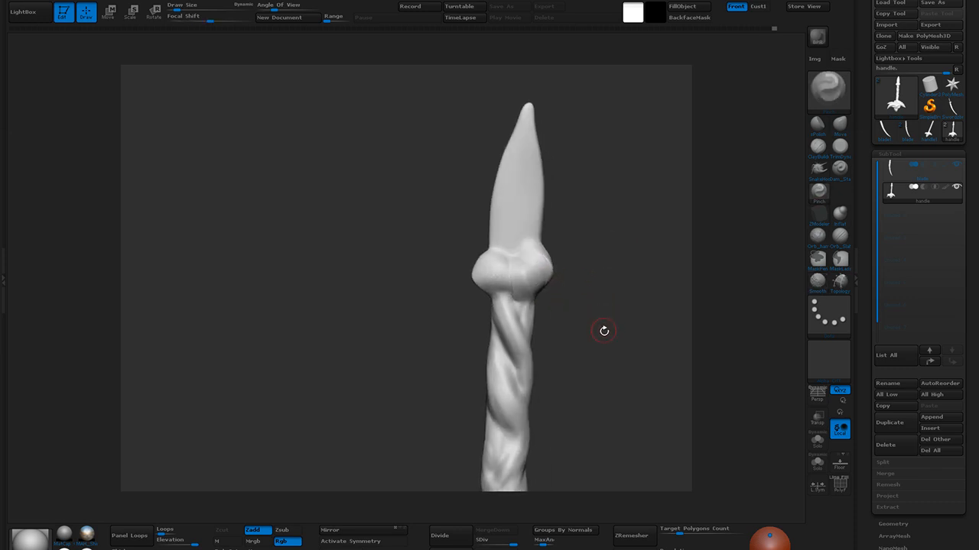
mouse_move(608, 329)
right_mouse_down()
mouse_move(604, 321)
mouse_move(598, 343)
right_mouse_up()
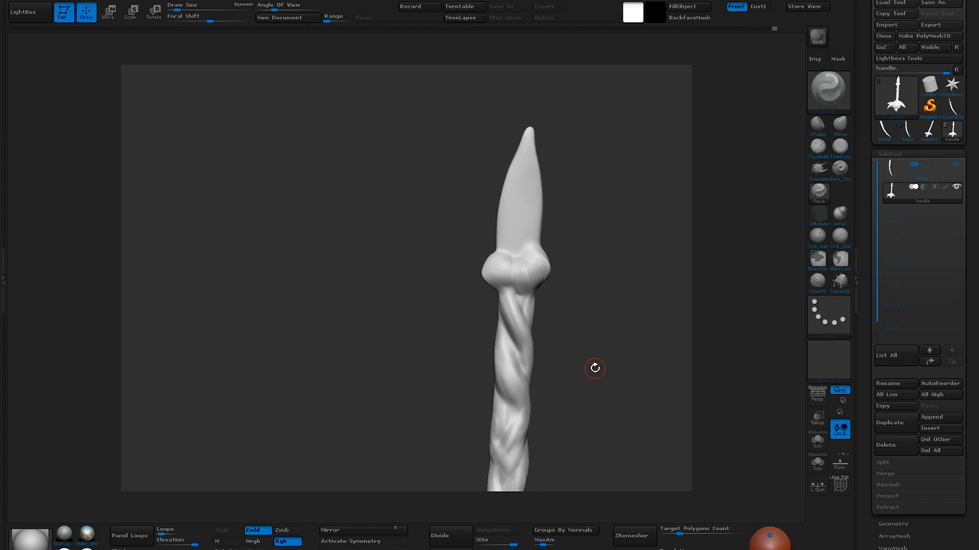
Add raised crossing strands to the lower grip just above the crossguard with the ClayBuildup brush and smooth them
right_click_drag(594, 369, 696, 423, "ctrl")
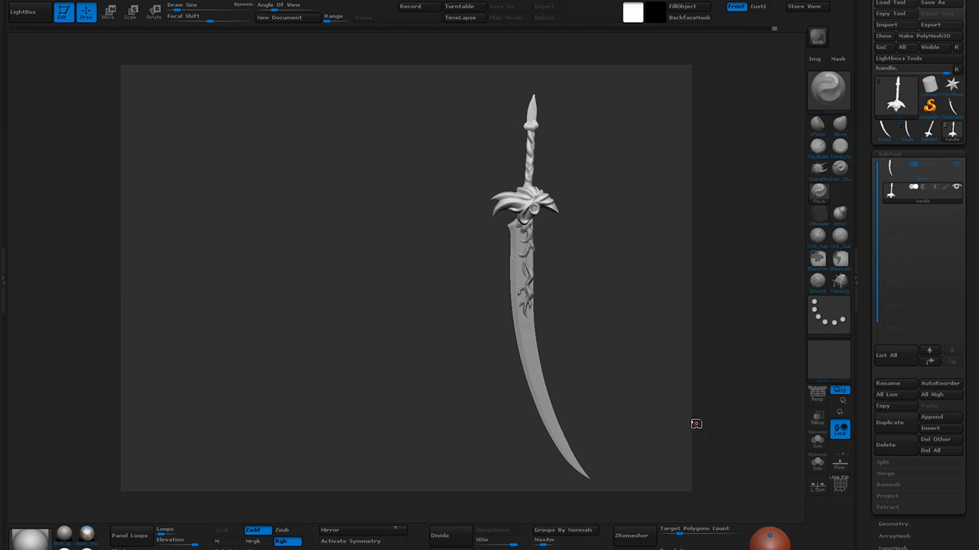
mouse_move(600, 252)
left_mouse_down("alt")
mouse_move(611, 319)
mouse_move(591, 235)
left_mouse_up("alt")
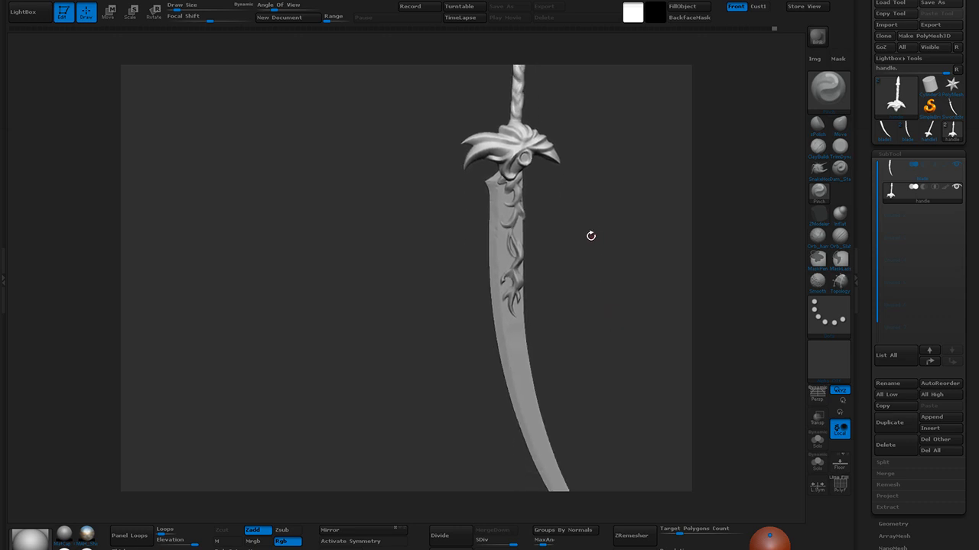
left_click_drag(627, 268, 637, 184)
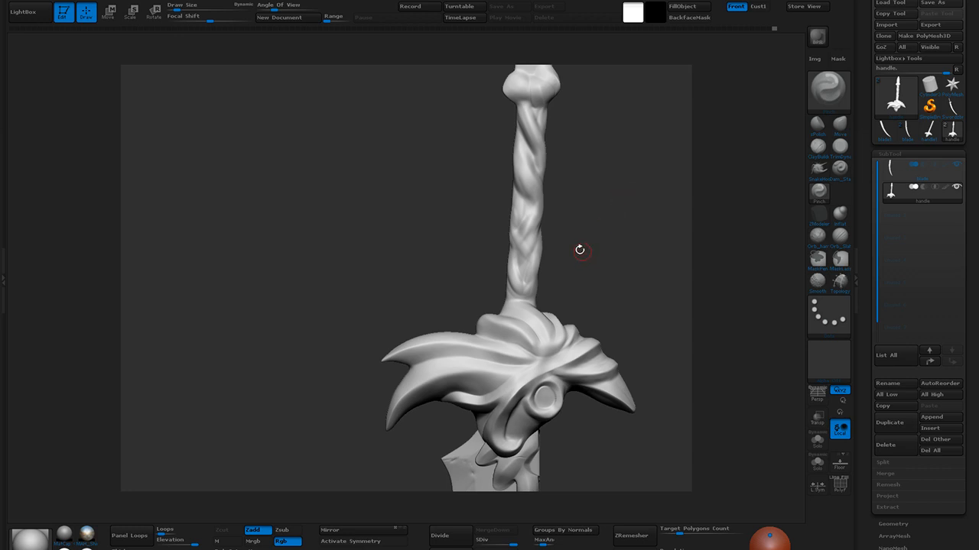
left_click(820, 156)
left_click_drag(620, 251, 556, 255)
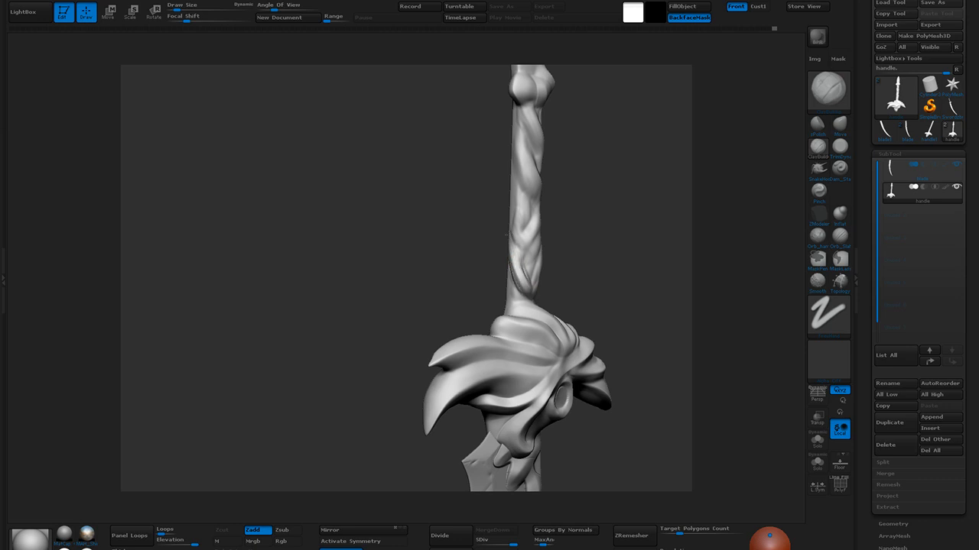
left_click_drag(514, 247, 534, 292)
mouse_move(586, 242)
left_mouse_down()
mouse_move(544, 249)
mouse_move(539, 277)
mouse_move(545, 234)
mouse_move(561, 252)
mouse_move(551, 247)
mouse_move(546, 266)
mouse_move(550, 242)
mouse_move(546, 274)
mouse_move(552, 251)
left_mouse_up()
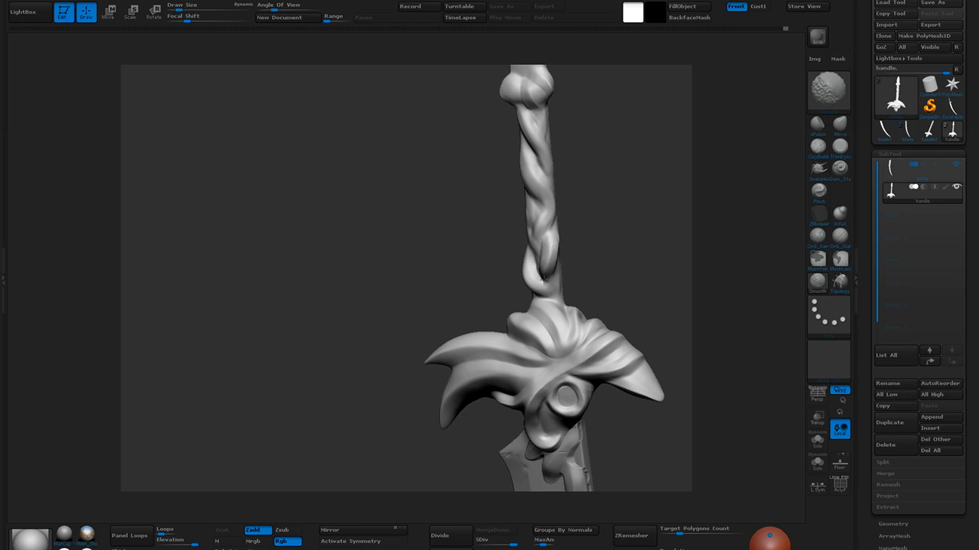
left_click_drag(596, 228, 570, 225)
mouse_move(544, 259)
left_mouse_down()
mouse_move(525, 211)
mouse_move(530, 236)
left_mouse_up()
left_click_drag(591, 217, 636, 217)
left_click_drag(530, 247, 534, 242)
left_click_drag(574, 200, 630, 244)
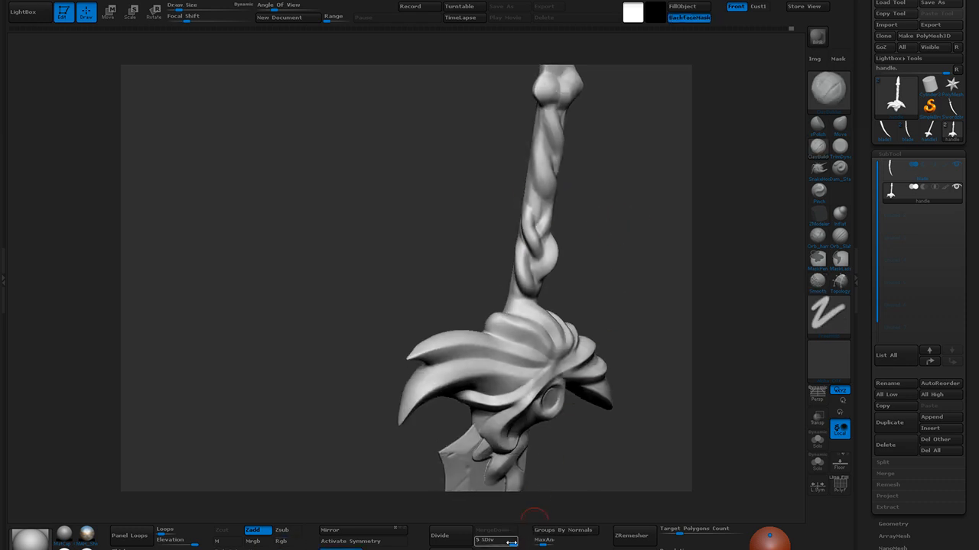
Smooth the lower grip's strands into broader twists with an enlarged brush and raise the subdivision level again
key("]")
key("]")
key("]")
key("]")
mouse_move(553, 256)
left_mouse_down("shift")
mouse_move(555, 246)
mouse_move(541, 263)
mouse_move(528, 222)
mouse_move(529, 289)
left_mouse_up("shift")
mouse_move(608, 268)
left_mouse_down()
mouse_move(531, 254)
mouse_move(526, 279)
mouse_move(555, 263)
mouse_move(533, 232)
mouse_move(539, 277)
left_mouse_up()
left_click_drag(499, 544, 528, 548)
Thicken the twisting strands around the middle of the grip with a smaller ClayBuildup brush
mouse_move(609, 250)
left_mouse_down()
mouse_move(581, 252)
mouse_move(538, 296)
left_mouse_up()
key("bracketleft")
mouse_move(529, 217)
left_mouse_down()
mouse_move(540, 234)
mouse_move(555, 201)
mouse_move(540, 226)
left_mouse_up()
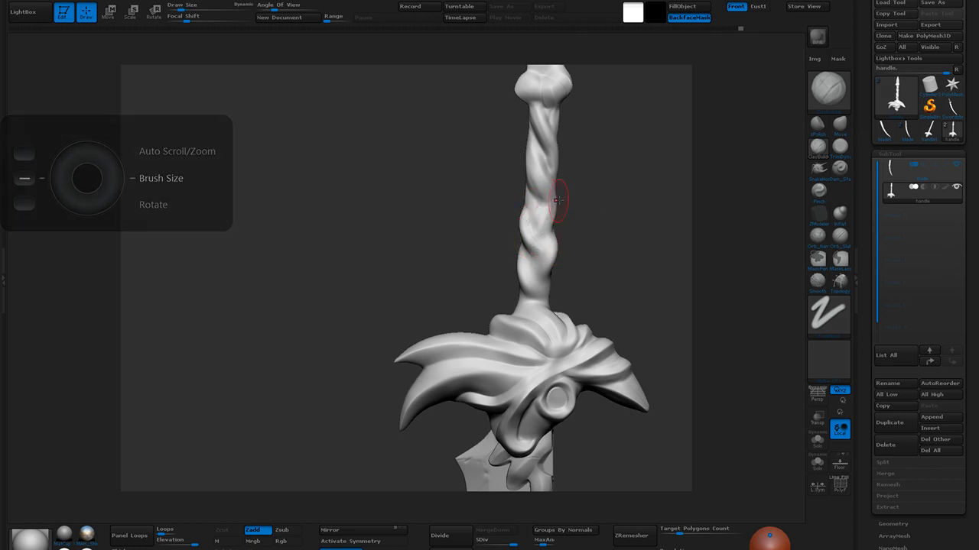
left_click_drag(591, 205, 540, 219)
mouse_move(589, 195)
left_mouse_down()
mouse_move(629, 188)
mouse_move(527, 188)
mouse_move(523, 165)
mouse_move(546, 203)
left_mouse_up()
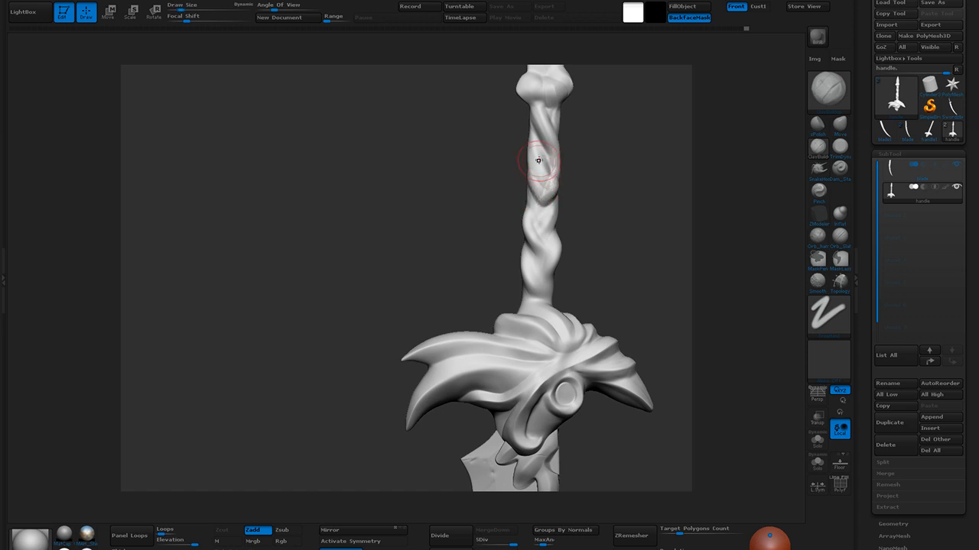
Shape the strands below the collar into a loop around a recessed hollow with ClayBuildup and smooth their edges
mouse_move(541, 157)
left_mouse_down()
mouse_move(539, 185)
mouse_move(542, 132)
left_mouse_up()
left_click_drag(535, 173, 546, 191)
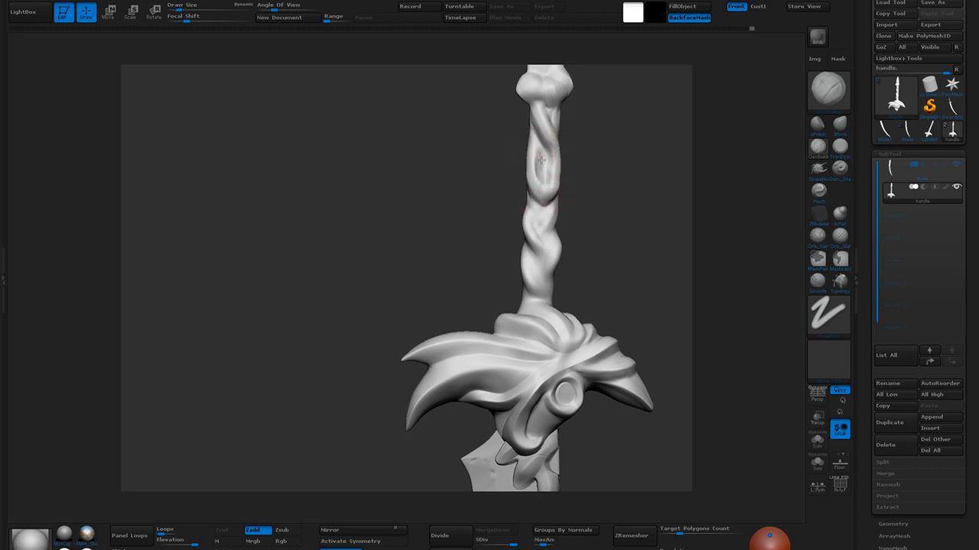
left_click_drag(543, 164, 545, 168, "shift")
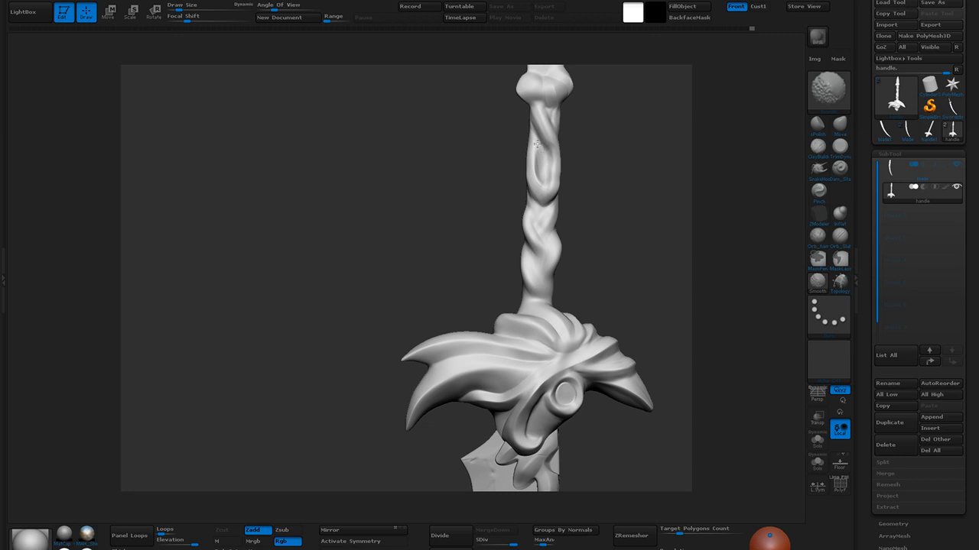
left_click_drag(553, 122, 552, 111)
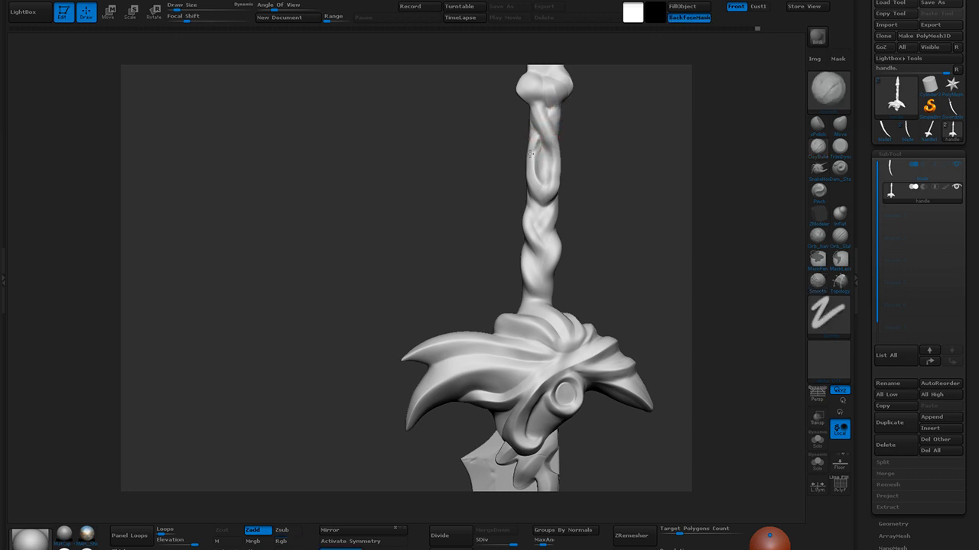
right_click_drag(544, 155, 556, 136)
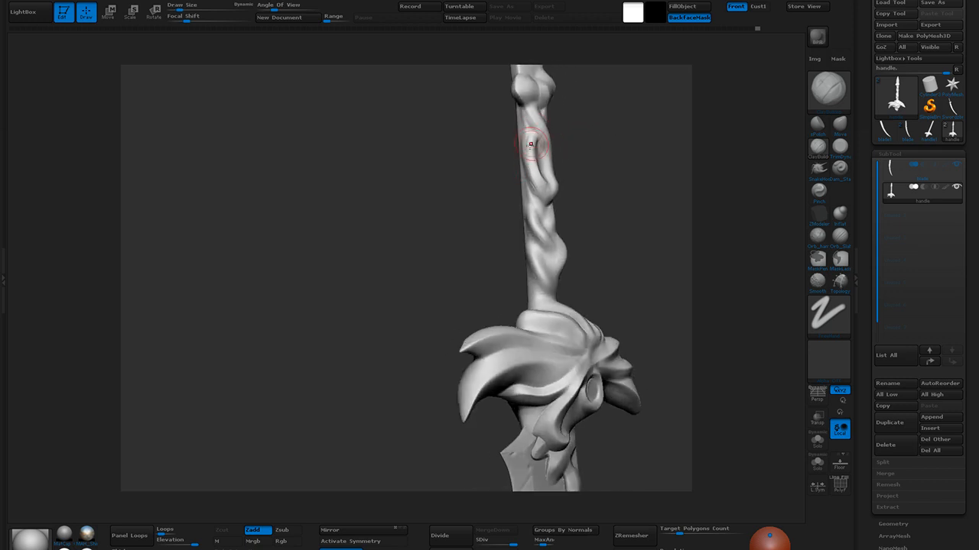
key("shift")
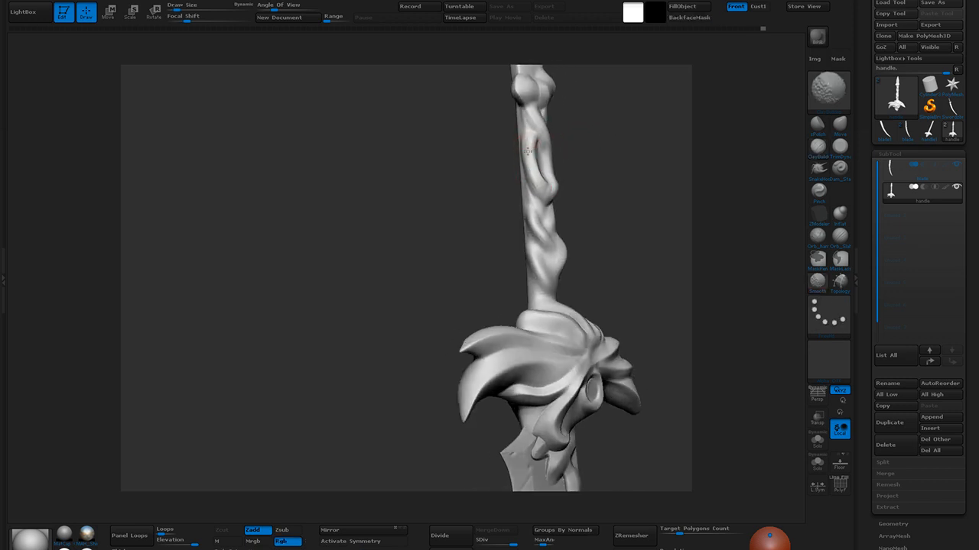
Build up separate overlapping strands below the grip's loop with the ClayBuildup brush and smooth where they cross
mouse_move(619, 240)
left_mouse_down()
mouse_move(605, 236)
mouse_move(622, 222)
left_mouse_up()
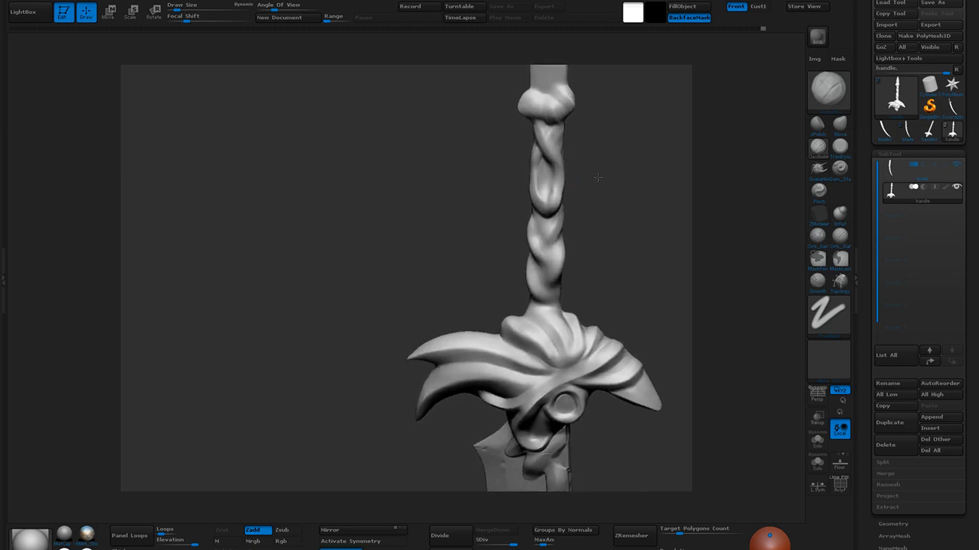
left_click_drag(601, 158, 597, 177)
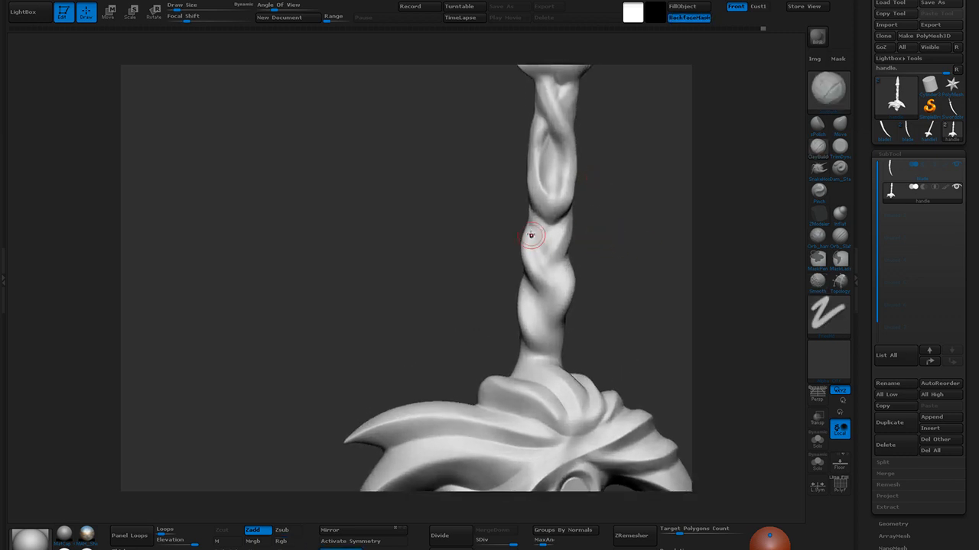
left_click_drag(540, 263, 554, 287)
left_click_drag(530, 234, 549, 283)
mouse_move(529, 226)
left_mouse_down()
mouse_move(555, 295)
mouse_move(546, 263)
left_mouse_up()
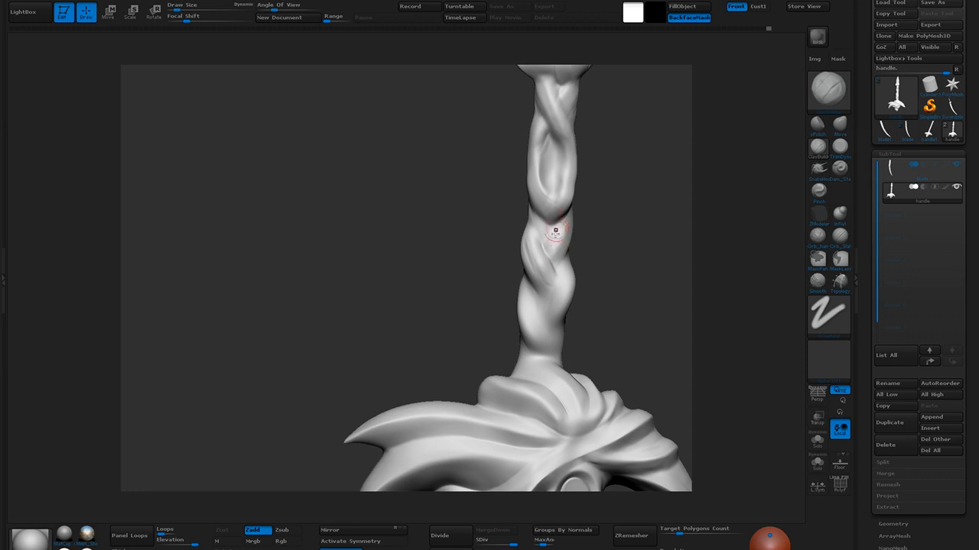
left_click_drag(619, 194, 557, 255)
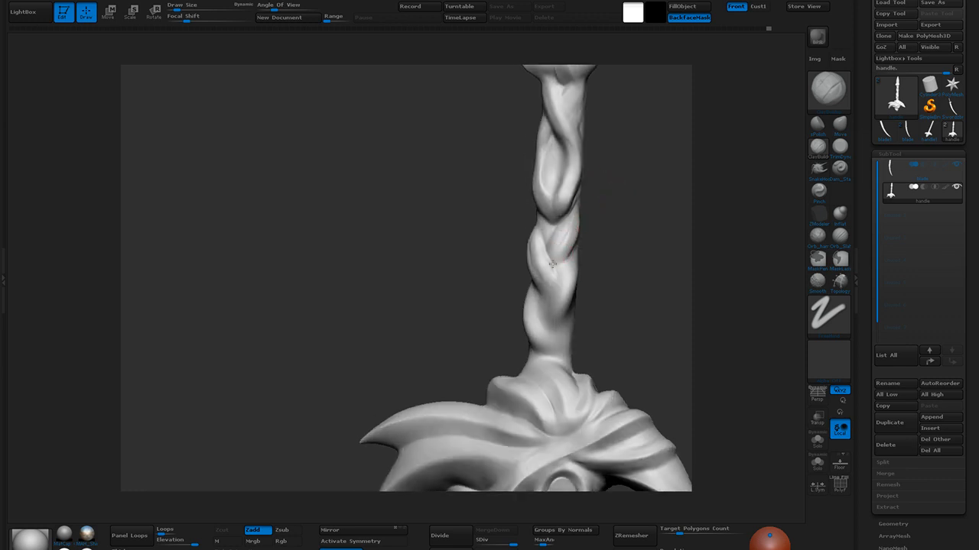
left_click_drag(572, 223, 557, 264, "shift")
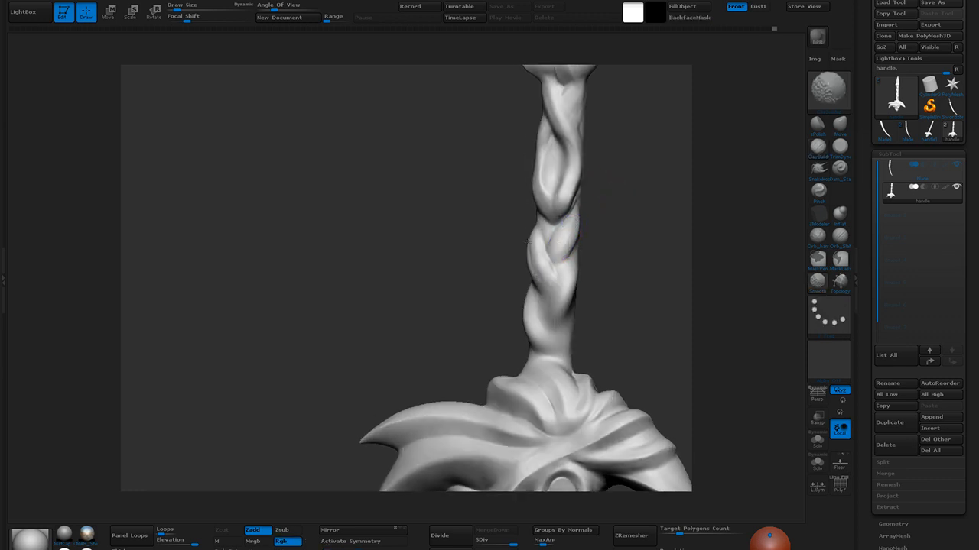
mouse_move(634, 227)
left_mouse_down()
mouse_move(648, 233)
mouse_move(605, 163)
mouse_move(589, 229)
mouse_move(595, 280)
left_mouse_up()
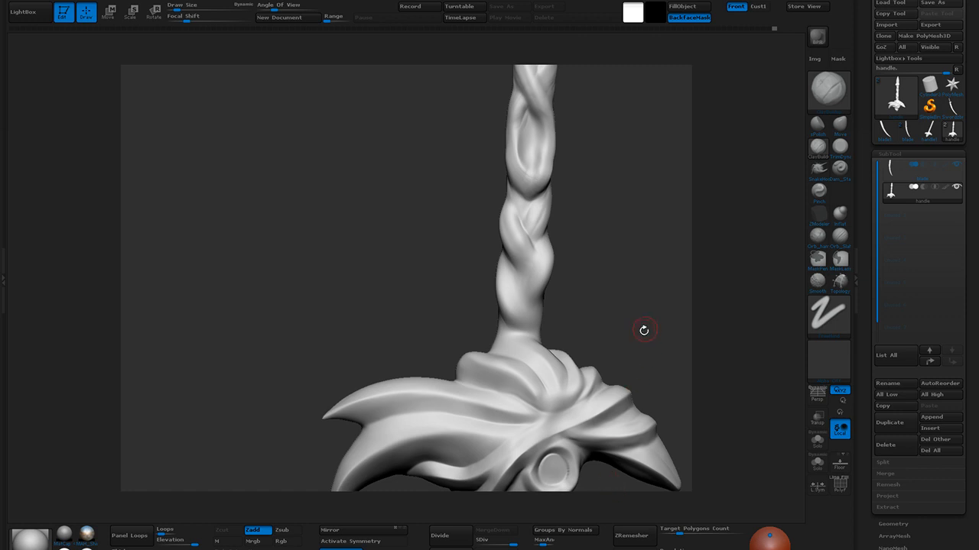
Sharpen the creases between the crossing strands below the grip's loop with the Pinch brush and smooth the adjoining surface
left_click(818, 191)
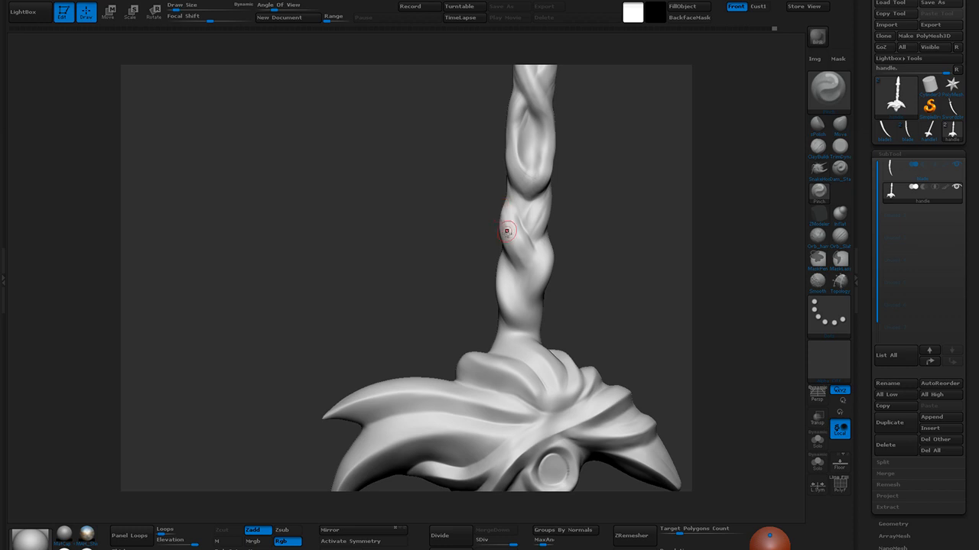
mouse_move(574, 242)
left_mouse_down()
mouse_move(515, 219)
mouse_move(589, 173)
mouse_move(509, 212)
left_mouse_up()
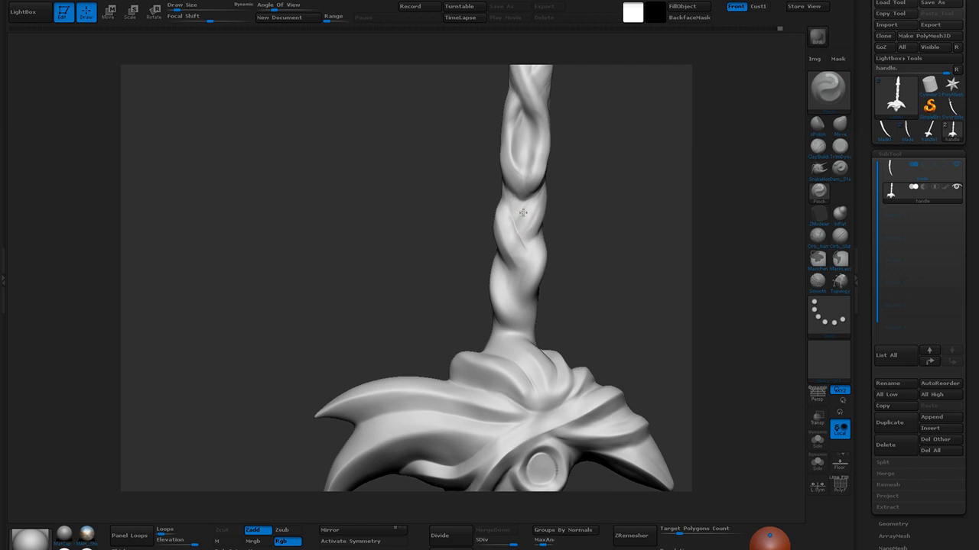
mouse_move(589, 193)
left_mouse_down()
mouse_move(570, 195)
mouse_move(581, 211)
mouse_move(509, 219)
left_mouse_up()
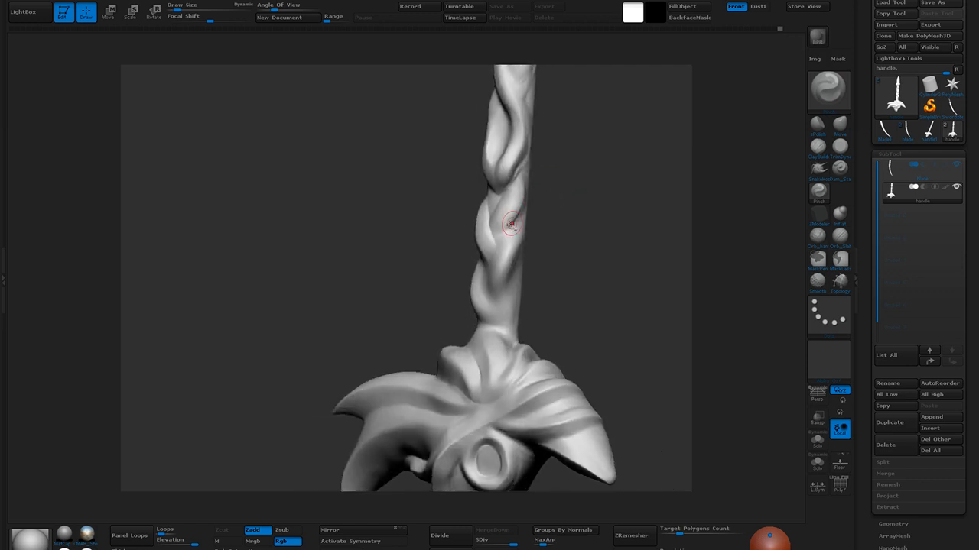
left_click_drag(517, 158, 505, 176, "shift")
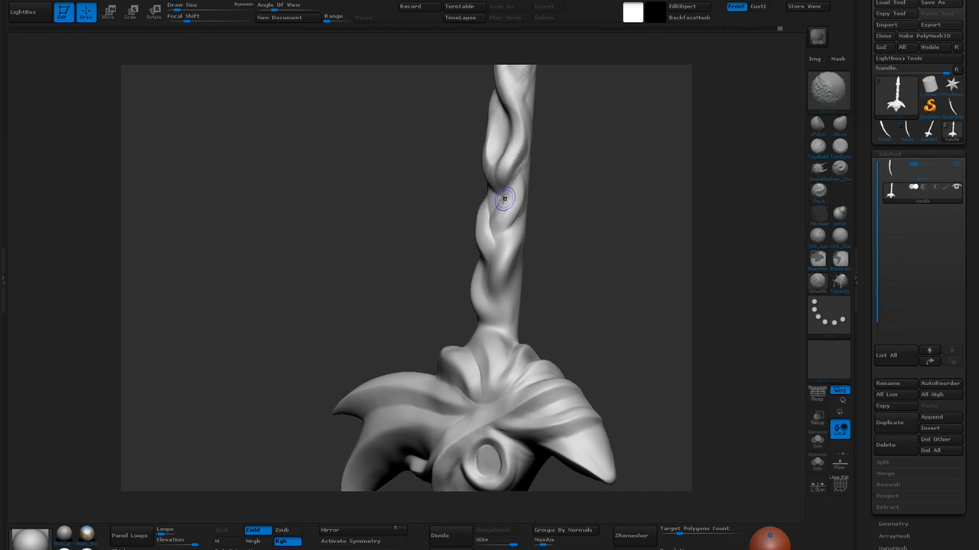
left_click_drag(543, 212, 503, 293)
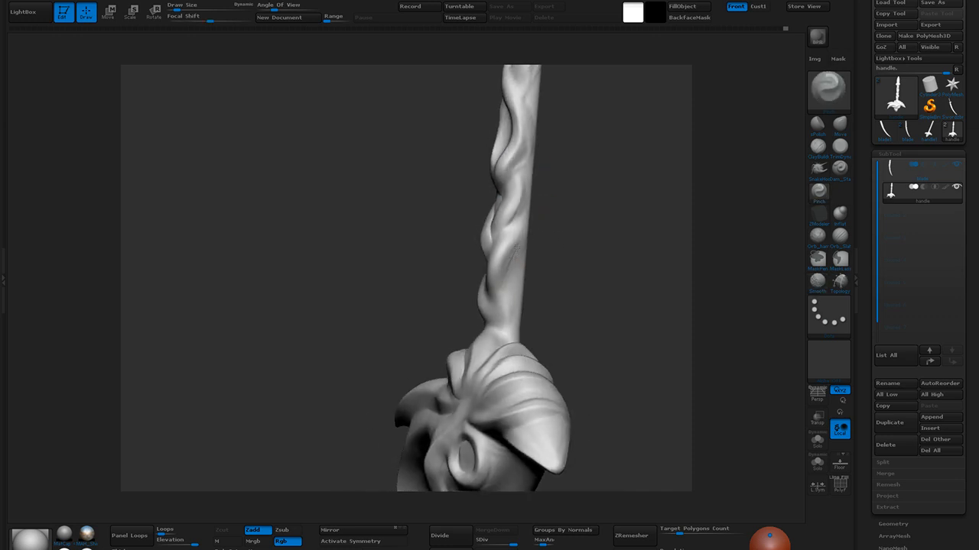
left_click_drag(561, 230, 507, 262)
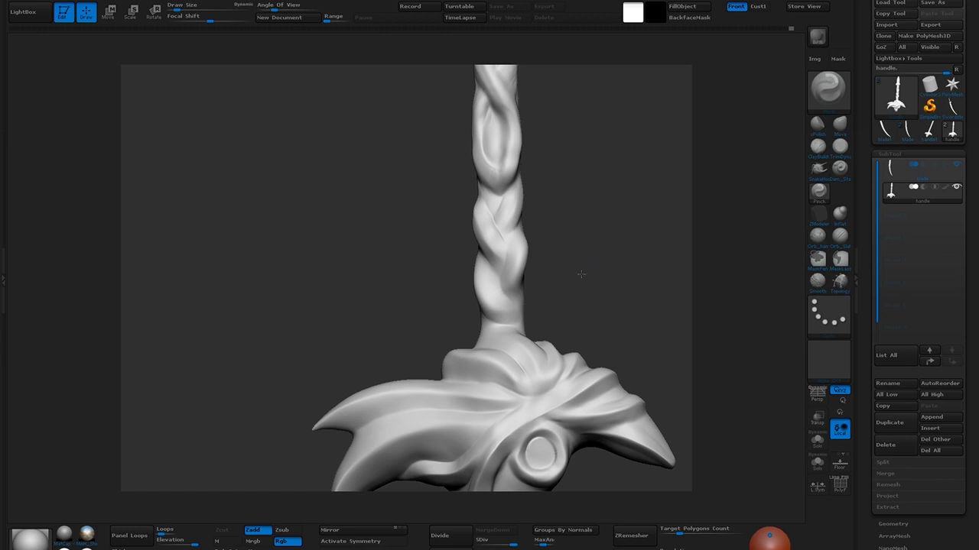
left_click_drag(577, 261, 579, 269)
Polish the crossing strands on the lower grip with hPolish and cut thin seams between them with the Orb slash brush
left_click(817, 122)
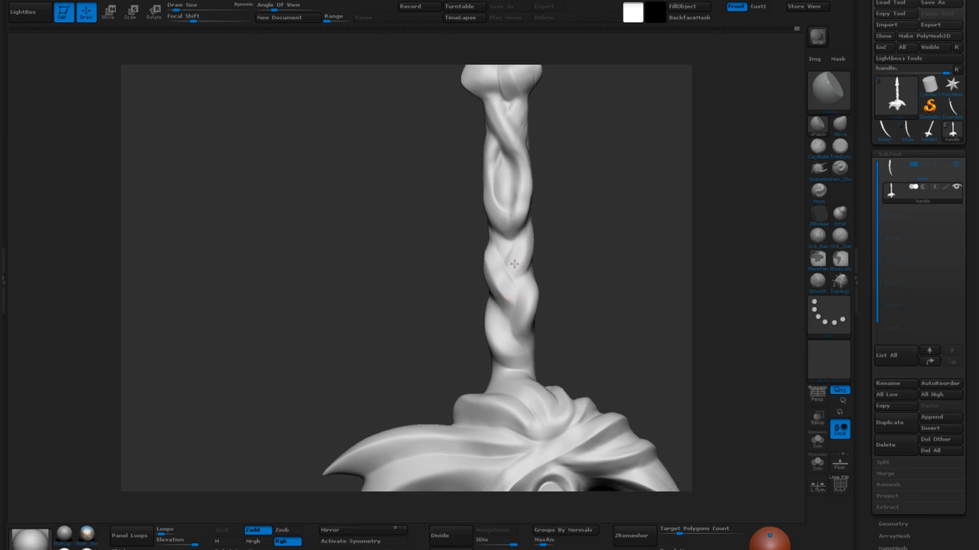
right_click_drag(515, 257, 553, 273)
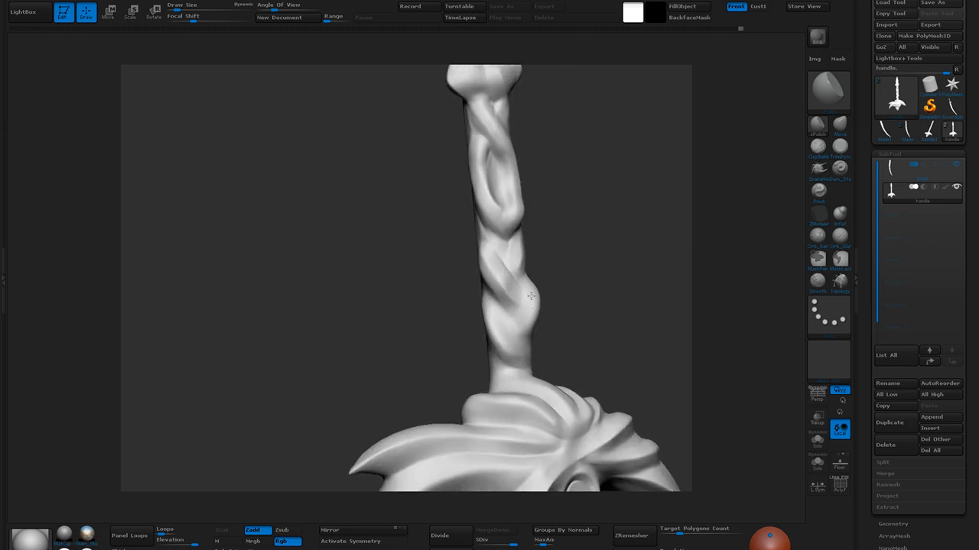
left_click(841, 237)
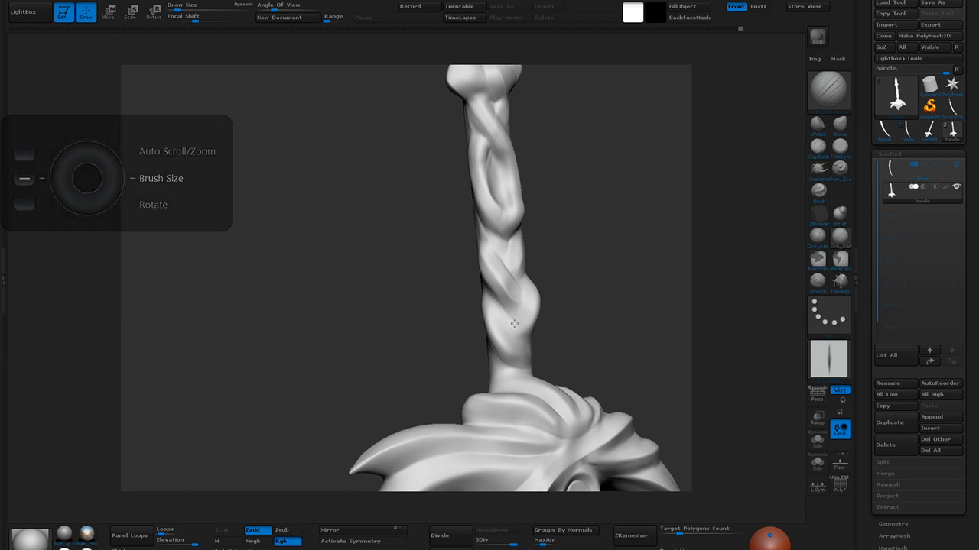
right_click_drag(563, 299, 517, 321)
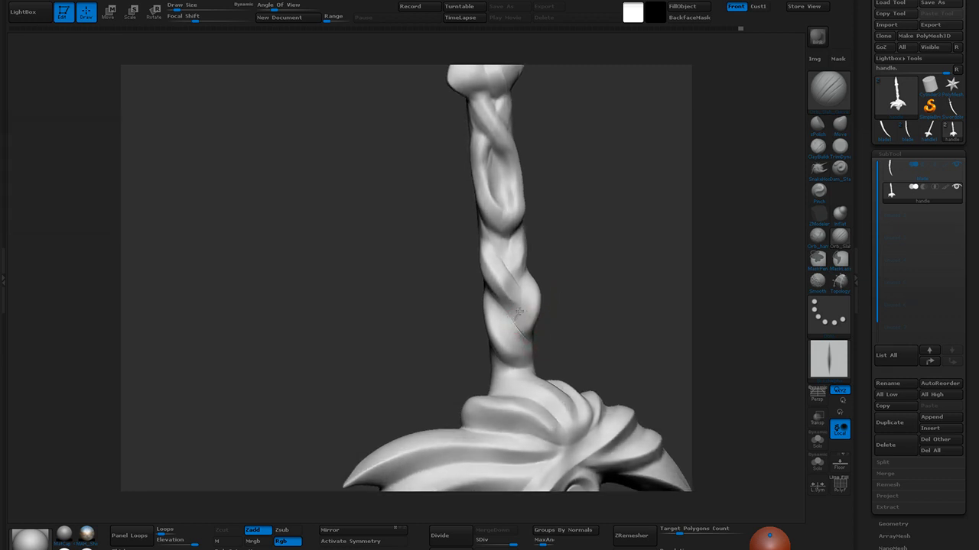
mouse_move(517, 273)
right_mouse_down()
mouse_move(558, 245)
mouse_move(518, 282)
right_mouse_up()
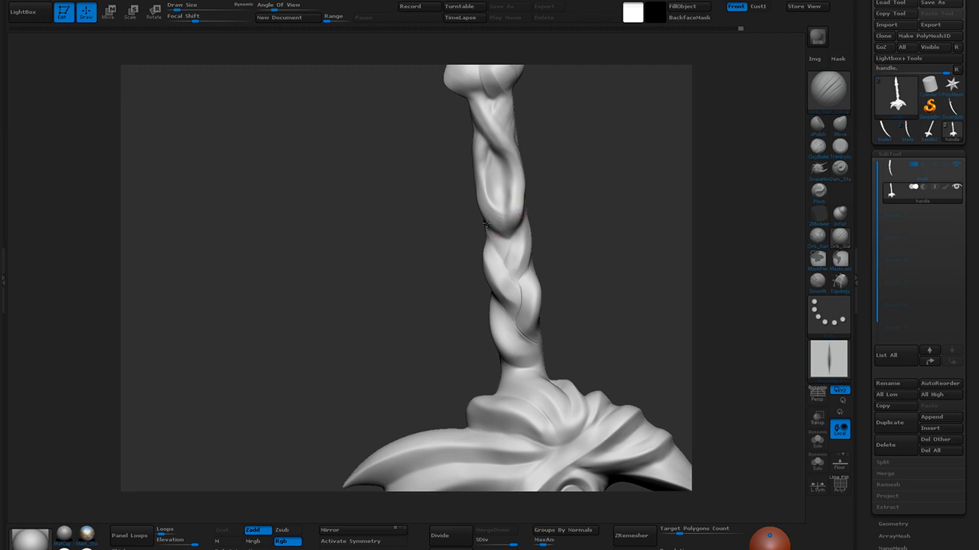
right_click_drag(564, 236, 469, 275)
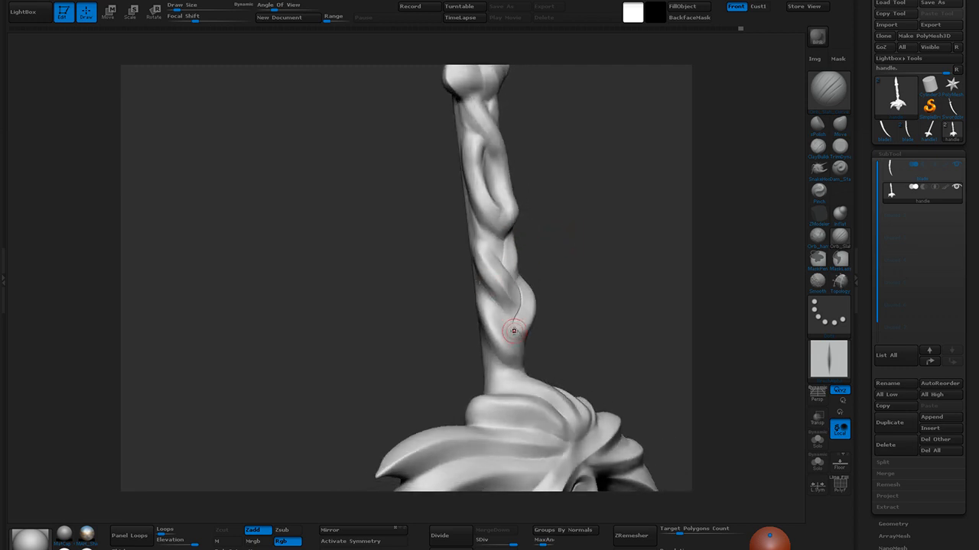
Carve the seam under the lowest strand at the grip's base and smooth the surrounding twists
left_click_drag(493, 356, 507, 359, "shift")
left_click_drag(584, 289, 582, 293)
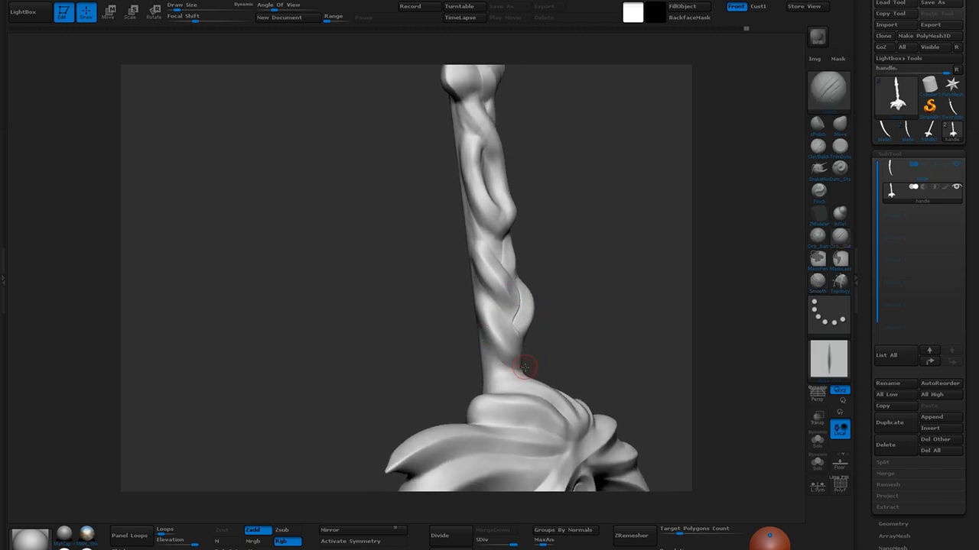
mouse_move(576, 316)
left_mouse_down()
mouse_move(548, 347)
mouse_move(527, 349)
left_mouse_up()
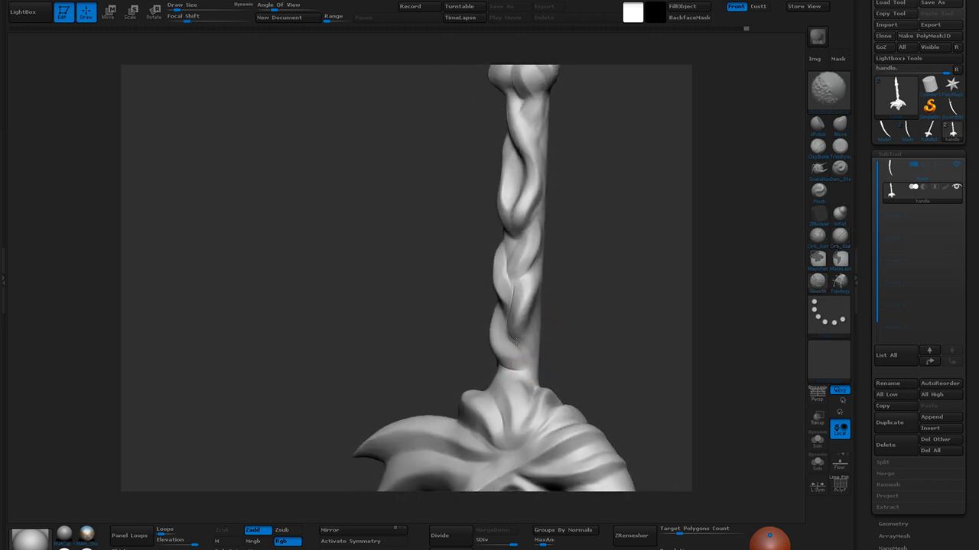
mouse_move(558, 293)
left_mouse_down()
mouse_move(507, 322)
mouse_move(516, 299)
mouse_move(510, 323)
mouse_move(503, 267)
left_mouse_up()
key("ctrl+z")
left_click_drag(500, 316, 509, 333, "shift")
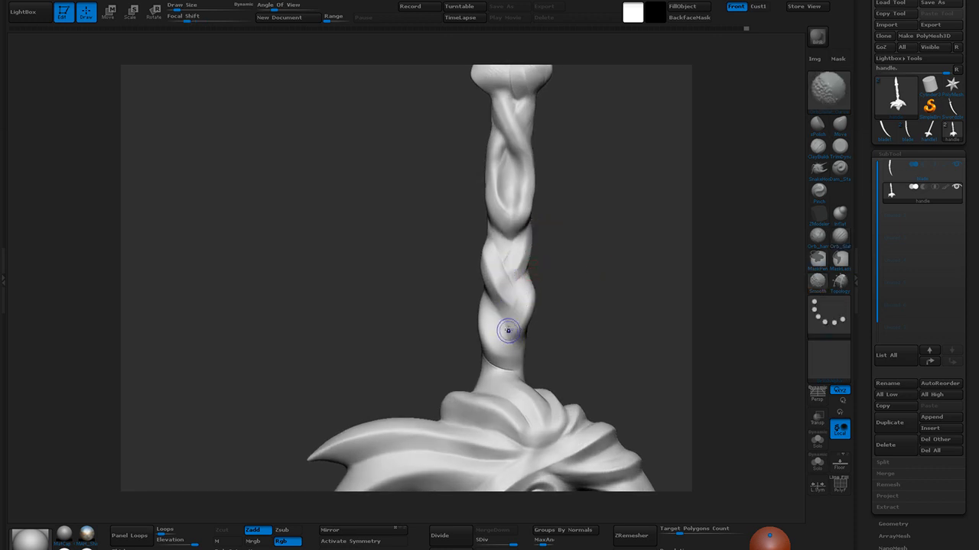
key("shift")
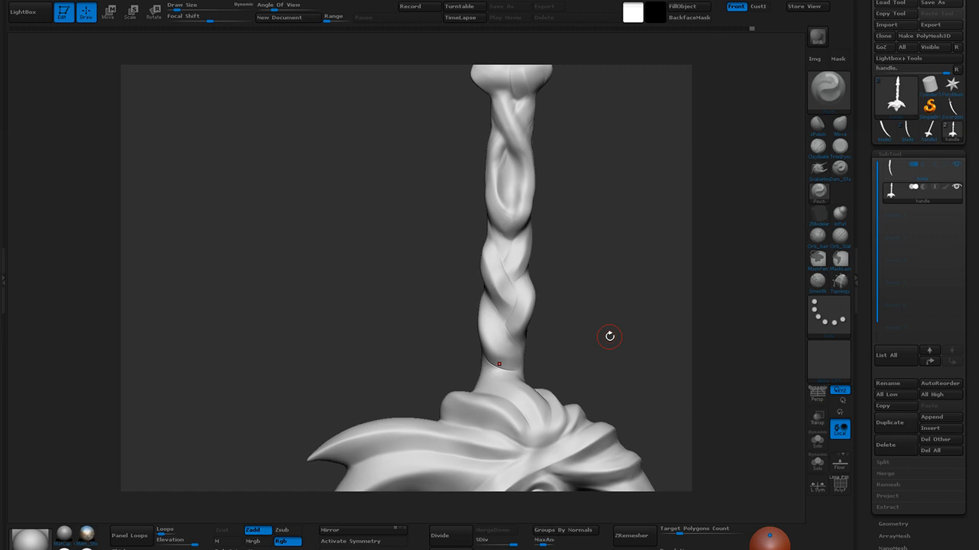
Pinch the lower edge of the grip's lowest strand and smooth the strand's outer side
left_click_drag(569, 344, 585, 294, "alt")
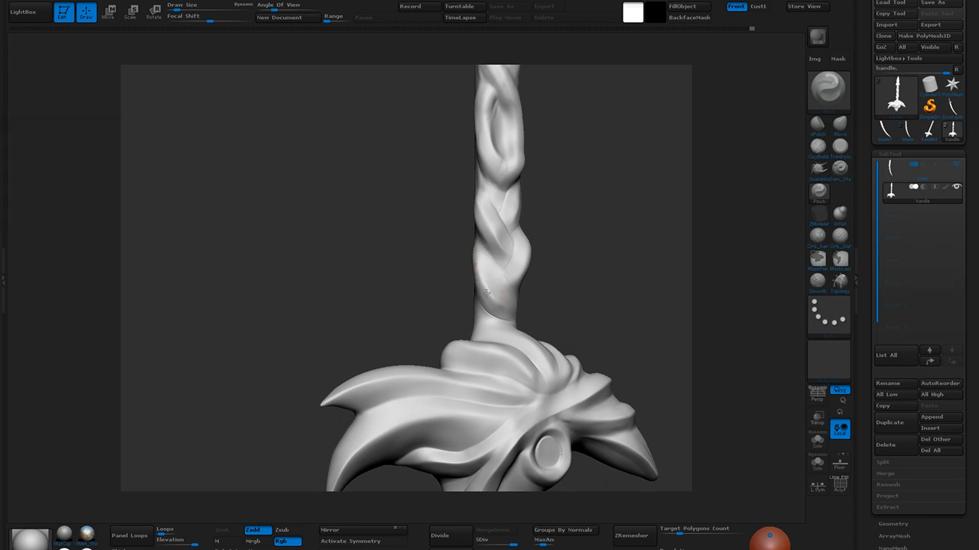
left_click_drag(499, 293, 506, 303)
left_click_drag(482, 273, 481, 265, "shift")
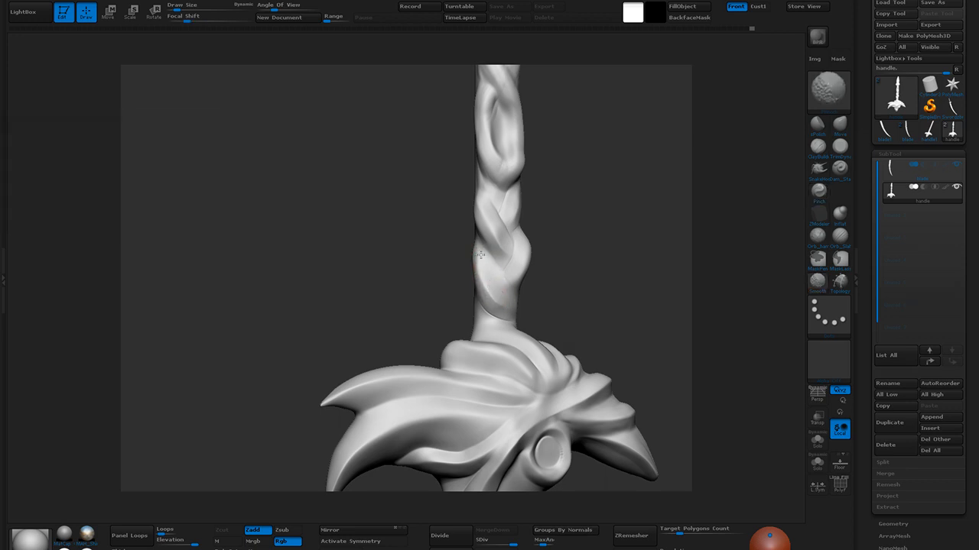
left_click_drag(596, 256, 473, 256)
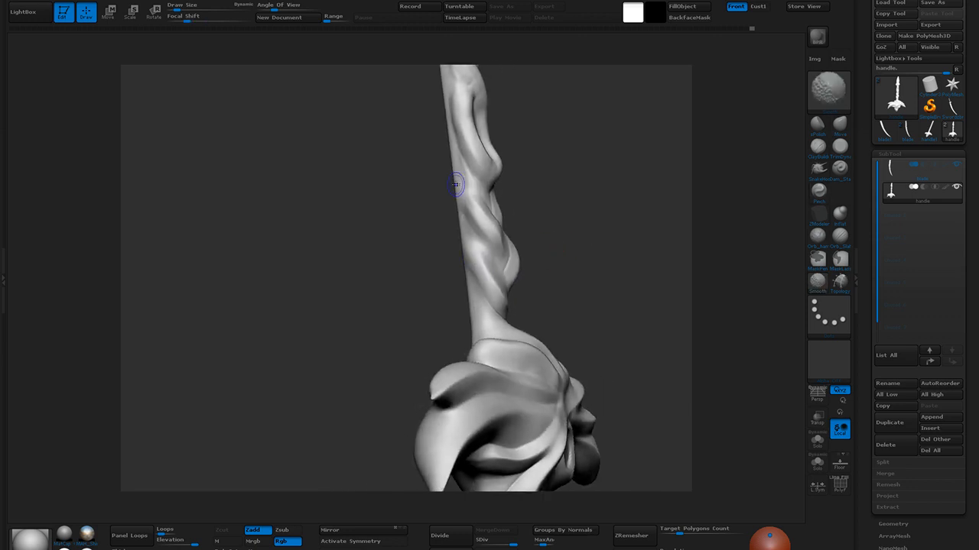
Tighten the rims around the grip's recessed loop with a smaller Pinch brush
left_click_drag(564, 265, 569, 321)
left_click_drag(560, 247, 594, 345, "alt")
left_click_drag(585, 284, 588, 318, "alt")
key("bracketleft")
left_click_drag(512, 204, 509, 238)
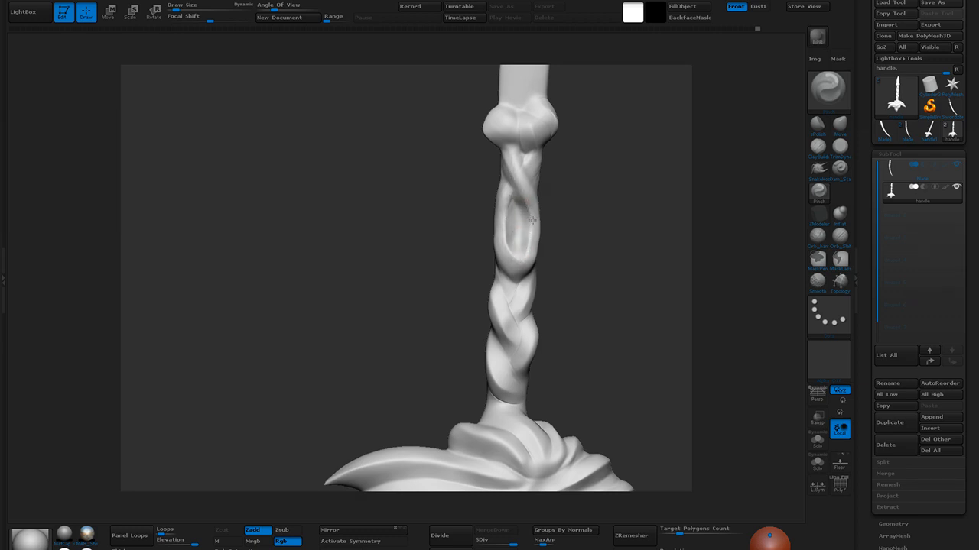
left_click_drag(524, 251, 520, 240)
Pinch the strand edges directly beneath the bumped collar and smooth the side of the grip there
left_click_drag(602, 175, 546, 153)
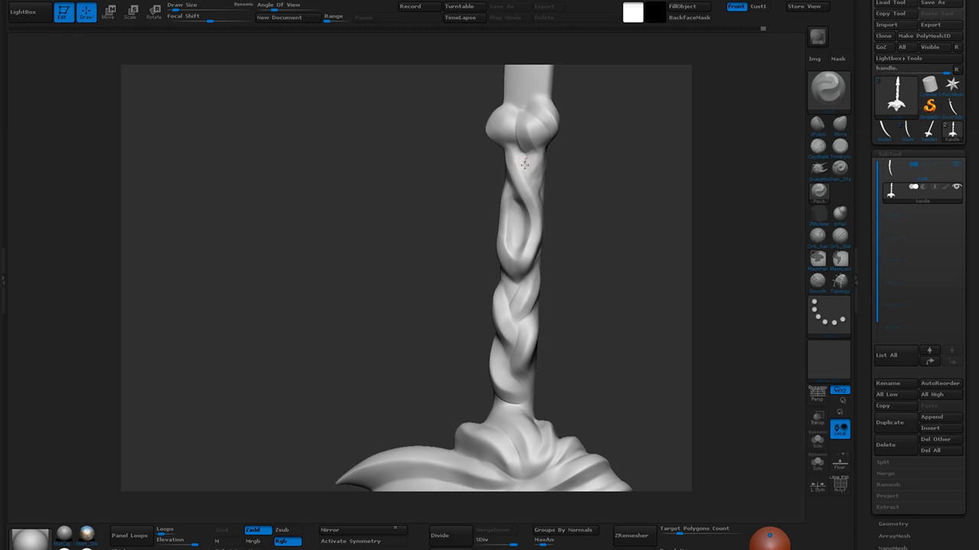
left_click_drag(521, 170, 528, 155)
left_click_drag(584, 174, 567, 163)
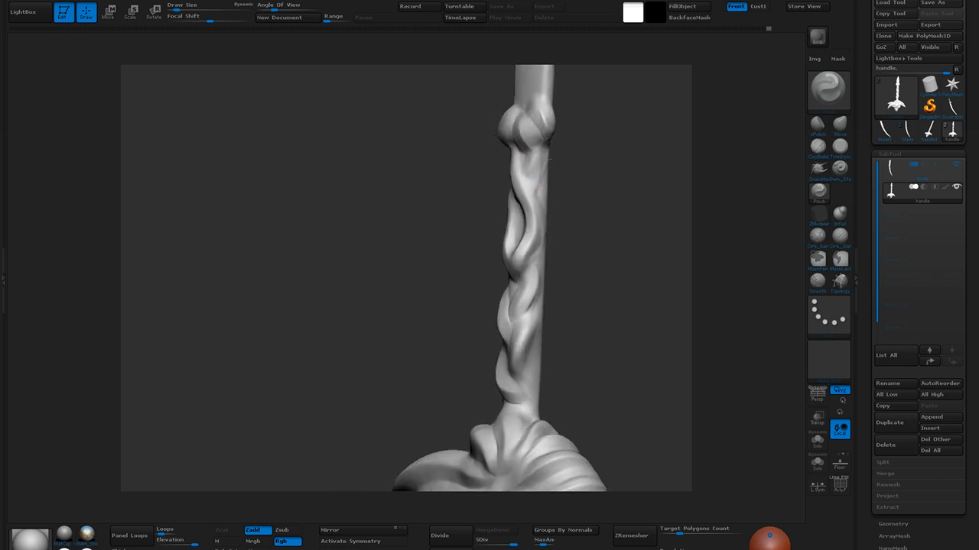
key("shift")
left_click_drag(539, 184, 538, 186, "shift")
Compare the whole sword with the reference artwork in the browser, examining the guard and grip
left_click_drag(591, 253, 584, 164)
left_click_drag(581, 243, 614, 118, "alt")
left_click_drag(614, 242, 633, 237)
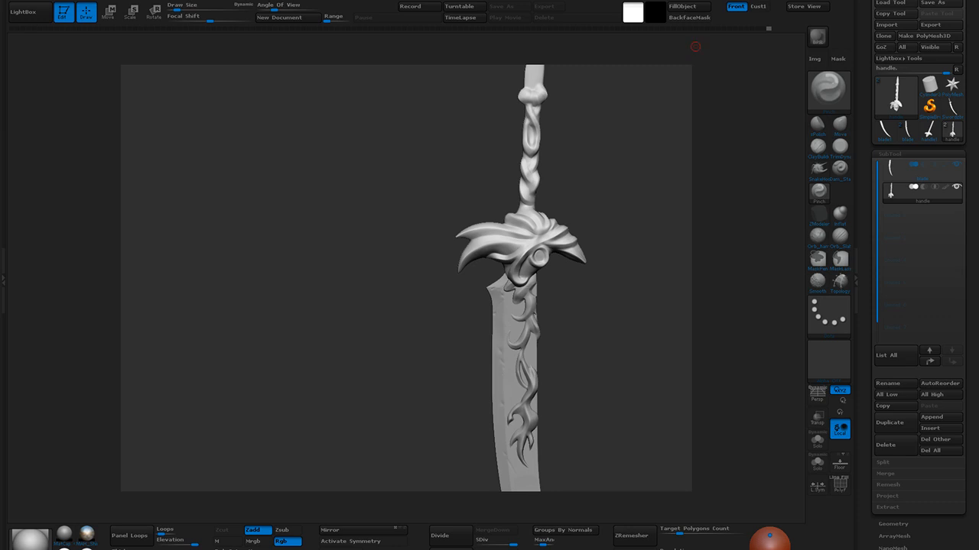
left_click_drag(546, 36, 490, 9)
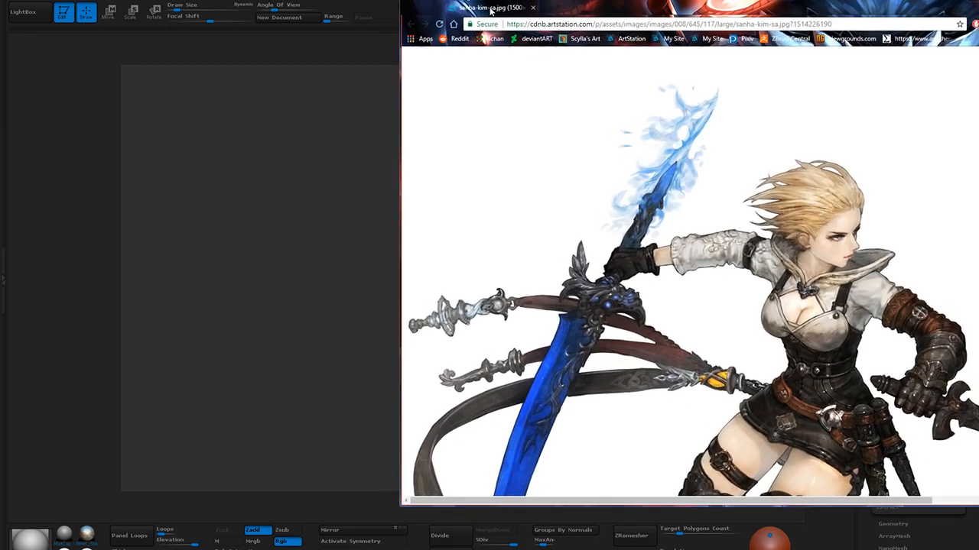
left_click_drag(558, 4, 743, 0)
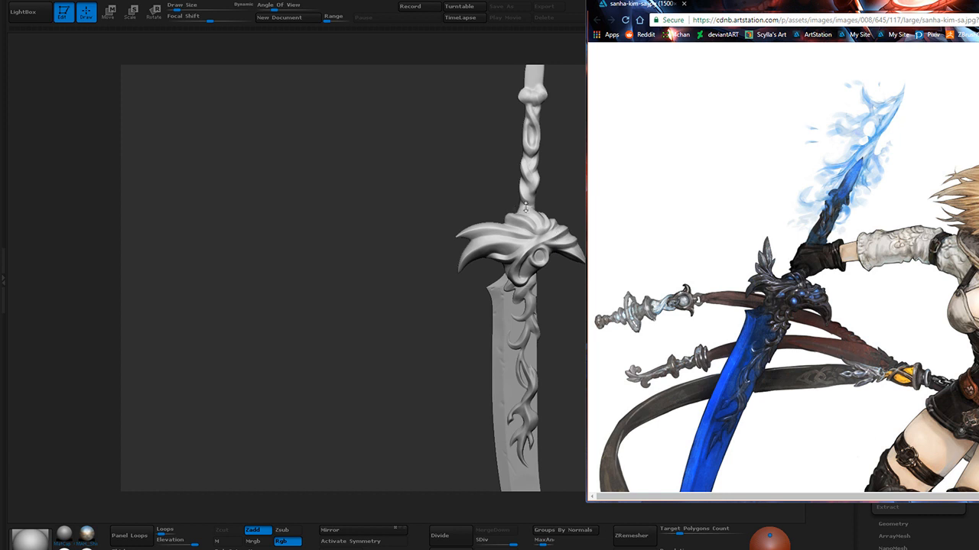
left_click_drag(656, 7, 977, 7)
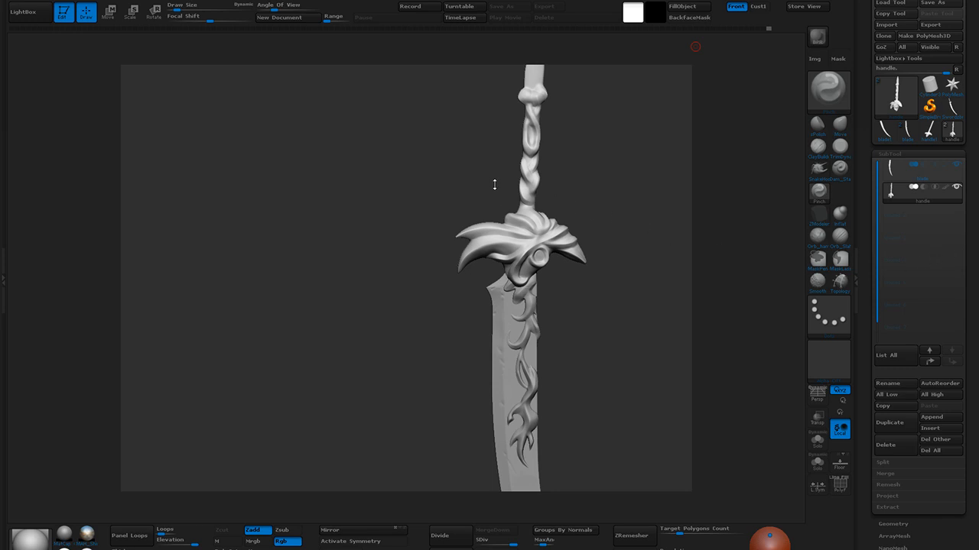
Build up the area where the grip meets the guard with ClayBuildup and smooth it
mouse_move(469, 169)
left_mouse_down()
mouse_move(469, 188)
mouse_move(470, 172)
left_mouse_up()
left_click_drag(591, 191, 556, 160, "alt")
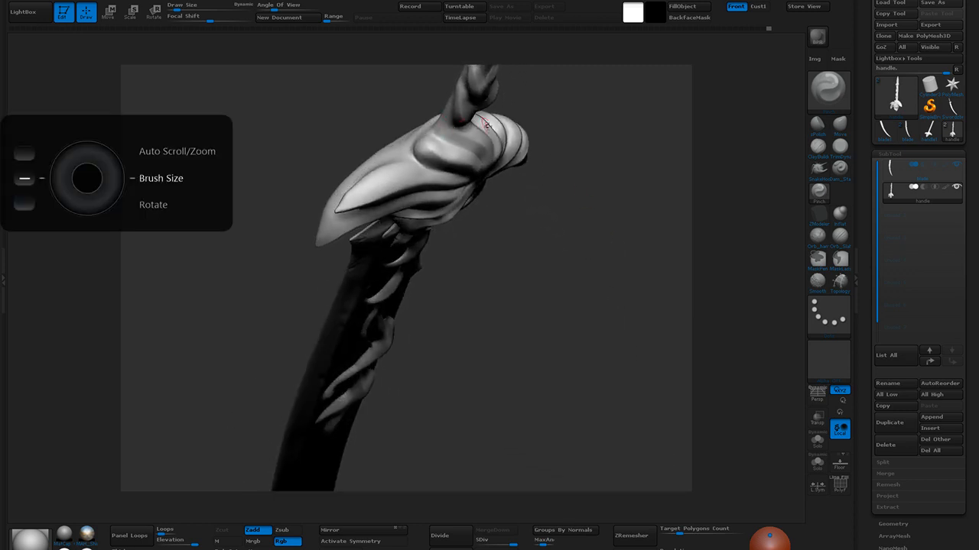
left_click(817, 147)
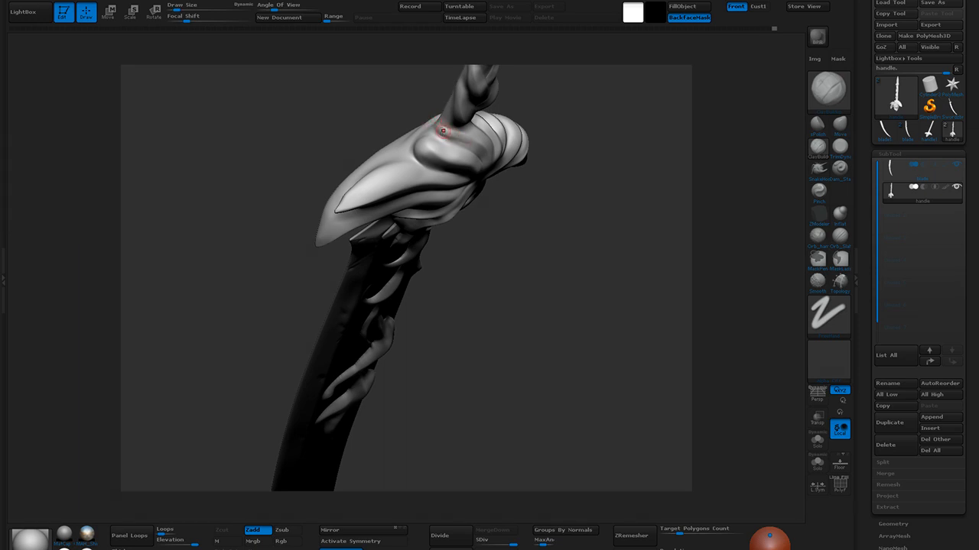
key("shift")
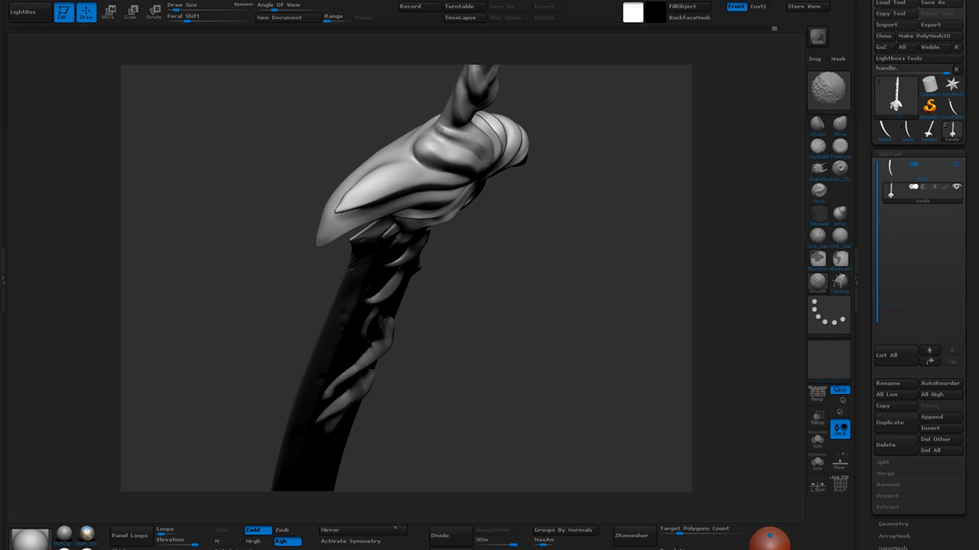
mouse_move(467, 224)
left_mouse_down()
mouse_move(485, 275)
mouse_move(498, 282)
mouse_move(452, 184)
mouse_move(466, 190)
left_mouse_up()
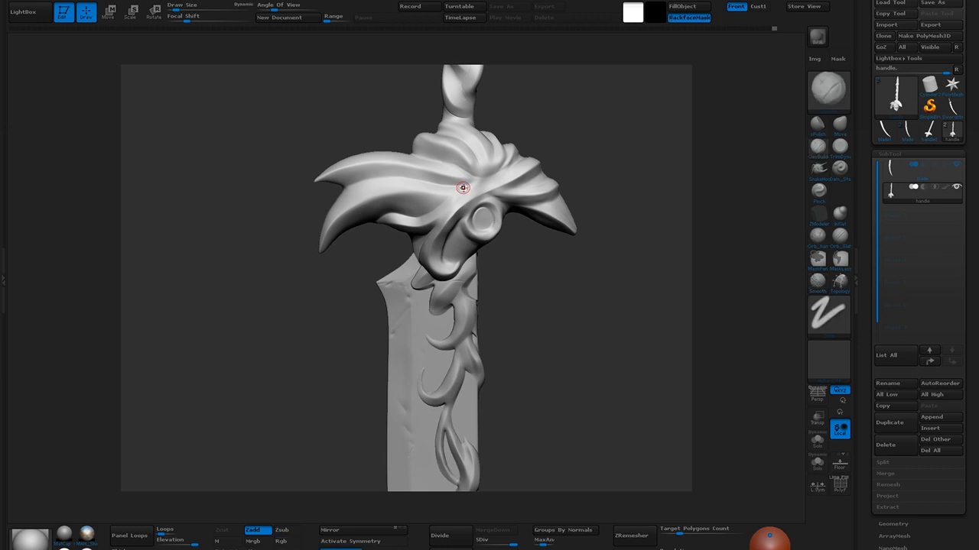
Mask a long, tapering feather-like shape with a pointed, widened tip along the guard's lower wing
left_click_drag(589, 312, 629, 342, "alt")
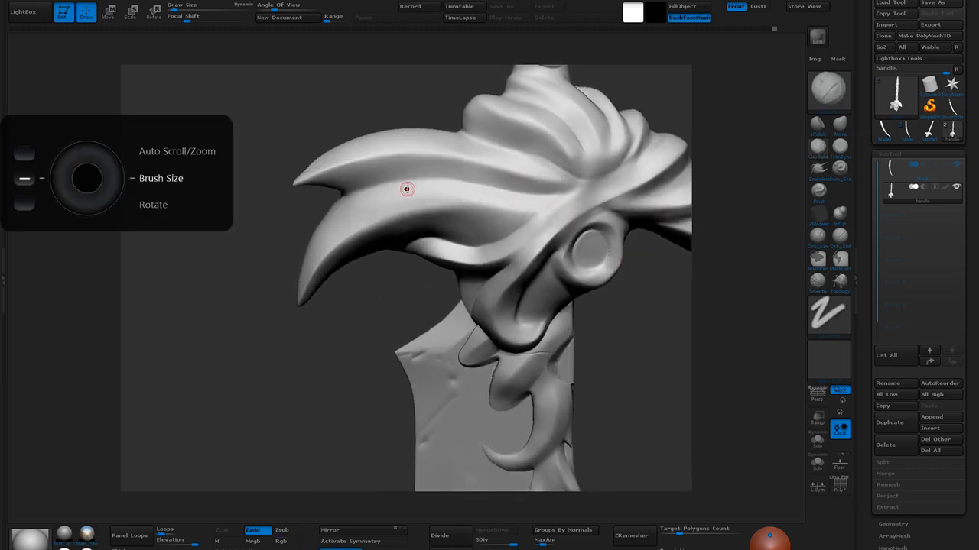
mouse_move(389, 200)
left_mouse_down("ctrl")
mouse_move(410, 185)
mouse_move(391, 200)
mouse_move(418, 213)
mouse_move(439, 200)
mouse_move(427, 186)
mouse_move(433, 200)
mouse_move(520, 206)
left_mouse_up("ctrl")
left_click_drag(426, 186, 526, 203, "ctrl")
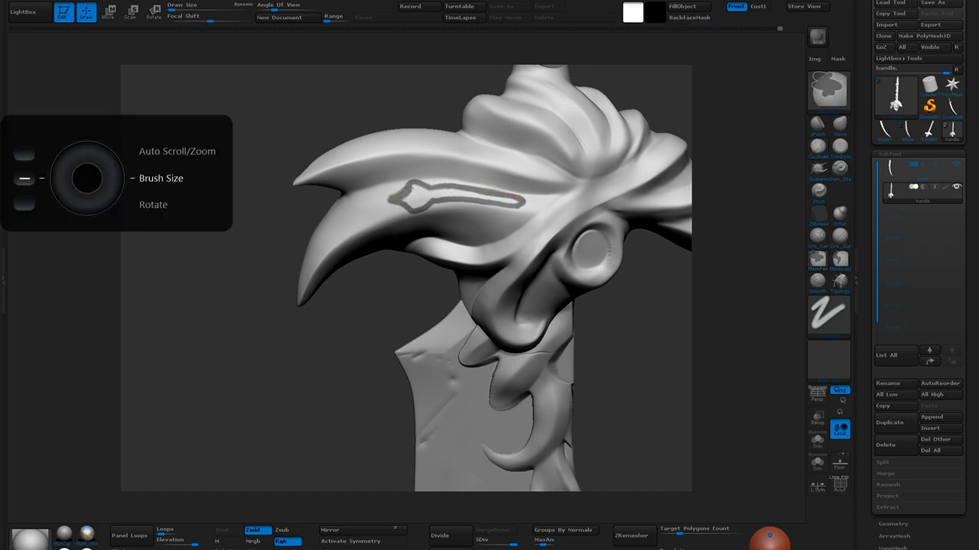
mouse_move(411, 192)
left_mouse_down("ctrl")
mouse_move(422, 204)
mouse_move(460, 193)
left_mouse_up("ctrl")
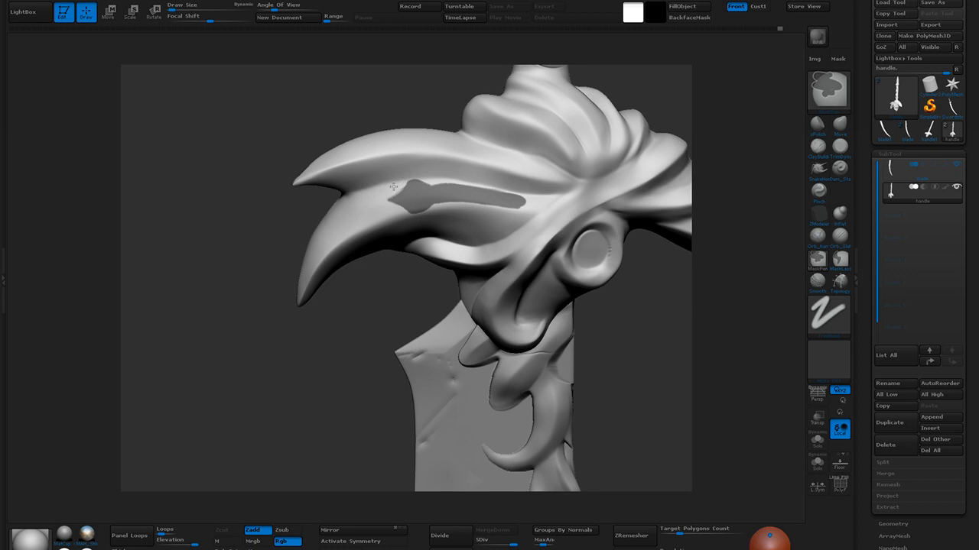
key("ctrl")
key("ctrl")
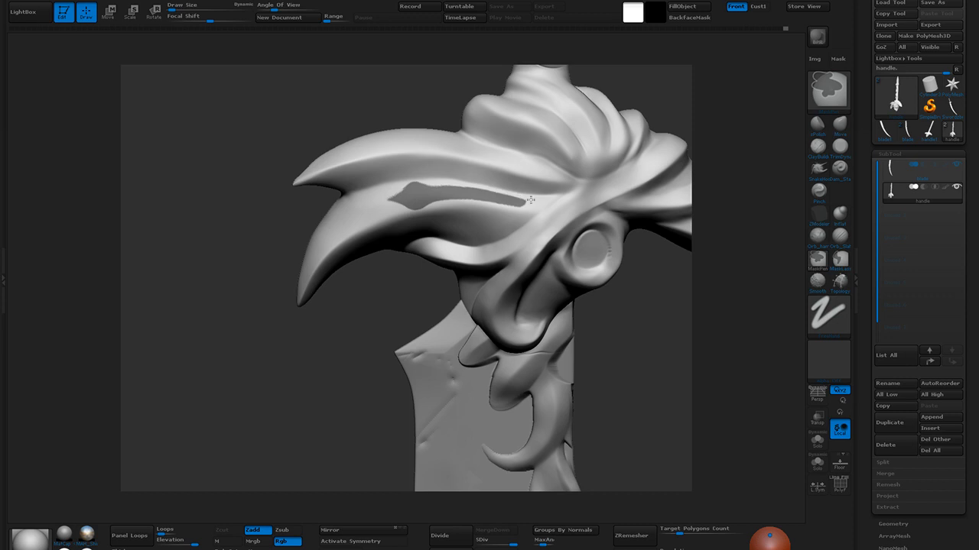
key("ctrl")
left_click_drag(398, 263, 393, 331)
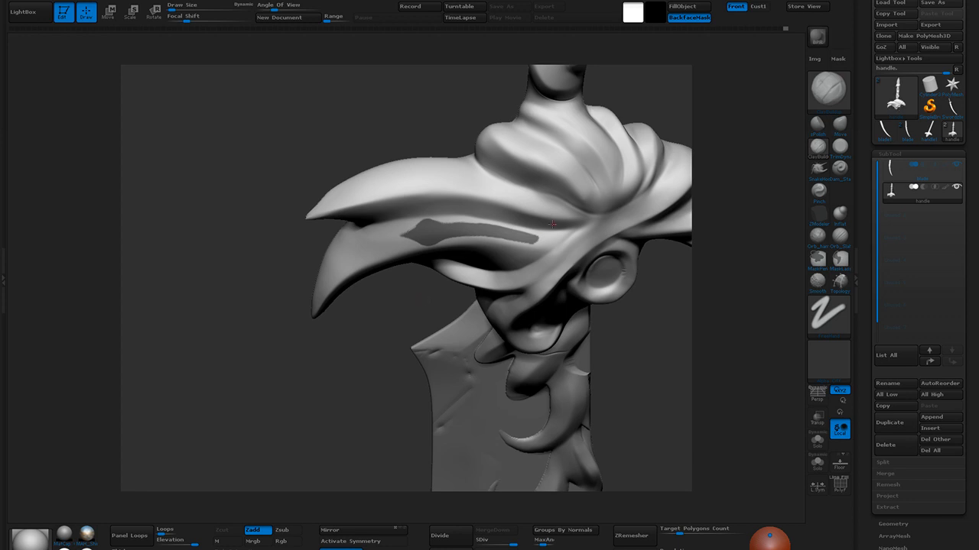
Extend the lower wing's feather mask inward to a fine point at the guard's centre and sharpen its widened tip
key("ctrl")
left_click_drag(549, 233, 568, 230, "ctrl")
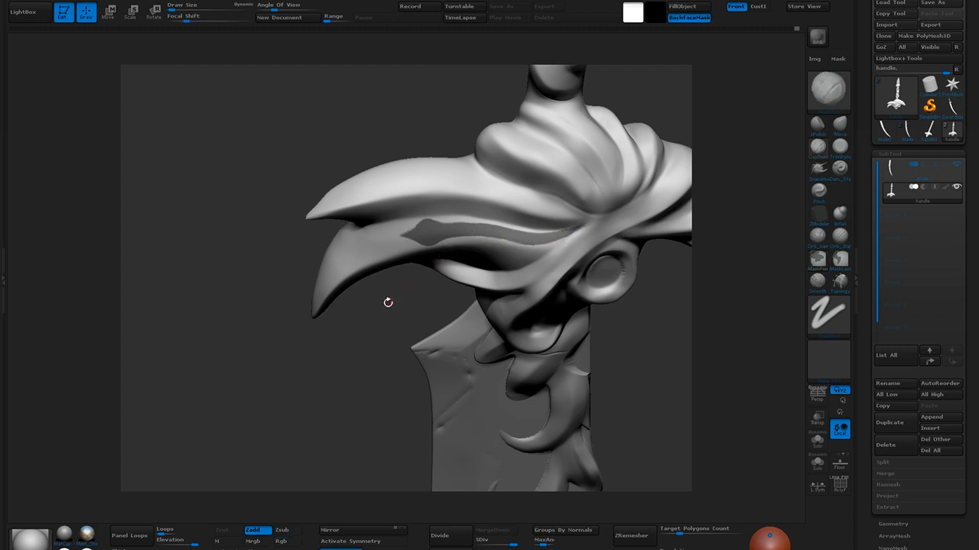
left_click_drag(384, 321, 387, 299)
mouse_move(424, 214)
left_mouse_down("ctrl")
mouse_move(401, 233)
mouse_move(409, 224)
left_mouse_up("ctrl")
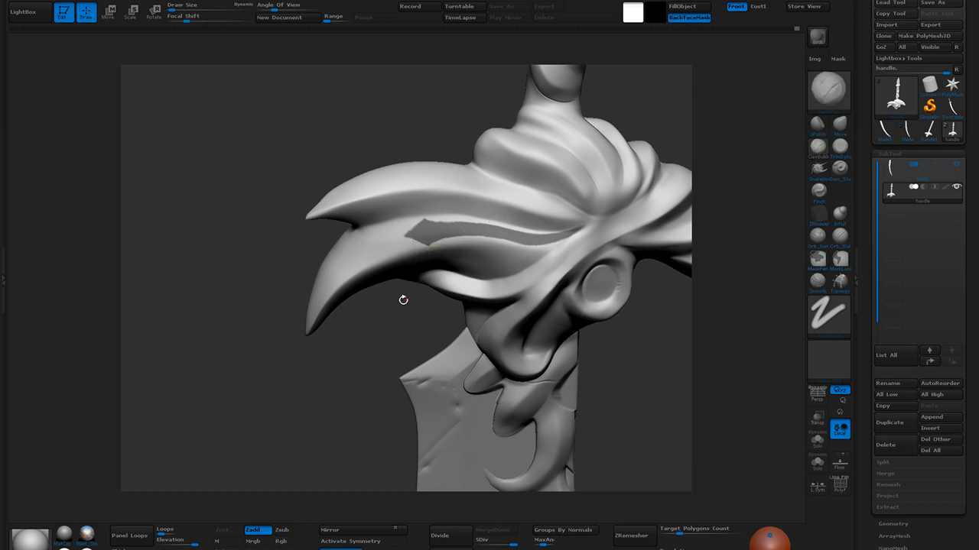
mouse_move(403, 318)
left_mouse_down("alt")
mouse_move(433, 339)
mouse_move(411, 355)
mouse_move(413, 332)
left_mouse_up("alt")
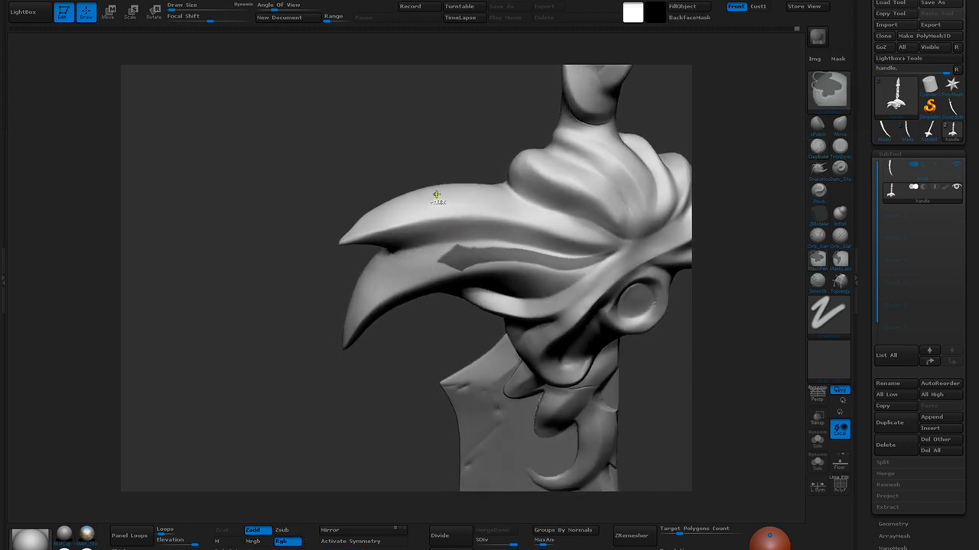
Mask a matching feather-like shape with a diamond tip along the guard's upper wing, tapering toward the centre
mouse_move(436, 215)
left_mouse_down("ctrl")
mouse_move(455, 205)
mouse_move(435, 192)
left_mouse_up("ctrl")
left_click_drag(446, 208, 639, 240, "ctrl")
key("ctrl+z")
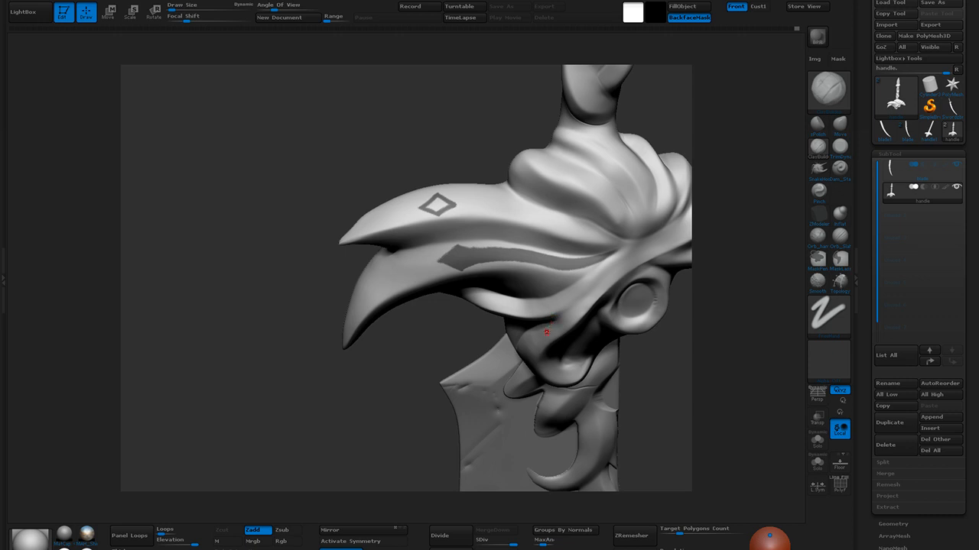
key("ctrl")
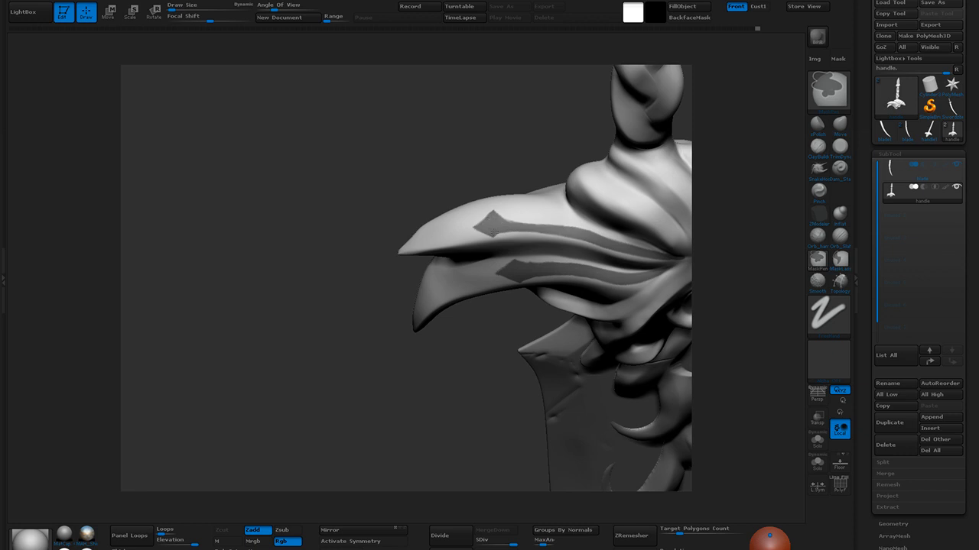
key("ctrl")
Invert the mask, then build up both feather shapes on the wings with an enlarged ClayBuildup brush and smooth them
mouse_move(478, 364)
left_mouse_down("alt")
mouse_move(472, 346)
mouse_move(622, 321)
mouse_move(618, 302)
mouse_move(610, 308)
mouse_move(645, 342)
mouse_move(649, 385)
mouse_move(648, 337)
left_mouse_up("alt")
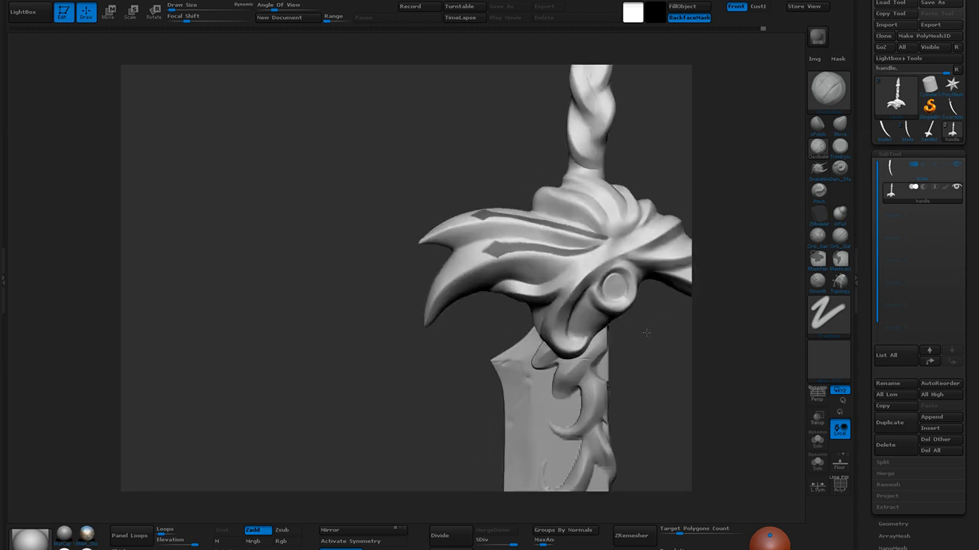
left_click(346, 369, "ctrl")
left_click(822, 152)
key("bracketright")
key("bracketright")
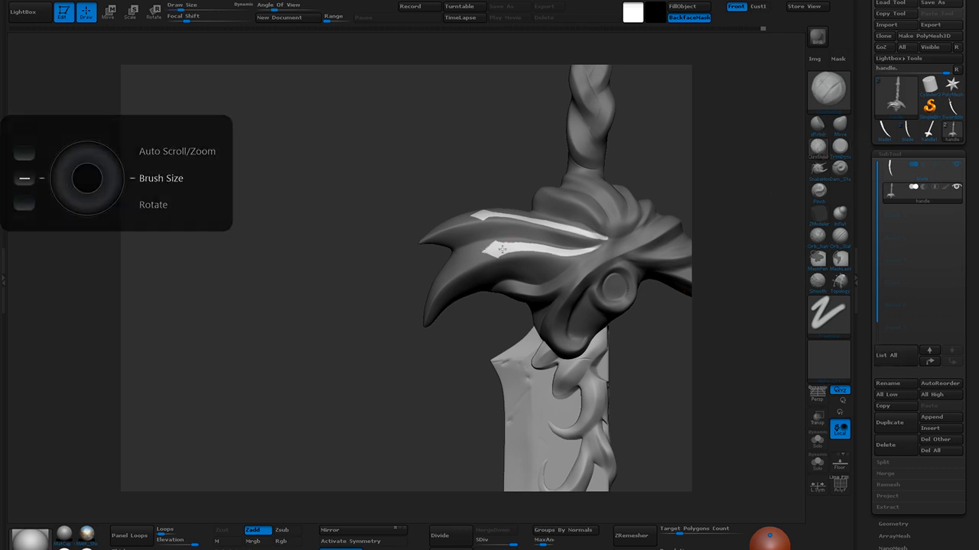
mouse_move(494, 247)
left_mouse_down()
mouse_move(596, 248)
mouse_move(528, 256)
left_mouse_up()
left_click_drag(472, 215, 600, 237)
left_click_drag(501, 215, 572, 231)
key("shift")
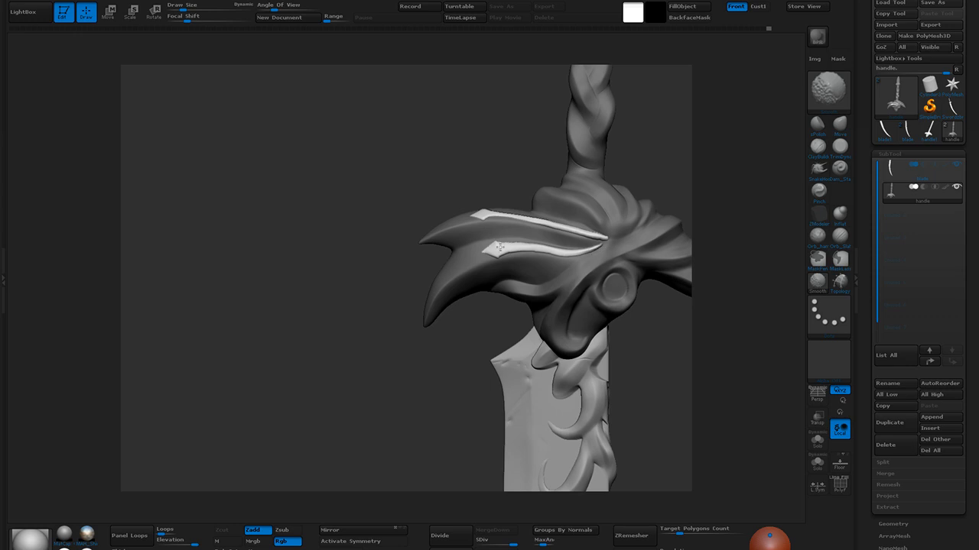
Clear the mask, smooth the edges of the raised feather shapes, and check them against the whole sword
left_click(317, 277, "ctrl")
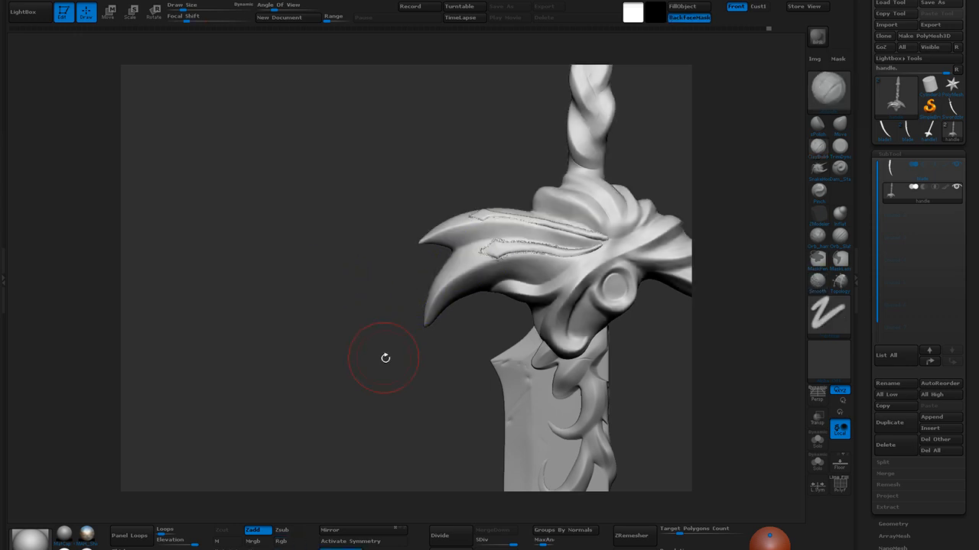
left_click_drag(434, 351, 436, 375)
left_click_drag(508, 254, 474, 233, "shift")
mouse_move(409, 352)
left_mouse_down()
mouse_move(388, 396)
mouse_move(377, 331)
mouse_move(383, 267)
left_mouse_up()
mouse_move(565, 363)
left_mouse_down()
mouse_move(592, 393)
mouse_move(582, 361)
mouse_move(611, 357)
mouse_move(611, 375)
mouse_move(596, 389)
left_mouse_up()
Undo the raised feather shapes and their masks on the guard's wings
key("ctrl")
key("ctrl")
key("ctrl")
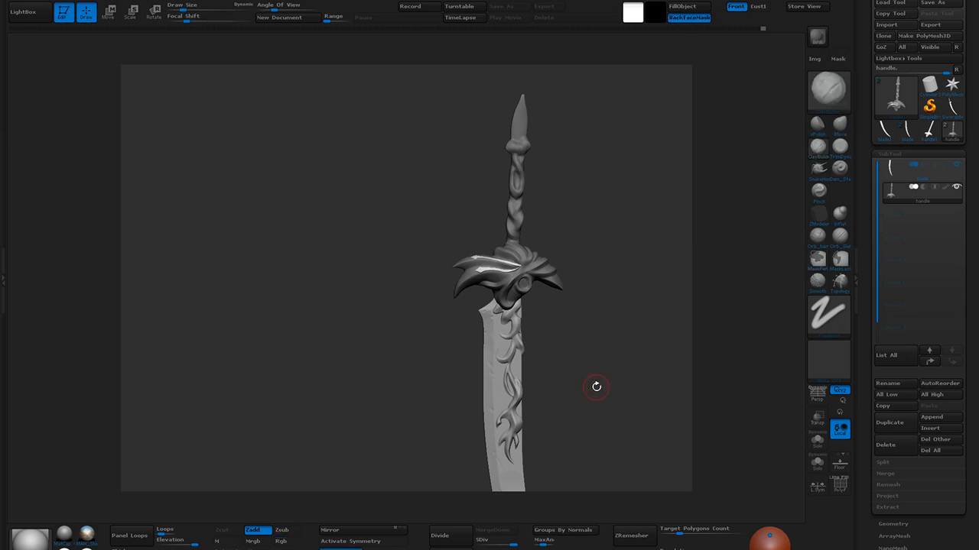
key("ctrl")
key("ctrl")
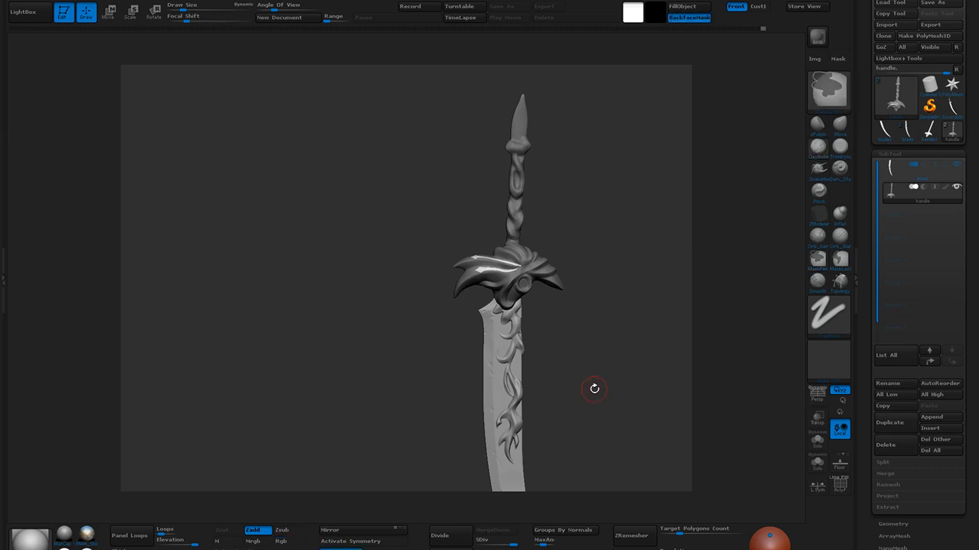
key("ctrl")
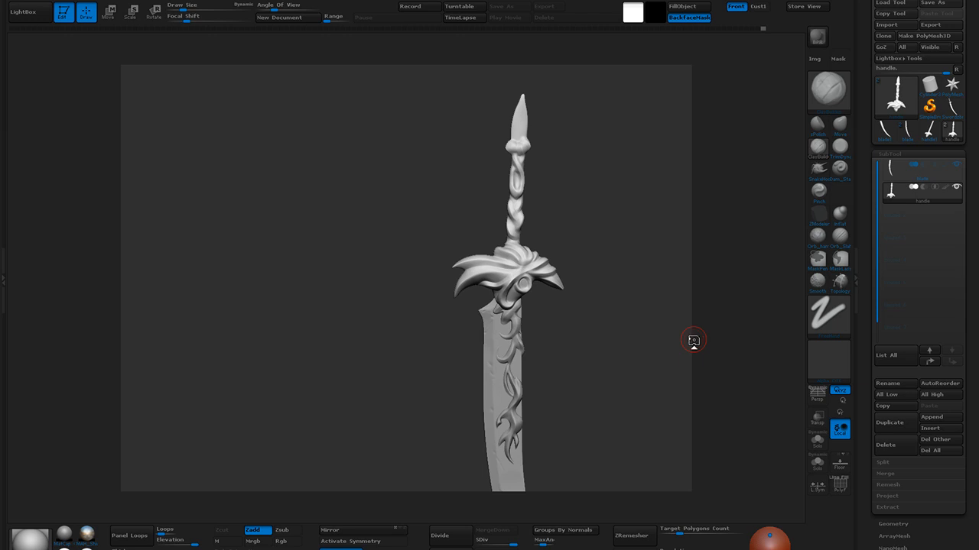
Reshape the tip of the guard's upper wing with an enlarged Move brush
right_click_drag(527, 266, 529, 361, "alt")
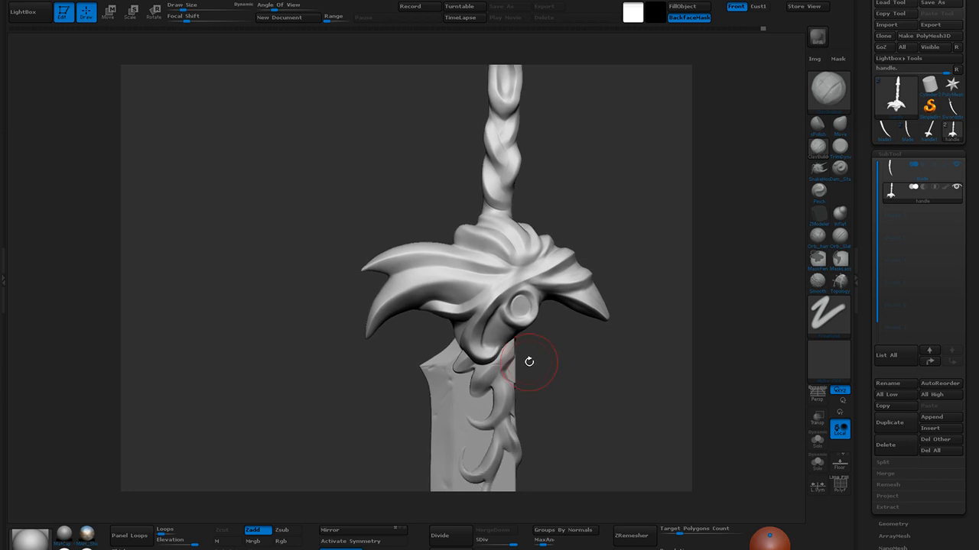
left_click(844, 128)
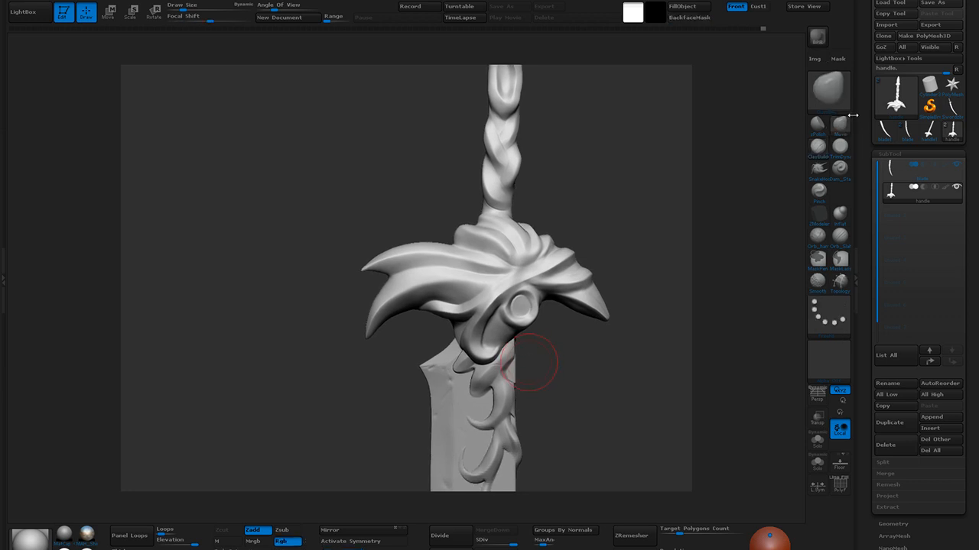
key("bracketright")
key("bracketright")
key("bracketright")
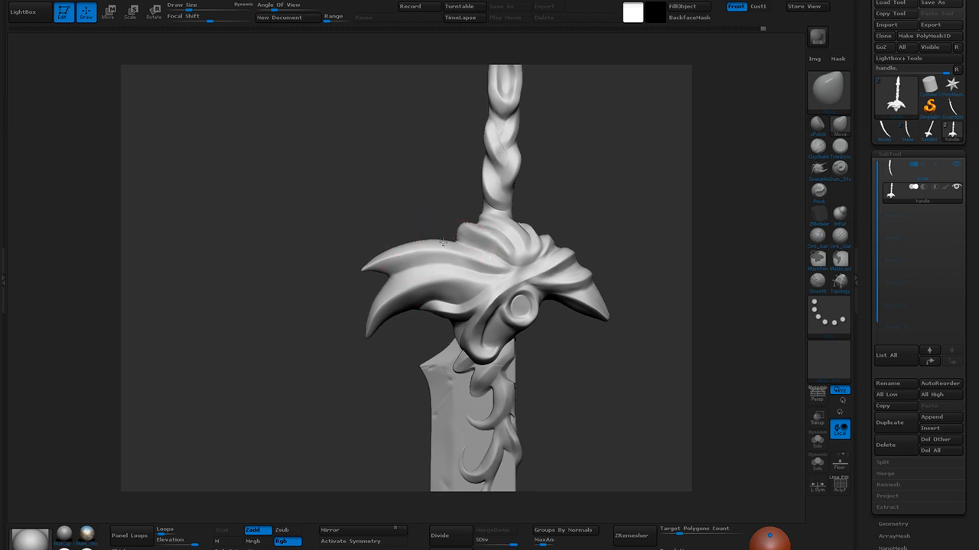
left_click_drag(363, 268, 383, 260)
Lower the duplicated handle's subdivision level and insert a sphere on the side of the guard
left_click_drag(526, 371, 520, 260, "shift")
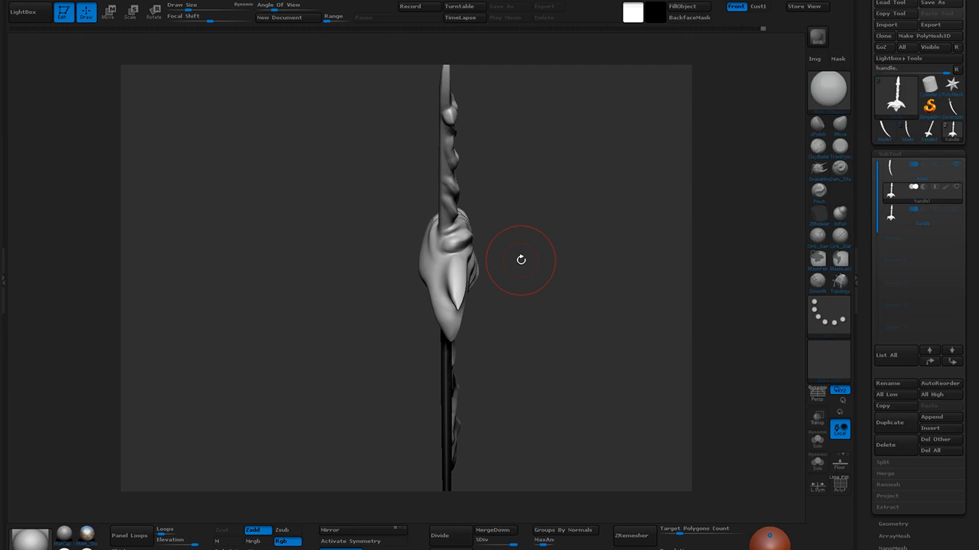
left_click(450, 259)
left_click_drag(516, 545, 481, 541)
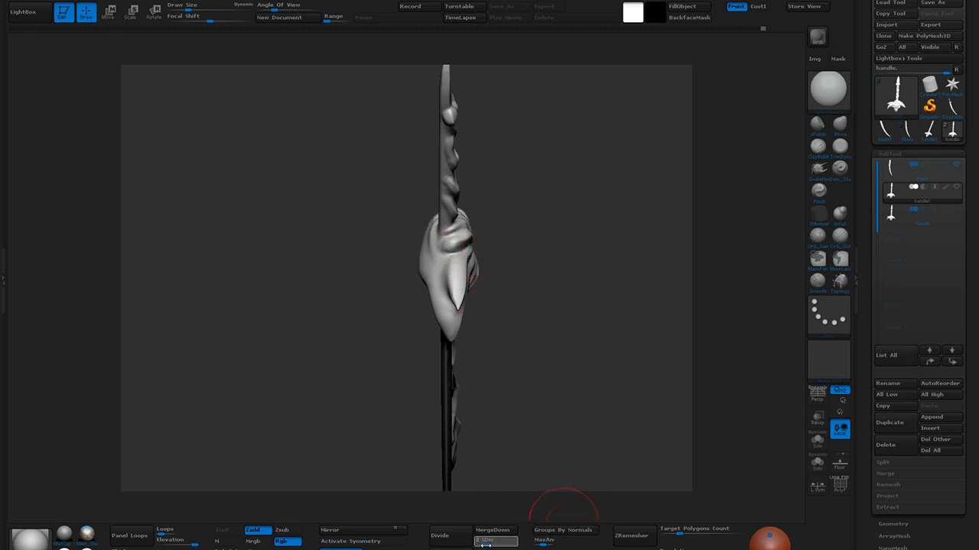
left_click(440, 535)
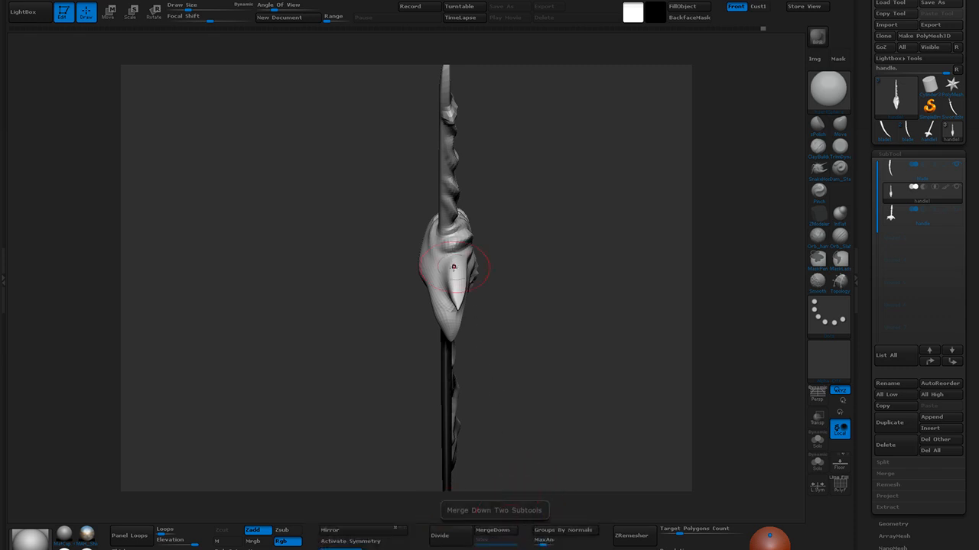
mouse_move(451, 264)
left_mouse_down()
mouse_move(481, 269)
mouse_move(550, 350)
mouse_move(522, 331)
mouse_move(594, 343)
left_mouse_up()
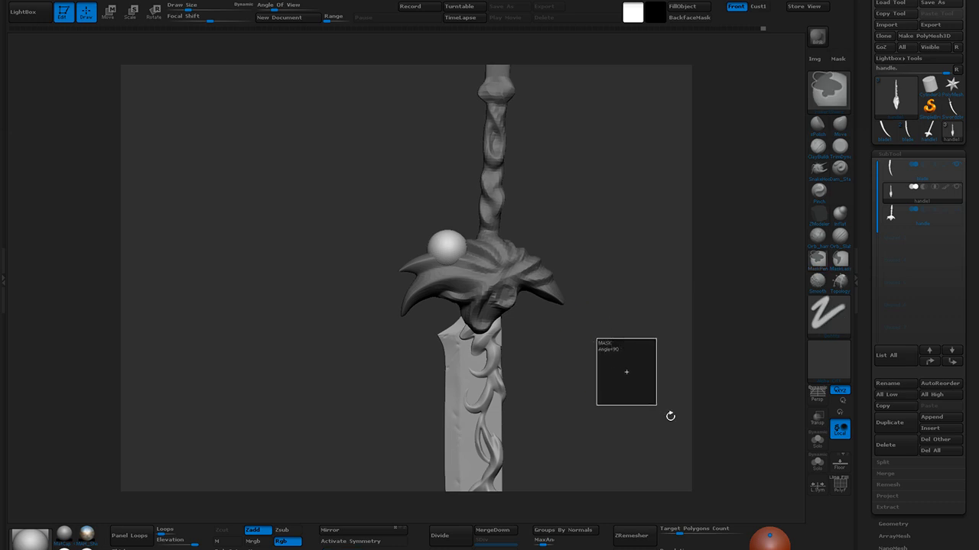
Isolate the sphere by hiding the duplicate handle mesh in its subtool, and delete the hidden geometry
key("ctrl+shift")
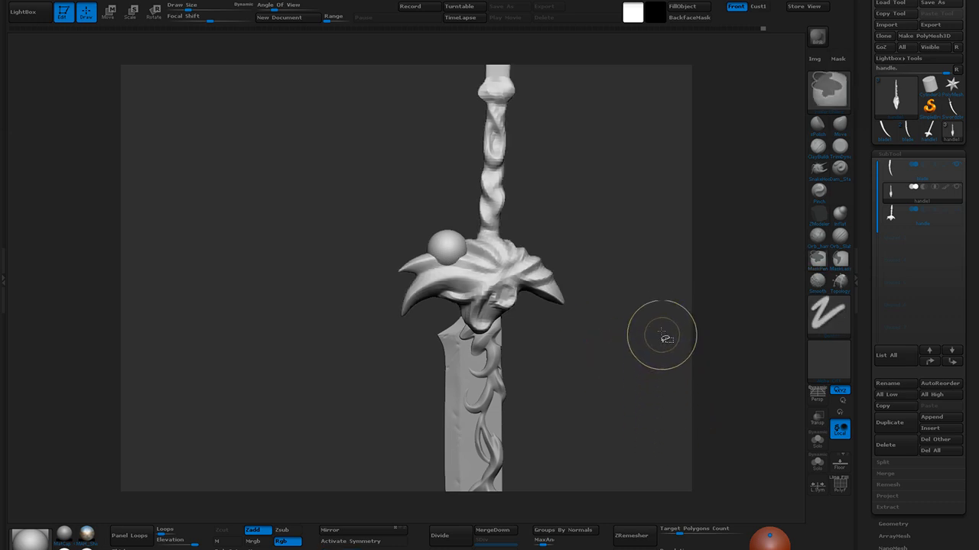
left_click(529, 275, "ctrl+shift")
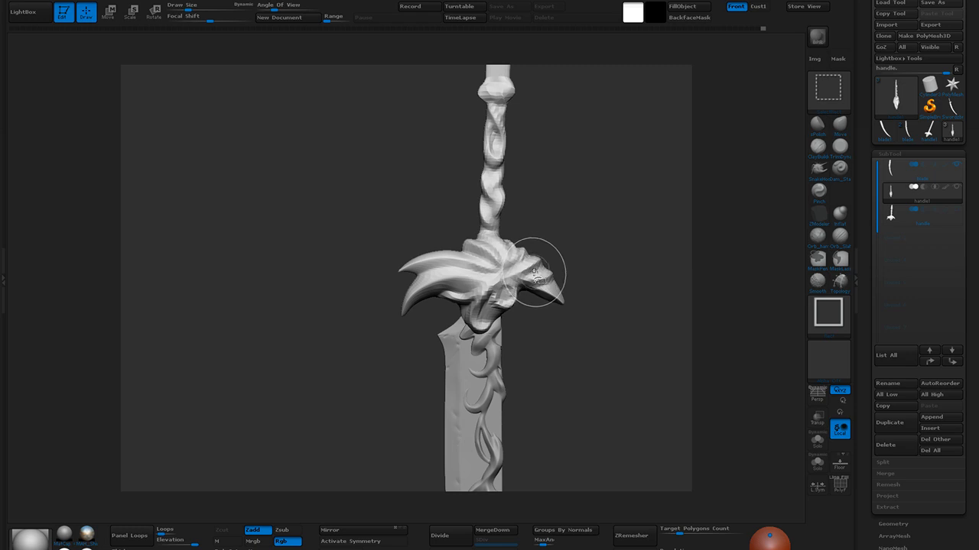
left_click(535, 273, "ctrl+shift")
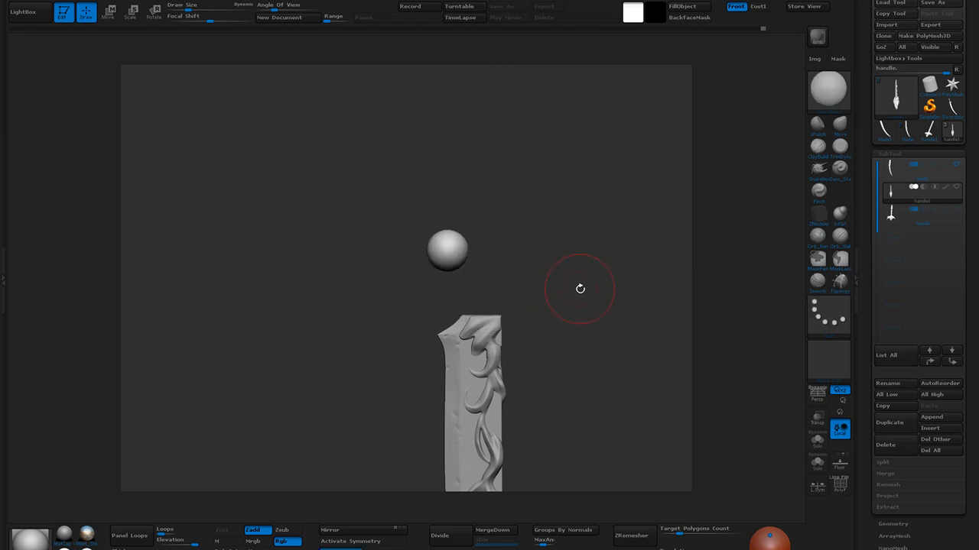
left_click(903, 524)
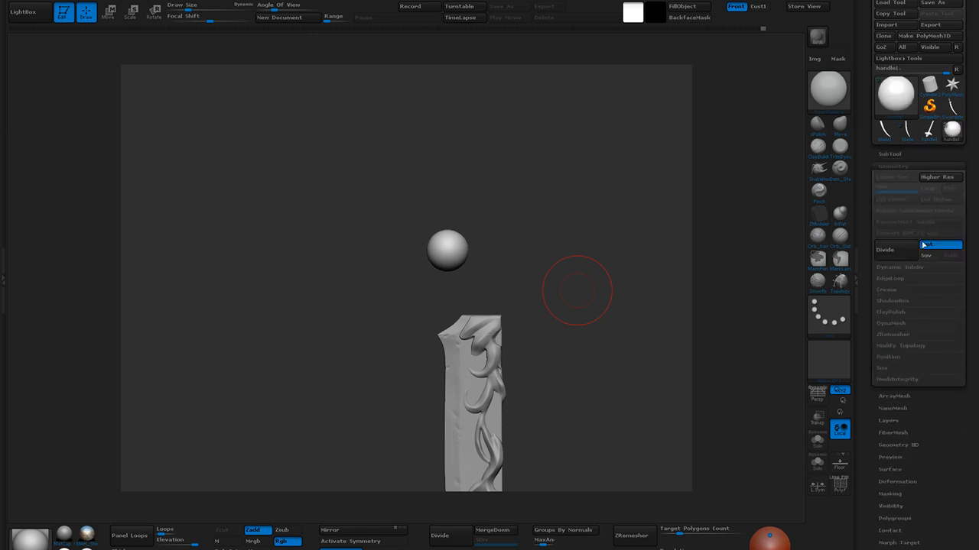
left_click(901, 346)
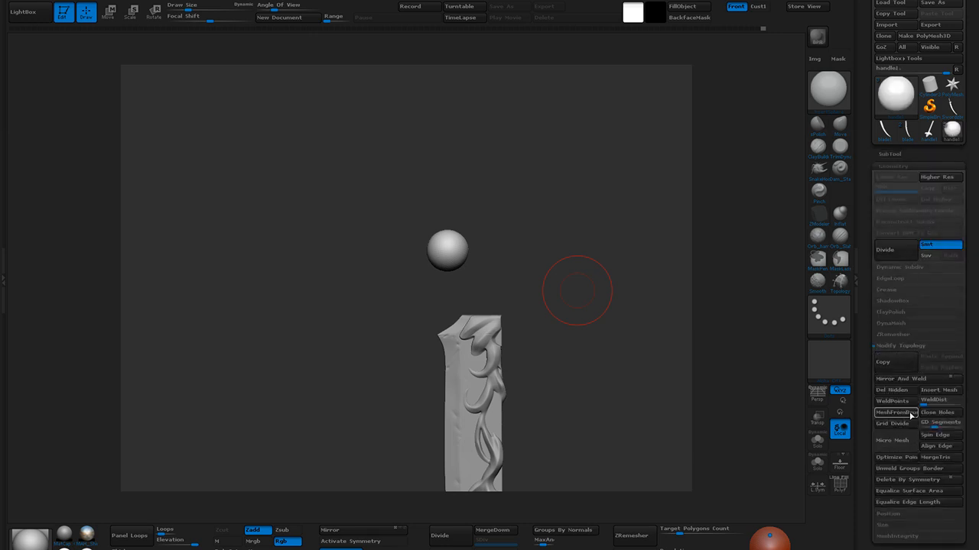
Return to the subtool list and make the other subtools, including the original handle, visible again
left_click(896, 166)
left_click(889, 153)
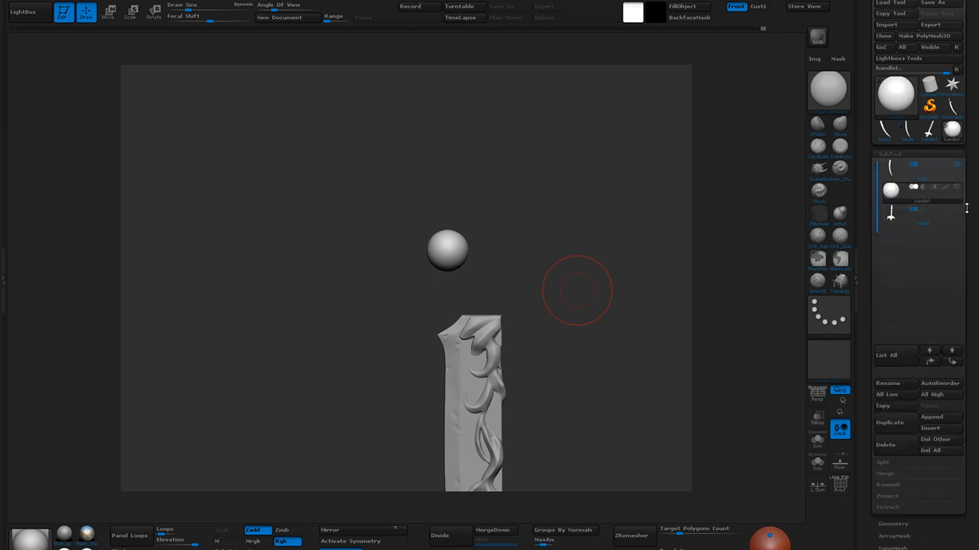
left_click(956, 211, "shift")
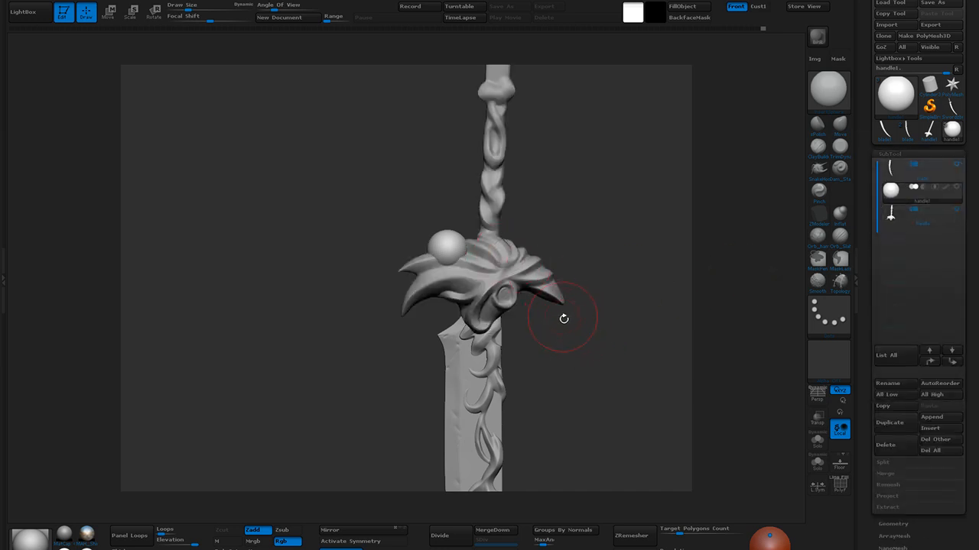
Reshape the sphere with the Move brush into a flattened, elongated oval rising outward from the guard
left_click_drag(580, 351, 604, 365)
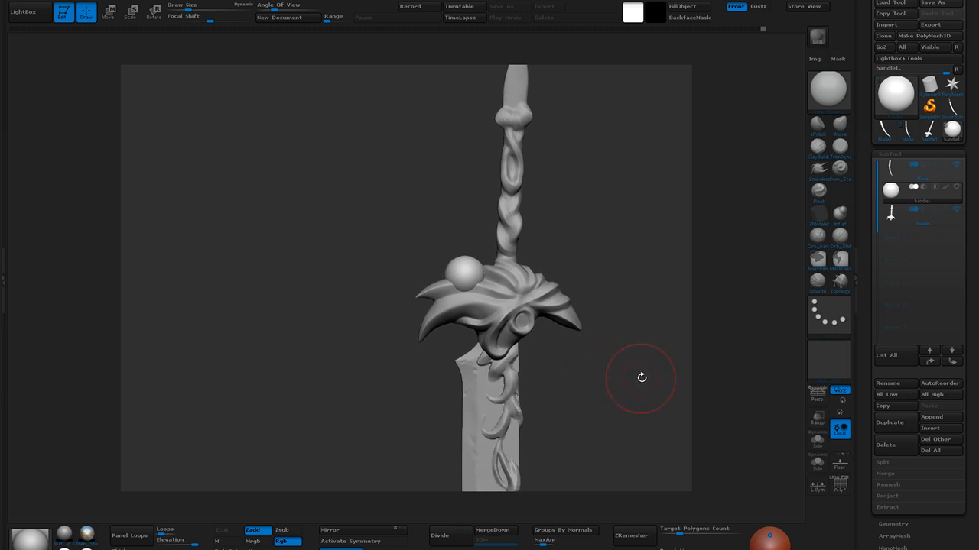
key("b")
key("m")
key("v")
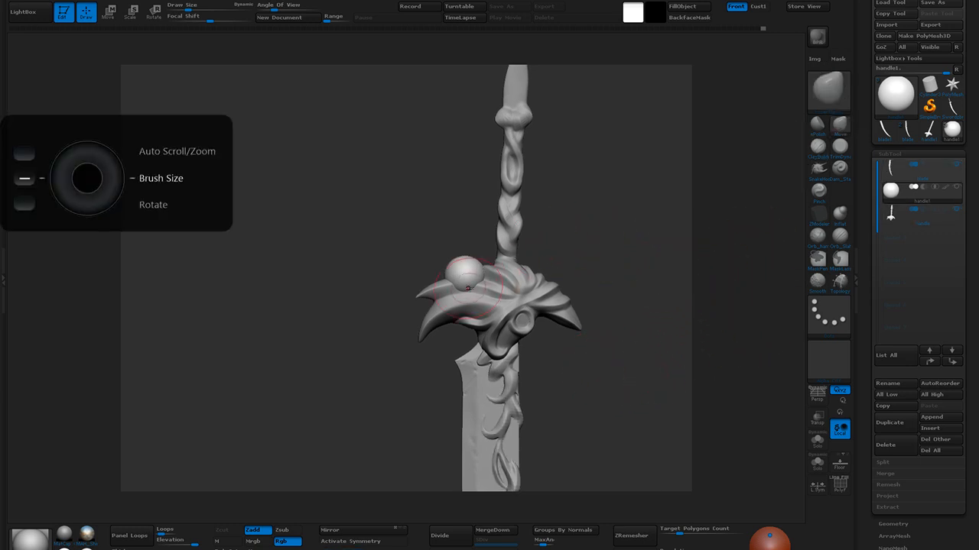
mouse_move(588, 338)
left_mouse_down()
mouse_move(631, 379)
mouse_move(607, 323)
left_mouse_up()
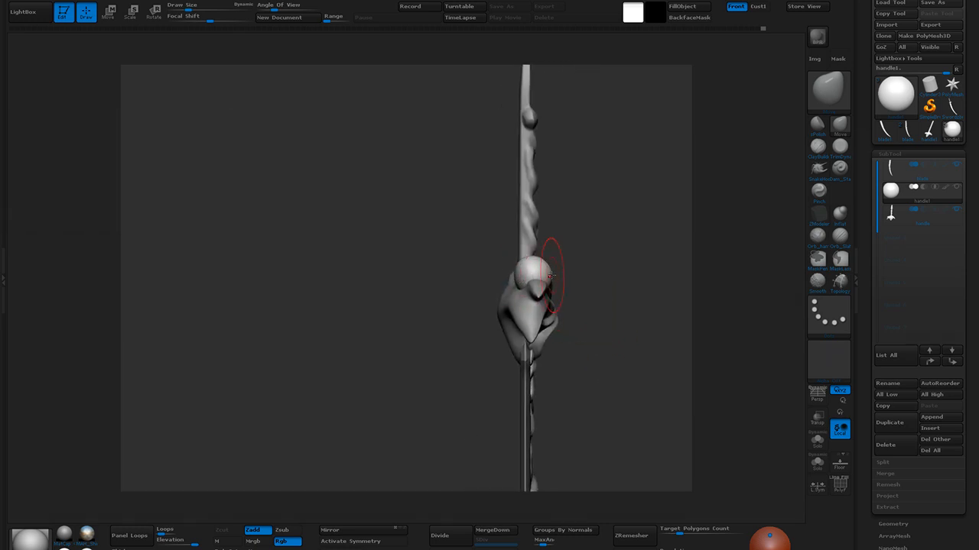
left_click_drag(600, 304, 538, 305)
left_click_drag(659, 406, 652, 365)
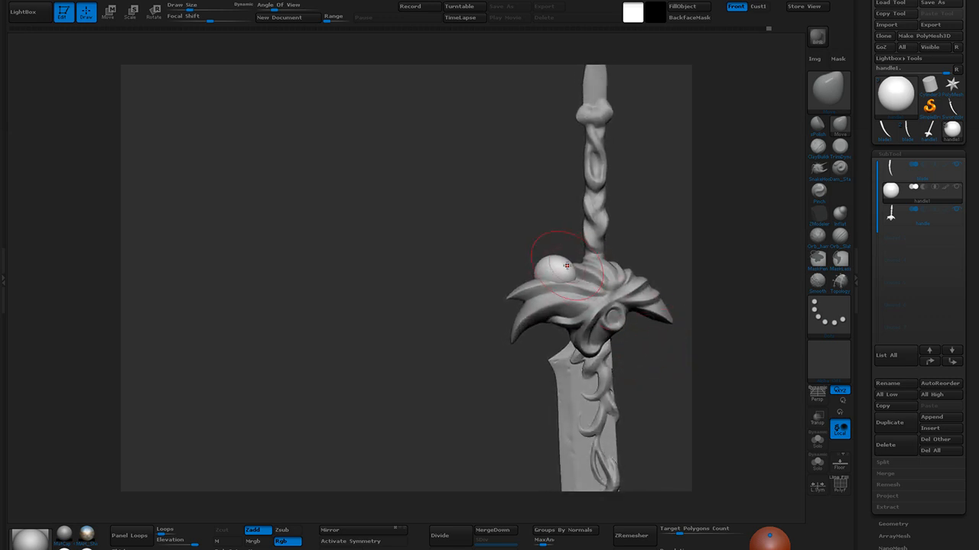
left_click_drag(529, 259, 512, 243)
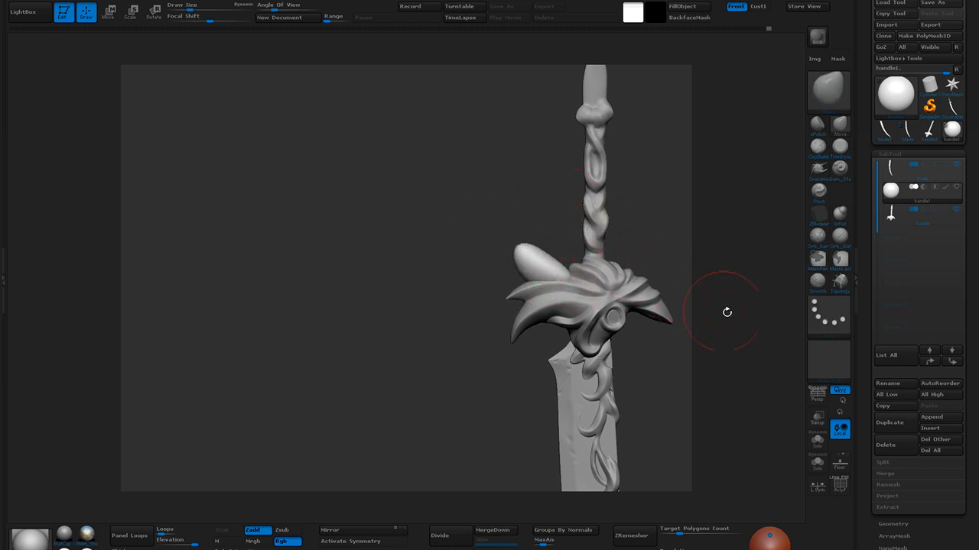
Pull the oval upward into a curved horn shape with the SnakeHook brush and smooth its surface
left_click(818, 168)
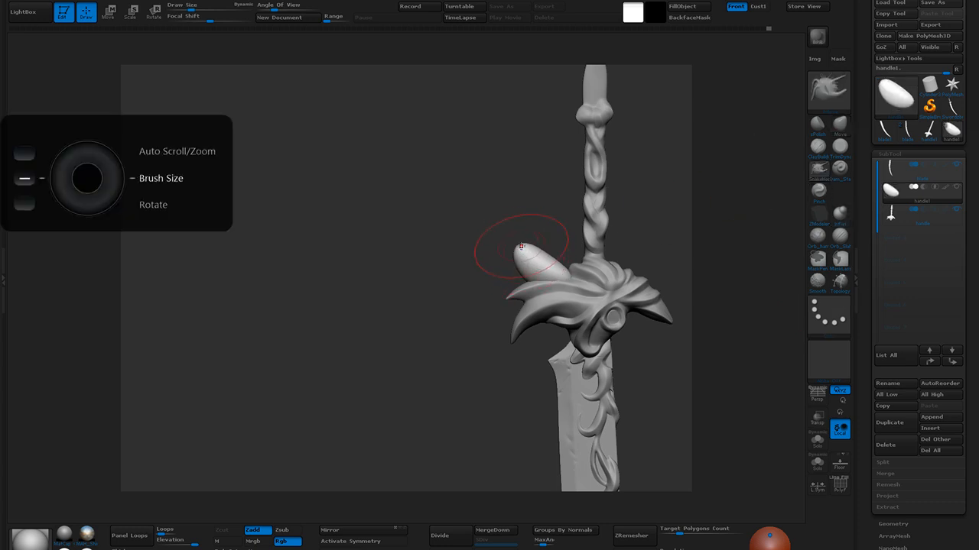
mouse_move(521, 246)
left_mouse_down()
mouse_move(520, 222)
mouse_move(538, 250)
left_mouse_up()
left_click_drag(649, 258, 612, 263)
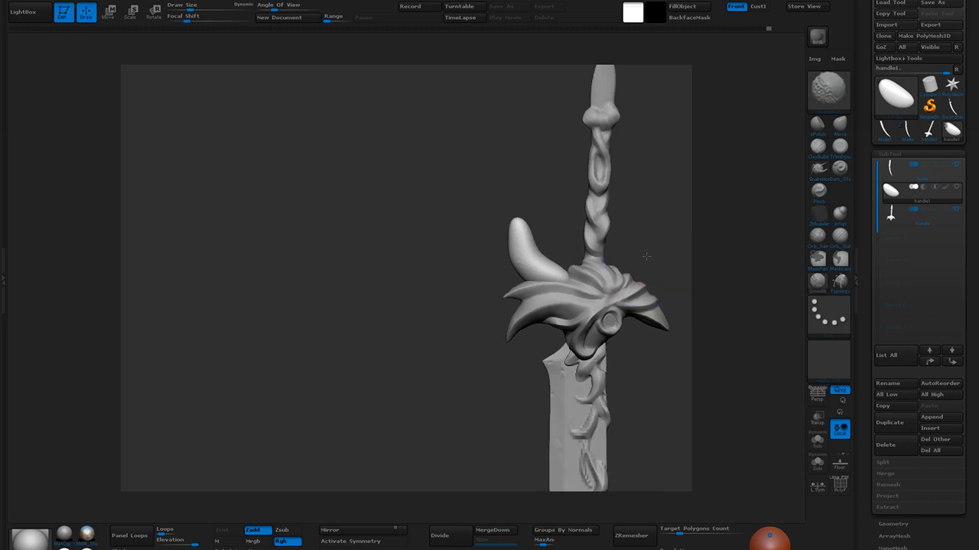
mouse_move(465, 339)
left_mouse_down()
mouse_move(446, 375)
mouse_move(421, 377)
mouse_move(562, 272)
left_mouse_up()
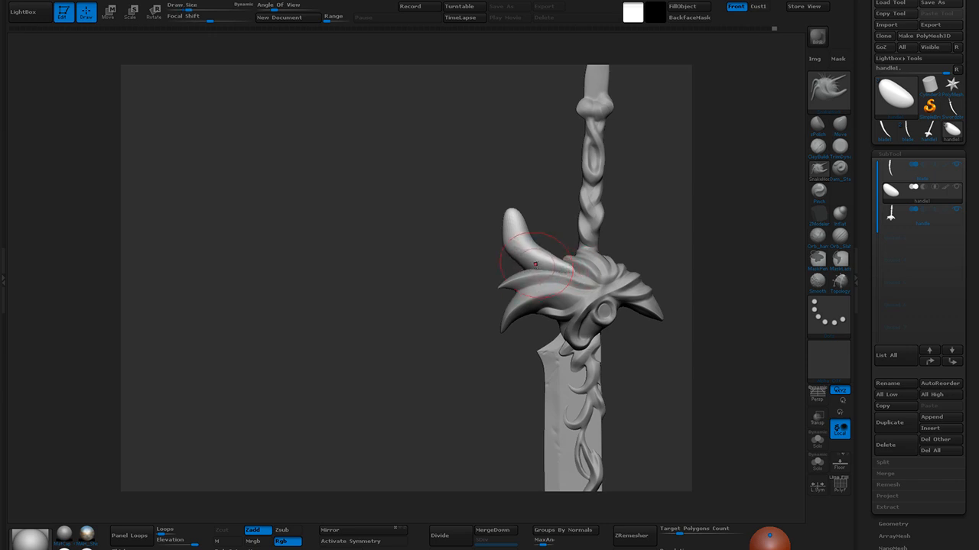
mouse_move(535, 257)
left_mouse_down("shift")
mouse_move(539, 248)
mouse_move(526, 241)
left_mouse_up("shift")
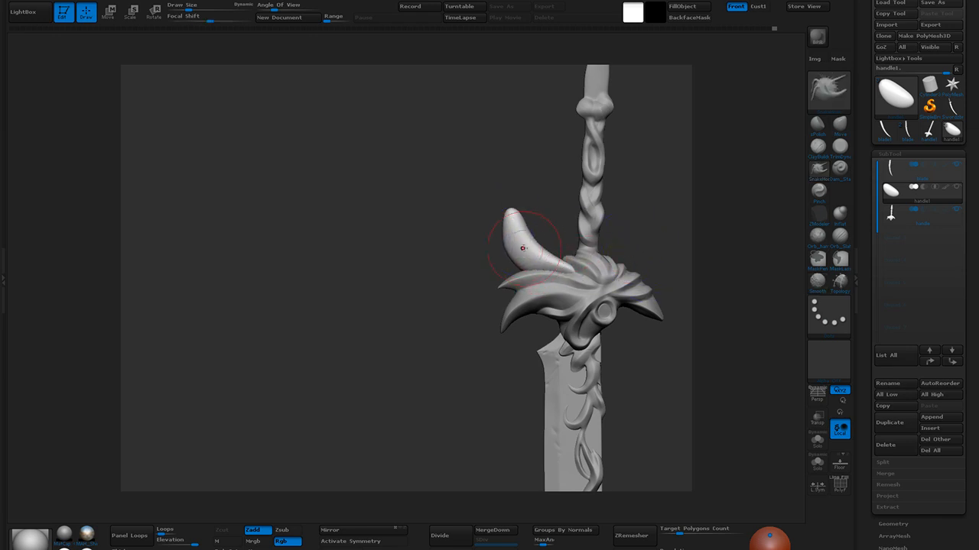
Pull short spikes out of the horn's outer edge below the tip and smooth around them
mouse_move(503, 233)
left_mouse_down()
mouse_move(517, 215)
mouse_move(505, 208)
left_mouse_up()
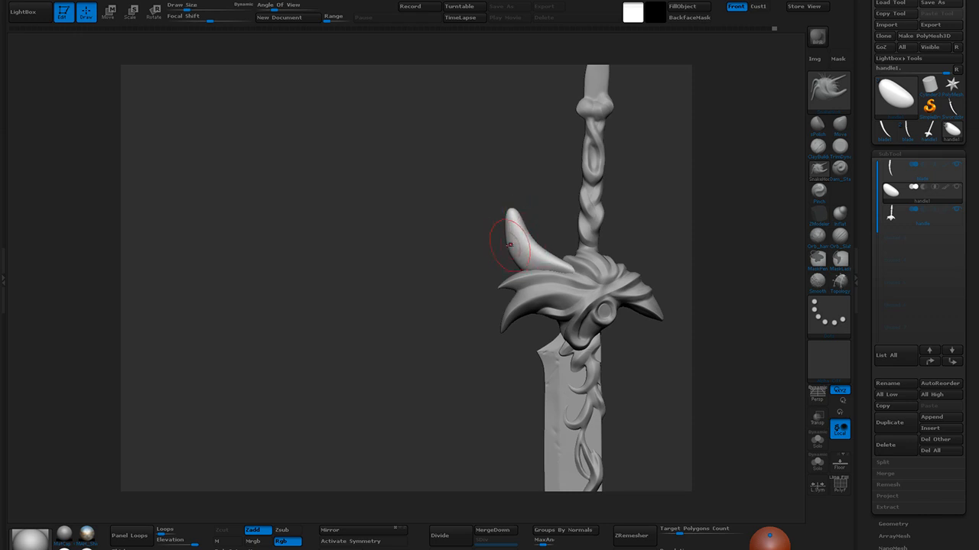
mouse_move(504, 243)
left_mouse_down()
mouse_move(492, 227)
mouse_move(496, 248)
left_mouse_up()
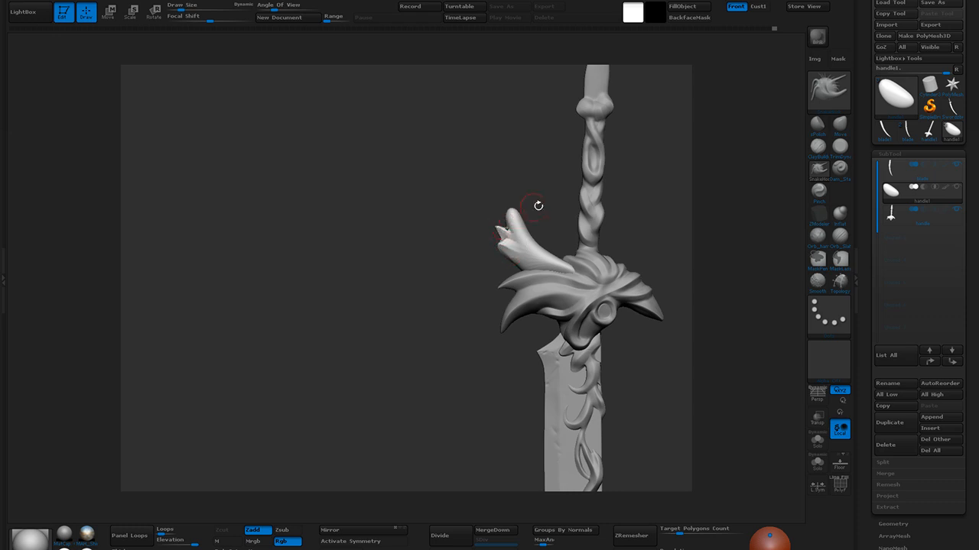
mouse_move(514, 246)
left_mouse_down("shift")
mouse_move(522, 239)
mouse_move(528, 248)
left_mouse_up("shift")
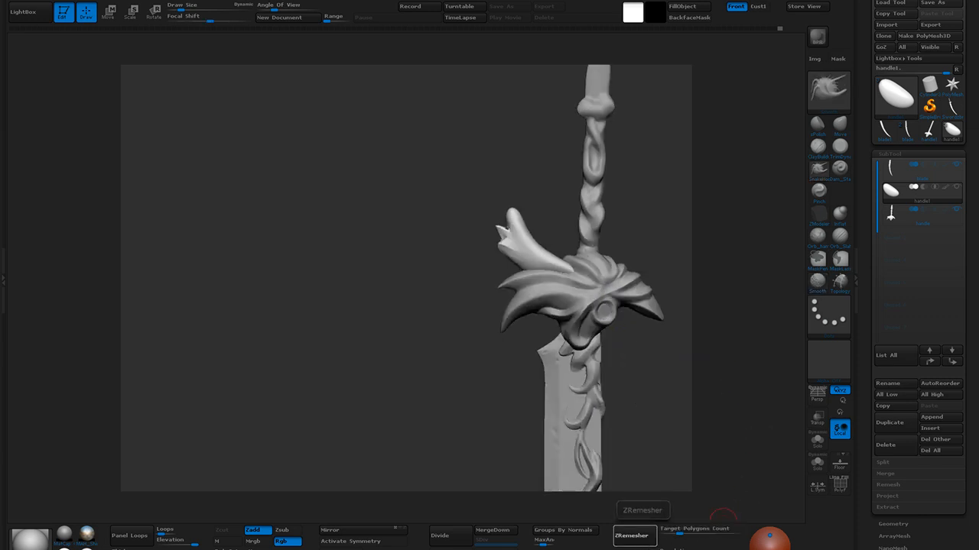
Remesh the horn piece with ZRemesher and smooth its surface
left_click(635, 536)
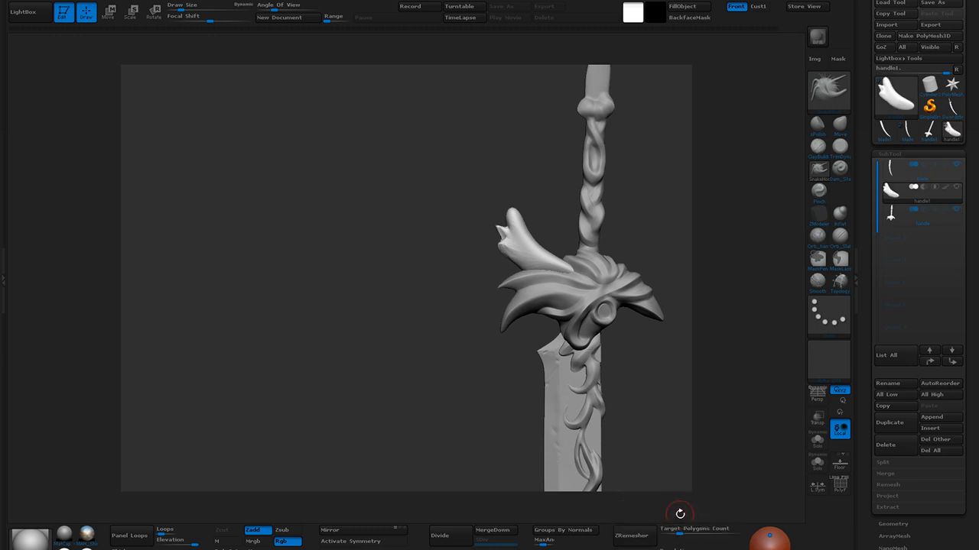
left_click_drag(513, 244, 525, 249, "shift")
mouse_move(525, 249)
left_mouse_down("shift")
mouse_move(508, 234)
mouse_move(532, 248)
left_mouse_up("shift")
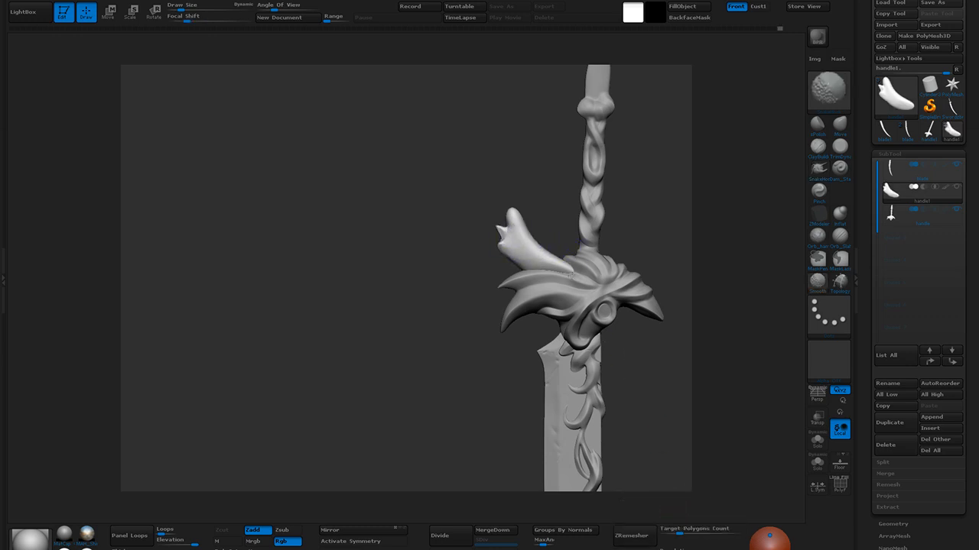
Push the lower inner edge of the horn inward with the Move brush to deepen its curve toward the guard
mouse_move(649, 327)
left_mouse_down()
mouse_move(639, 375)
mouse_move(648, 391)
left_mouse_up()
left_click_drag(558, 181, 520, 200)
left_click(841, 121)
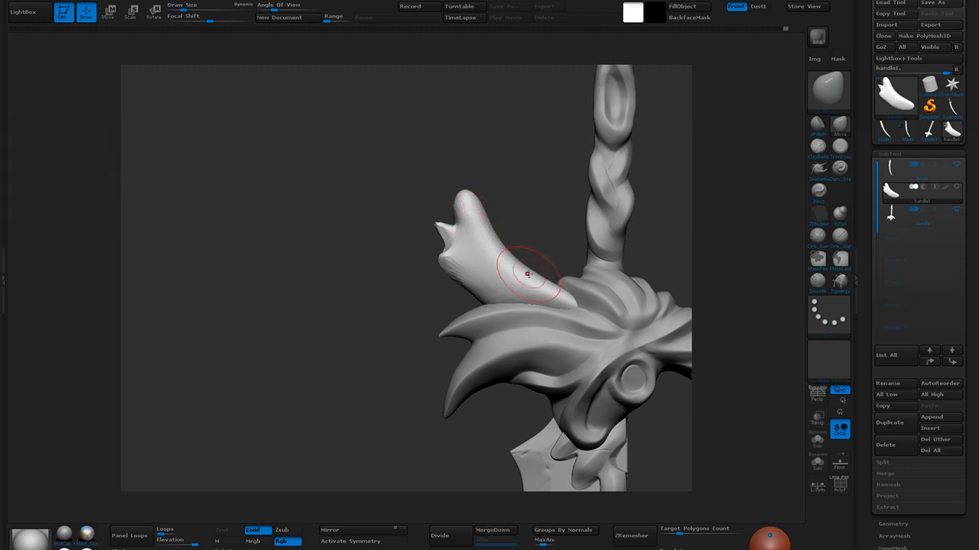
key("ctrl+z")
mouse_move(530, 265)
left_mouse_down()
mouse_move(522, 276)
mouse_move(501, 246)
mouse_move(508, 278)
left_mouse_up()
key("[")
mouse_move(585, 255)
left_mouse_down()
mouse_move(648, 245)
mouse_move(650, 231)
left_mouse_up()
left_click_drag(535, 268, 514, 276)
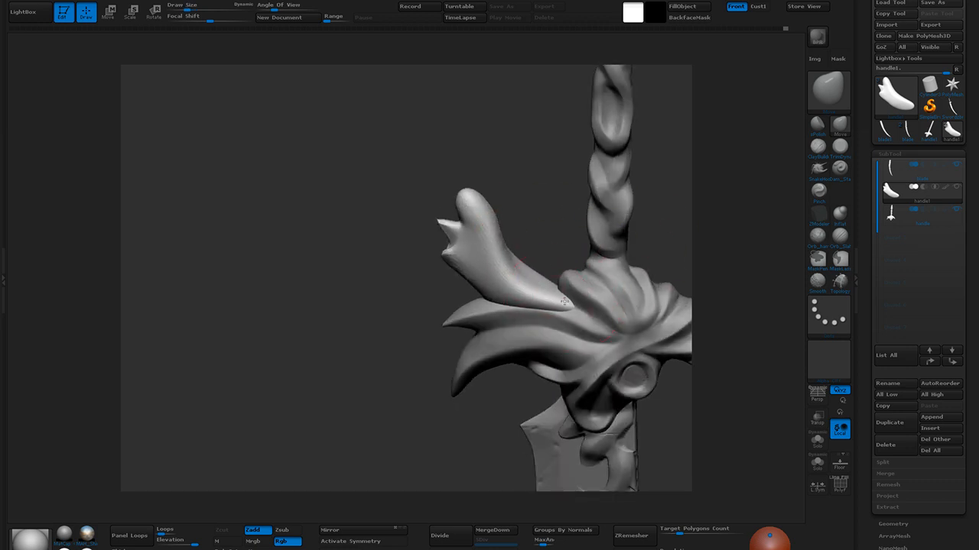
Extend the horn's tip upward into a slimmer point with the Move brush and smooth its inner edge
left_click_drag(536, 230, 538, 214)
mouse_move(475, 217)
left_mouse_down()
mouse_move(488, 209)
mouse_move(464, 189)
mouse_move(456, 162)
left_mouse_up()
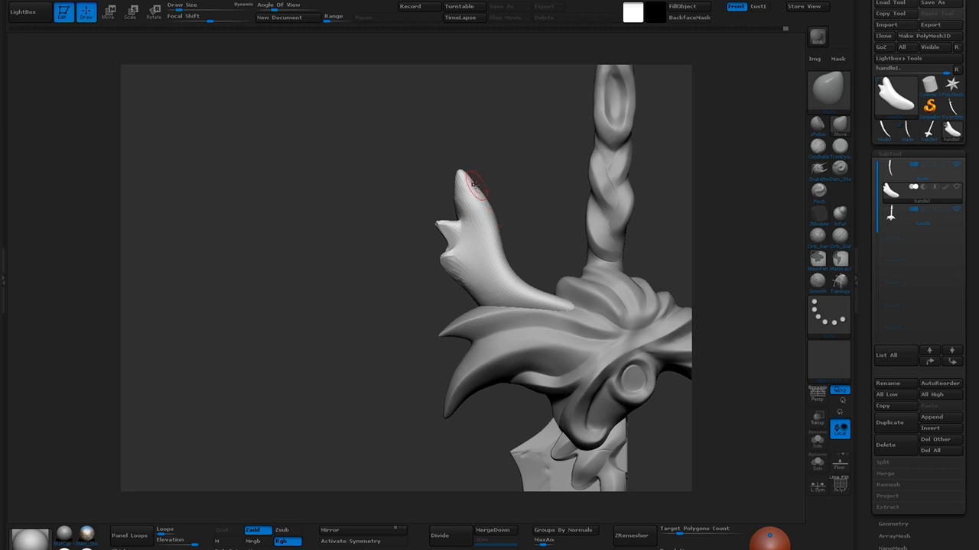
left_click_drag(491, 203, 486, 201)
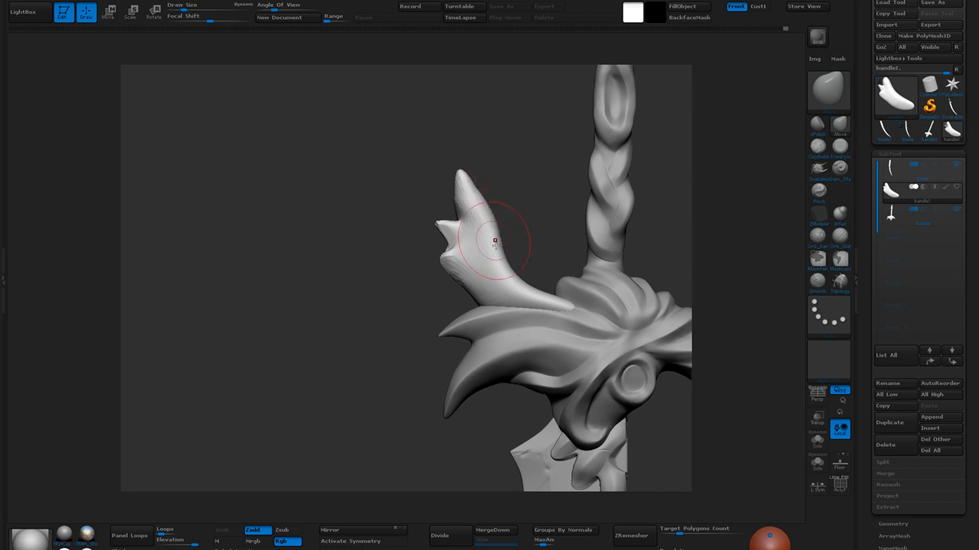
key("shift")
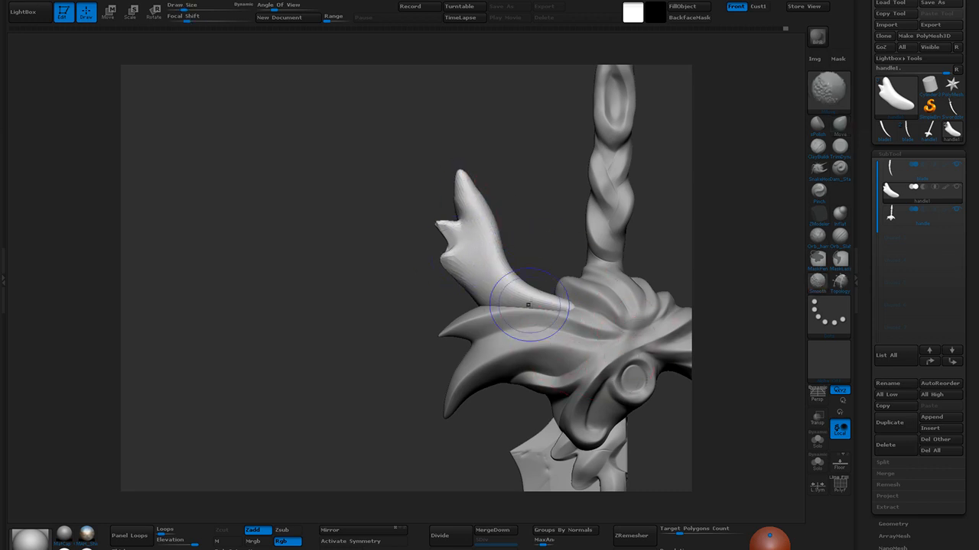
Subdivide the horn piece and build up a raised ridge from its tip to the guard with small ClayBuildup strokes
left_click(451, 536)
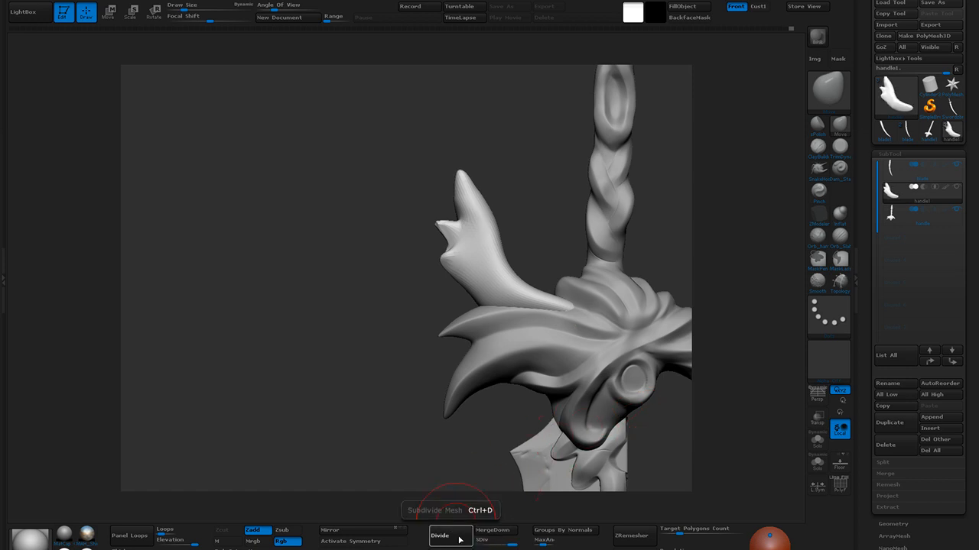
left_click(820, 150)
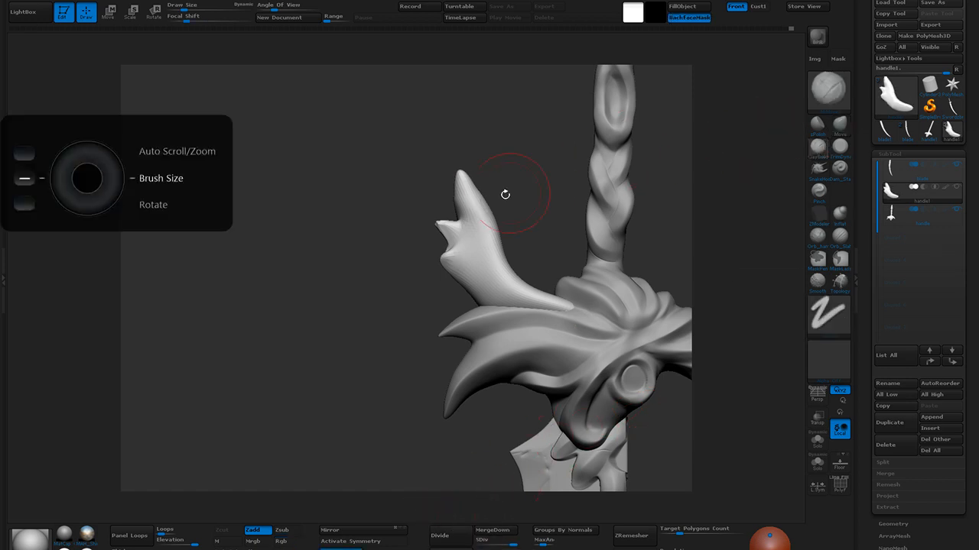
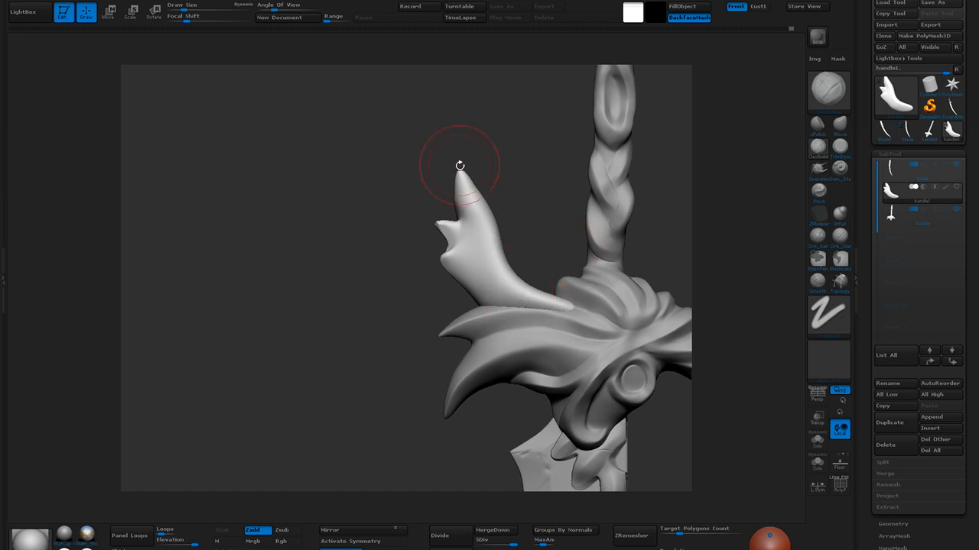
key("[")
key("[")
key("[")
key("[")
left_click_drag(458, 174, 492, 265)
mouse_move(463, 191)
left_mouse_down()
mouse_move(513, 289)
mouse_move(507, 279)
mouse_move(559, 305)
mouse_move(499, 264)
mouse_move(459, 173)
mouse_move(466, 214)
mouse_move(511, 281)
mouse_move(559, 306)
left_mouse_up()
left_click_drag(521, 208, 525, 208)
mouse_move(465, 186)
left_mouse_down()
mouse_move(462, 176)
mouse_move(503, 261)
mouse_move(559, 303)
left_mouse_up()
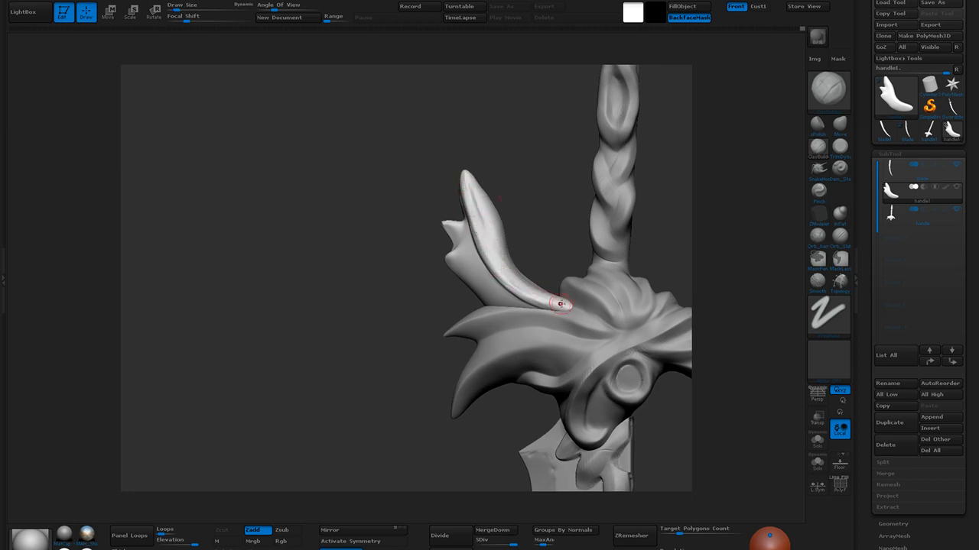
left_click_drag(468, 180, 522, 293)
left_click_drag(470, 197, 544, 298)
left_click_drag(474, 183, 565, 303)
Smooth the clay ridge along the horn's inner side, adjusting the subdivision level between smoothing passes
left_click_drag(540, 186, 501, 182)
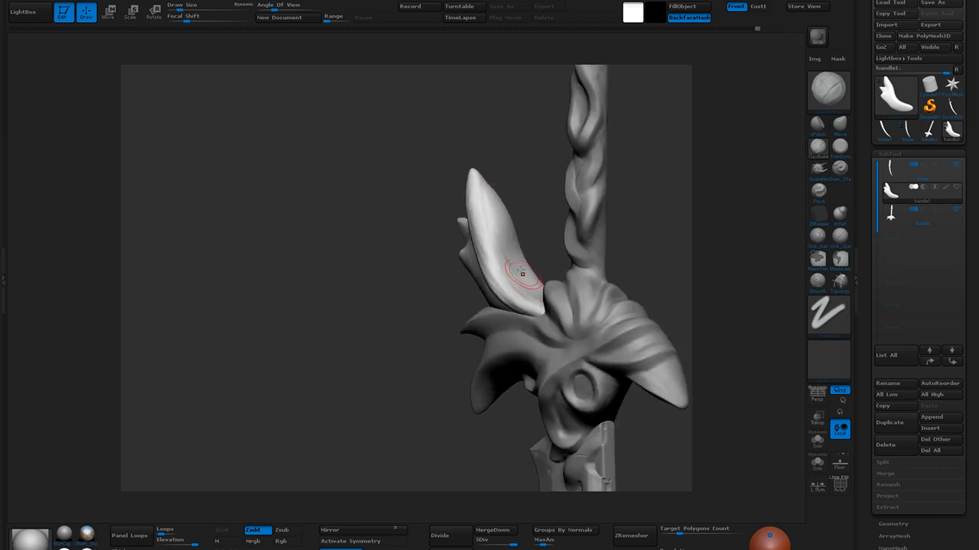
key("1")
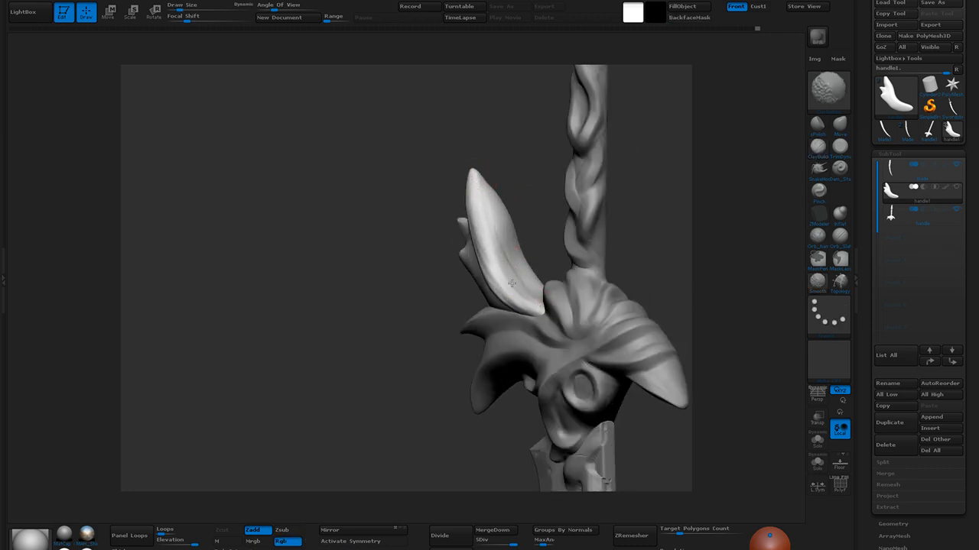
key("2")
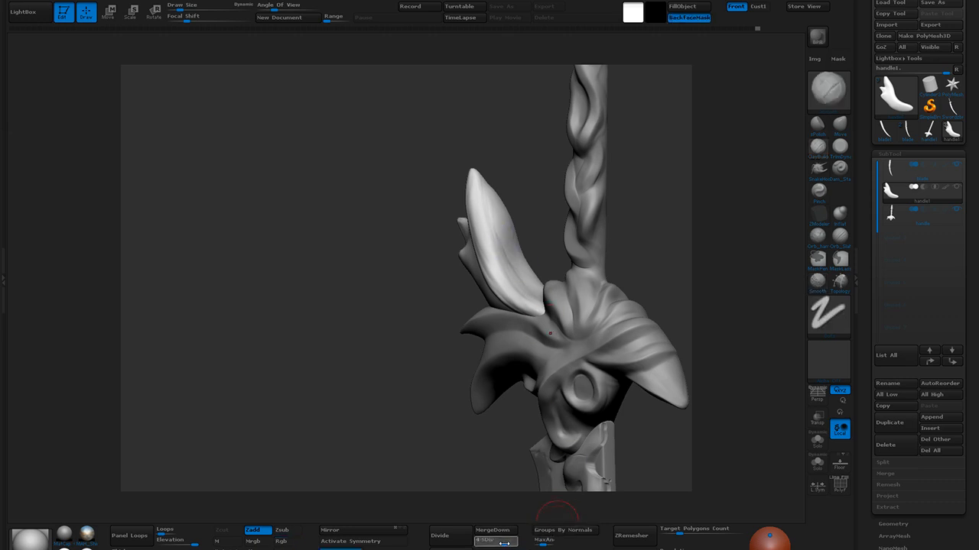
key("1")
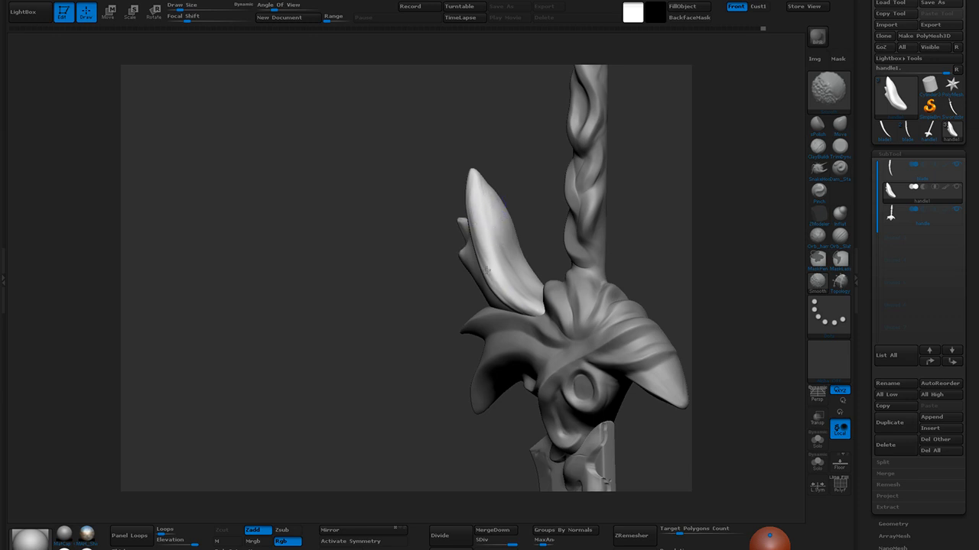
key("2")
left_click_drag(428, 336, 482, 328)
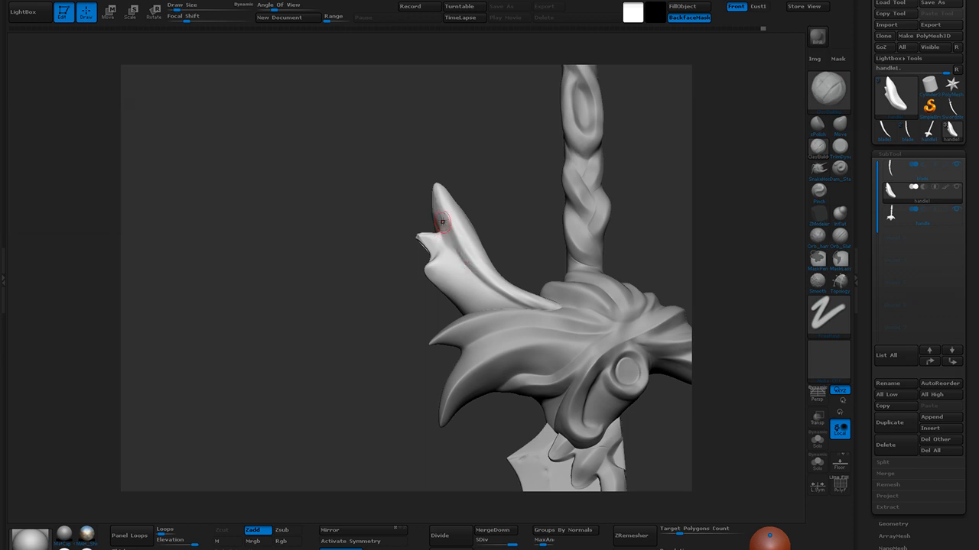
Fill out the groove along the horn's body from the tip to the guard with long ClayBuildup strokes and smooth them
left_click_drag(455, 251, 525, 310)
left_click_drag(466, 268, 518, 305)
left_click_drag(466, 276, 517, 312)
mouse_move(454, 258)
left_mouse_down()
mouse_move(515, 315)
mouse_move(487, 288)
left_mouse_up()
mouse_move(446, 232)
left_mouse_down()
mouse_move(494, 299)
mouse_move(521, 312)
left_mouse_up()
mouse_move(475, 269)
left_mouse_down()
mouse_move(533, 308)
mouse_move(513, 309)
left_mouse_up()
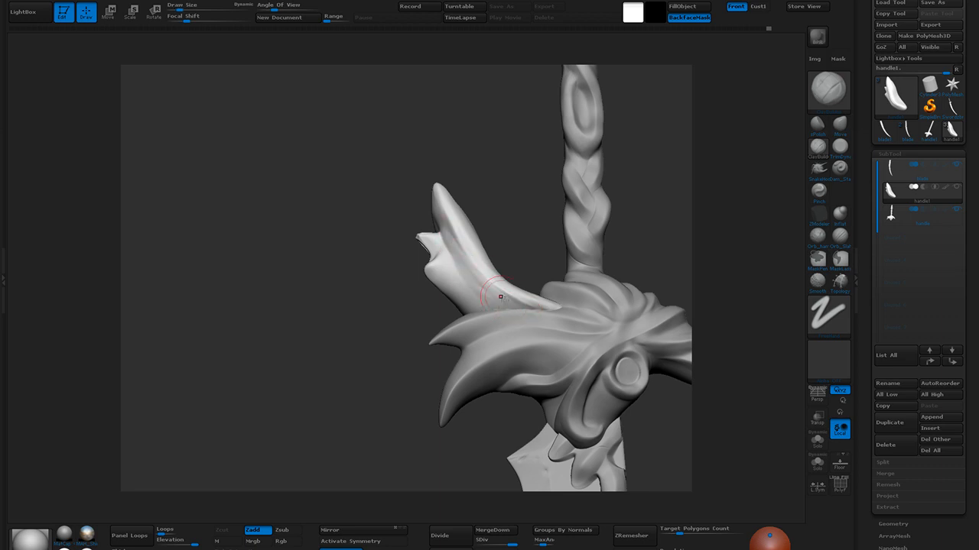
left_click_drag(462, 269, 523, 312)
left_click_drag(442, 208, 522, 313)
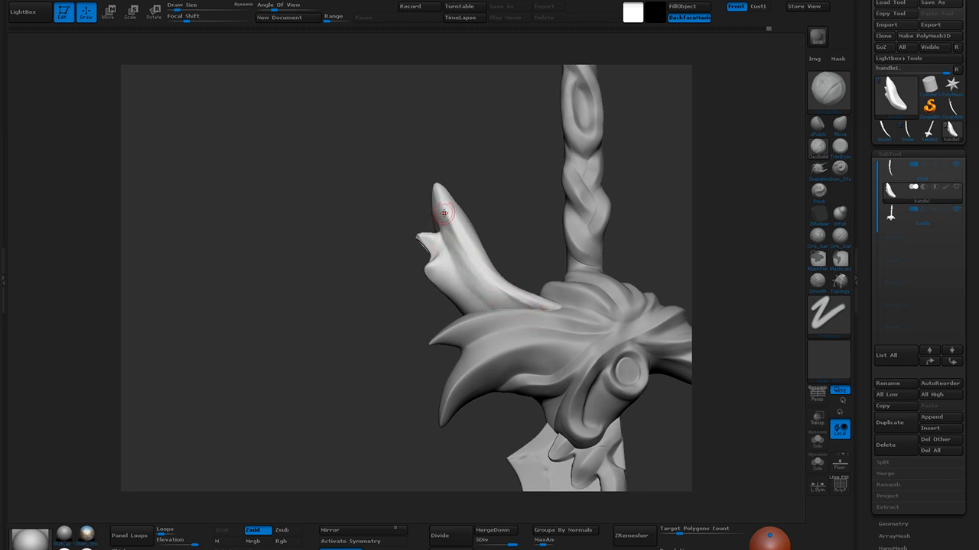
key("shift")
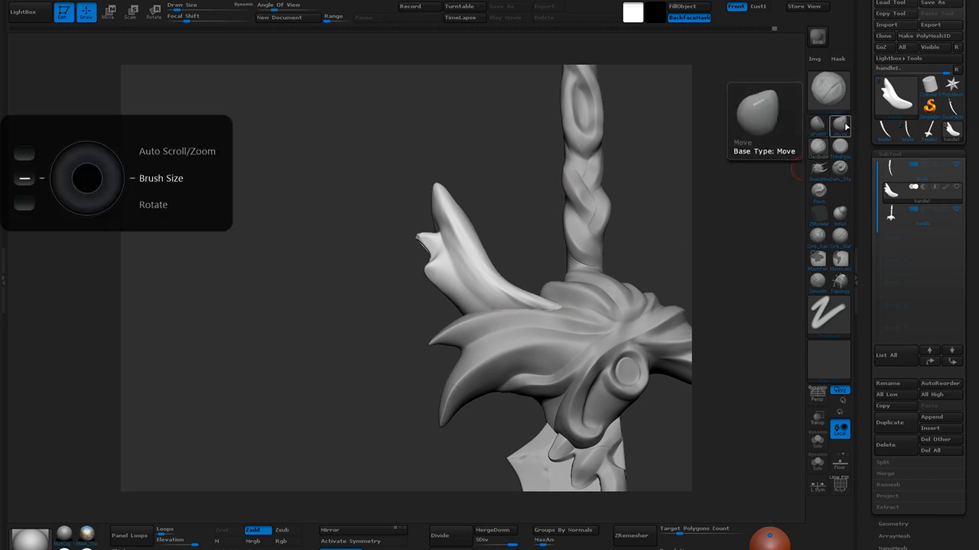
Make the horn's tip fuller with the Move brush and smooth the inner edge below it
left_click(817, 124)
mouse_move(456, 192)
left_mouse_down()
mouse_move(453, 218)
mouse_move(469, 191)
mouse_move(450, 214)
mouse_move(437, 197)
mouse_move(436, 226)
left_mouse_up()
key("shift")
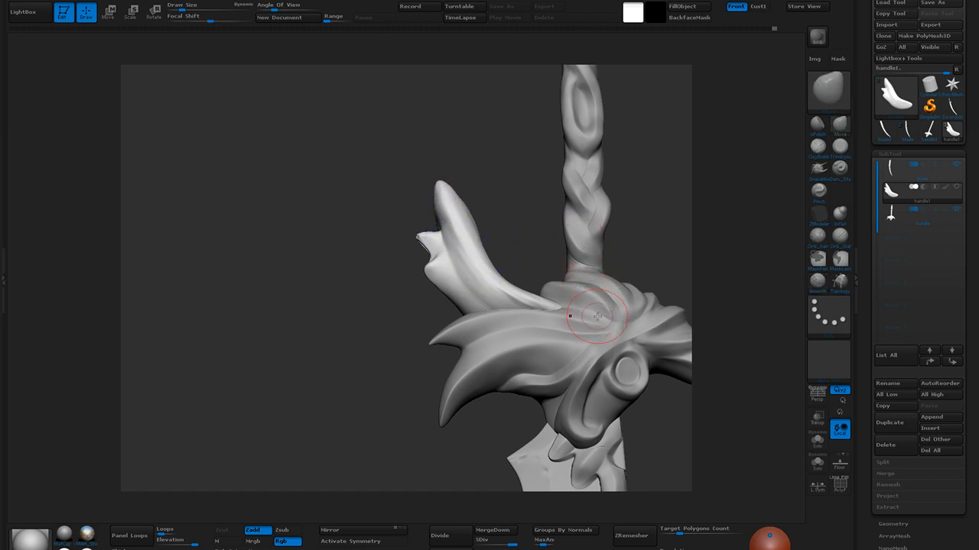
key("shift")
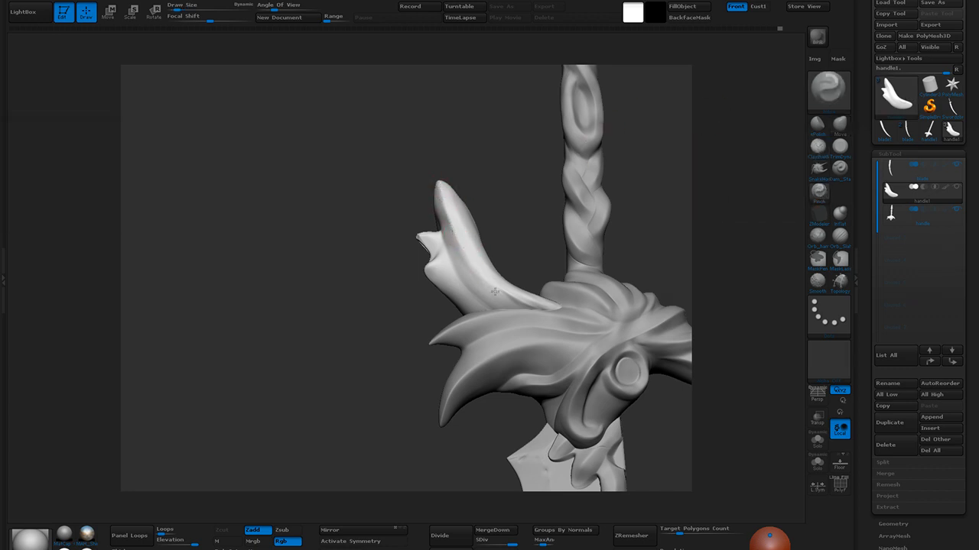
key("shift")
key("shift")
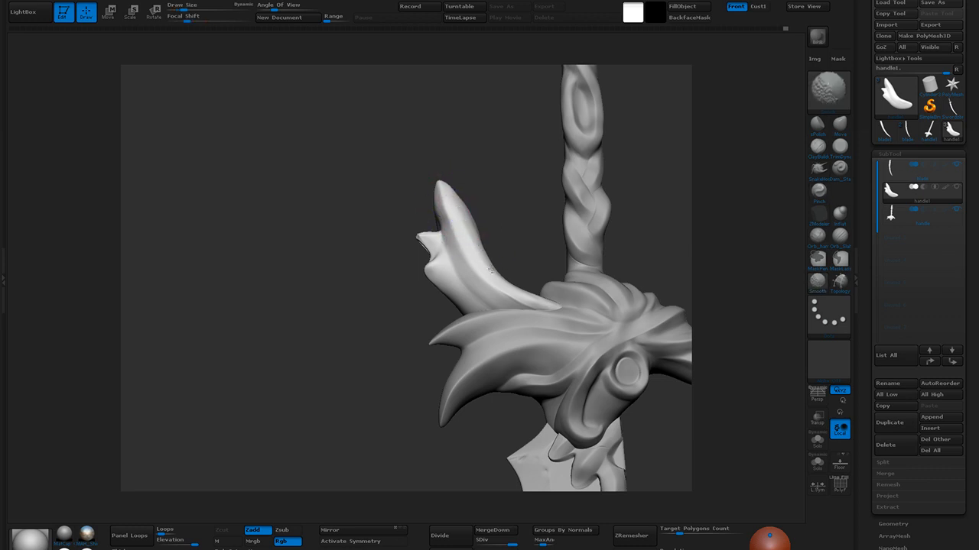
left_click_drag(469, 236, 489, 271, "shift")
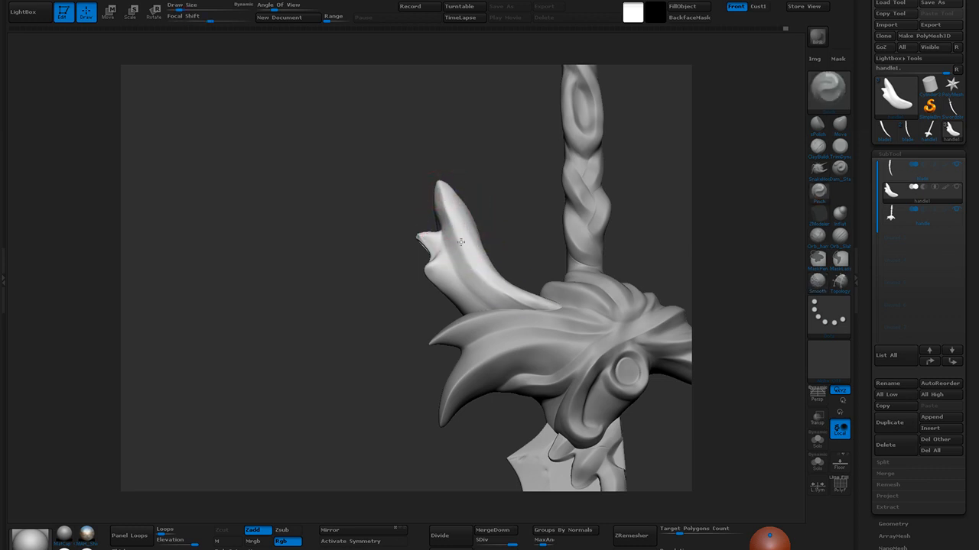
Smooth the horn's lower inner face near the guard using the Pinch brush's smoothing mode
mouse_move(522, 242)
left_mouse_down()
mouse_move(498, 232)
mouse_move(485, 163)
left_mouse_up()
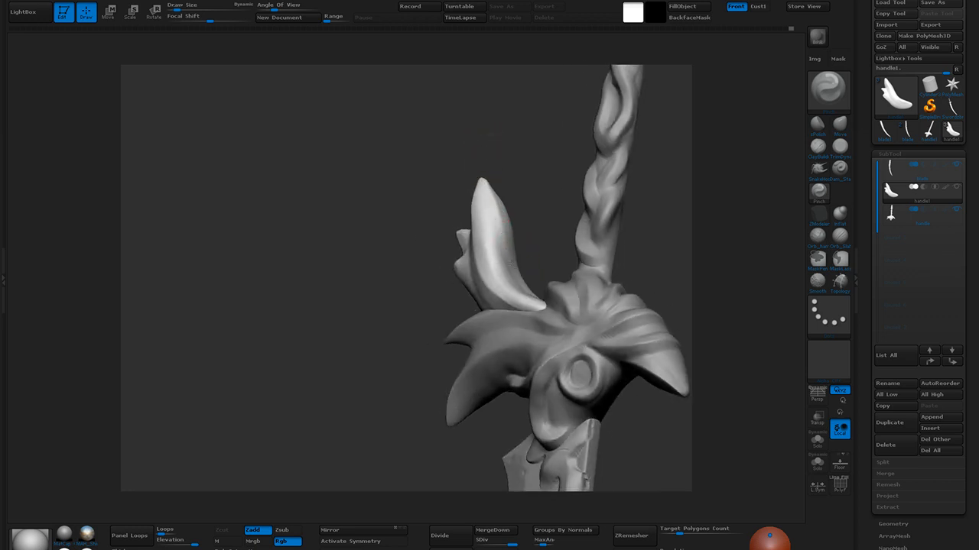
right_click_drag(503, 241, 501, 231)
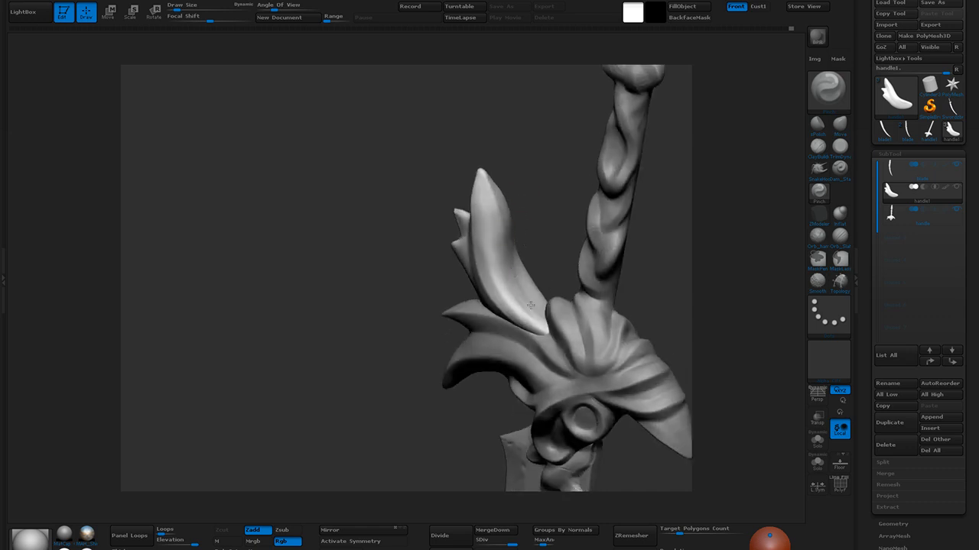
left_click_drag(511, 289, 502, 281, "shift")
left_click_drag(527, 191, 541, 157)
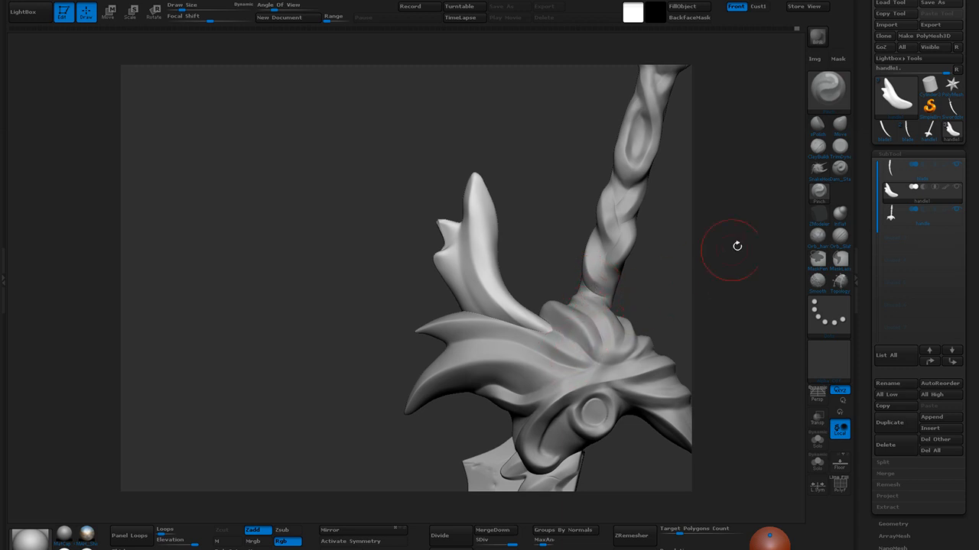
Flatten the horn's inner face with the hPolish brush and soften the polished area with smoothing strokes
left_click(818, 127)
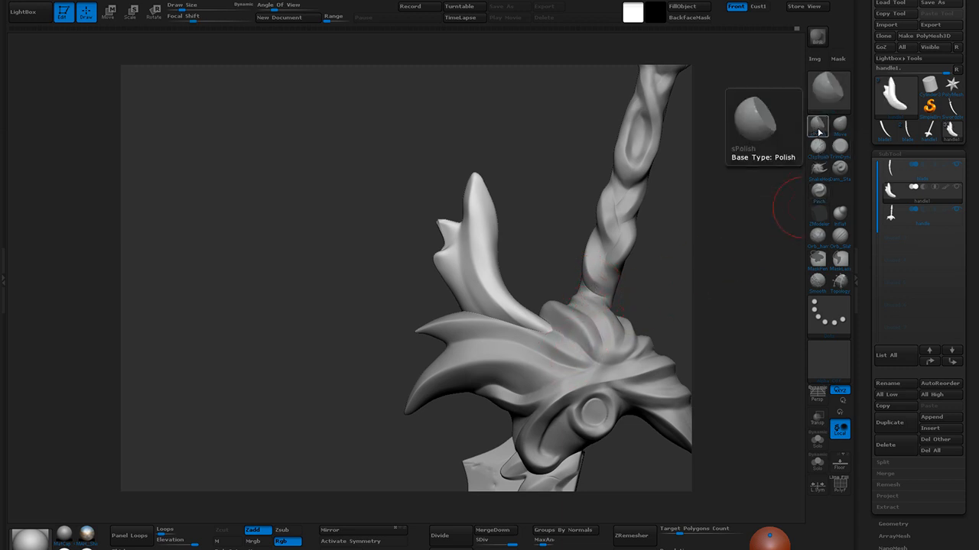
left_click(817, 126)
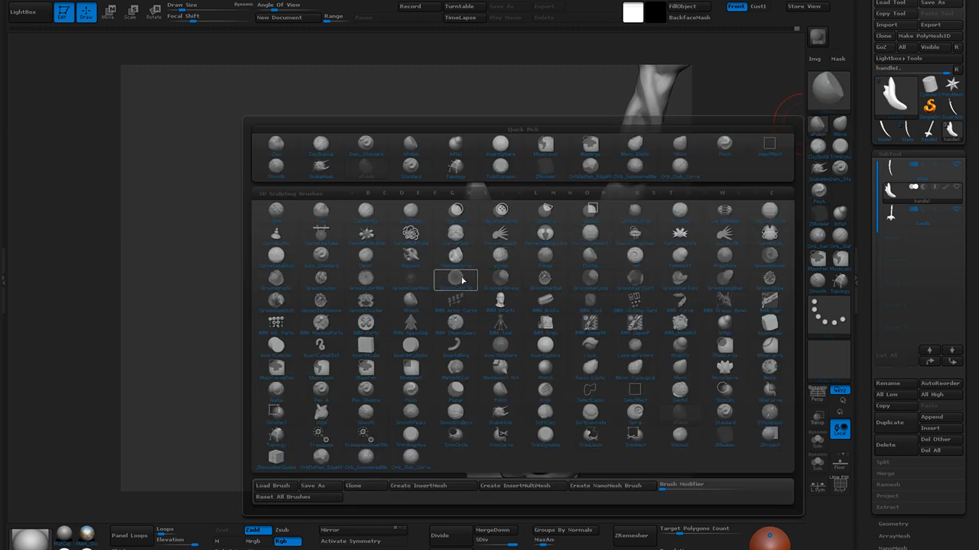
left_click(411, 302)
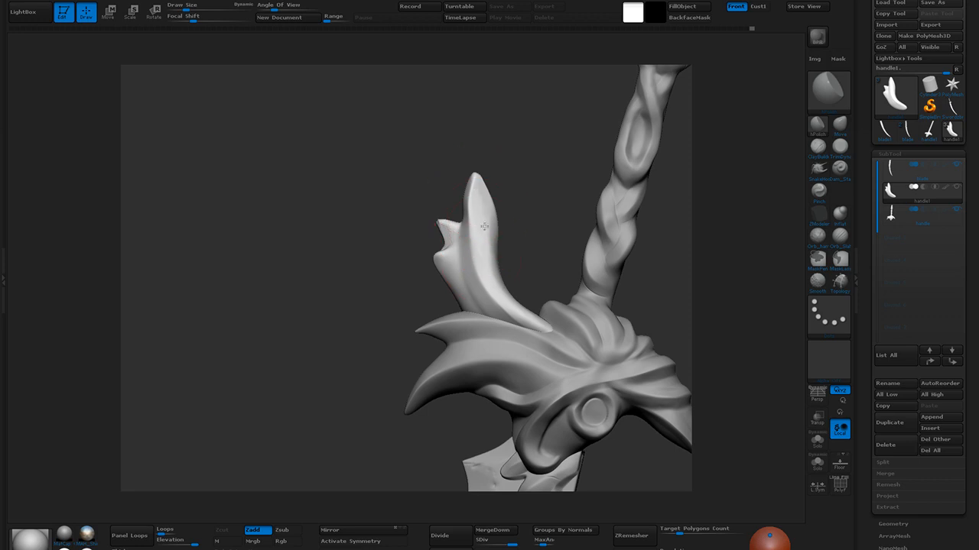
left_click_drag(522, 212, 473, 208)
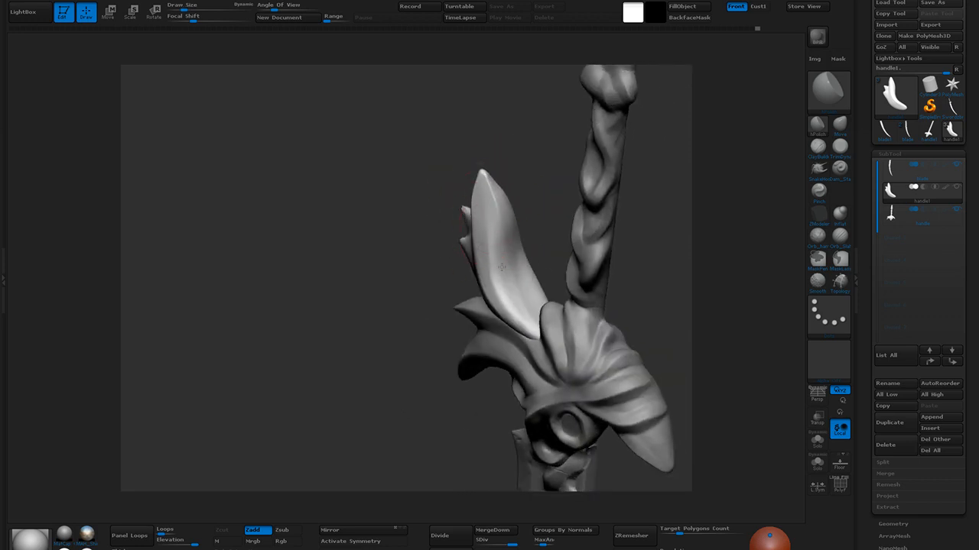
left_click_drag(430, 332, 472, 260)
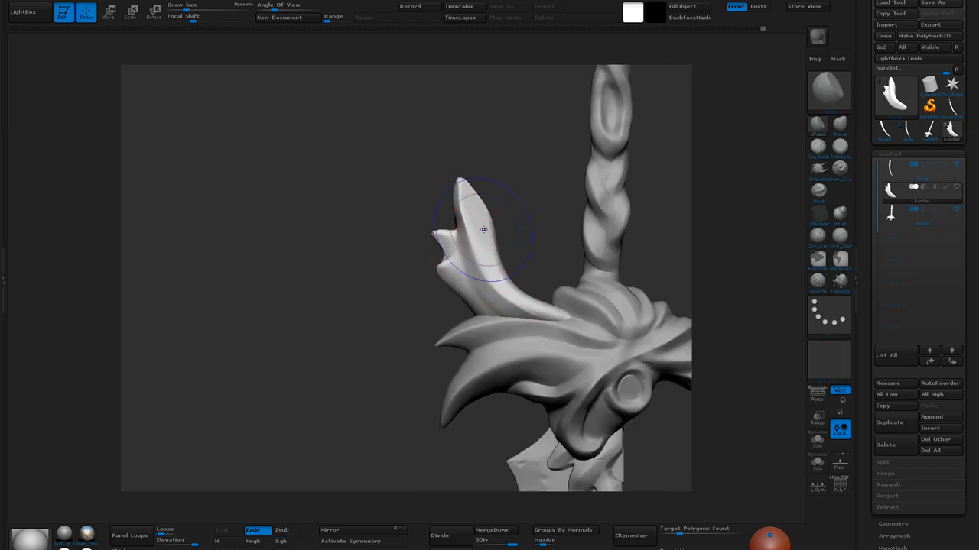
key("shift")
mouse_move(482, 268)
left_mouse_down("shift")
mouse_move(456, 206)
mouse_move(490, 158)
left_mouse_up("shift")
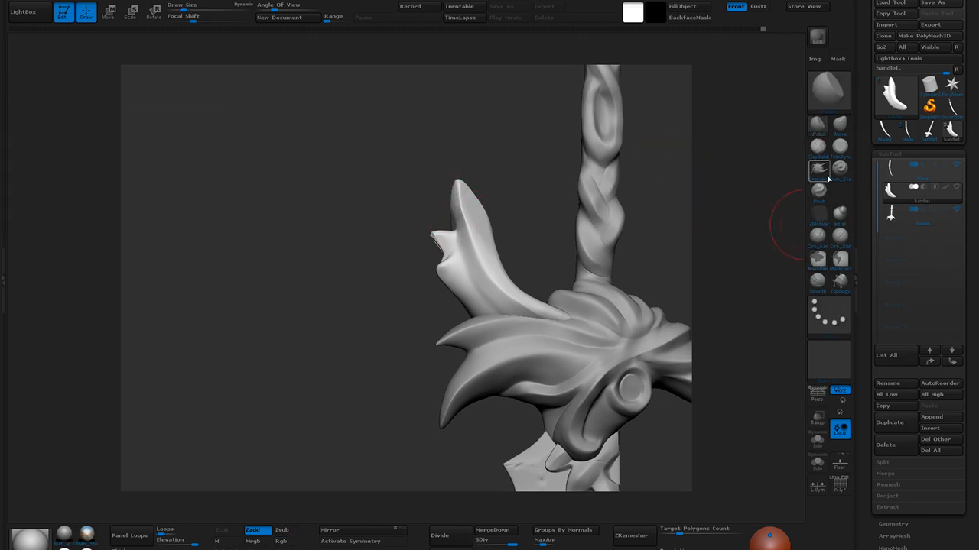
Polish the sides and back of the horn's tip with a smaller sPolish brush to form a crisper point
key("b")
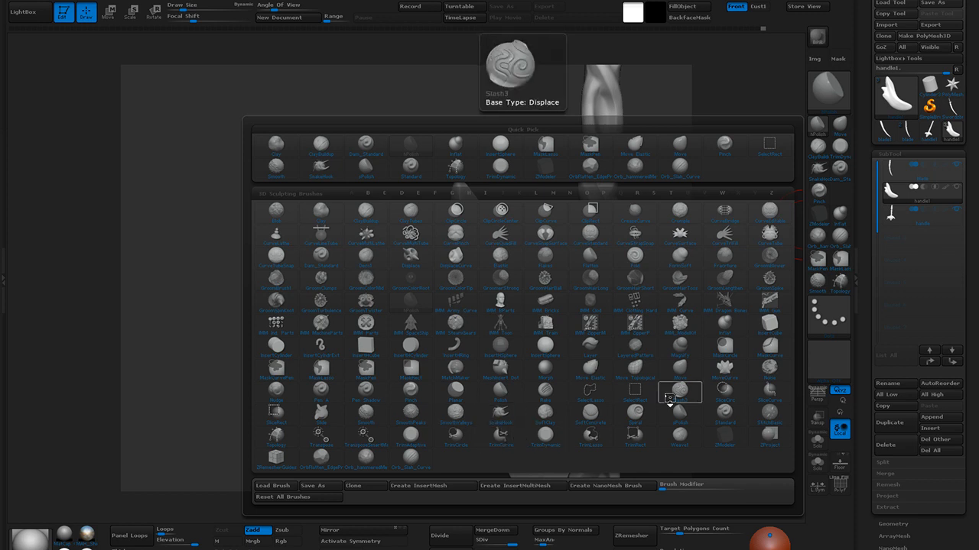
left_click(688, 411)
left_click_drag(533, 170, 519, 170)
key("[")
left_click_drag(456, 222, 451, 200)
left_click_drag(411, 162, 471, 155)
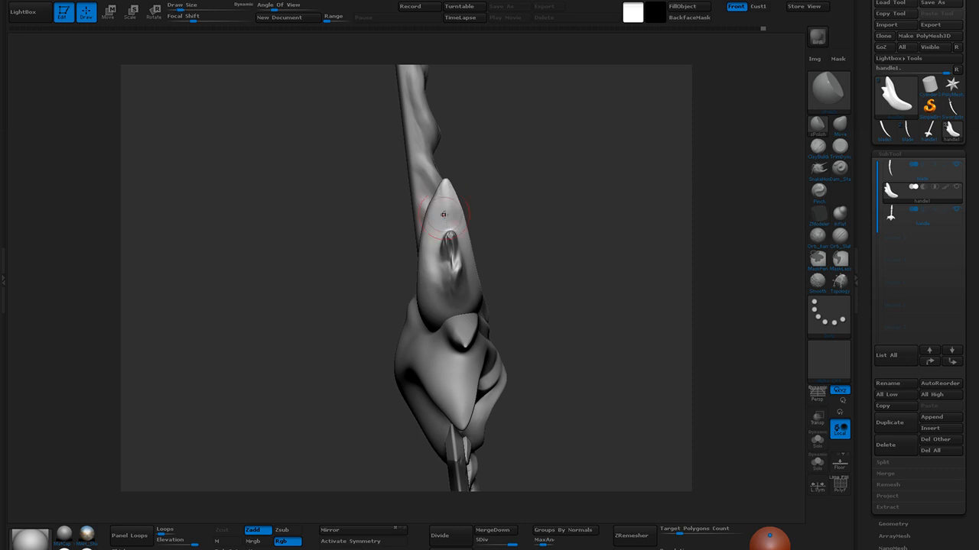
left_click_drag(443, 229, 434, 200)
mouse_move(517, 229)
left_mouse_down()
mouse_move(458, 228)
mouse_move(459, 245)
left_mouse_up()
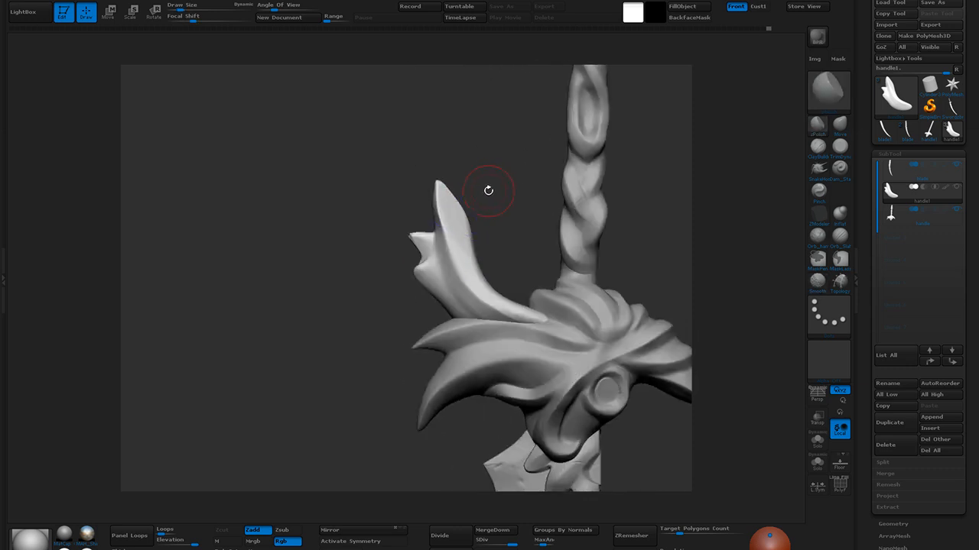
Adjust the outline of the horn's upper part just below the tip with the Move brush
left_click(839, 126)
left_click_drag(447, 211, 441, 208)
mouse_move(490, 187)
left_mouse_down()
mouse_move(483, 197)
mouse_move(510, 184)
left_mouse_up()
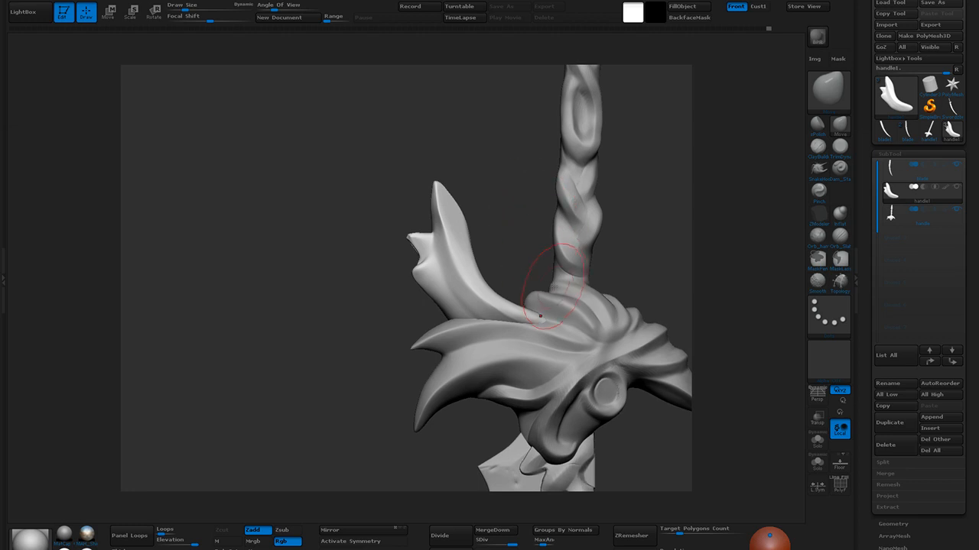
mouse_move(507, 230)
left_mouse_down()
mouse_move(442, 224)
mouse_move(493, 218)
left_mouse_up()
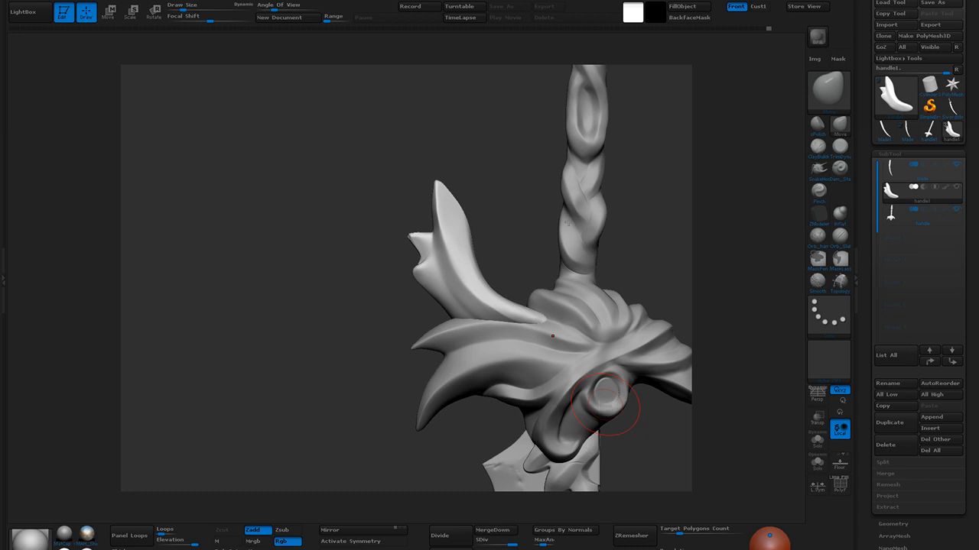
mouse_move(515, 240)
left_mouse_down()
mouse_move(535, 211)
mouse_move(522, 207)
left_mouse_up()
Add volume to the inner face below the horn's tip with ClayBuildup and smooth it
left_click(819, 150)
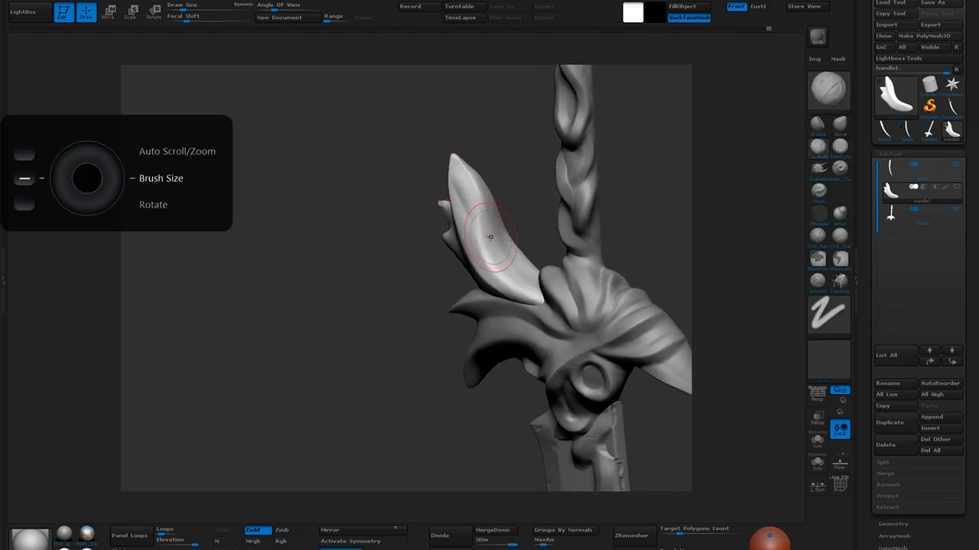
left_click_drag(463, 182, 466, 210, "shift")
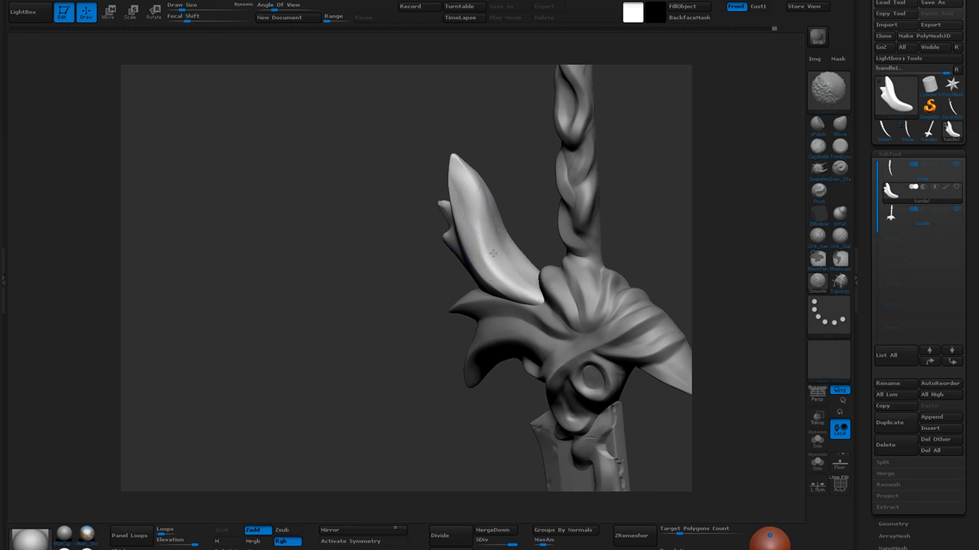
left_click_drag(468, 174, 476, 205, "shift")
Sharpen the ridge lines running down from the horn's tip with the Pinch brush
left_click(820, 192)
mouse_move(529, 165)
left_mouse_down()
mouse_move(474, 160)
mouse_move(471, 197)
left_mouse_up()
left_click_drag(461, 162, 490, 223)
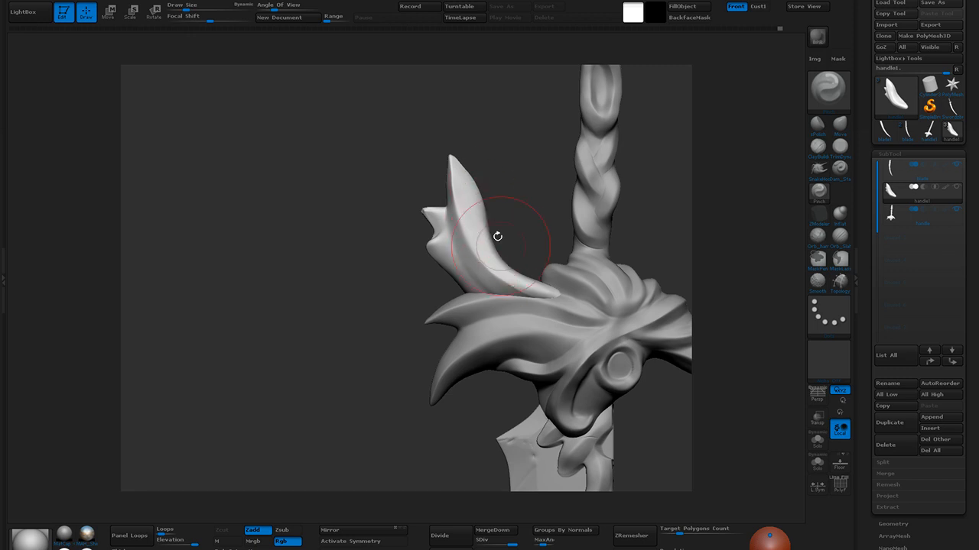
left_click_drag(452, 160, 460, 222)
left_click_drag(500, 194, 504, 184)
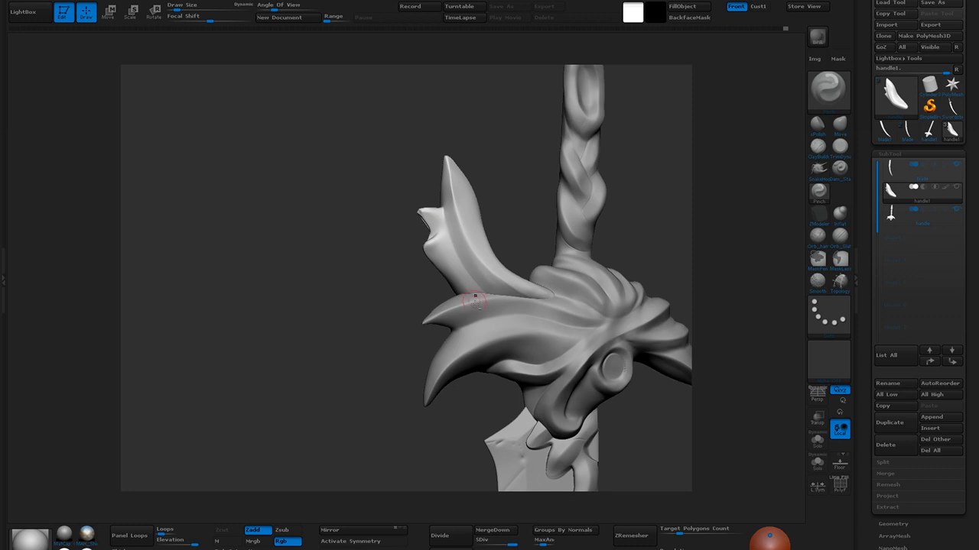
Pull the two small outer spikes of the horn outward into fuller shapes with an enlarged Move brush
left_click(836, 208)
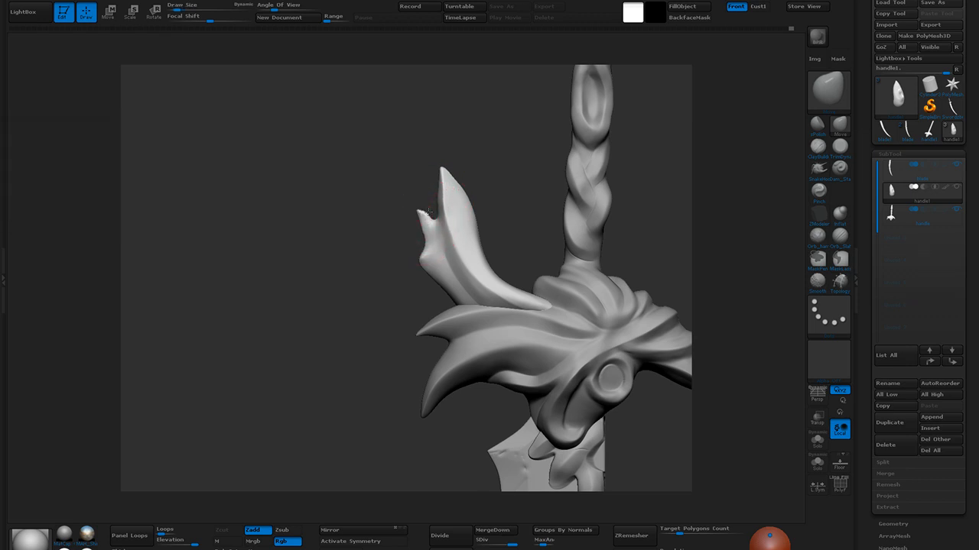
left_click_drag(434, 220, 434, 222)
key("]")
key("]")
key("]")
mouse_move(432, 230)
left_mouse_down()
mouse_move(420, 233)
mouse_move(422, 263)
mouse_move(419, 229)
mouse_move(419, 250)
left_mouse_up()
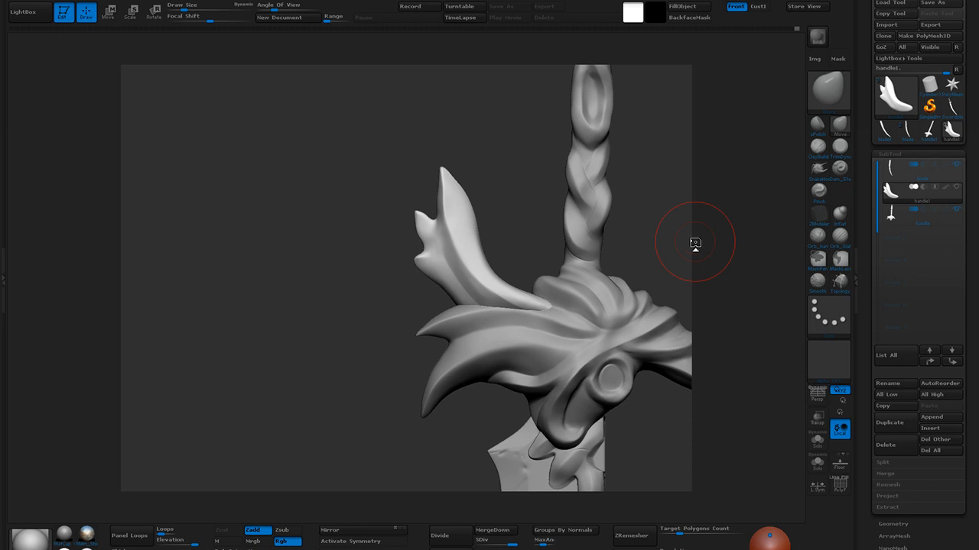
Build up ridges with ClayBuildup from the small outer spikes down to the horn's base at the guard
key("b")
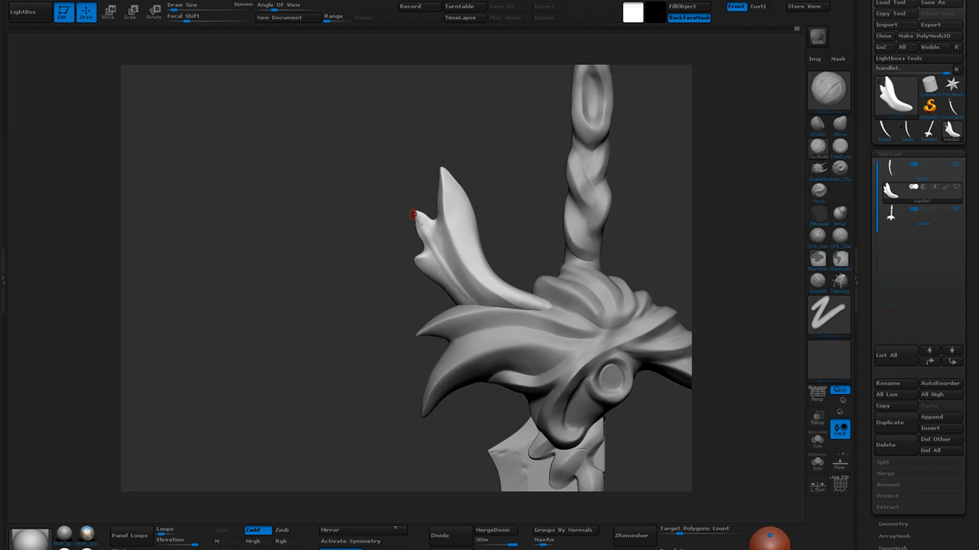
left_click_drag(411, 166, 408, 153)
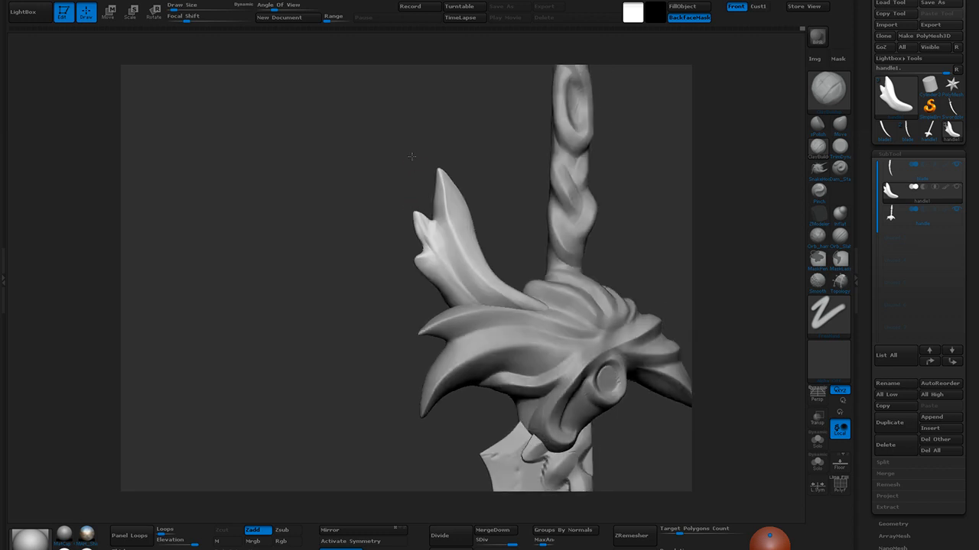
left_click_drag(435, 262, 417, 221)
mouse_move(497, 158)
left_mouse_down()
mouse_move(466, 164)
mouse_move(472, 198)
mouse_move(459, 214)
left_mouse_up()
mouse_move(412, 260)
left_mouse_down()
mouse_move(397, 226)
mouse_move(407, 277)
mouse_move(419, 268)
left_mouse_up()
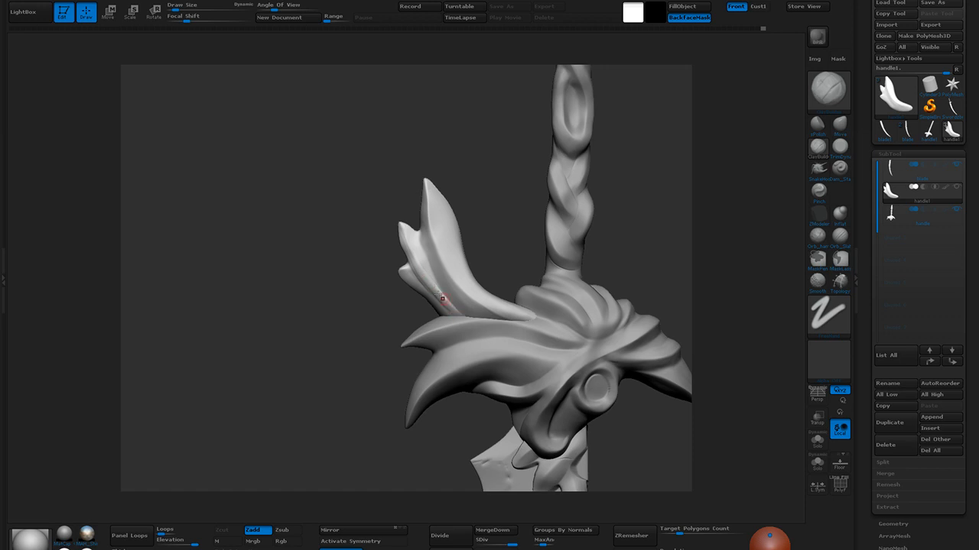
left_click(460, 316)
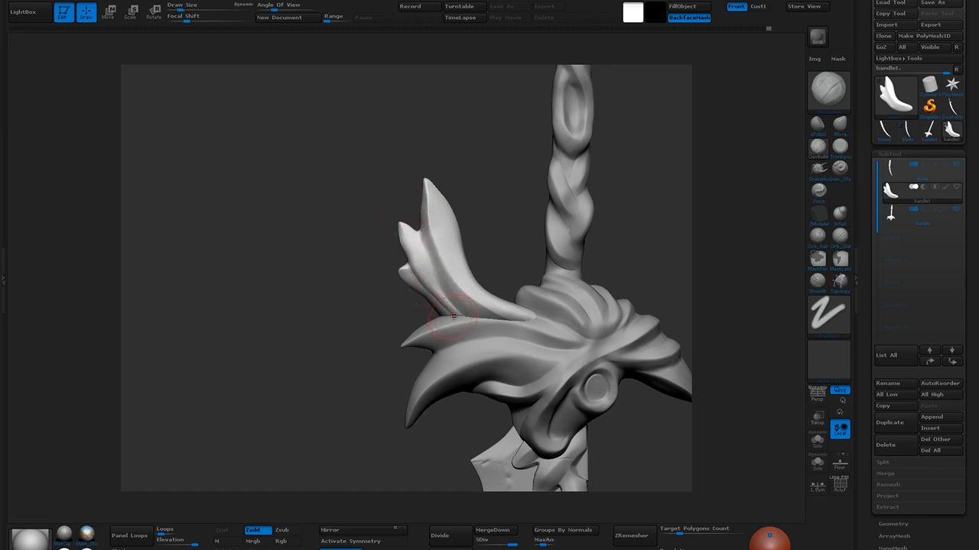
Smooth the clay strokes below the small outer spikes where the horn meets the guard
key("b")
key("s")
key("p")
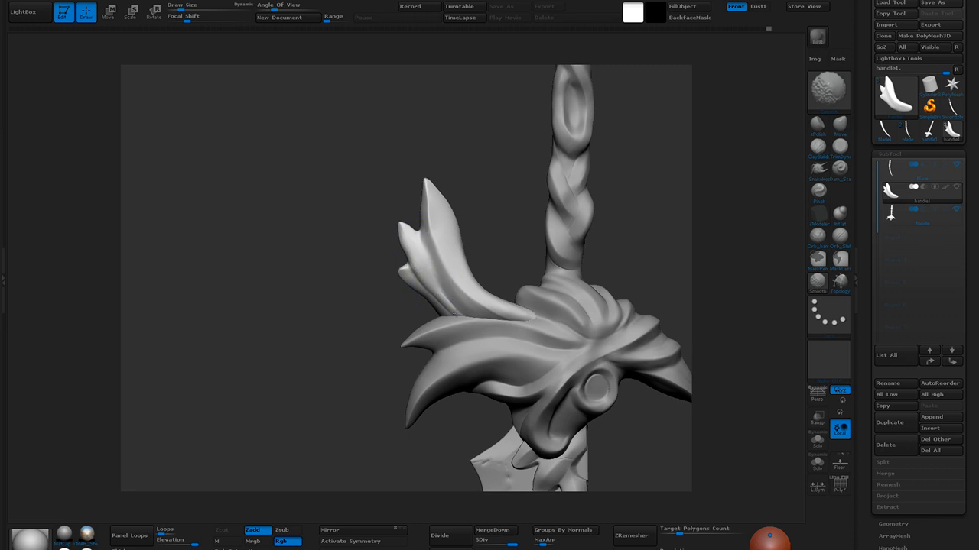
key("b")
key("s")
key("t")
scroll(478, 373, "up", 3)
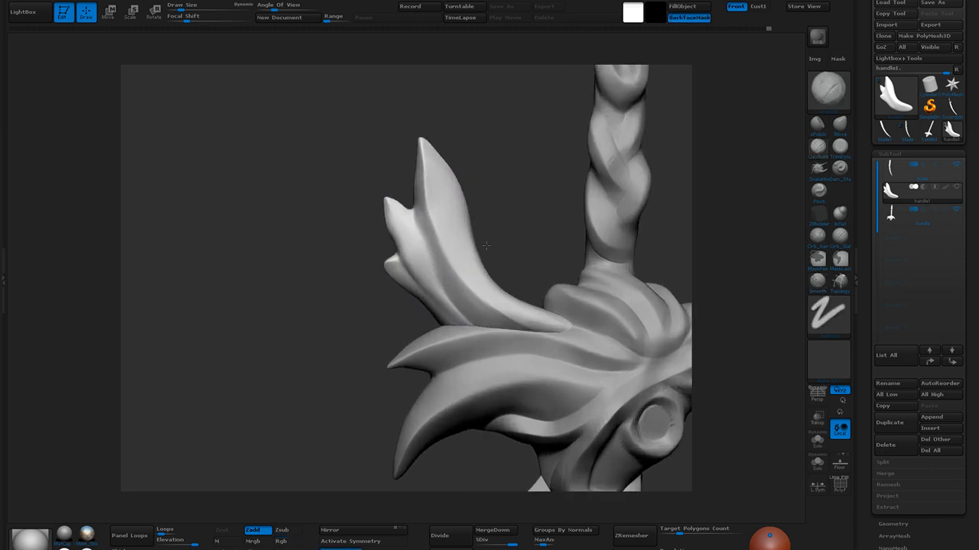
Save the project and isolate the horn piece for detailing with the Orb slash brush
left_click(840, 237)
key("ctrl+s")
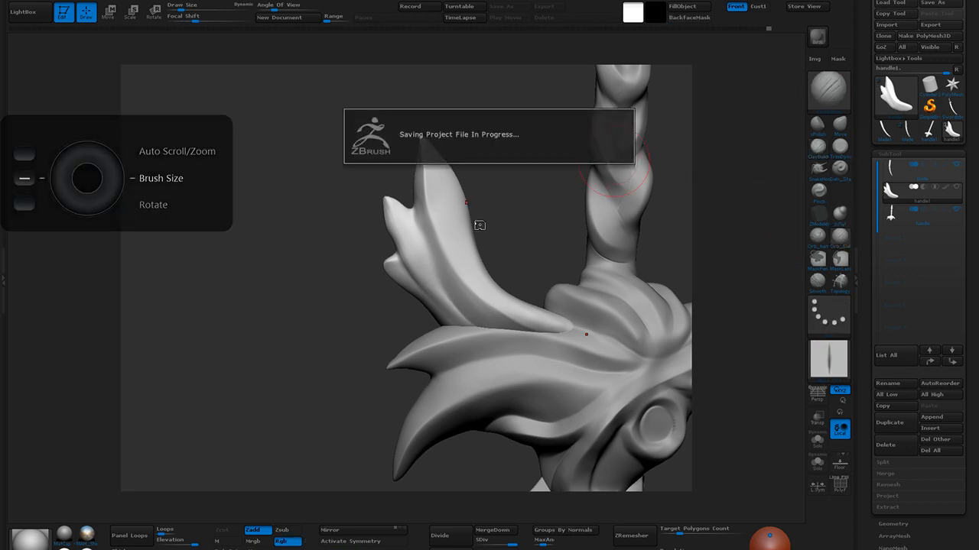
left_click(957, 190)
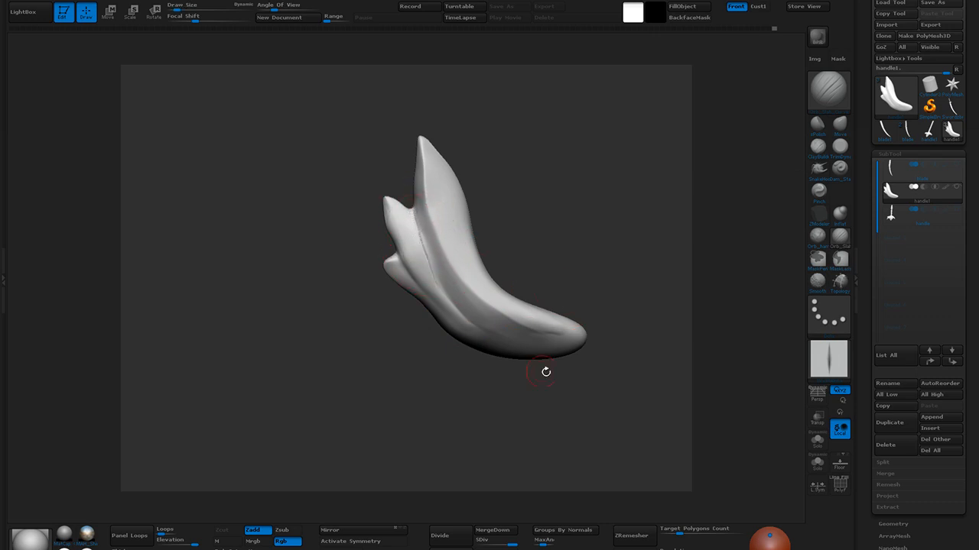
Carve a groove with the Orb slash brush from the notch beside the main spike down to the horn's base and smooth its lower end
left_click_drag(505, 339, 463, 320)
key("ctrl+z")
mouse_move(415, 211)
left_mouse_down()
mouse_move(439, 283)
mouse_move(505, 342)
left_mouse_up()
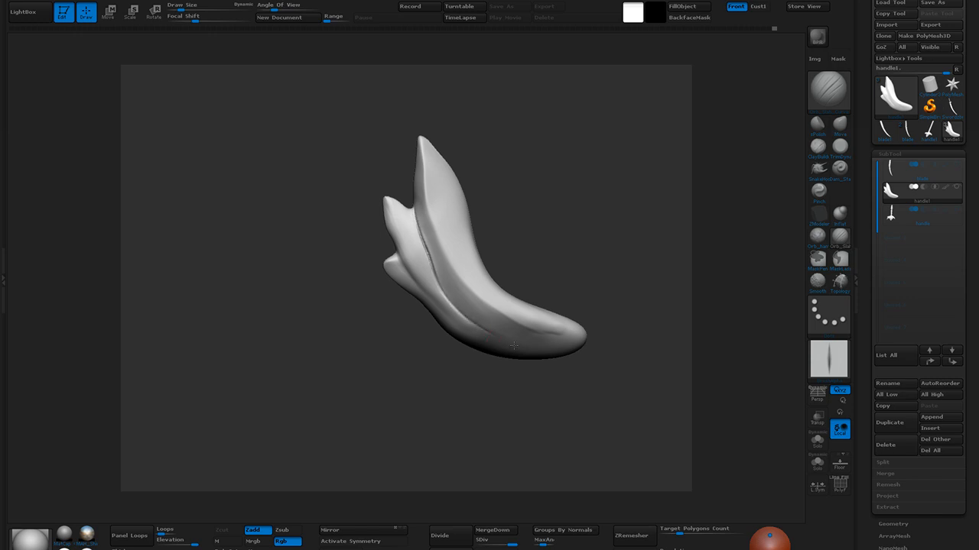
mouse_move(458, 298)
left_mouse_down("shift")
mouse_move(425, 251)
mouse_move(451, 294)
mouse_move(425, 266)
mouse_move(507, 341)
left_mouse_up("shift")
Soften the groove beside the main spike and refine the surface running down from the lowest outer spike
left_click_drag(520, 196, 560, 208)
mouse_move(423, 231)
left_mouse_down("shift")
mouse_move(445, 294)
mouse_move(459, 299)
mouse_move(429, 271)
mouse_move(454, 296)
left_mouse_up("shift")
mouse_move(406, 273)
left_mouse_down()
mouse_move(482, 340)
mouse_move(436, 308)
left_mouse_up()
left_click_drag(397, 267, 499, 354)
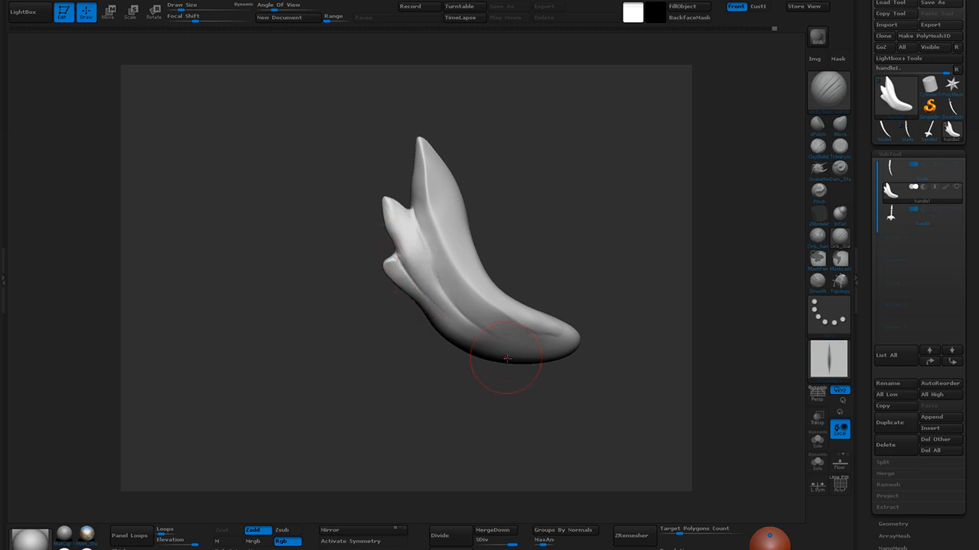
key("ctrl+z")
mouse_move(406, 268)
left_mouse_down()
mouse_move(488, 342)
mouse_move(442, 316)
left_mouse_up()
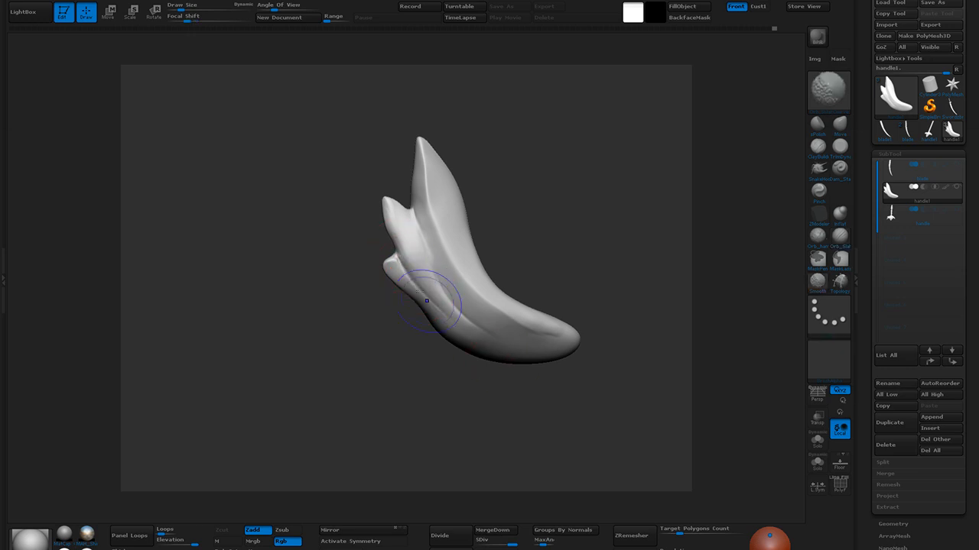
Show the rest of the sword around the isolated horn again and switch to the Move brush
left_click(956, 188)
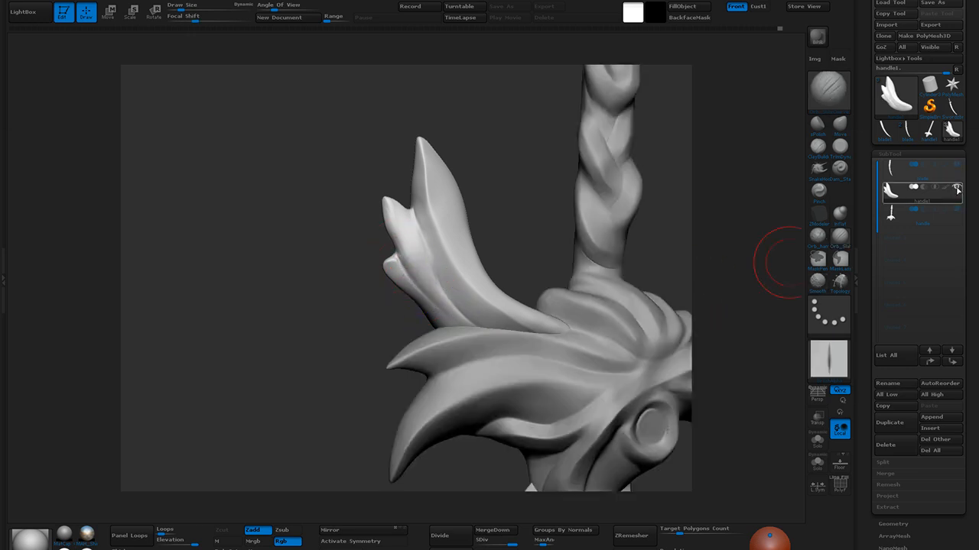
left_click_drag(492, 226, 507, 190)
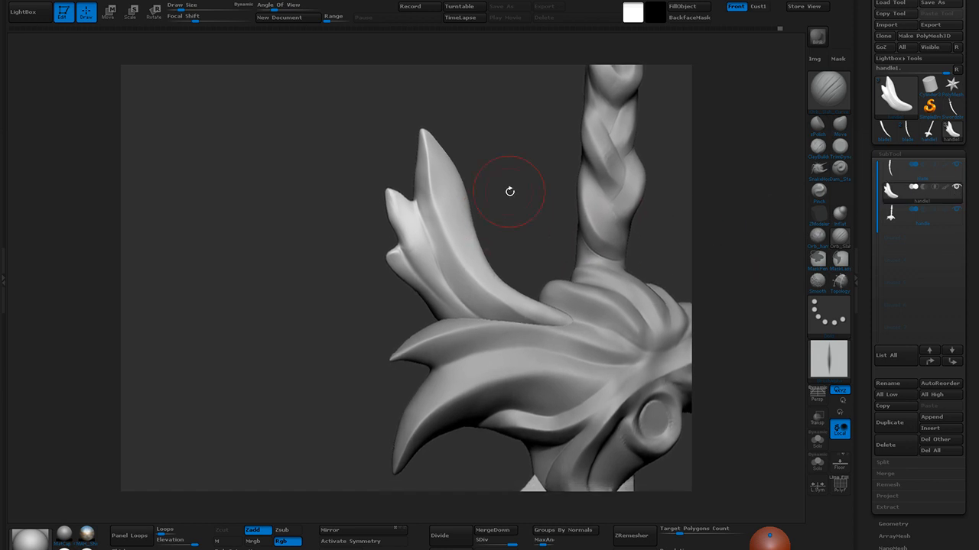
left_click(839, 126)
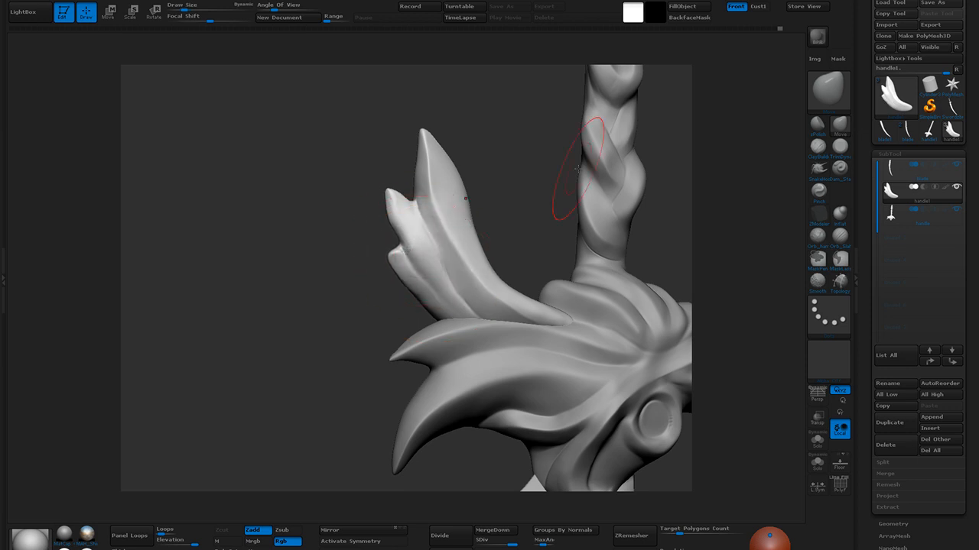
Build up ridges from the middle spike toward the horn's base using the ClayBuildup brush at a reduced size
left_click(819, 147)
key("bracketleft")
key("bracketleft")
key("bracketleft")
key("bracketleft")
mouse_move(394, 202)
left_mouse_down()
mouse_move(452, 292)
mouse_move(428, 266)
left_mouse_up()
left_click_drag(418, 233, 474, 321)
left_click_drag(405, 209, 439, 266)
left_click_drag(397, 220, 436, 274)
Sharpen the ridges below the middle spike with the Pinch brush and smooth the clay surface between them
left_click(820, 193)
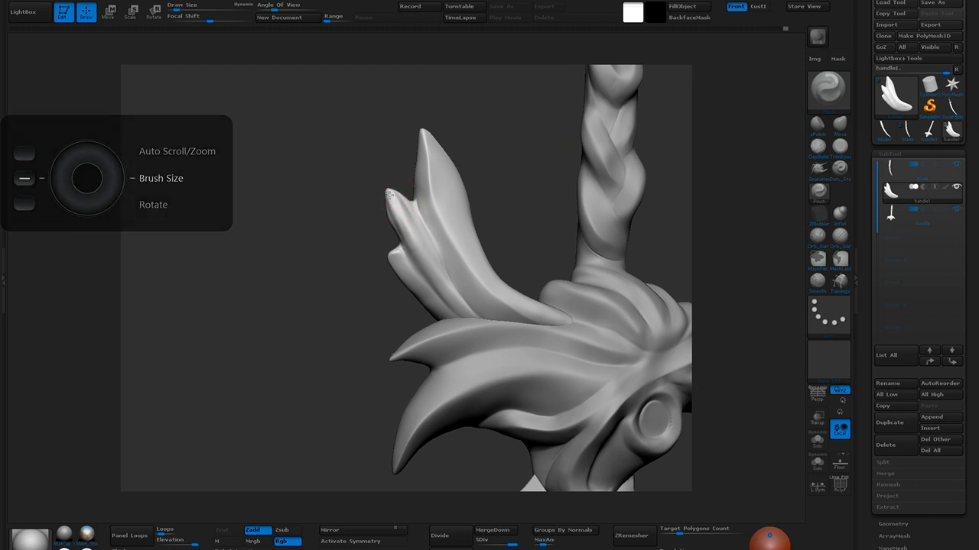
left_click_drag(392, 198, 414, 245)
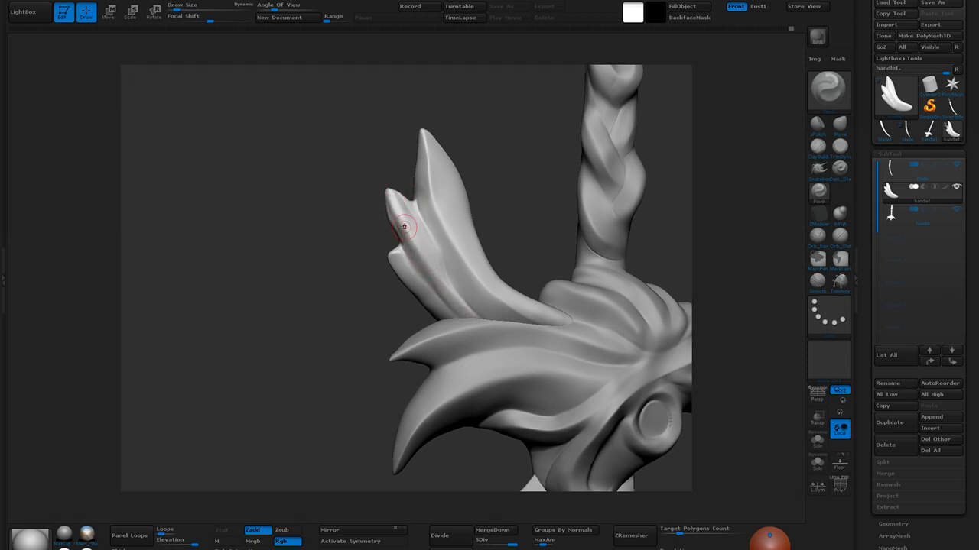
left_click_drag(491, 198, 506, 195)
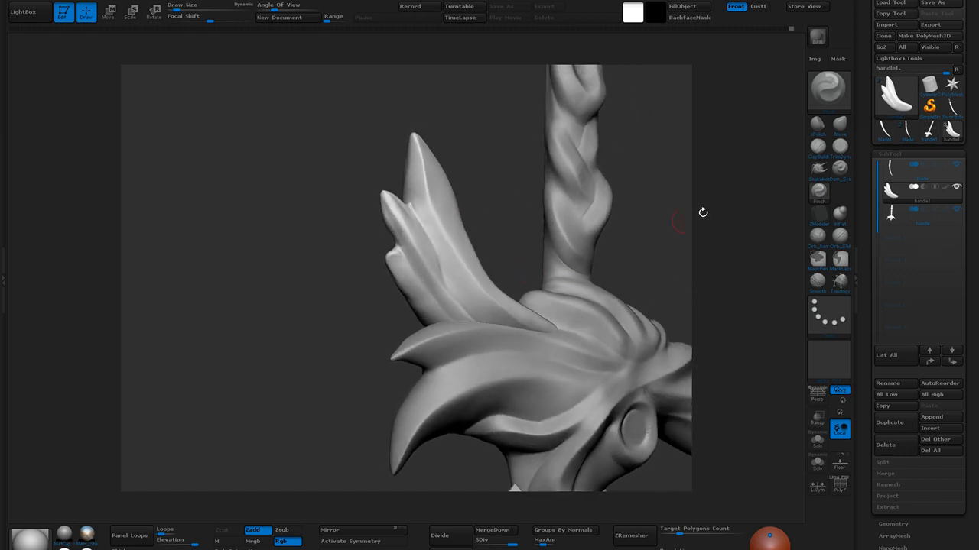
left_click(823, 147)
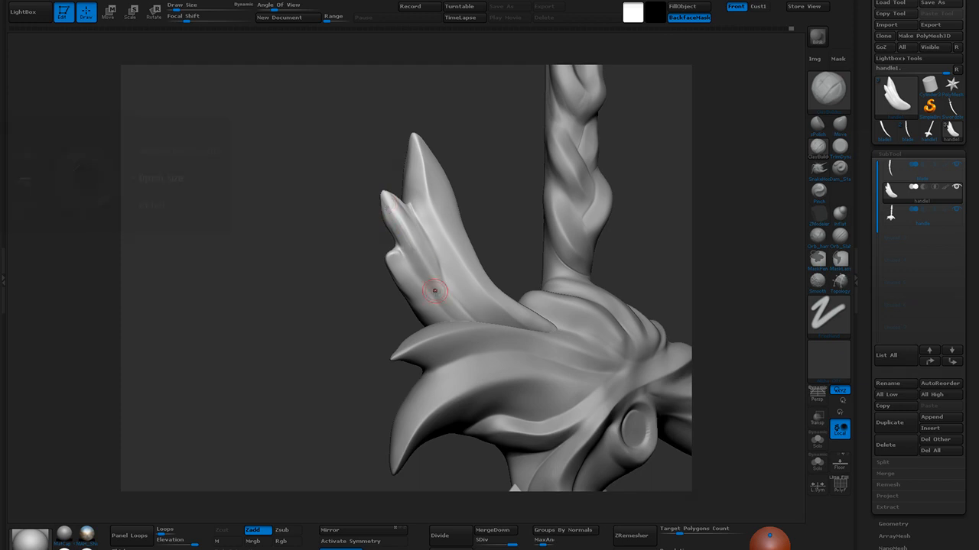
left_click_drag(395, 220, 421, 270, "shift")
left_click(823, 192)
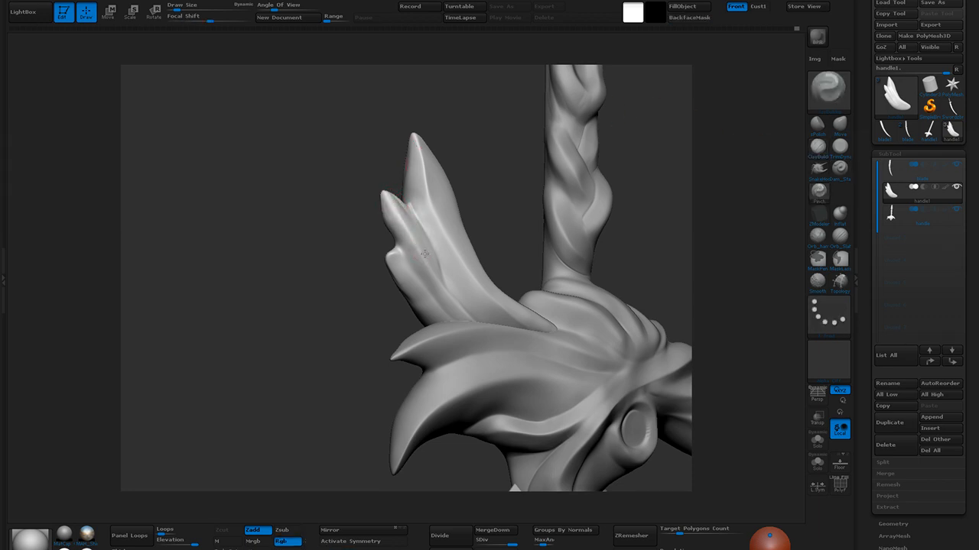
left_click_drag(522, 171, 436, 148)
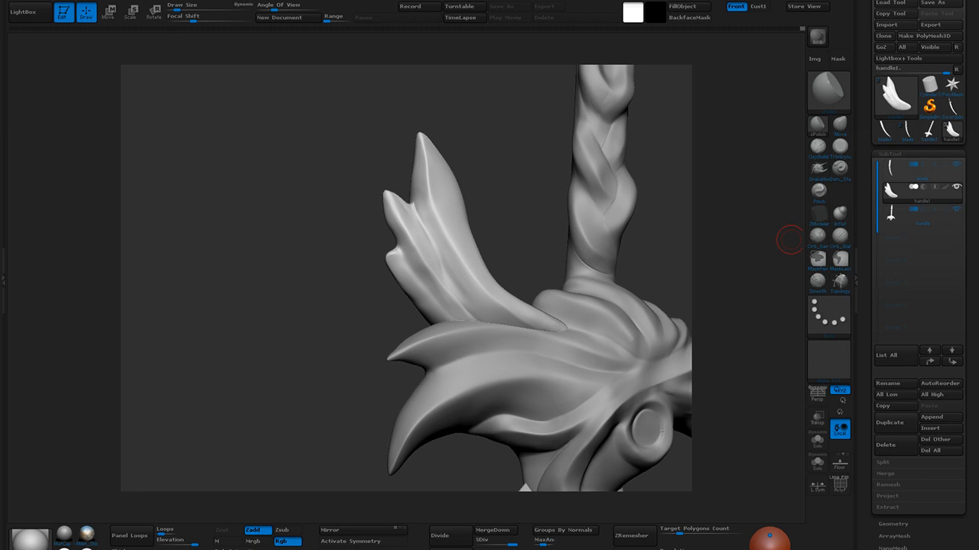
Switch to Discord, view the posted character model images and enlarge the shared call video to full screen
left_click_drag(978, 44, 509, 0)
left_click(310, 303)
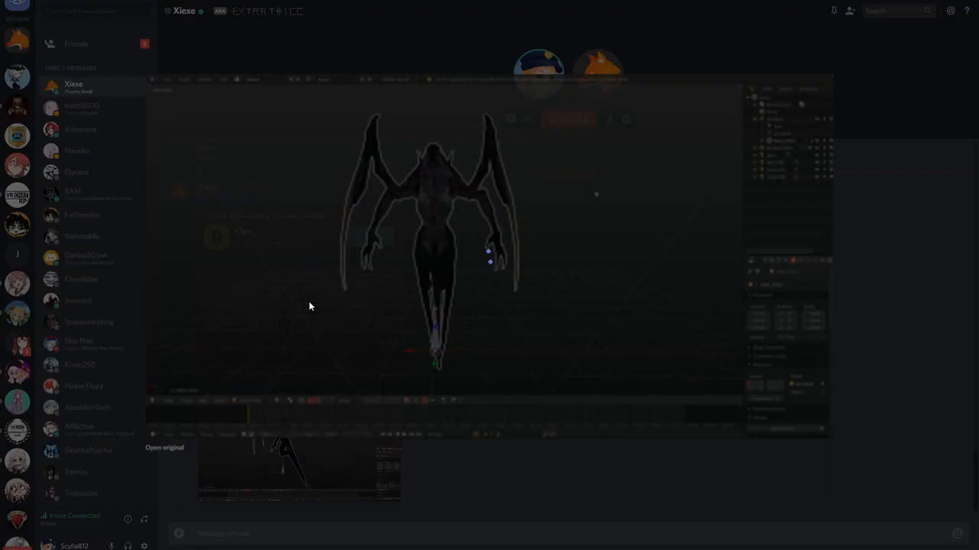
left_click(490, 462)
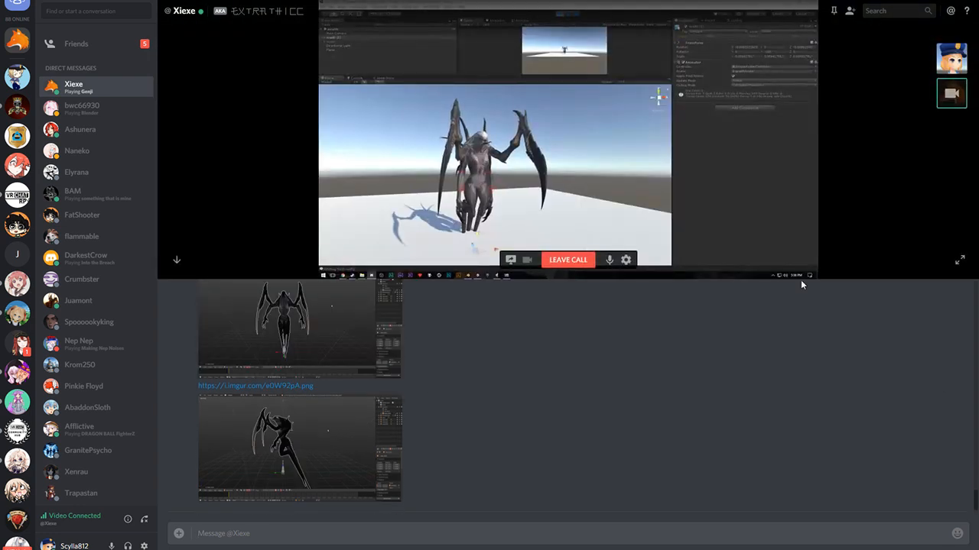
left_click(960, 261)
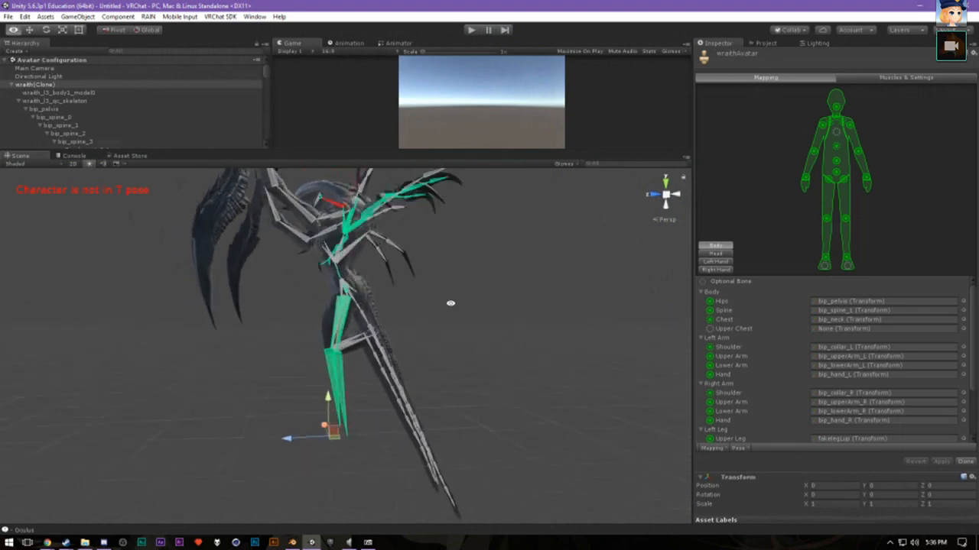
left_click_drag(658, 302, 598, 326, "alt")
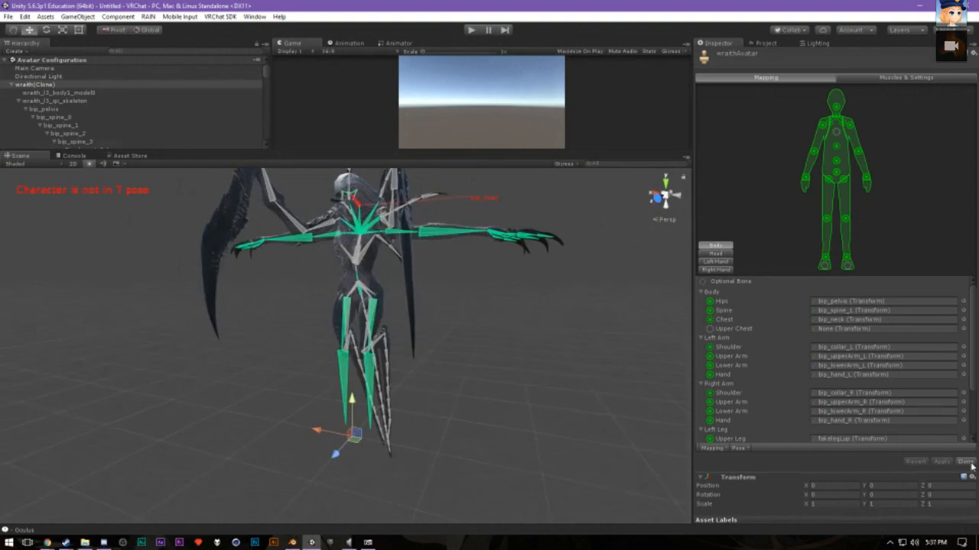
left_click(967, 463)
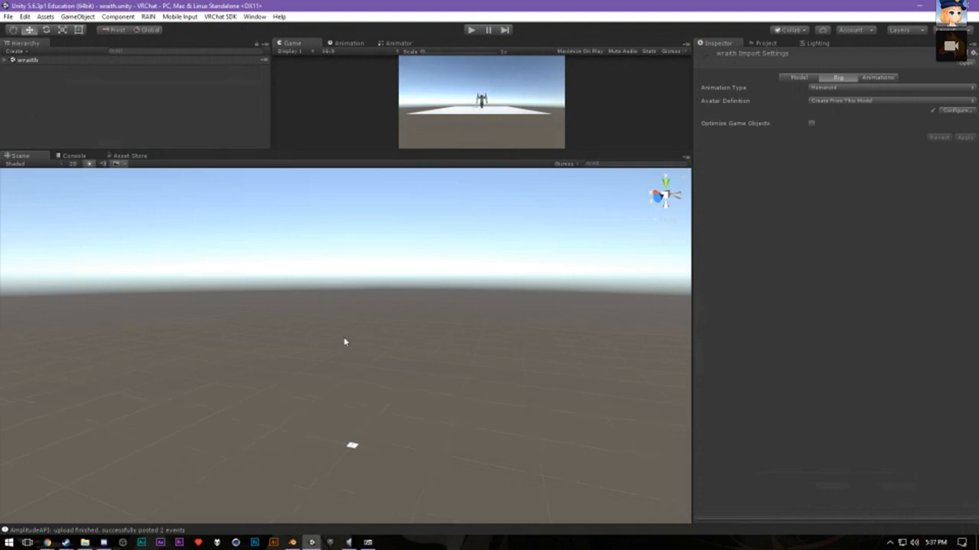
left_click(7, 60)
left_click(44, 70)
left_click(45, 75)
key("f")
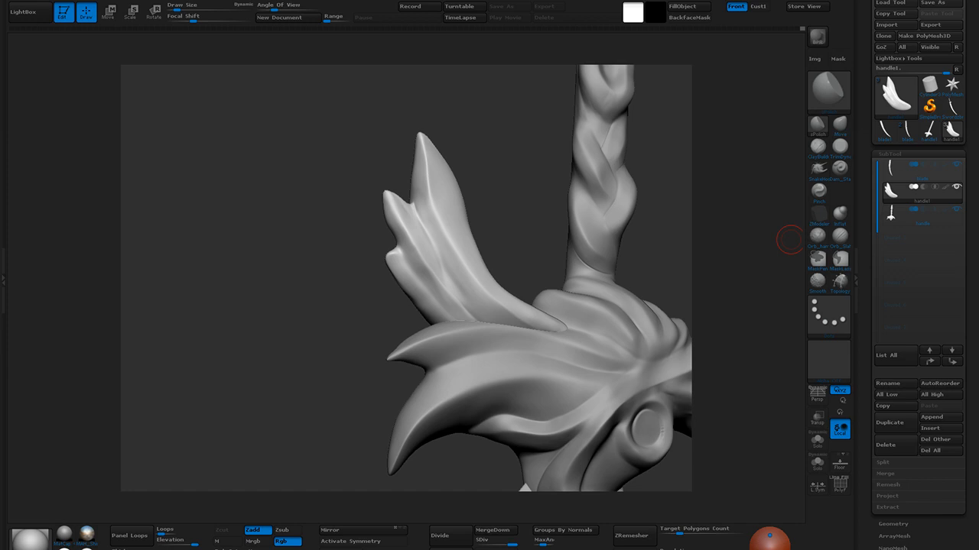
Return to ZBrush, save the project and adjust the Move brush size over the horn
key("ctrl+s")
mouse_move(637, 243)
left_mouse_down()
mouse_move(605, 260)
mouse_move(620, 267)
mouse_move(646, 241)
mouse_move(604, 252)
left_mouse_up()
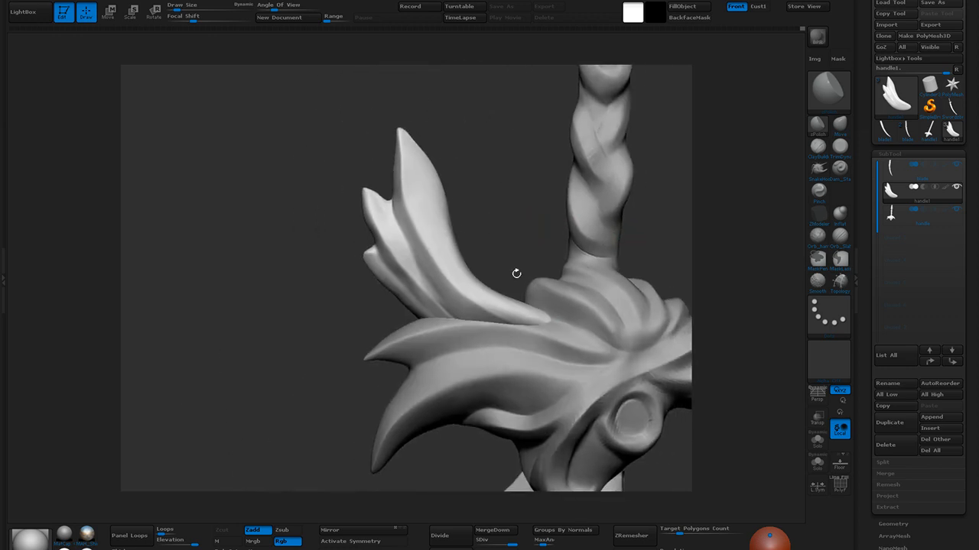
key("bracketright")
key("bracketright")
key("bracketright")
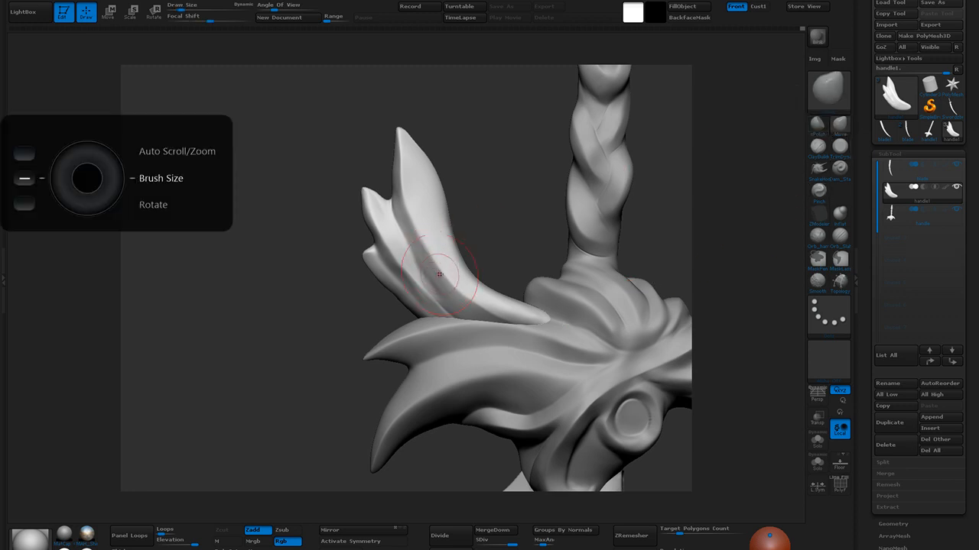
key("bracketleft")
key("bracketleft")
key("bracketleft")
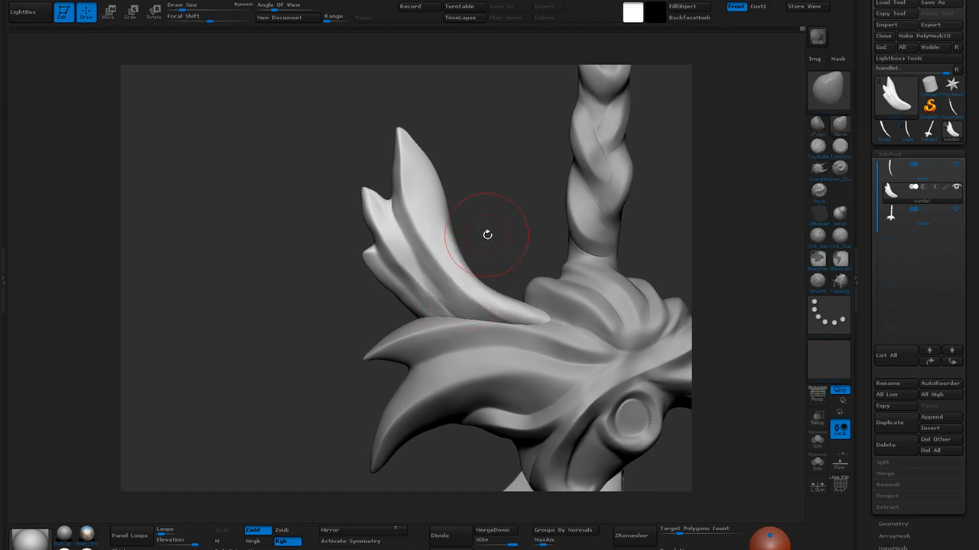
left_click_drag(485, 234, 478, 242)
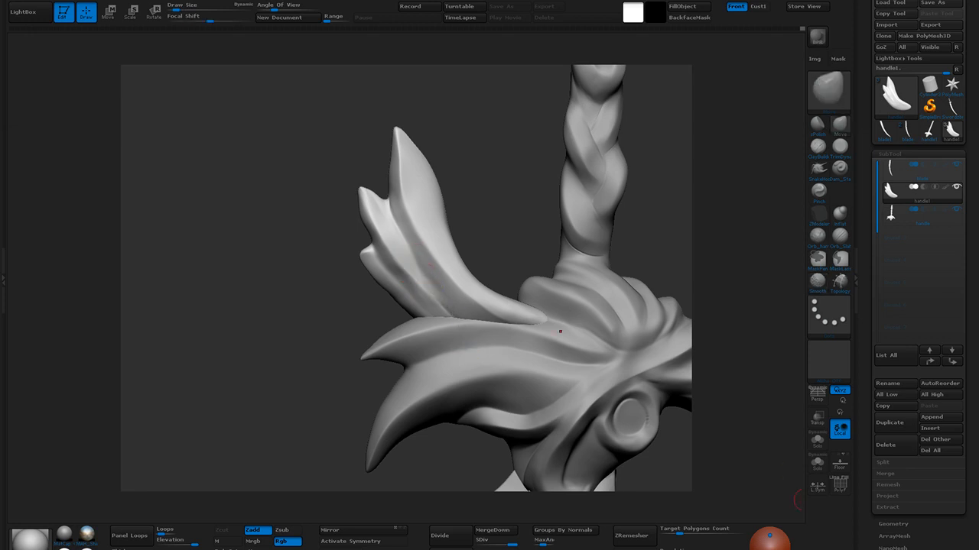
Switch to Discord, view the shared call video in full screen, exit it and move the window out of the way
key("alt+Tab")
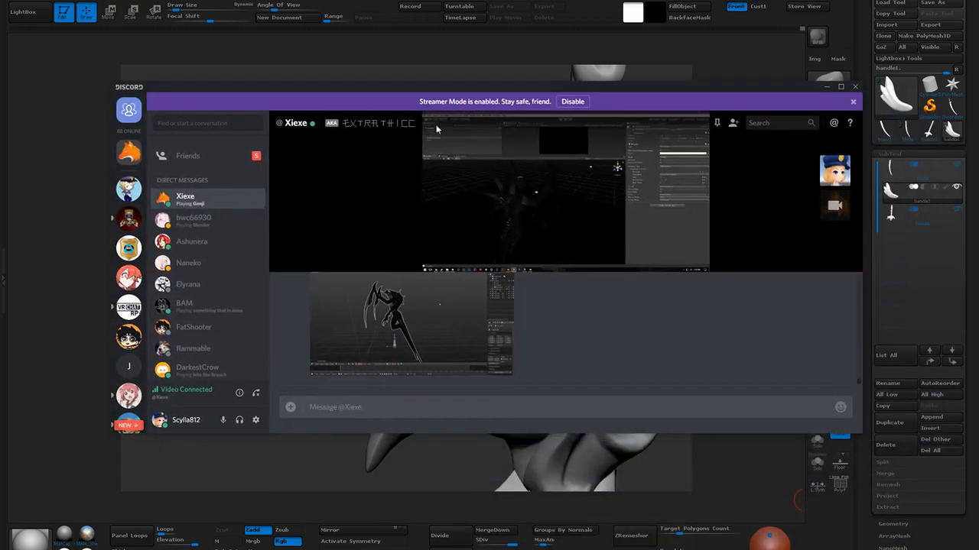
left_click(846, 254)
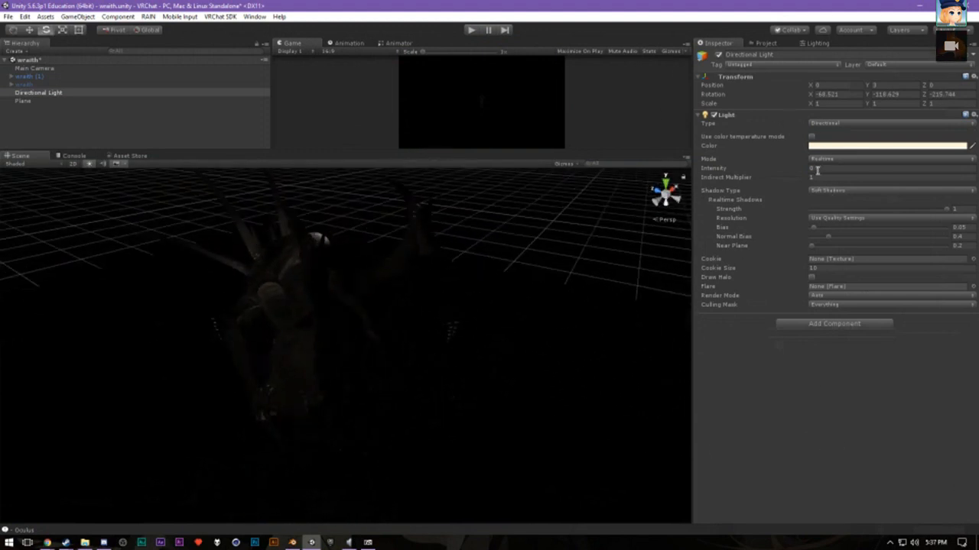
key("Escape")
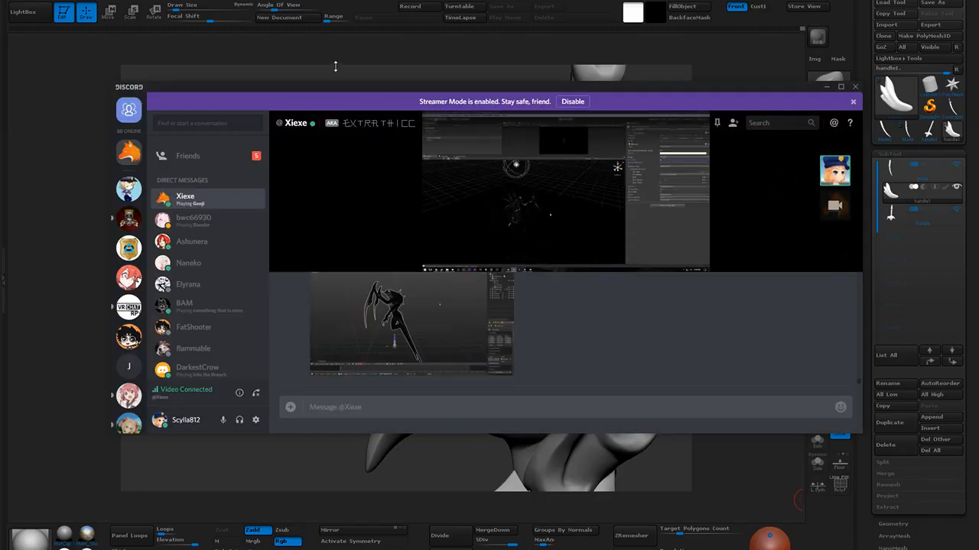
left_click_drag(210, 86, 978, 85)
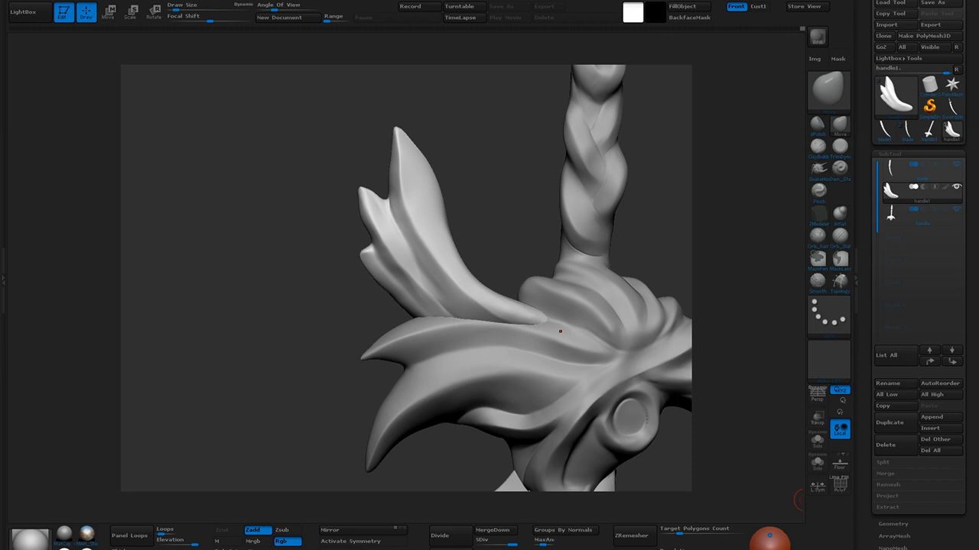
Recut the groove between the main and middle spikes down to the horn's base with the Orb slash brush
left_click(841, 235)
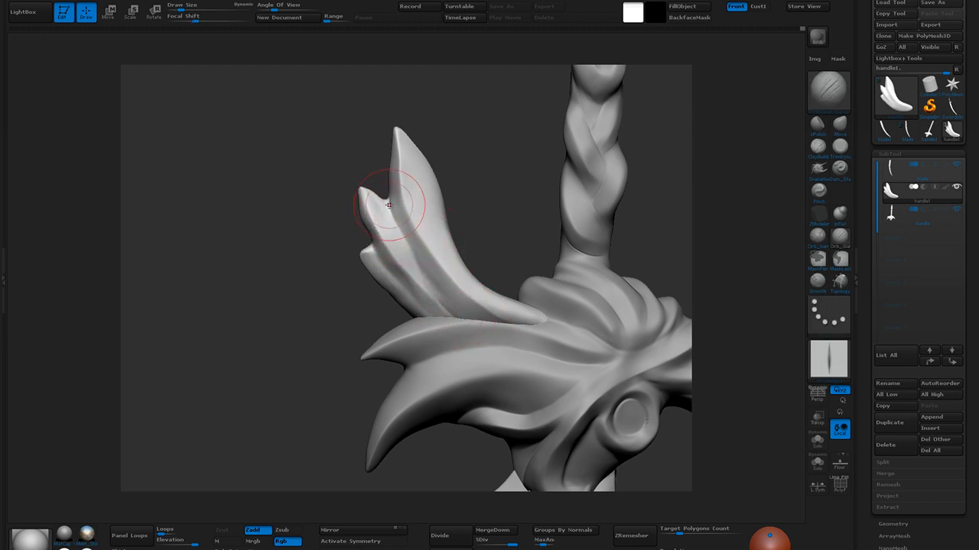
key("ctrl+z")
left_click_drag(393, 201, 477, 319)
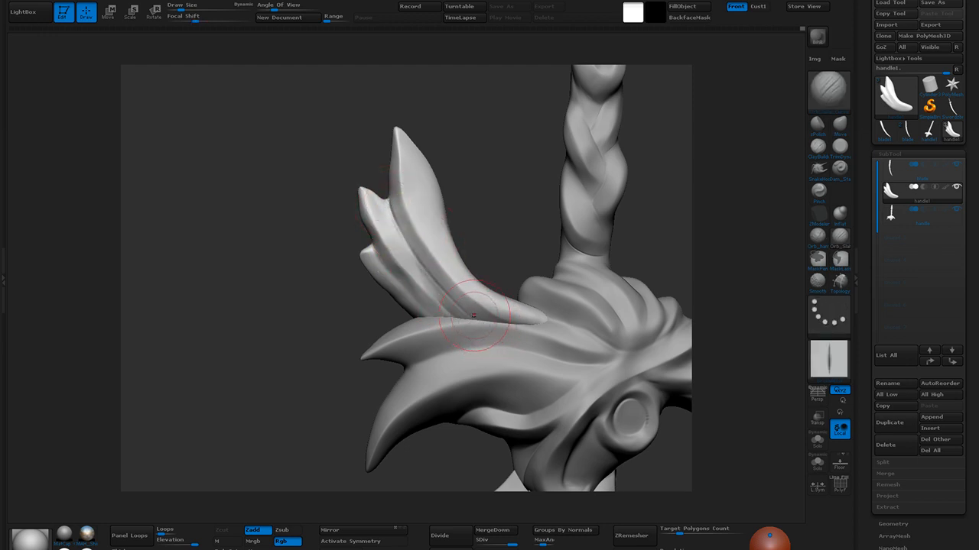
Polish the horn's ridges and refine its profile from several angles with the Move brush
left_click(840, 166)
mouse_move(525, 199)
left_mouse_down()
mouse_move(466, 200)
mouse_move(475, 205)
left_mouse_up()
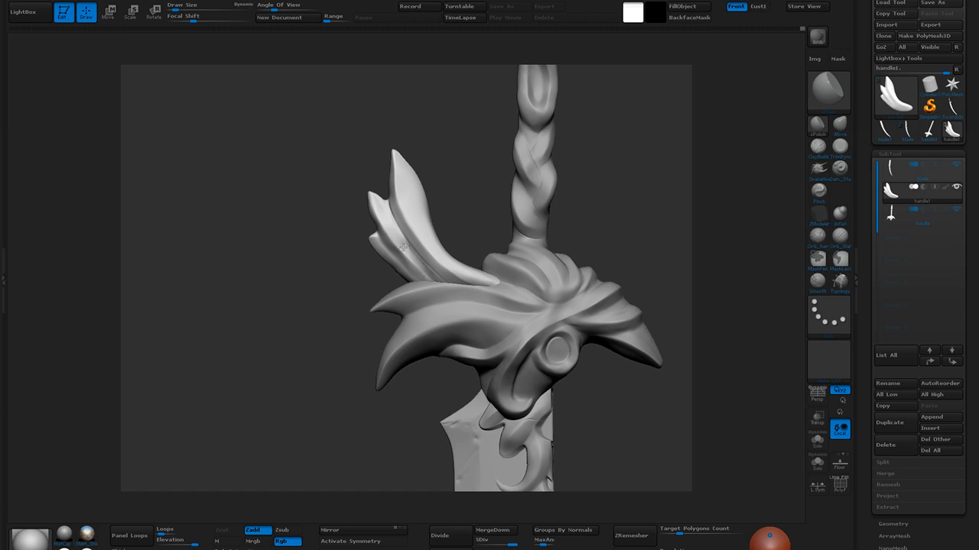
mouse_move(451, 162)
left_mouse_down()
mouse_move(439, 165)
mouse_move(437, 192)
mouse_move(452, 216)
mouse_move(474, 181)
mouse_move(474, 193)
mouse_move(537, 126)
left_mouse_up()
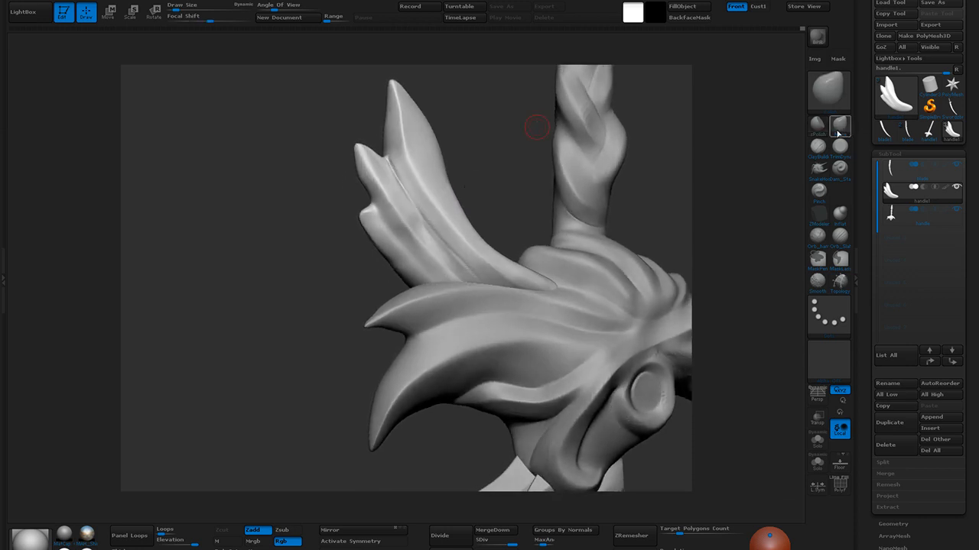
mouse_move(520, 185)
left_mouse_down()
mouse_move(507, 115)
mouse_move(522, 120)
left_mouse_up()
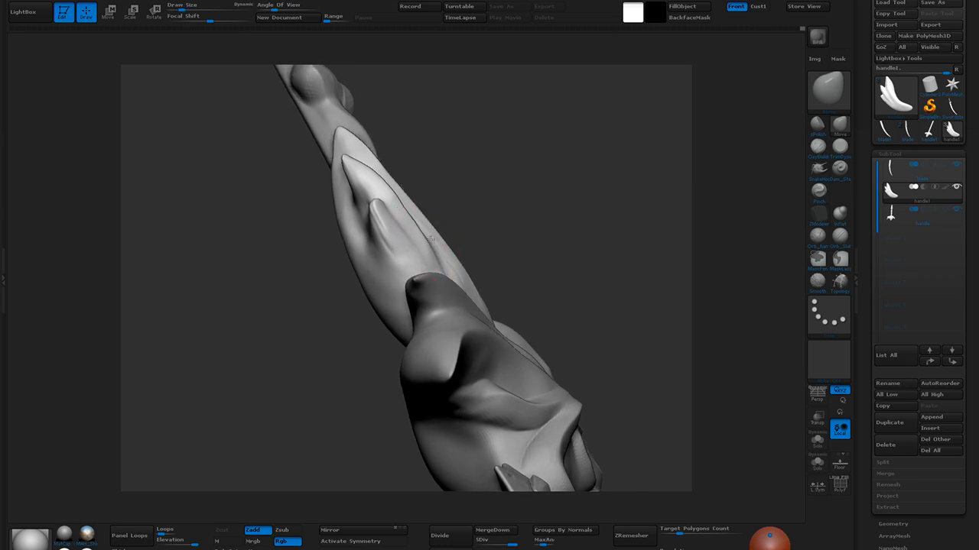
left_click_drag(519, 209, 468, 239)
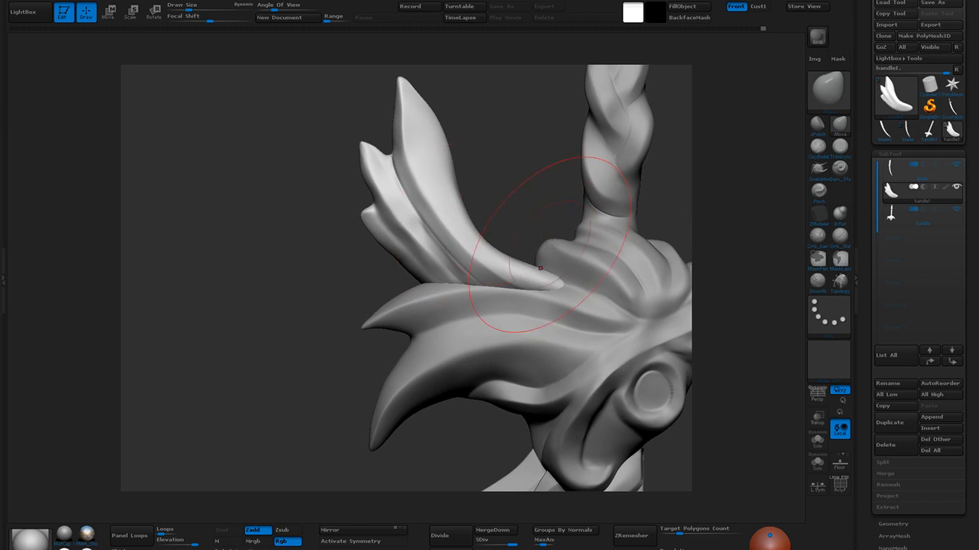
Carve a groove from the notch above the lowest outer spike to the horn's base with the Orb slash brush and smooth it
left_click(840, 235)
left_click_drag(529, 166, 513, 166)
key("bracketleft")
key("bracketleft")
left_click_drag(370, 208, 465, 299)
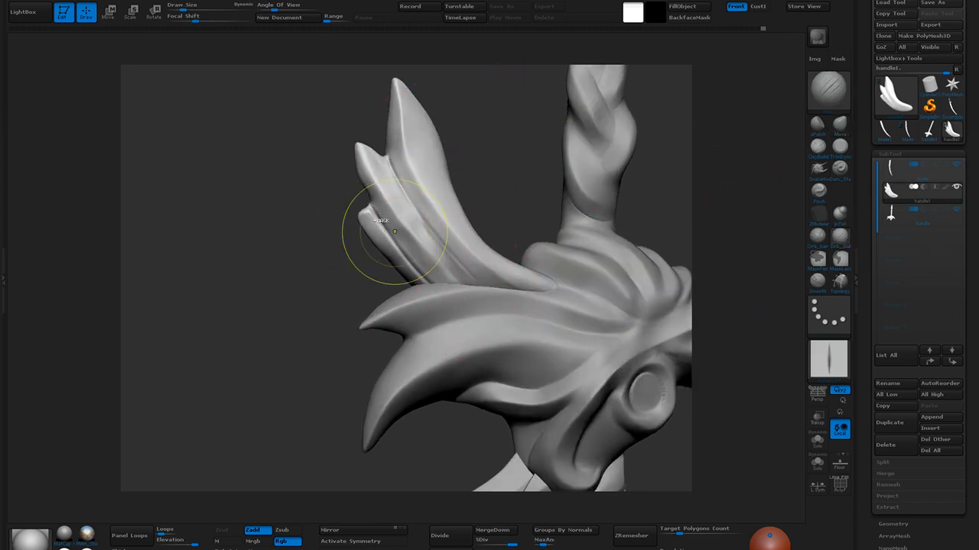
left_click_drag(368, 205, 481, 306)
mouse_move(379, 224)
left_mouse_down()
mouse_move(457, 310)
mouse_move(390, 226)
mouse_move(472, 305)
left_mouse_up()
left_click_drag(373, 219, 451, 296, "shift")
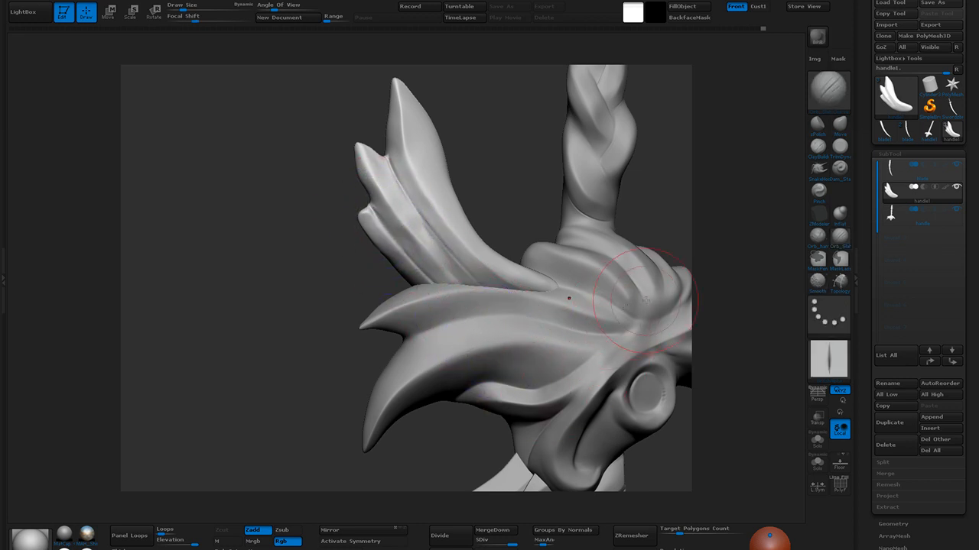
Push out the outer edge of the horn's lowest spike with the Move brush and smooth its surface
left_click(840, 131)
mouse_move(502, 194)
left_mouse_down()
mouse_move(328, 251)
mouse_move(368, 277)
left_mouse_up()
key("ctrl+z")
key("bracketleft")
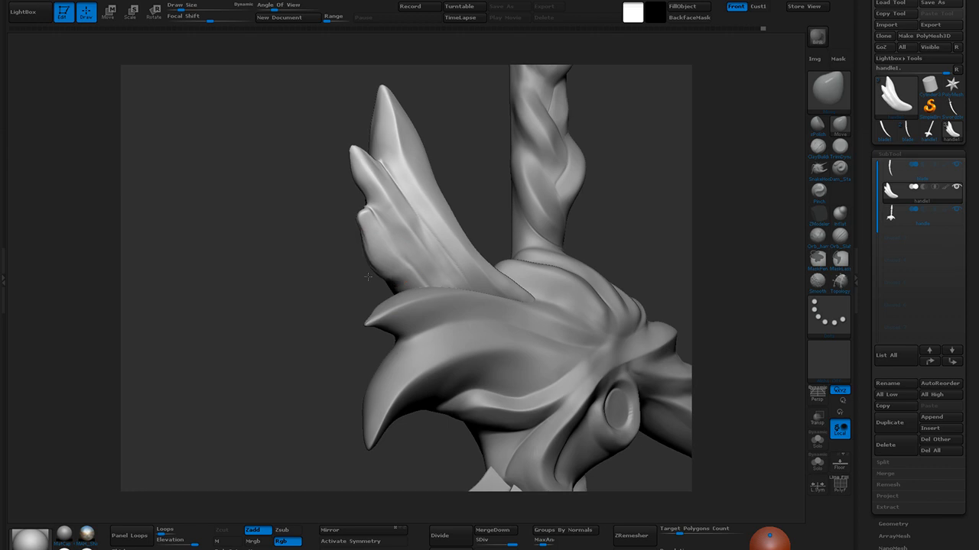
left_click_drag(475, 174, 446, 188)
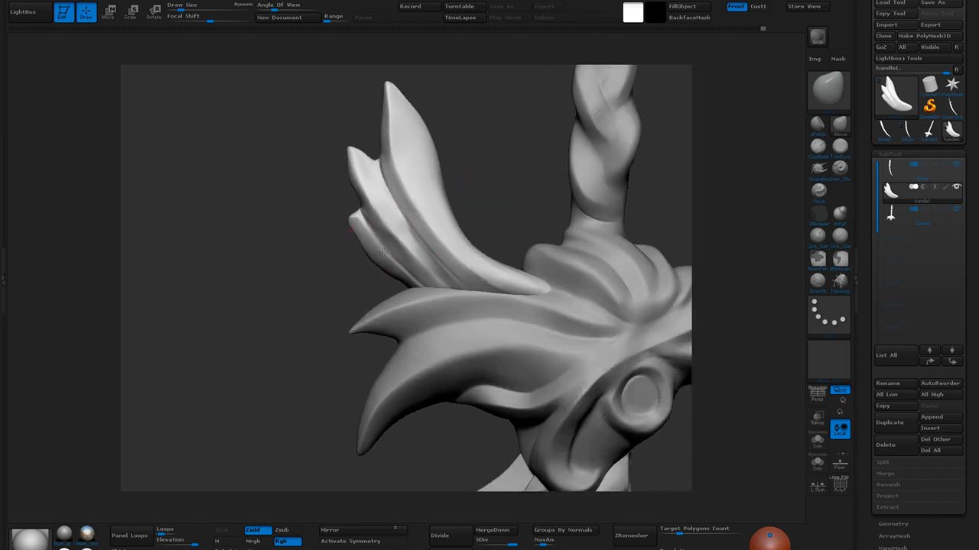
left_click_drag(359, 244, 348, 254)
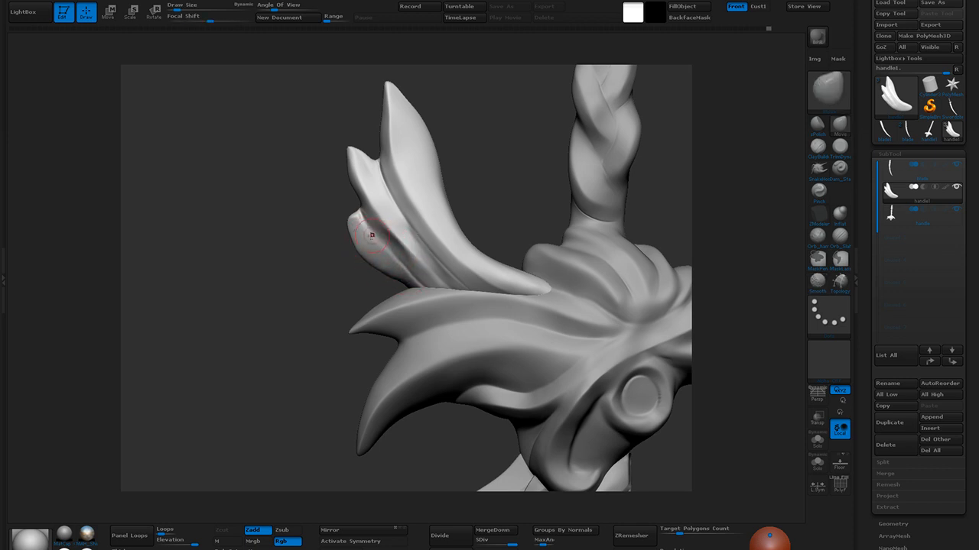
left_click_drag(375, 236, 383, 265, "shift")
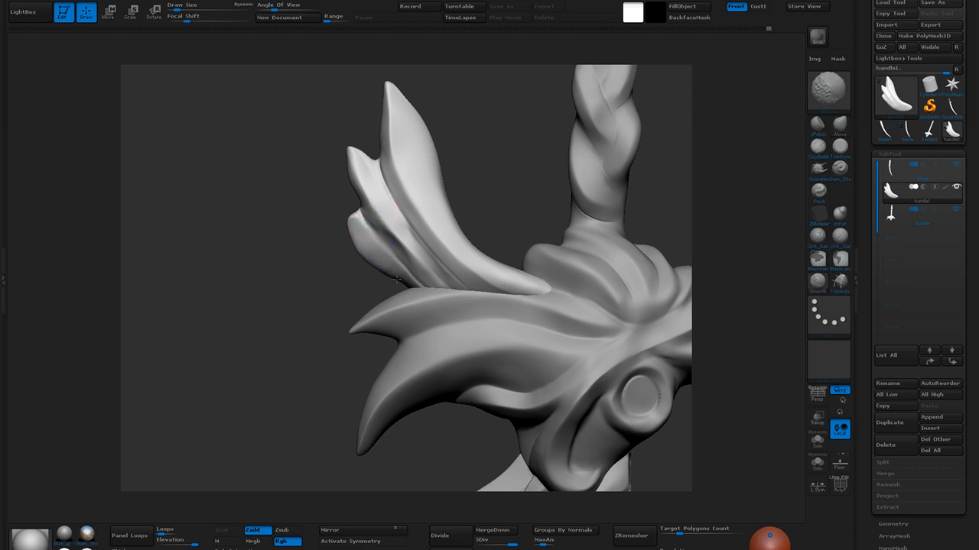
Deepen the groove running from the lowest spike's notch to the horn's base with the Orb slash brush
left_click(840, 237)
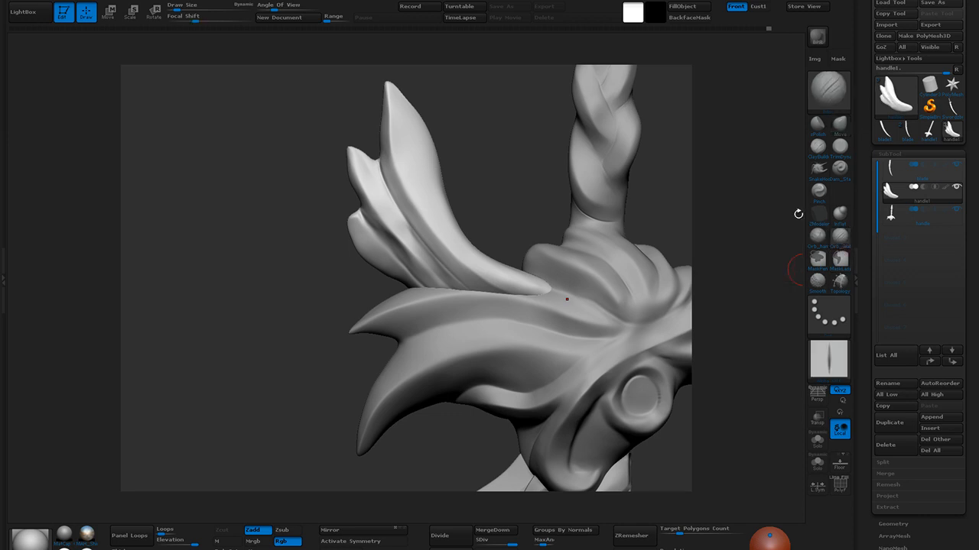
left_click_drag(500, 177, 475, 155)
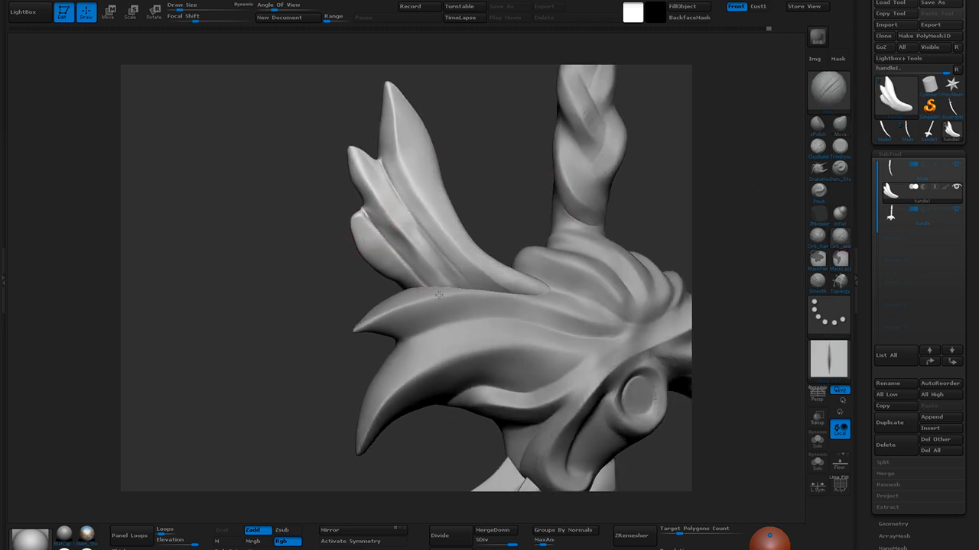
key("shift")
left_click_drag(366, 212, 435, 290)
key("shift")
left_click_drag(329, 245, 301, 373)
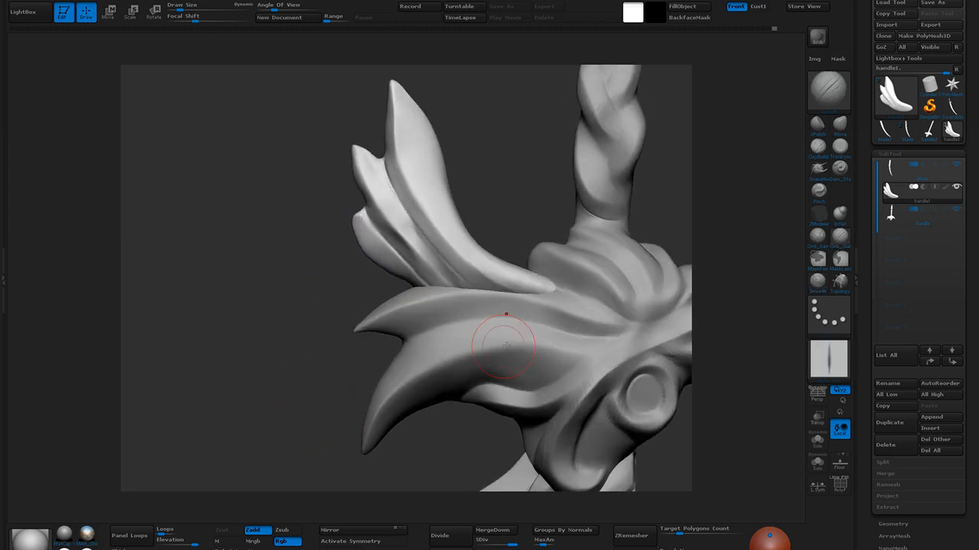
Build up volume along the lowest spike's outer ridge with the ClayBuildup brush and smooth the added clay
left_click(818, 148)
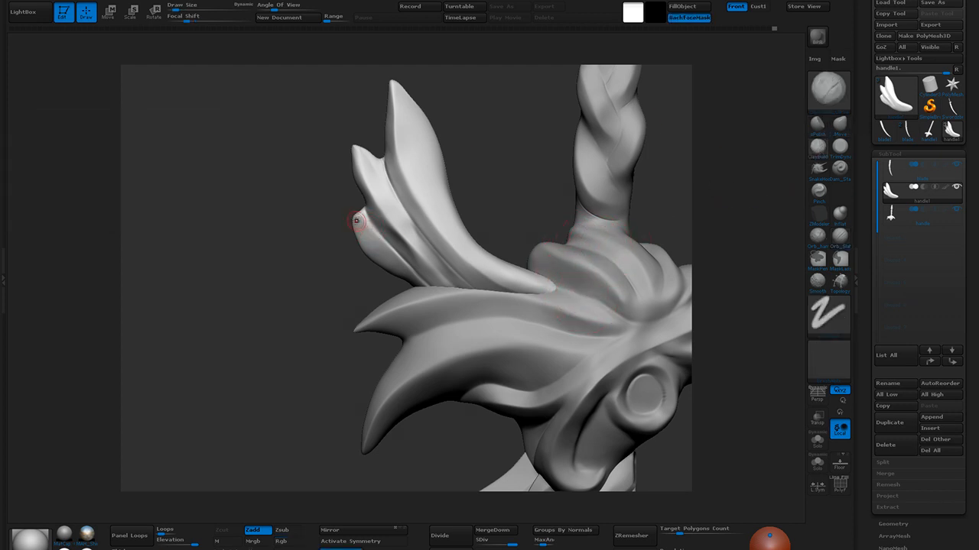
left_click_drag(396, 269, 386, 254)
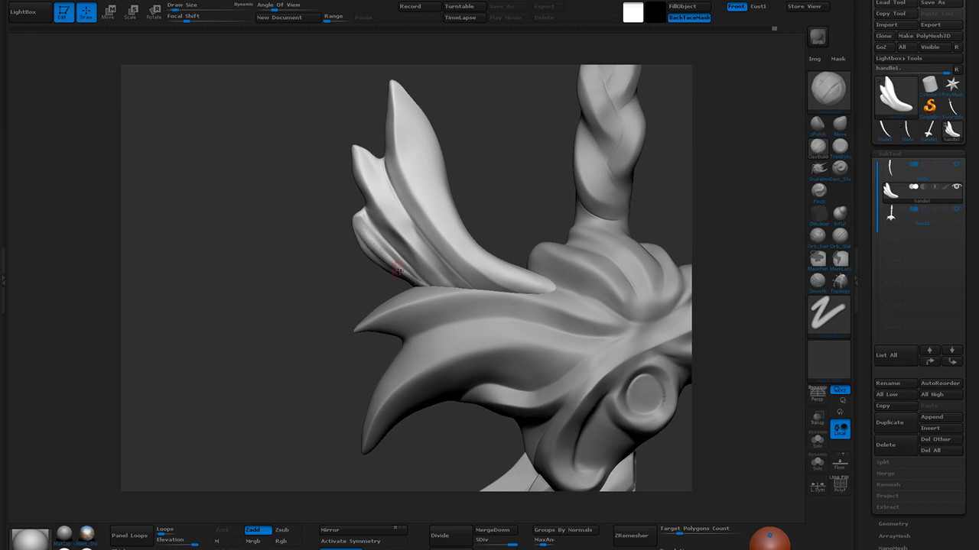
left_click_drag(355, 223, 414, 282)
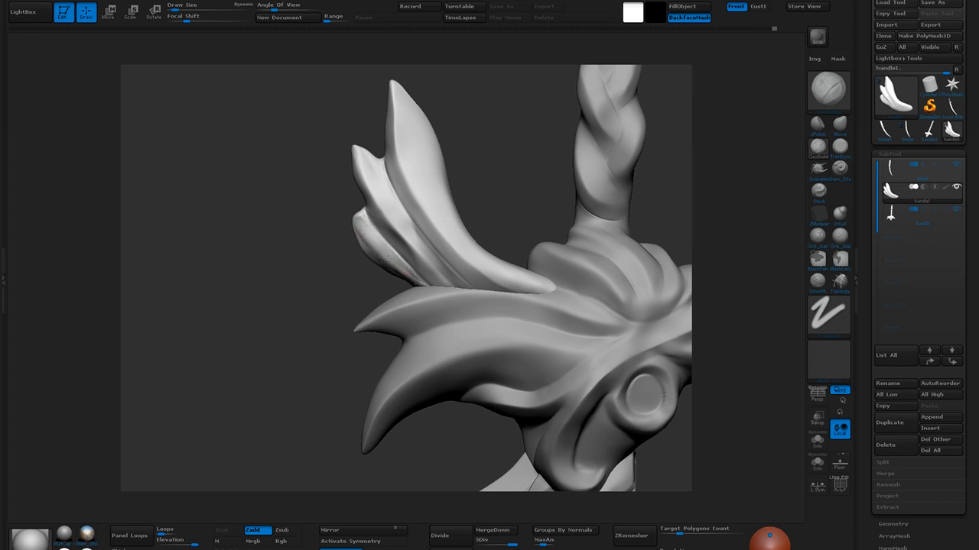
mouse_move(363, 235)
left_mouse_down()
mouse_move(412, 283)
mouse_move(367, 236)
mouse_move(371, 245)
left_mouse_up()
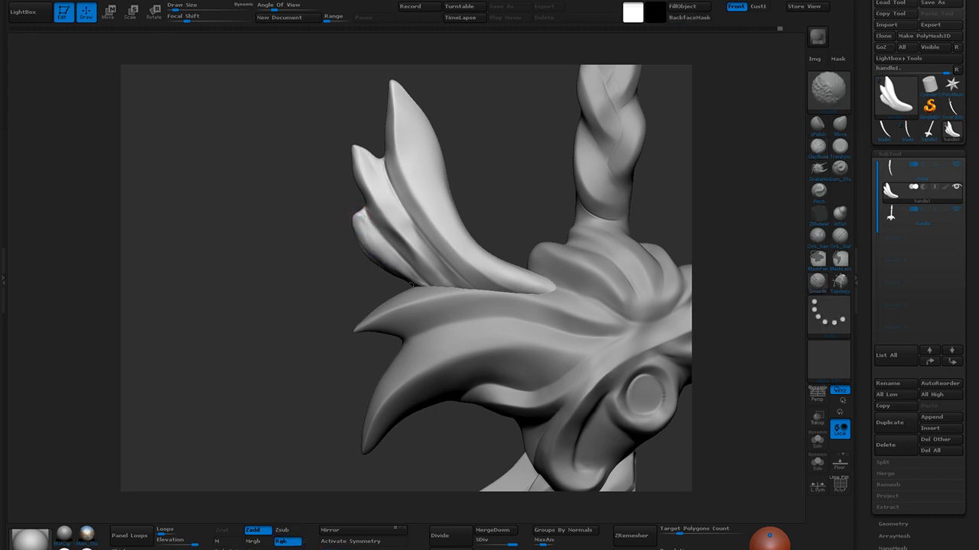
mouse_move(487, 159)
left_mouse_down()
mouse_move(500, 138)
mouse_move(492, 104)
left_mouse_up()
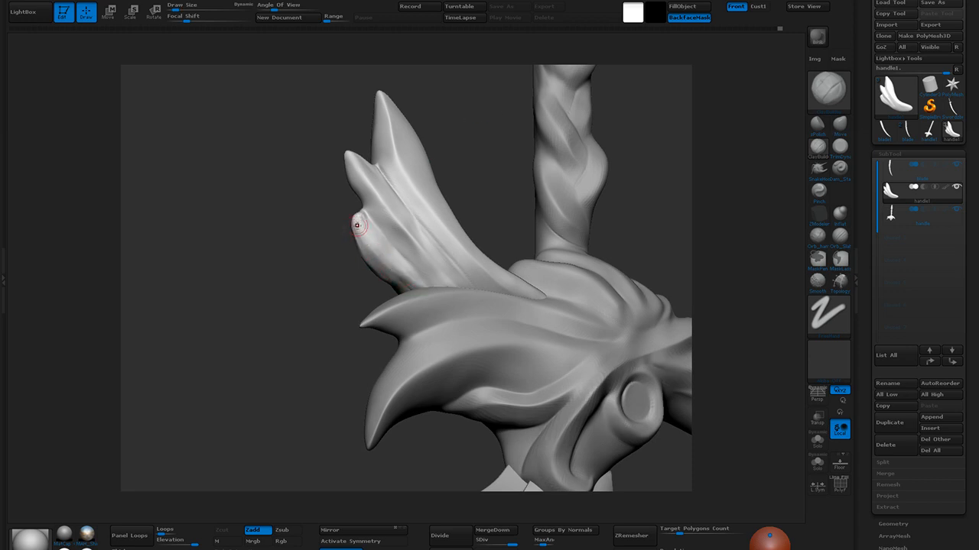
key("shift")
left_click_drag(377, 255, 397, 273)
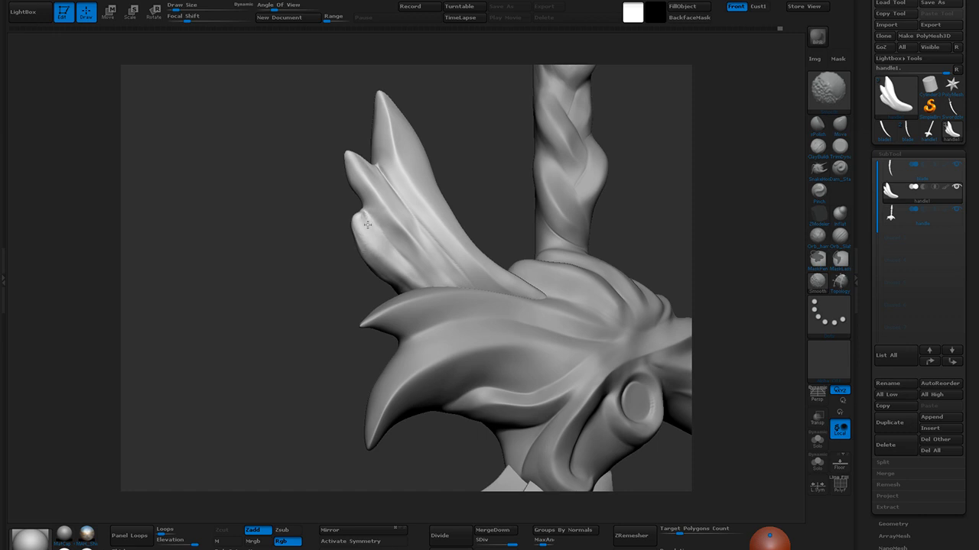
Sharpen the lowest spike's ridge with the Pinch brush and refine the tallest spike's inner edge
left_click(819, 195)
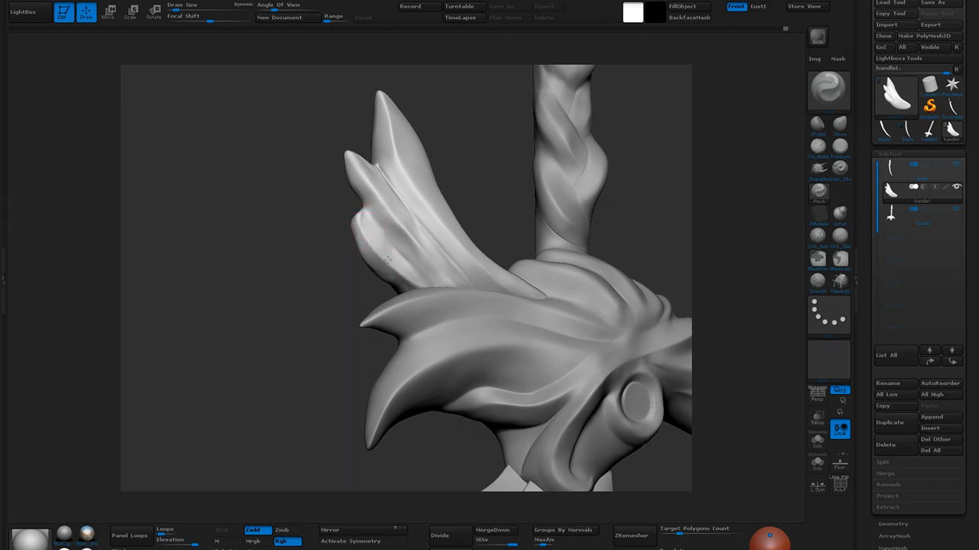
left_click_drag(460, 168, 425, 182)
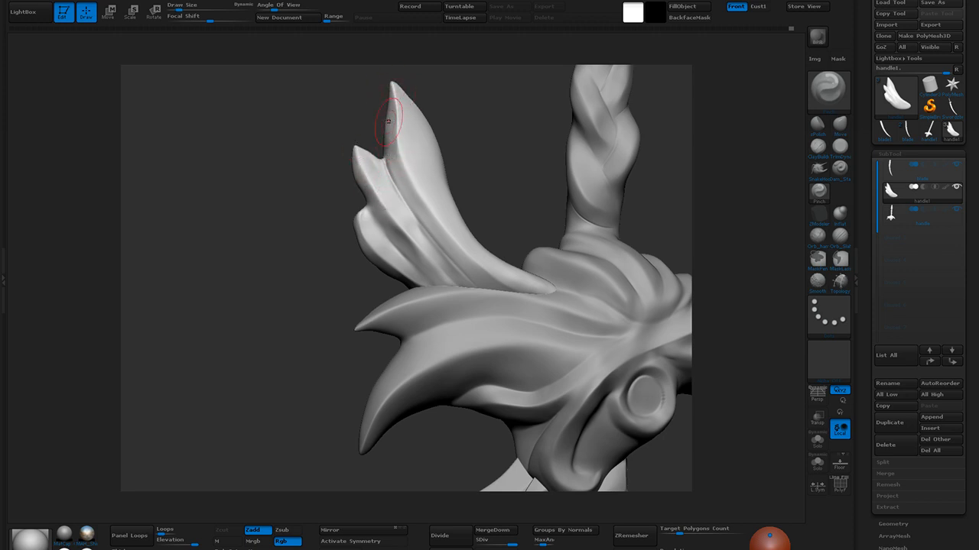
left_click_drag(393, 90, 388, 107, "shift")
left_click_drag(382, 146, 382, 131, "shift")
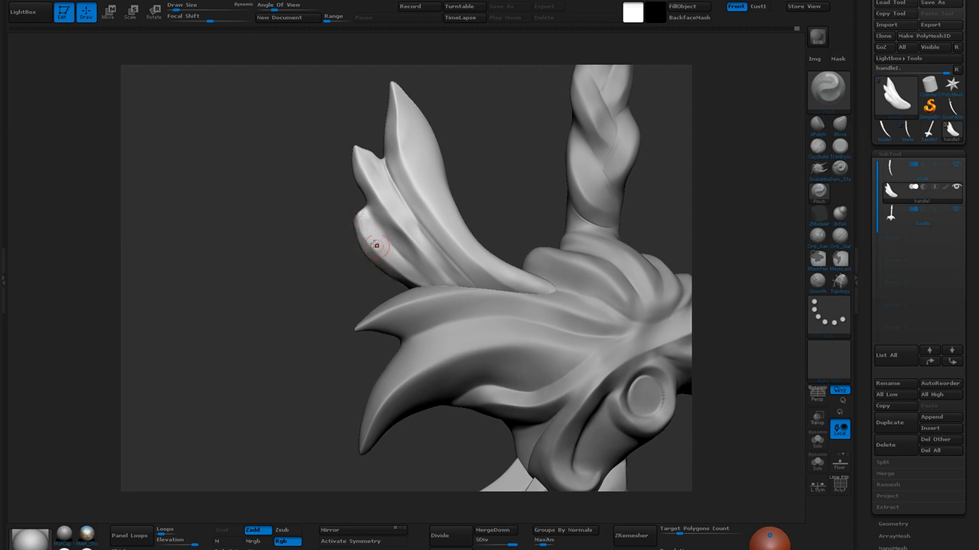
key("shift")
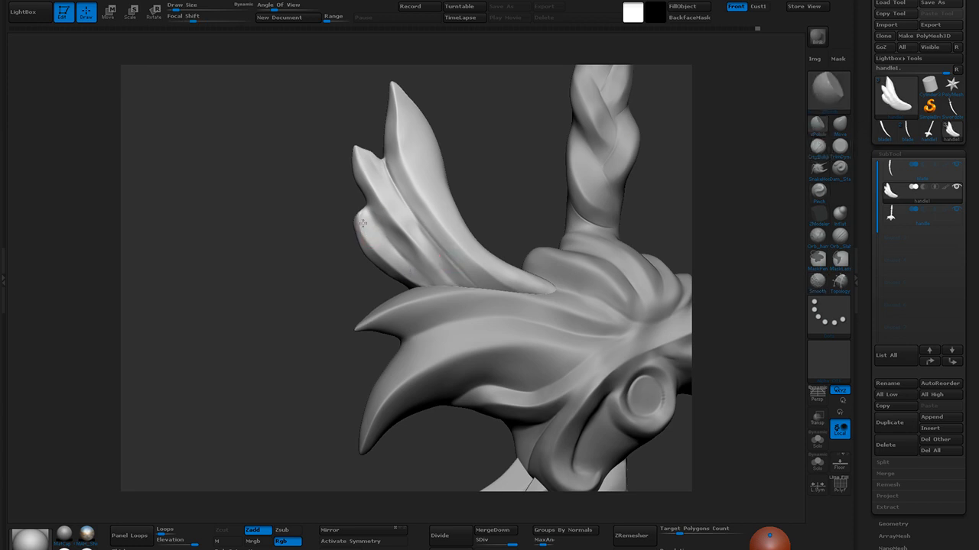
Polish the lowest spike's face and outer edge with the hPolish brush
left_click_drag(395, 280, 354, 216)
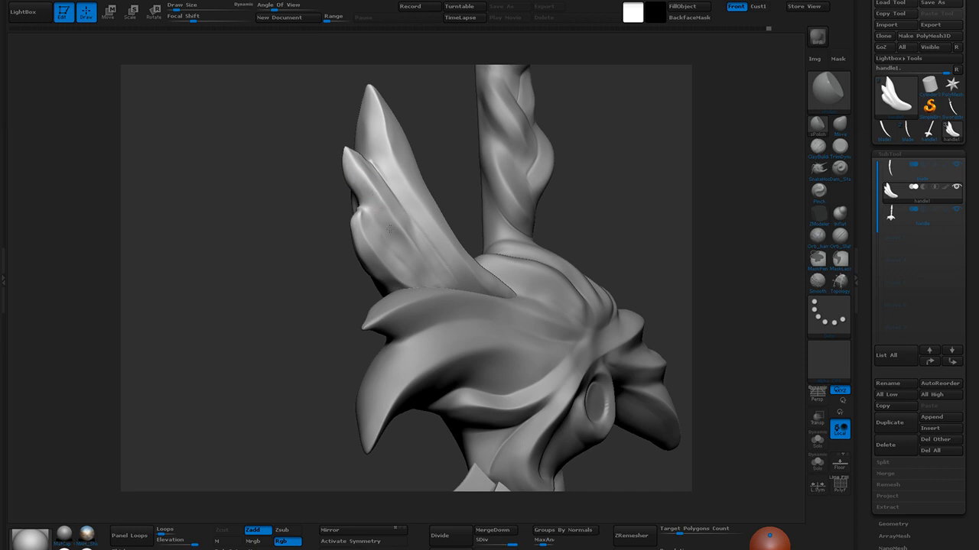
right_click_drag(429, 280, 403, 230)
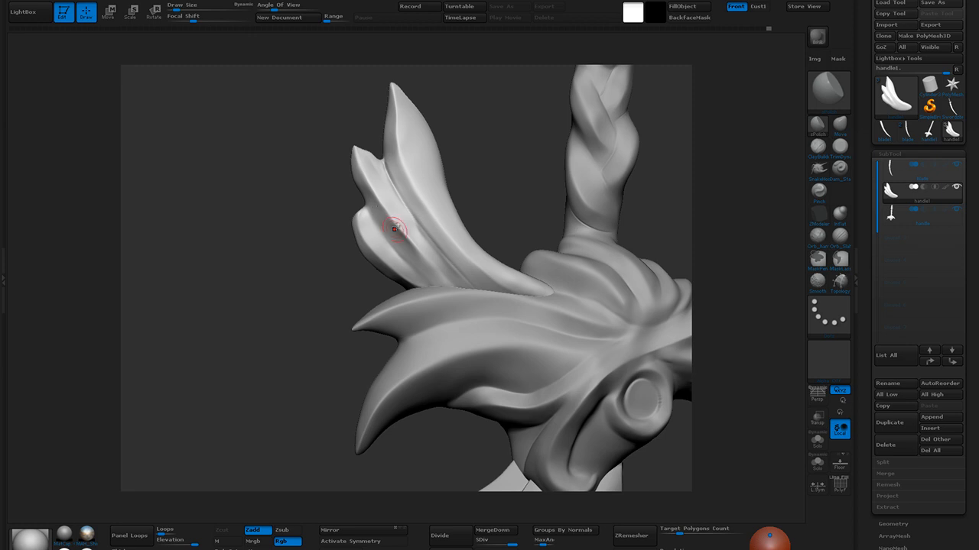
mouse_move(553, 175)
left_mouse_down()
mouse_move(500, 172)
mouse_move(669, 186)
left_mouse_up()
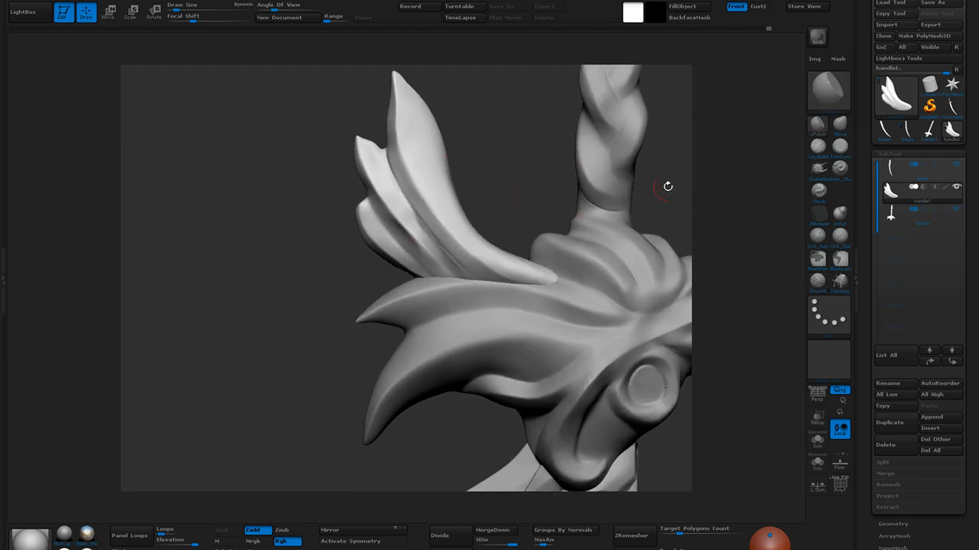
Build up the ridge running down from the middle spike with the ClayBuildup brush
left_click(817, 145)
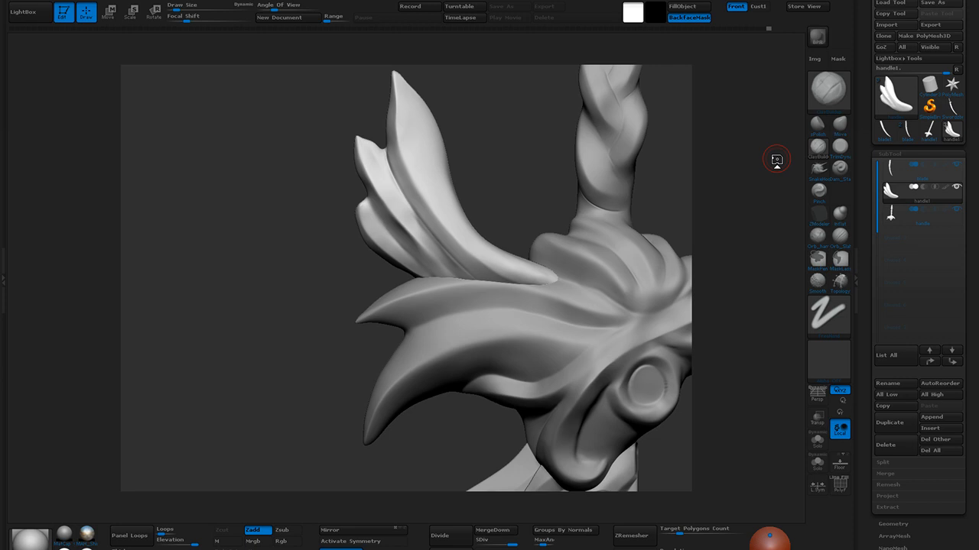
left_click_drag(273, 349, 290, 311)
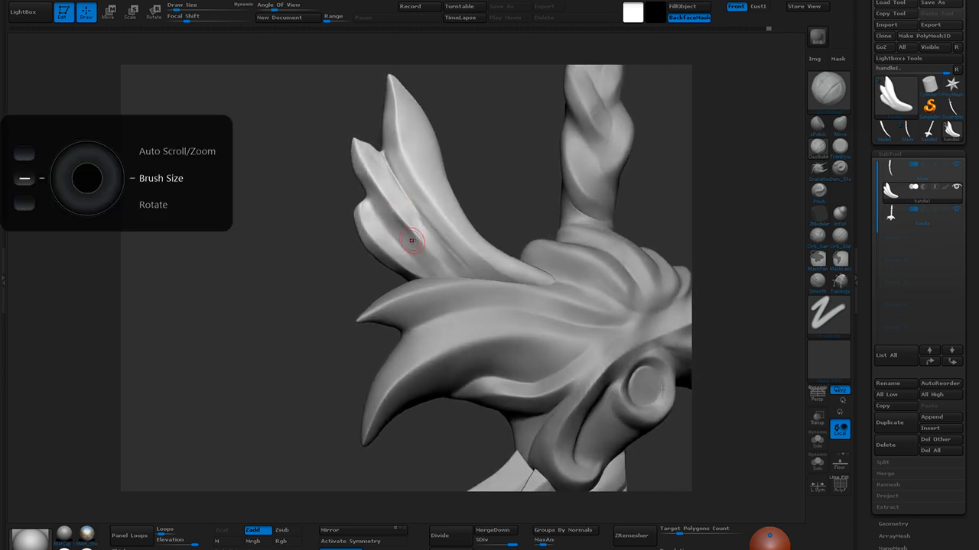
mouse_move(392, 216)
left_mouse_down()
mouse_move(421, 249)
mouse_move(411, 252)
mouse_move(433, 263)
left_mouse_up()
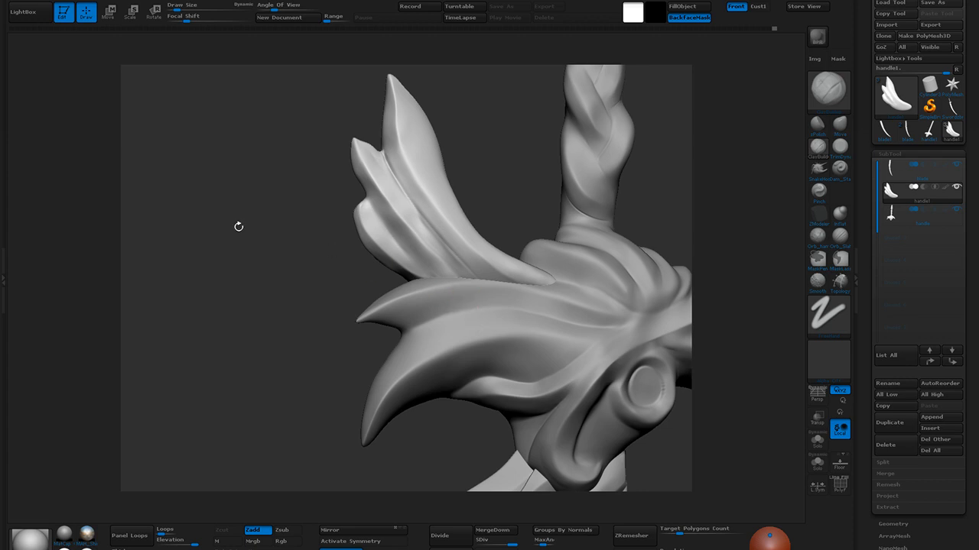
mouse_move(498, 175)
left_mouse_down()
mouse_move(479, 163)
mouse_move(493, 182)
left_mouse_up()
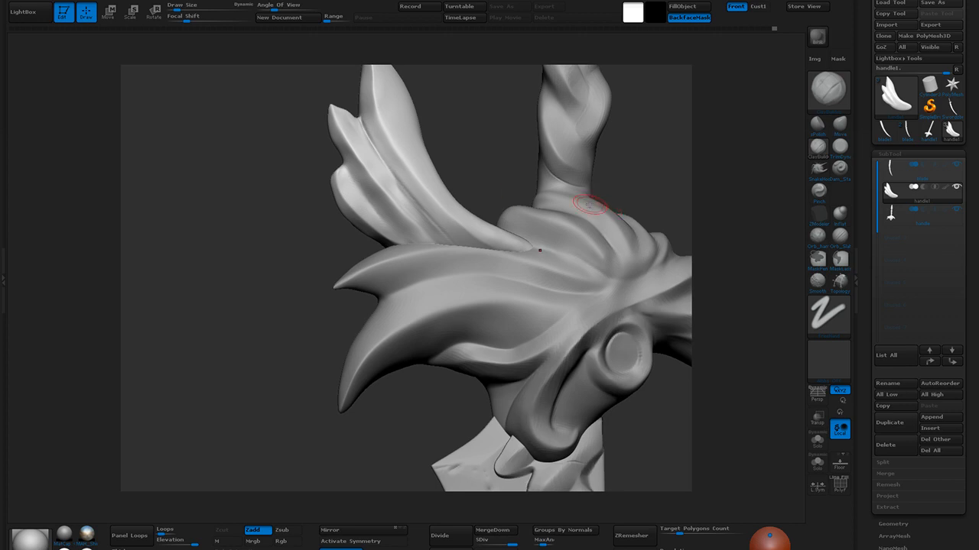
Bring the Discord window into view, open the shared scene image at larger size and move the window away
left_click(841, 125)
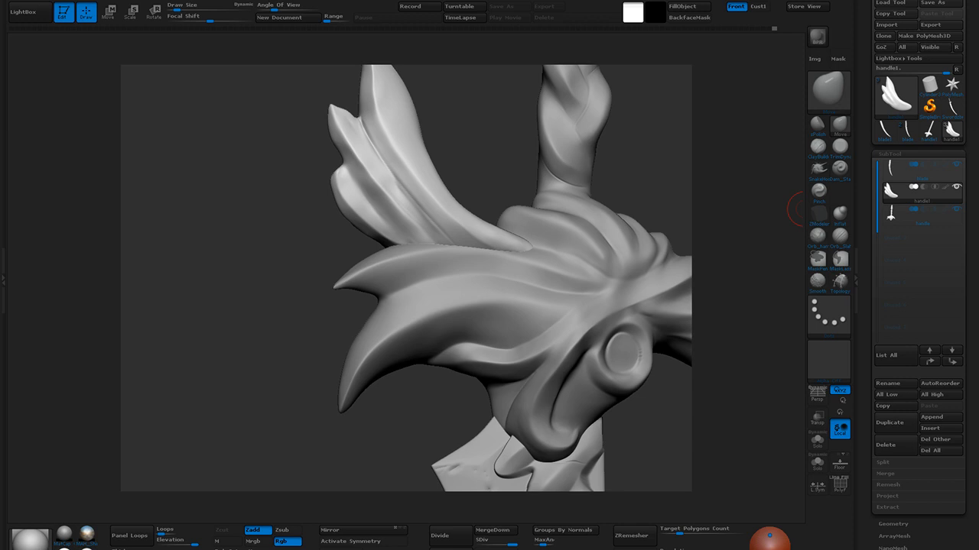
left_click_drag(977, 214, 448, 85)
left_click(461, 356)
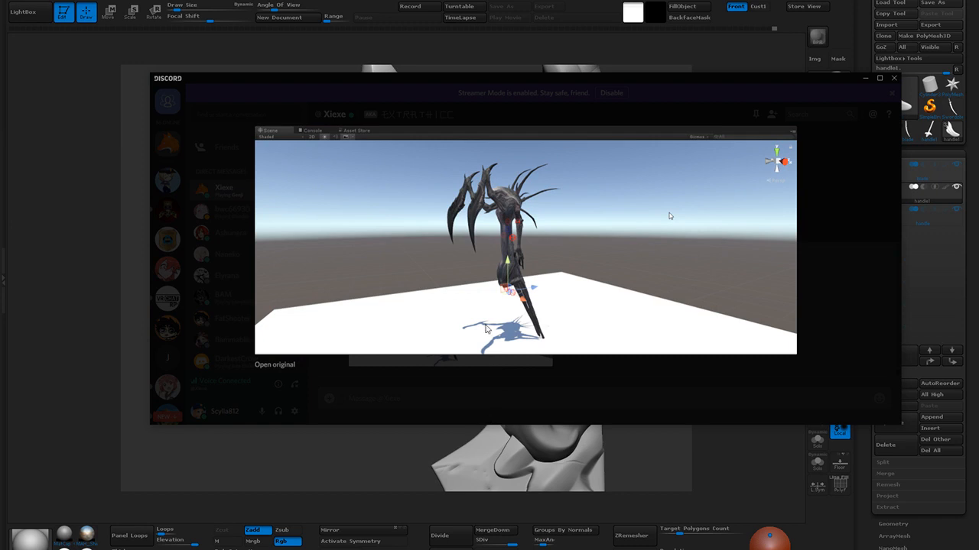
left_click_drag(463, 79, 978, 90)
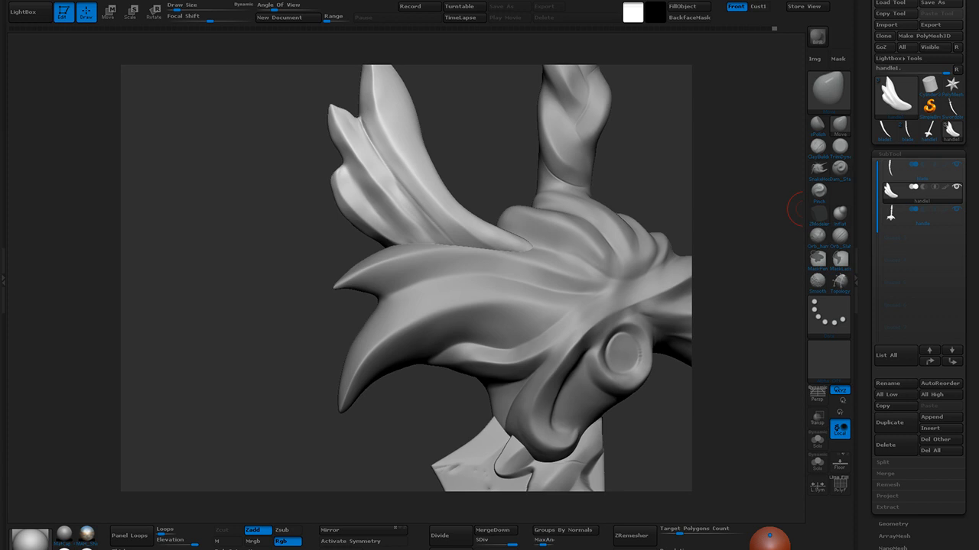
Reshape the horn's base where it meets the guard from several angles with the Move brush
key("b")
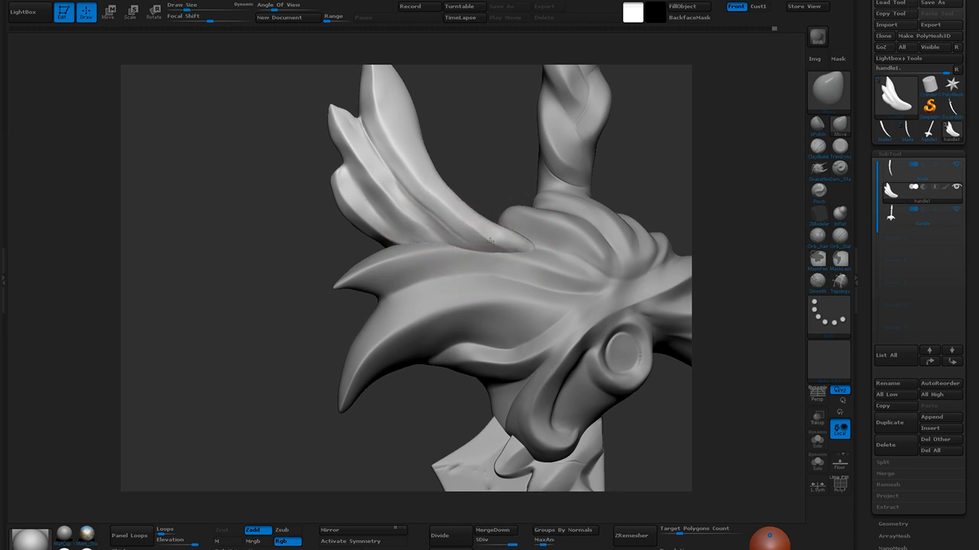
left_click_drag(435, 224, 438, 219)
left_click_drag(457, 175, 477, 177)
left_click_drag(463, 249, 468, 243)
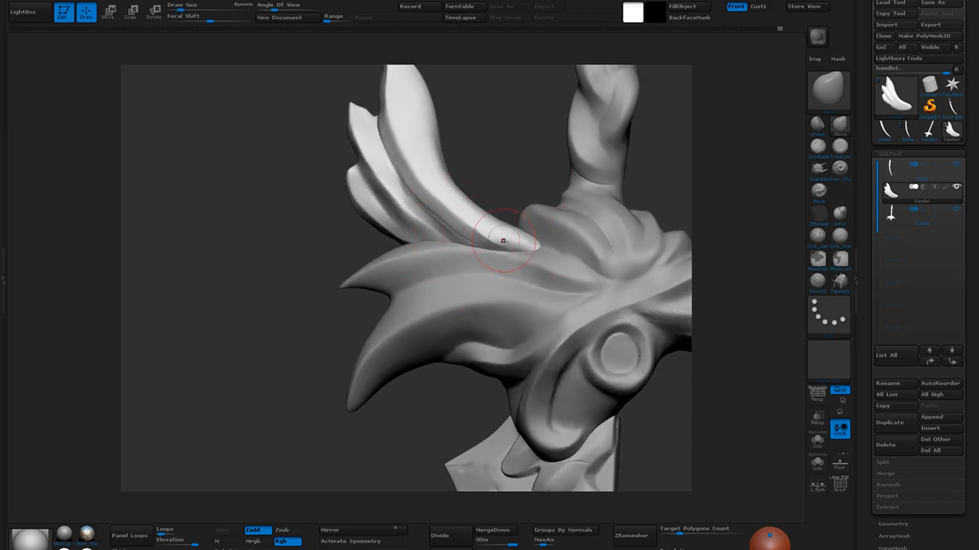
left_click_drag(522, 187, 506, 191)
left_click_drag(518, 247, 526, 235)
left_click_drag(526, 183, 528, 140)
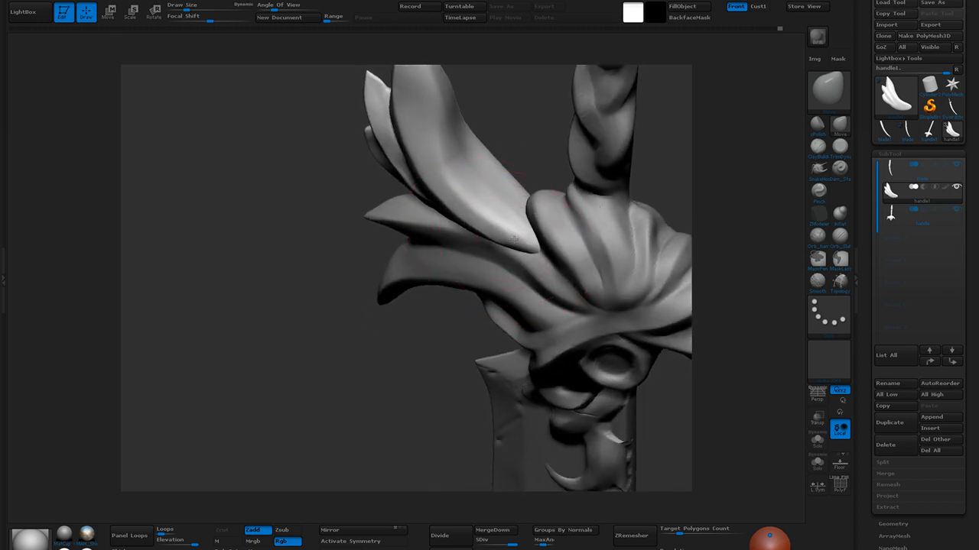
mouse_move(415, 329)
left_mouse_down()
mouse_move(470, 230)
mouse_move(583, 195)
left_mouse_up()
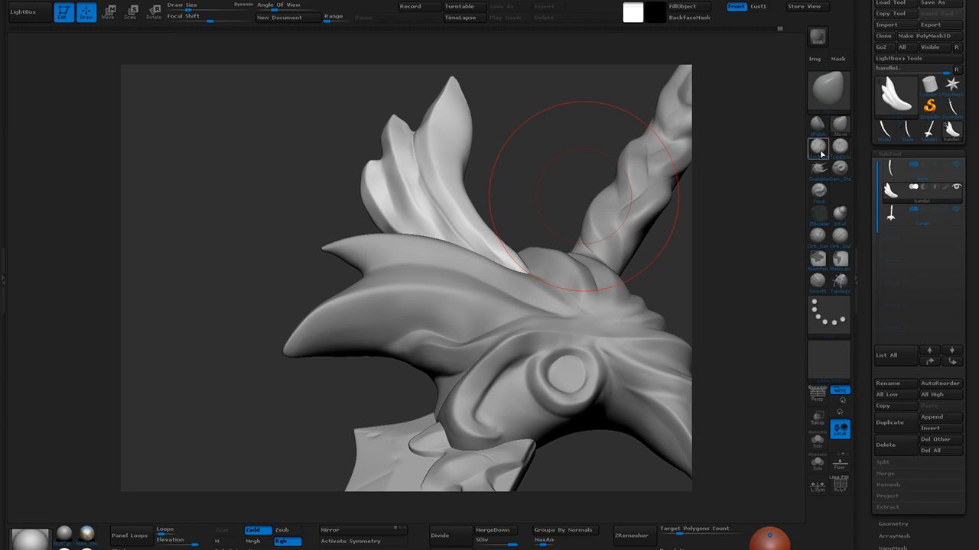
Isolate the horn subtool and build up its ridges from the lower spikes toward the rounded base with the ClayBuildup brush
left_click(821, 154)
left_click(957, 188)
left_click_drag(590, 347, 558, 349)
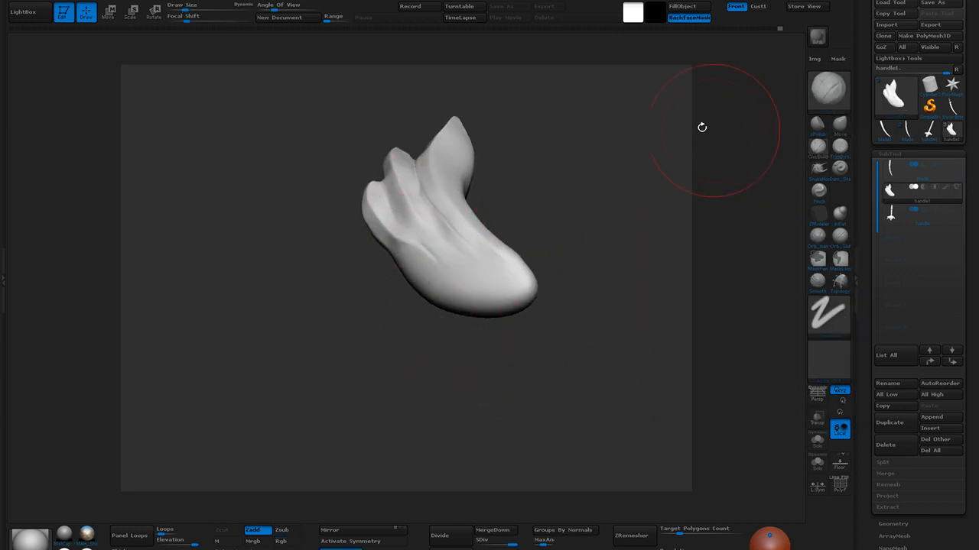
key("bracketleft")
key("bracketleft")
key("bracketleft")
key("bracketleft")
key("bracketleft")
mouse_move(405, 197)
left_mouse_down()
mouse_move(474, 267)
mouse_move(450, 258)
mouse_move(485, 277)
left_mouse_up()
mouse_move(425, 225)
left_mouse_down()
mouse_move(467, 265)
mouse_move(422, 231)
mouse_move(459, 260)
left_mouse_up()
left_click_drag(400, 206, 456, 262)
left_click_drag(386, 227, 443, 267)
left_click_drag(398, 240, 450, 276)
left_click_drag(368, 212, 447, 276)
left_click_drag(388, 231, 440, 277)
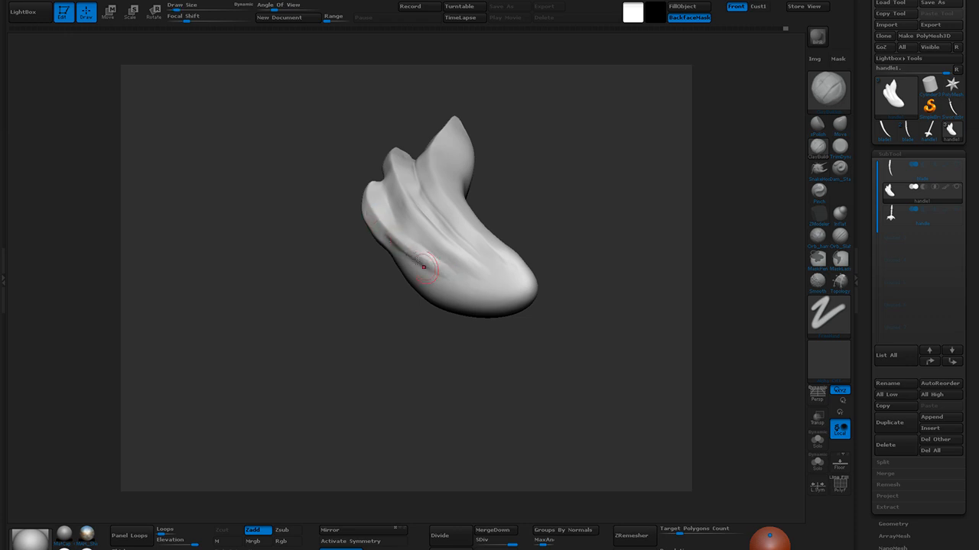
left_click_drag(385, 230, 429, 271)
mouse_move(385, 223)
left_mouse_down()
mouse_move(426, 267)
mouse_move(461, 278)
left_mouse_up()
mouse_move(419, 250)
left_mouse_down()
mouse_move(468, 273)
mouse_move(448, 269)
left_mouse_up()
Smooth the lower ridge of the isolated horn and sharpen the creases between its ridges with the Pinch brush
mouse_move(401, 236)
left_mouse_down("shift")
mouse_move(439, 271)
mouse_move(418, 265)
left_mouse_up("shift")
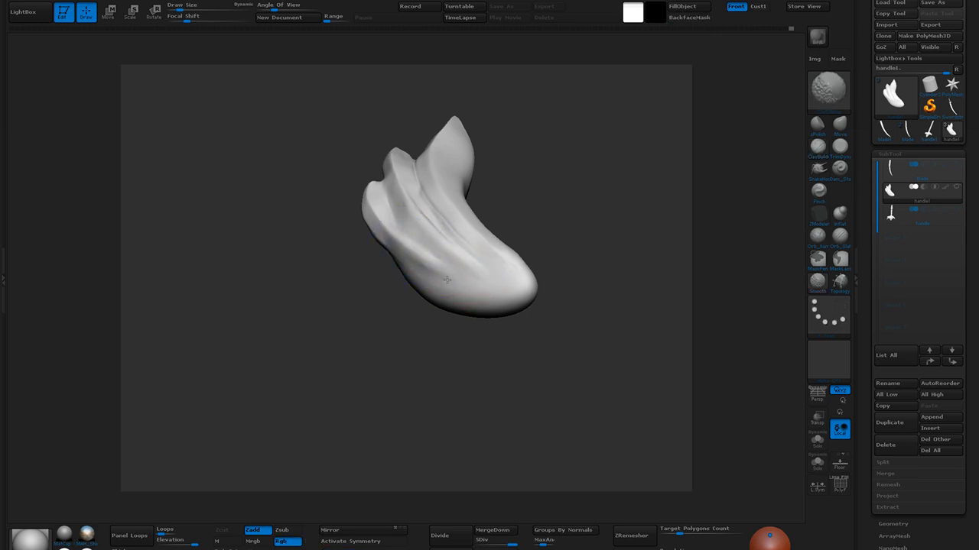
key("shift")
key("shift")
left_click(822, 196)
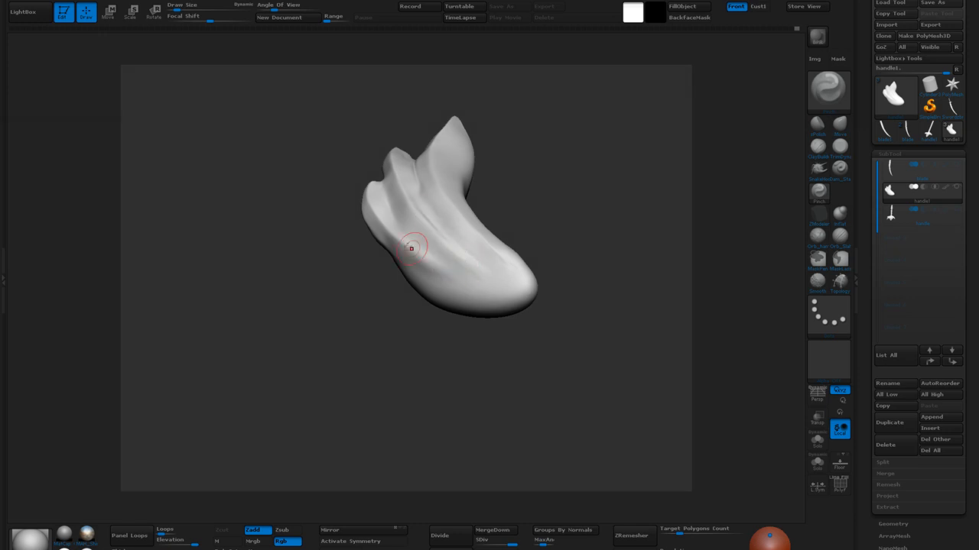
left_click_drag(385, 231, 445, 273)
left_click_drag(394, 212, 450, 268)
left_click_drag(517, 177, 527, 226)
left_click_drag(554, 260, 520, 378)
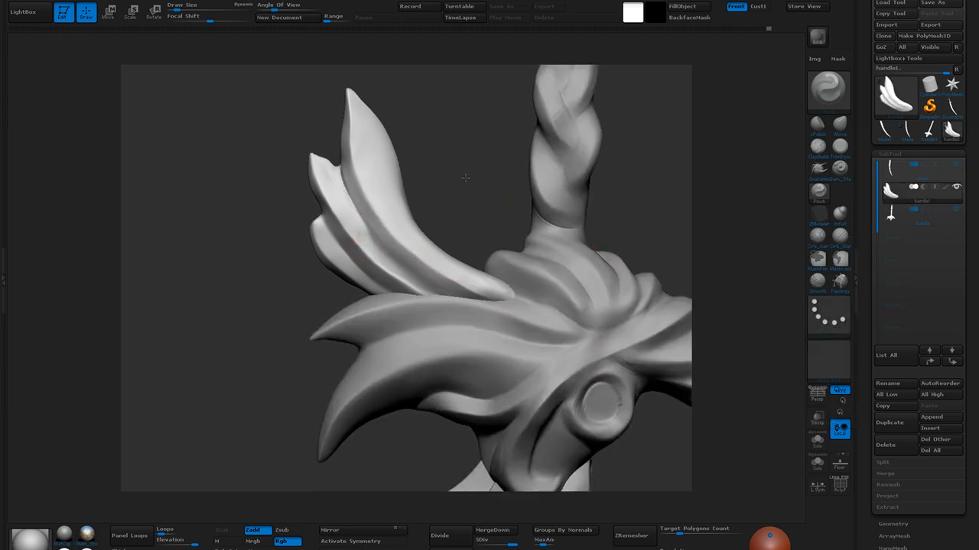
Realign the horn's spike tips from the end-on view with the Move brush
left_click_drag(465, 178, 559, 202, "alt")
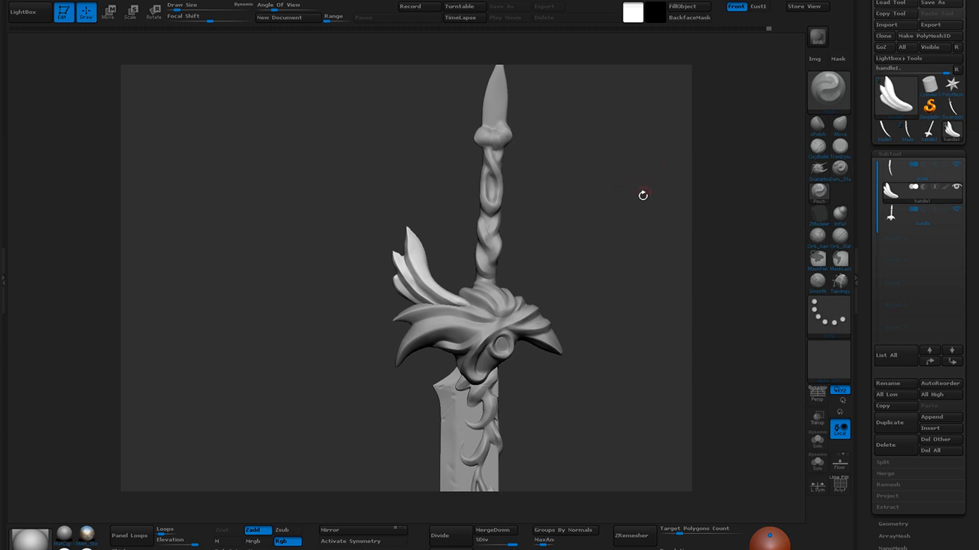
left_click_drag(604, 263, 603, 321, "alt")
left_click(839, 122)
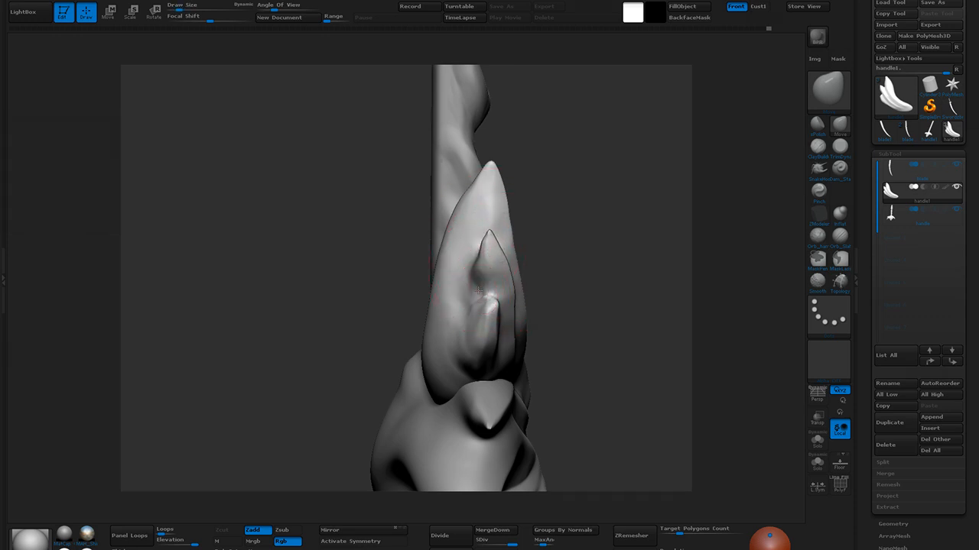
mouse_move(571, 242)
left_mouse_down()
mouse_move(579, 291)
mouse_move(558, 266)
mouse_move(492, 307)
left_mouse_up()
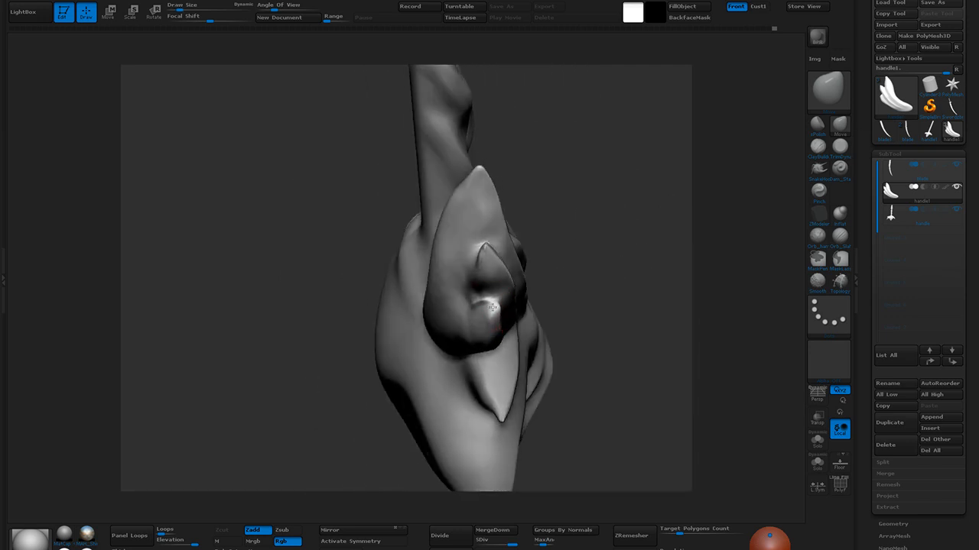
mouse_move(576, 295)
left_mouse_down()
mouse_move(579, 255)
mouse_move(496, 307)
left_mouse_up()
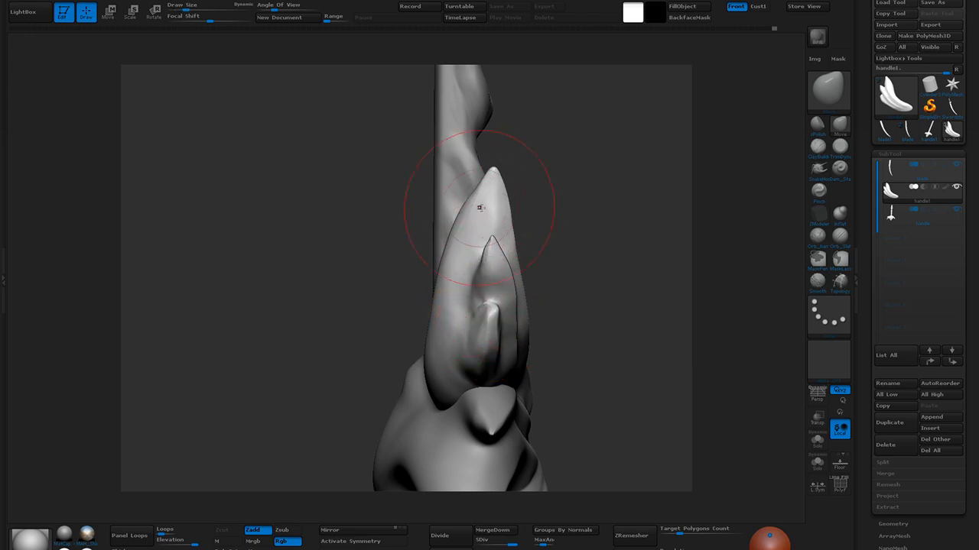
mouse_move(498, 196)
left_mouse_down("shift")
mouse_move(489, 184)
mouse_move(486, 197)
left_mouse_up("shift")
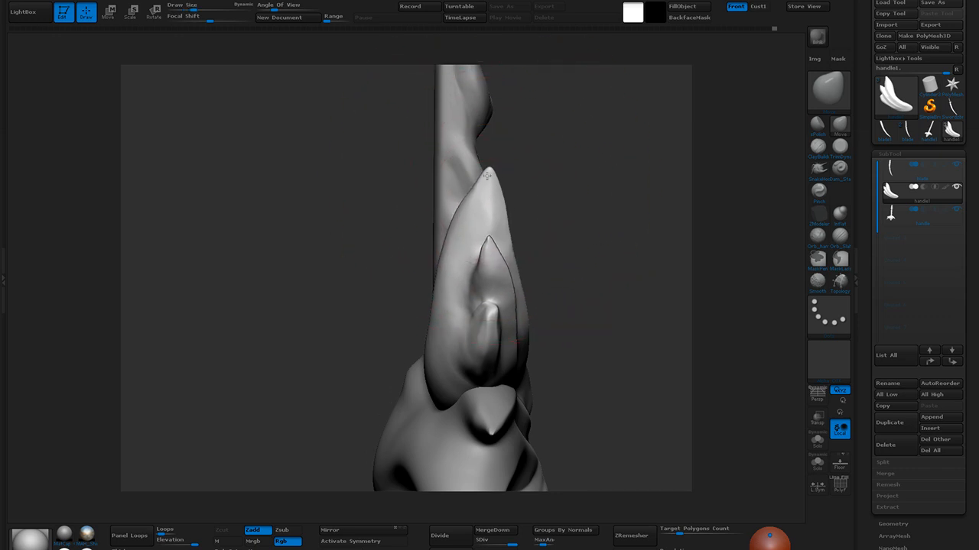
mouse_move(586, 251)
left_mouse_down()
mouse_move(551, 255)
mouse_move(481, 138)
left_mouse_up()
Pull the horn's root into a thin point over the guard with the SnakeHook brush and tighten it with the Pinch brush
mouse_move(585, 268)
left_mouse_down("shift")
mouse_move(633, 292)
mouse_move(633, 344)
left_mouse_up("shift")
left_click(821, 174)
mouse_move(559, 326)
left_mouse_down()
mouse_move(591, 338)
mouse_move(572, 330)
left_mouse_up()
key("[")
key("[")
key("]")
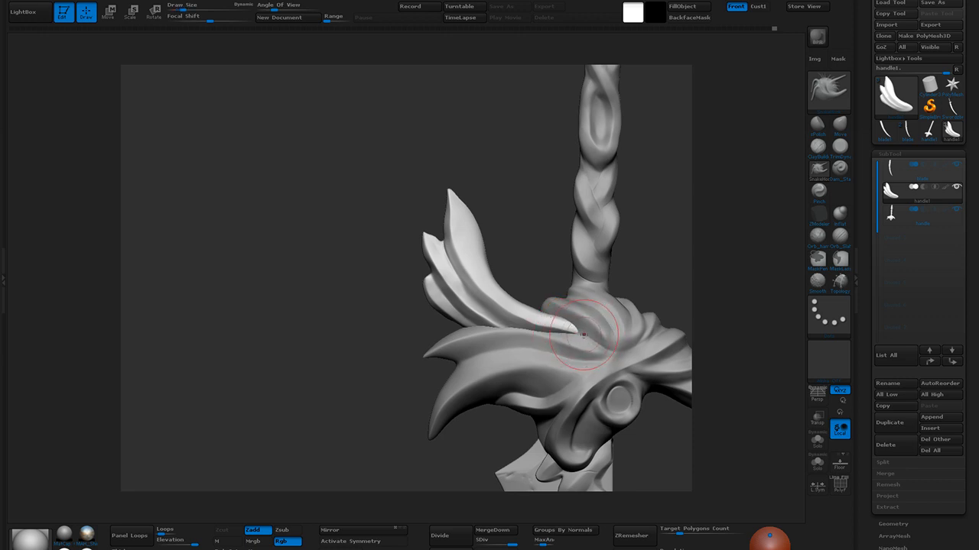
left_click(818, 190)
left_click_drag(708, 243, 390, 405)
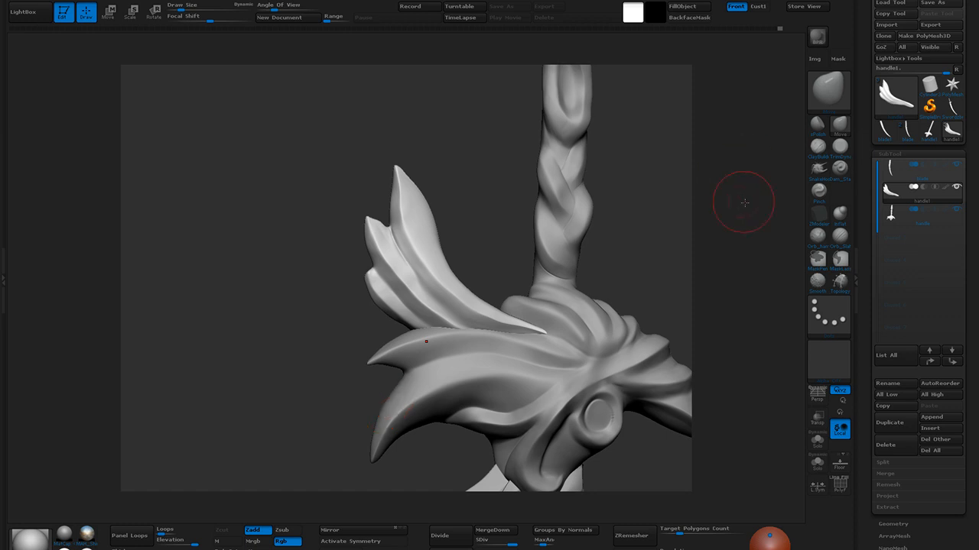
Refine the horn where it sits on the guard with the Inflat brush and select the blade subtool
left_click_drag(629, 268, 566, 176, "alt")
mouse_move(571, 285)
left_mouse_down("alt")
mouse_move(614, 238)
mouse_move(625, 245)
mouse_move(598, 287)
mouse_move(611, 320)
left_mouse_up("alt")
key("b")
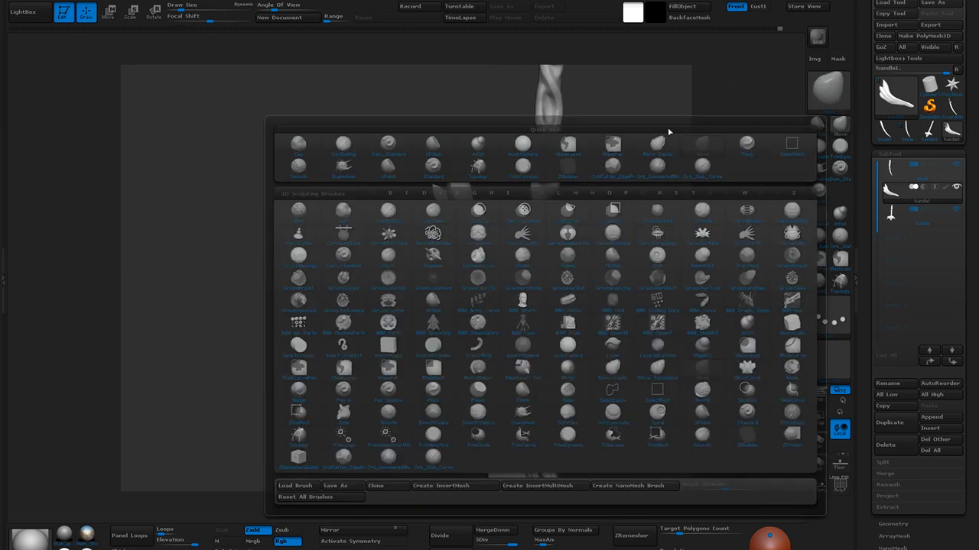
left_click(477, 151)
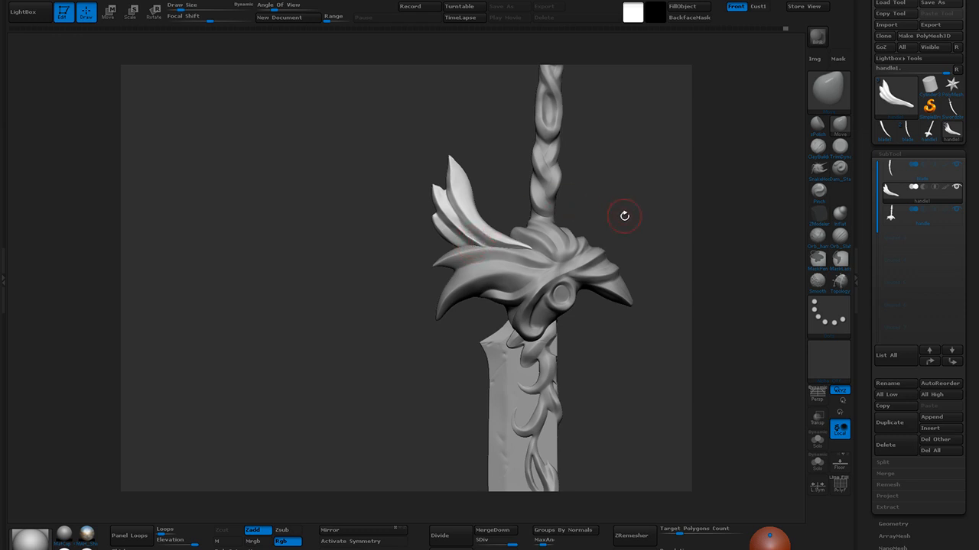
left_click_drag(622, 208, 599, 145, "shift")
left_click_drag(579, 183, 558, 196)
left_click_drag(566, 279, 592, 282, "alt")
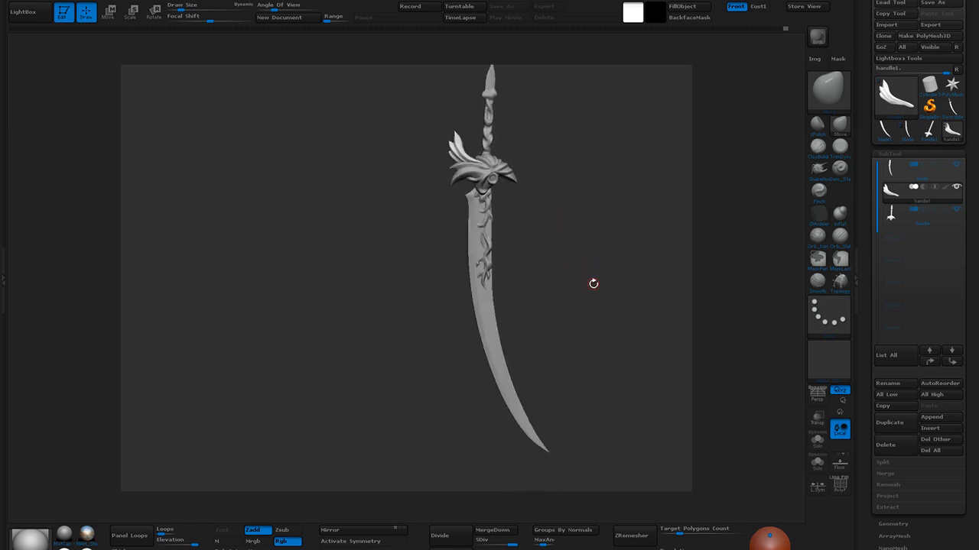
left_click(899, 181)
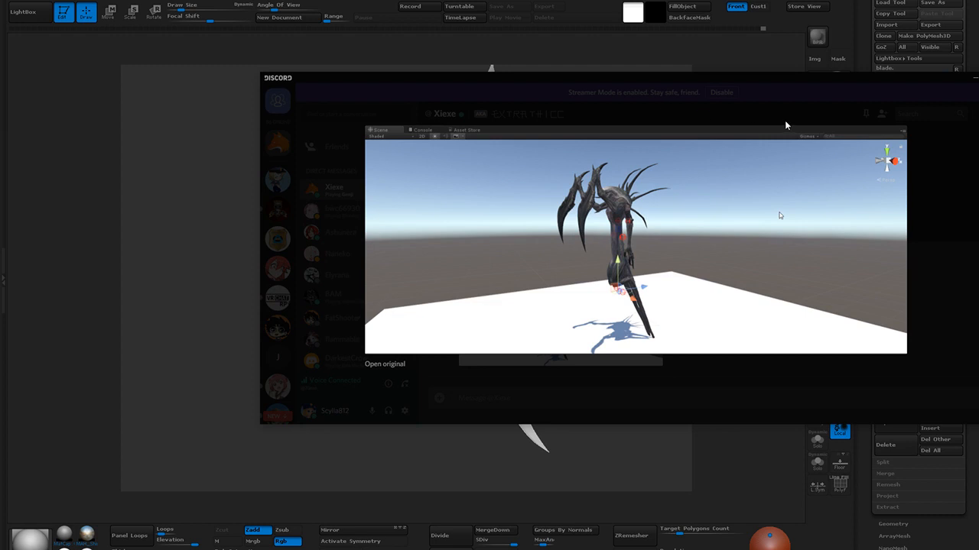
Enlarge the Discord window, view the shared front-view creature image at larger size and move the window away
left_click(784, 120)
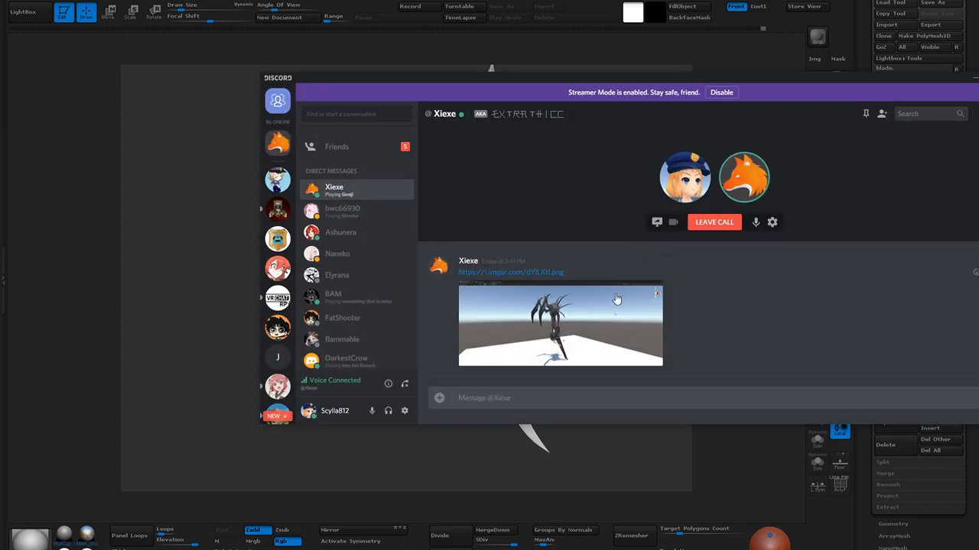
mouse_move(667, 52)
left_mouse_down()
mouse_move(638, 85)
mouse_move(671, 40)
left_mouse_up()
key("alt+Tab")
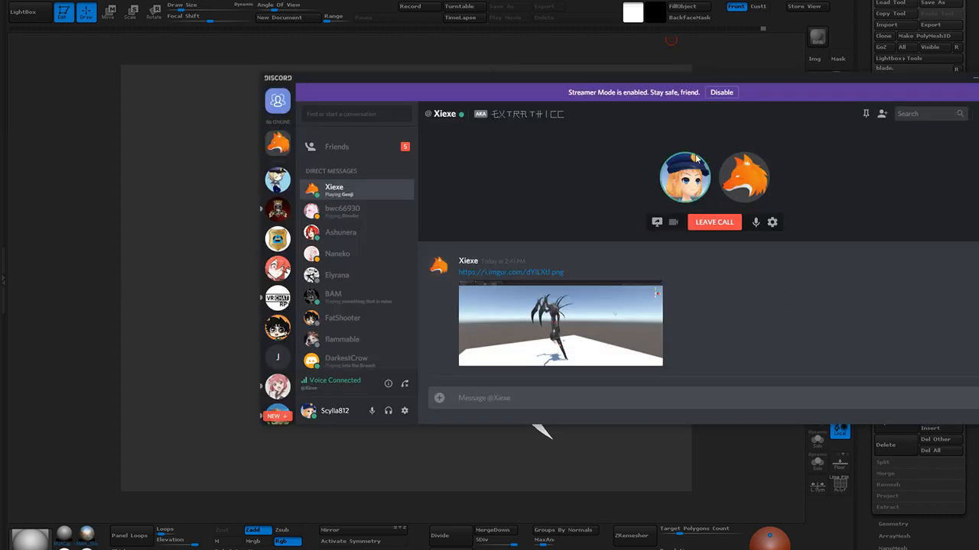
left_click_drag(691, 73, 691, 0)
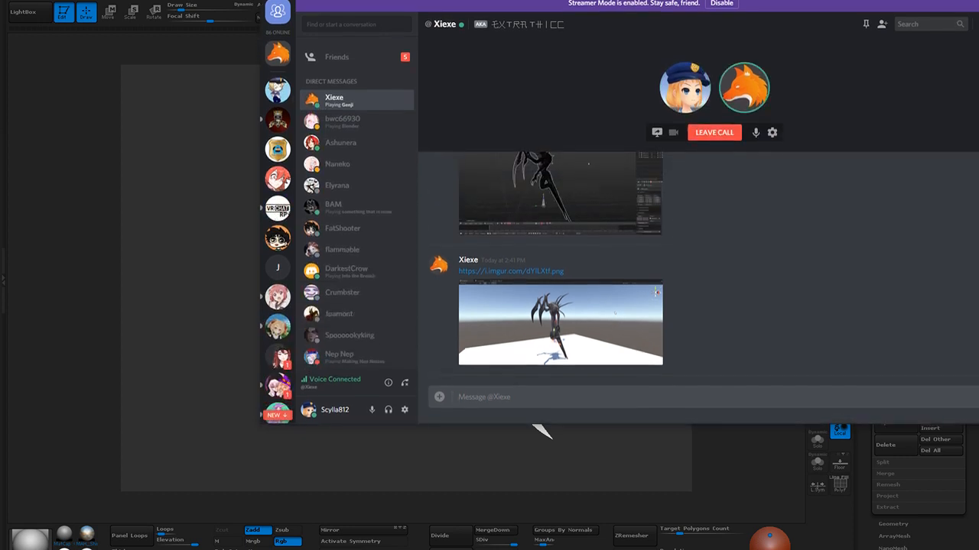
left_click_drag(680, 422, 710, 506)
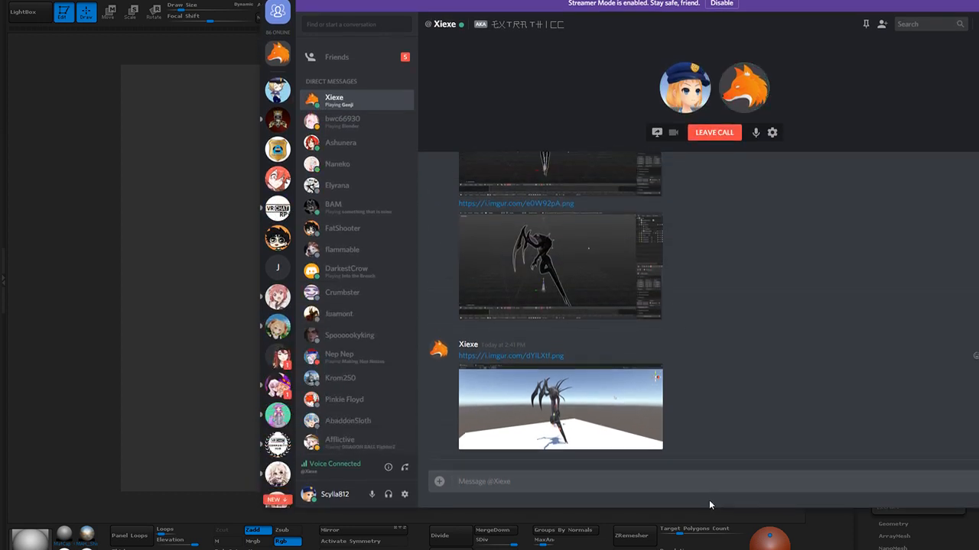
left_click_drag(604, 1, 467, 0)
left_click(463, 411)
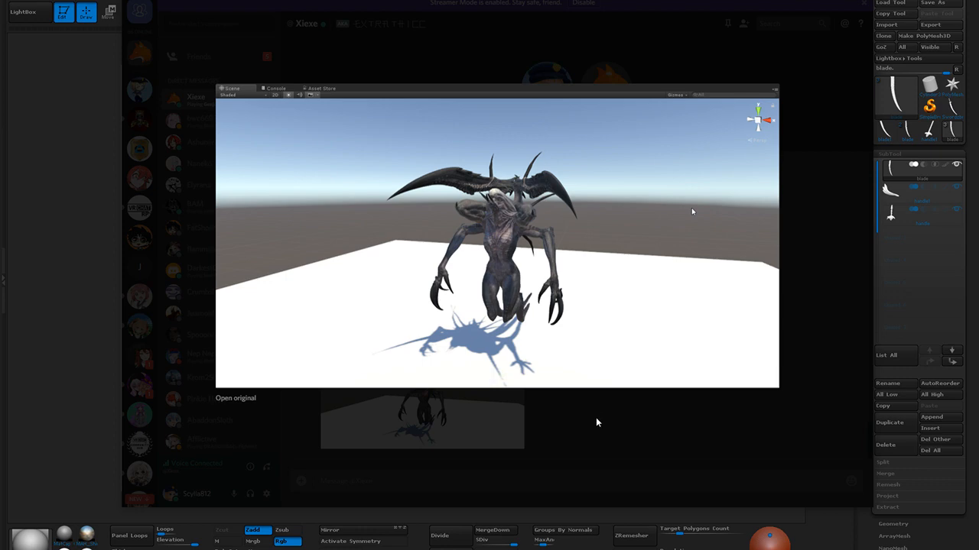
left_click(617, 424)
left_click_drag(646, 1, 977, 30)
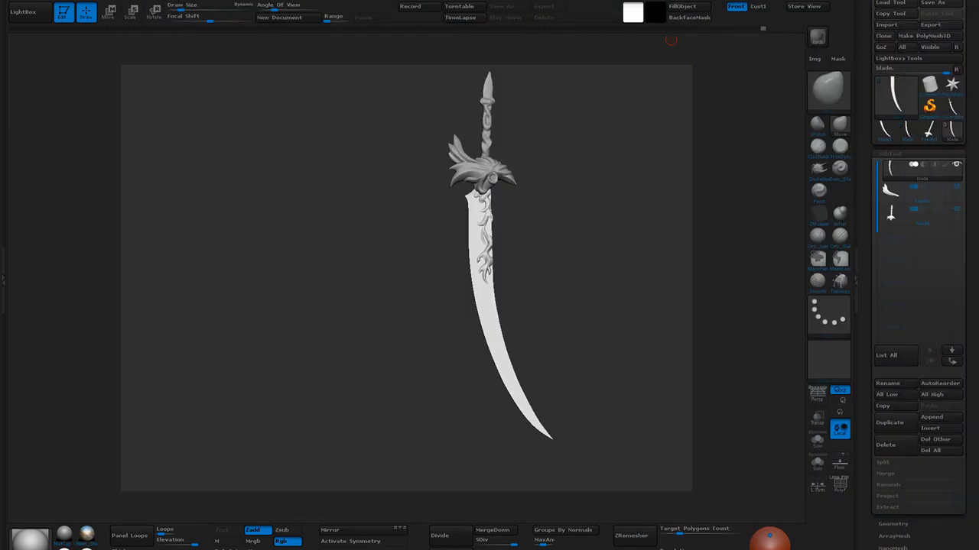
Duplicate the blade subtool
left_click_drag(557, 224, 474, 203)
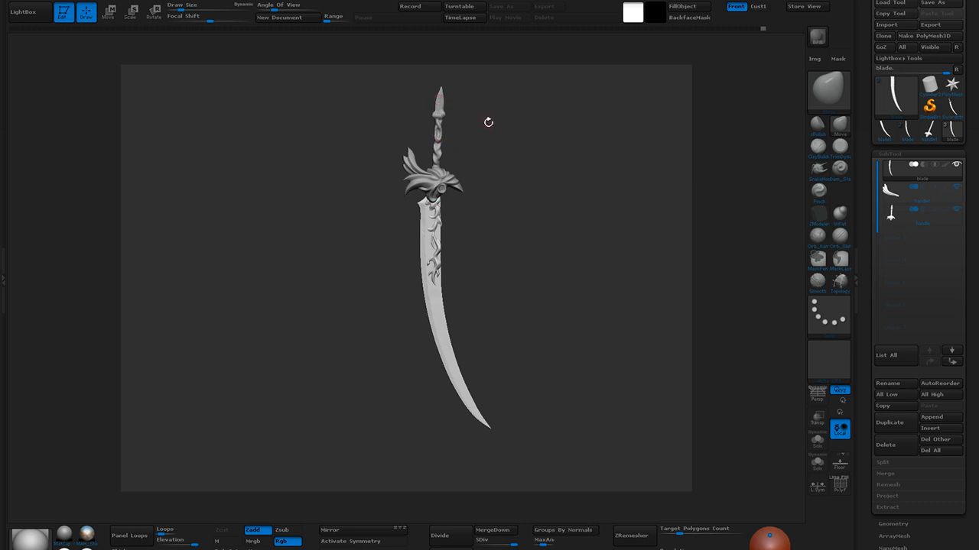
left_click_drag(472, 125, 557, 244, "alt")
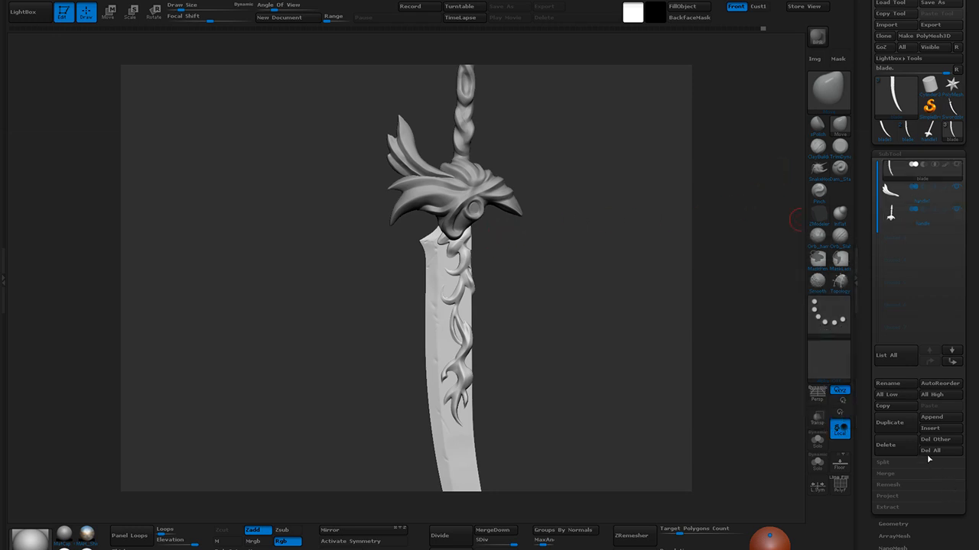
left_click(901, 427)
left_click_drag(641, 276, 539, 317)
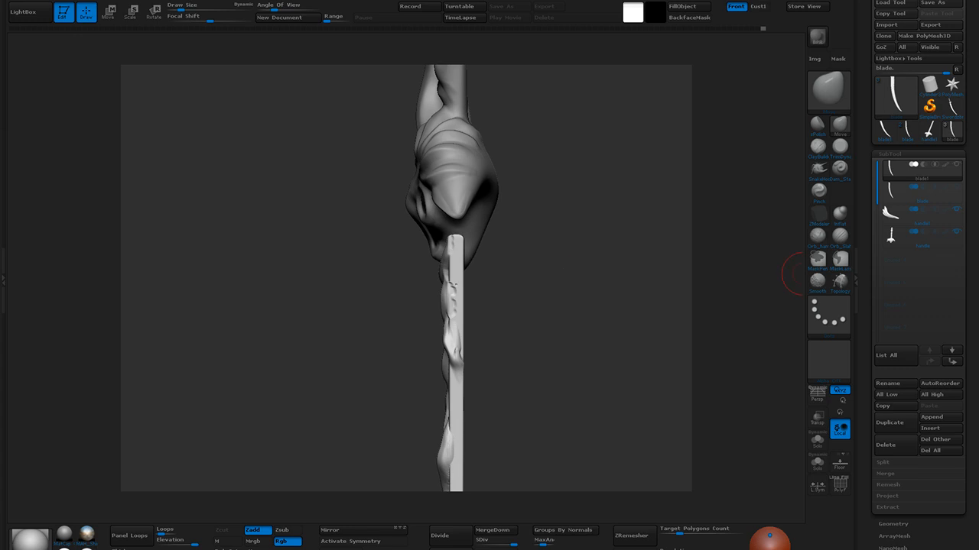
Remove the duplicated blade's subdivision levels and insert a sphere just below the guard with the InsertSphere brush
mouse_move(962, 164)
left_click(937, 418)
left_click(817, 239)
key("b")
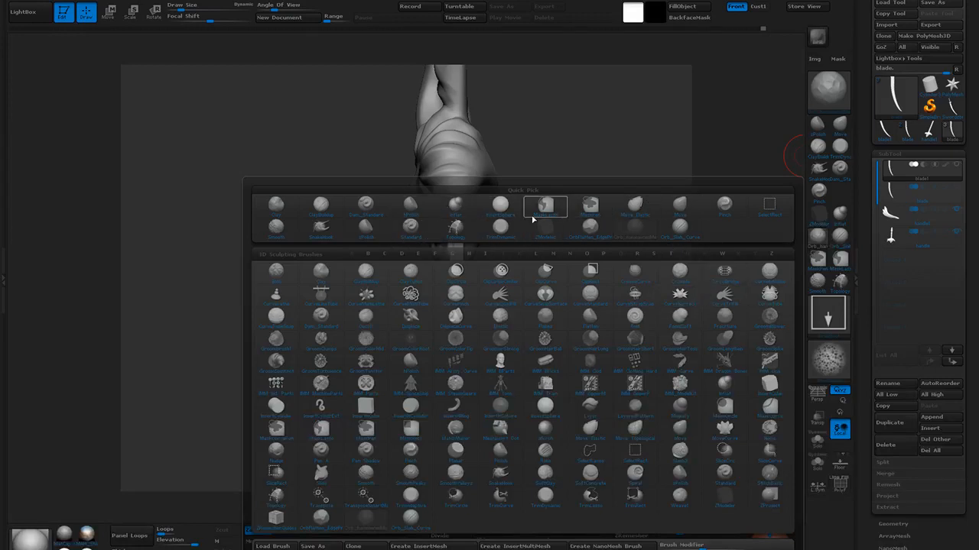
left_click(502, 216)
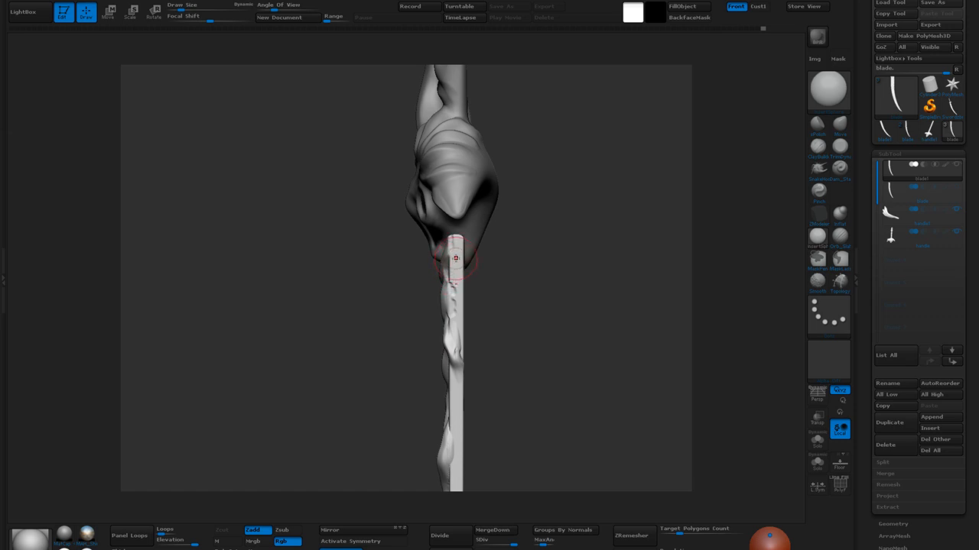
left_click(457, 266)
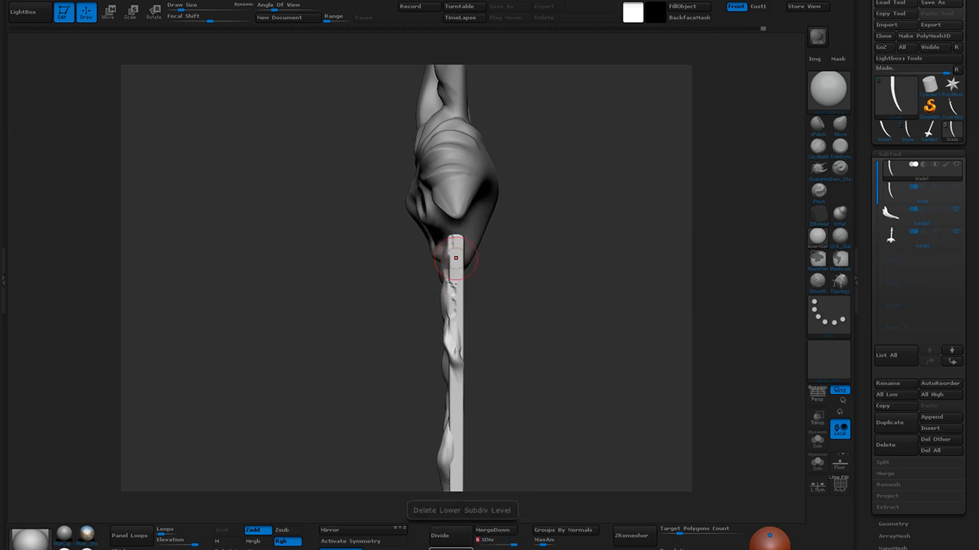
left_click(468, 544)
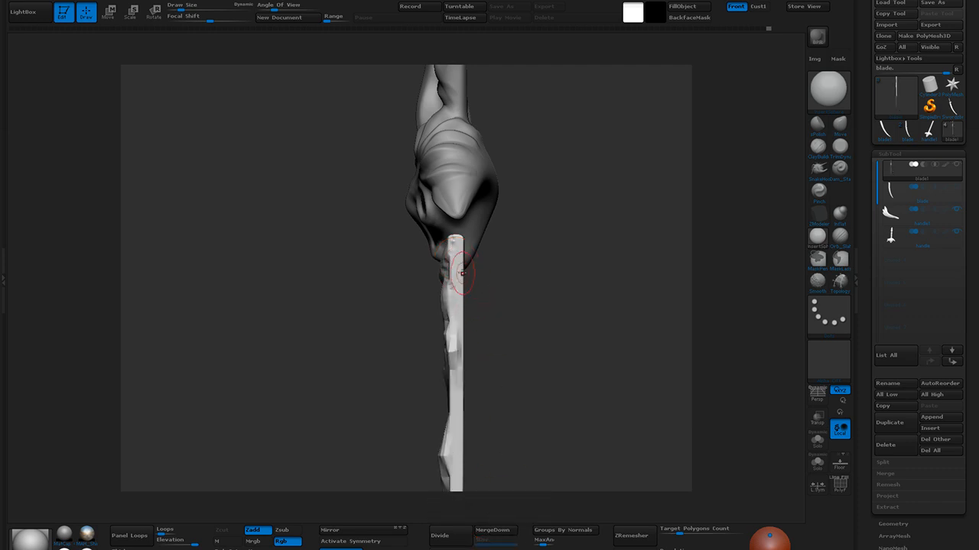
left_click_drag(456, 268, 475, 299)
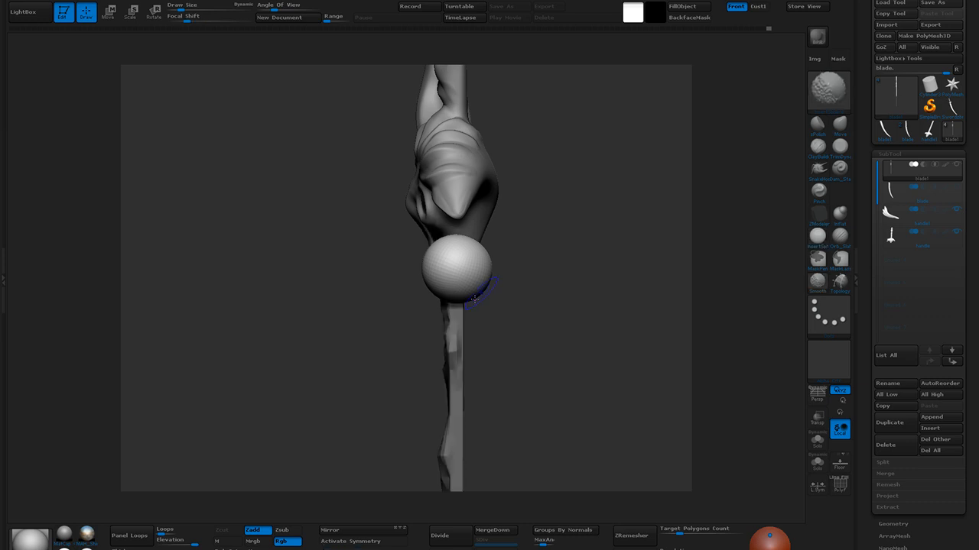
Delete the duplicated blade geometry so only the sphere remains in the subtool, and show the original blade again
mouse_move(666, 328)
left_mouse_down()
mouse_move(675, 305)
mouse_move(649, 344)
left_mouse_up()
left_click(435, 350, "ctrl+shift")
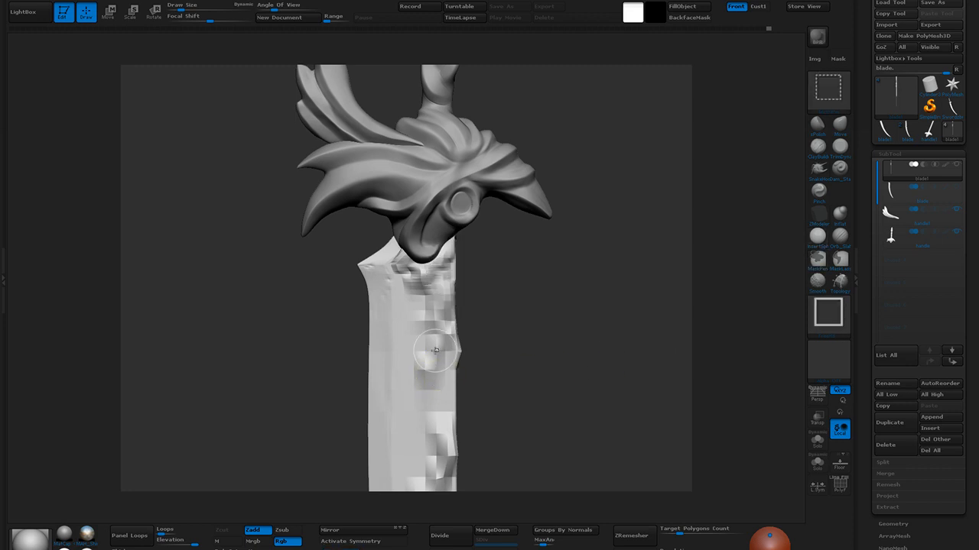
left_click(469, 365, "ctrl+shift")
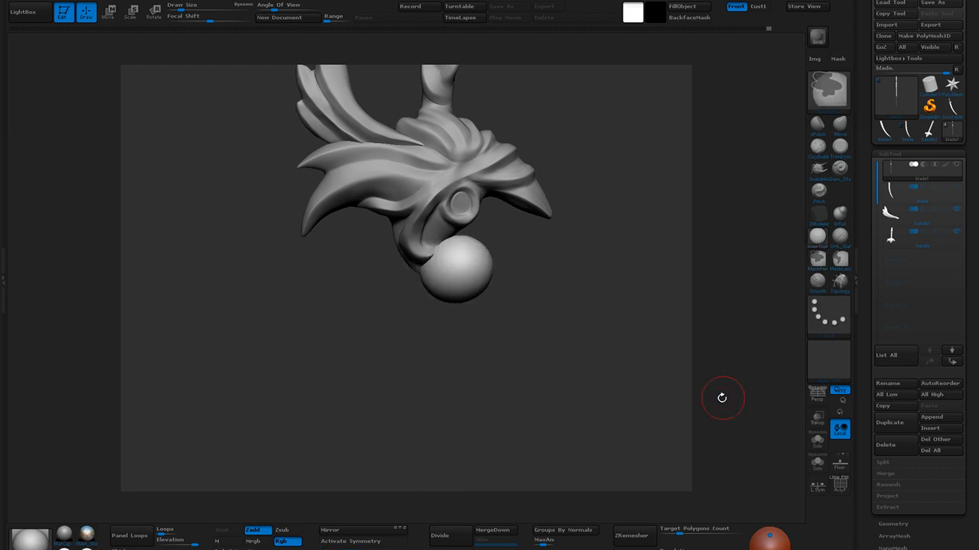
left_click(881, 524)
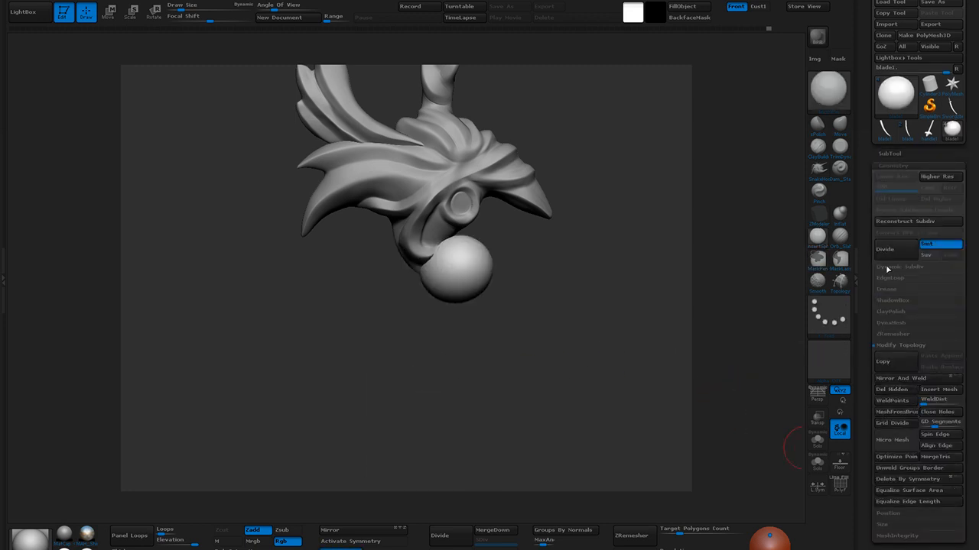
left_click(891, 153)
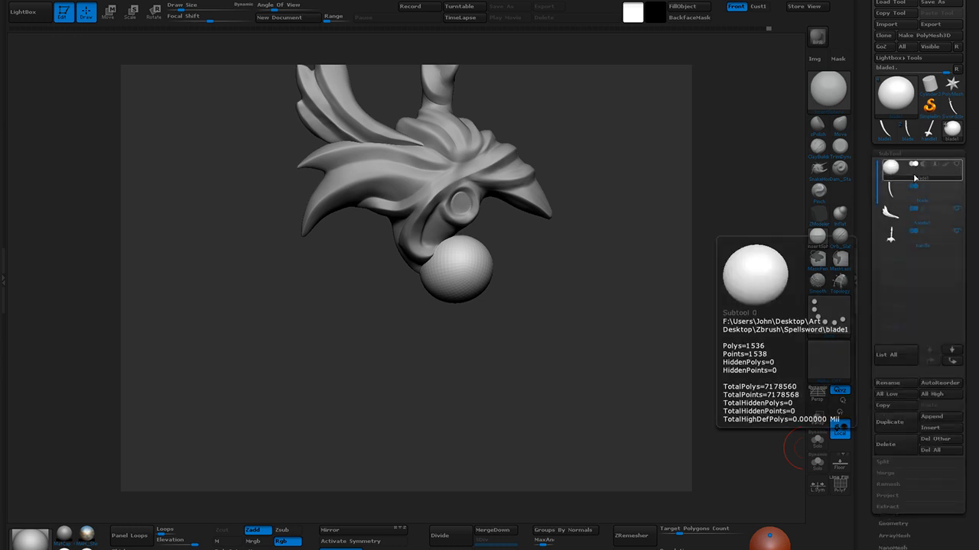
left_click(955, 187)
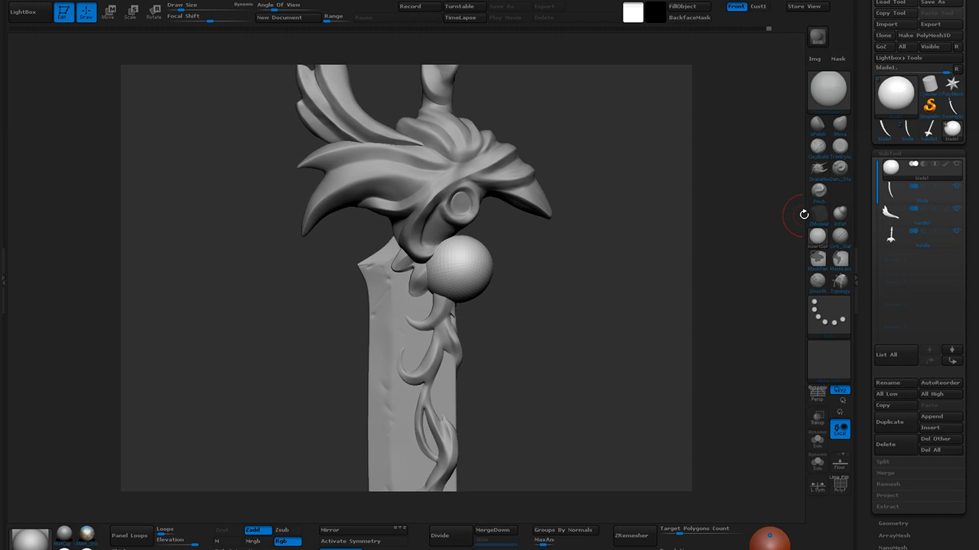
Reshape the sphere into a narrow, elongated lobe hanging beneath the guard with the Move brush
mouse_move(548, 264)
left_mouse_down("alt")
mouse_move(596, 239)
mouse_move(579, 247)
mouse_move(581, 271)
mouse_move(554, 260)
mouse_move(570, 266)
left_mouse_up("alt")
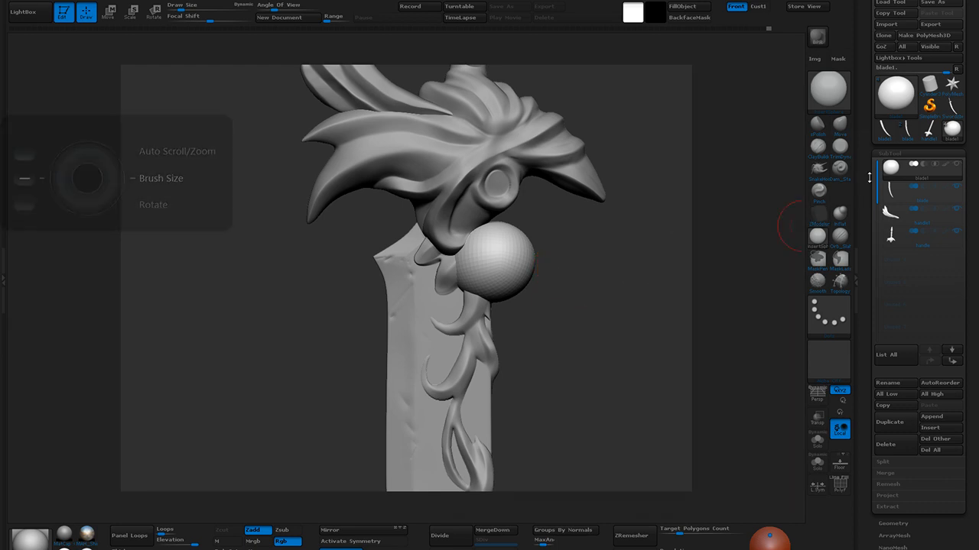
key("b")
key("m")
key("v")
left_click_drag(533, 258, 439, 270)
key("ctrl+z")
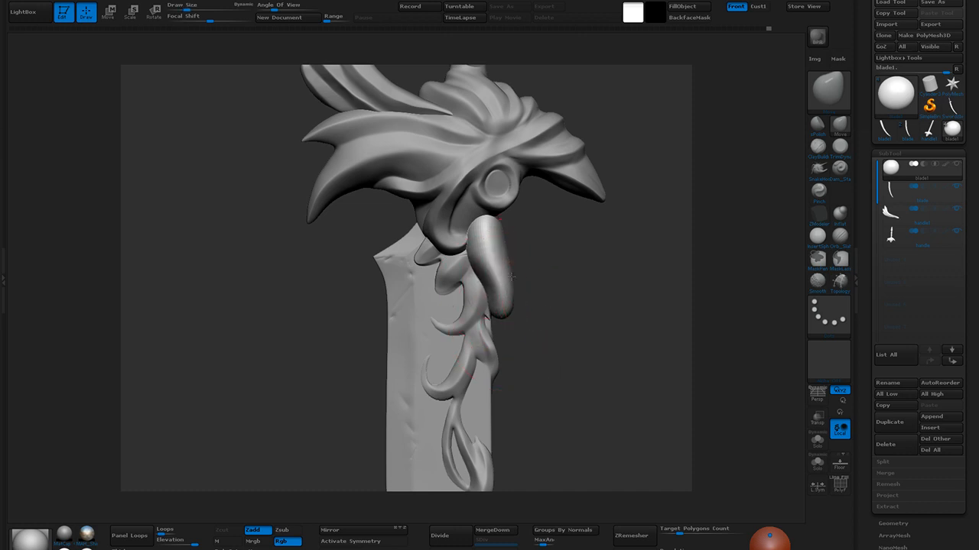
mouse_move(472, 225)
left_mouse_down()
mouse_move(485, 221)
mouse_move(474, 238)
left_mouse_up()
Slim the lobe from the side and tuck it against the blade with the Move brush
left_click_drag(568, 231, 467, 246)
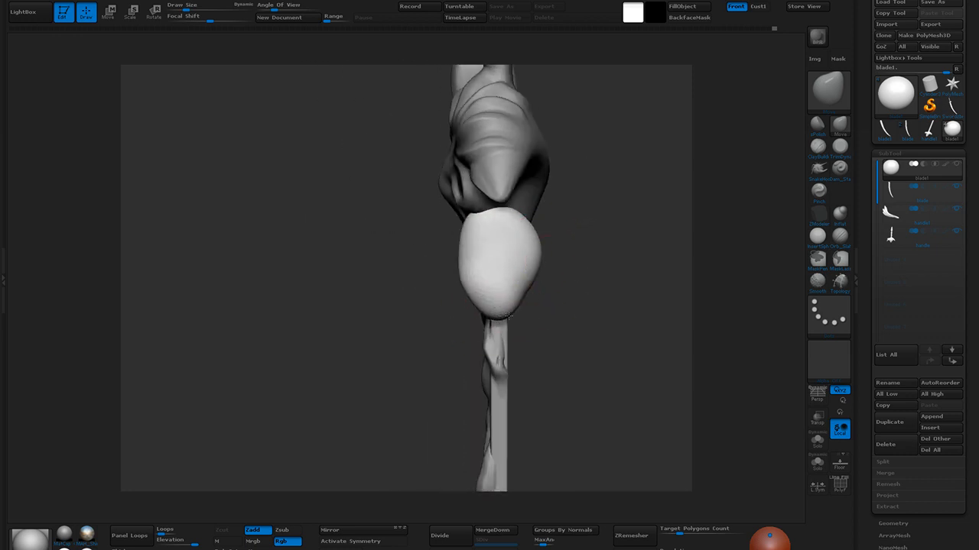
left_click_drag(480, 260, 495, 253)
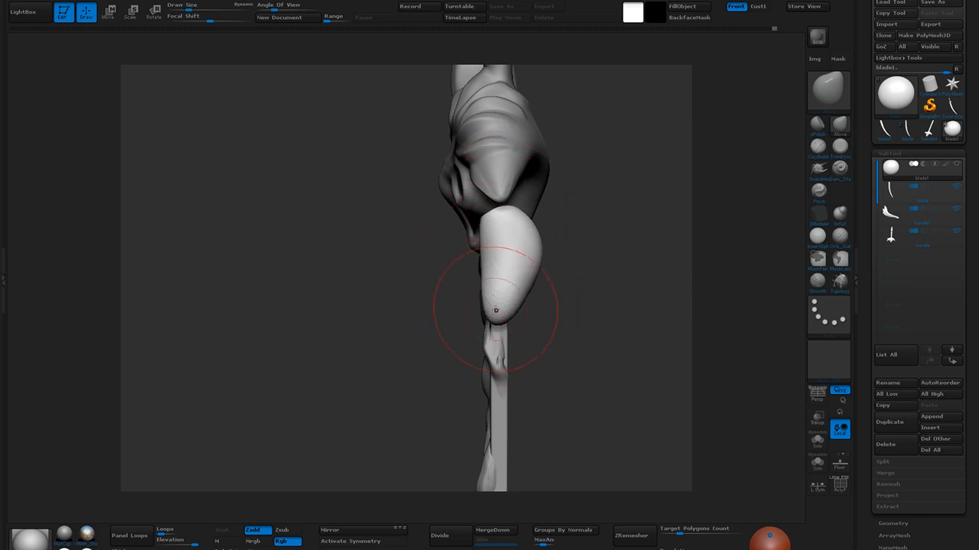
left_click_drag(535, 299, 562, 338)
left_click_drag(546, 305, 549, 307)
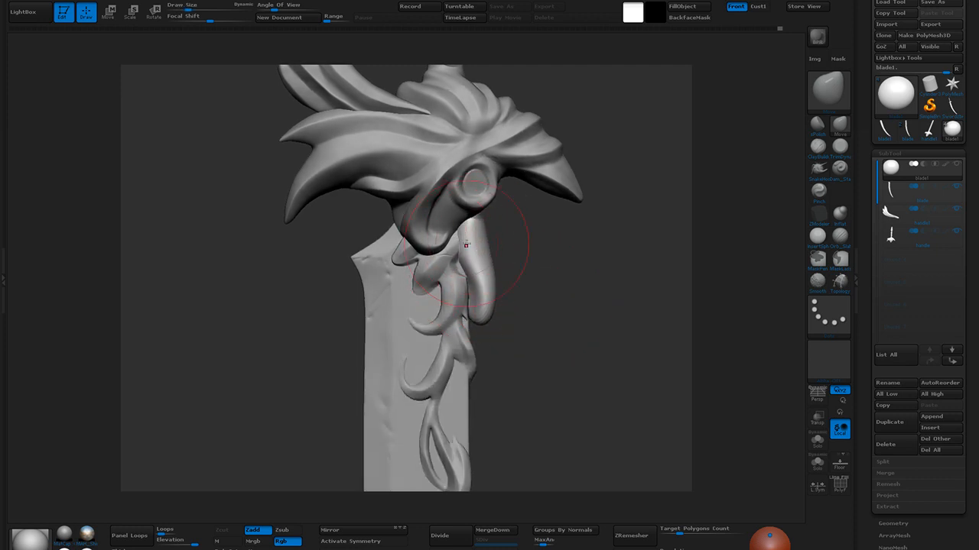
left_click_drag(468, 245, 476, 246)
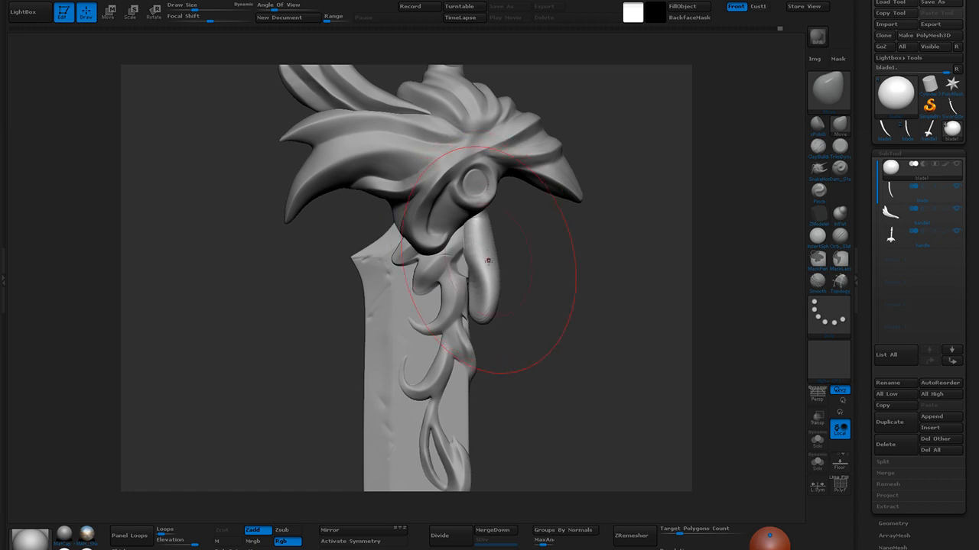
left_click_drag(543, 323, 516, 314)
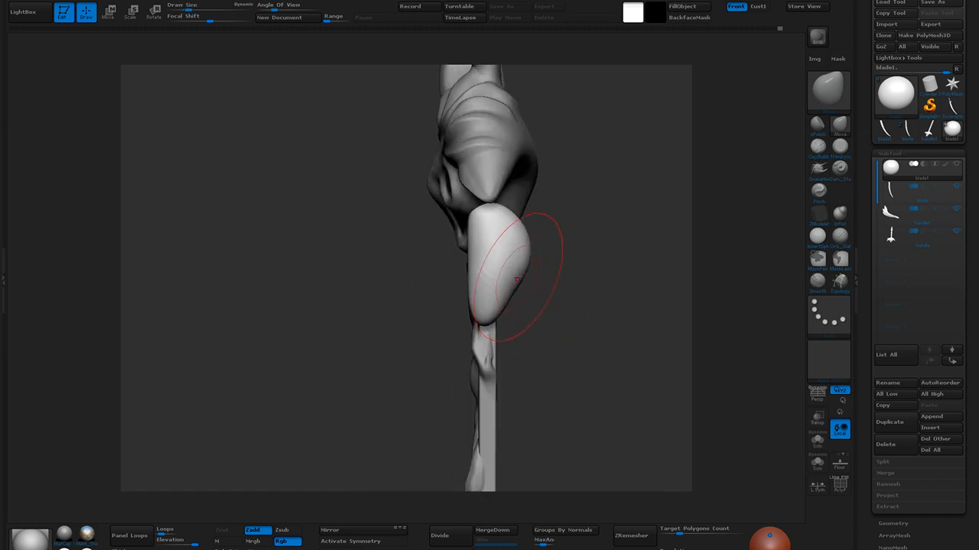
mouse_move(524, 261)
left_mouse_down()
mouse_move(512, 258)
mouse_move(505, 227)
mouse_move(541, 255)
mouse_move(573, 328)
left_mouse_up()
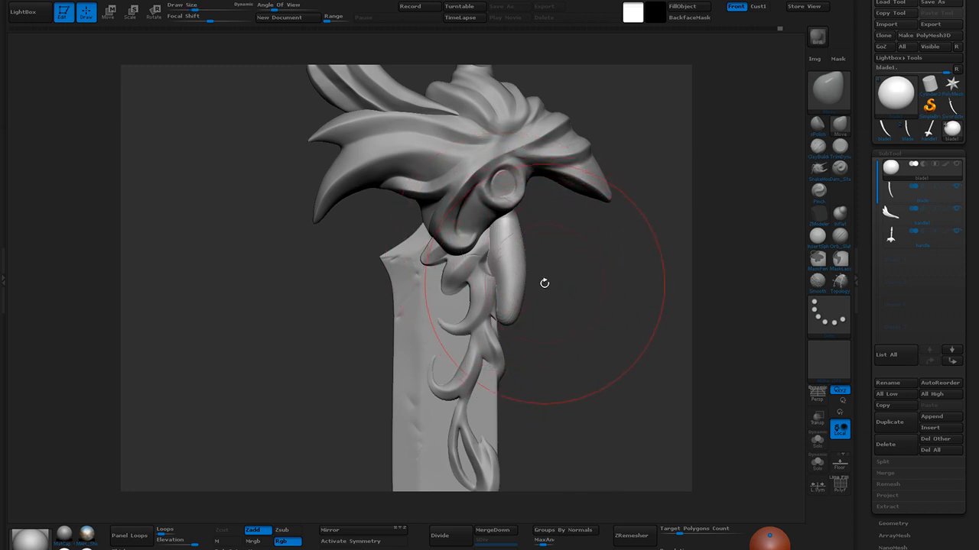
Shorten the lobe from below, angle its upper end beneath the guard and narrow it from the side
mouse_move(510, 317)
left_mouse_down()
mouse_move(527, 262)
mouse_move(499, 265)
mouse_move(520, 285)
left_mouse_up()
left_click_drag(496, 226, 511, 219)
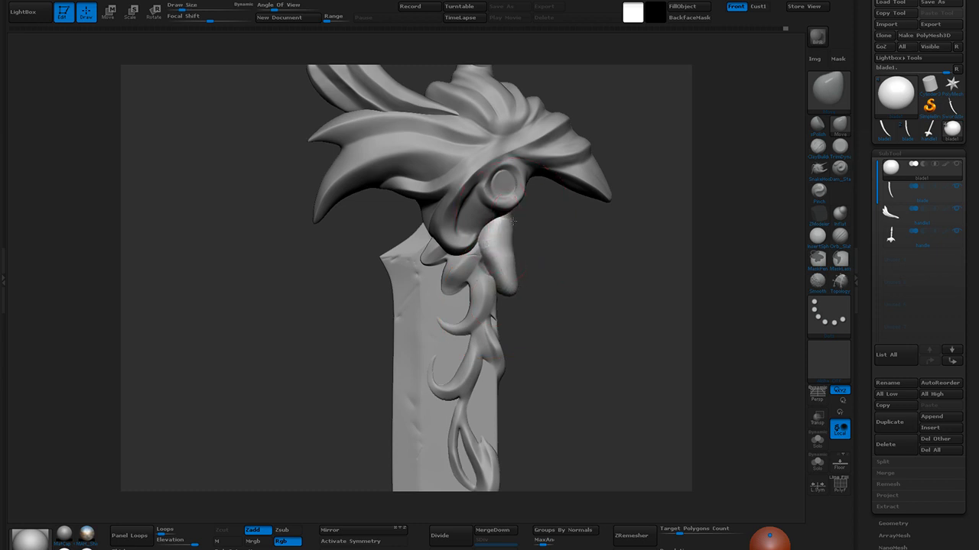
left_click_drag(613, 280, 569, 238)
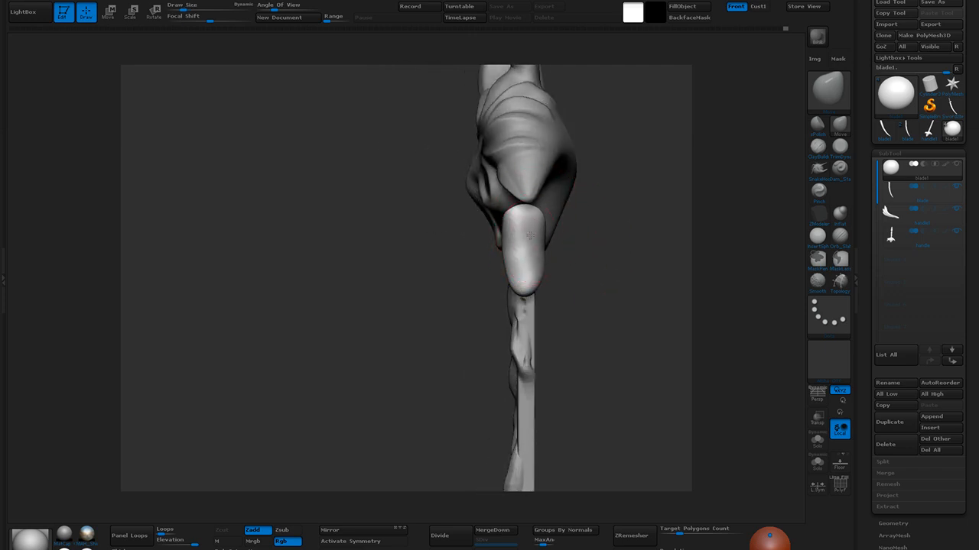
left_click_drag(570, 303, 567, 260)
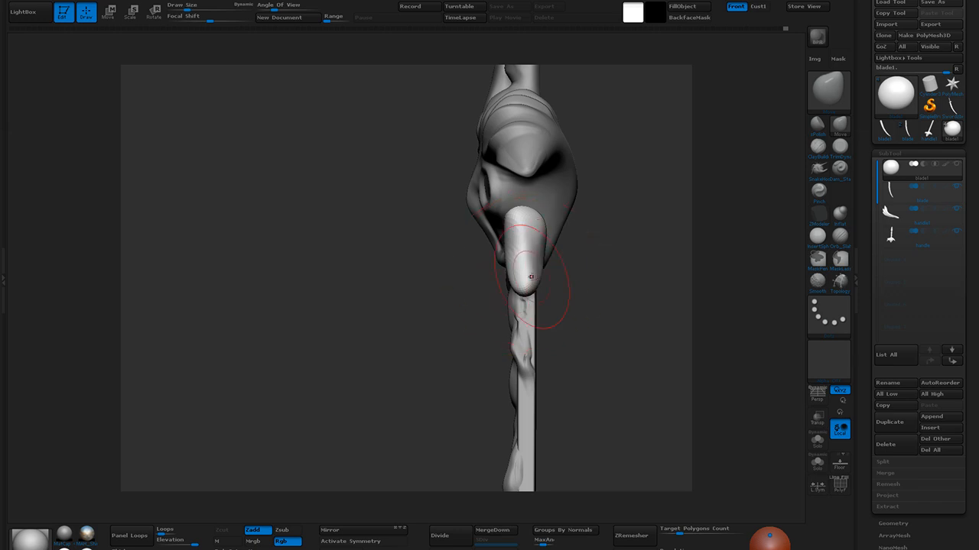
mouse_move(560, 273)
left_mouse_down()
mouse_move(504, 279)
mouse_move(545, 288)
mouse_move(512, 283)
mouse_move(519, 247)
left_mouse_up()
key("bracketleft")
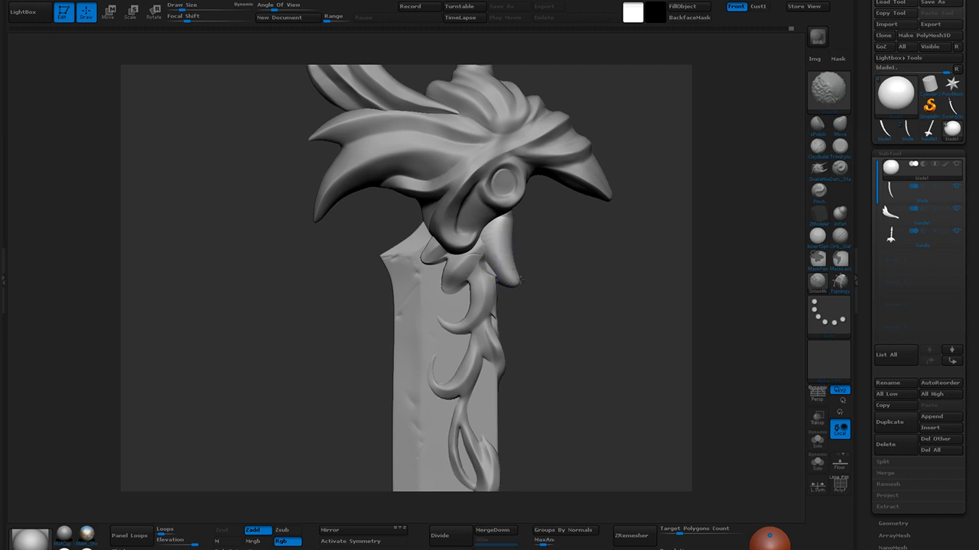
Subdivide the lobe and build up its surface with the ClayBuildup brush
mouse_move(504, 229)
left_mouse_down()
mouse_move(542, 251)
mouse_move(537, 278)
mouse_move(635, 308)
left_mouse_up()
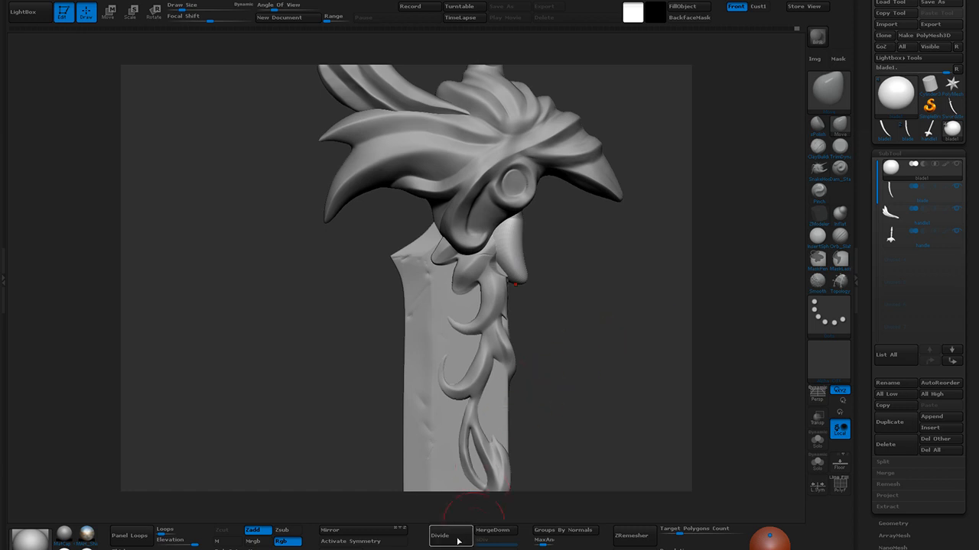
left_click(820, 150)
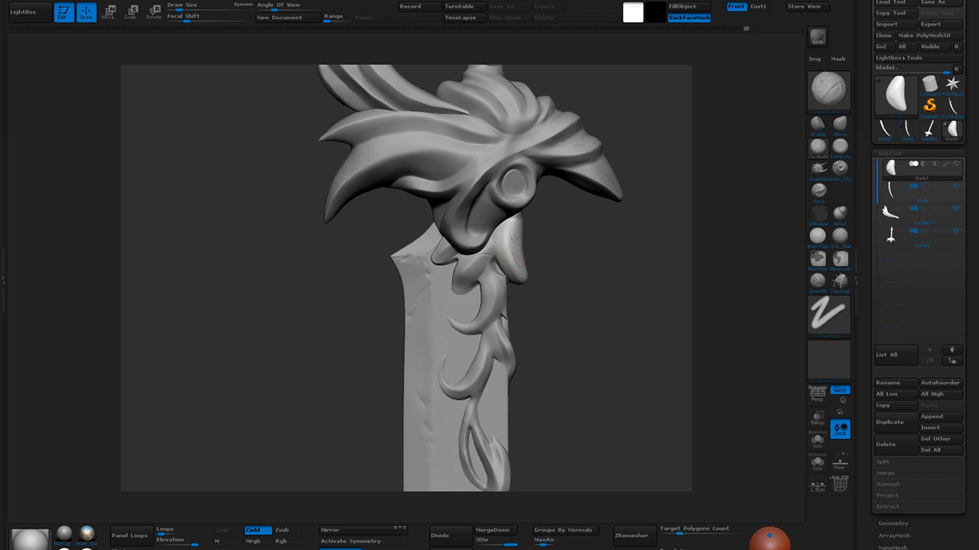
mouse_move(514, 222)
left_mouse_down()
mouse_move(518, 265)
mouse_move(501, 230)
left_mouse_up()
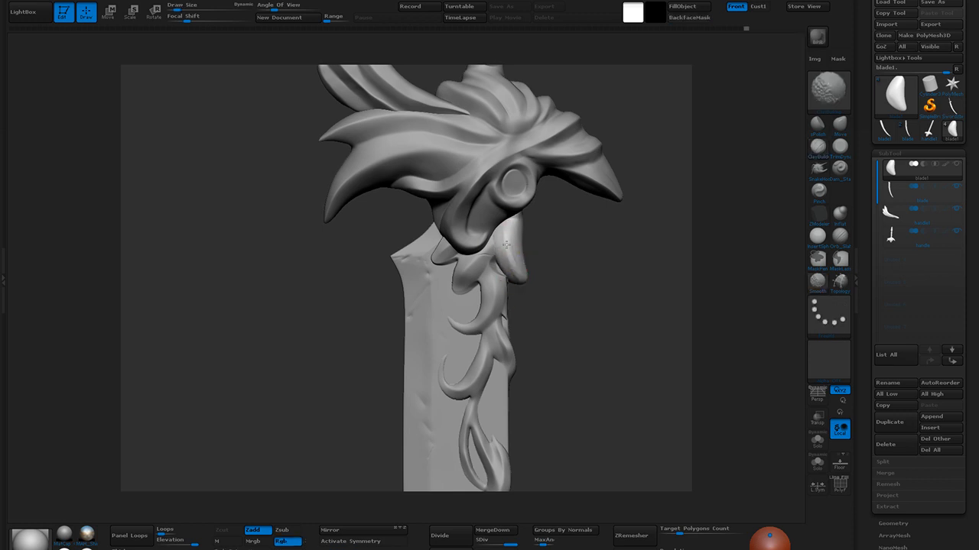
Isolate the lobe by hiding the other subtools, and smooth its newly sculpted surface
key("ctrl")
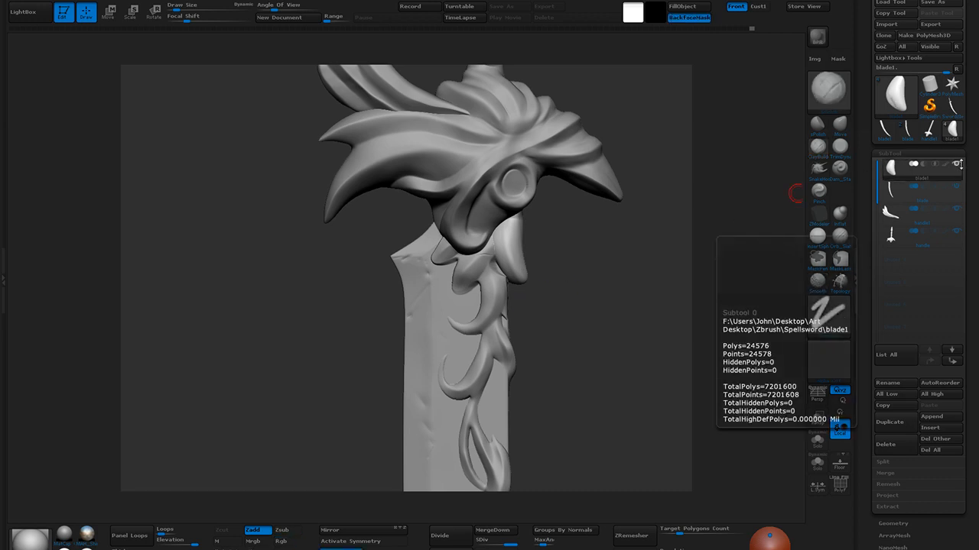
left_click(965, 166, "ctrl")
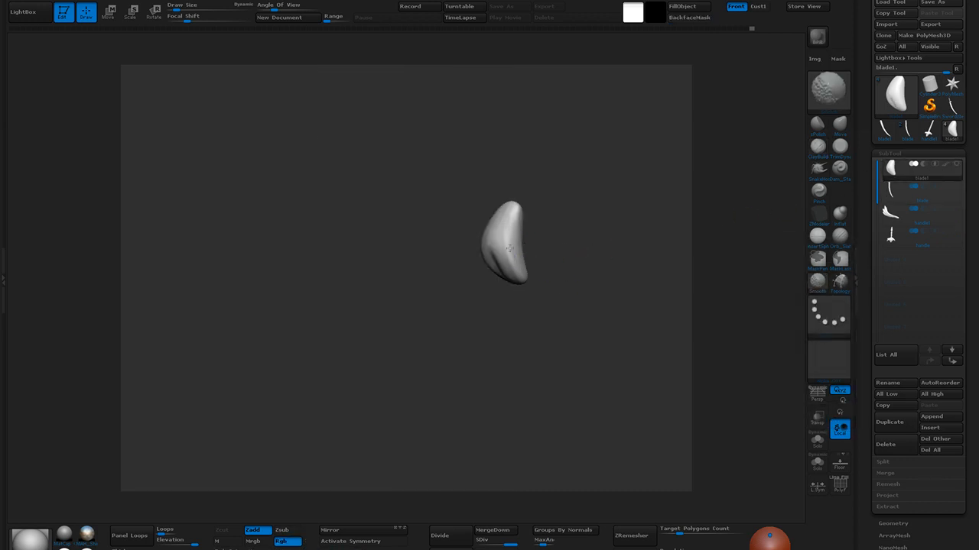
key("ctrl")
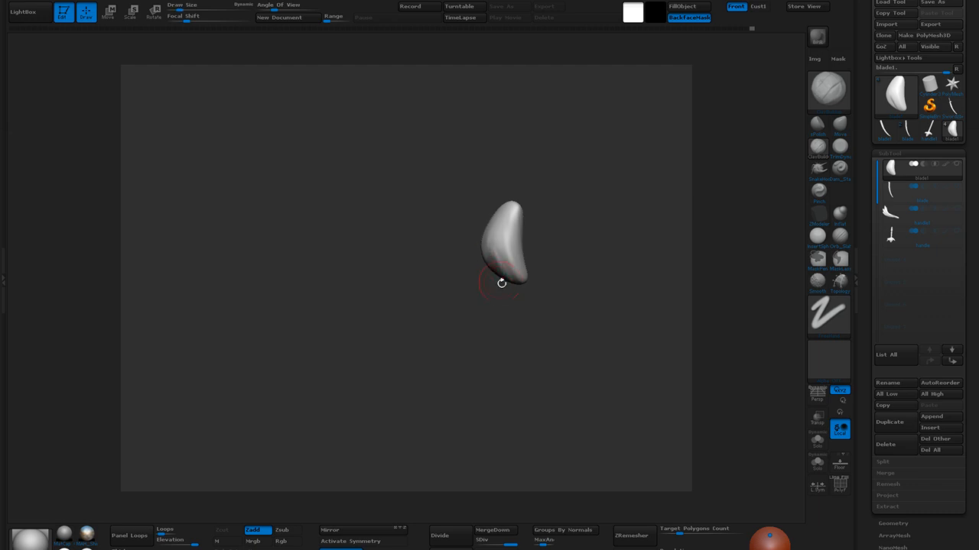
left_click_drag(497, 278, 500, 251)
Sharpen the isolated piece's long ridge and lower tip with a resized Pinch brush
key("shift")
key("ctrl")
left_click(822, 191)
key("[")
key("[")
key("[")
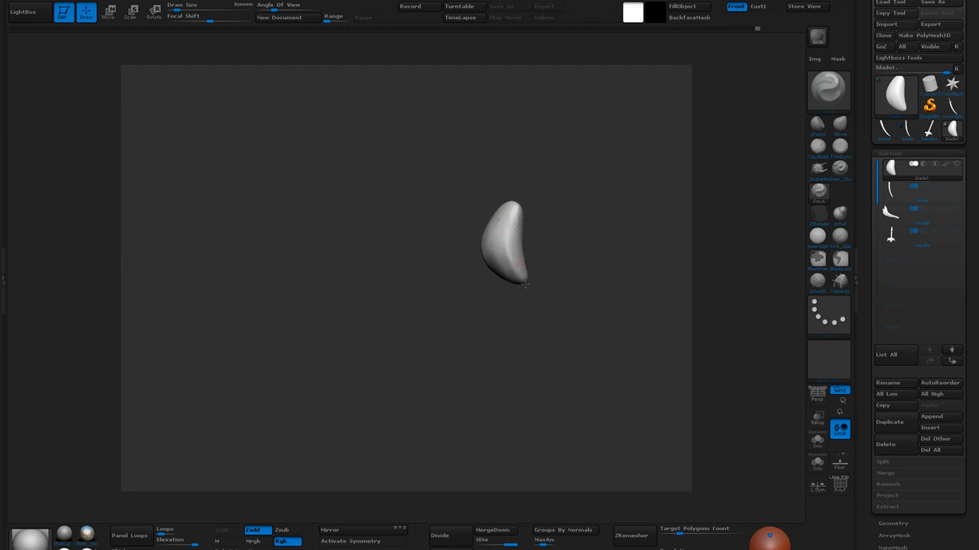
left_click_drag(510, 261, 528, 286)
key("]")
left_click_drag(510, 237, 529, 286)
left_click_drag(514, 251, 536, 287)
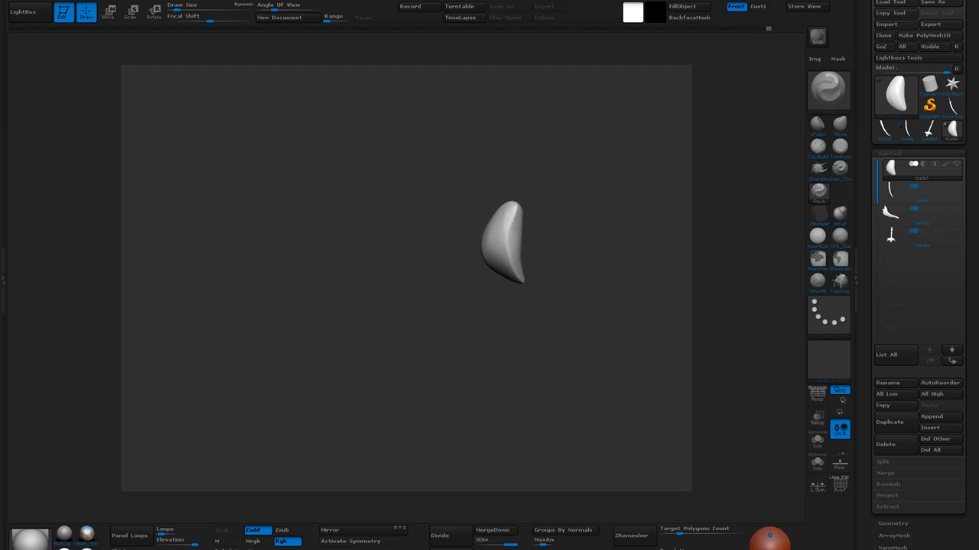
Refine the piece's pointed lower end with the Move and hPolish brushes
left_click(840, 122)
key("shift")
left_click_drag(558, 284, 570, 293)
left_click(838, 127)
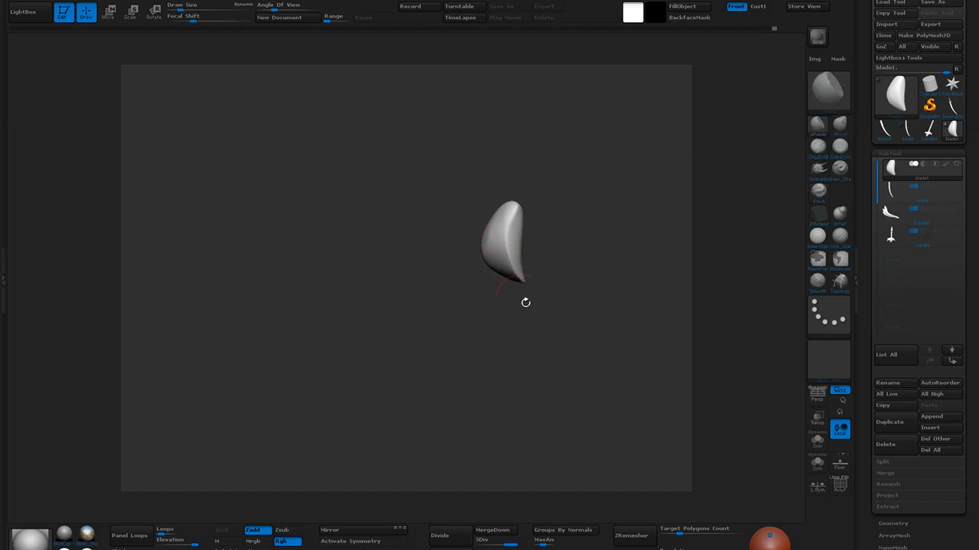
Show the whole sword again and adjust the new piece's fit below the guard with the Move brush
left_click(956, 164)
mouse_move(625, 280)
left_mouse_down()
mouse_move(536, 293)
mouse_move(566, 299)
mouse_move(581, 273)
mouse_move(579, 230)
mouse_move(576, 338)
mouse_move(603, 280)
mouse_move(595, 234)
mouse_move(596, 326)
mouse_move(603, 273)
mouse_move(631, 273)
left_mouse_up()
left_click_drag(580, 322, 573, 139, "alt")
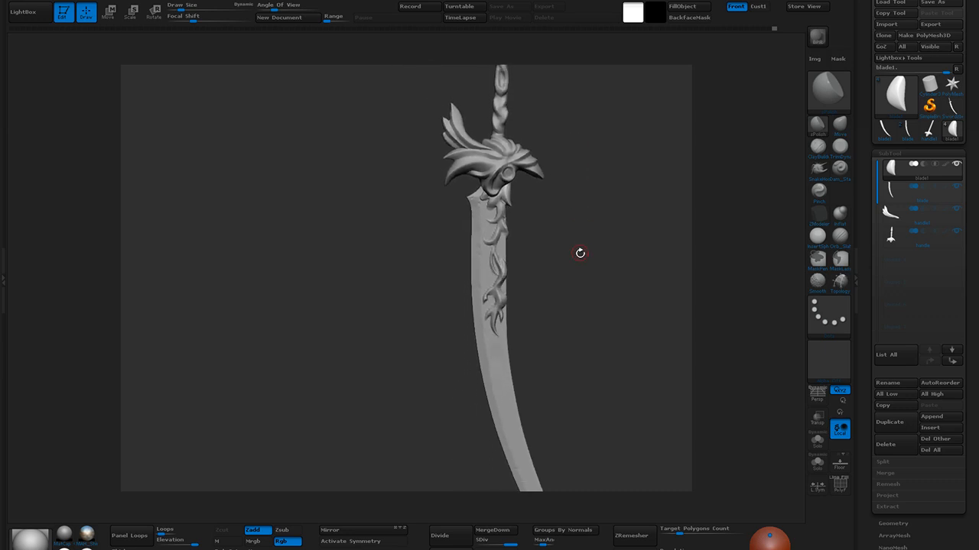
right_click_drag(589, 262, 787, 350, "ctrl")
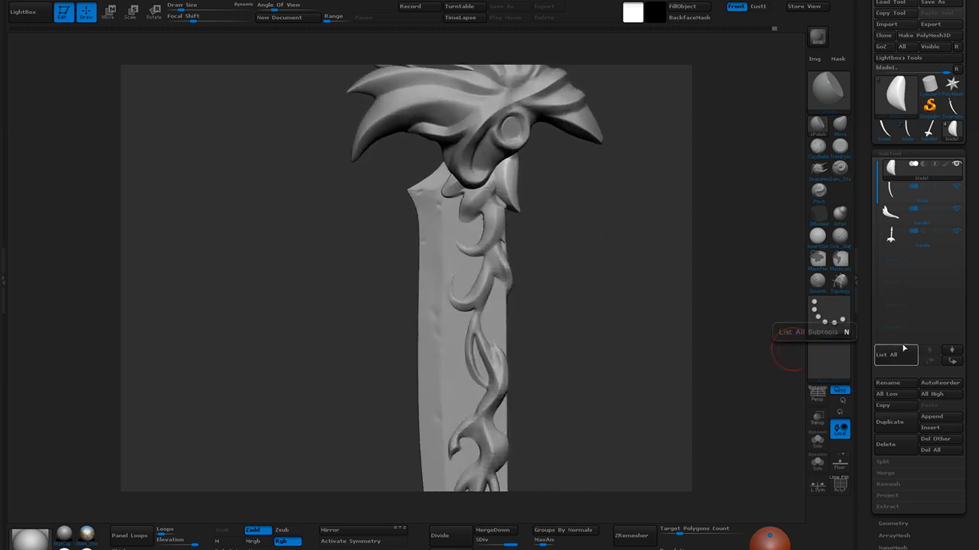
left_click(844, 129)
key("]")
mouse_move(509, 180)
left_mouse_down()
mouse_move(528, 161)
mouse_move(517, 183)
mouse_move(513, 173)
left_mouse_up()
key("[")
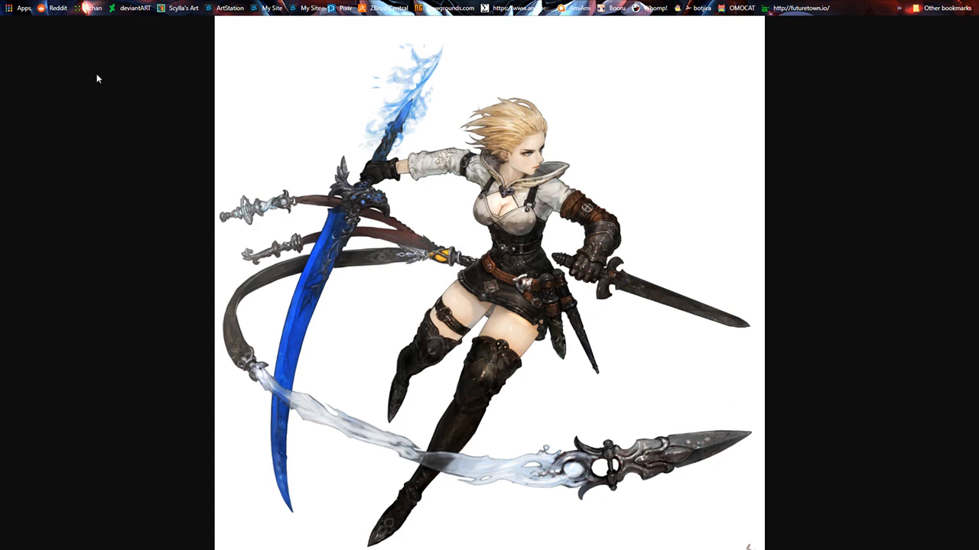
Return from the character reference to ZBrush and refine the guard's lower ornament with the Pinch and Move brushes
key("super+Down")
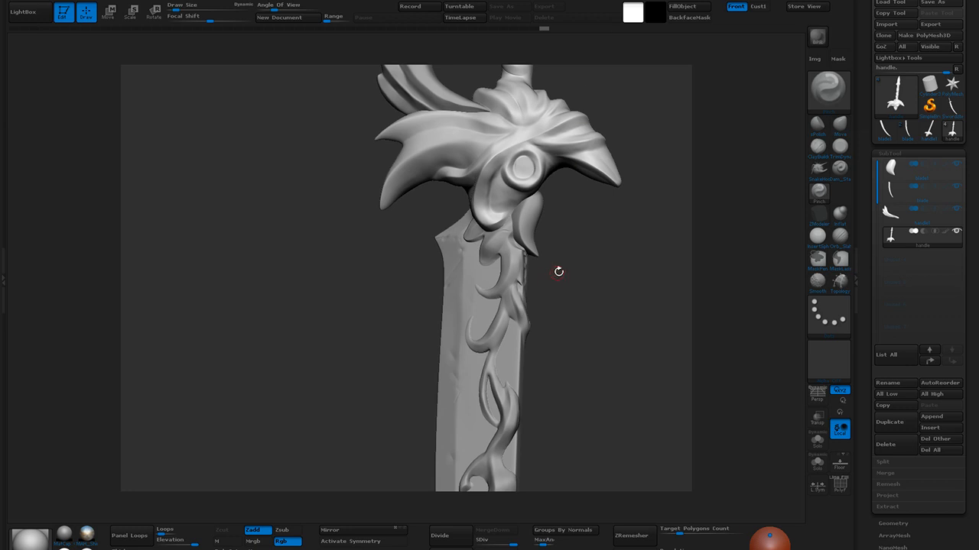
mouse_move(557, 277)
left_mouse_down()
mouse_move(572, 277)
mouse_move(571, 253)
left_mouse_up()
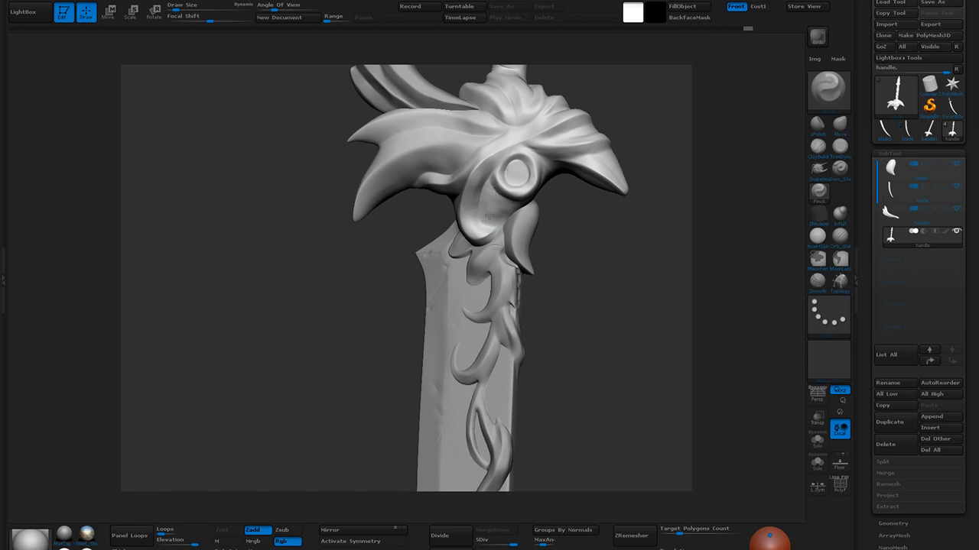
left_click_drag(566, 275, 579, 197)
left_click_drag(591, 242, 582, 362)
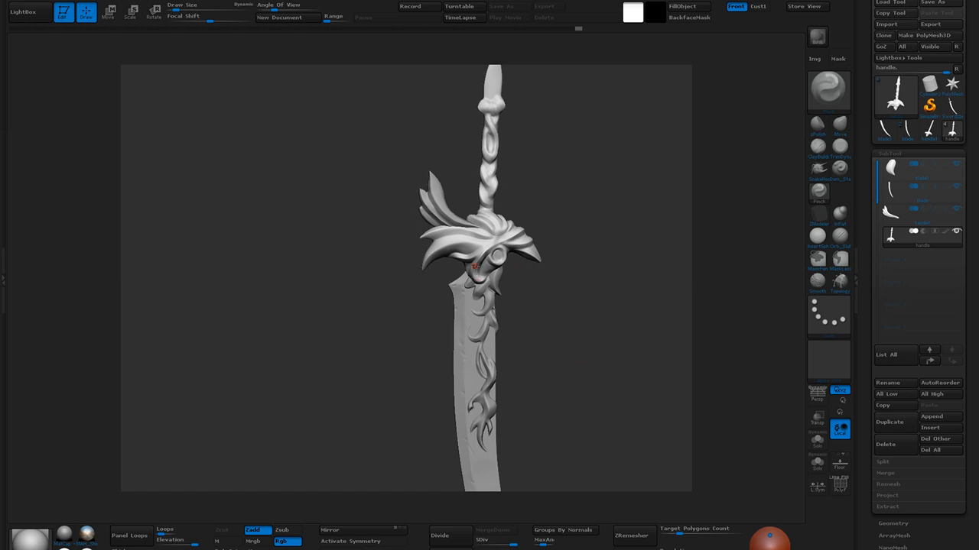
left_click_drag(474, 270, 471, 276)
mouse_move(558, 325)
left_mouse_down()
mouse_move(557, 290)
mouse_move(572, 356)
mouse_move(632, 273)
left_mouse_up()
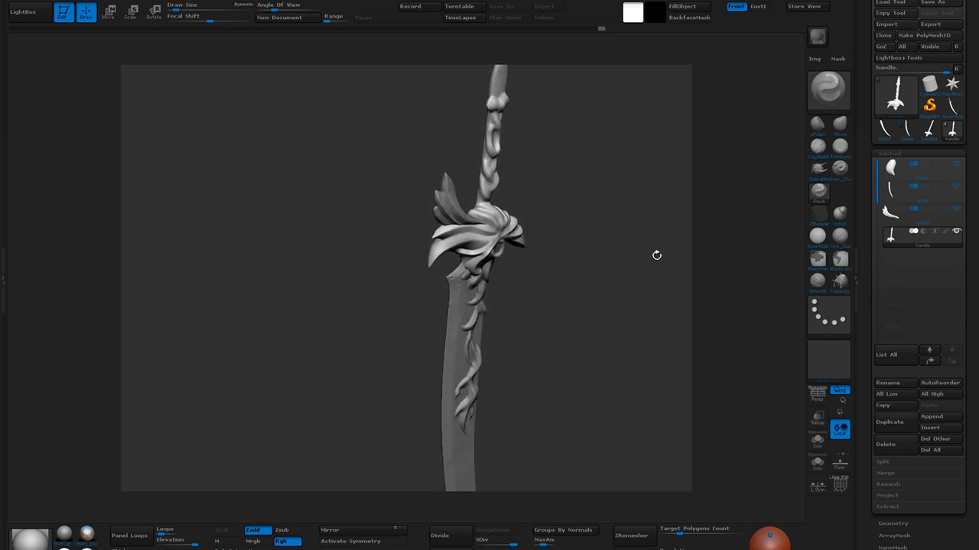
left_click(840, 126)
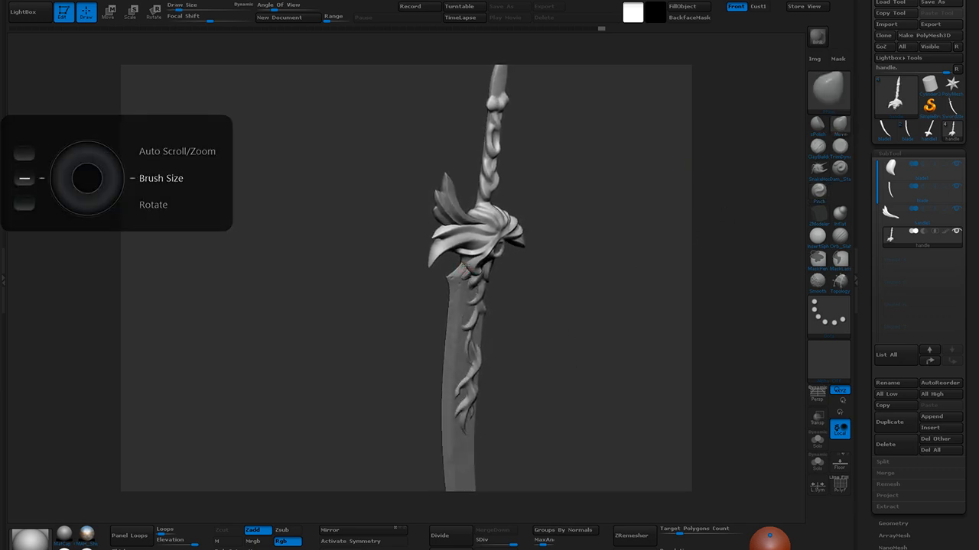
left_click_drag(535, 271, 533, 275)
Drop the handle subtool to its lowest subdivision level and smooth the twisted relief off the grip
left_click_drag(572, 326, 574, 257, "alt")
mouse_move(568, 302)
left_mouse_down("alt")
mouse_move(574, 294)
mouse_move(603, 428)
left_mouse_up("alt")
left_click_drag(601, 205, 601, 332, "alt")
left_click_drag(596, 233, 604, 354, "alt")
left_click_drag(601, 214, 602, 272, "alt")
left_click_drag(510, 543, 478, 542)
mouse_move(504, 283)
left_mouse_down("shift")
mouse_move(504, 270)
mouse_move(505, 306)
mouse_move(508, 123)
mouse_move(508, 316)
mouse_move(512, 267)
mouse_move(604, 271)
left_mouse_up("shift")
left_click_drag(521, 199, 517, 252, "shift")
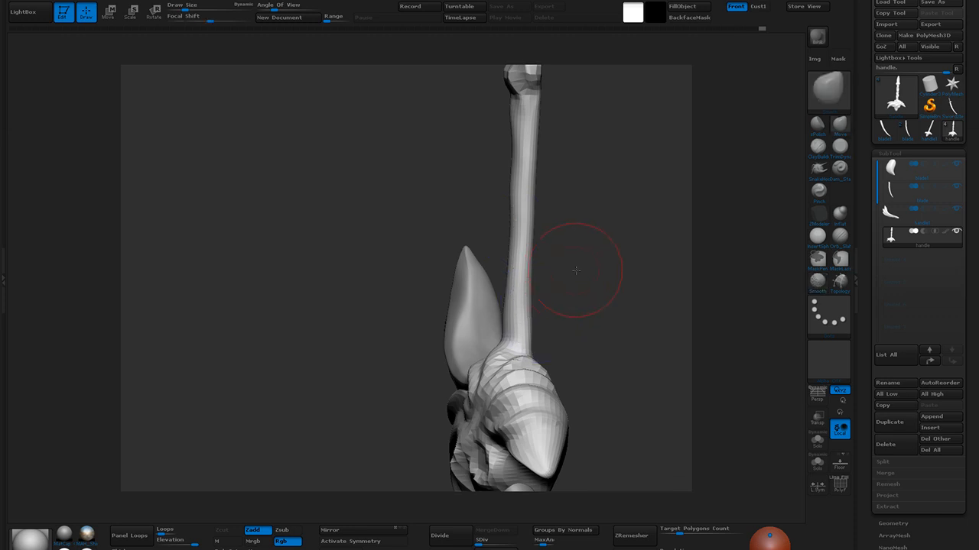
left_click_drag(575, 268, 550, 413)
Smooth the grip's remaining twist marks at subdivision levels 2, 4 and the highest until the shaft is plain
left_click_drag(503, 546, 512, 543)
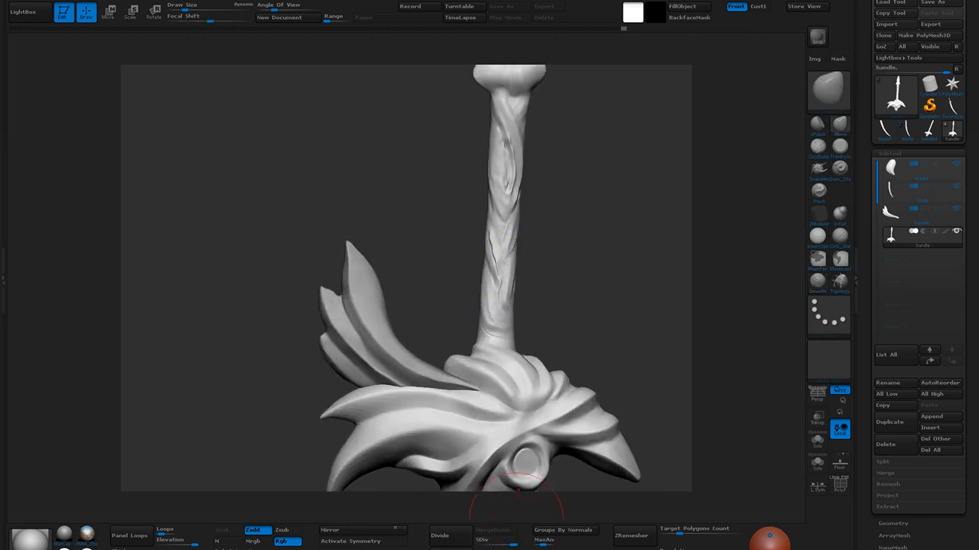
left_click(487, 546)
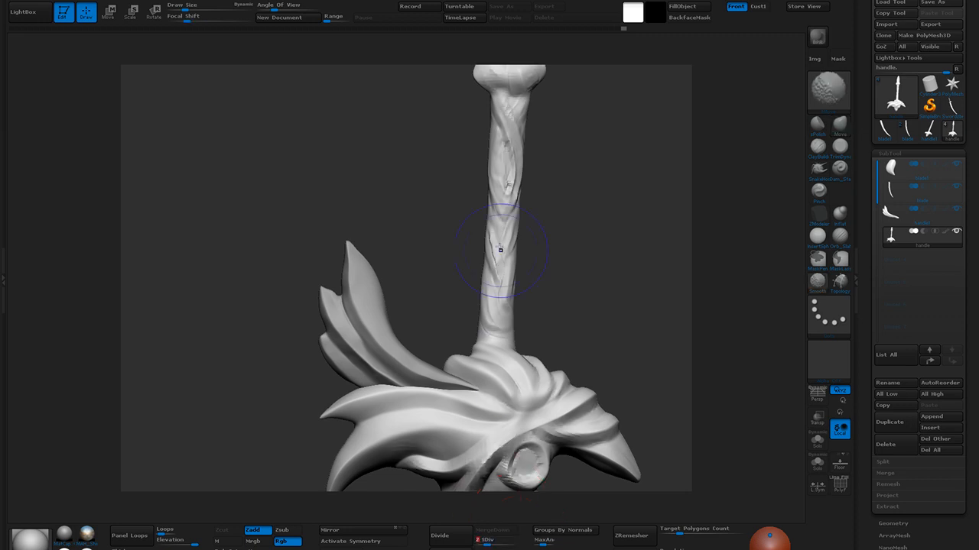
mouse_move(498, 233)
left_mouse_down("shift")
mouse_move(512, 107)
mouse_move(504, 329)
mouse_move(495, 304)
mouse_move(506, 122)
mouse_move(502, 306)
left_mouse_up("shift")
left_click(497, 545)
left_click(505, 545)
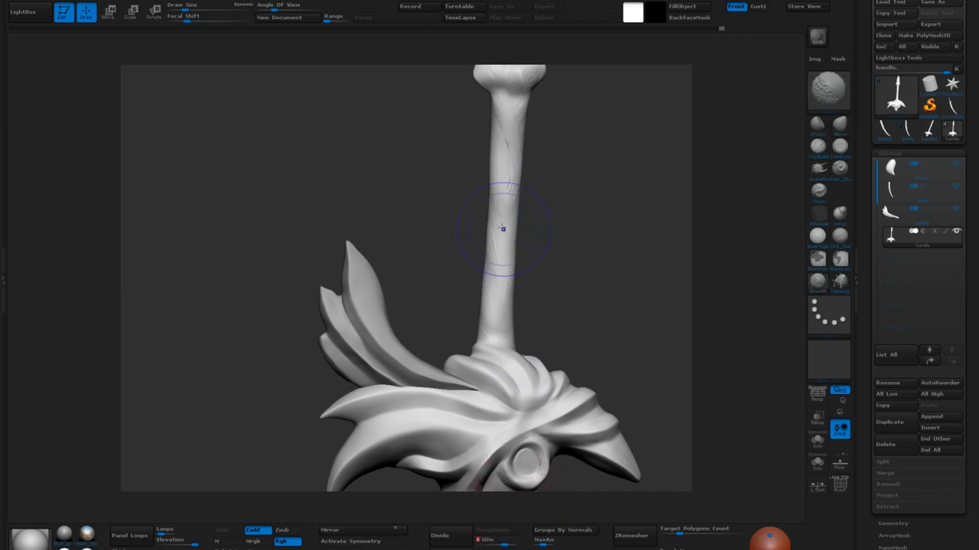
mouse_move(496, 267)
left_mouse_down("shift")
mouse_move(507, 115)
mouse_move(497, 270)
left_mouse_up("shift")
left_click(511, 543)
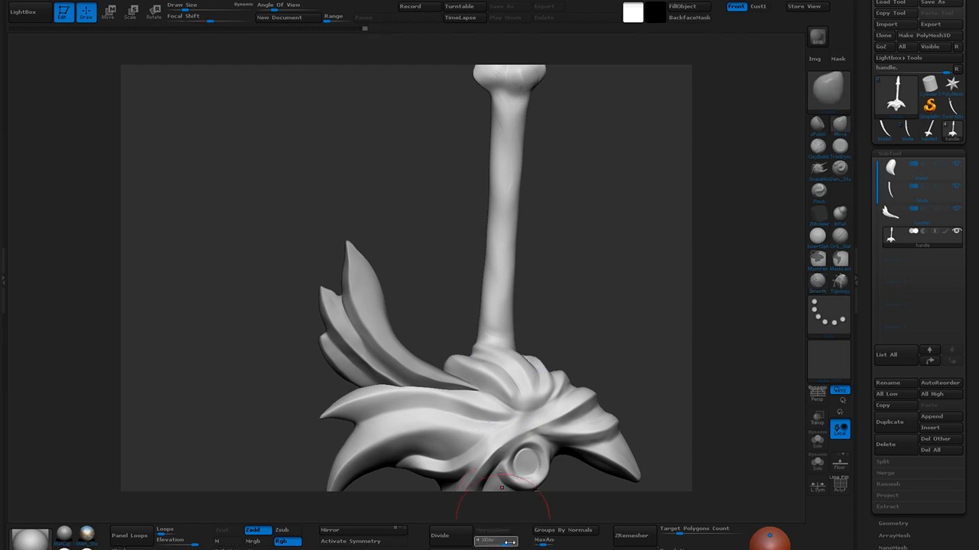
left_click_drag(503, 266, 508, 159, "shift")
mouse_move(542, 253)
left_mouse_down("alt")
mouse_move(561, 221)
mouse_move(551, 161)
left_mouse_up("alt")
mouse_move(585, 246)
left_mouse_down()
mouse_move(566, 251)
mouse_move(580, 248)
mouse_move(583, 264)
left_mouse_up()
left_click_drag(581, 248, 596, 347, "alt")
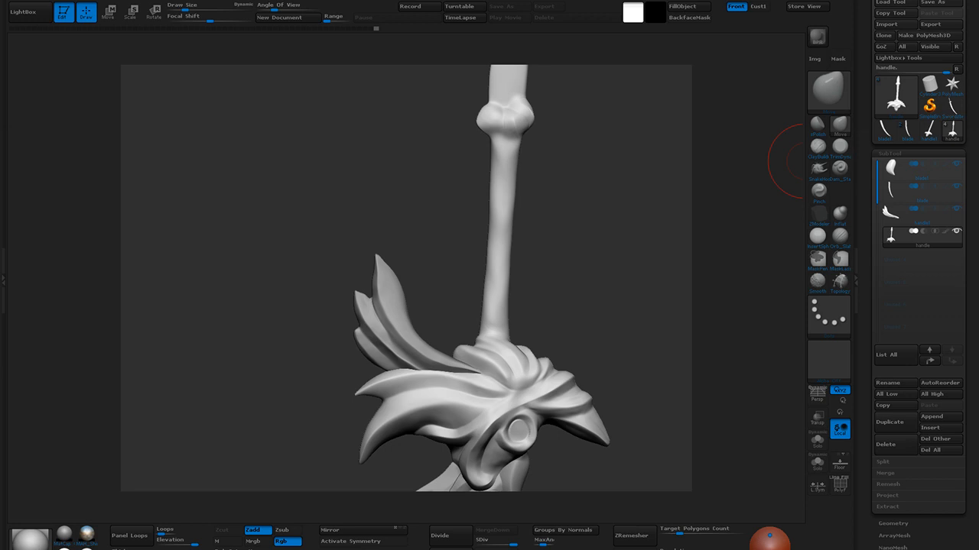
Build up a raised ring collar around the base of the grip, just above the guard, with the ClayBuildup brush
mouse_move(570, 284)
left_mouse_down()
mouse_move(576, 224)
mouse_move(574, 292)
mouse_move(561, 294)
left_mouse_up()
left_click_drag(561, 294, 585, 374, "alt")
left_click_drag(594, 326, 601, 163, "alt")
key("bracketleft")
key("bracketleft")
key("bracketleft")
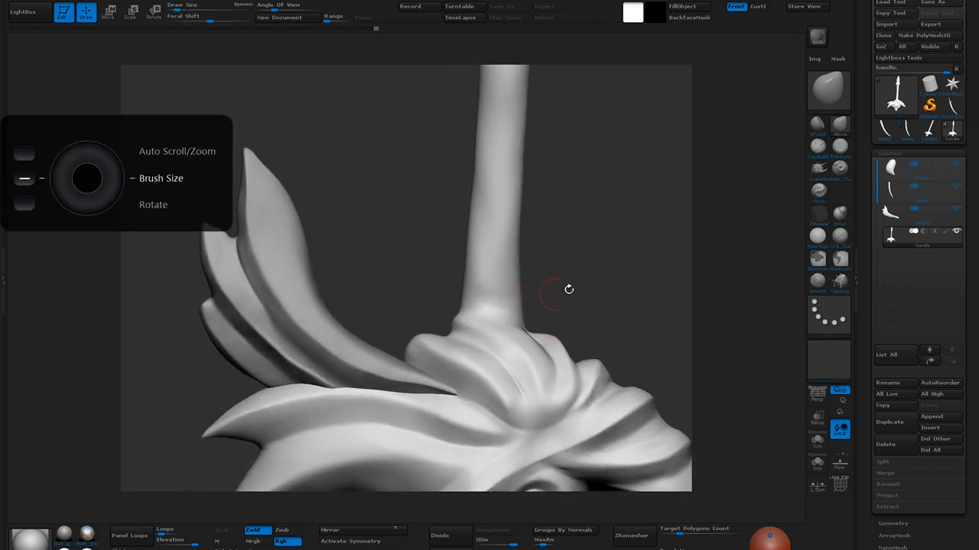
left_click(819, 152)
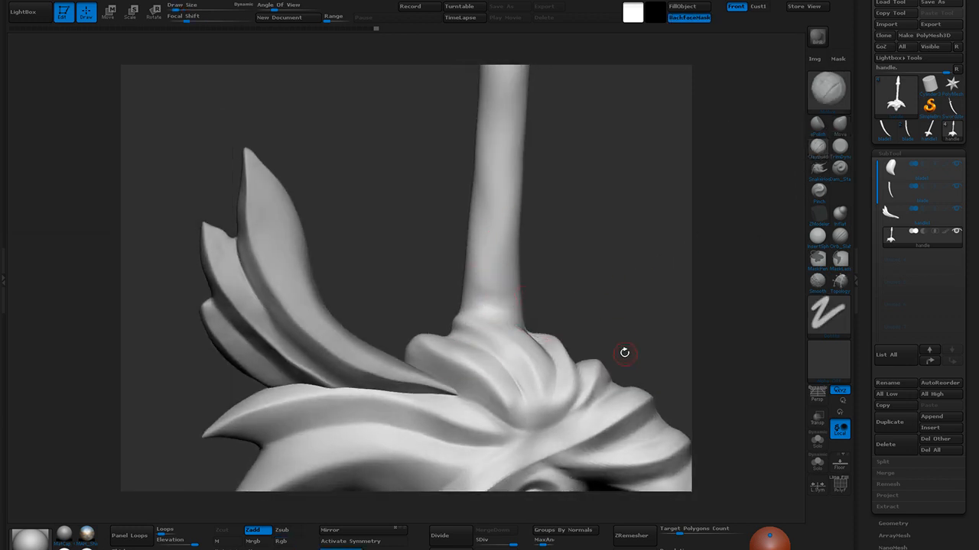
mouse_move(474, 300)
left_mouse_down()
mouse_move(448, 301)
mouse_move(549, 287)
mouse_move(570, 304)
mouse_move(540, 291)
mouse_move(549, 285)
left_mouse_up()
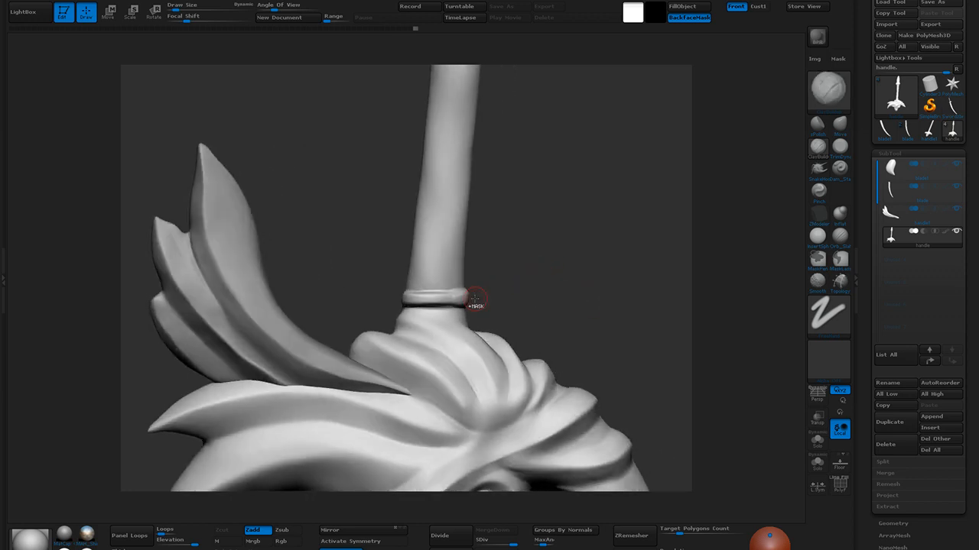
mouse_move(542, 288)
left_mouse_down()
mouse_move(455, 298)
mouse_move(475, 294)
left_mouse_up()
left_click_drag(568, 273, 534, 278)
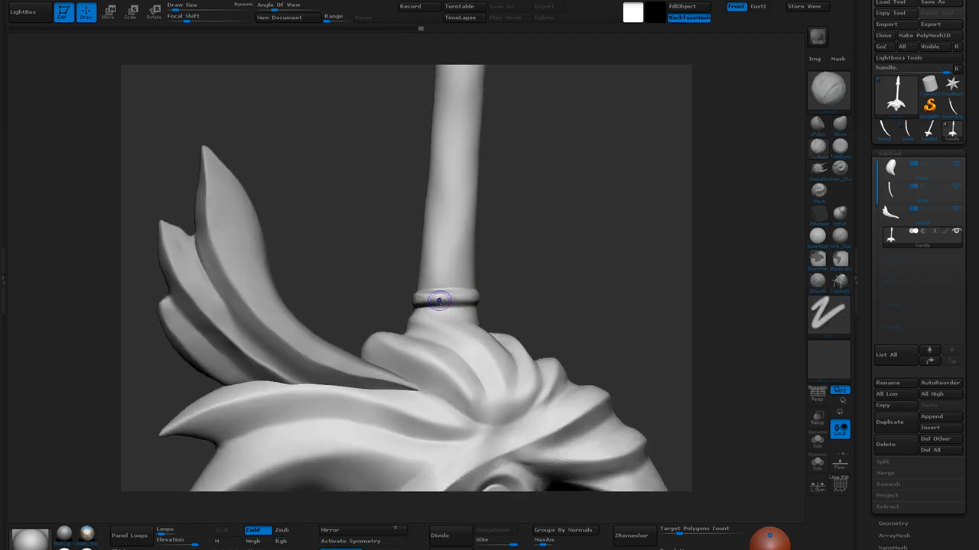
Smooth the raised collar at the grip's base, keeping ClayBuildup as the sculpting brush
left_click_drag(428, 297, 441, 293, "shift")
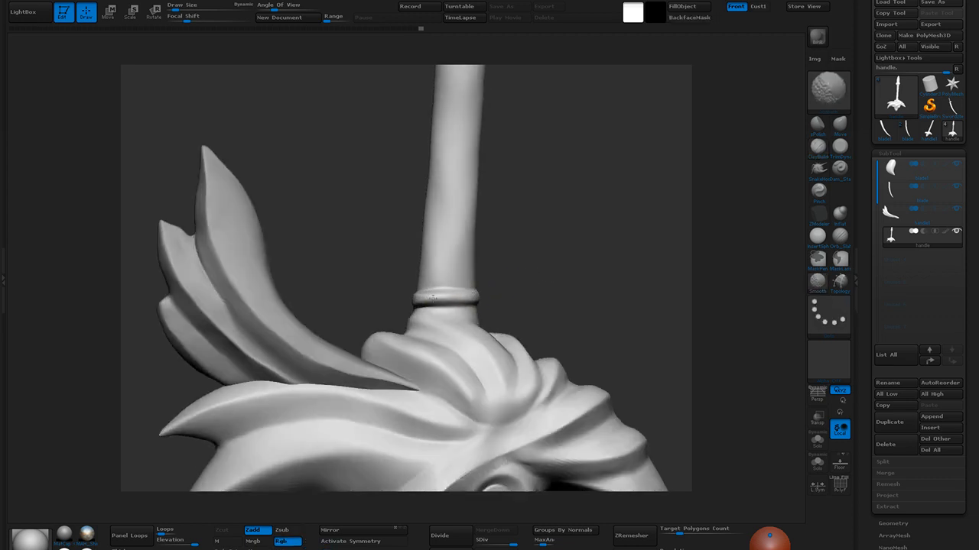
key("b")
key("c")
key("b")
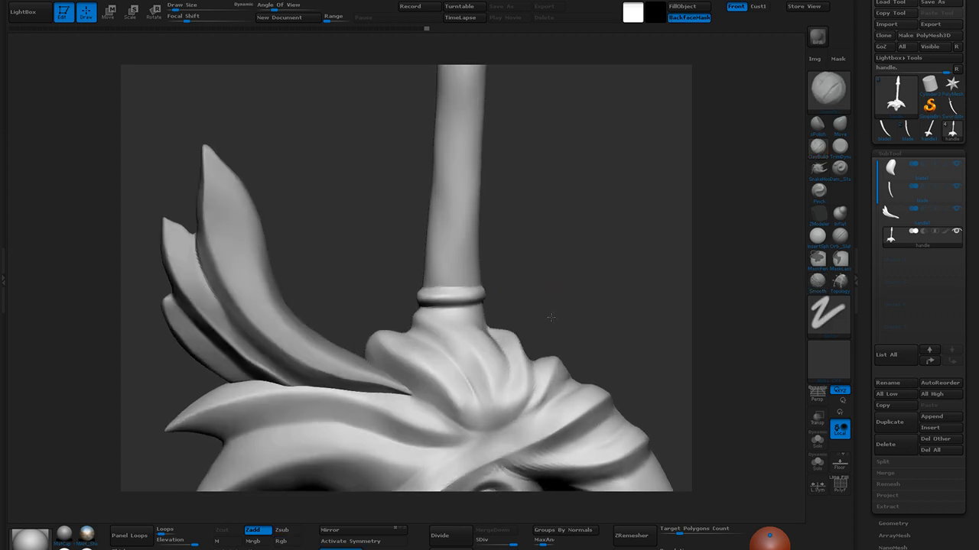
left_click(539, 304)
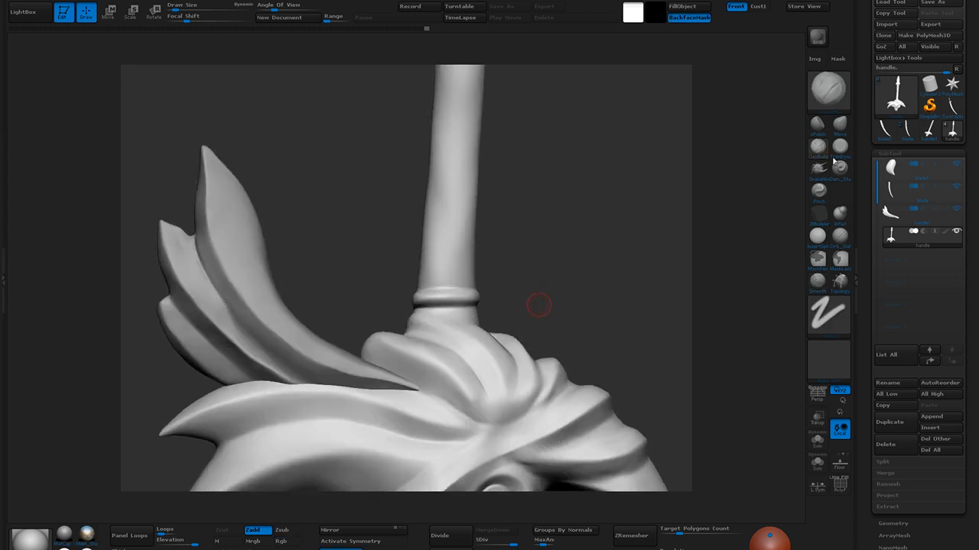
Flatten the collar into a crisp band all around the grip's base with the polish brush
left_click(820, 128)
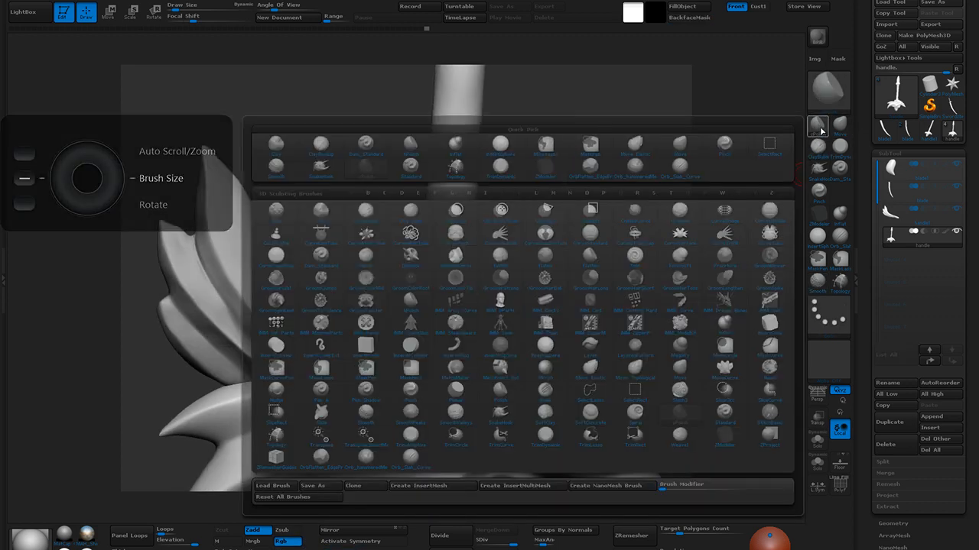
left_click(406, 278)
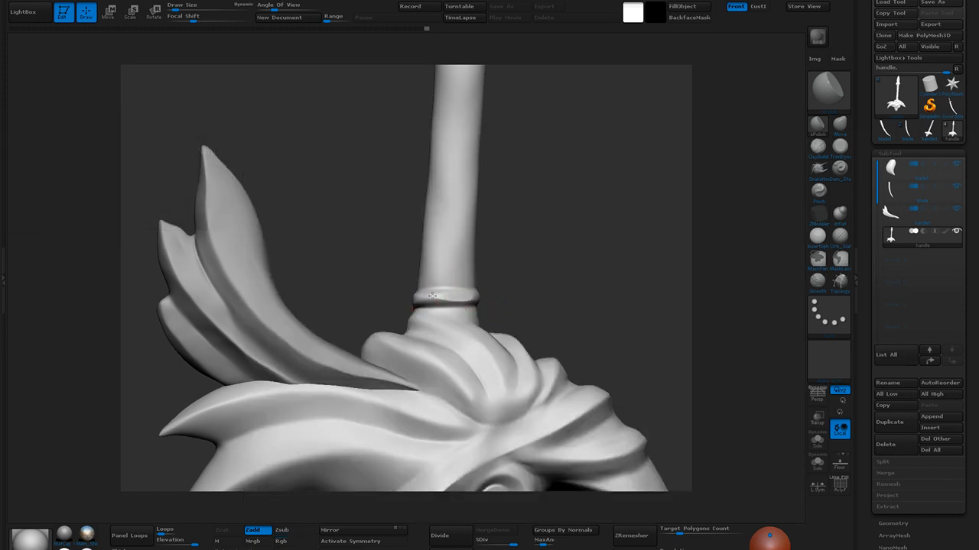
left_click_drag(495, 279, 465, 281)
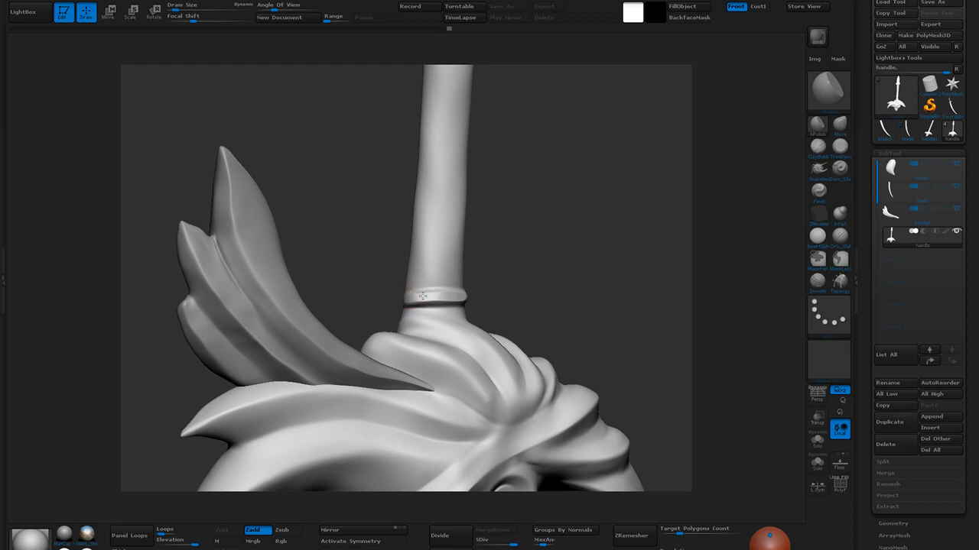
left_click_drag(512, 286, 492, 299)
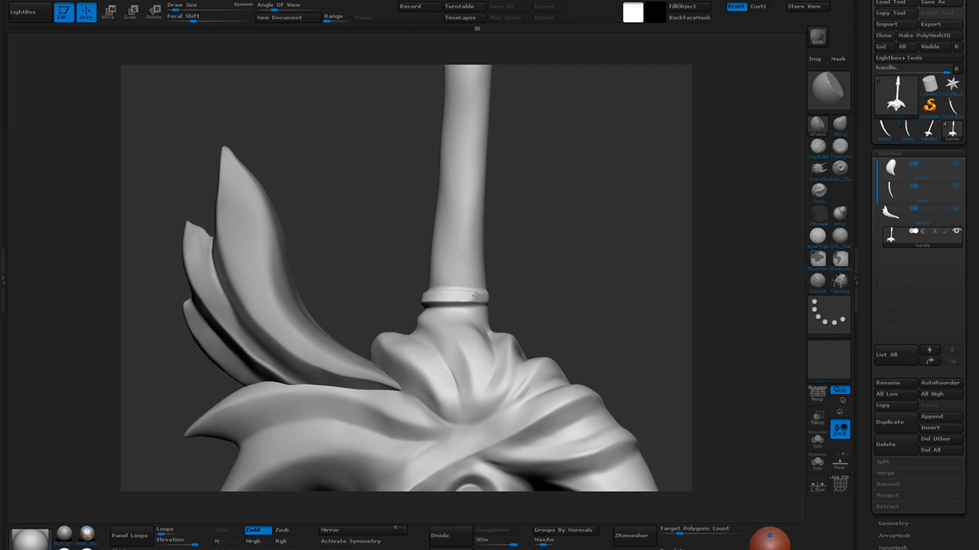
mouse_move(551, 286)
left_mouse_down()
mouse_move(461, 293)
mouse_move(484, 294)
left_mouse_up()
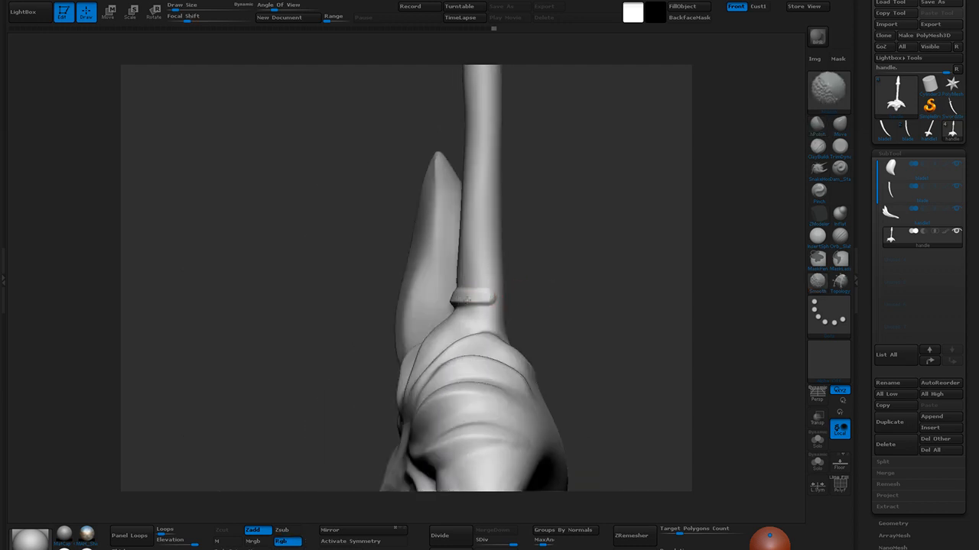
left_click_drag(553, 297, 795, 236)
left_click_drag(645, 246, 565, 245, "alt")
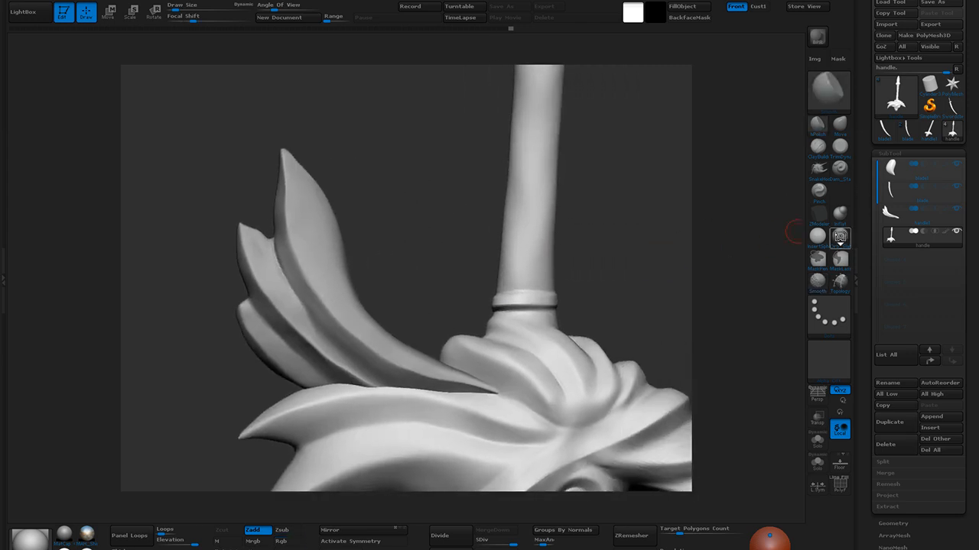
Sharpen the groove beneath the collar with the Orb slash brush and soften the band's edges
left_click(840, 236)
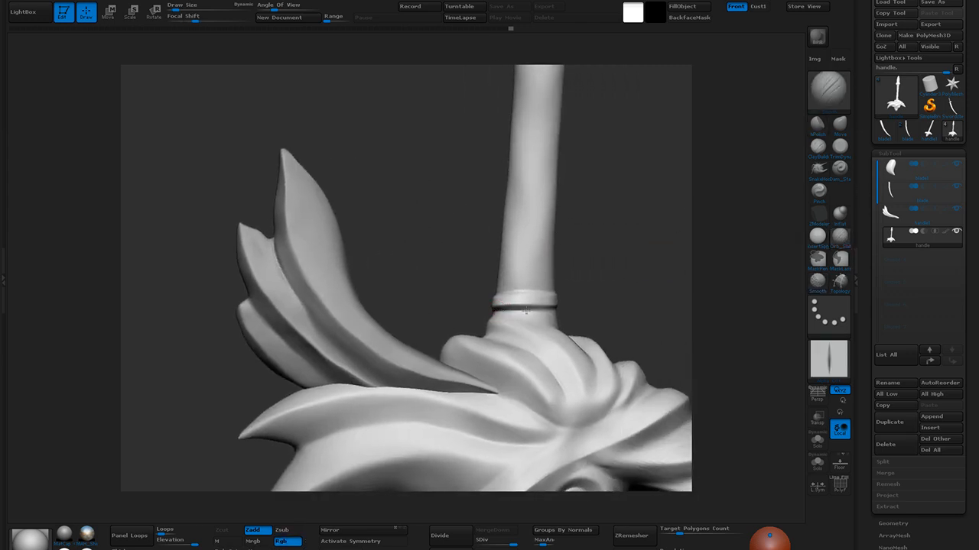
mouse_move(556, 309)
left_mouse_down()
mouse_move(565, 313)
mouse_move(528, 314)
left_mouse_up()
mouse_move(597, 309)
left_mouse_down()
mouse_move(549, 312)
mouse_move(585, 291)
left_mouse_up()
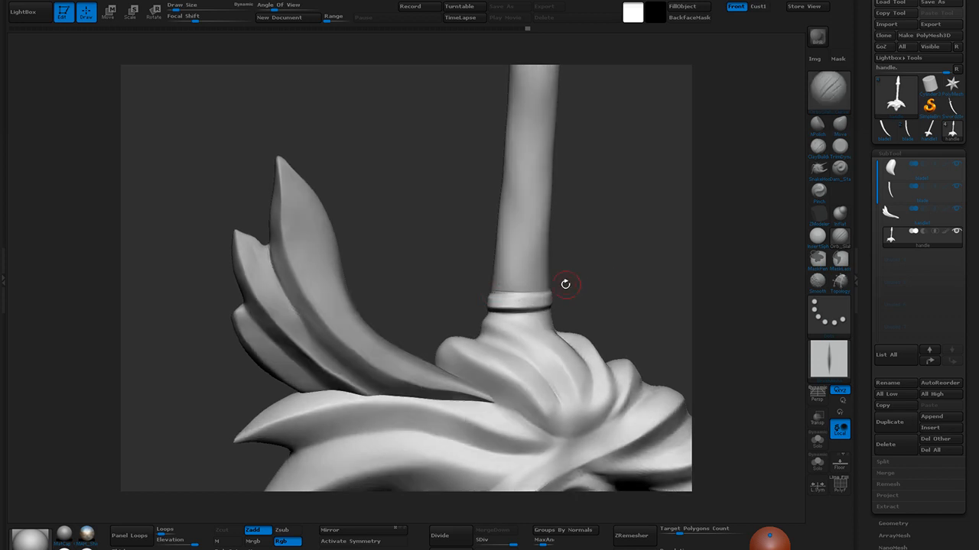
key("shift")
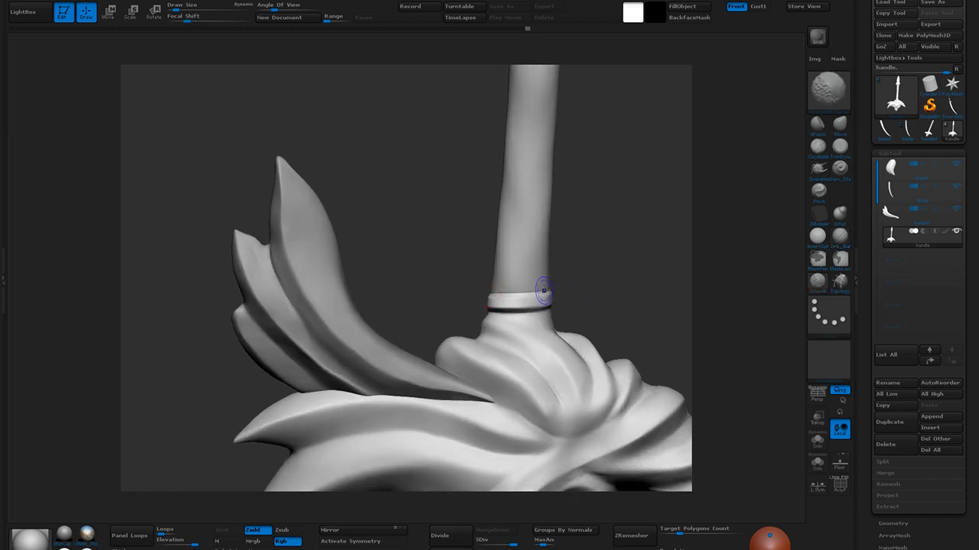
mouse_move(609, 268)
left_mouse_down()
mouse_move(588, 334)
mouse_move(580, 273)
mouse_move(538, 158)
mouse_move(528, 265)
mouse_move(540, 298)
mouse_move(572, 309)
mouse_move(591, 339)
left_mouse_up()
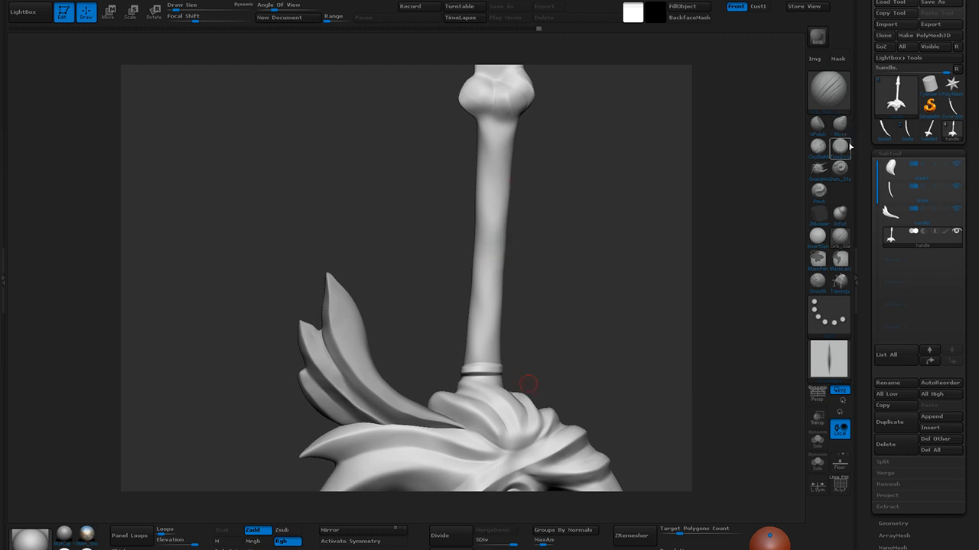
key("1")
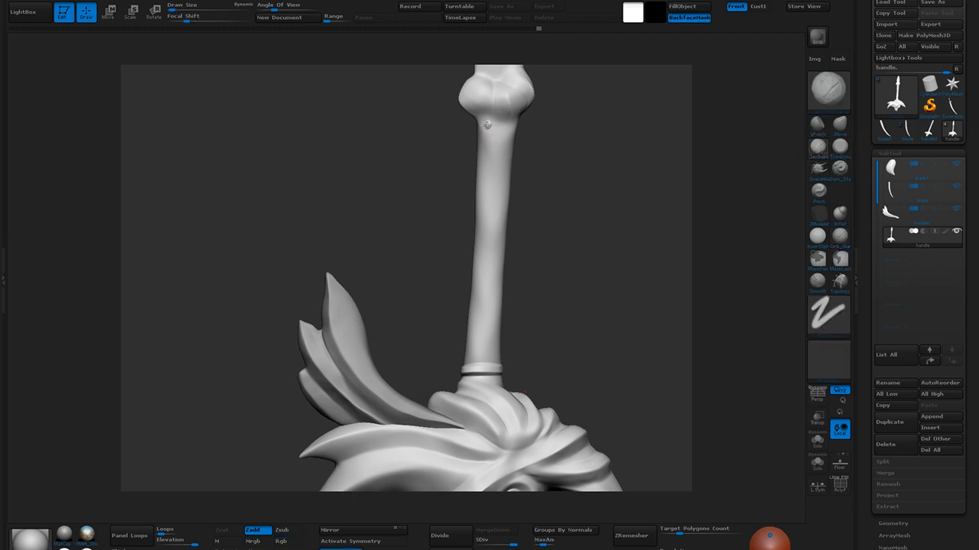
mouse_move(491, 125)
left_mouse_down()
mouse_move(505, 150)
mouse_move(504, 185)
mouse_move(541, 141)
mouse_move(539, 124)
left_mouse_up()
left_click_drag(511, 227, 518, 175)
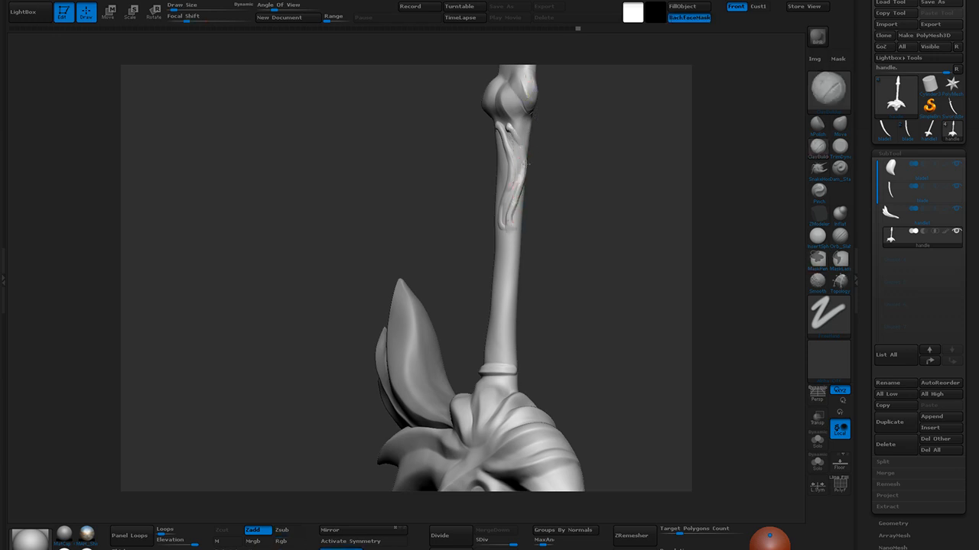
key("b")
key("s")
key("d")
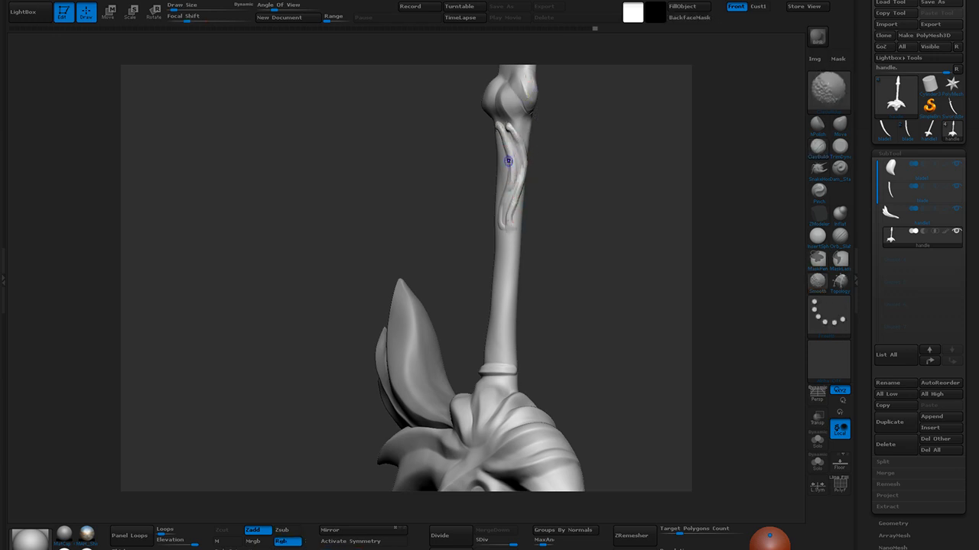
left_click_drag(509, 215, 505, 224, "shift")
right_click_drag(512, 162, 585, 163)
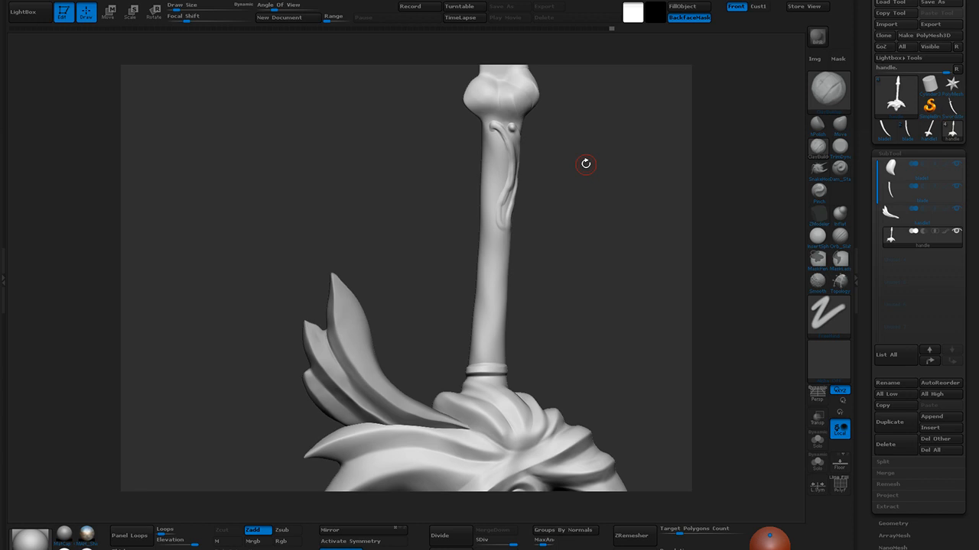
left_click_drag(586, 34, 541, 43)
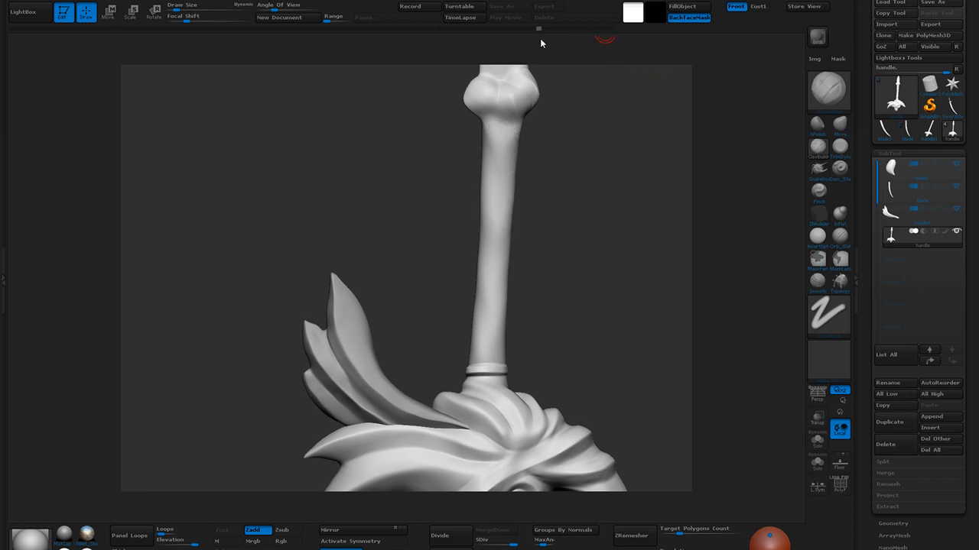
Sculpt widely spaced diagonal ridges up the grip from the collar to the knob with a larger ClayBuildup brush
right_click_drag(610, 204, 601, 179)
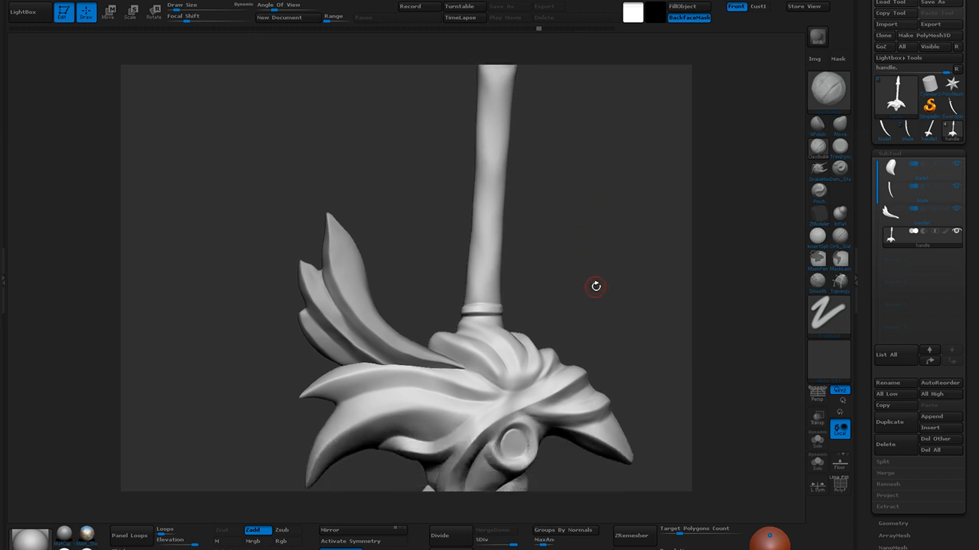
left_click_drag(610, 243, 614, 310, "alt")
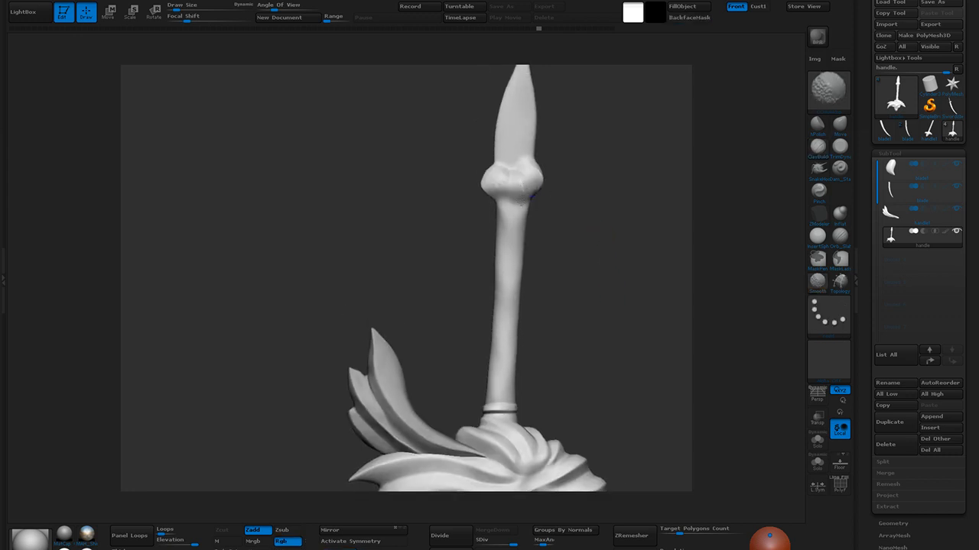
left_click(523, 198)
left_click(520, 221)
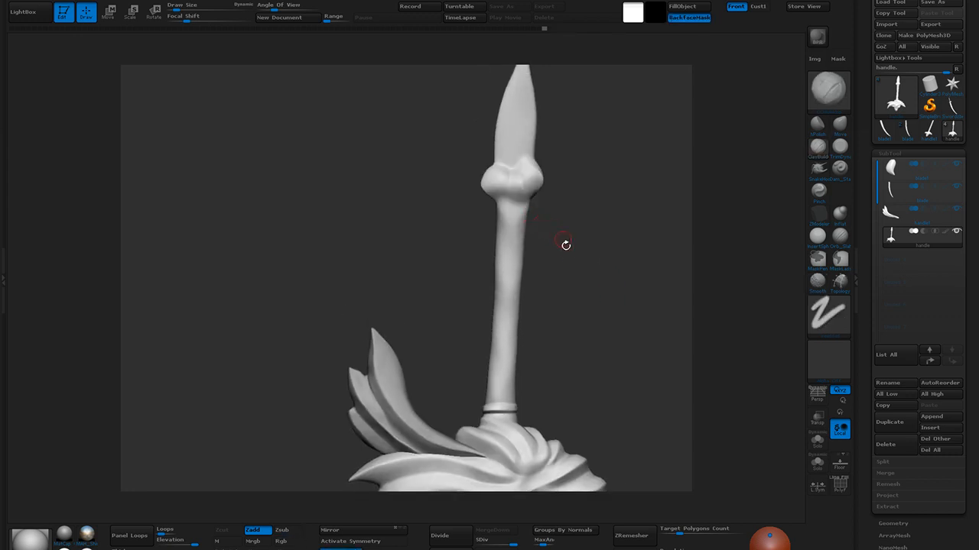
left_click_drag(563, 239, 572, 211, "alt")
left_click(818, 147)
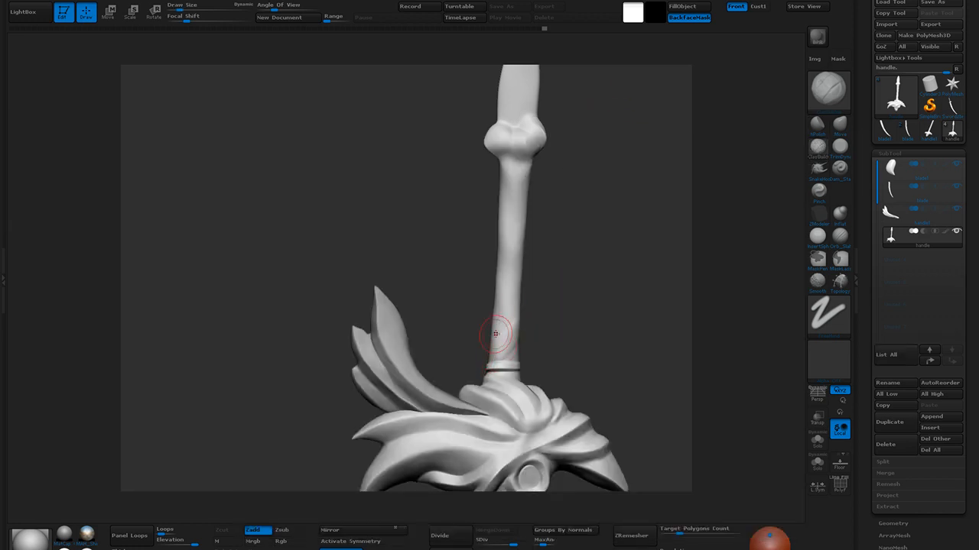
left_click_drag(493, 309, 557, 229)
left_click_drag(497, 278, 574, 183)
left_click_drag(499, 248, 544, 184)
left_click_drag(497, 219, 541, 158)
left_click_drag(500, 195, 543, 138)
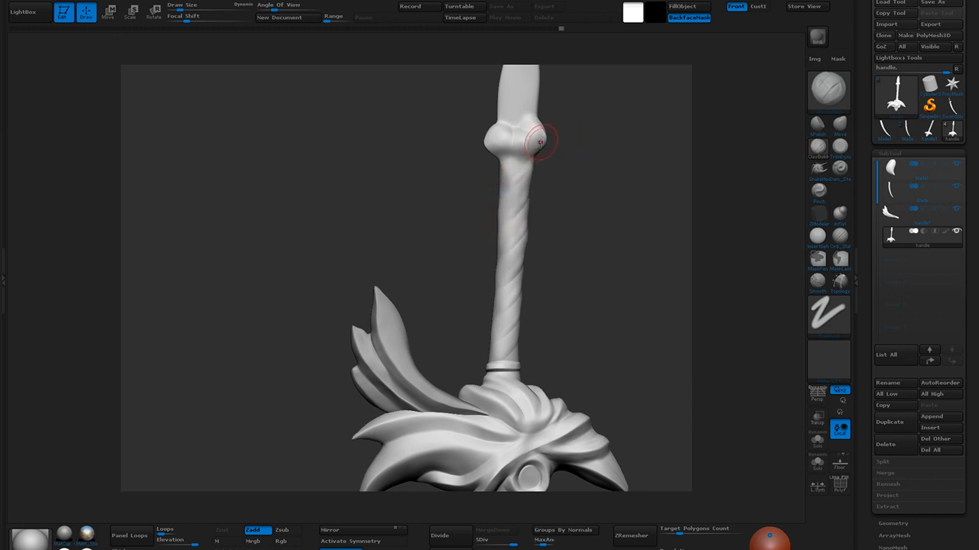
Reinforce the spiral from the knob down to the collar with more diagonal ClayBuildup strokes, forming a tight rope-like twist
mouse_move(501, 178)
left_mouse_down()
mouse_move(529, 145)
mouse_move(520, 176)
mouse_move(533, 161)
left_mouse_up()
mouse_move(503, 196)
left_mouse_down()
mouse_move(540, 154)
mouse_move(518, 194)
mouse_move(533, 172)
left_mouse_up()
mouse_move(501, 212)
left_mouse_down()
mouse_move(527, 179)
mouse_move(544, 176)
left_mouse_up()
left_click_drag(502, 242, 530, 205)
mouse_move(502, 241)
left_mouse_down()
mouse_move(529, 208)
mouse_move(529, 220)
left_mouse_up()
mouse_move(505, 269)
left_mouse_down()
mouse_move(534, 237)
mouse_move(525, 259)
left_mouse_up()
mouse_move(495, 297)
left_mouse_down()
mouse_move(526, 256)
mouse_move(507, 284)
mouse_move(523, 272)
left_mouse_up()
mouse_move(499, 317)
left_mouse_down()
mouse_move(526, 291)
mouse_move(502, 336)
mouse_move(526, 308)
left_mouse_up()
left_click_drag(494, 350, 525, 312)
left_click_drag(490, 361, 523, 328)
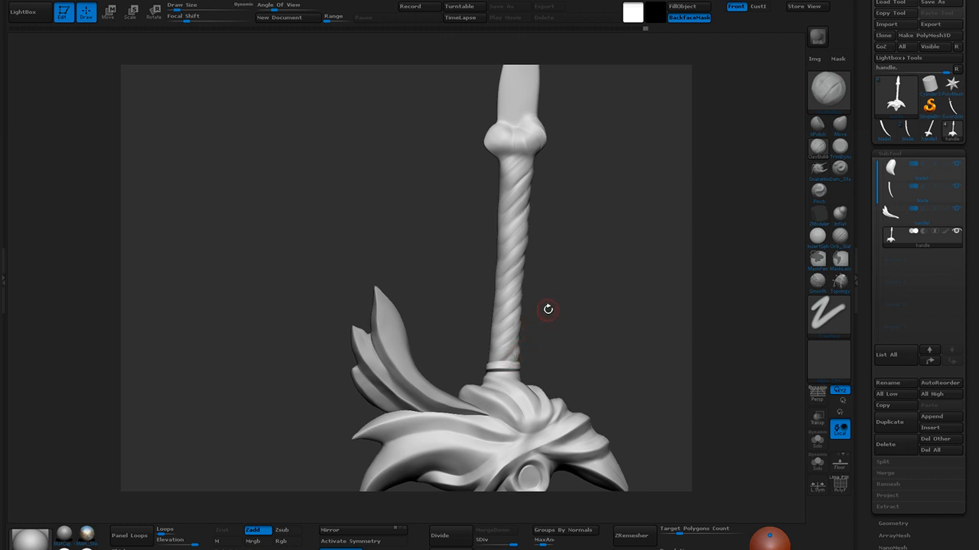
Soften the twisted relief along the whole grip with an enlarged Smooth brush
key("]")
key("]")
key("]")
mouse_move(518, 180)
left_mouse_down("shift")
mouse_move(504, 329)
mouse_move(515, 293)
left_mouse_up("shift")
left_click_drag(517, 249, 508, 306, "shift")
left_click_drag(512, 203, 506, 329, "shift")
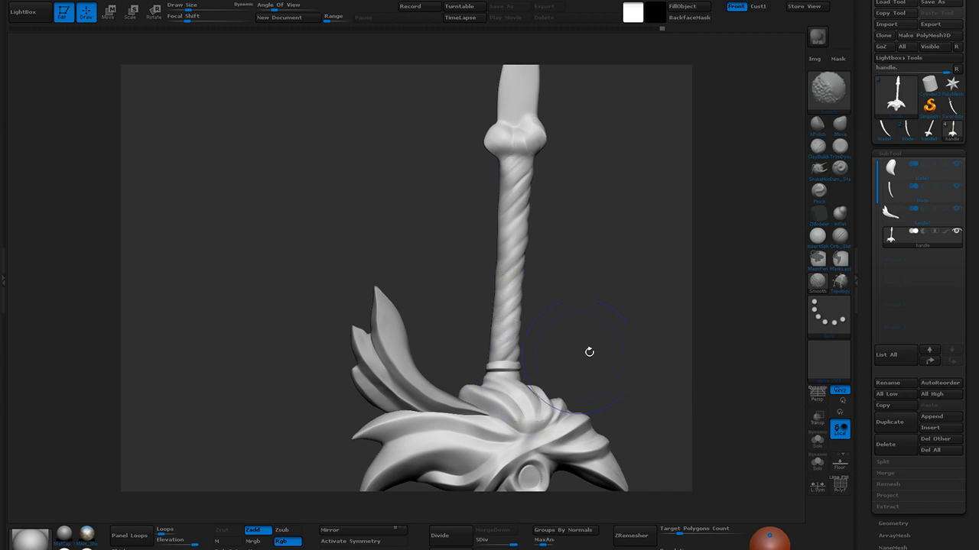
Carve sharp diagonal grooves between the twist's ridges, from below the knob to mid-grip, with the Orb slash brush
left_click(839, 238)
key("[")
key("[")
key("[")
left_click_drag(533, 162, 503, 185)
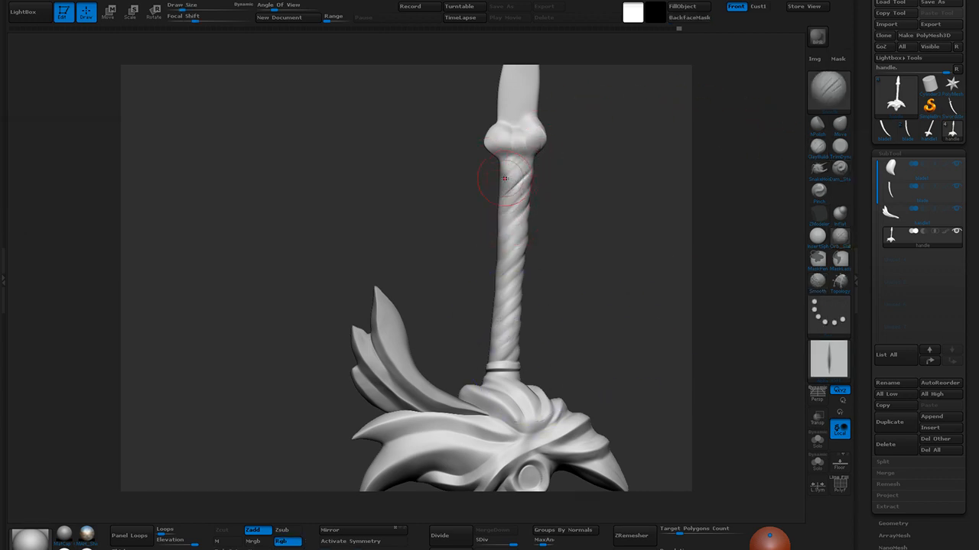
mouse_move(534, 149)
left_mouse_down()
mouse_move(502, 176)
mouse_move(504, 209)
left_mouse_up()
left_click_drag(545, 160, 497, 225)
left_click_drag(540, 181, 496, 245)
left_click_drag(532, 205, 498, 264)
mouse_move(528, 231)
left_mouse_down()
mouse_move(500, 275)
mouse_move(509, 301)
left_mouse_up()
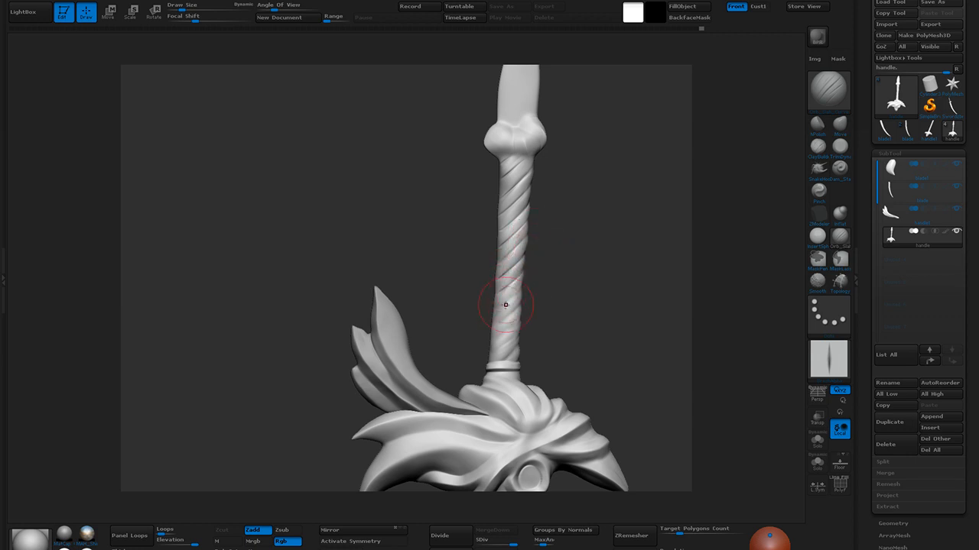
Continue the diagonal grooves down the lower grip to the collar and lightly smooth the twist
left_click_drag(538, 268, 509, 324)
left_click_drag(549, 260, 495, 329)
left_click_drag(538, 284, 495, 329)
mouse_move(537, 280)
left_mouse_down()
mouse_move(499, 337)
mouse_move(542, 286)
left_mouse_up()
mouse_move(499, 354)
left_mouse_down()
mouse_move(538, 312)
mouse_move(505, 349)
left_mouse_up()
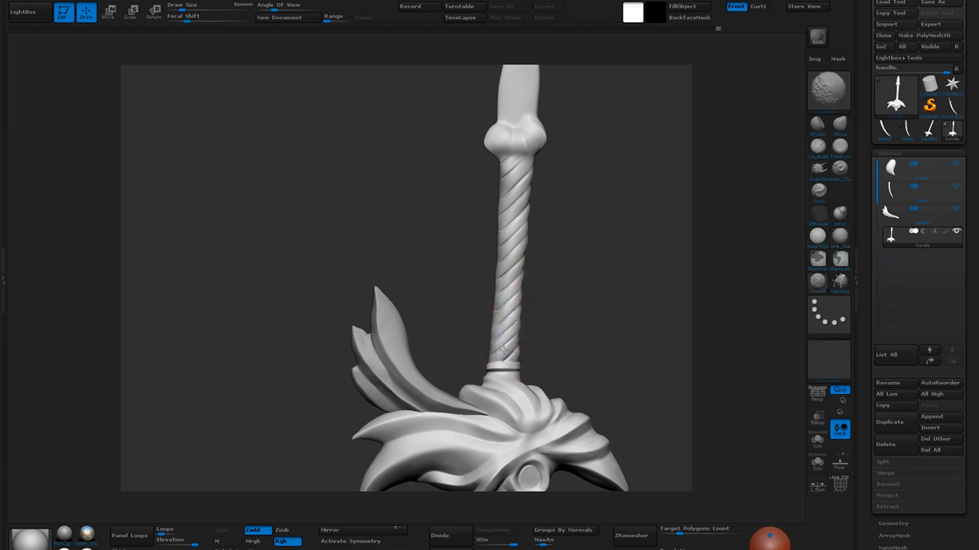
mouse_move(511, 310)
left_mouse_down("shift")
mouse_move(509, 243)
mouse_move(506, 260)
left_mouse_up("shift")
mouse_move(515, 200)
left_mouse_down("shift")
mouse_move(514, 141)
mouse_move(532, 159)
mouse_move(501, 158)
mouse_move(533, 157)
mouse_move(506, 158)
left_mouse_up("shift")
Bring the whole sword into view and save the project
left_click_drag(591, 215, 581, 238, "alt")
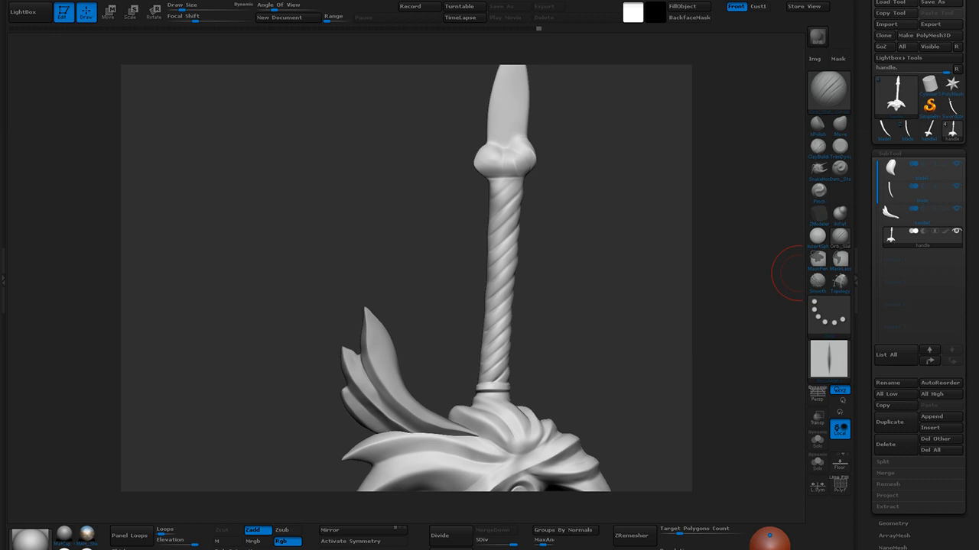
left_click_drag(615, 398, 492, 159, "alt")
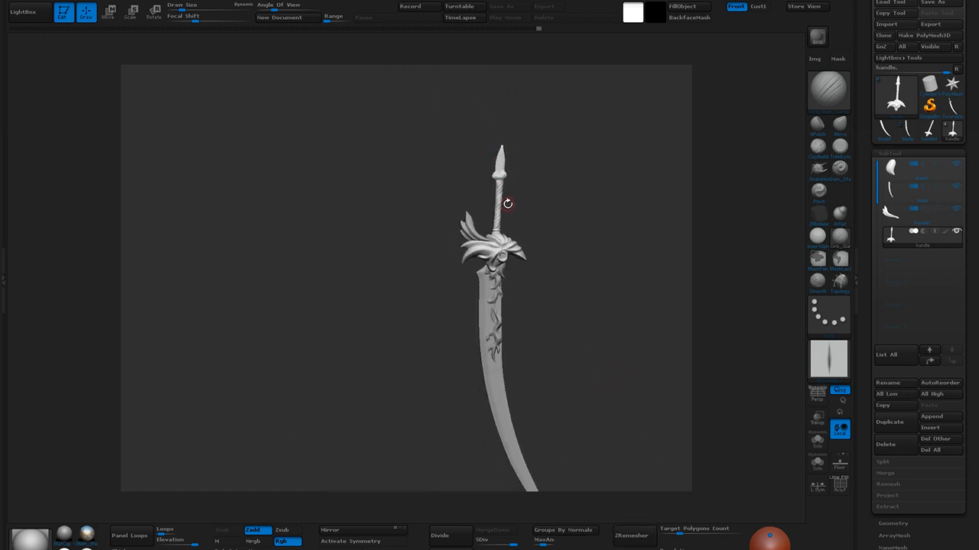
key("ctrl+s")
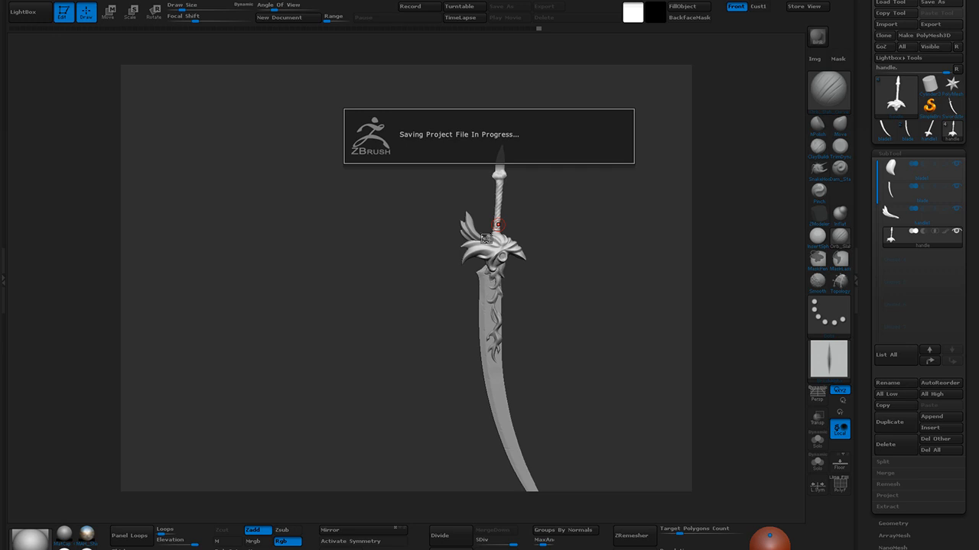
Reshape the pommel spike above the knob with an enlarged Move brush, undoing the last unwanted pull
left_click_drag(467, 279, 561, 318, "alt")
left_click_drag(541, 100, 513, 279, "alt")
left_click_drag(509, 191, 521, 275, "alt")
left_click_drag(543, 185, 540, 247, "alt")
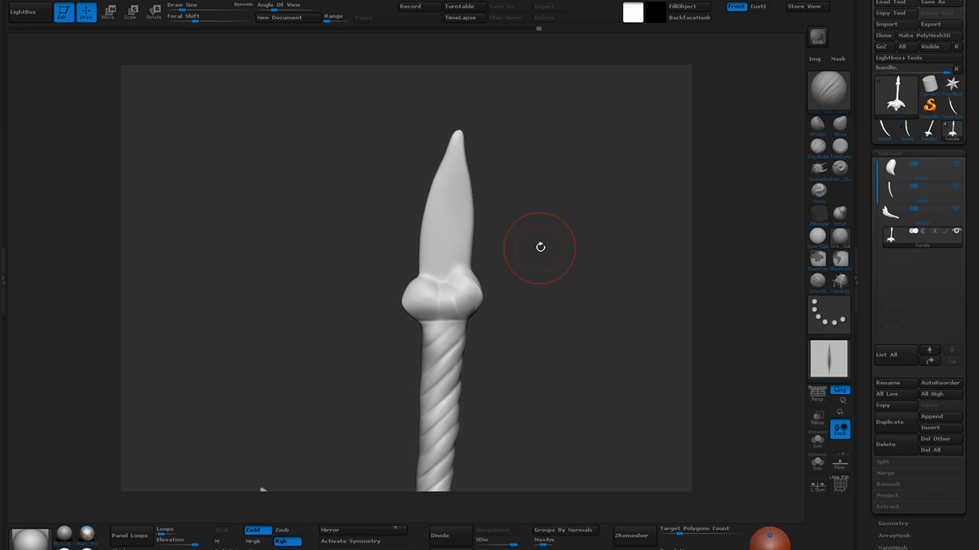
left_click(843, 125)
key("]")
key("]")
key("]")
key("]")
mouse_move(440, 146)
left_mouse_down()
mouse_move(447, 159)
mouse_move(472, 161)
left_mouse_up()
key("ctrl+z")
key("[")
key("[")
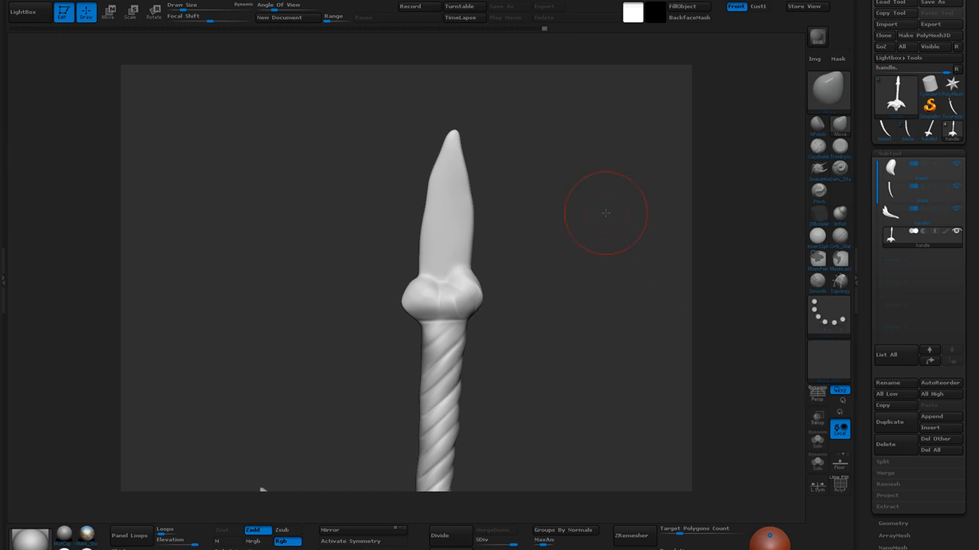
Build up raised lengthwise ridges on the pommel spike with a small ClayBuildup brush
left_click(818, 147)
key("bracketleft")
key("bracketleft")
key("bracketleft")
key("bracketleft")
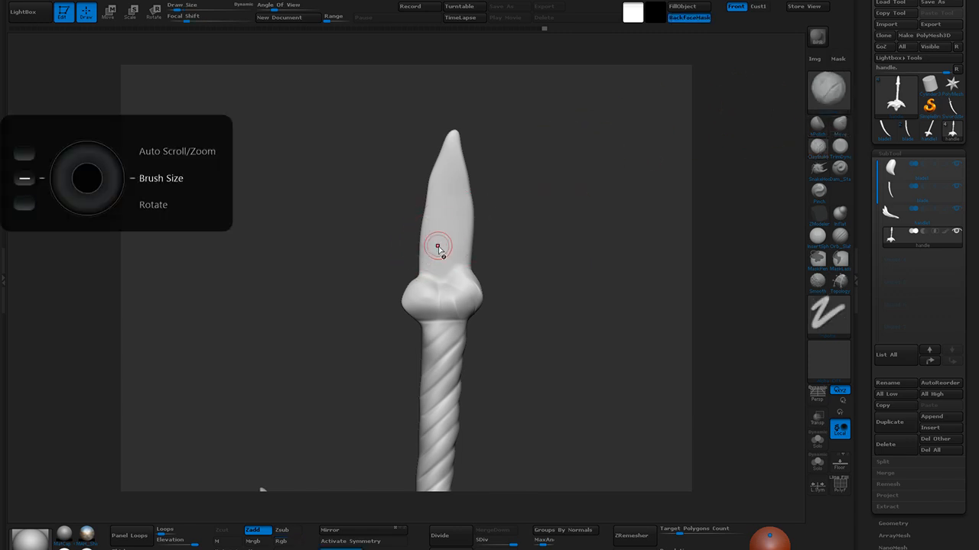
mouse_move(436, 226)
left_mouse_down()
mouse_move(457, 229)
mouse_move(434, 200)
mouse_move(451, 181)
mouse_move(461, 228)
mouse_move(440, 245)
mouse_move(437, 201)
mouse_move(451, 180)
mouse_move(448, 255)
mouse_move(443, 264)
mouse_move(429, 252)
mouse_move(425, 277)
mouse_move(443, 157)
mouse_move(437, 169)
mouse_move(456, 170)
mouse_move(465, 190)
mouse_move(452, 271)
mouse_move(450, 204)
left_mouse_up()
Flatten the pommel spike's ridges into crystal-like facets with a reduced hPolish brush
left_click(825, 128)
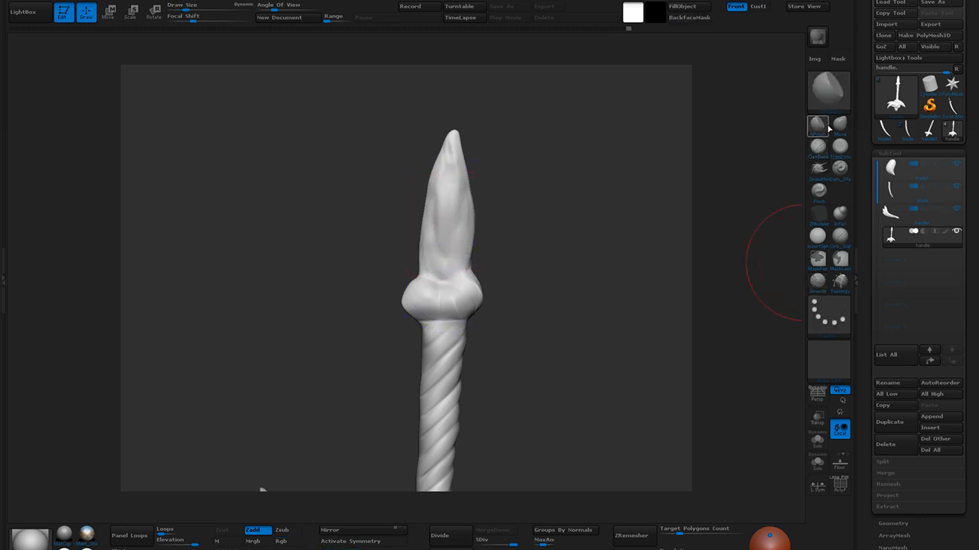
key("bracketleft")
key("bracketleft")
key("bracketleft")
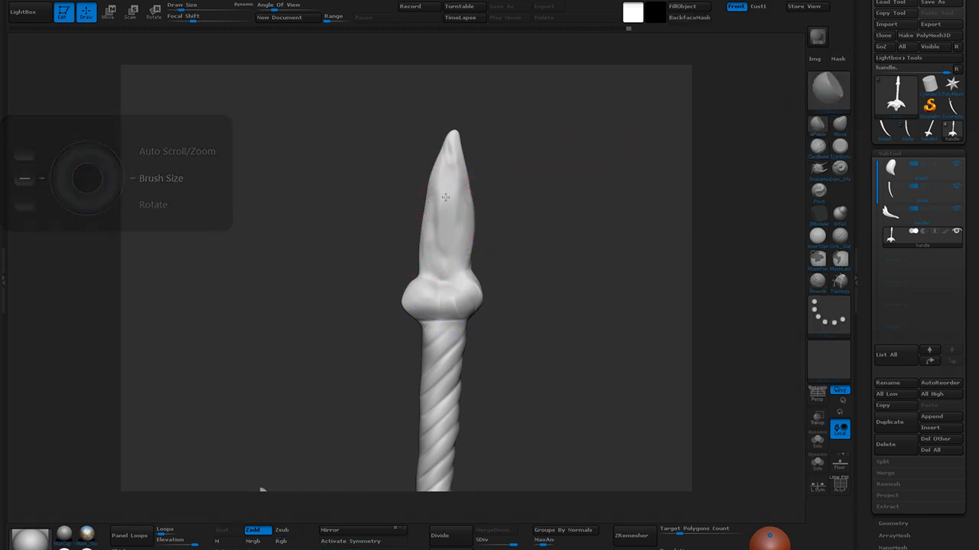
mouse_move(451, 229)
left_mouse_down()
mouse_move(445, 186)
mouse_move(434, 177)
mouse_move(460, 164)
mouse_move(462, 264)
mouse_move(469, 250)
mouse_move(432, 272)
mouse_move(413, 223)
mouse_move(426, 214)
mouse_move(432, 245)
left_mouse_up()
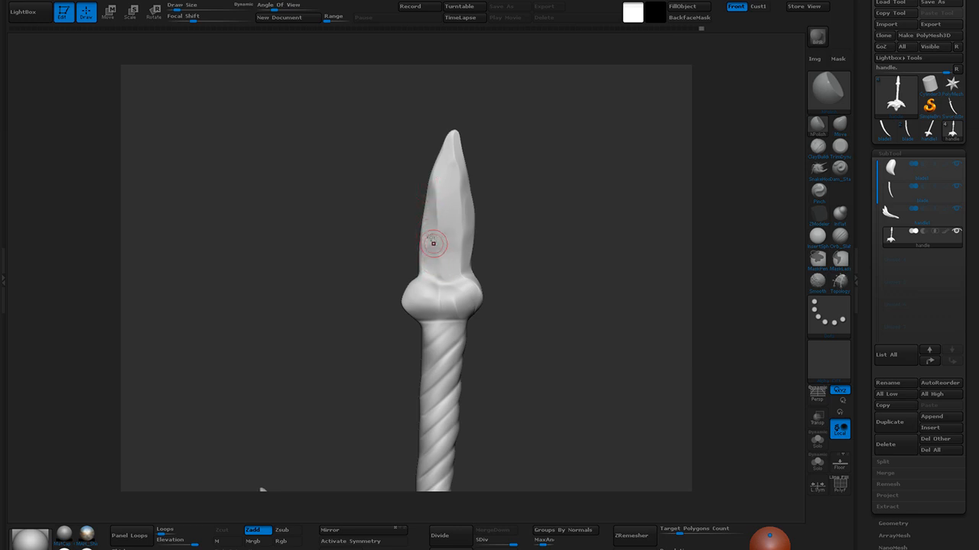
Sharpen the edges between the pommel spike's facets with the Pinch brush
left_click(819, 190)
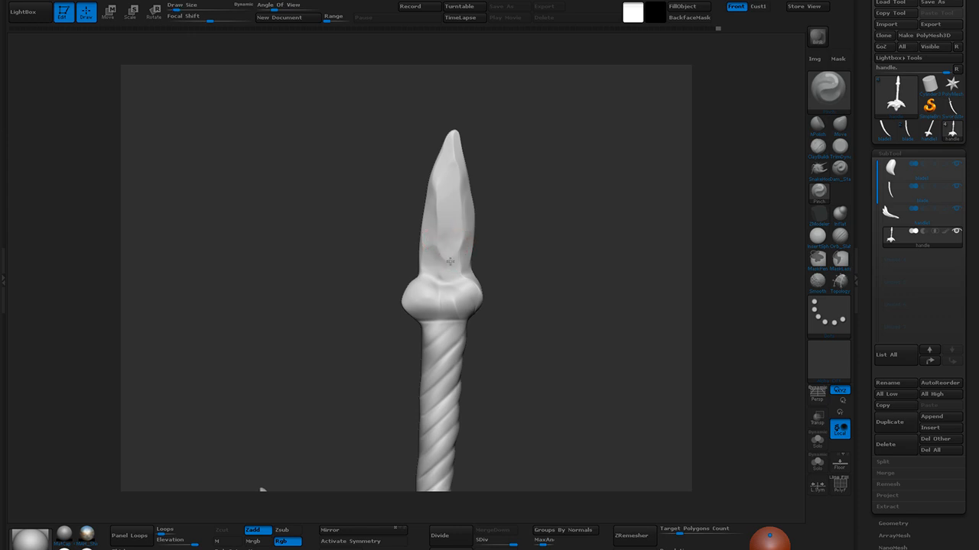
mouse_move(464, 235)
left_mouse_down()
mouse_move(459, 185)
mouse_move(439, 181)
mouse_move(437, 192)
mouse_move(529, 193)
mouse_move(520, 197)
left_mouse_up()
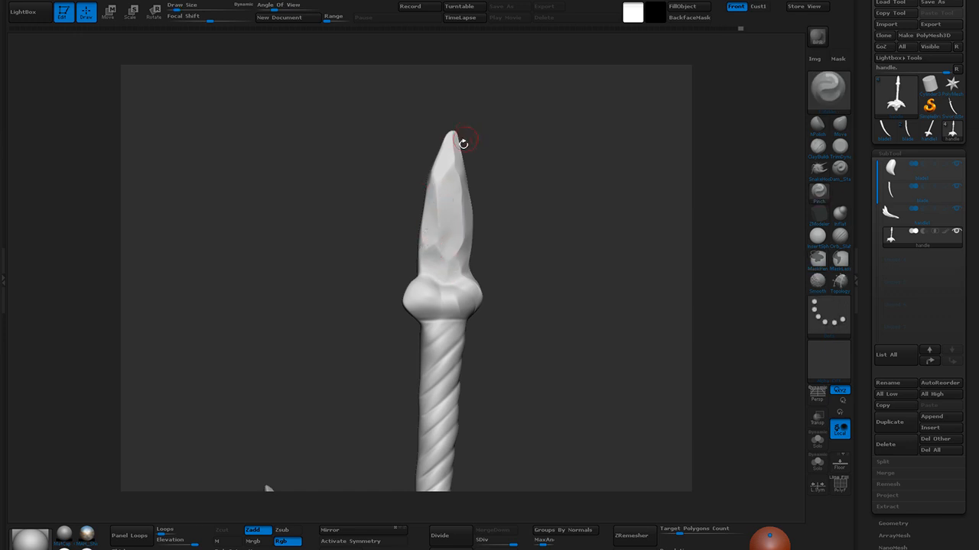
left_click_drag(479, 169, 479, 209)
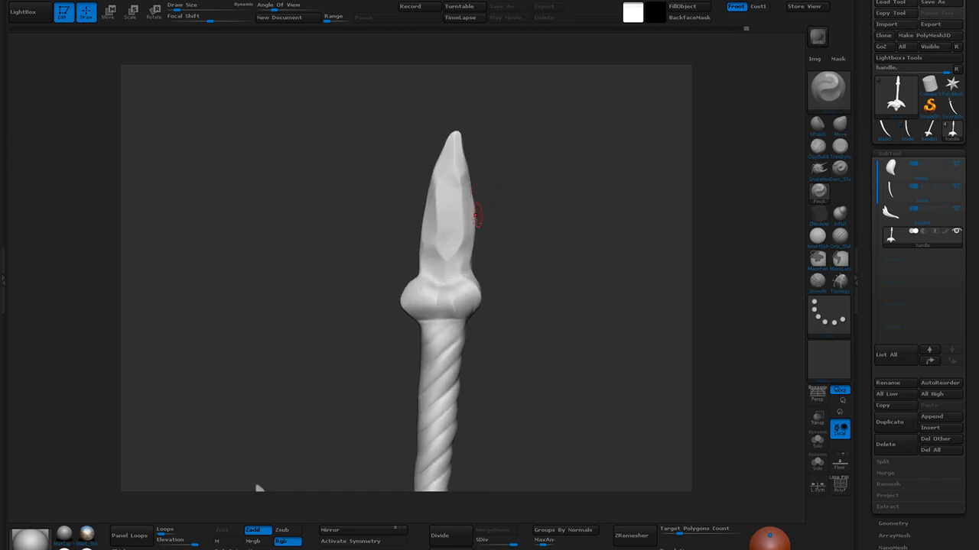
Smooth the knob below the spike at a lower subdivision level and build up its surface with ClayBuildup
left_click_drag(497, 250, 521, 180, "alt")
mouse_move(552, 305)
left_mouse_down()
mouse_move(547, 344)
mouse_move(563, 344)
mouse_move(549, 283)
mouse_move(546, 326)
mouse_move(529, 309)
mouse_move(555, 356)
mouse_move(574, 357)
mouse_move(556, 308)
left_mouse_up()
left_click_drag(508, 542, 496, 543)
mouse_move(419, 293)
left_mouse_down("shift")
mouse_move(414, 286)
mouse_move(475, 279)
mouse_move(452, 293)
left_mouse_up("shift")
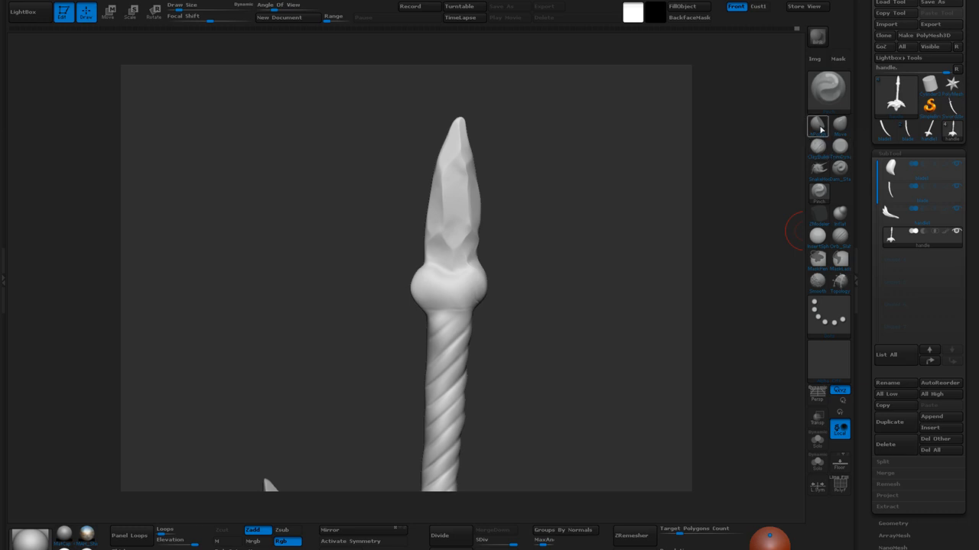
left_click(819, 146)
key("[")
mouse_move(415, 294)
left_mouse_down()
mouse_move(446, 304)
mouse_move(488, 281)
mouse_move(428, 267)
mouse_move(480, 260)
mouse_move(451, 288)
mouse_move(419, 287)
mouse_move(456, 294)
mouse_move(429, 288)
mouse_move(477, 282)
mouse_move(454, 287)
left_mouse_up()
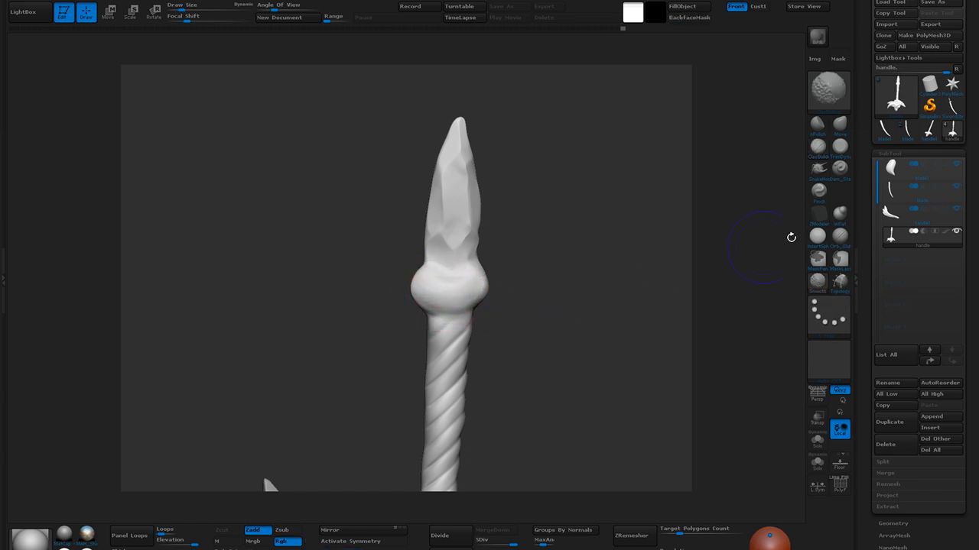
Carve grooves around the knob's upper and lower borders with the Orb slash brush and lightly smooth them
left_click(842, 240)
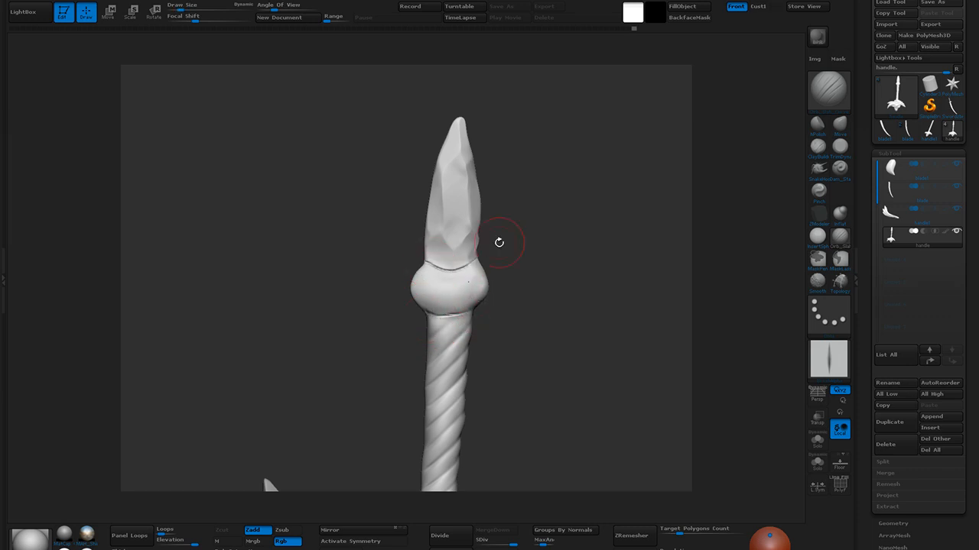
key("shift")
left_click_drag(442, 267, 449, 270, "shift")
left_click_drag(441, 316, 446, 317, "shift")
mouse_move(426, 264)
left_mouse_down()
mouse_move(472, 262)
mouse_move(431, 263)
left_mouse_up()
key("shift")
left_click_drag(552, 359, 552, 235, "alt")
mouse_move(441, 228)
left_mouse_down()
mouse_move(540, 248)
mouse_move(473, 227)
left_mouse_up()
Add volume to the knob's sides with ClayBuildup and smooth its thin profile
mouse_move(512, 277)
left_mouse_down()
mouse_move(532, 300)
mouse_move(596, 286)
mouse_move(537, 304)
mouse_move(564, 274)
left_mouse_up()
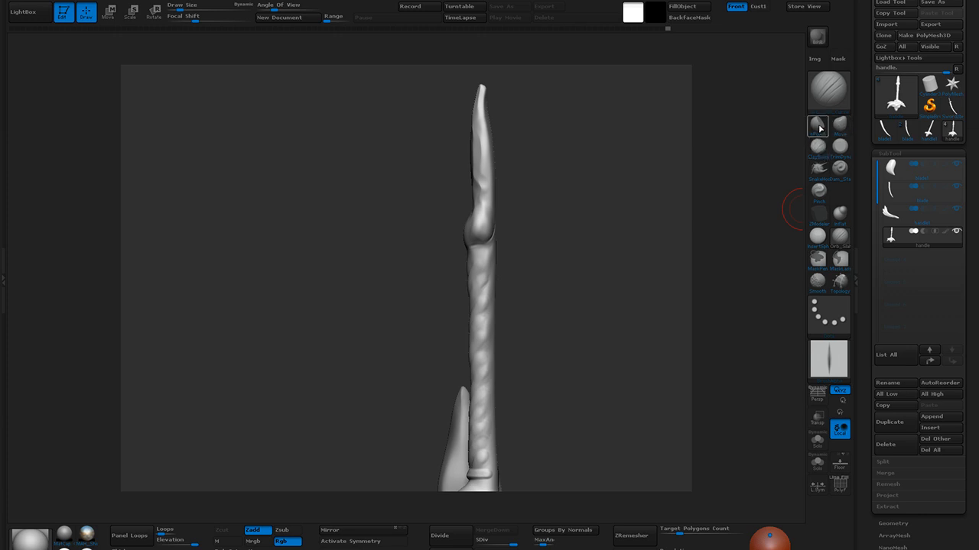
left_click(820, 147)
left_click(822, 150)
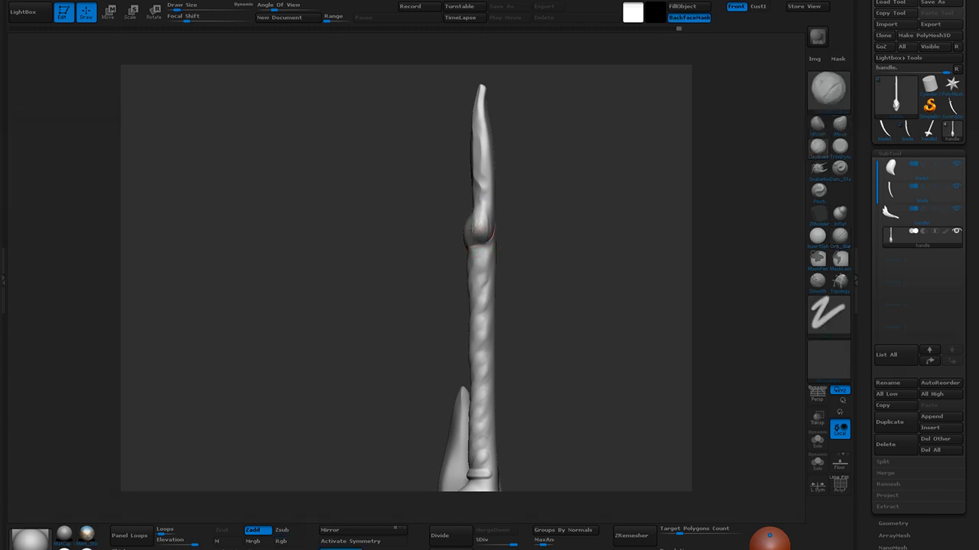
mouse_move(486, 240)
left_mouse_down("shift")
mouse_move(481, 231)
mouse_move(610, 221)
mouse_move(584, 204)
left_mouse_up("shift")
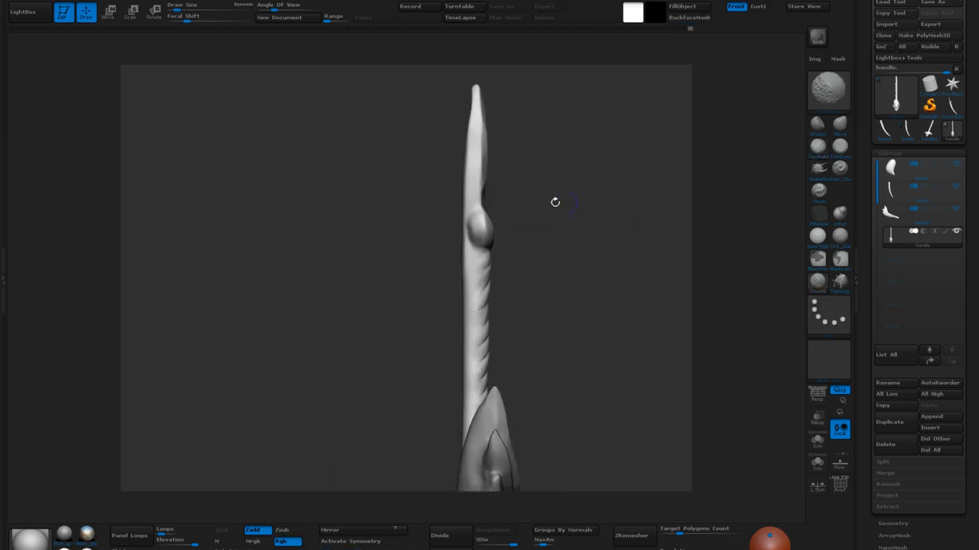
left_click_drag(475, 219, 474, 221)
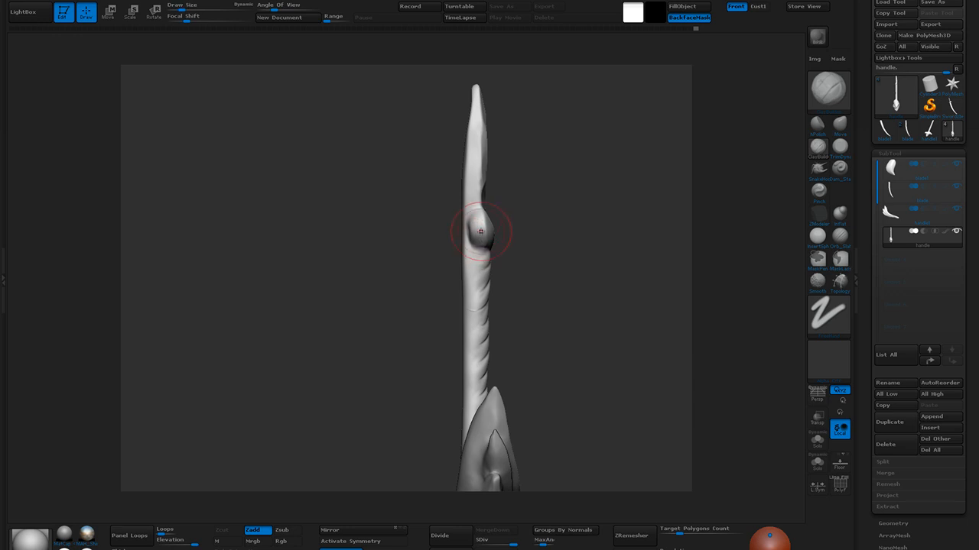
left_click_drag(553, 280, 644, 285)
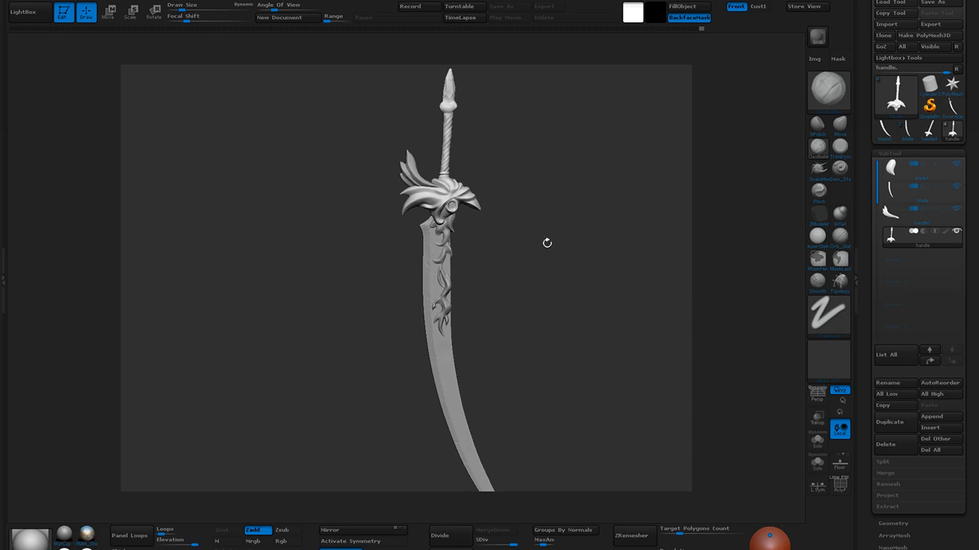
Frame the entire sword and save the project as a new file version numbered 2
mouse_move(527, 299)
left_mouse_down("alt")
mouse_move(539, 267)
mouse_move(515, 291)
mouse_move(505, 351)
mouse_move(527, 333)
mouse_move(511, 334)
mouse_move(520, 265)
left_mouse_up("alt")
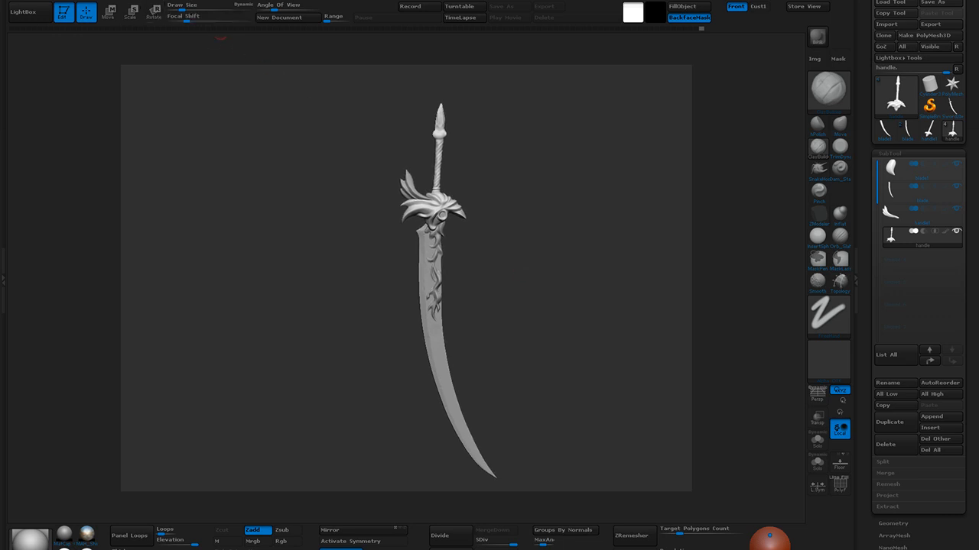
left_click(136, 3)
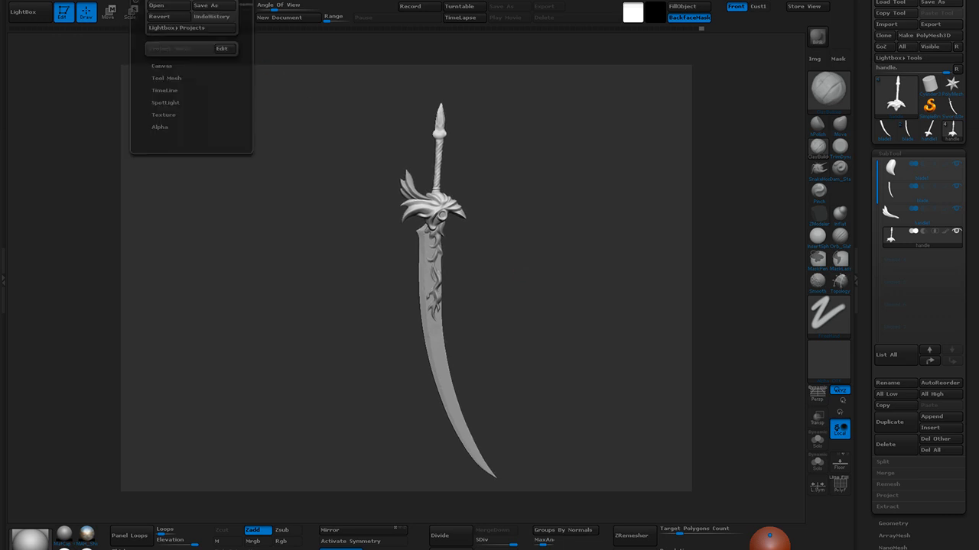
left_click(202, 6)
left_click(131, 40)
left_click(124, 223)
left_click(123, 222)
key("BackSpace")
type("2")
key("Return")
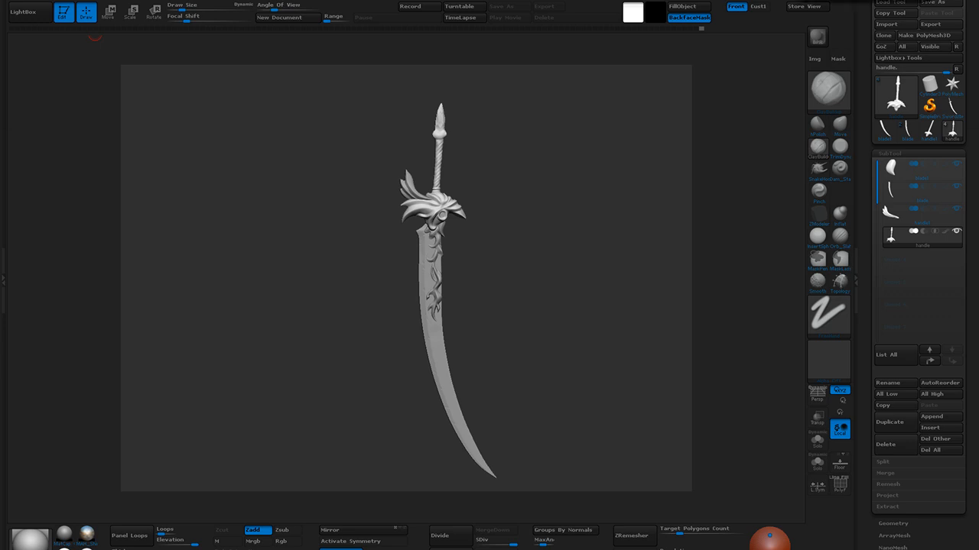
Select the blade subtool and hide all the other sword parts
mouse_move(956, 215)
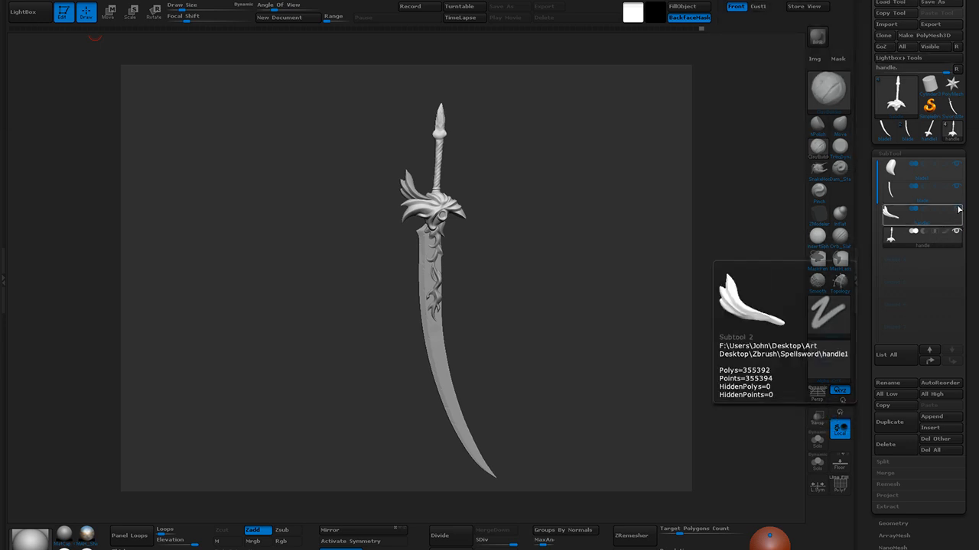
mouse_move(962, 239)
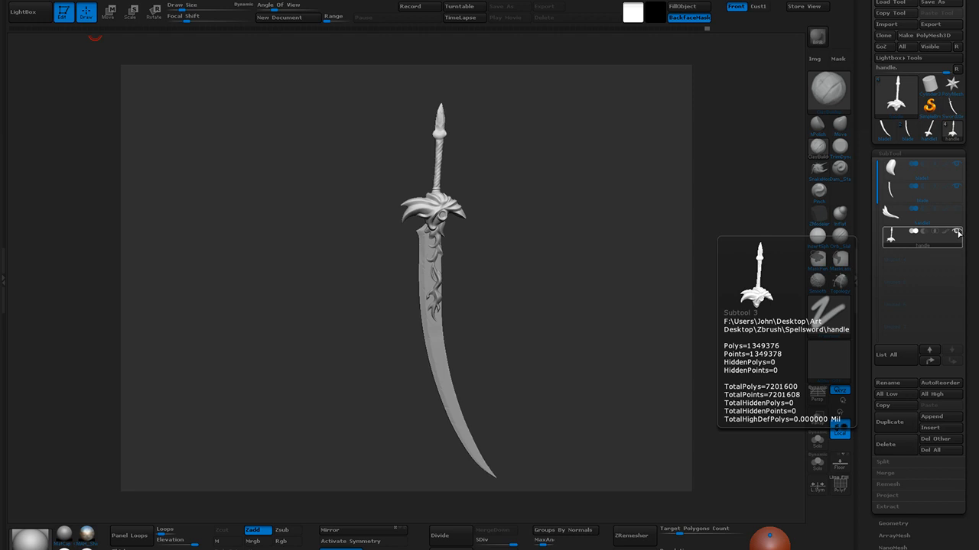
left_click(955, 197)
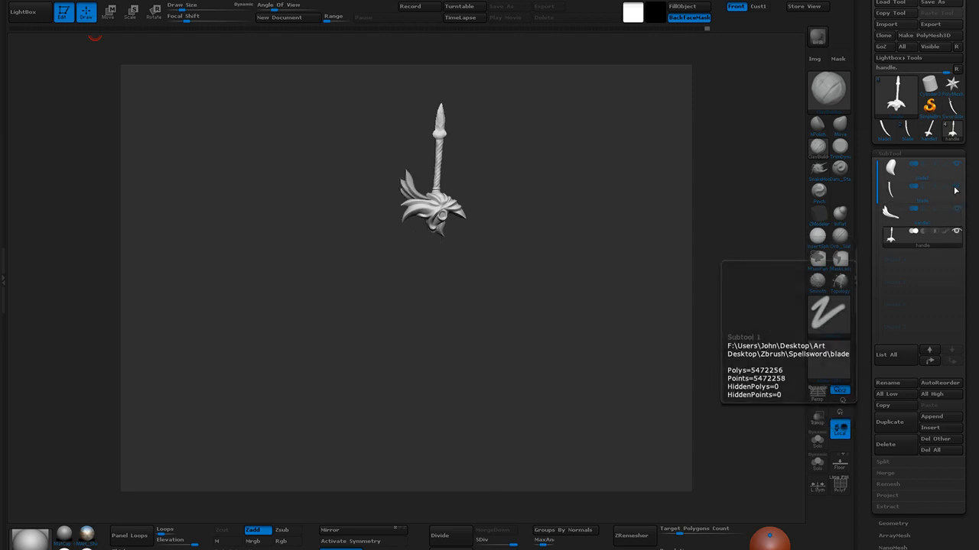
left_click(956, 191)
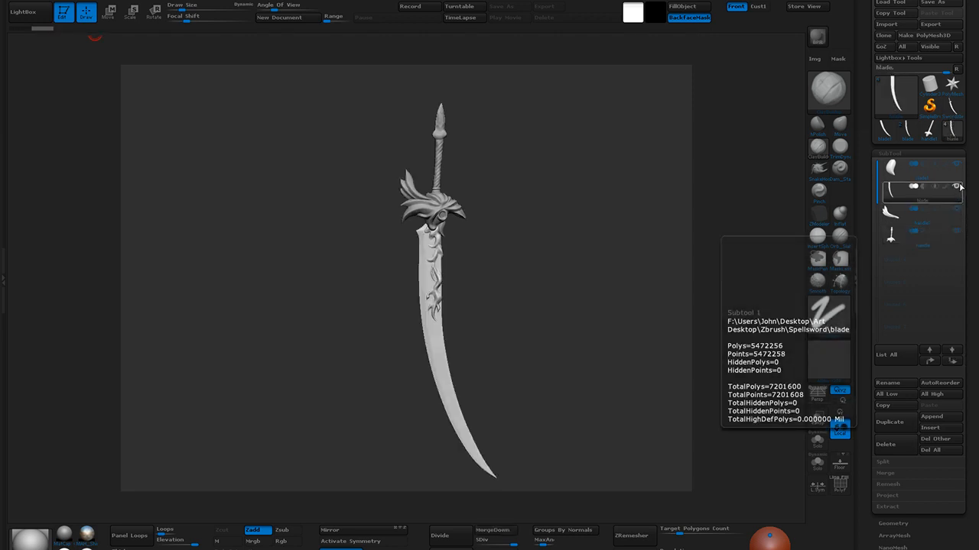
left_click(957, 187, "alt")
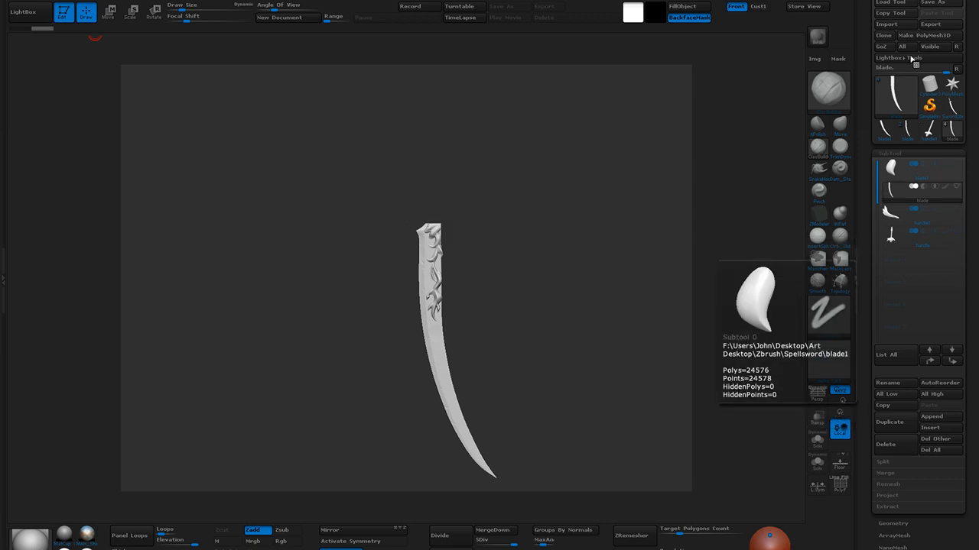
Start exporting the blade in OBJ format and create a HighPoly folder for it
left_click(931, 24)
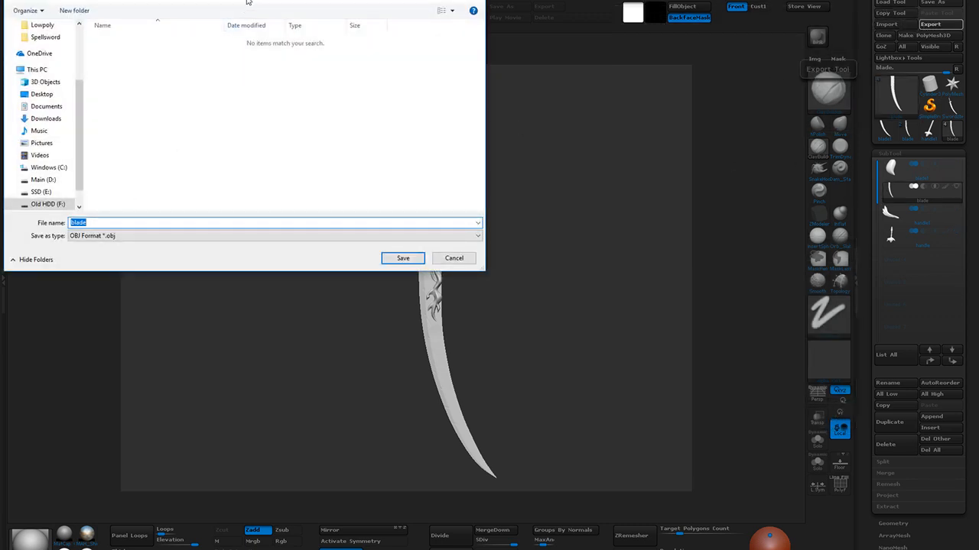
right_click(147, 149)
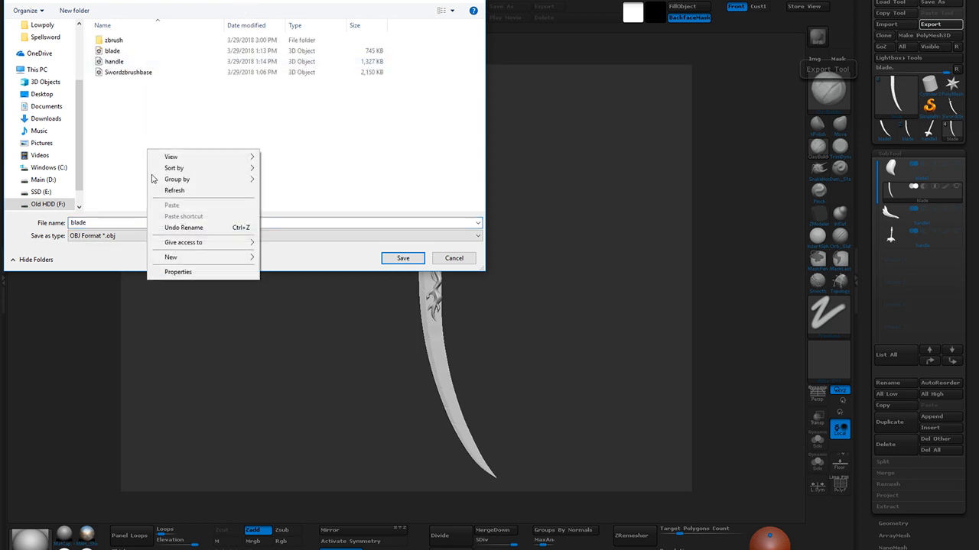
mouse_move(191, 259)
left_click(273, 257)
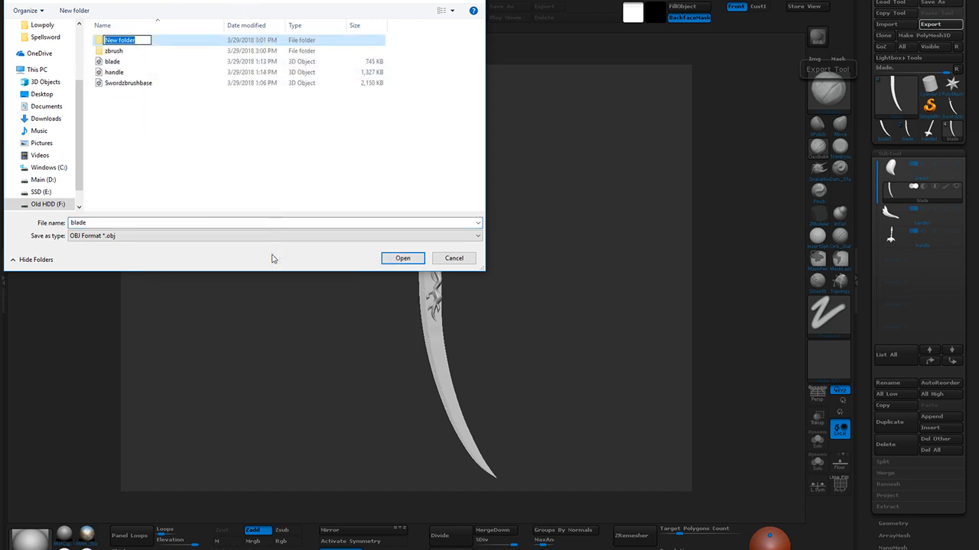
type("ighPoly")
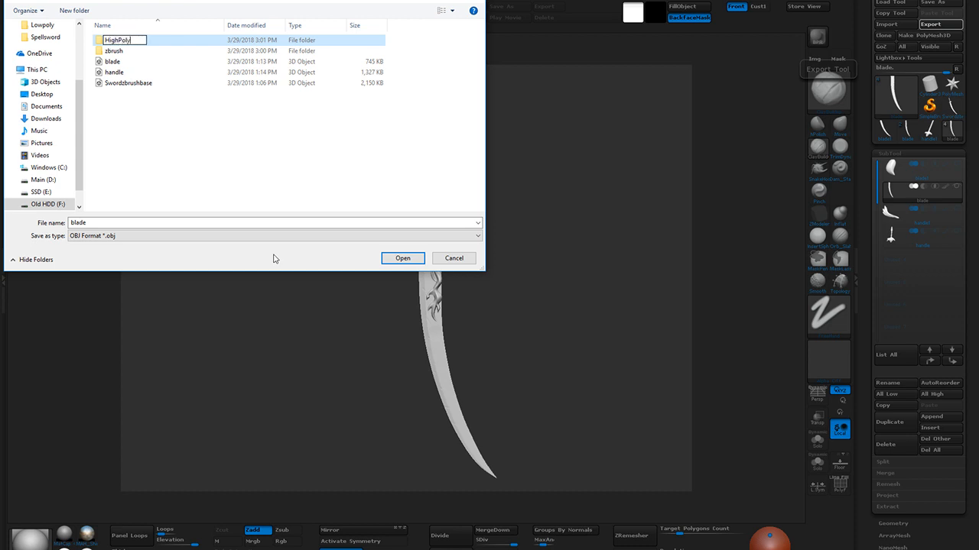
key("Return")
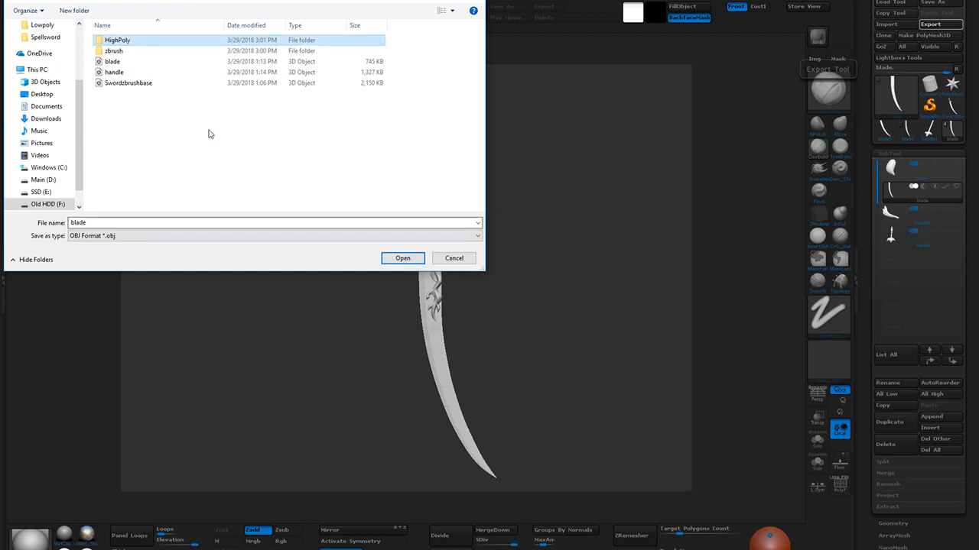
Create a Sword subfolder inside the HighPoly folder
double_click(117, 40)
right_click(159, 103)
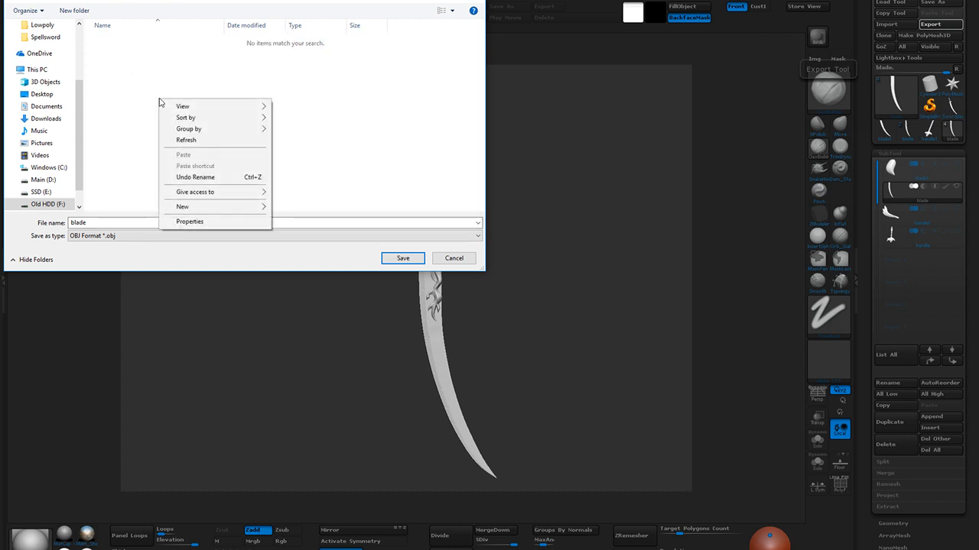
mouse_move(182, 206)
left_click(293, 208)
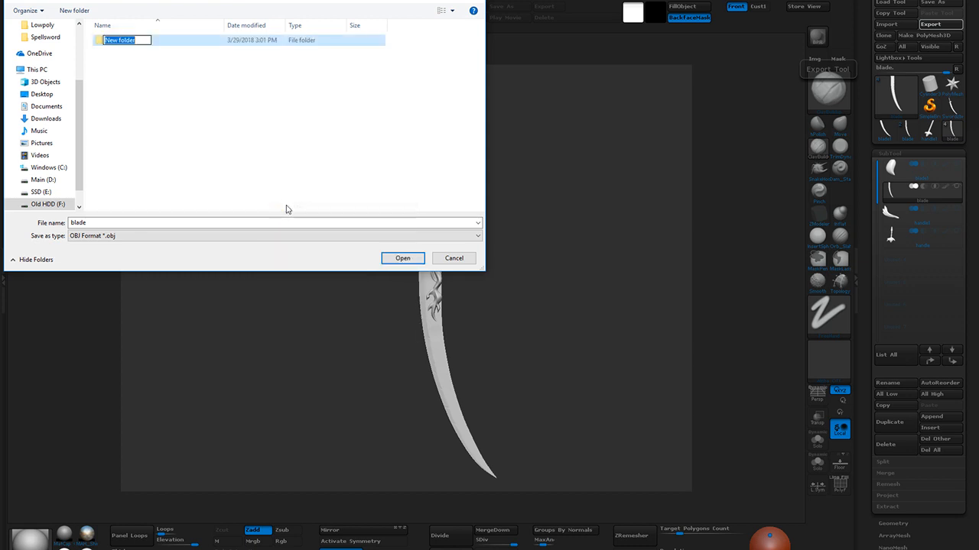
type("Sword")
key("Return")
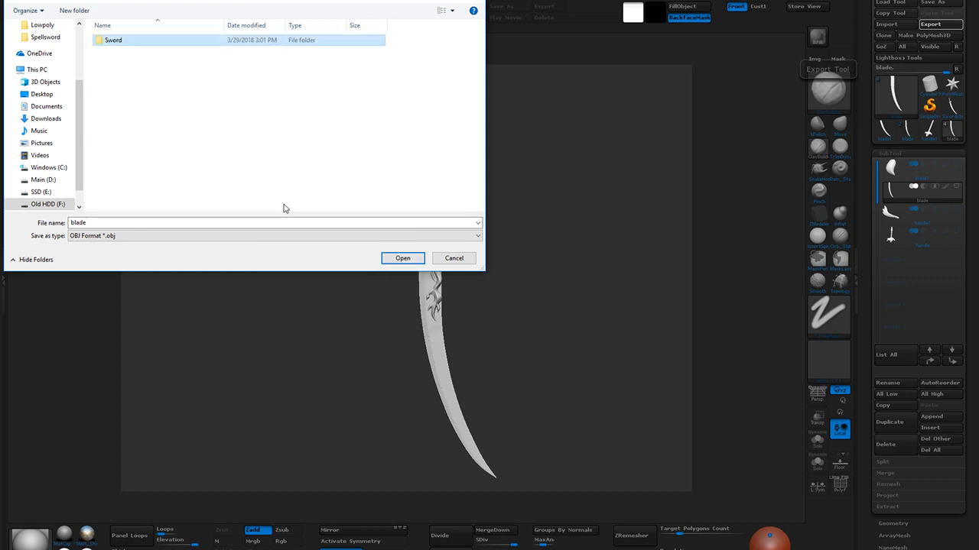
Export the blade as Blade_high in OBJ format into the Sword folder
double_click(121, 44)
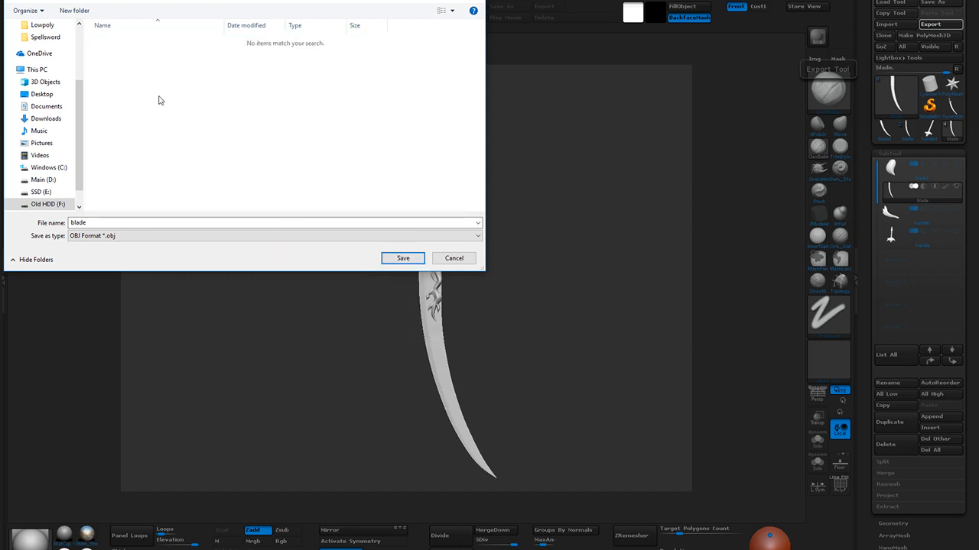
double_click(98, 224)
type("B")
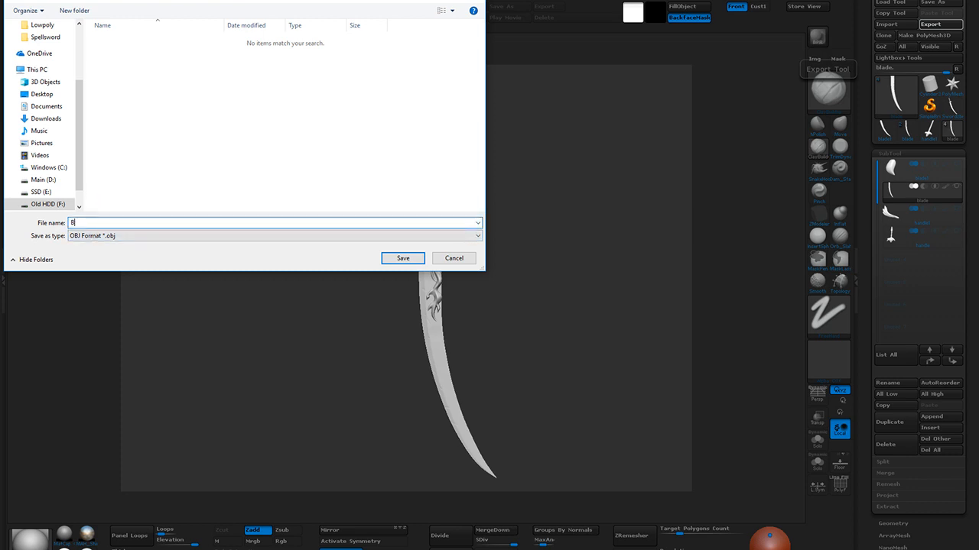
type("lade_high")
key("Return")
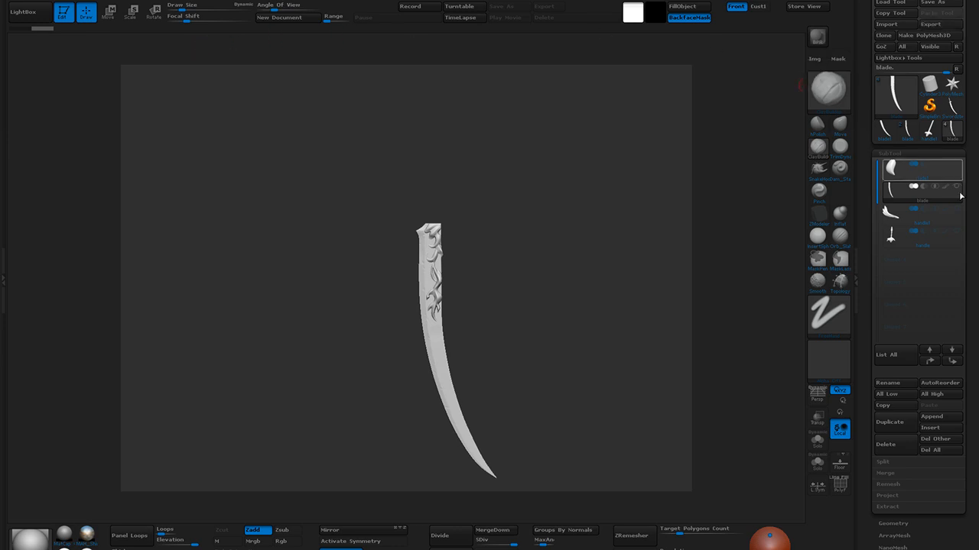
Select the small blade1 subtool and show it together with the guard and handle parts, keeping the long blade hidden
mouse_move(948, 181)
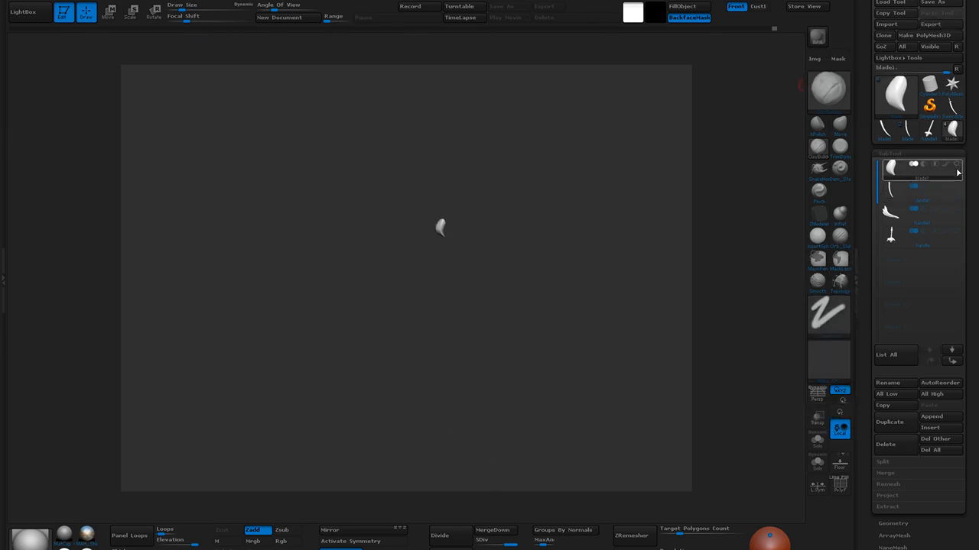
left_click(955, 165)
left_click(955, 164)
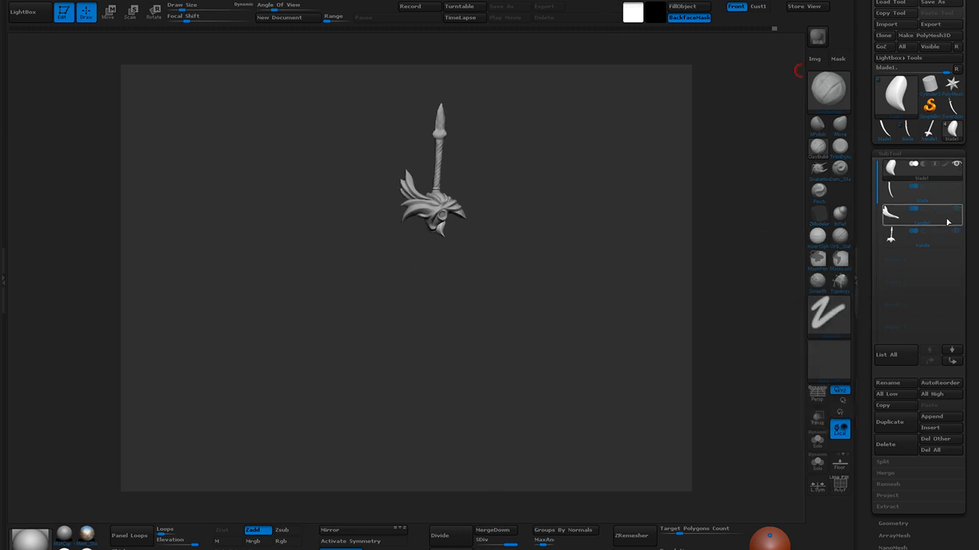
key("super+Down")
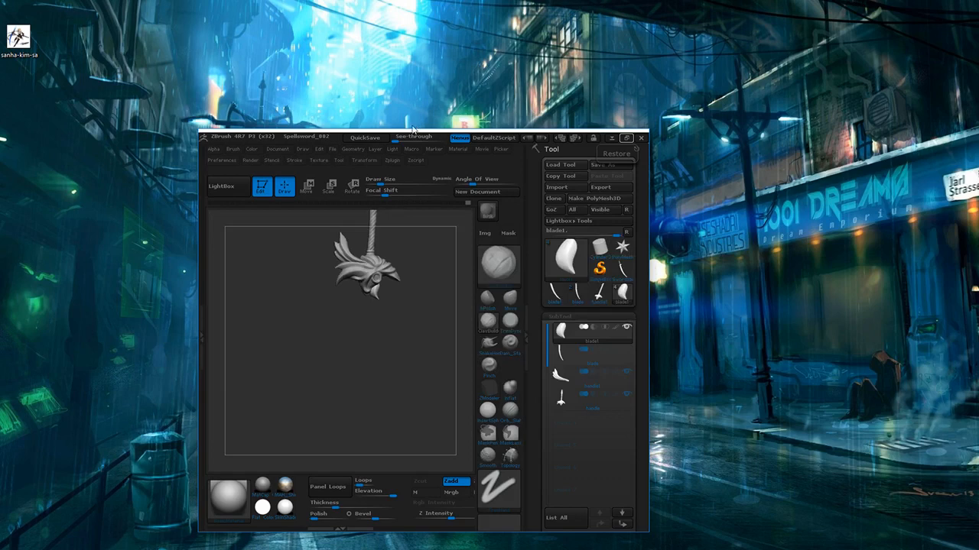
key("super+Down")
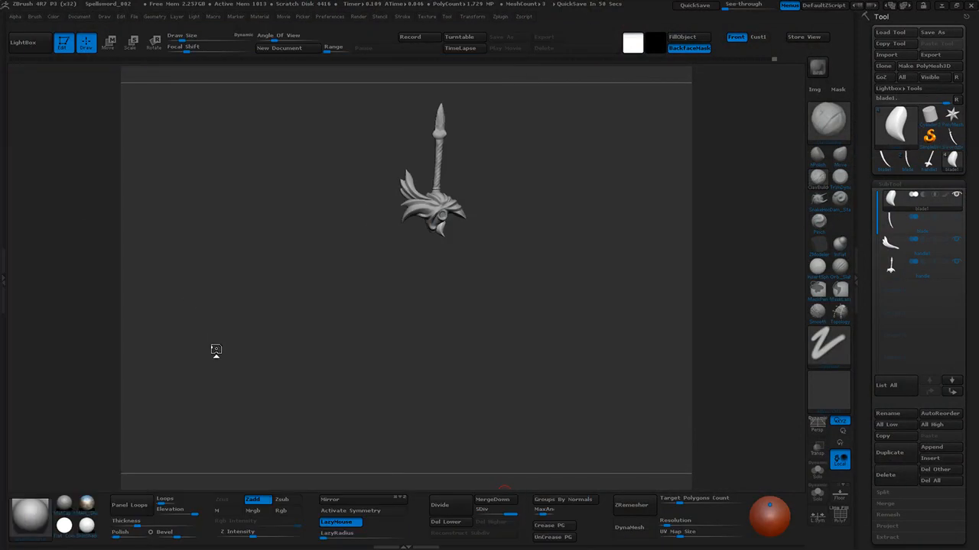
key("alt+Tab")
key("alt+Tab")
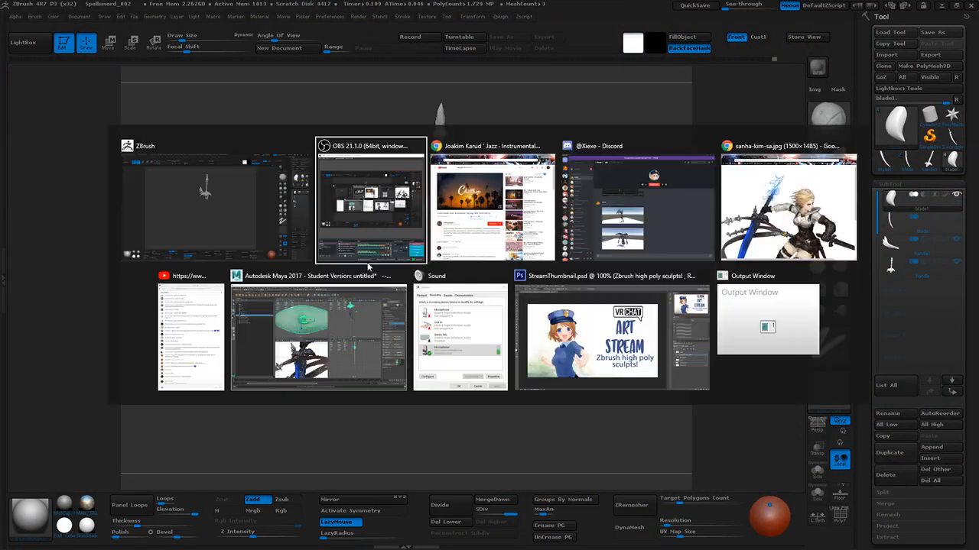
left_click_drag(720, 5, 385, 28)
left_click(667, 168)
key("alt+Tab")
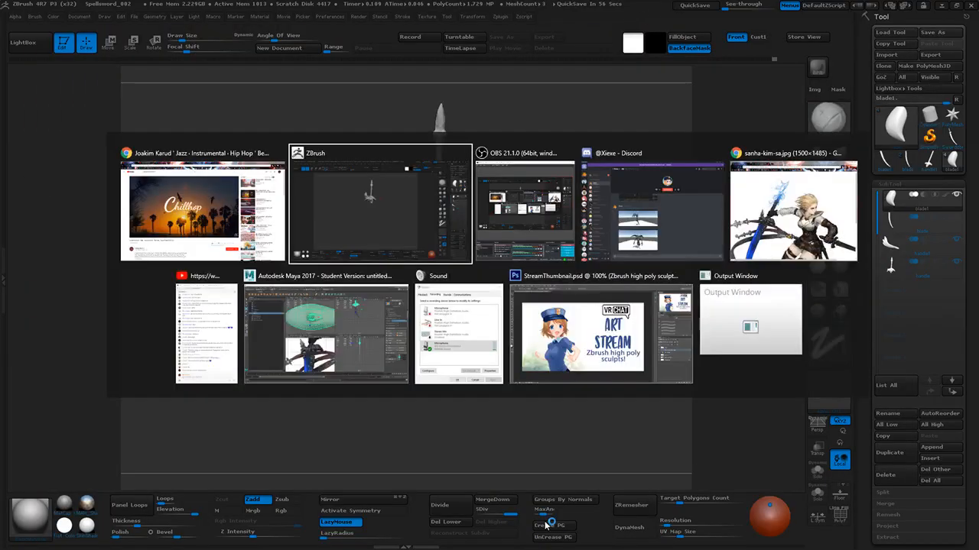
left_click(717, 153)
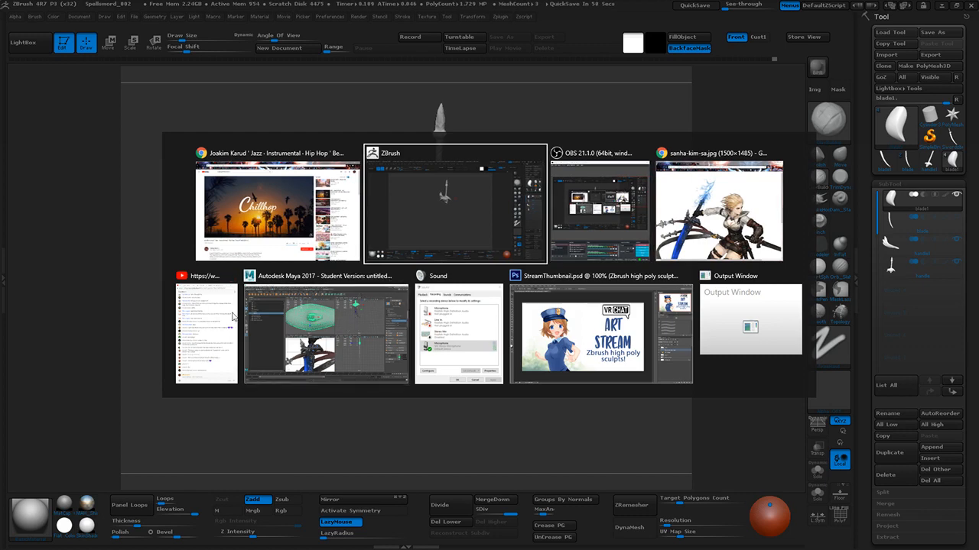
left_click(205, 328)
left_click_drag(174, 13, 0, 15)
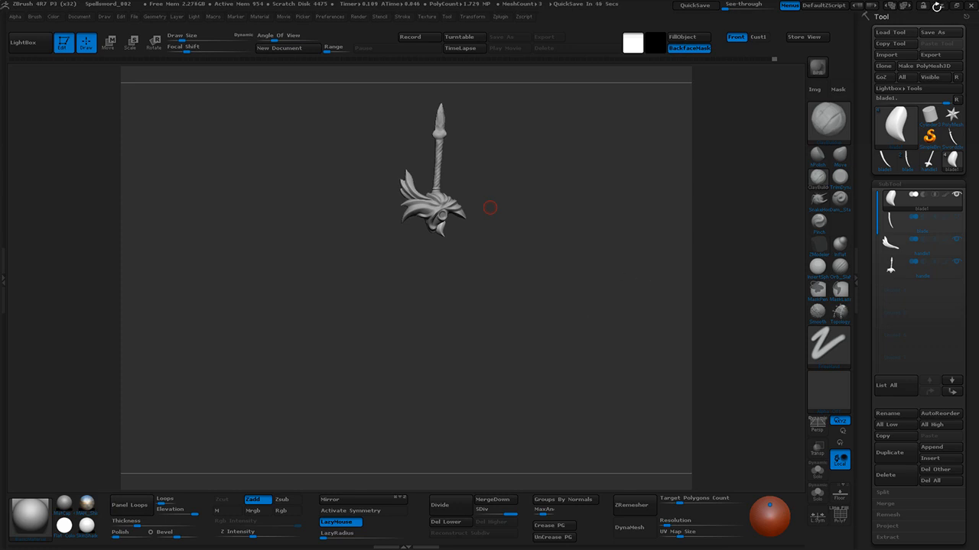
Clear the desktop by minimizing the open windows, saving and closing StreamThumbnail.psd, quitting Photoshop and closing the Sound settings
left_click(945, 6)
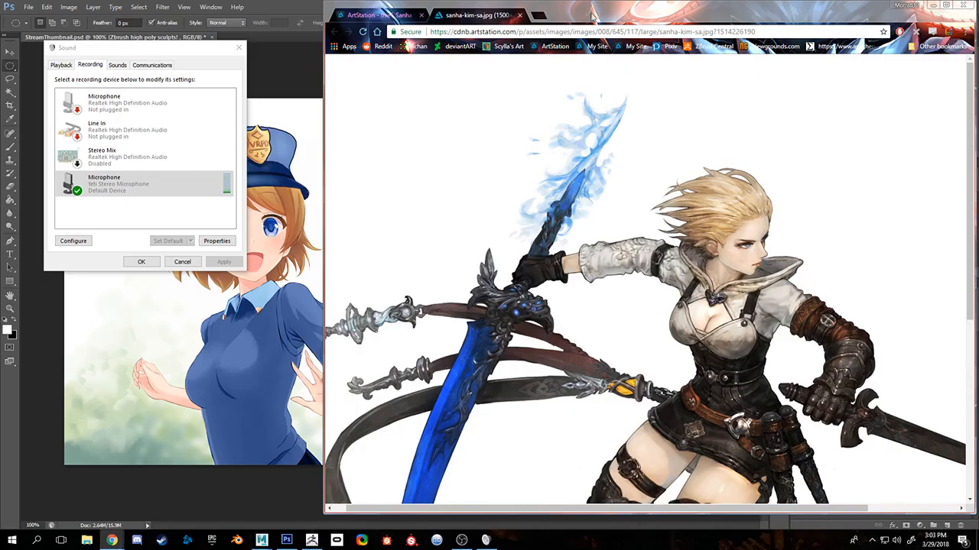
left_click(933, 5)
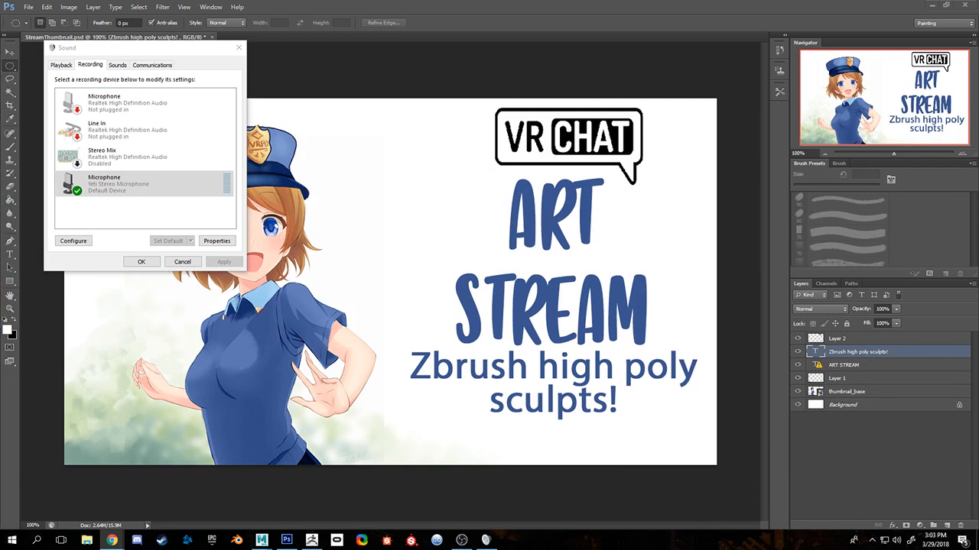
left_click(239, 47)
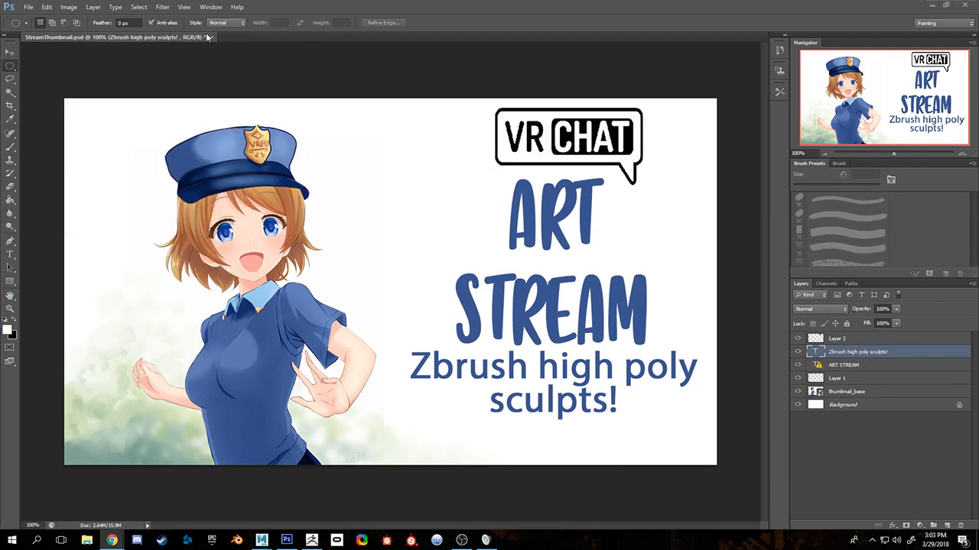
left_click(212, 37)
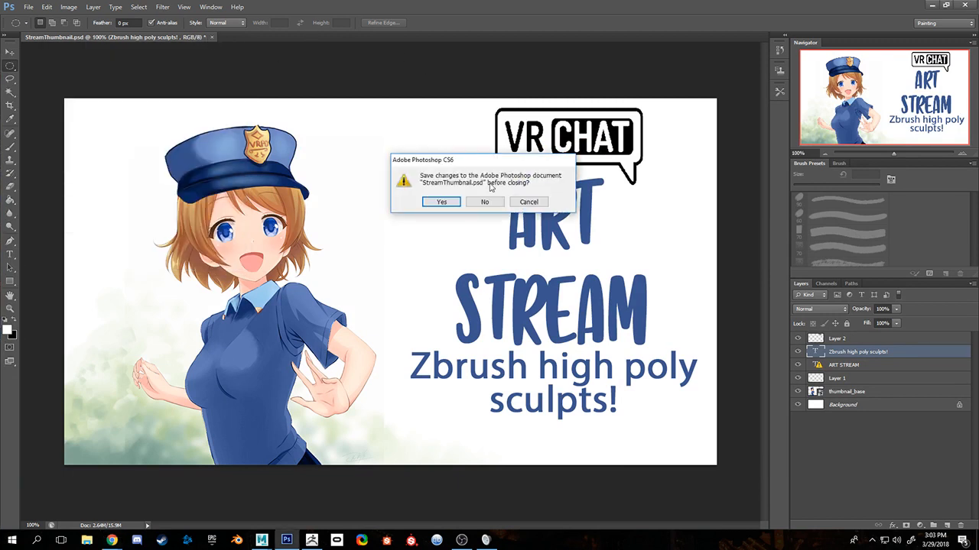
left_click(440, 201)
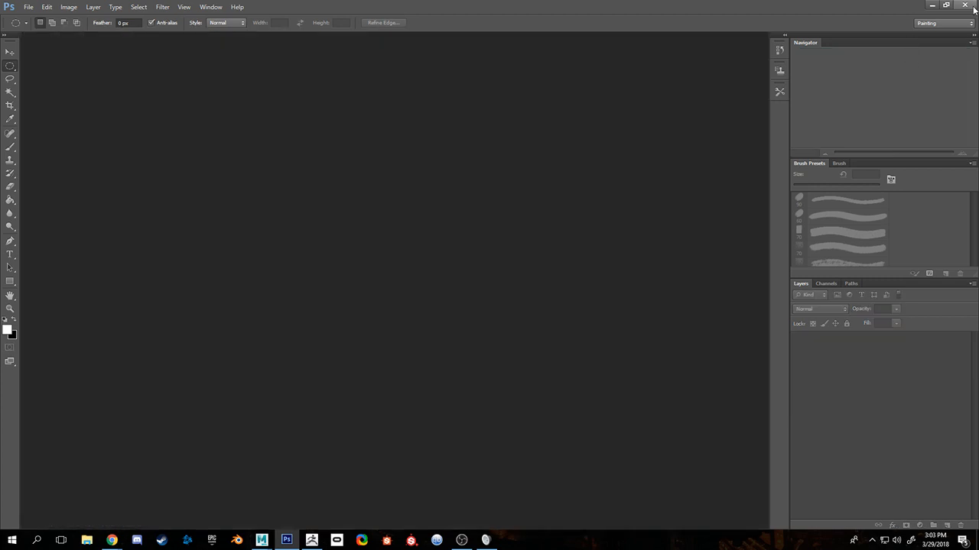
left_click(972, 8)
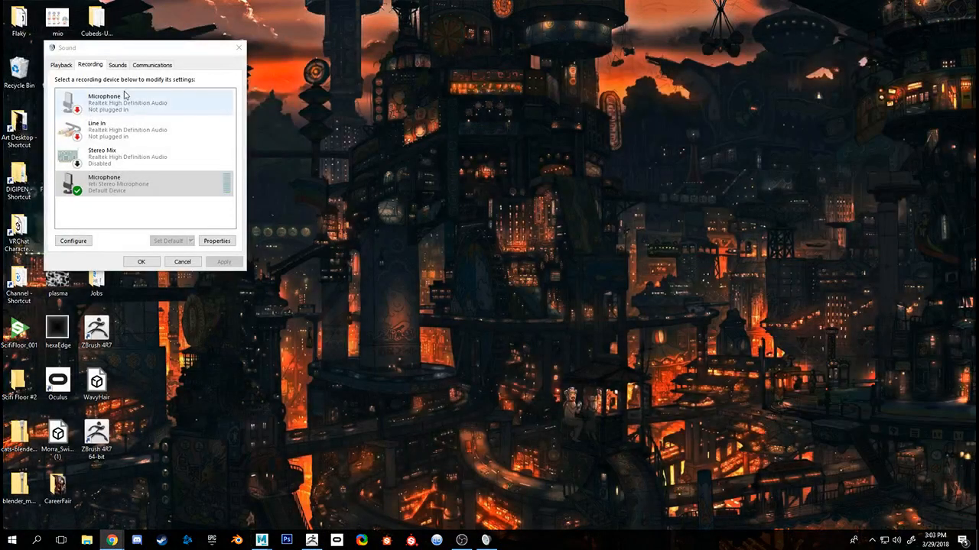
left_click(240, 48)
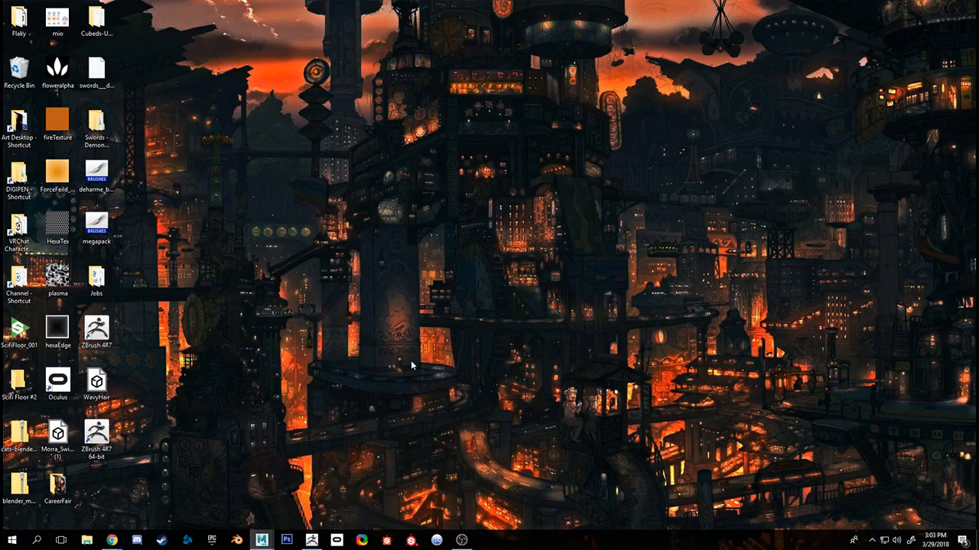
Switch to Maya, start saving the scene under a new name, and create a Maya Files folder inside Spellsword
left_click(261, 540)
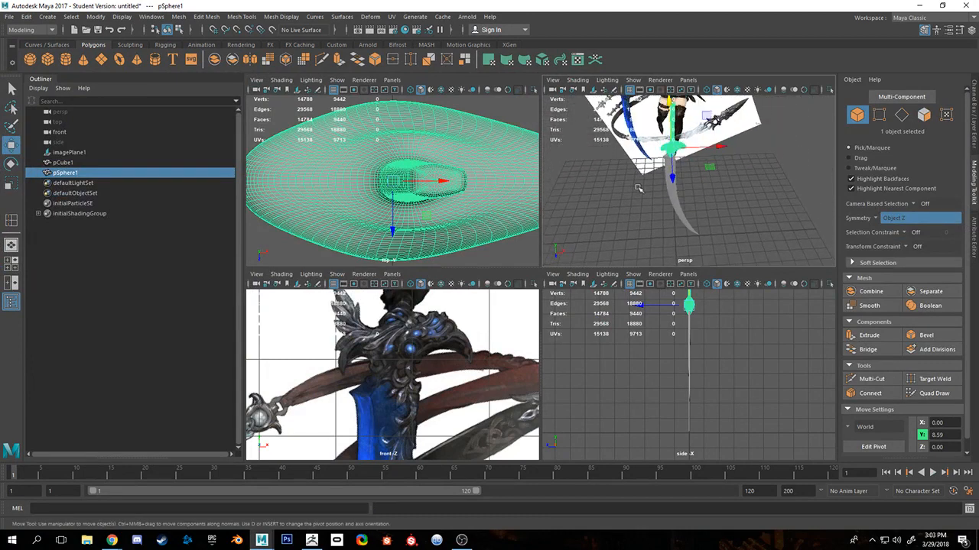
left_click(11, 17)
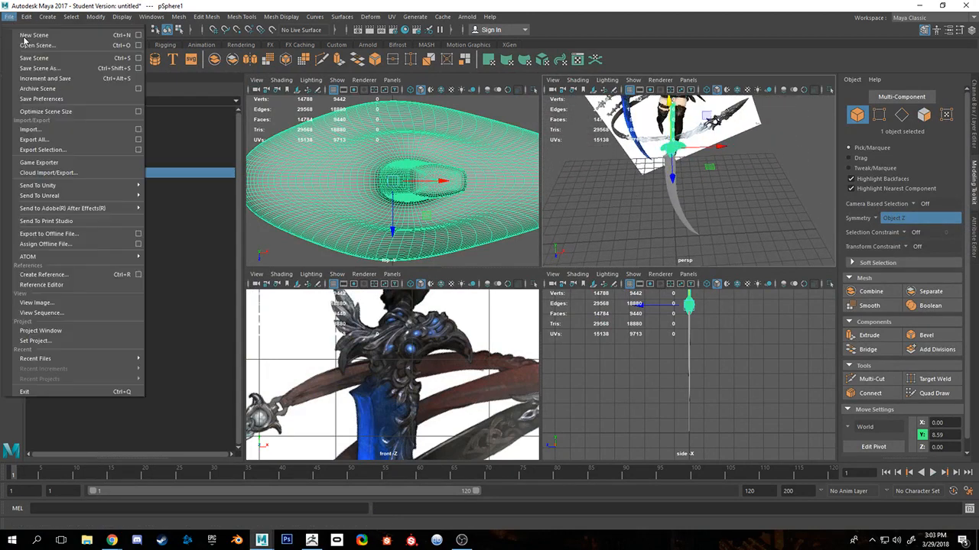
left_click(45, 71)
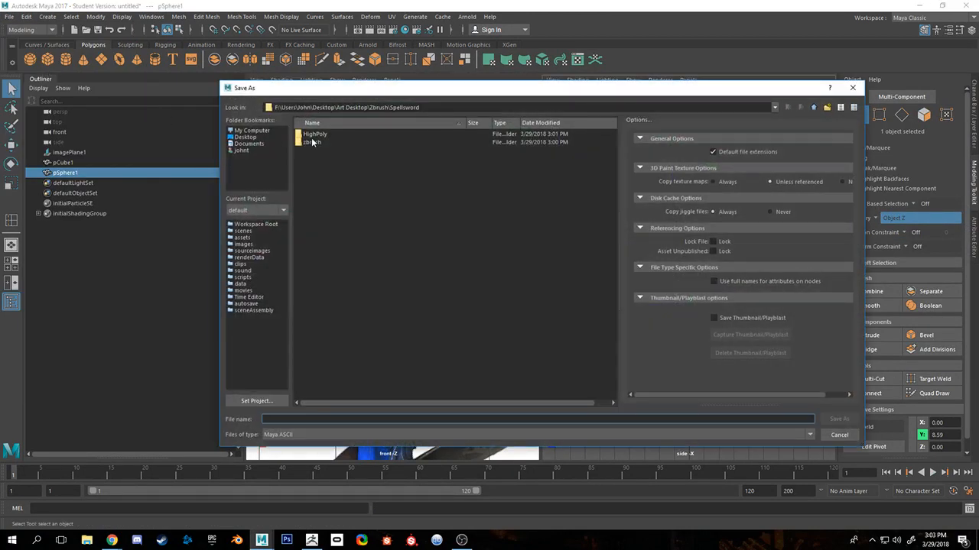
right_click(331, 173)
left_click(368, 191)
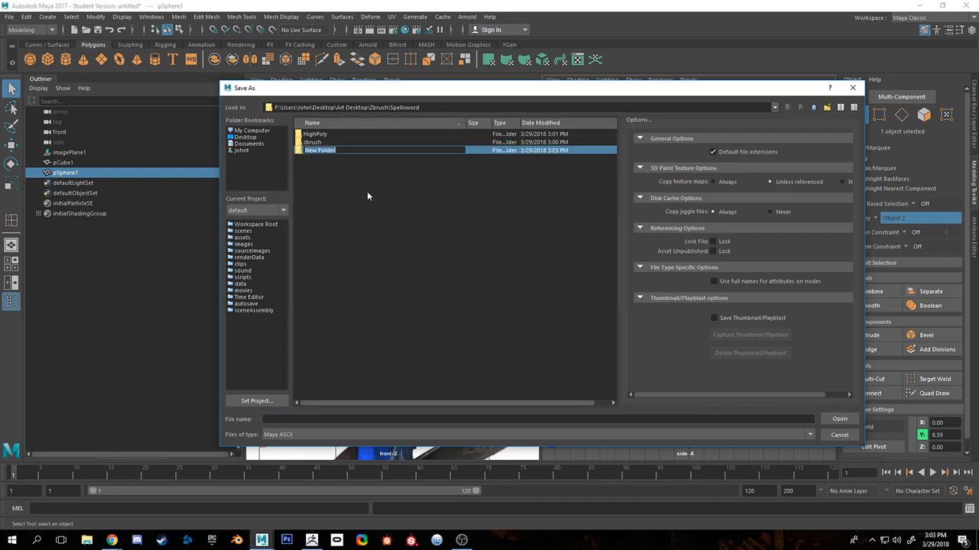
type("Maya Files")
key("Return")
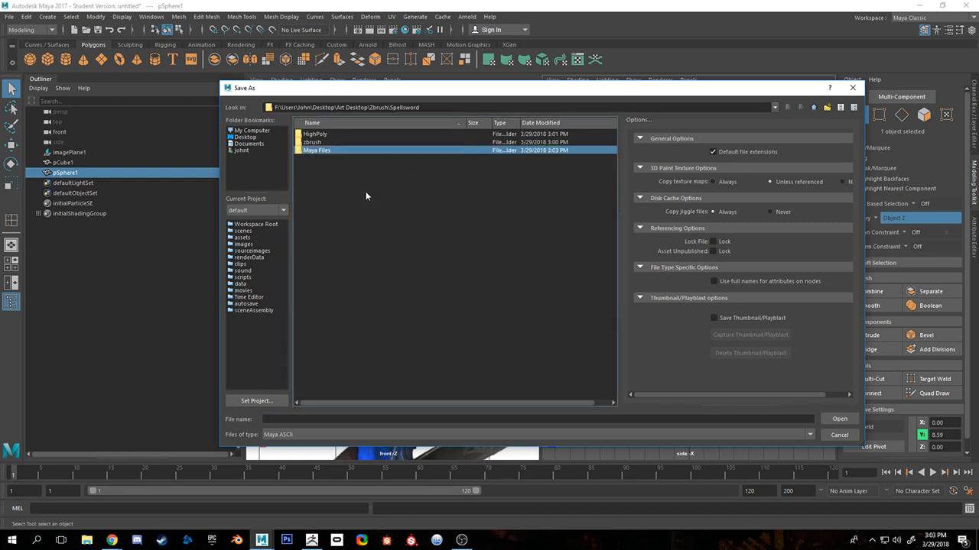
Rename the zbrush folder as Zbrush Files
right_click(319, 144)
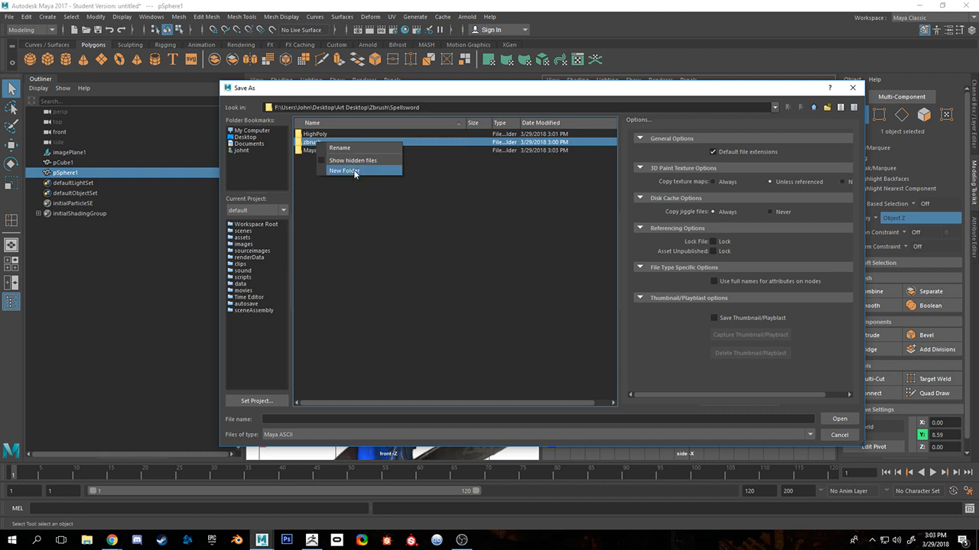
left_click(350, 152)
type("Zbrush")
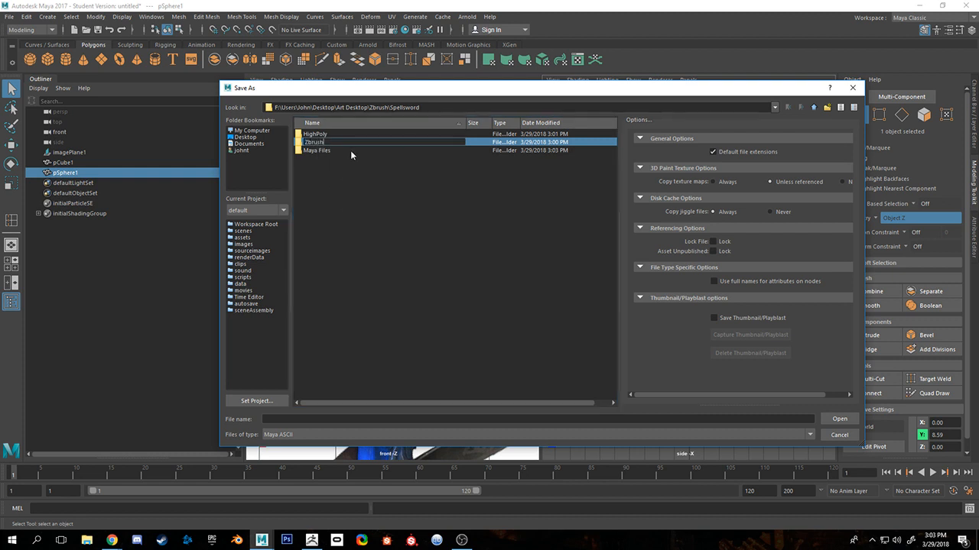
type(" Fil")
key("Return")
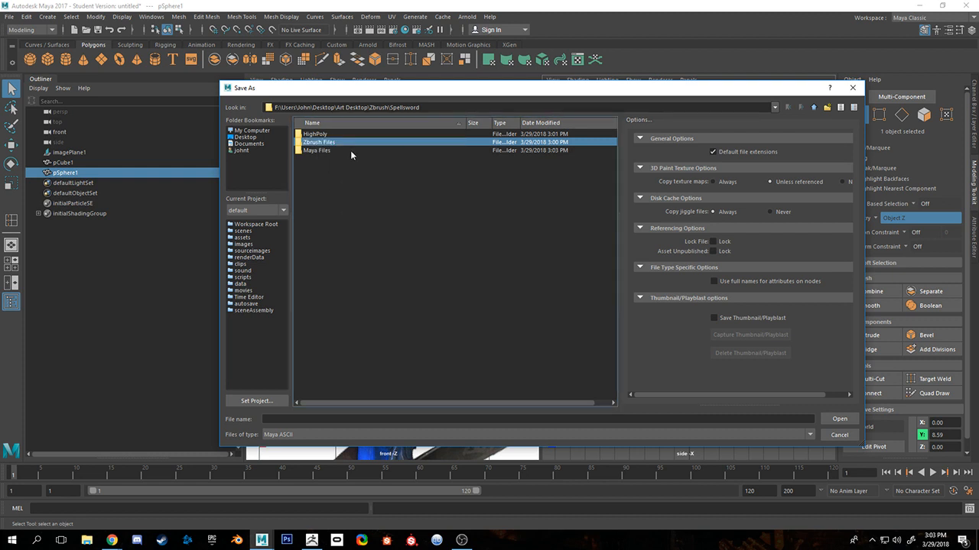
Save the scene as Sword_001 in Maya ASCII format inside the Maya Files folder, accepting the student version notice
double_click(350, 150)
left_click(289, 419)
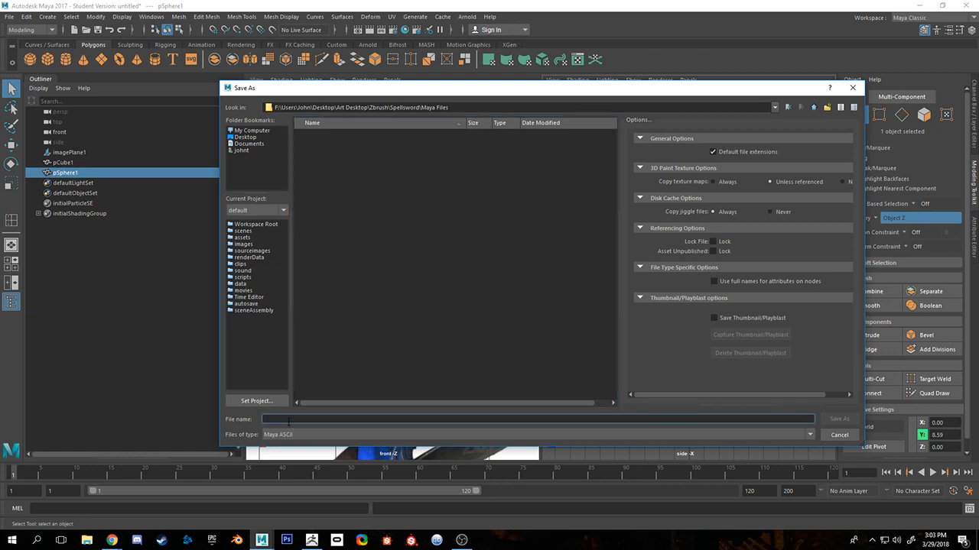
type("Swso")
key("Return")
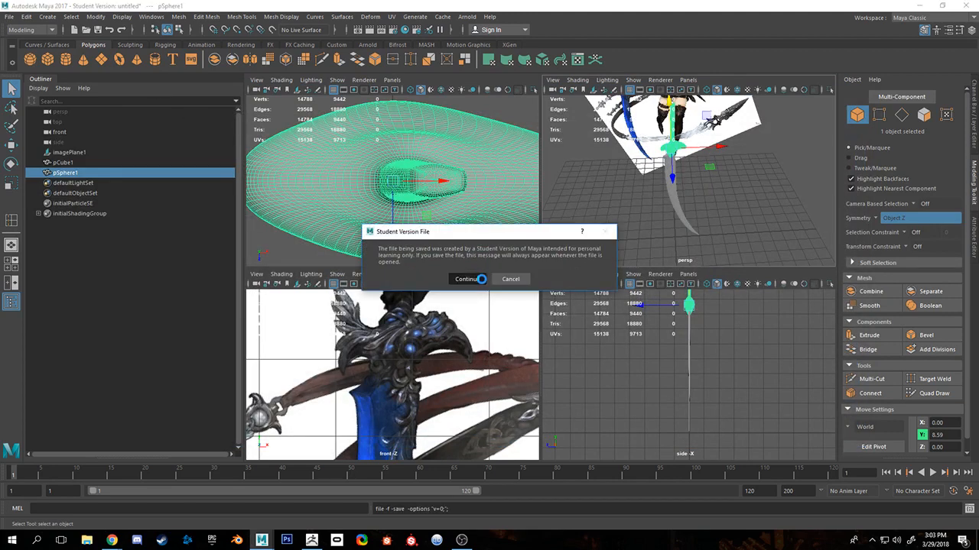
left_click(470, 279)
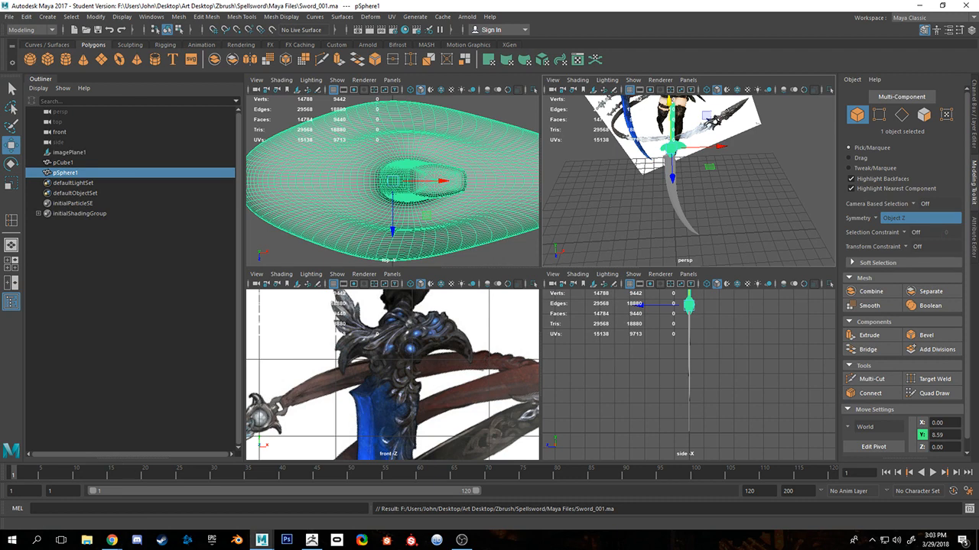
Start a new empty scene
left_click(9, 16)
key("Escape")
key("q")
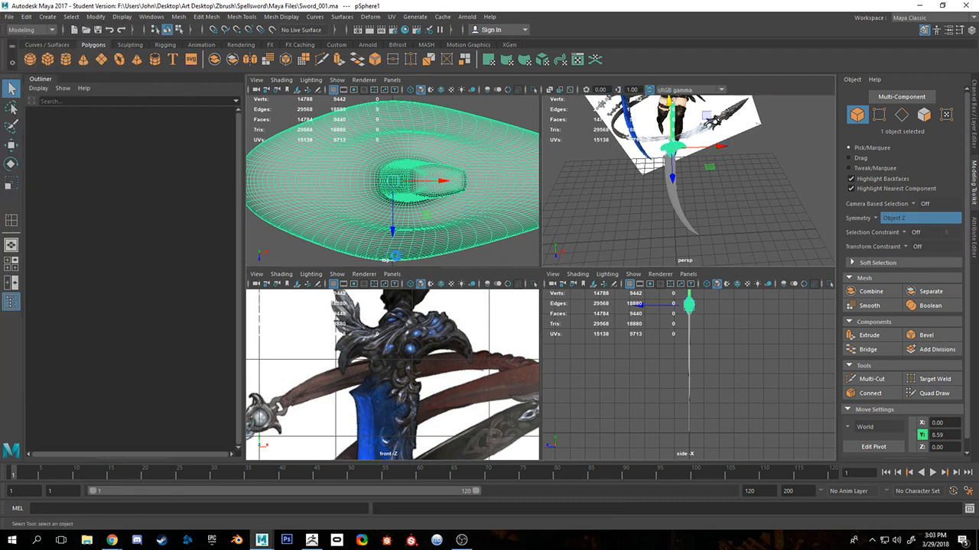
key("ctrl+n")
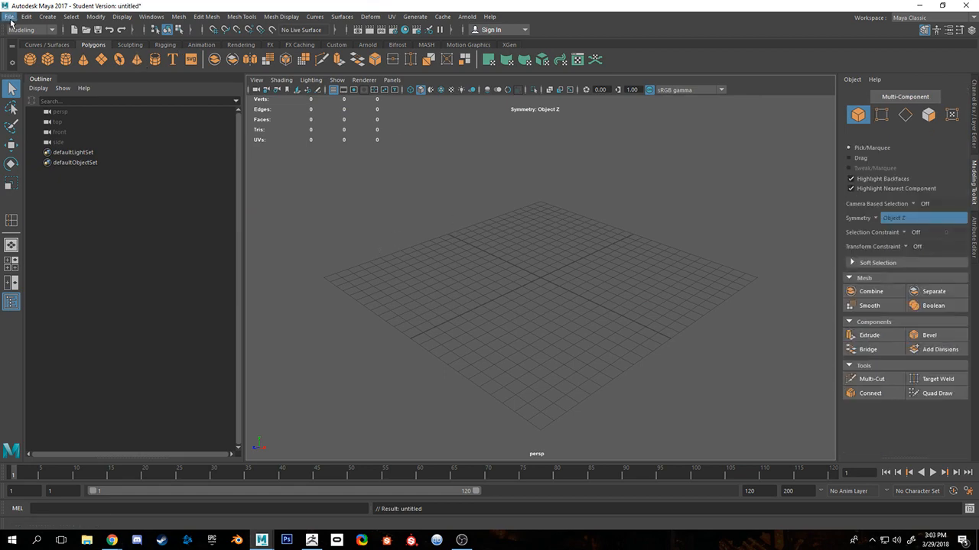
Import Blade_high.OBJ from the Sword folder inside Spellsword's HighPoly folder into the empty scene
left_click(9, 16)
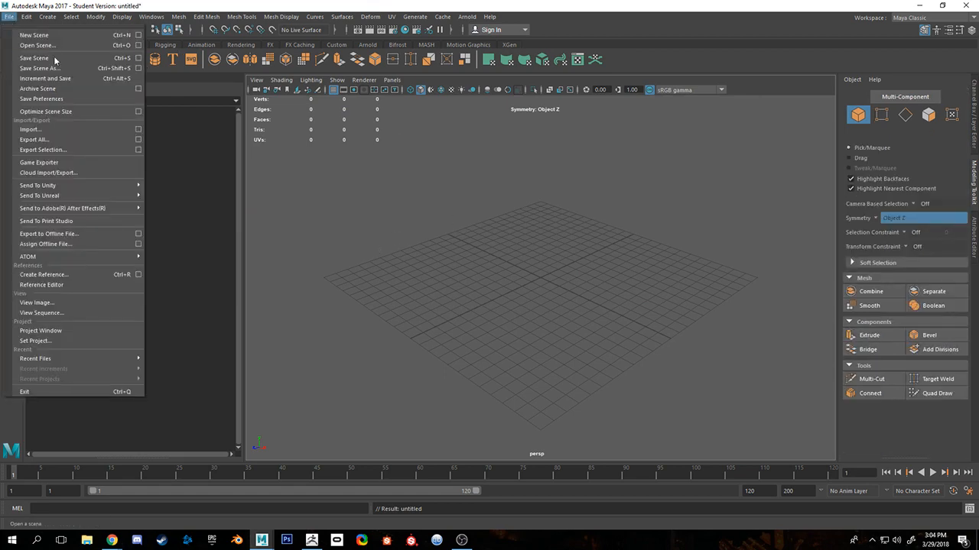
left_click(41, 127)
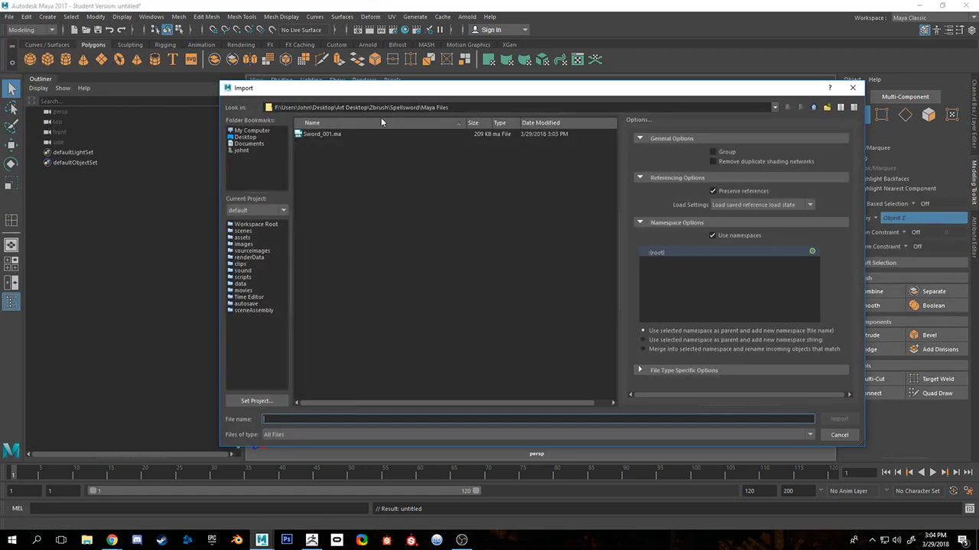
left_click(813, 107)
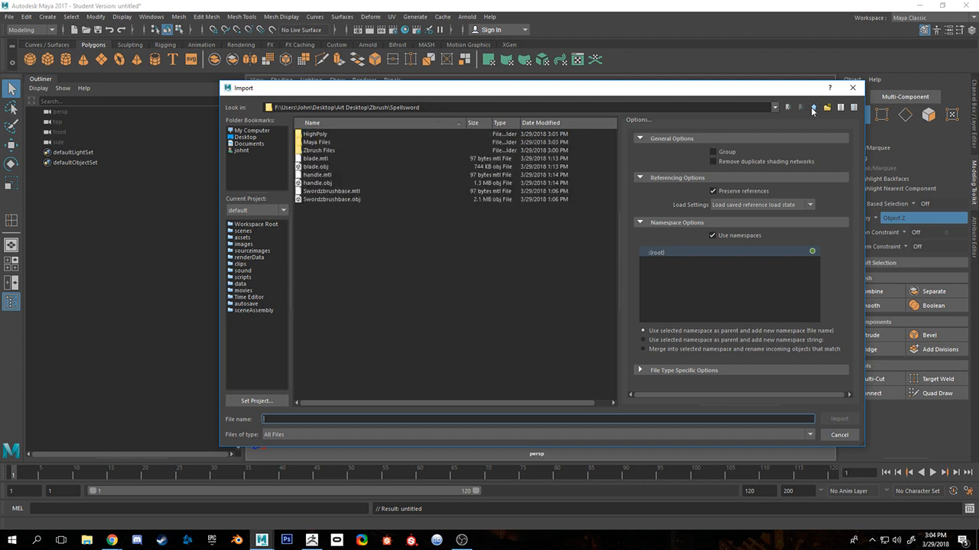
double_click(315, 136)
double_click(315, 136)
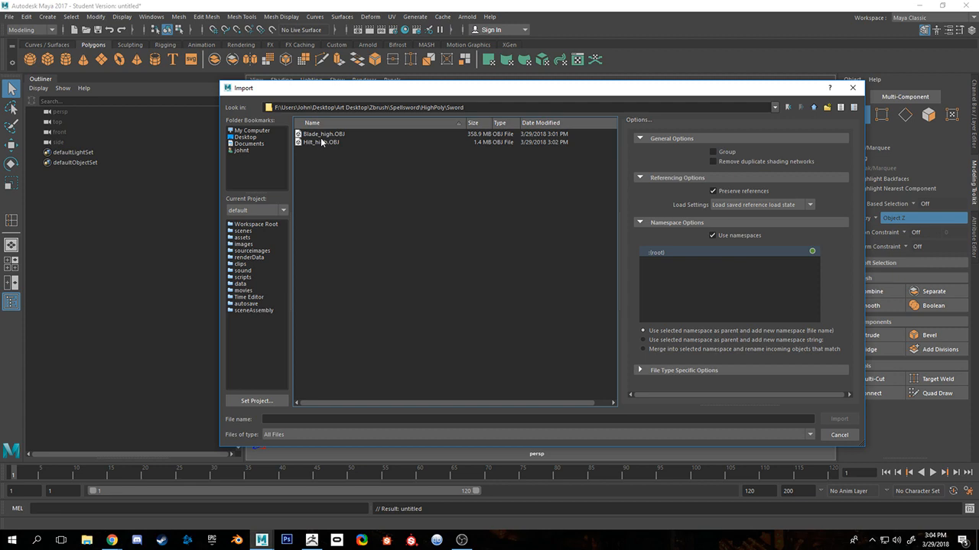
left_click(322, 135)
left_click(834, 419)
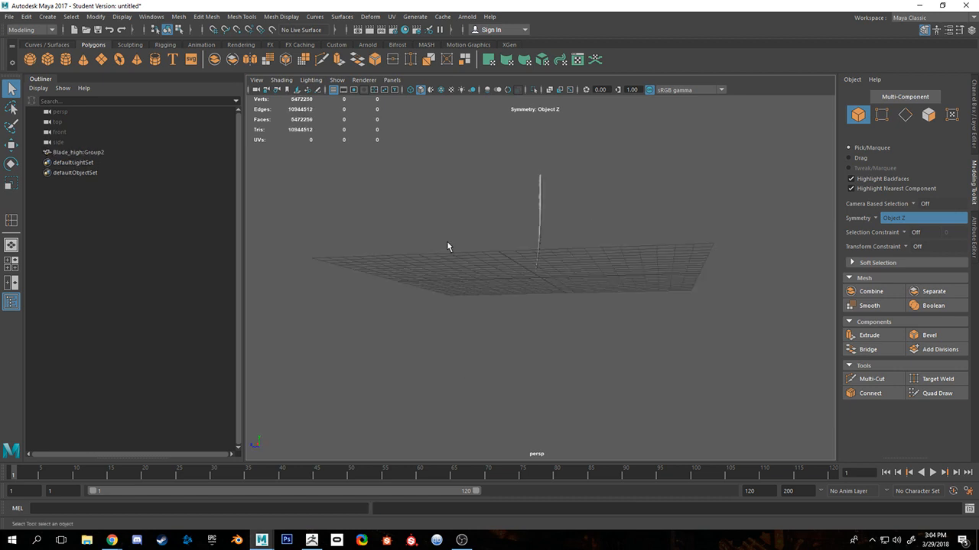
Examine the imported high-poly blade from several angles, checking its sculpted ornament and its polygon counts
key("f")
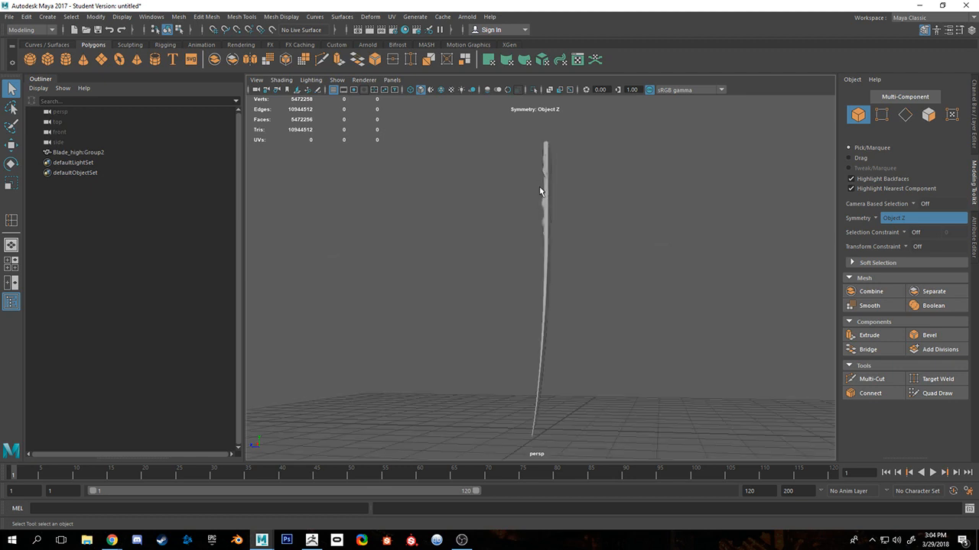
left_click_drag(579, 206, 471, 214, "alt")
left_click_drag(624, 253, 420, 236, "alt")
right_click_drag(439, 229, 610, 409, "alt")
left_click_drag(609, 409, 532, 183, "alt")
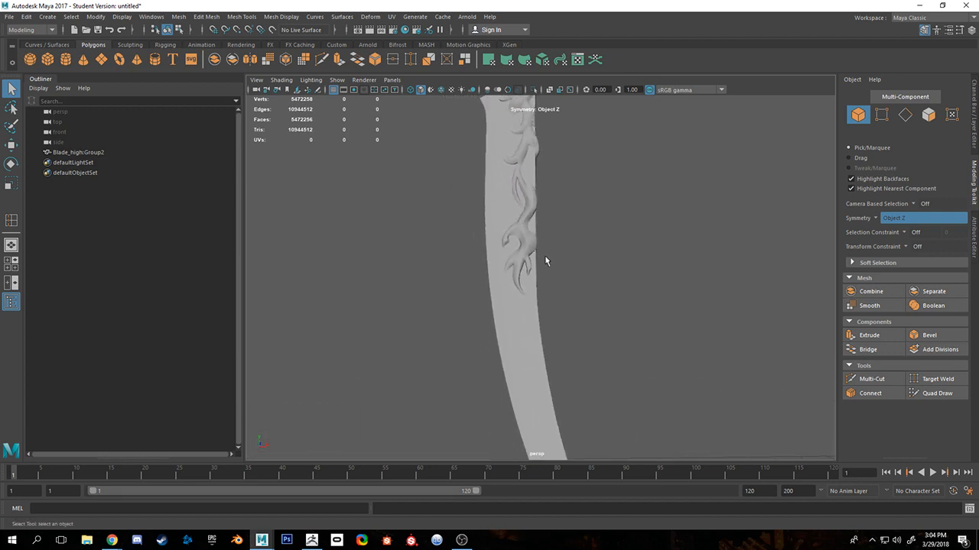
left_click(521, 254)
right_click_drag(521, 254, 460, 197, "alt")
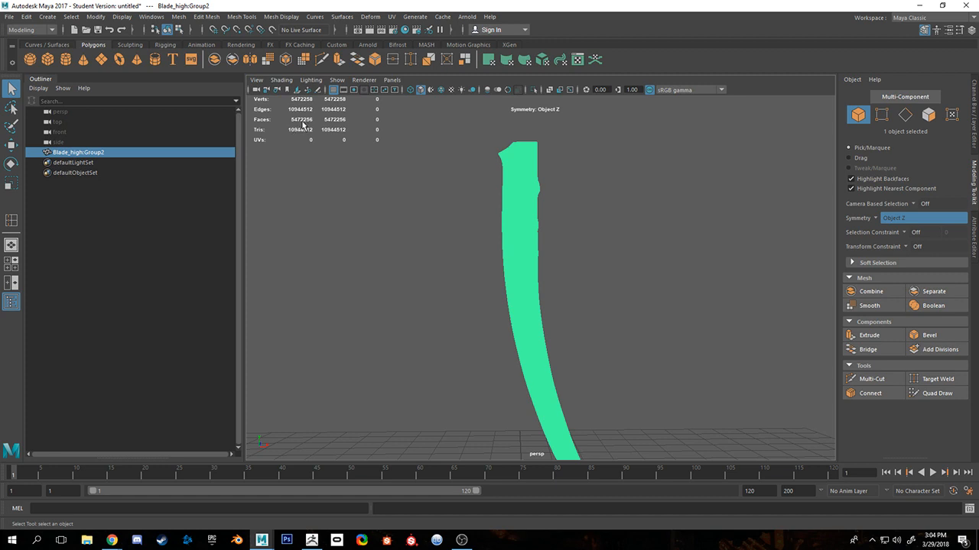
left_click_drag(476, 166, 579, 226, "alt")
right_click_drag(596, 266, 723, 406, "alt")
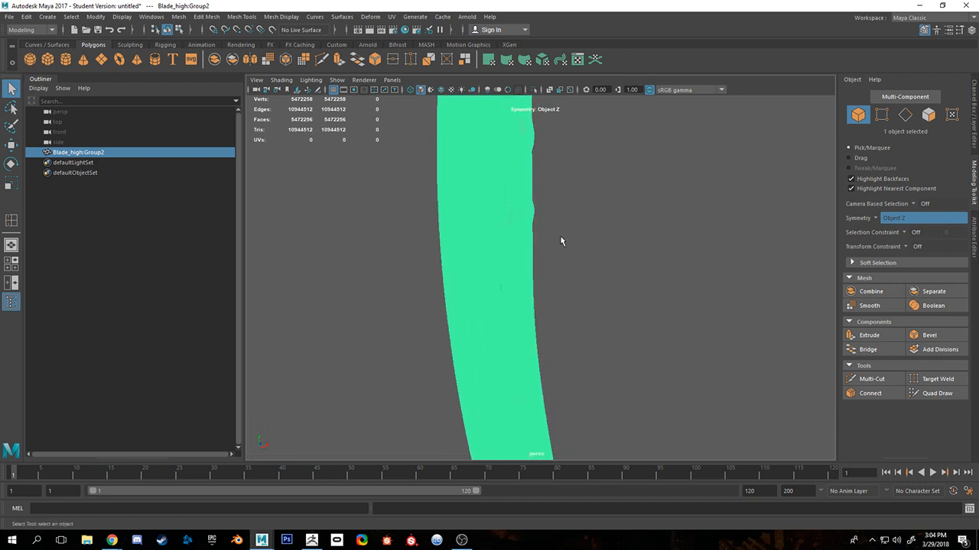
left_click_drag(566, 231, 613, 246, "alt")
left_click(614, 246)
right_click_drag(612, 246, 417, 182, "alt")
right_click_drag(552, 243, 485, 214, "alt")
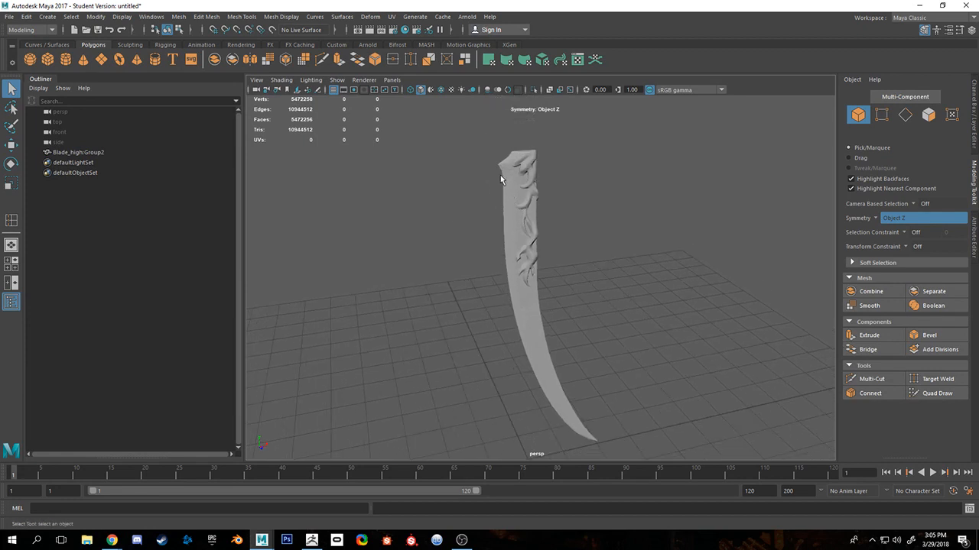
Select the high-poly blade and make it the live surface
left_click_drag(496, 167, 588, 245)
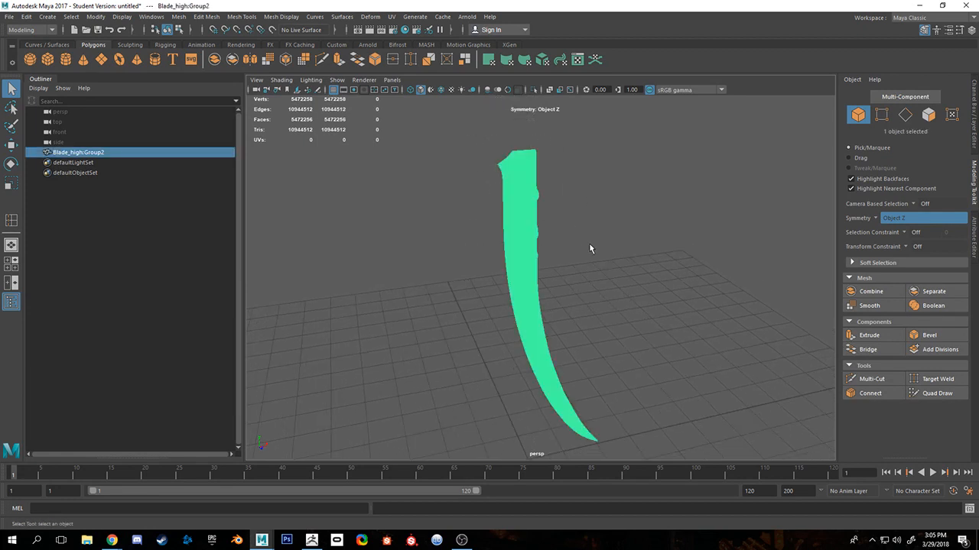
left_click(272, 30)
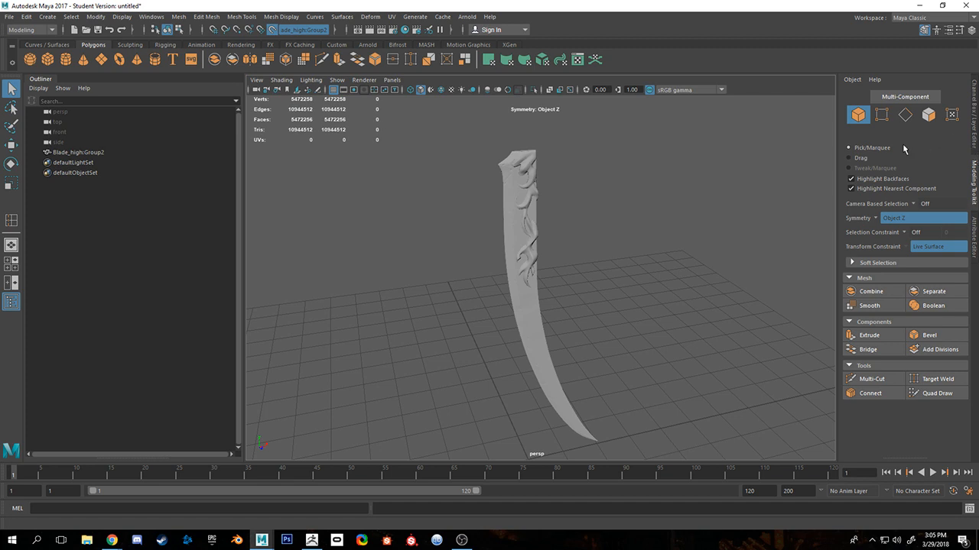
left_click_drag(627, 273, 563, 222, "alt")
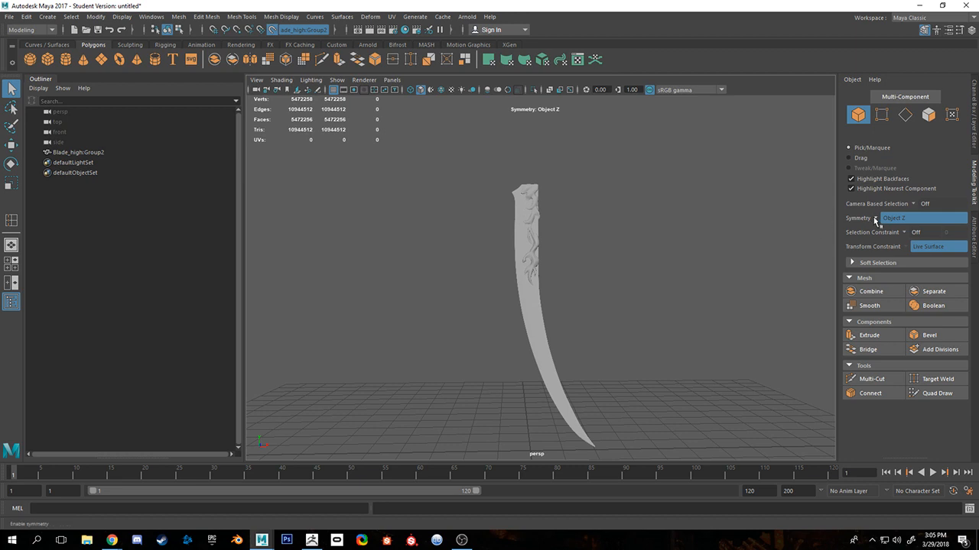
left_click_drag(718, 260, 600, 298, "alt")
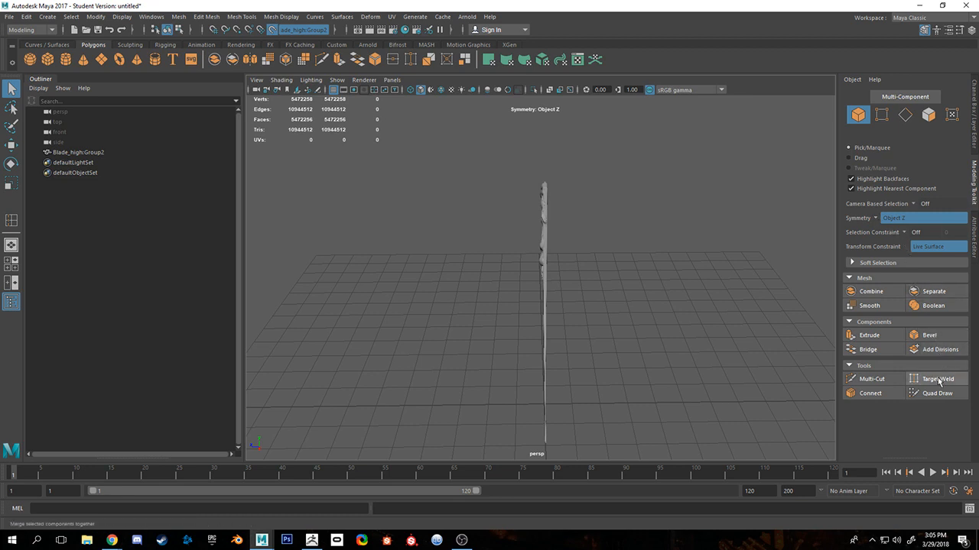
With Quad Draw, place four points and fill them as the first quad on the blade's flat side, below the ornament near the edge
left_click(871, 378)
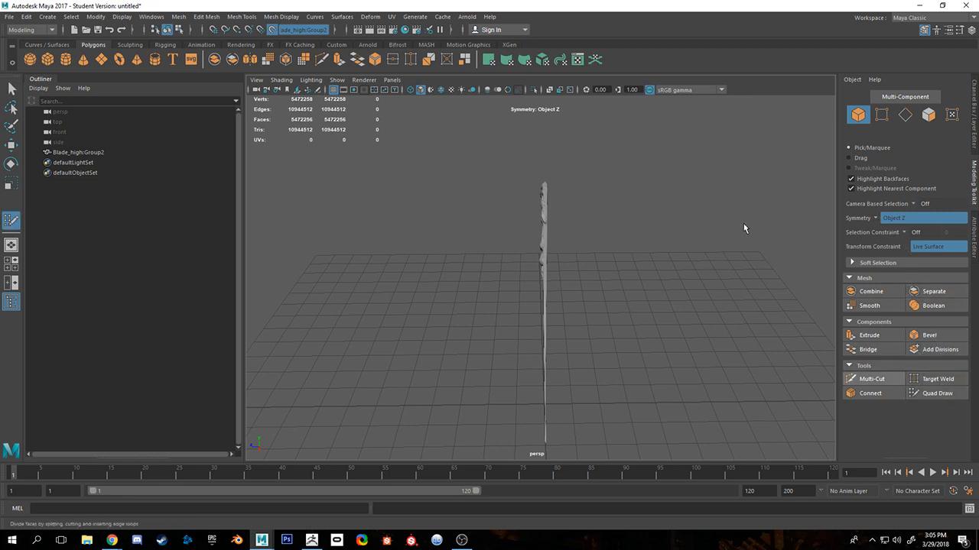
left_click_drag(743, 227, 763, 225, "alt")
right_click_drag(762, 225, 612, 413, "alt")
middle_click_drag(566, 306, 606, 193, "alt")
right_click_drag(605, 193, 676, 377, "alt")
left_click_drag(676, 377, 607, 247, "alt")
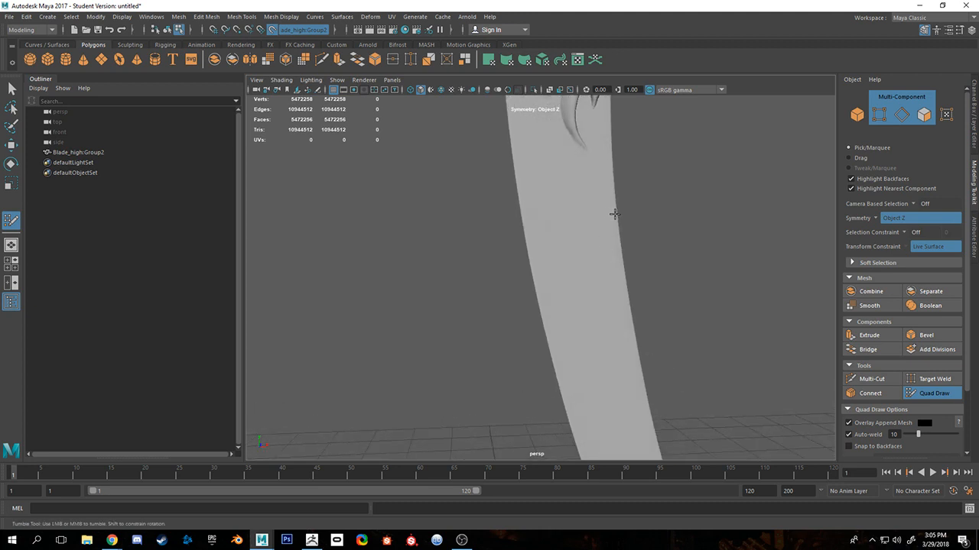
left_click(614, 216)
left_click(586, 218)
left_click(588, 257)
left_click(609, 246, "shift")
mouse_move(662, 258)
left_mouse_down("alt")
mouse_move(565, 271)
mouse_move(494, 247)
mouse_move(624, 237)
mouse_move(614, 164)
left_mouse_up("alt")
right_click_drag(614, 163, 614, 211, "alt")
left_click_drag(614, 211, 576, 349, "alt")
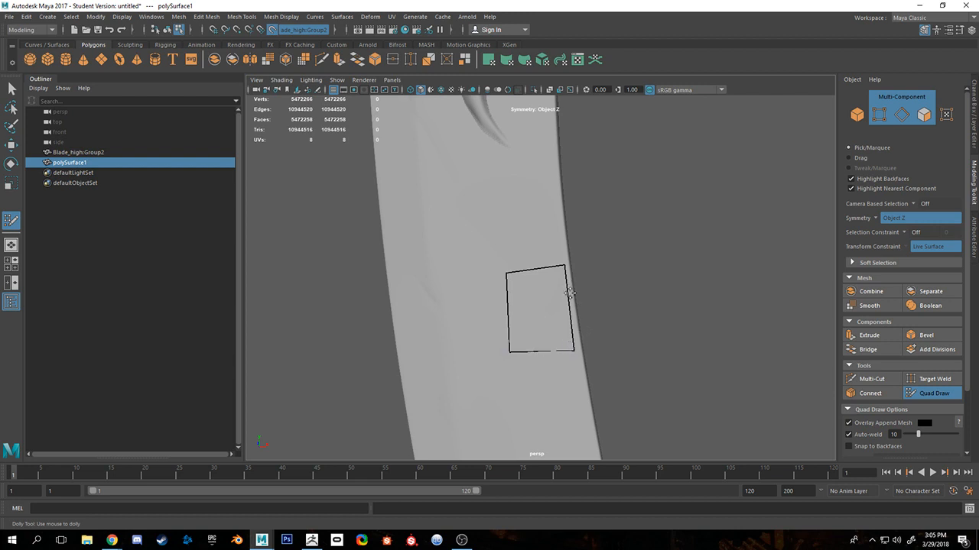